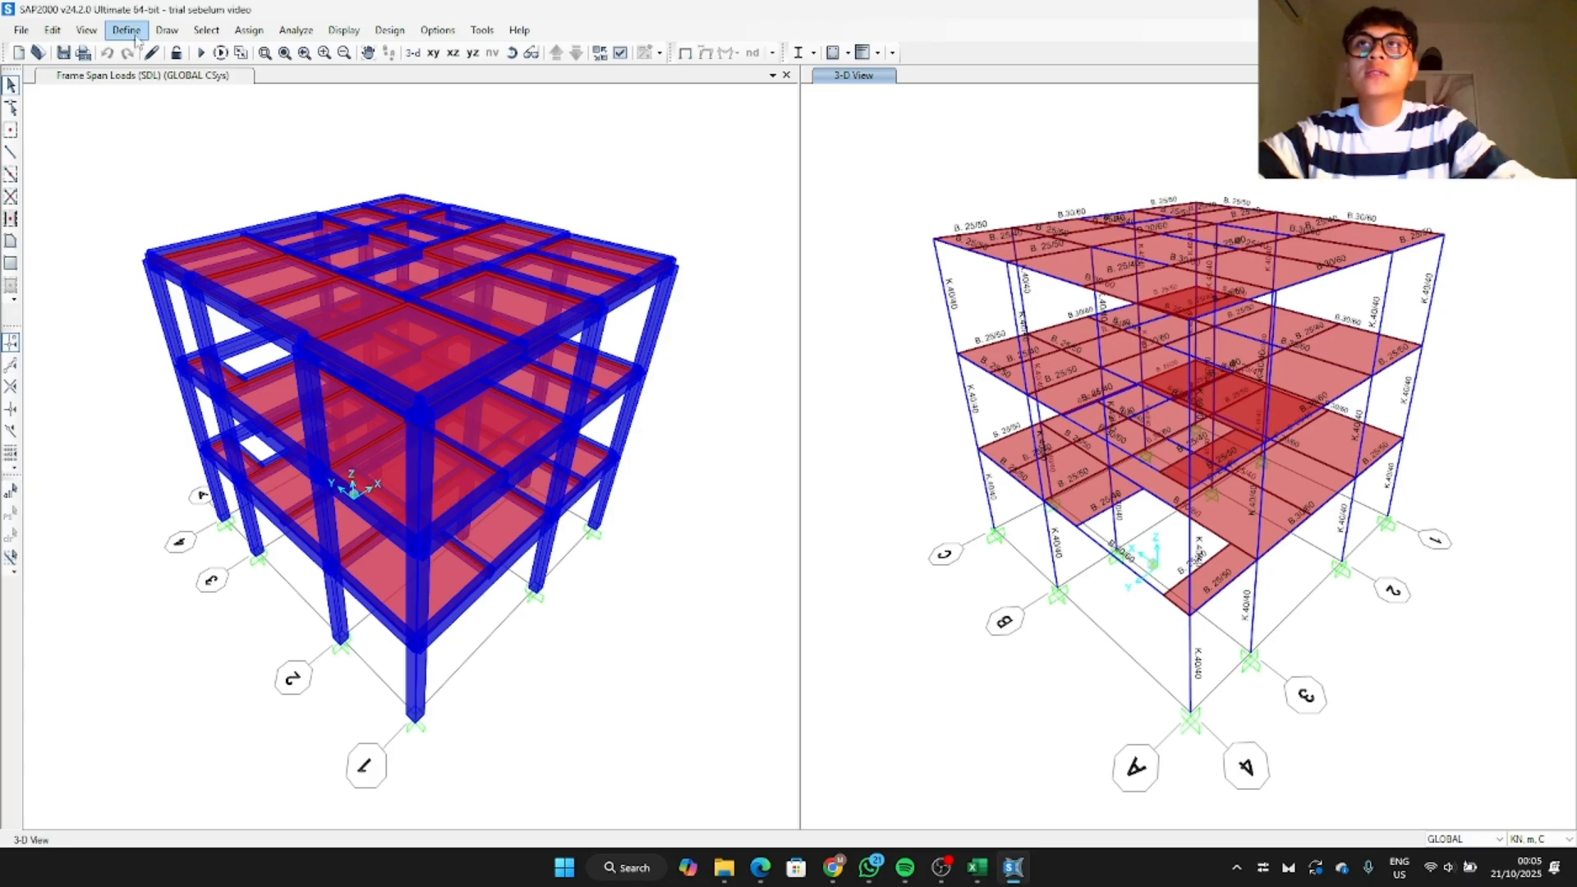
# Step: Add a new load pattern named SDL with the Super Dead type
pyautogui.click(133, 37)
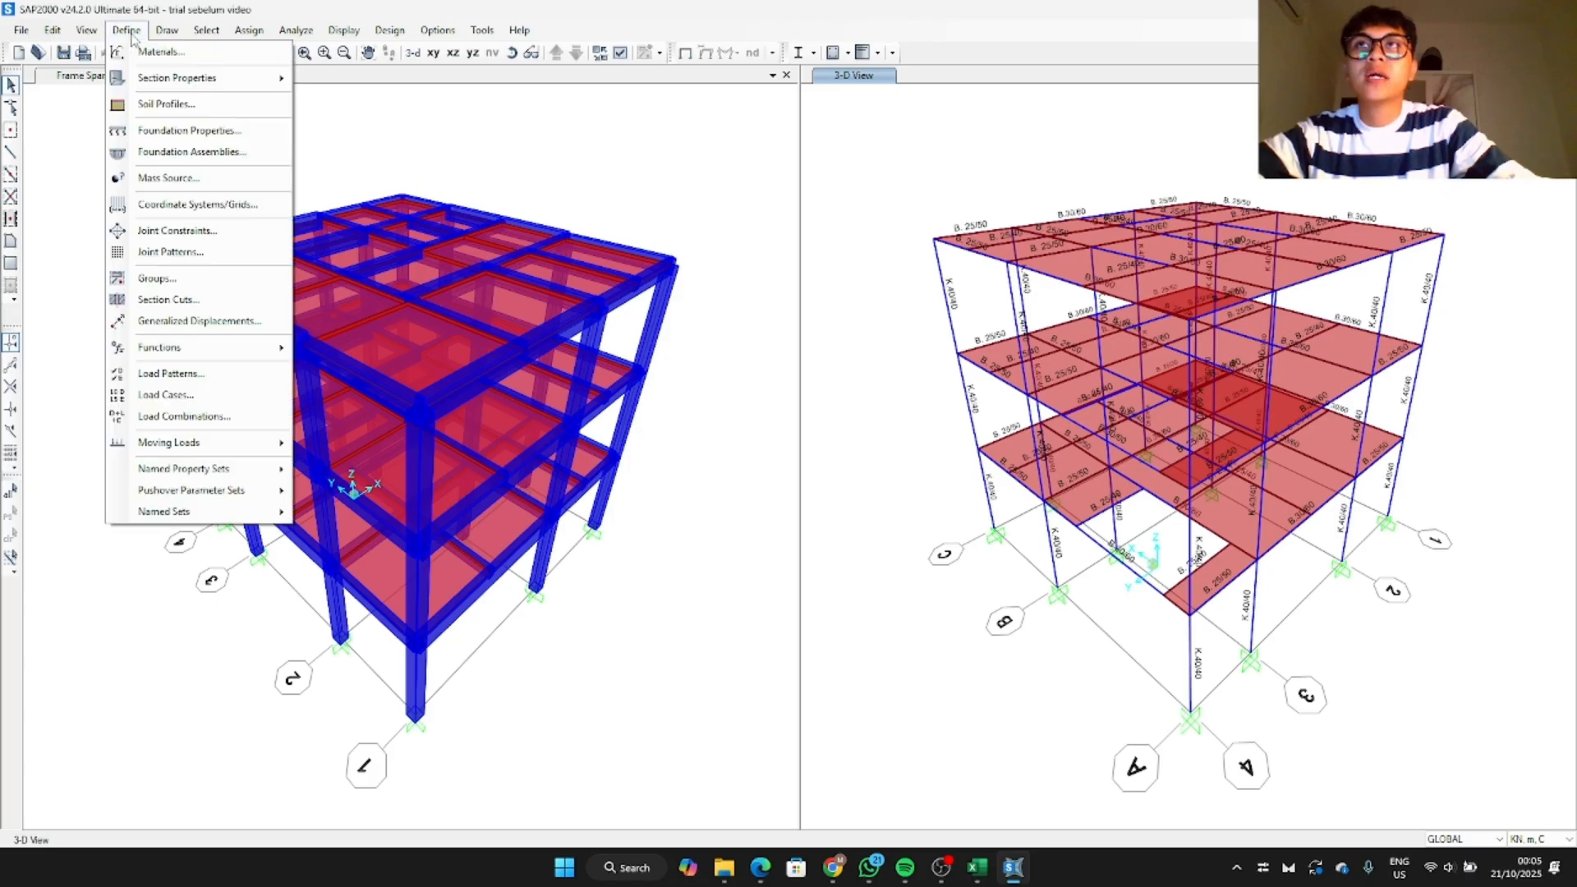
pyautogui.click(191, 382)
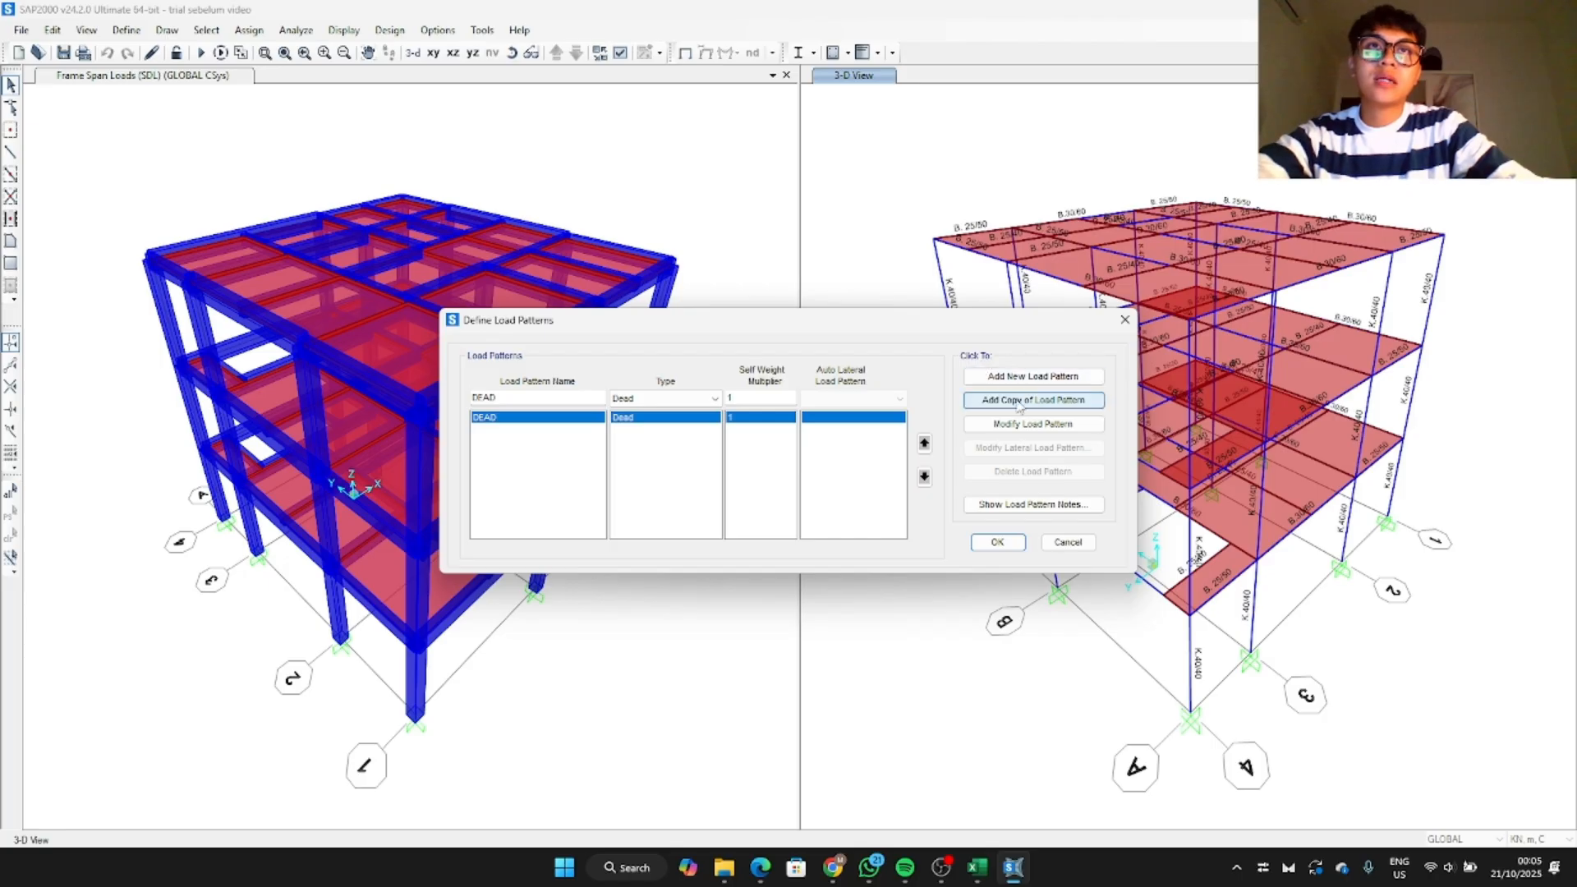
pyautogui.doubleClick(563, 399)
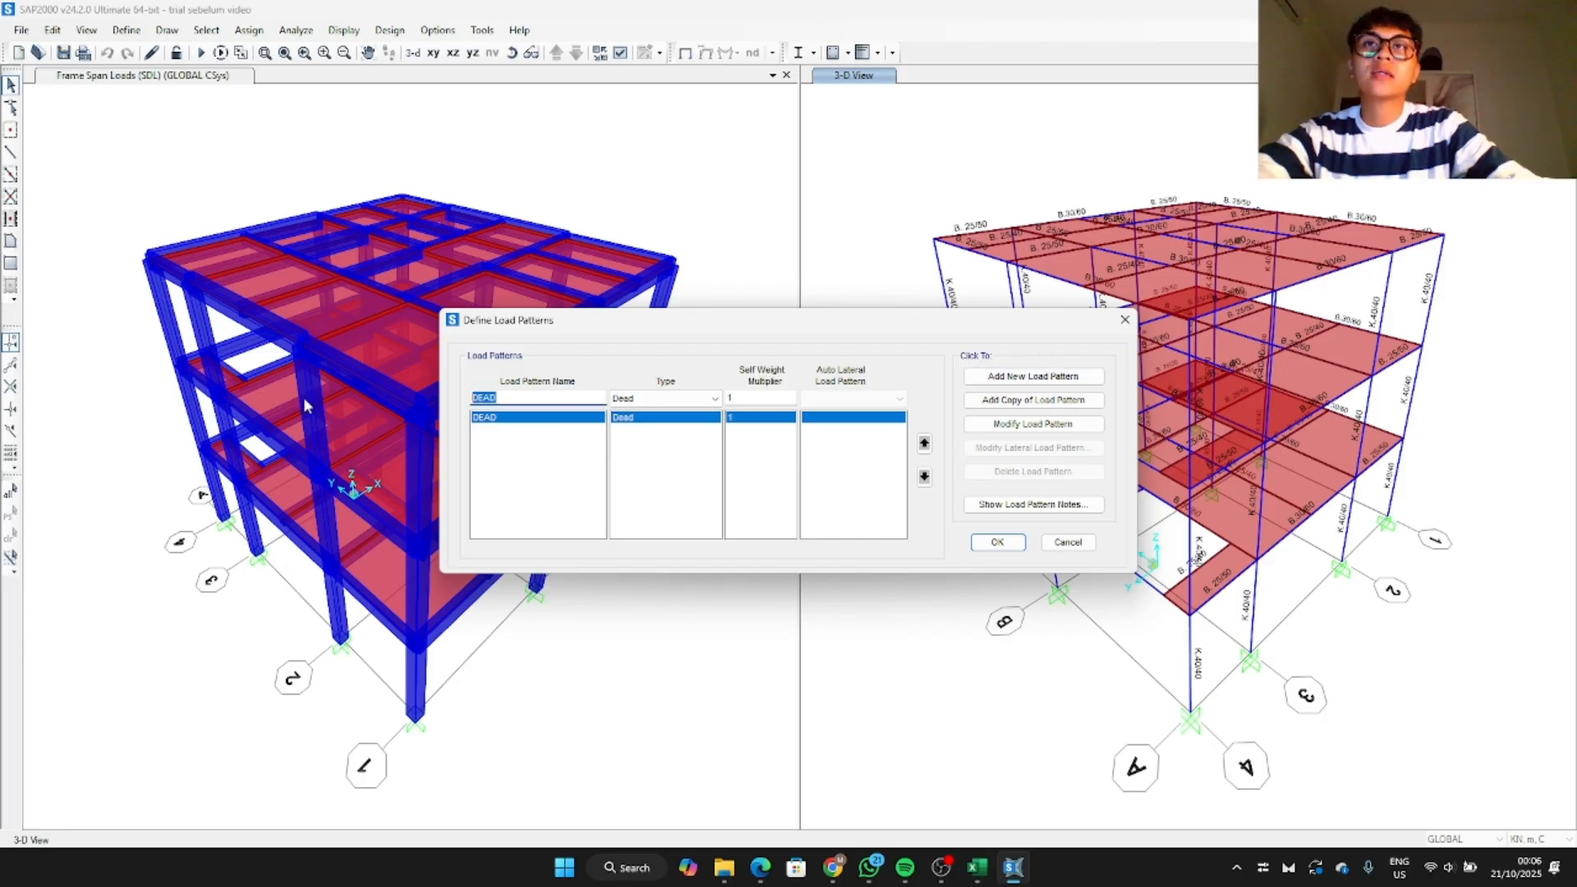
pyautogui.write('SDL')
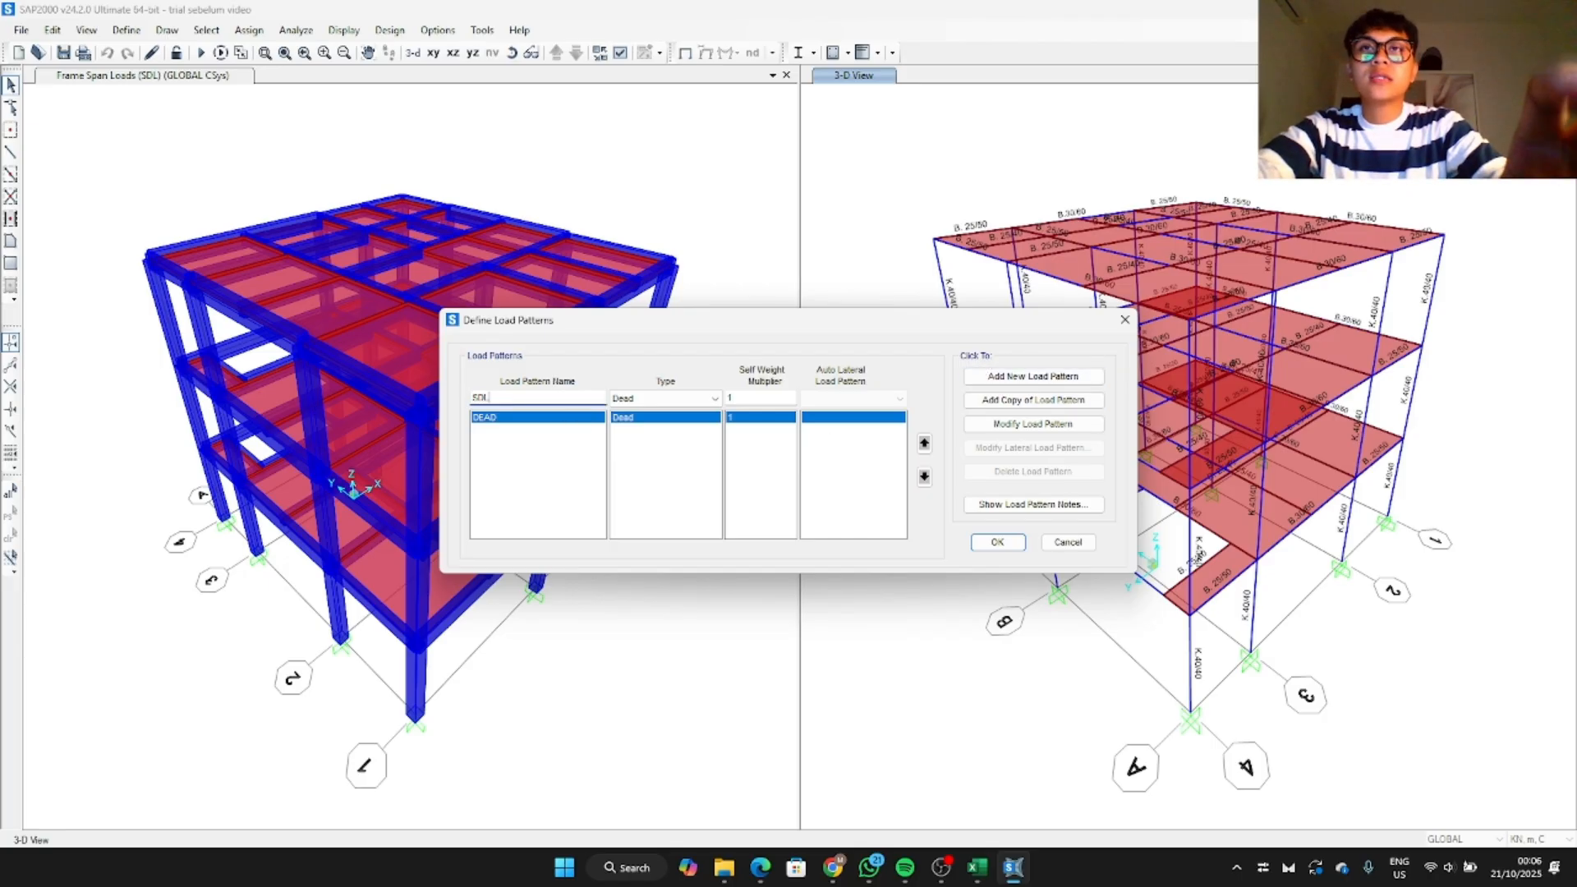
pyautogui.click(665, 399)
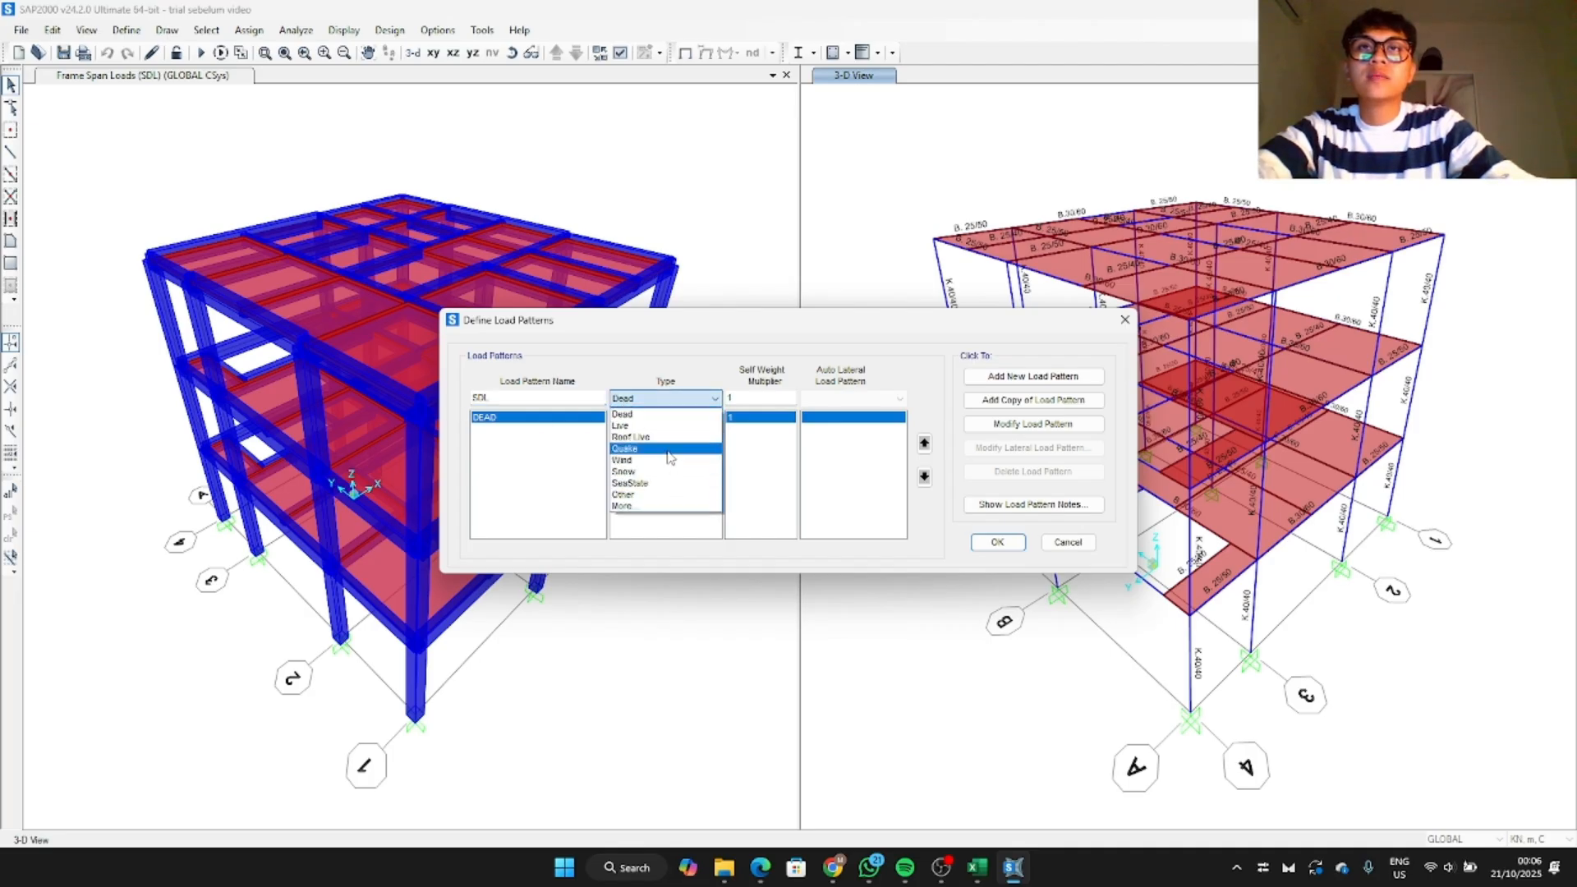
pyautogui.click(662, 506)
pyautogui.click(648, 400)
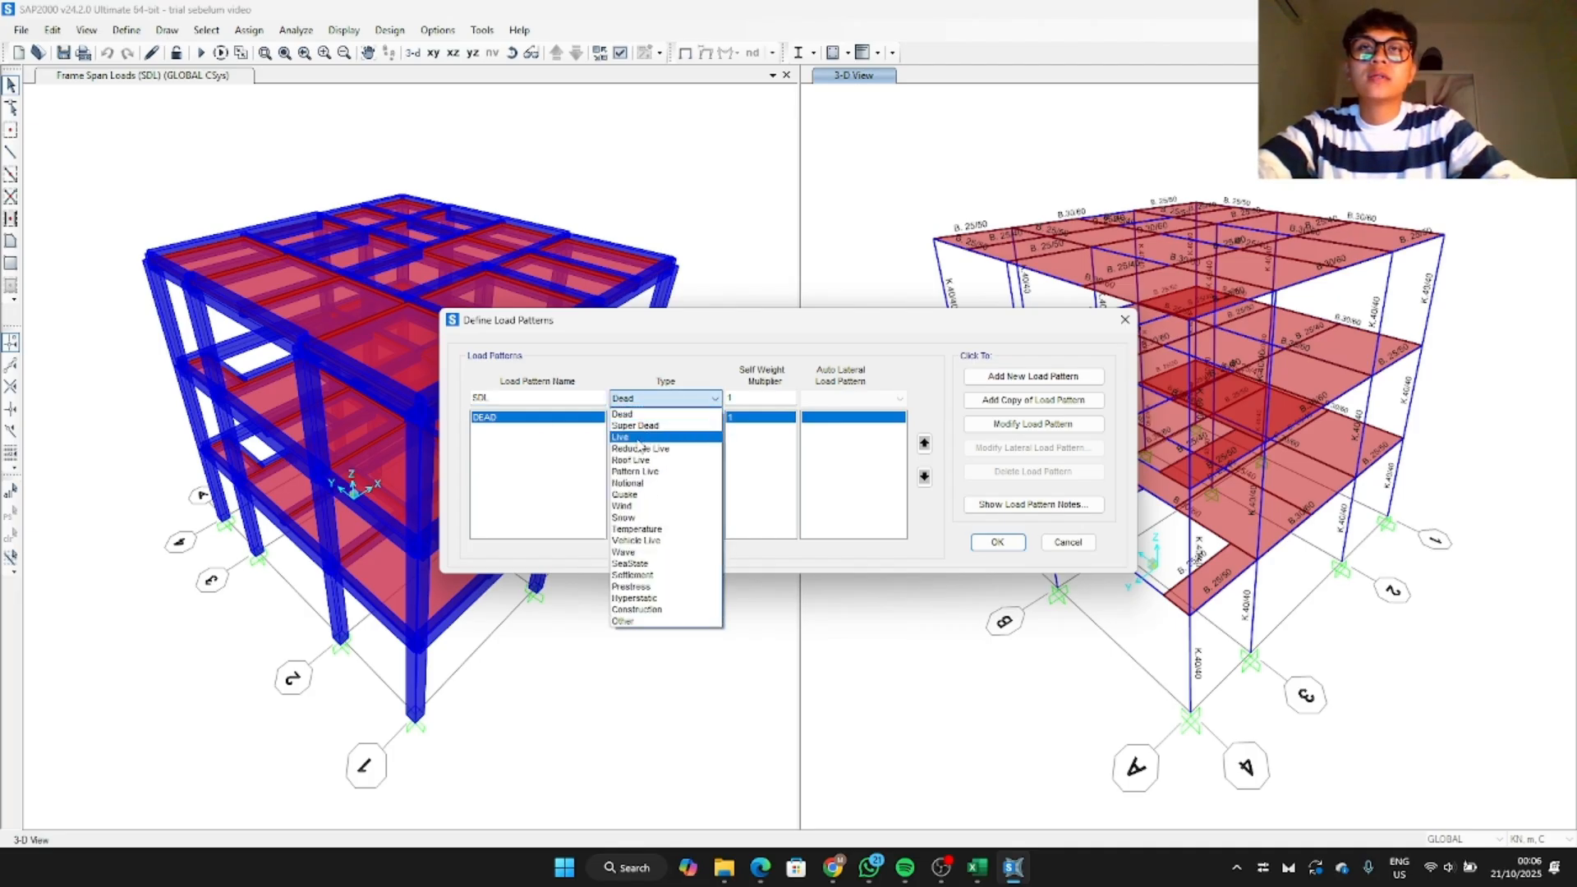
pyautogui.click(645, 426)
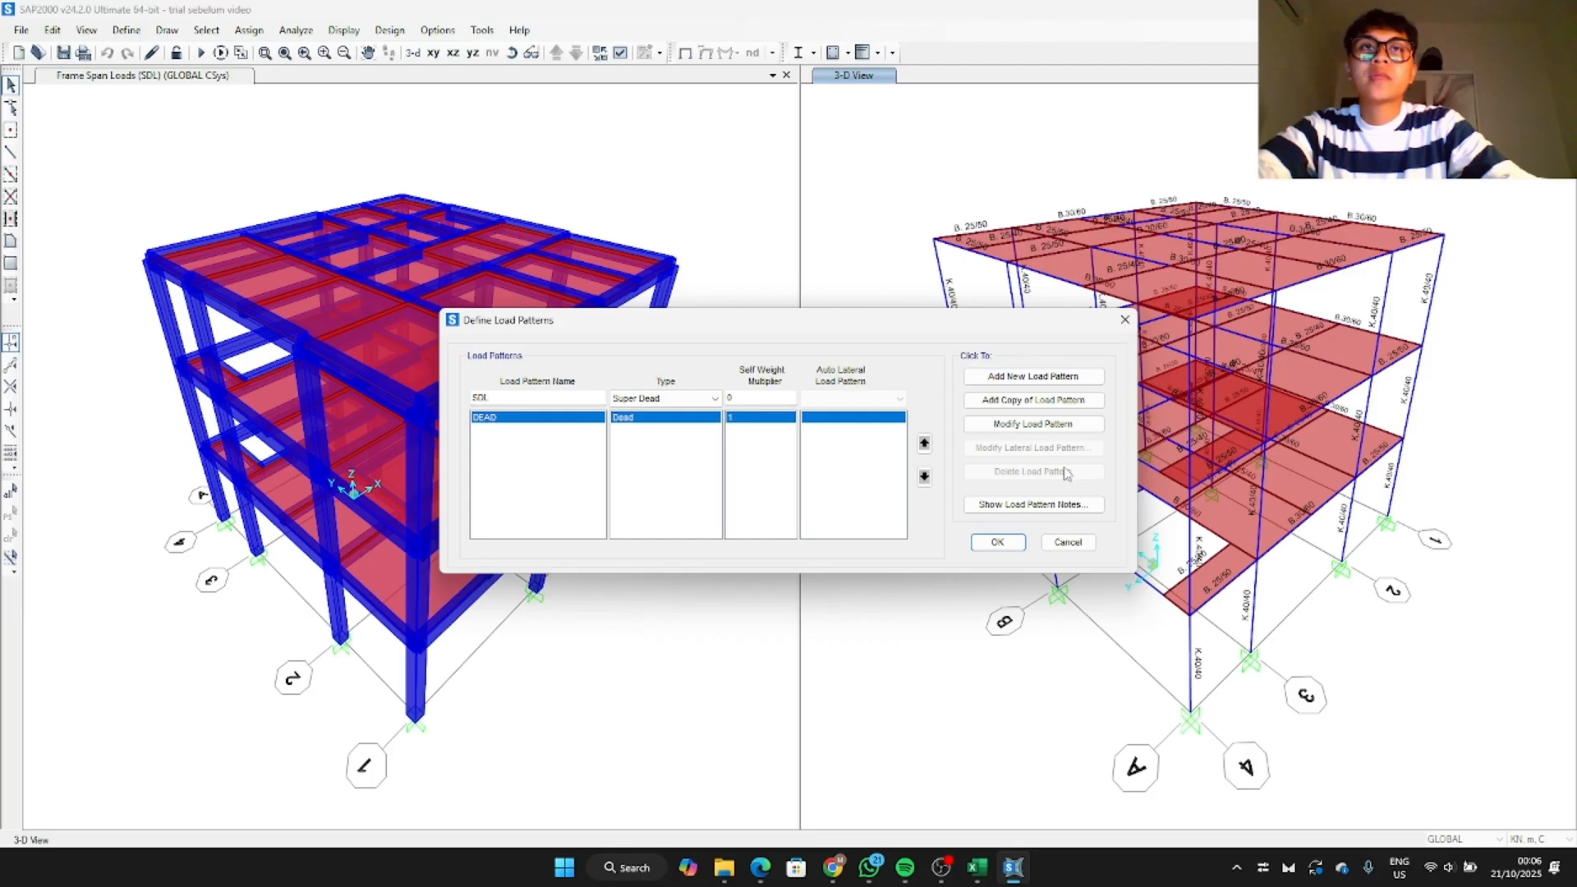
pyautogui.click(1018, 385)
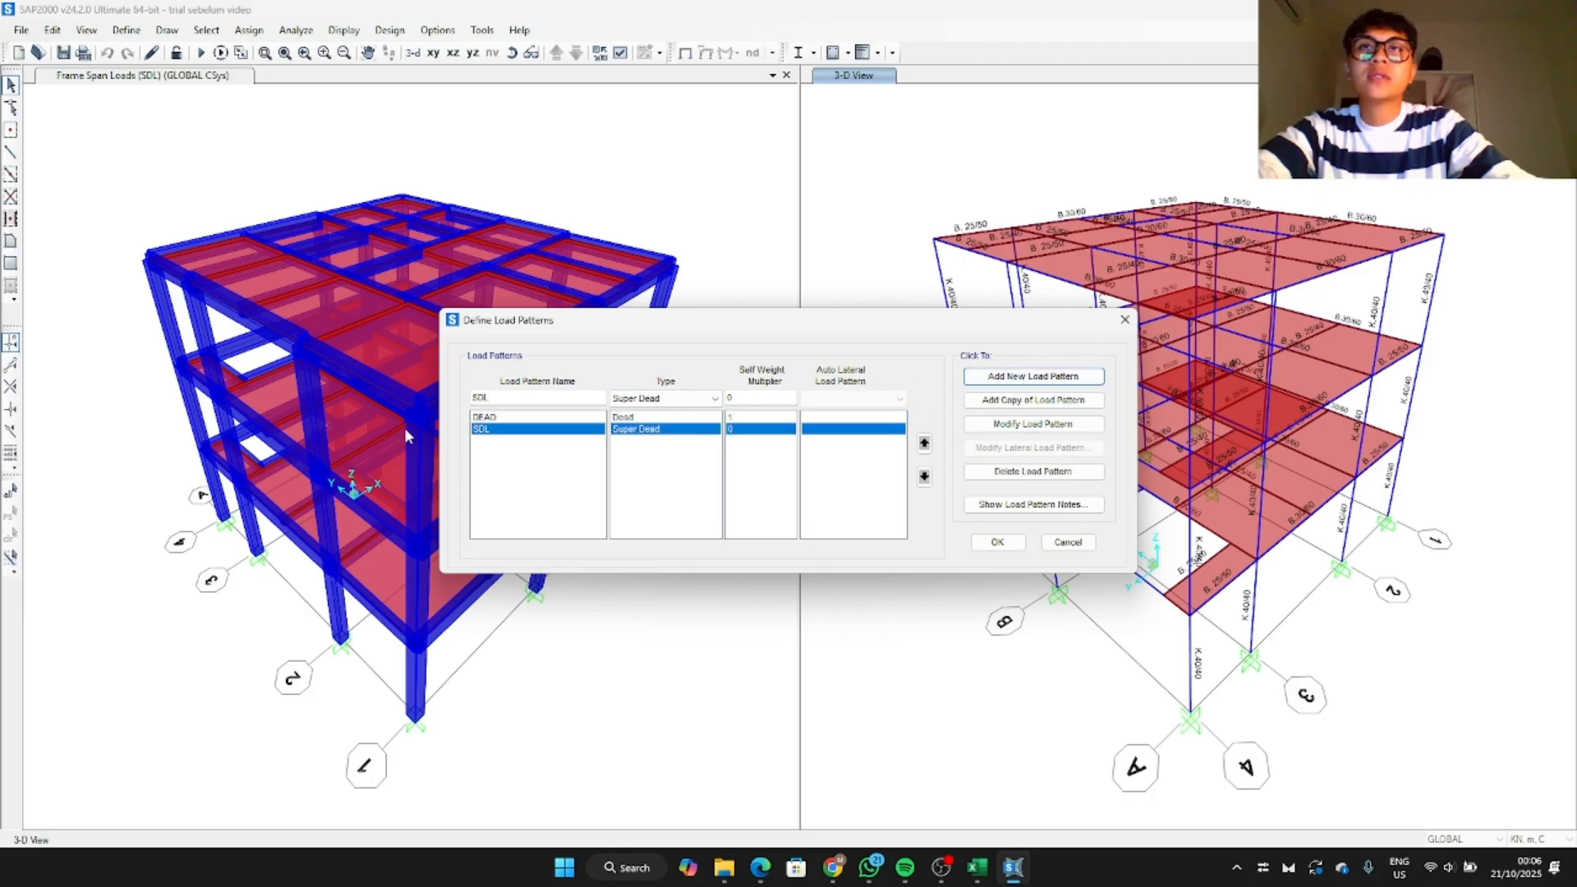
# Step: Add a new load pattern named LIVE with the Live type and accept the load pattern definitions
pyautogui.doubleClick(515, 399)
pyautogui.write('LL')
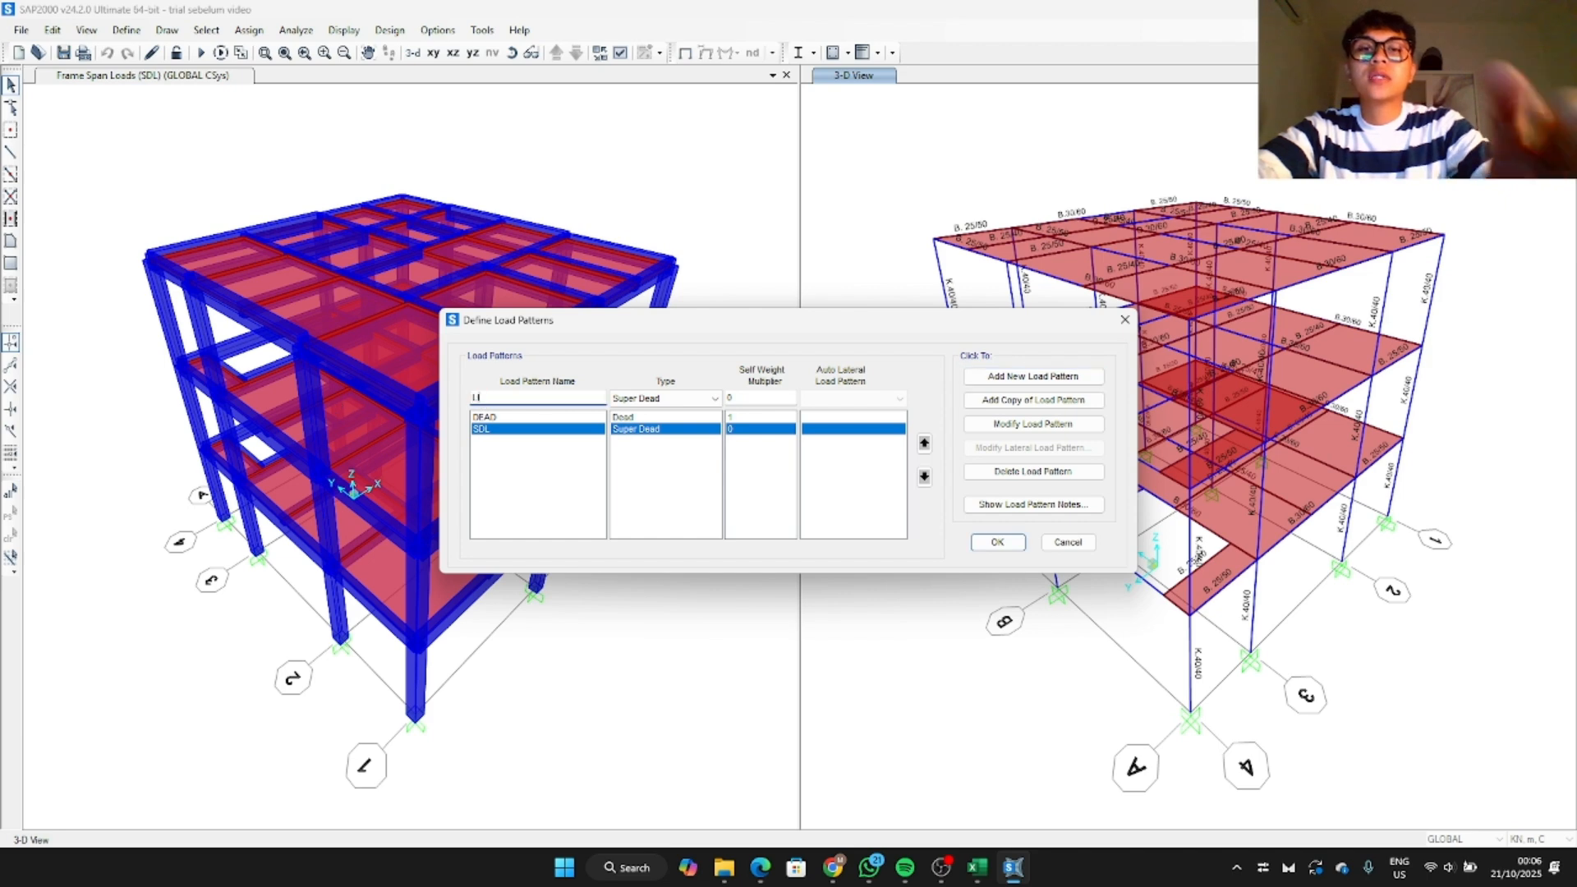
pyautogui.write('VE')
pyautogui.click(661, 398)
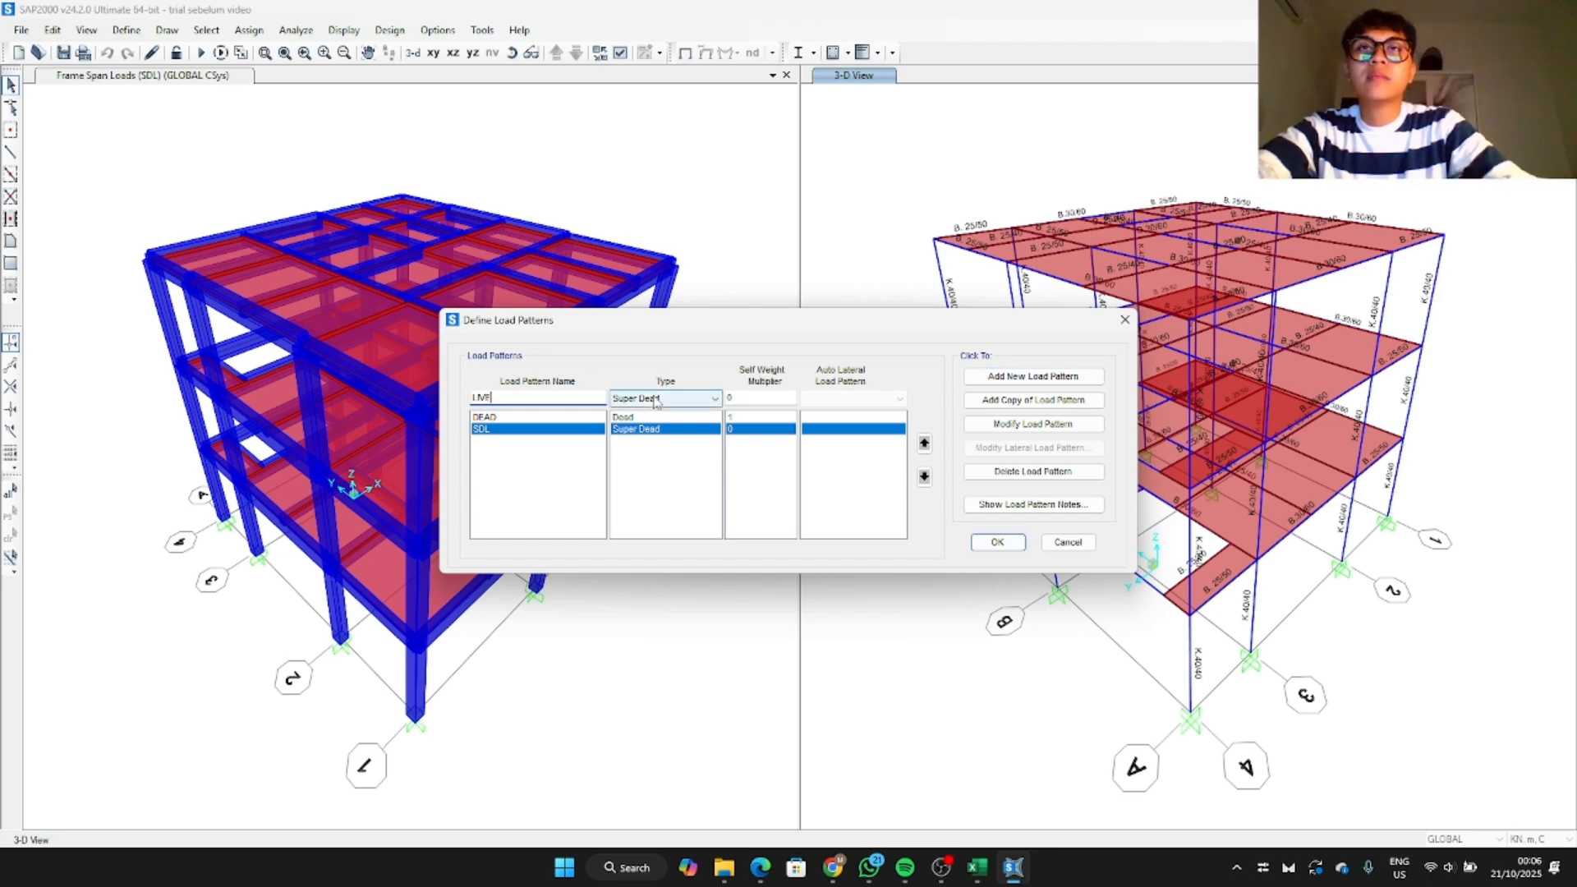
pyautogui.click(673, 444)
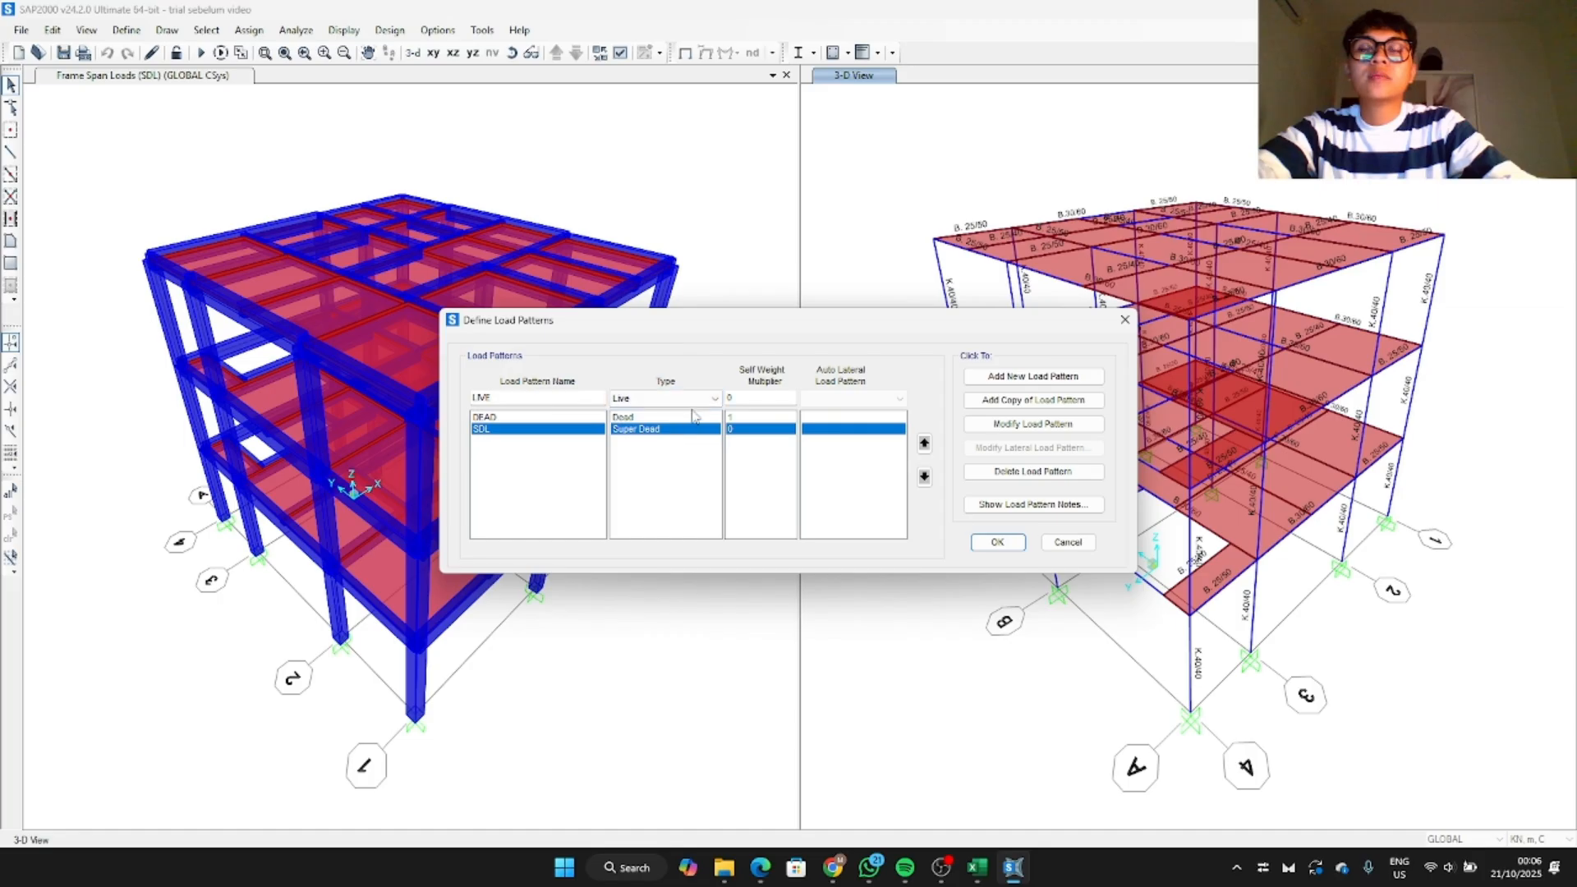
pyautogui.click(1071, 377)
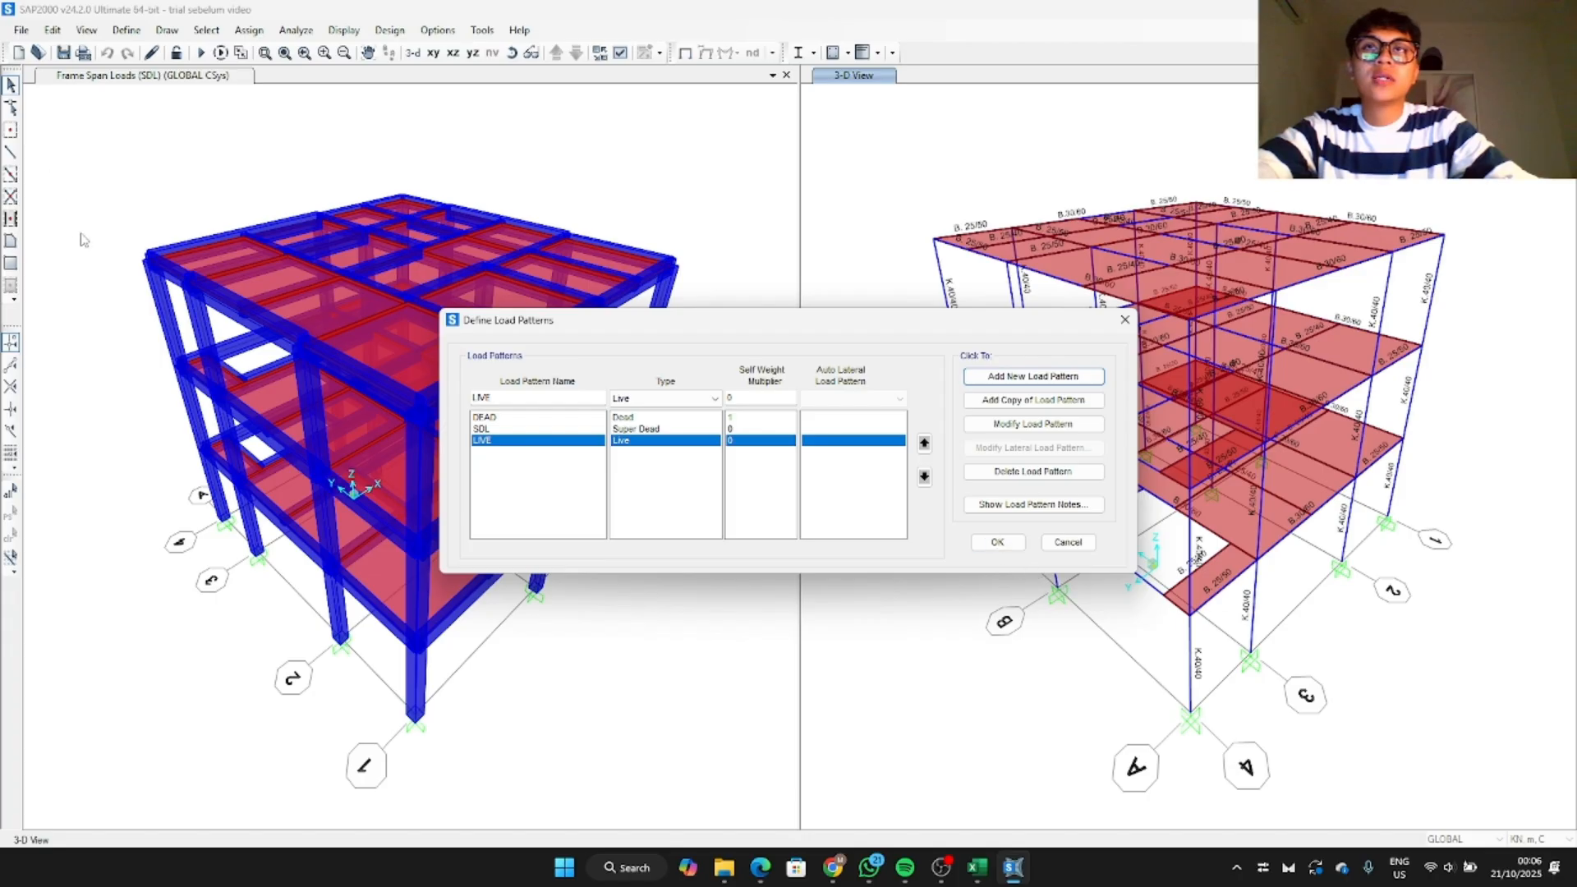
pyautogui.click(997, 541)
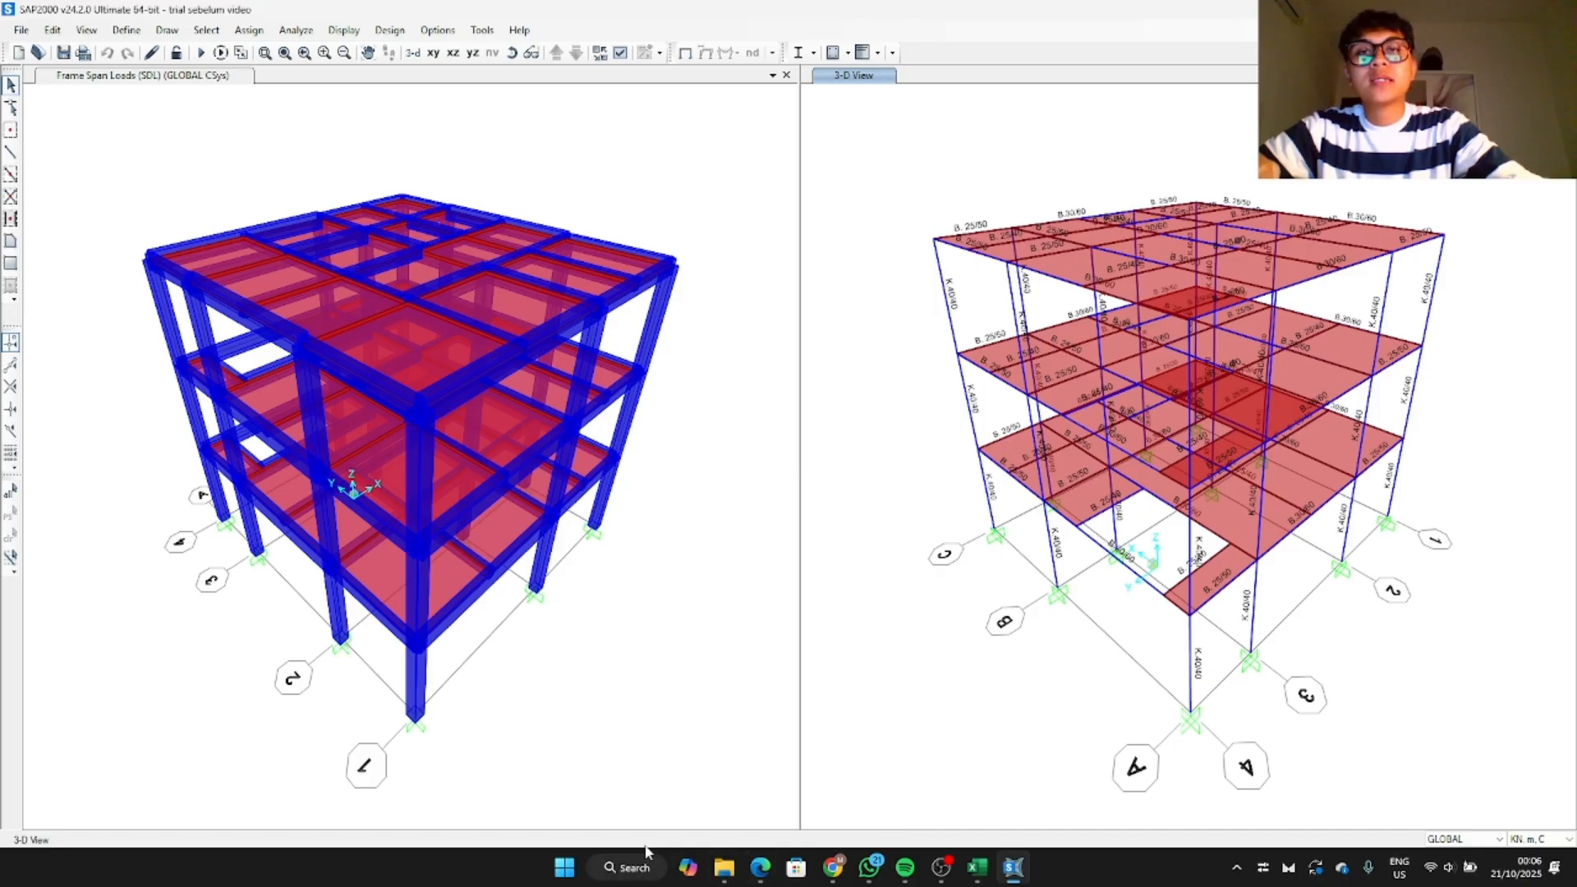
# Step: Switch to File Explorer and launch the RSA2019 application from the AplikasiRSA2021 folder in Downloads
pyautogui.moveTo(727, 872)
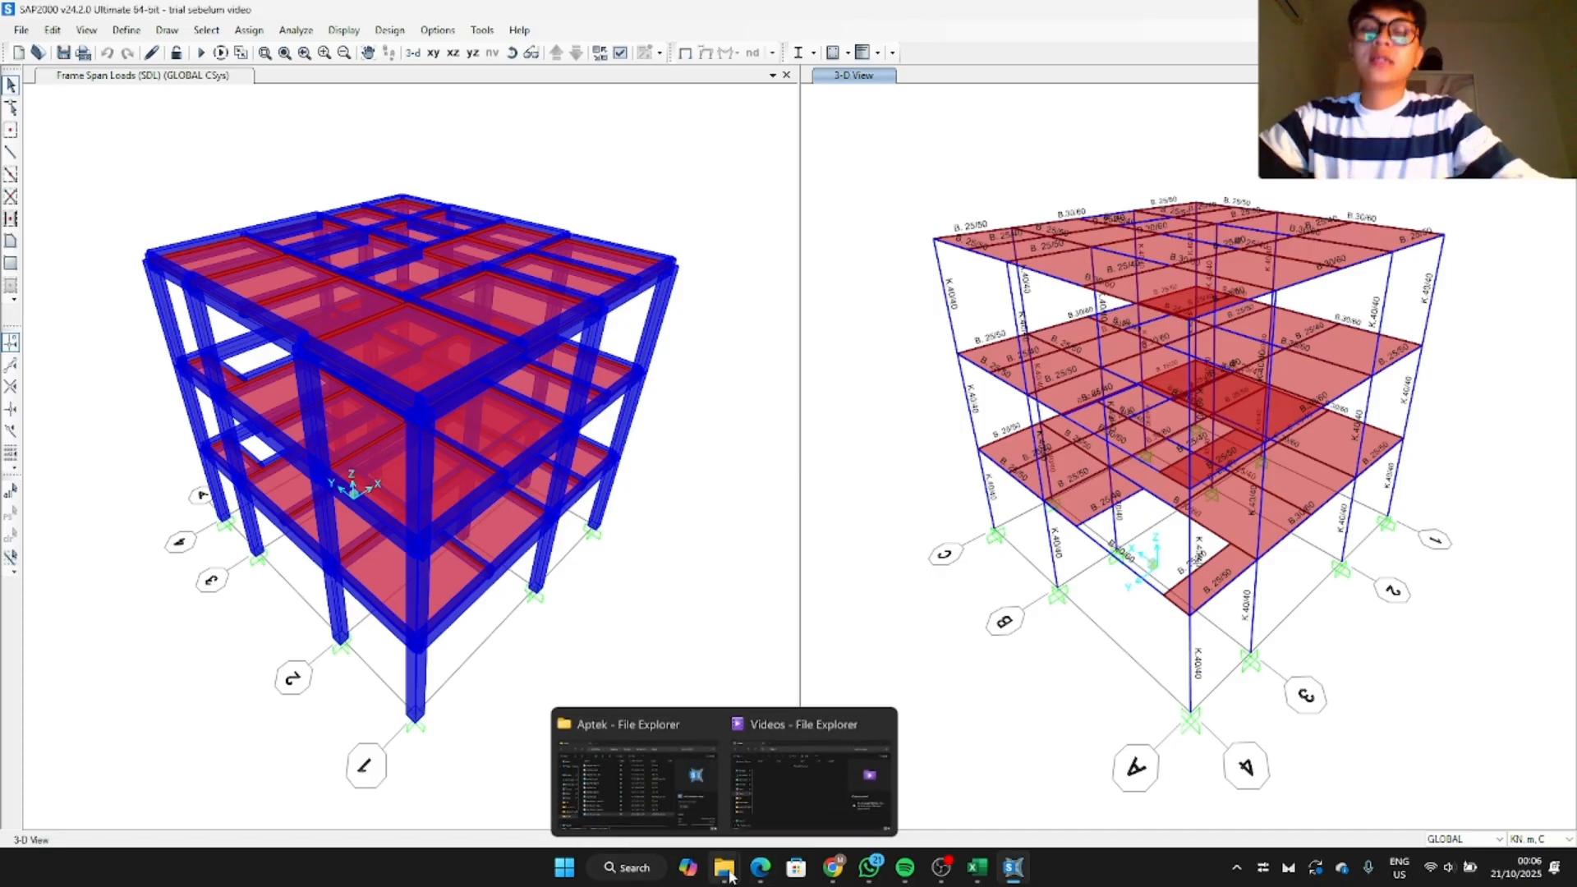
pyautogui.click(632, 764)
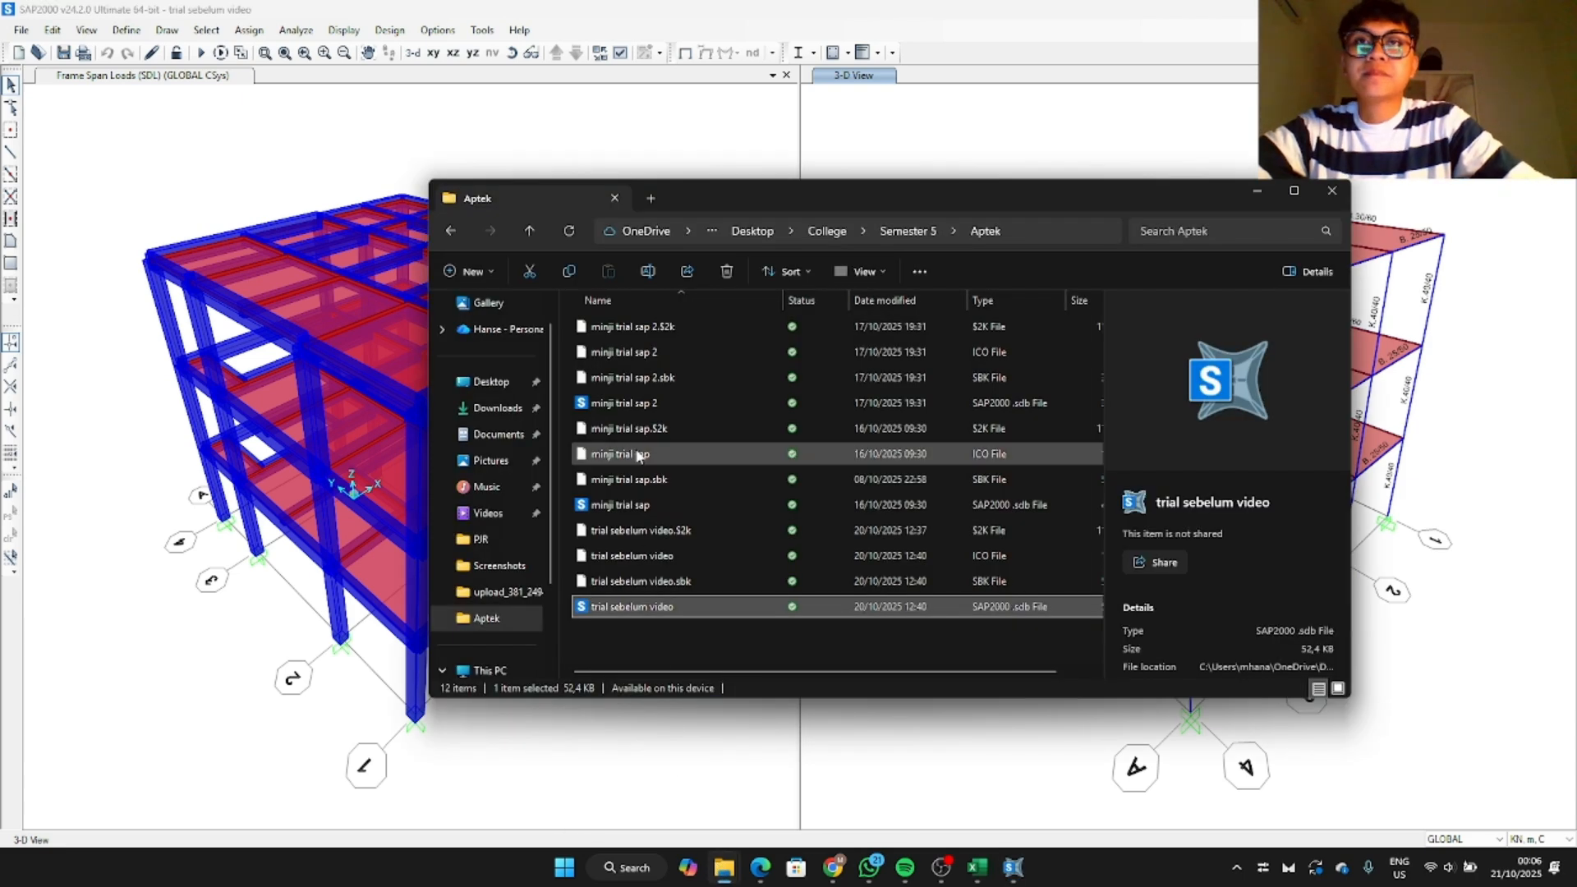
pyautogui.click(484, 408)
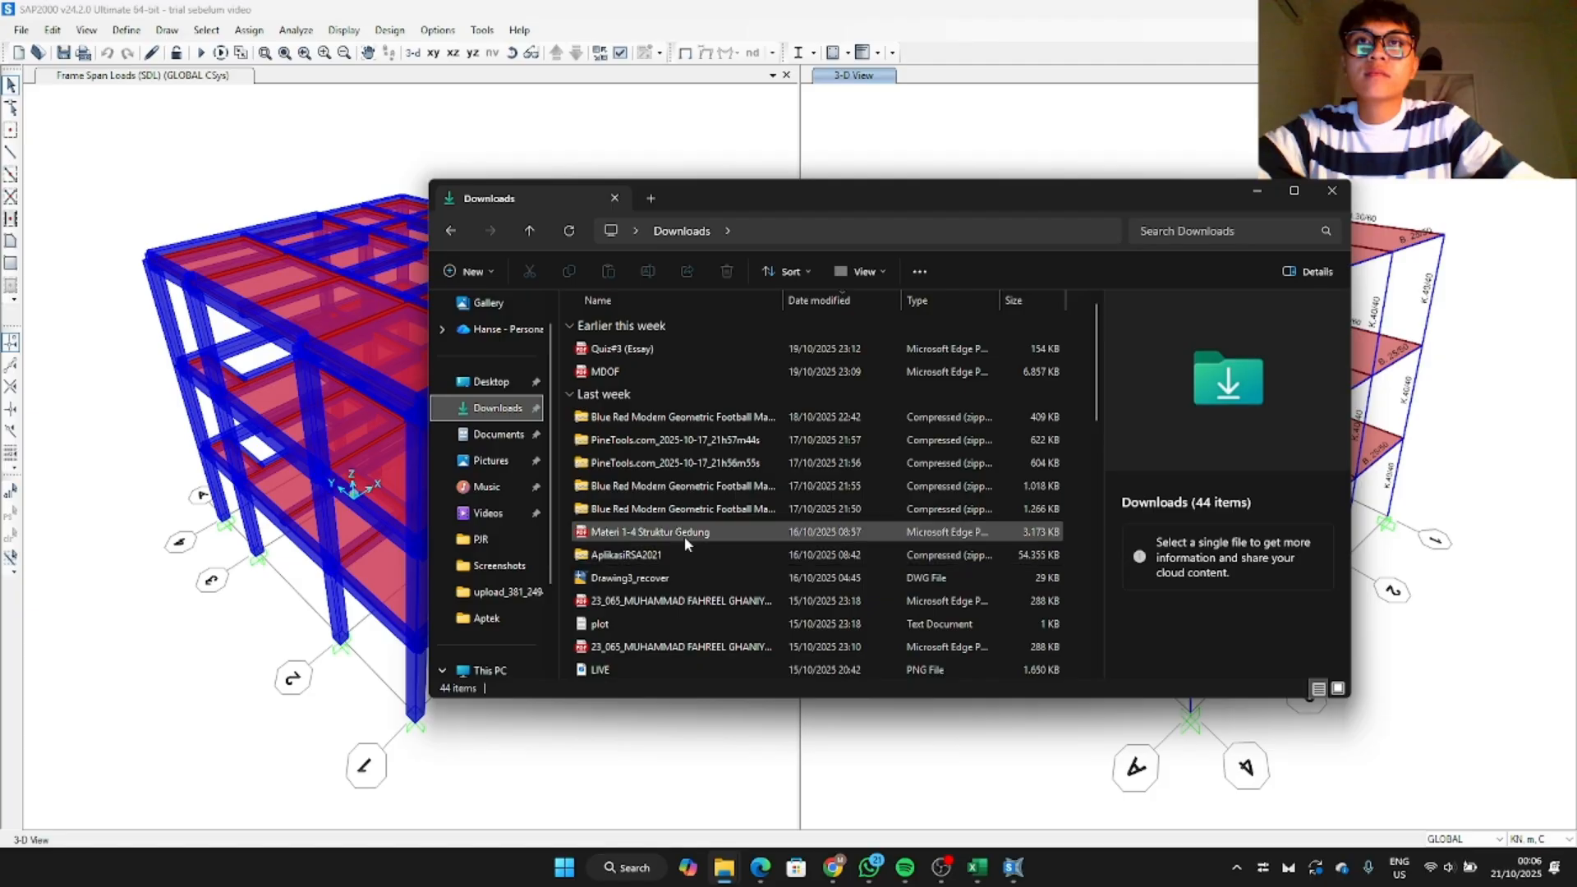
pyautogui.scroll(-2, 686, 539)
pyautogui.scroll(-2, 685, 539)
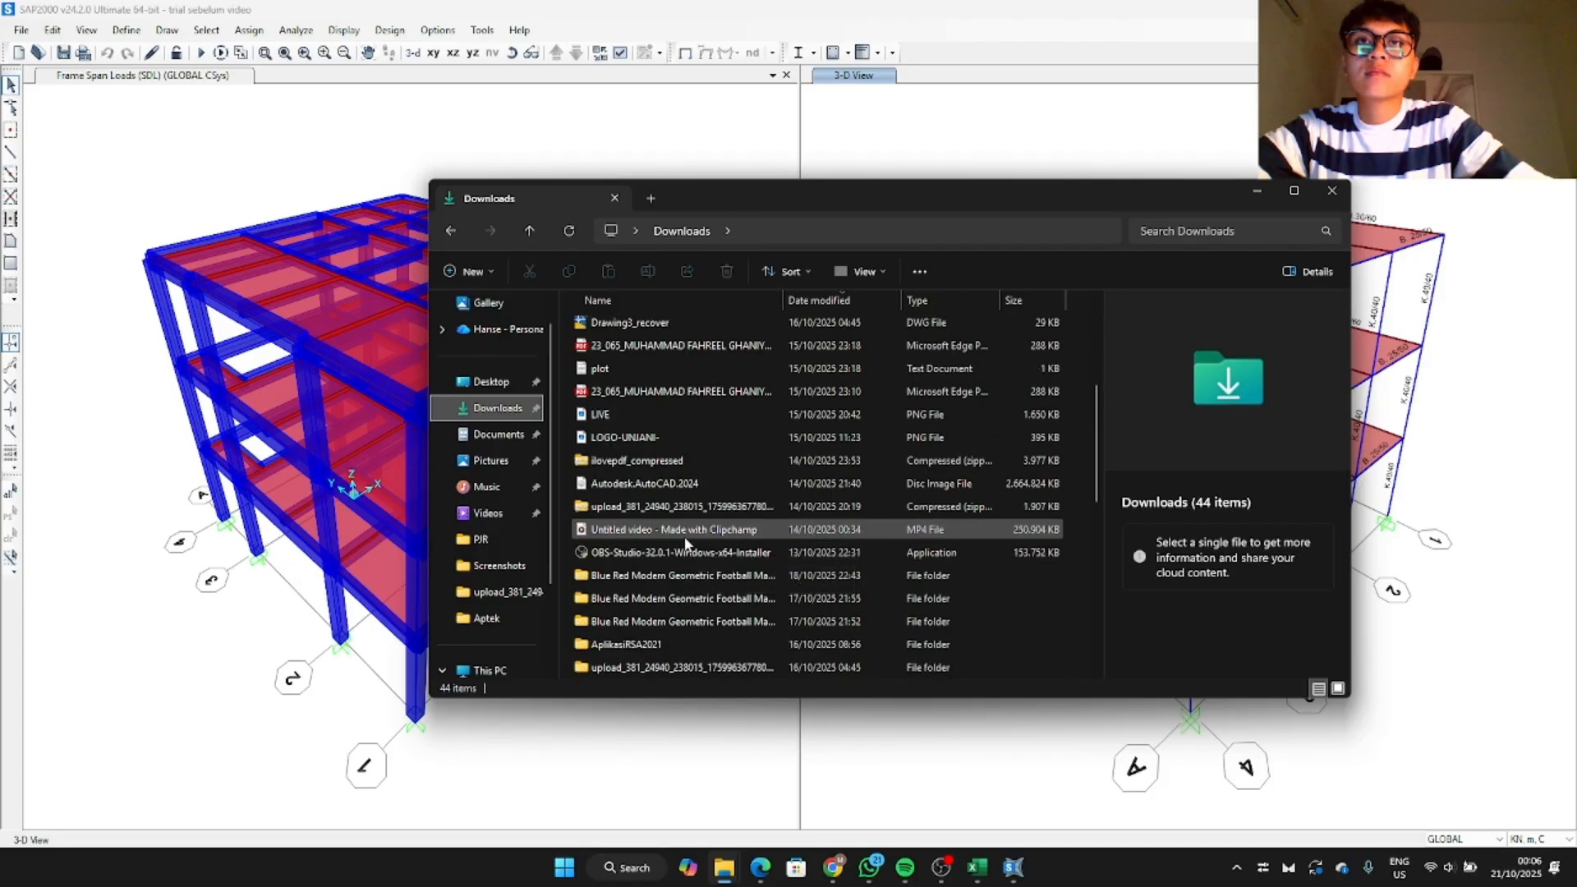
pyautogui.doubleClick(671, 644)
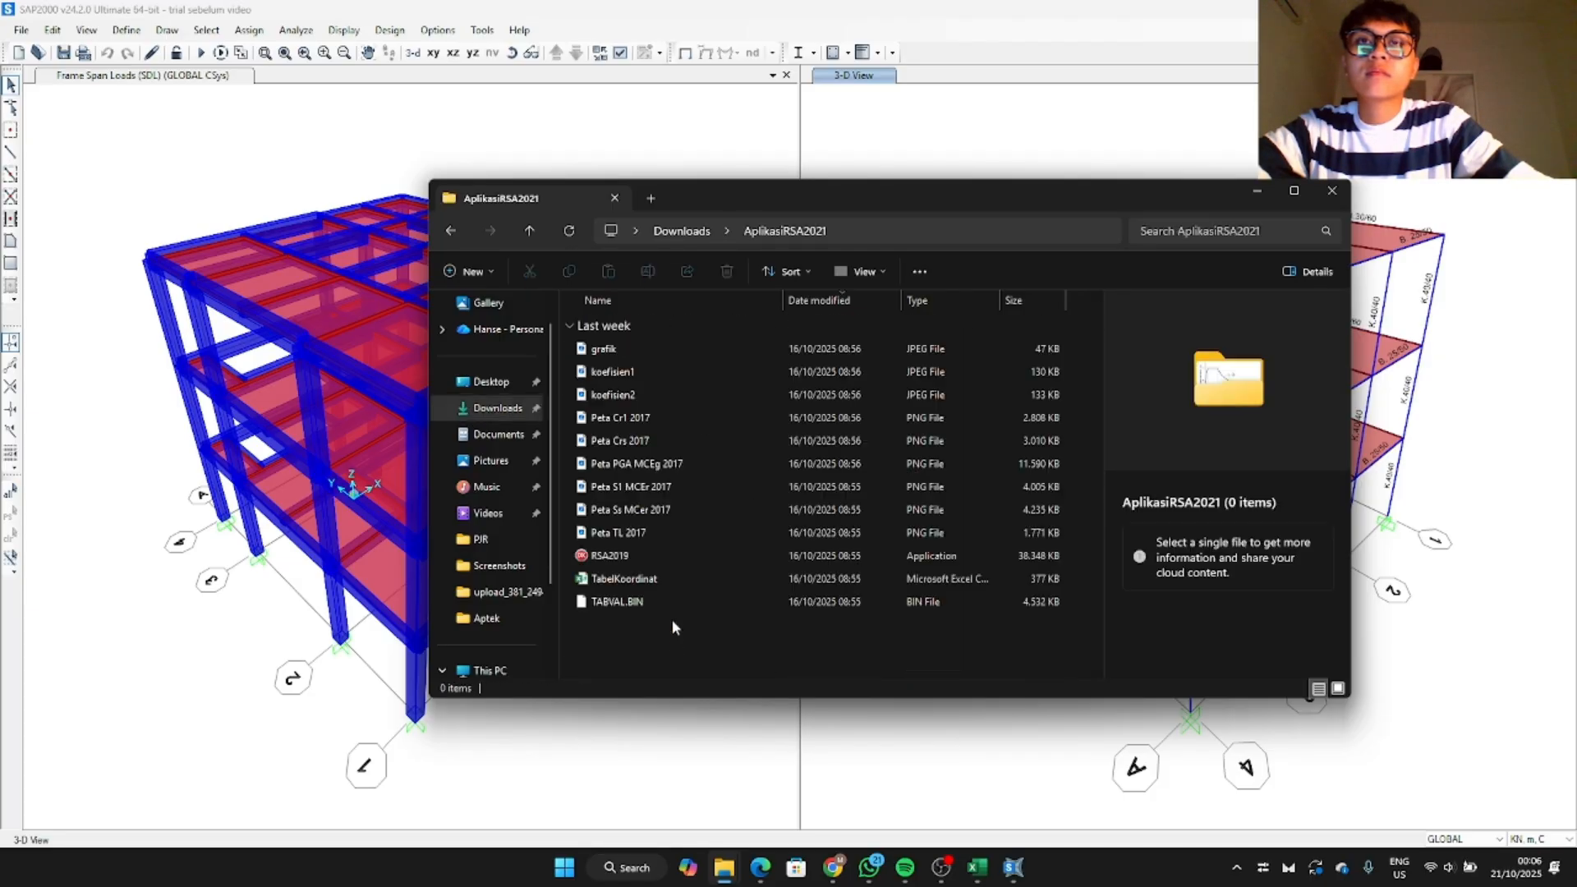
pyautogui.doubleClick(638, 556)
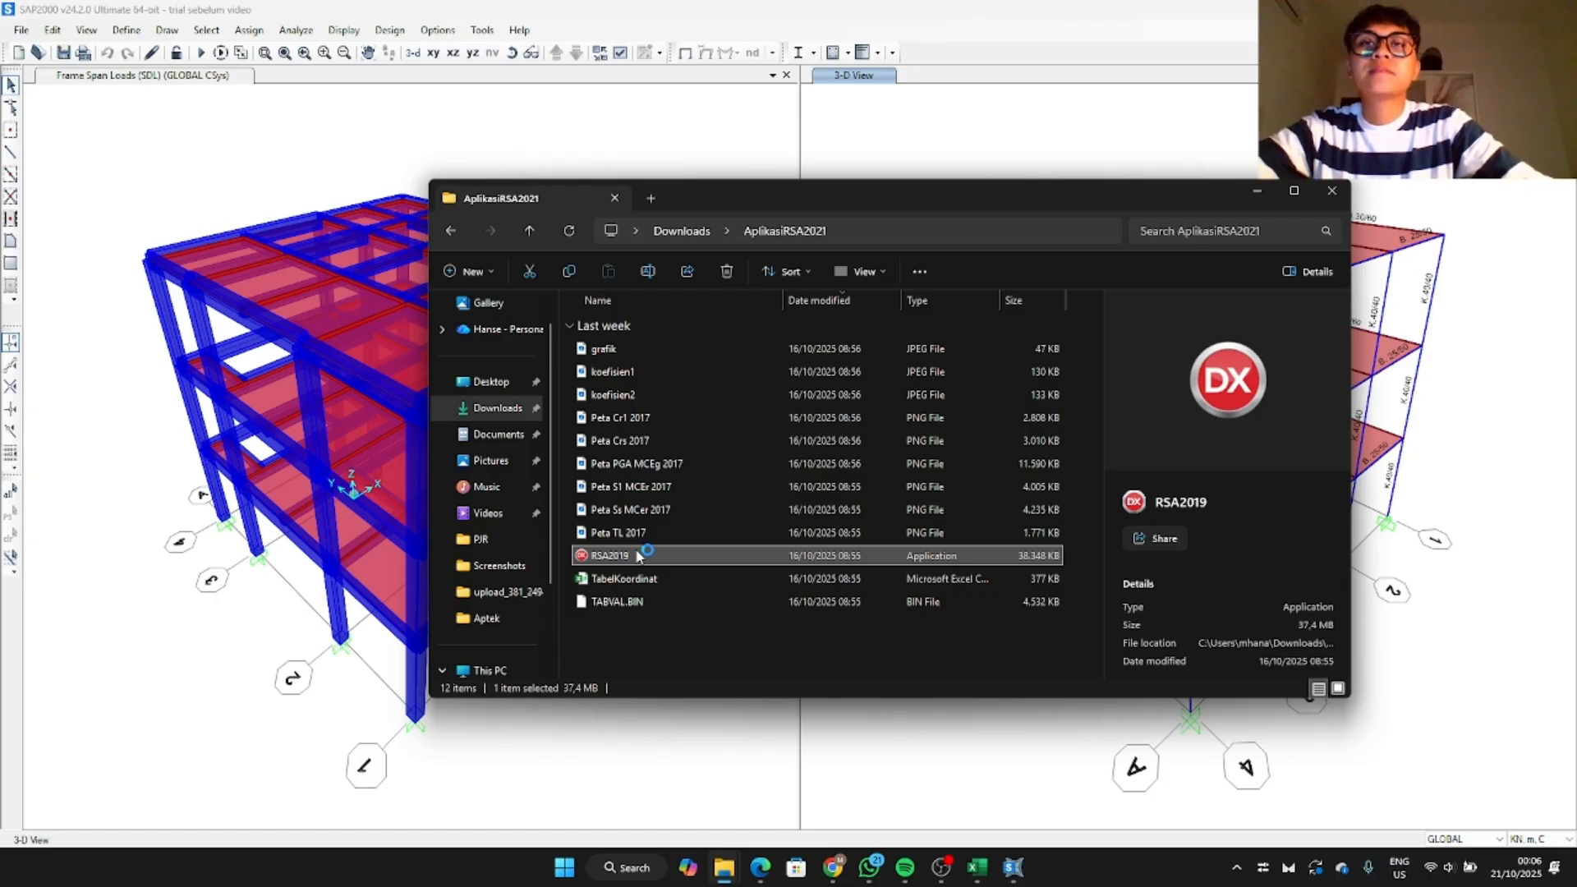
pyautogui.click(879, 466)
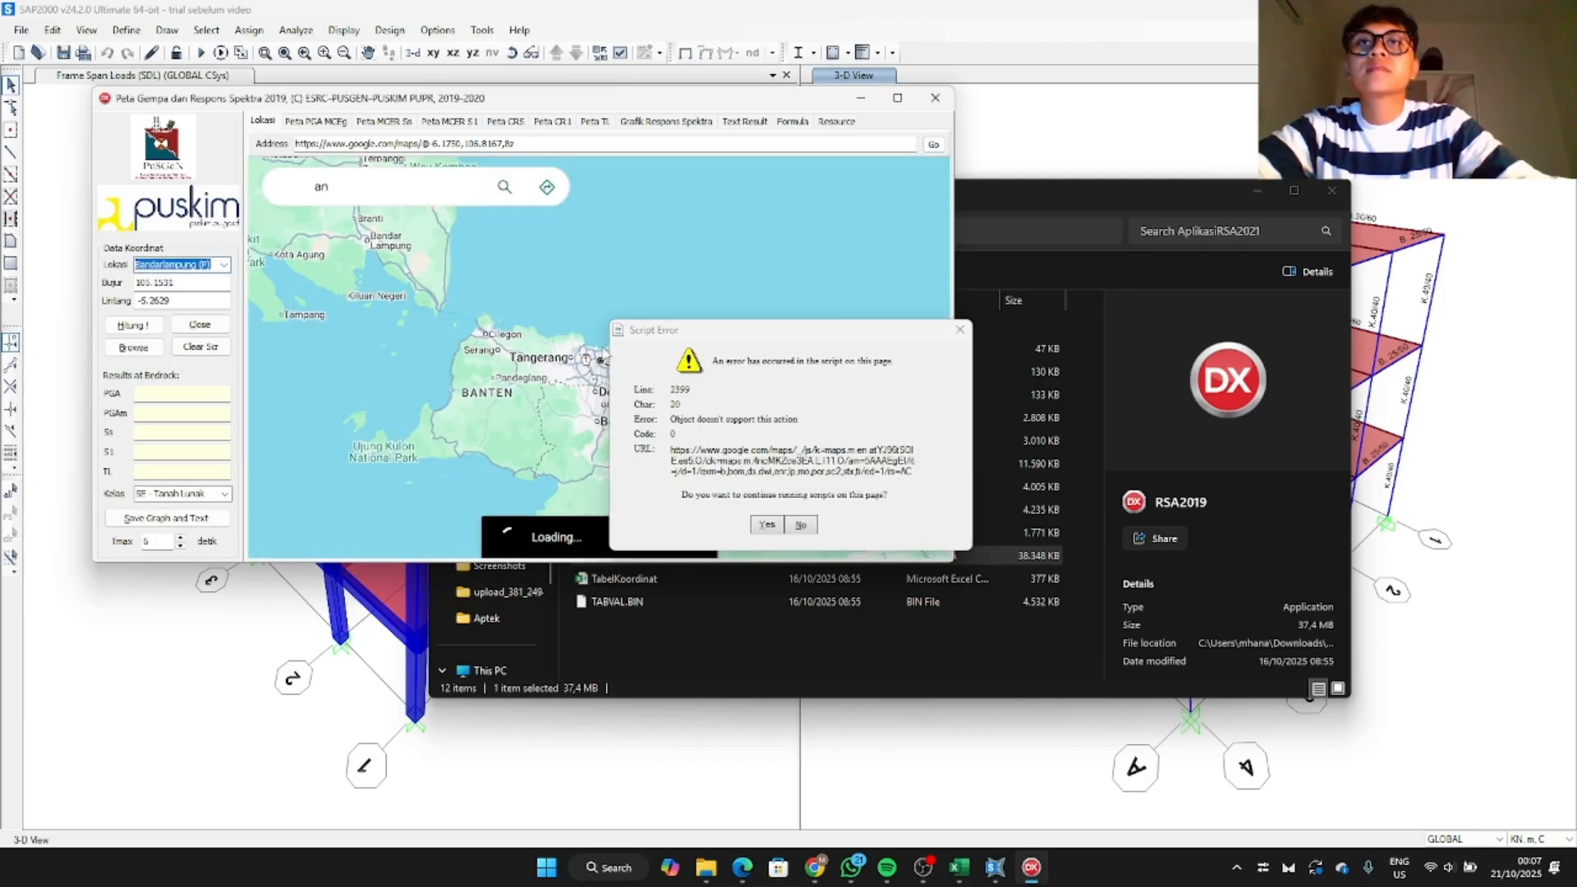
# Step: Dismiss all the script error dialogs, allowing the scripts on the map page to continue running
pyautogui.click(767, 524)
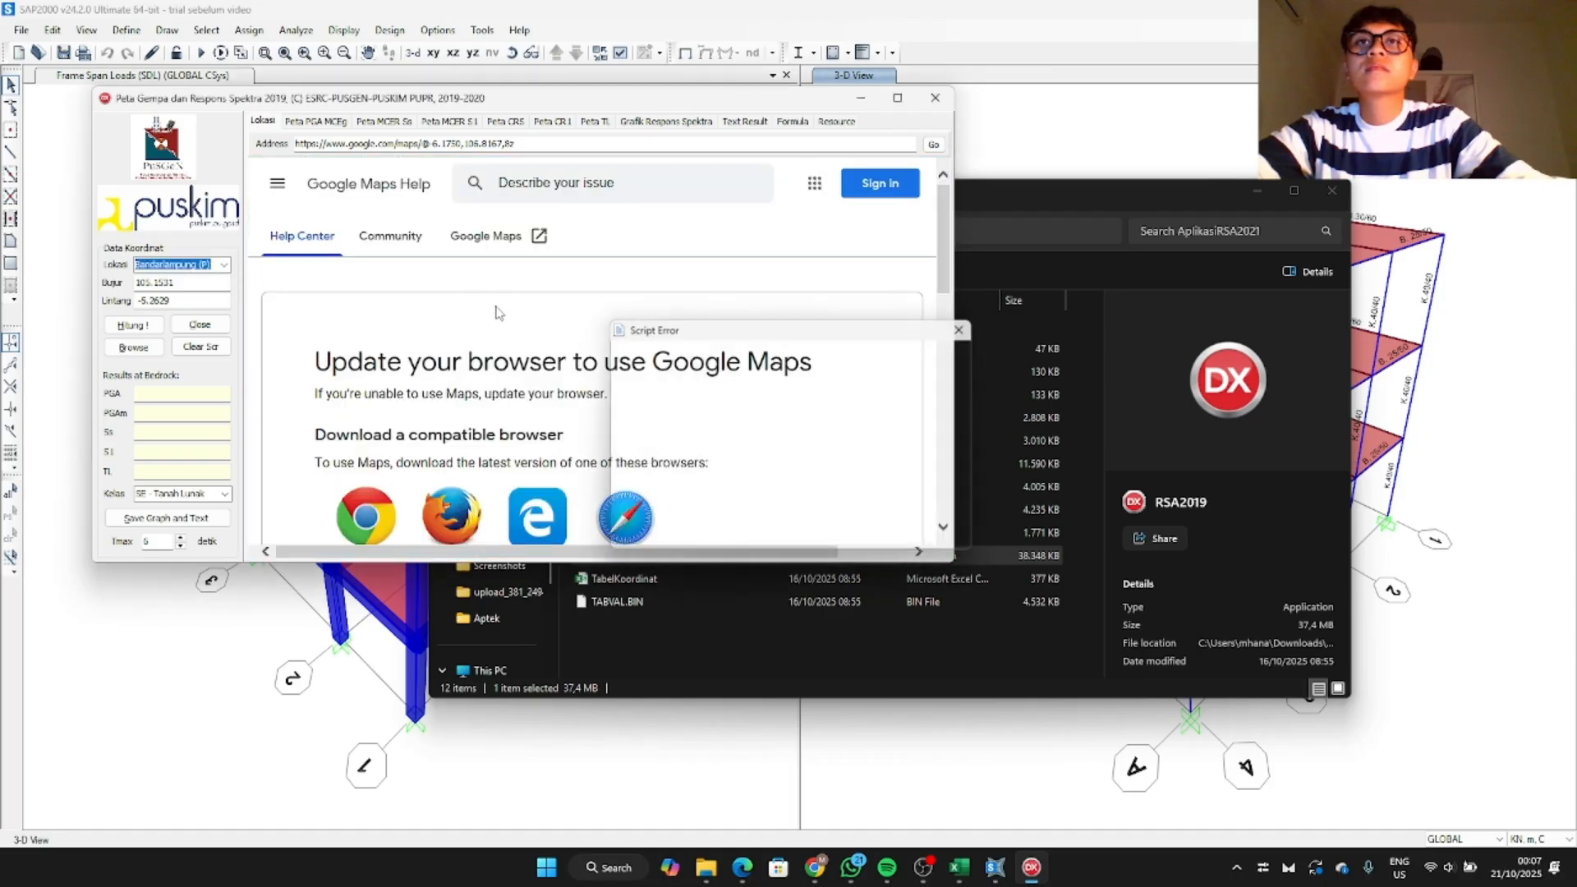
pyautogui.press('Return')
pyautogui.press('Return')
pyautogui.press('Return')
pyautogui.press('Return')
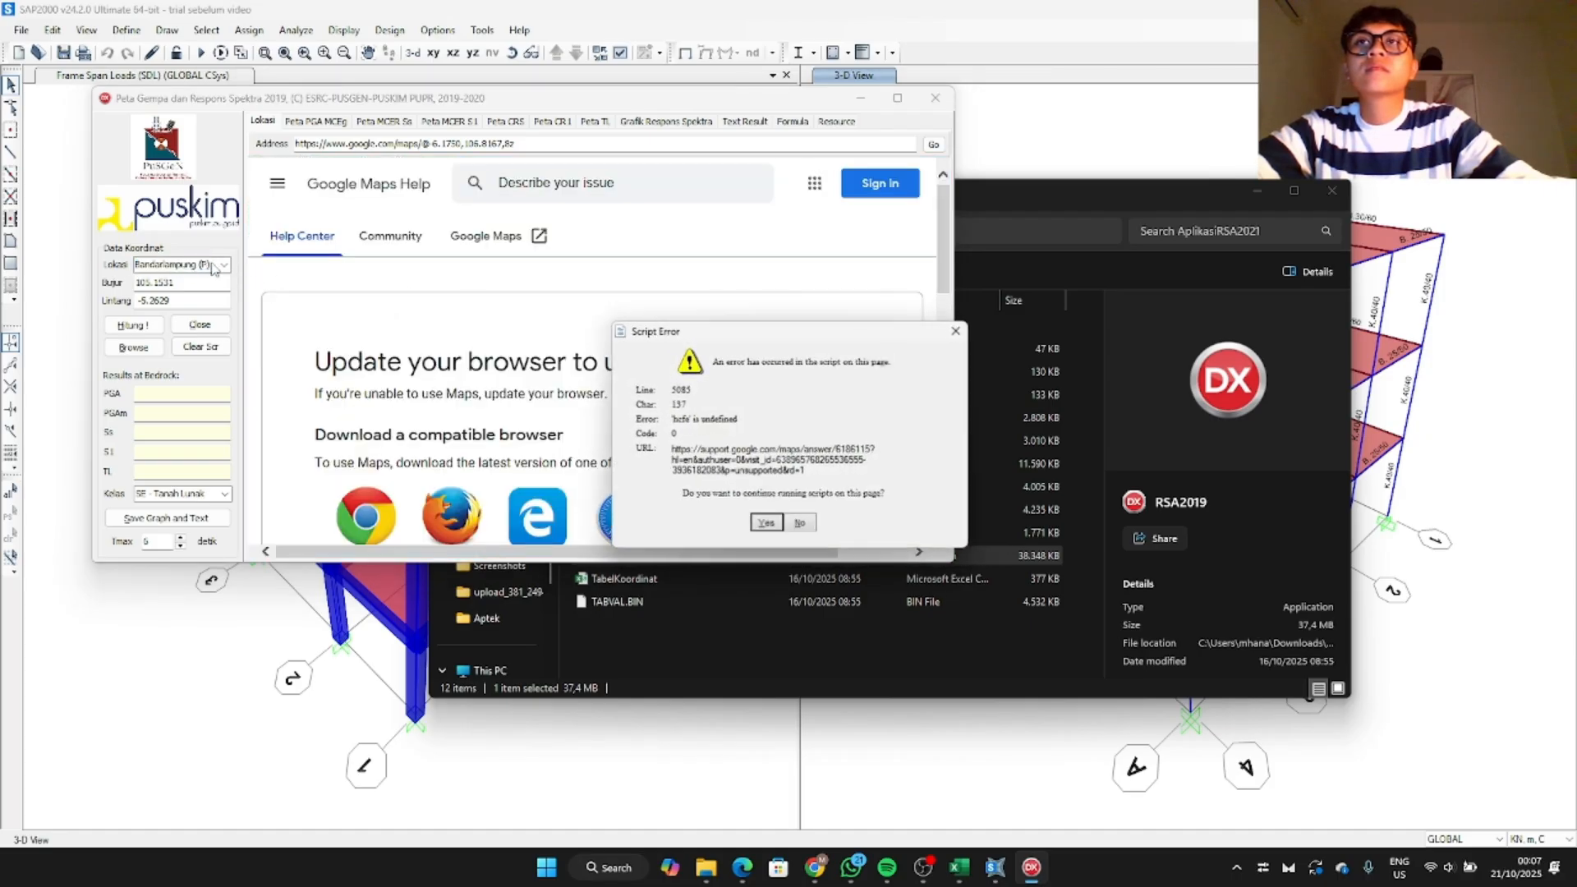
pyautogui.press('Return')
pyautogui.press('Return')
pyautogui.press('Return')
pyautogui.press('Return')
pyautogui.press('Return')
pyautogui.press('Return')
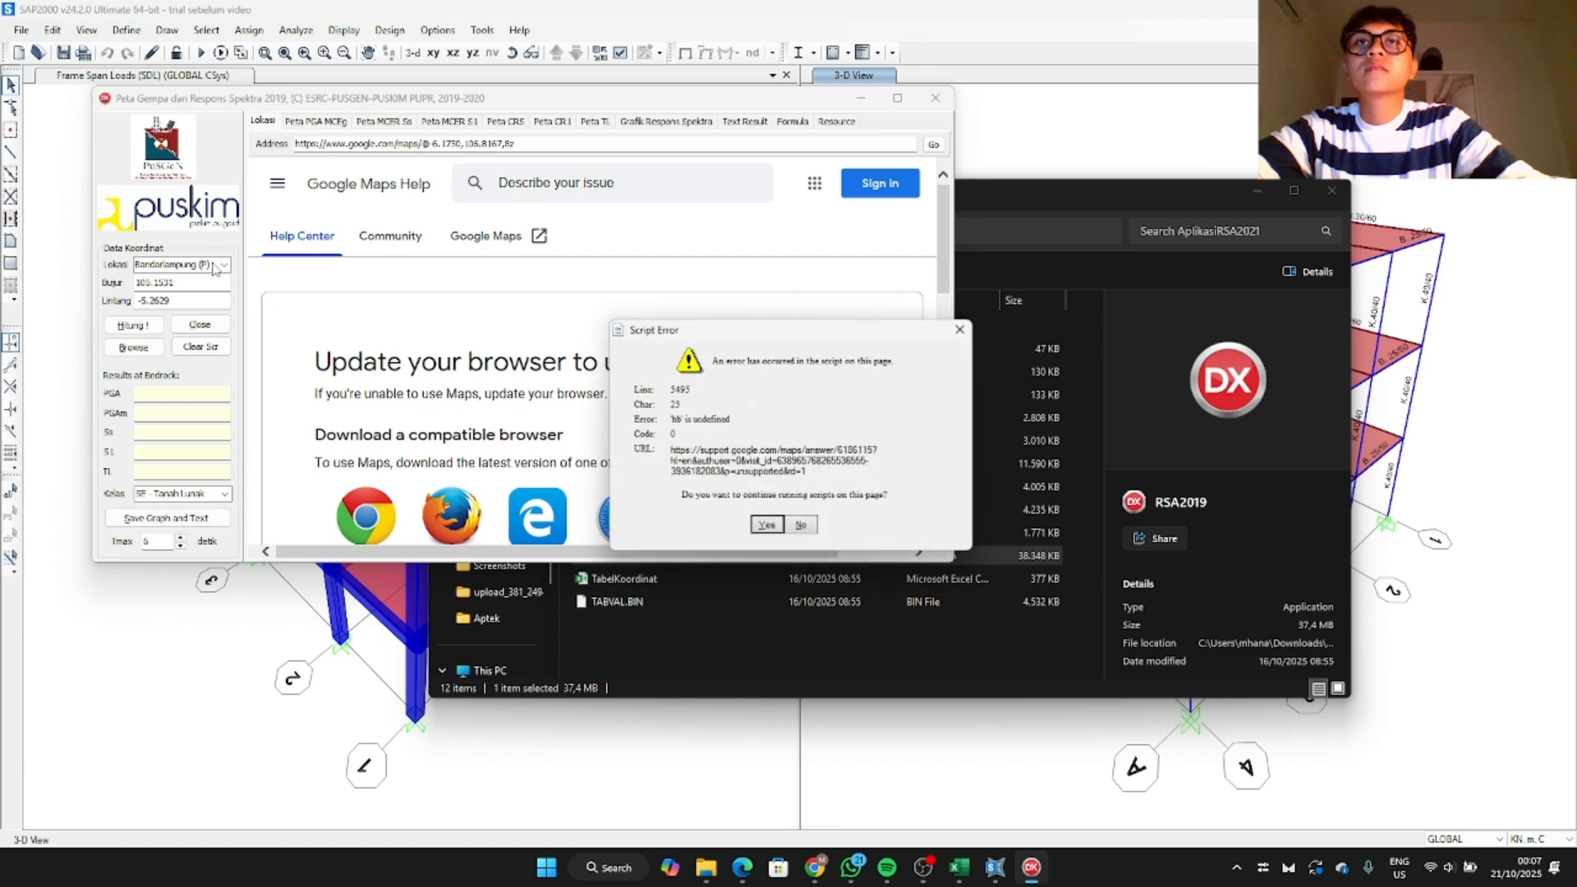
pyautogui.press('Return')
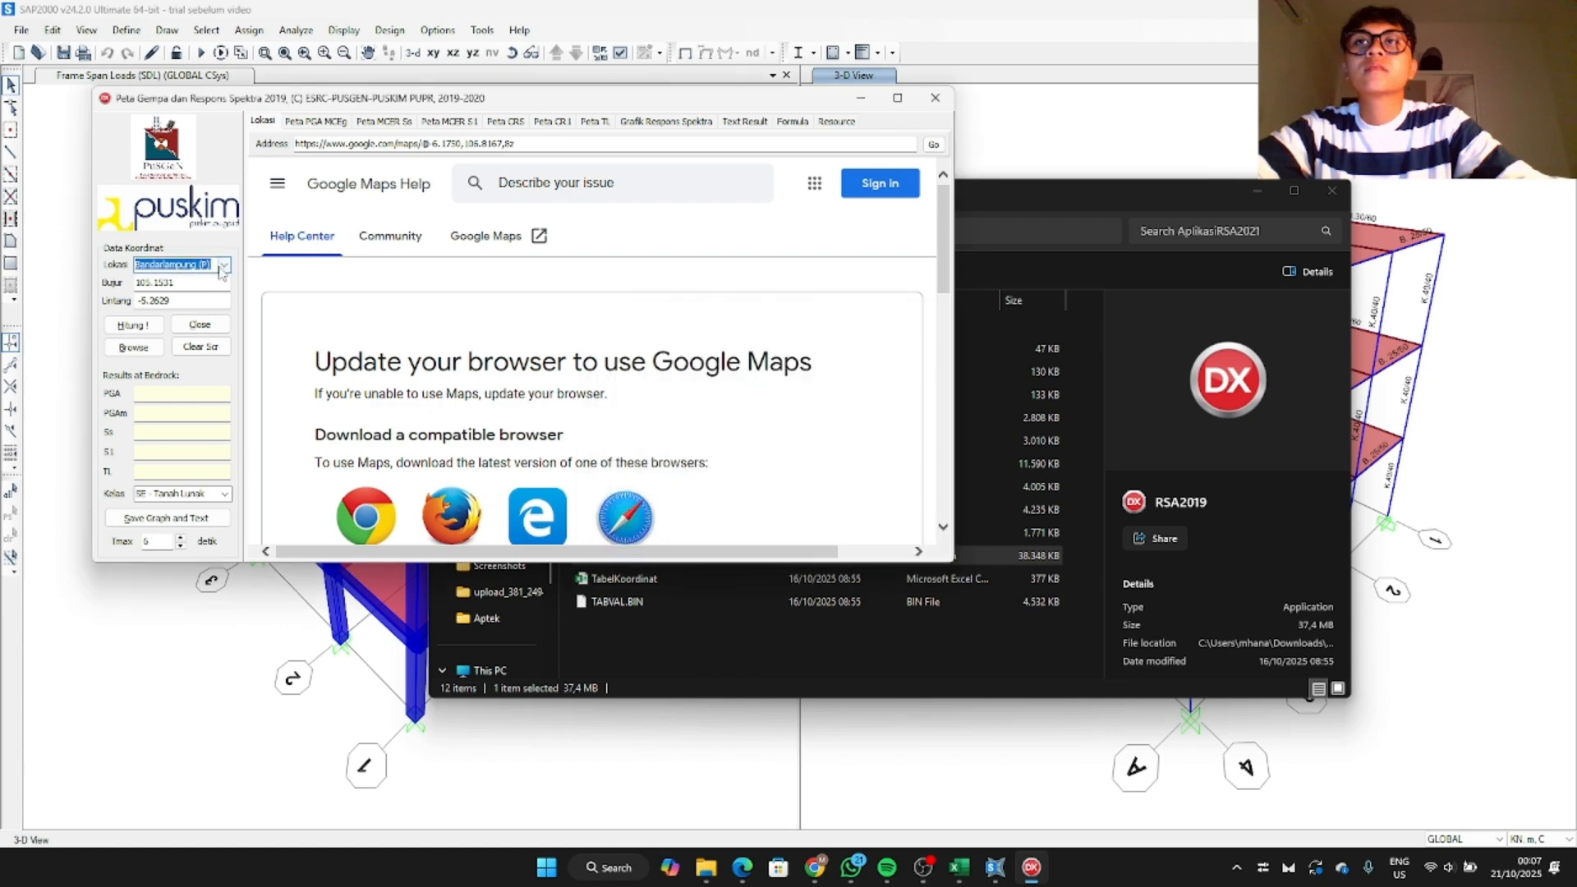
# Step: Set the location to Bandung (P), calculate its seismic parameters, and dismiss the script error
pyautogui.write('Bandunf')
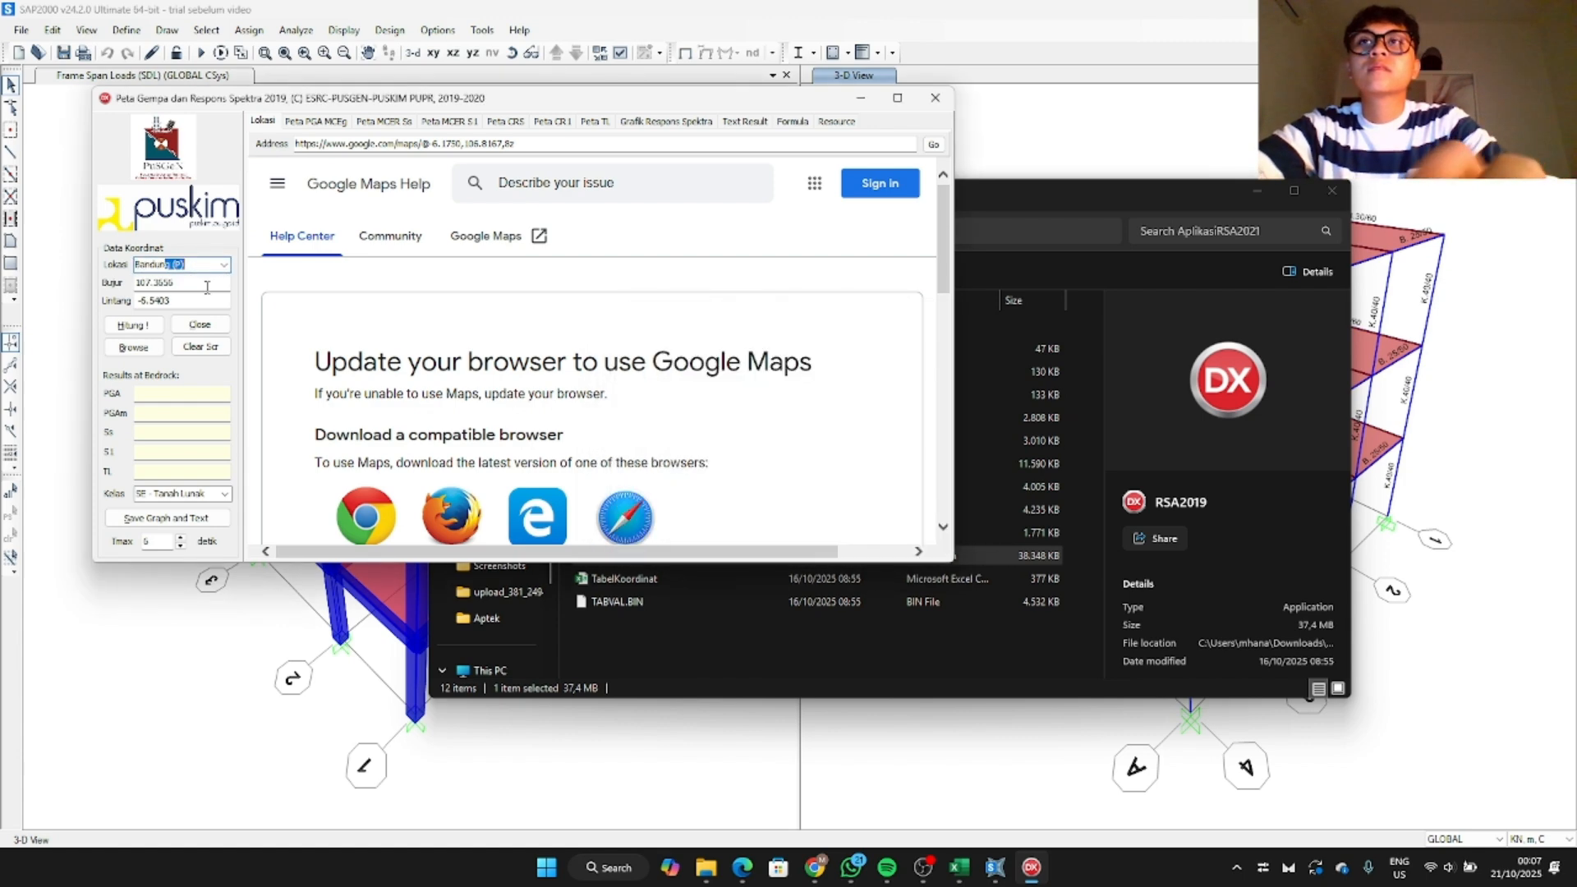
pyautogui.press('BackSpace')
pyautogui.write('g')
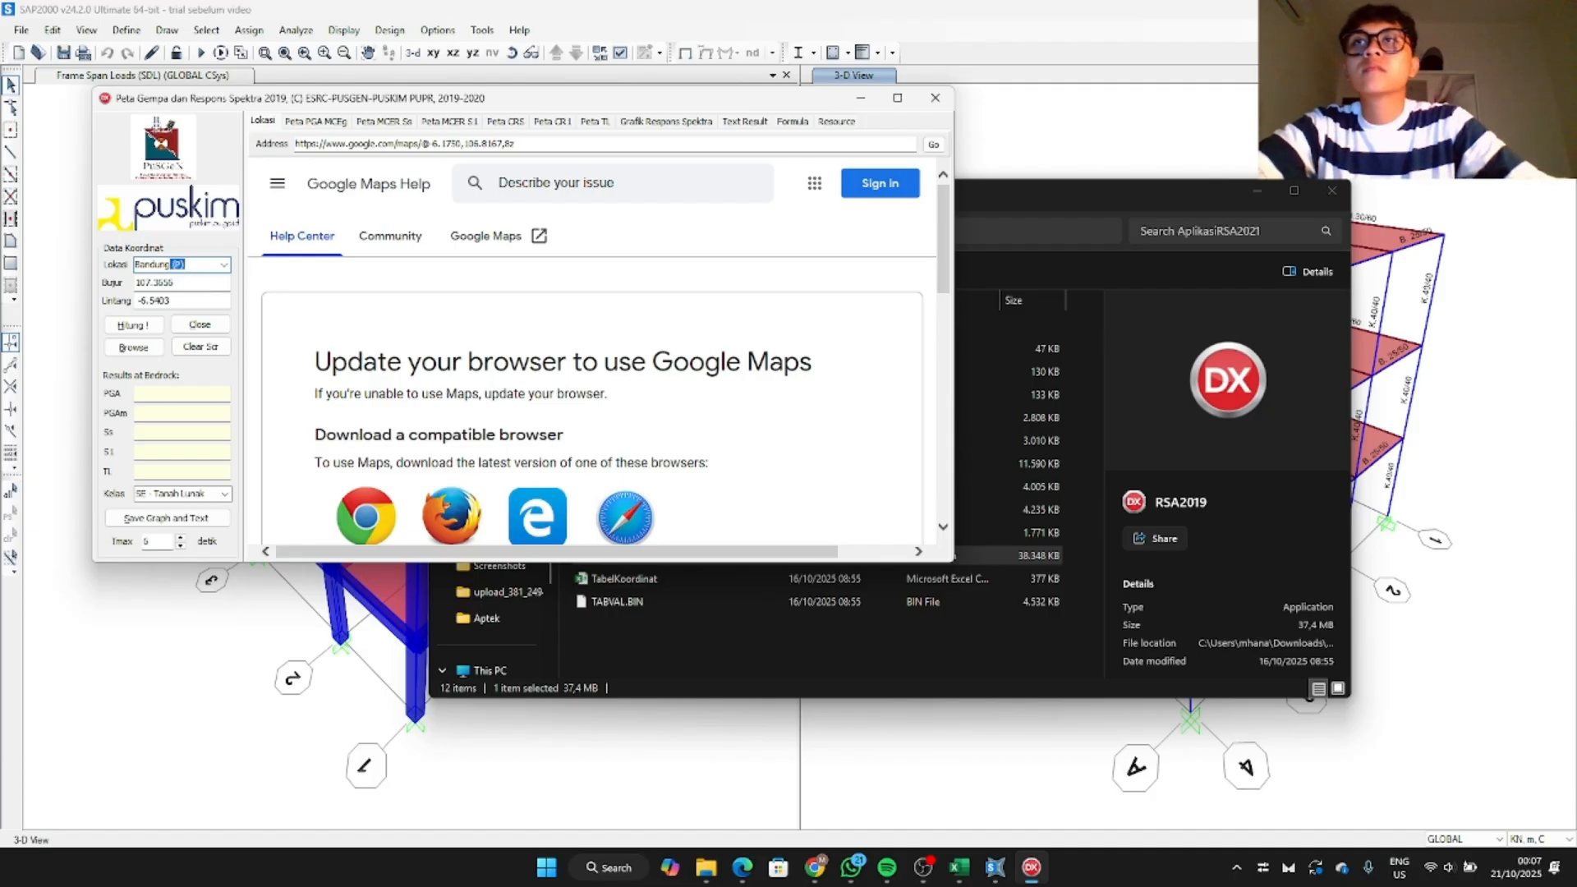
pyautogui.click(134, 325)
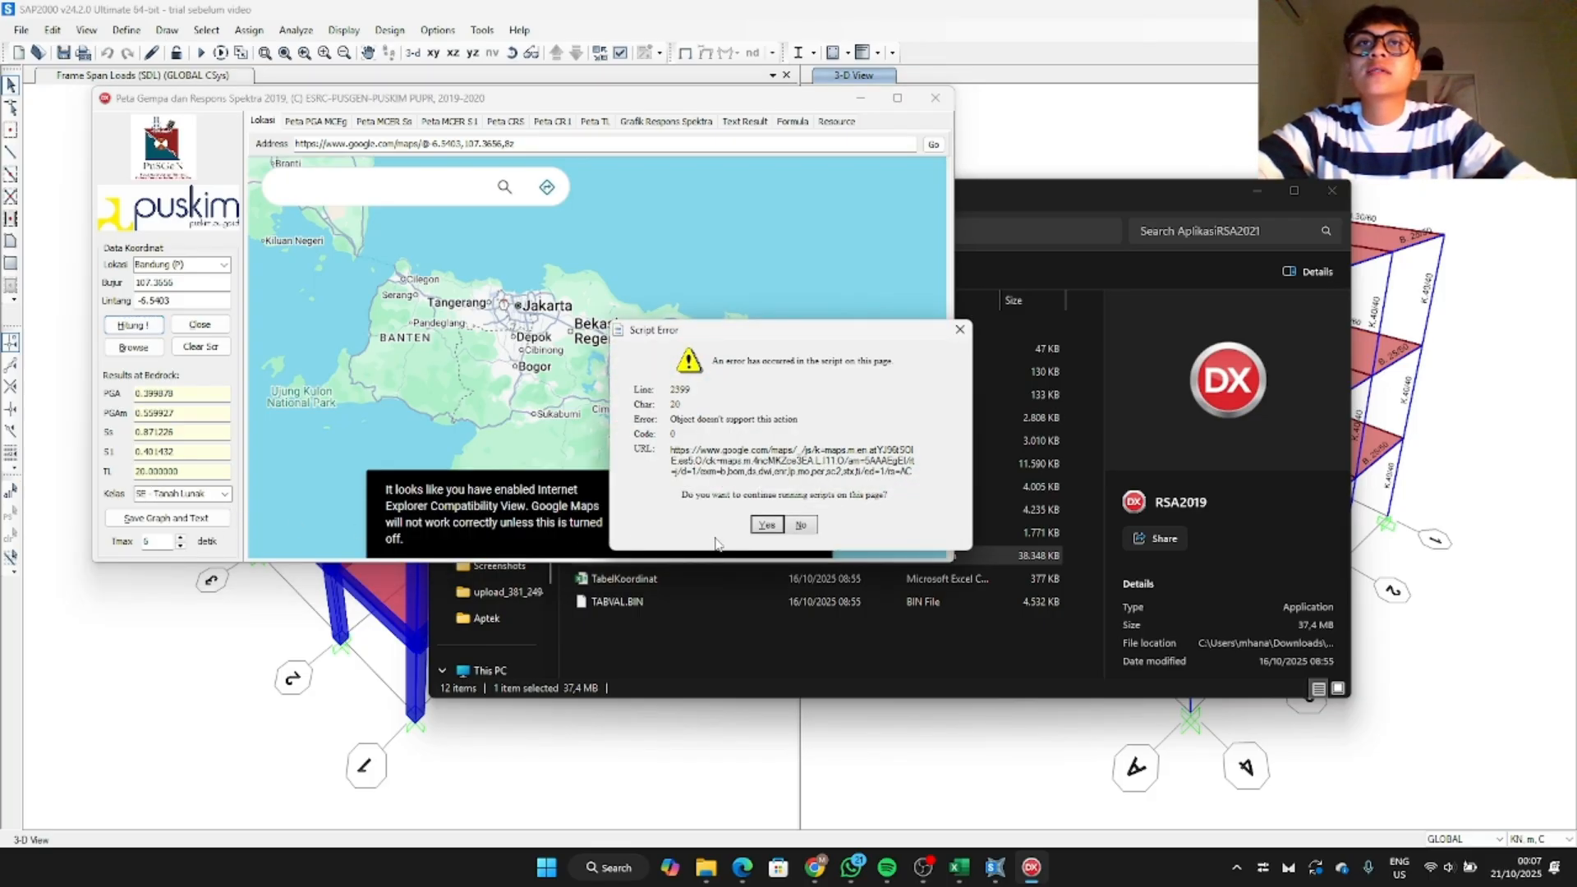
pyautogui.click(766, 524)
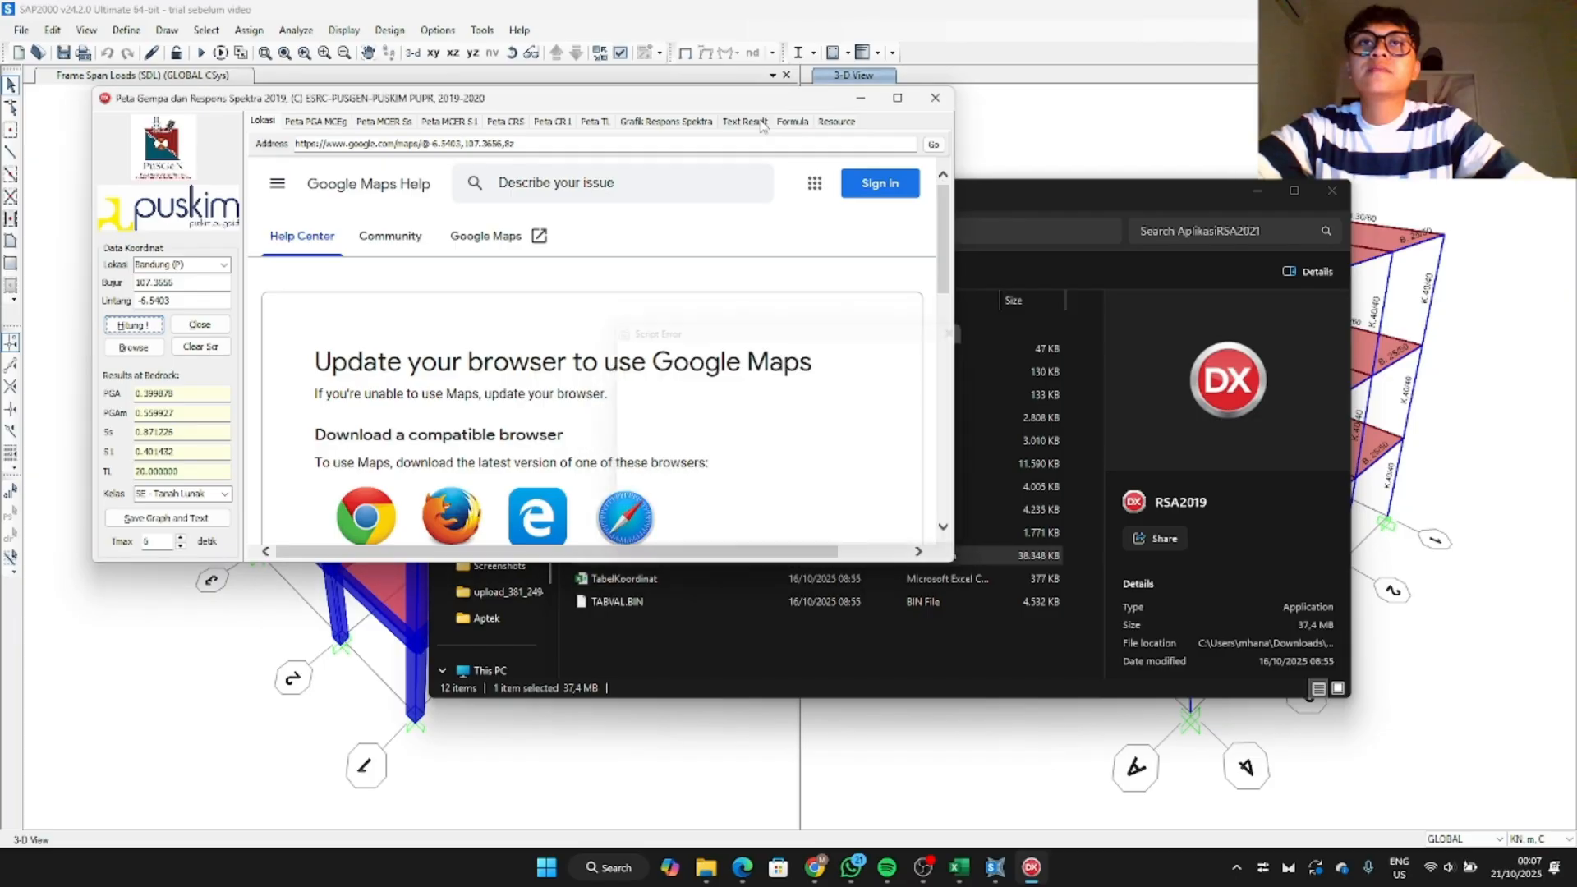
# Step: Display the text results and select the spectrum's time and value rows from 0.000 to 6.000 seconds
pyautogui.click(762, 123)
pyautogui.scroll(-6, 427, 349)
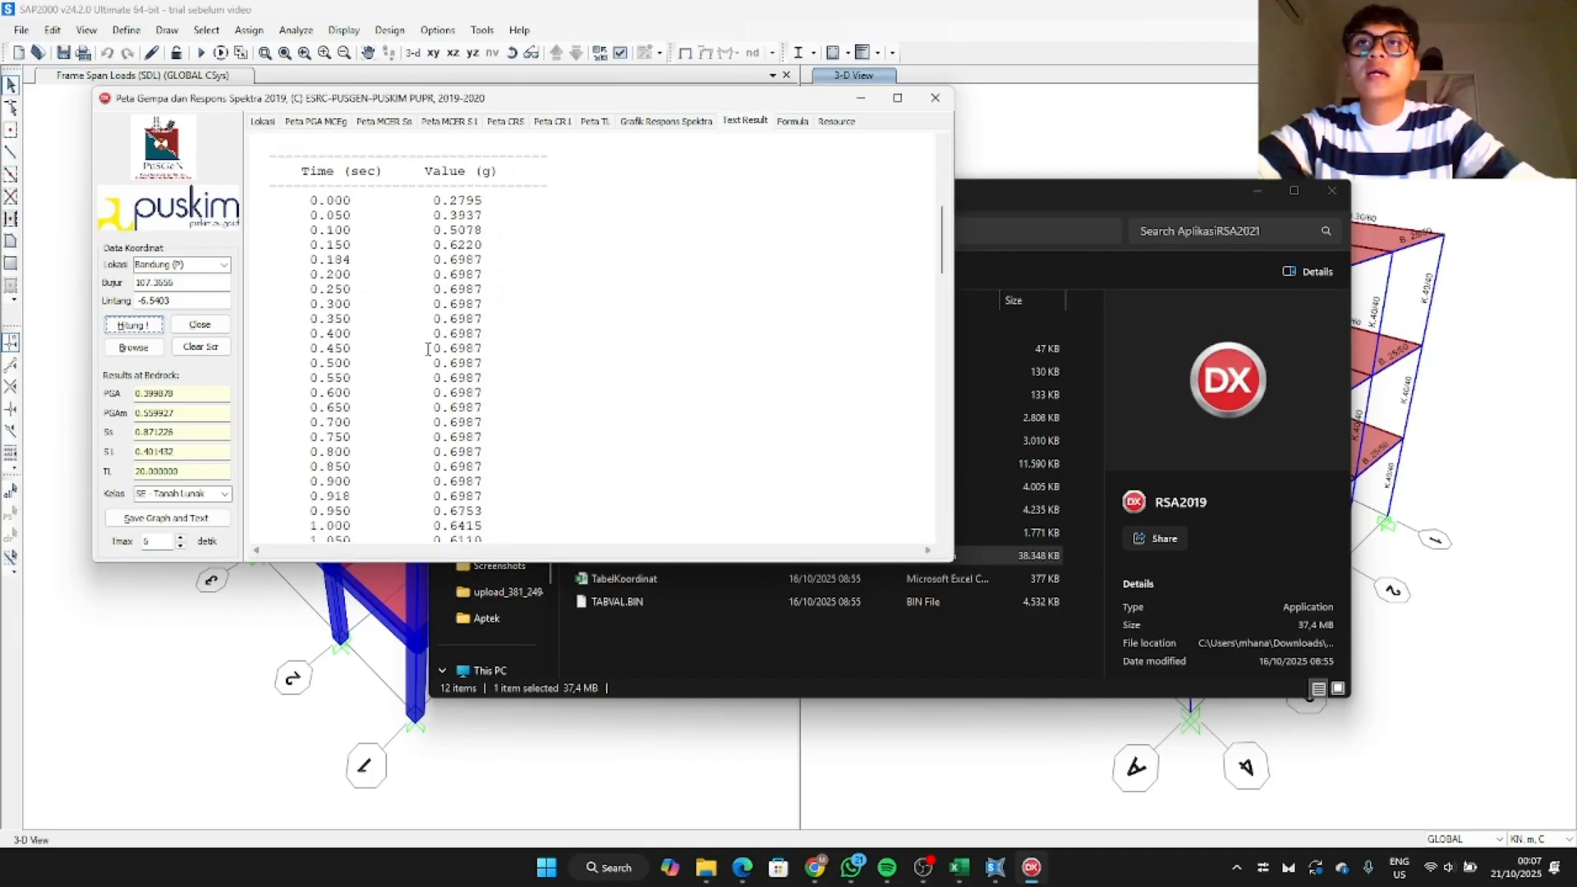
pyautogui.scroll(-3, 432, 346)
pyautogui.scroll(6, 369, 352)
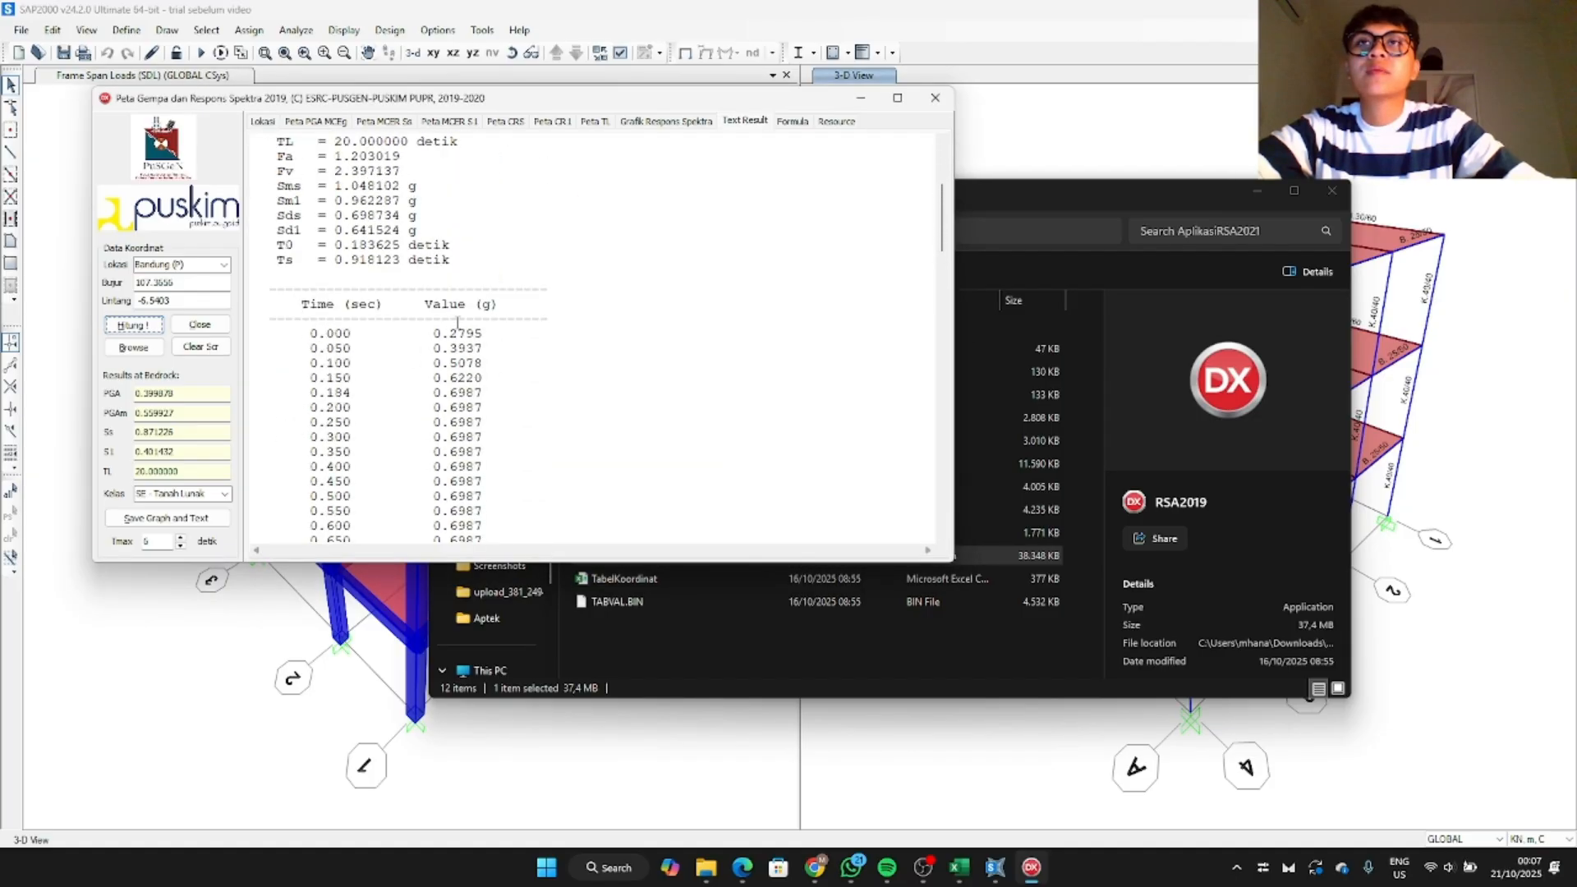
pyautogui.scroll(-1, 388, 356)
pyautogui.moveTo(309, 289); pyautogui.dragTo(479, 484)
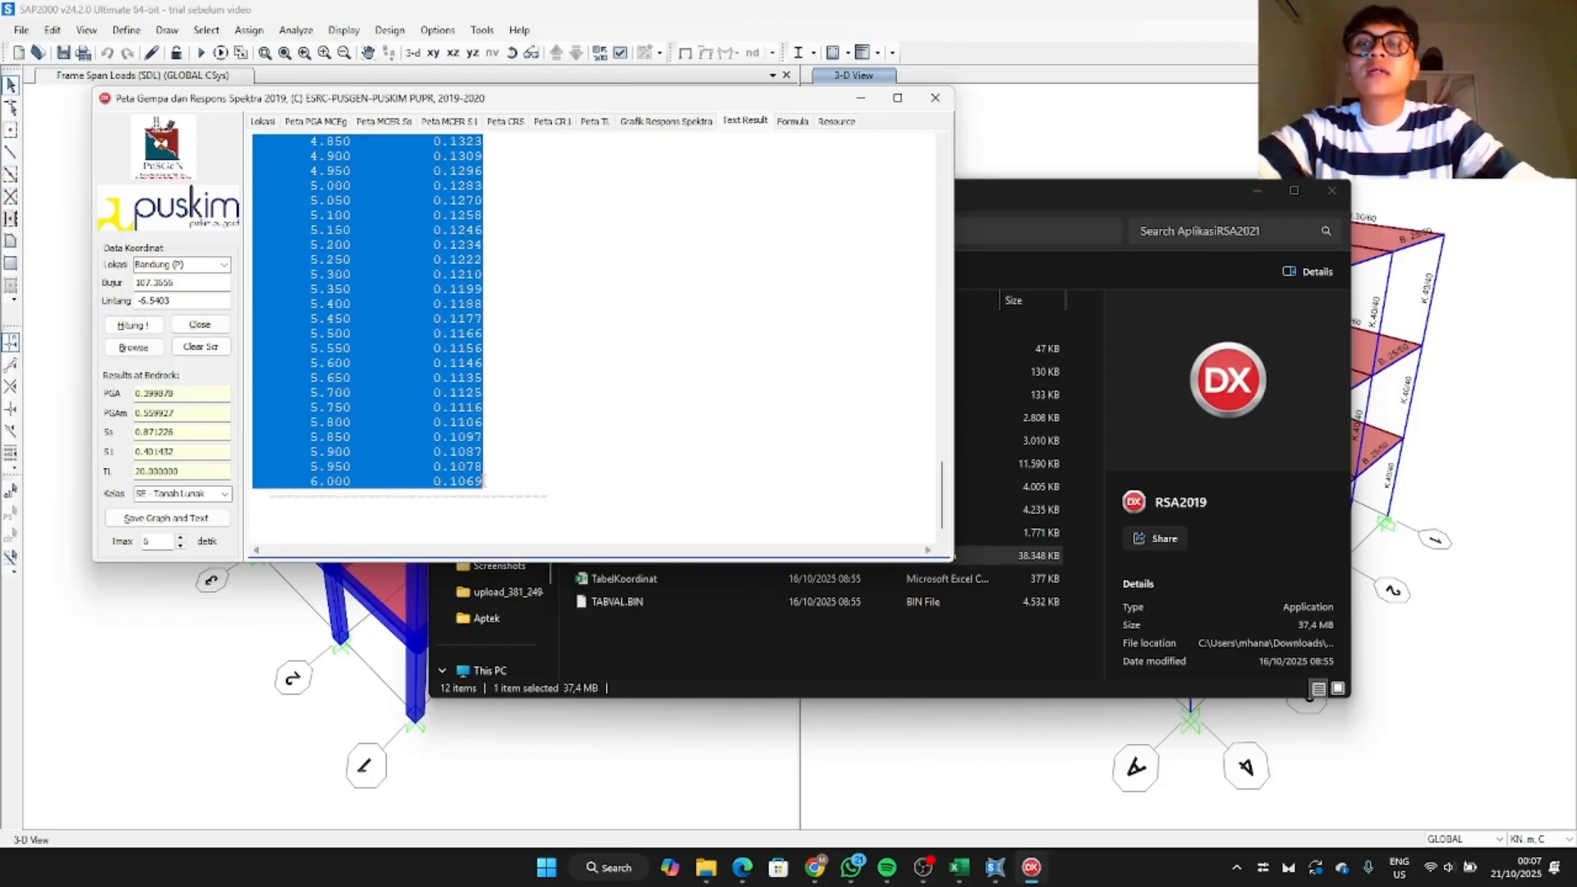
pyautogui.click(959, 868)
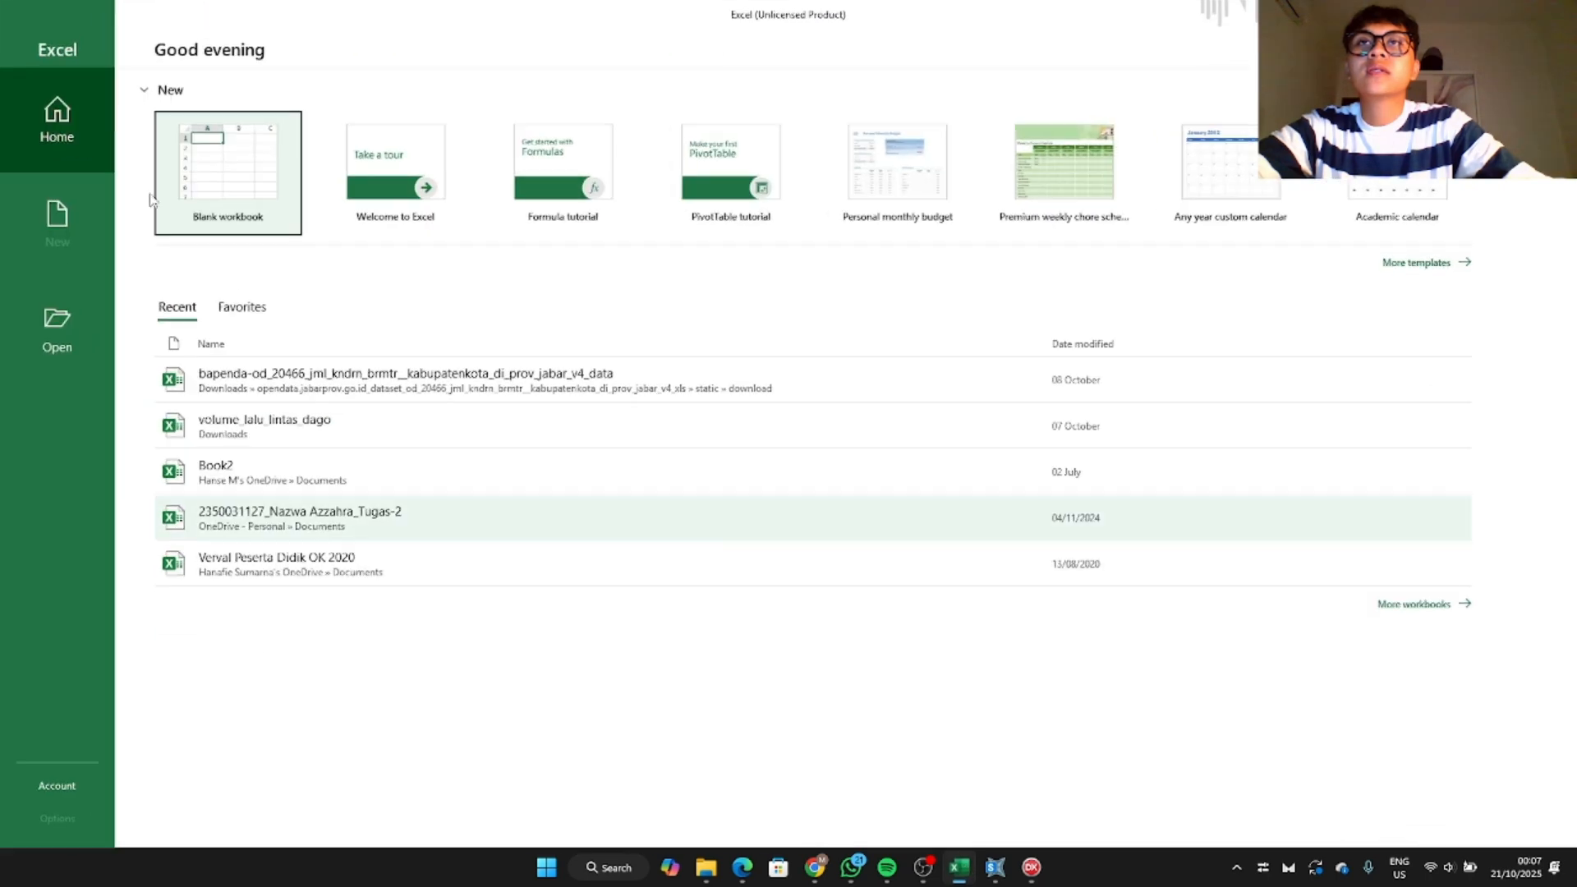
pyautogui.click(233, 187)
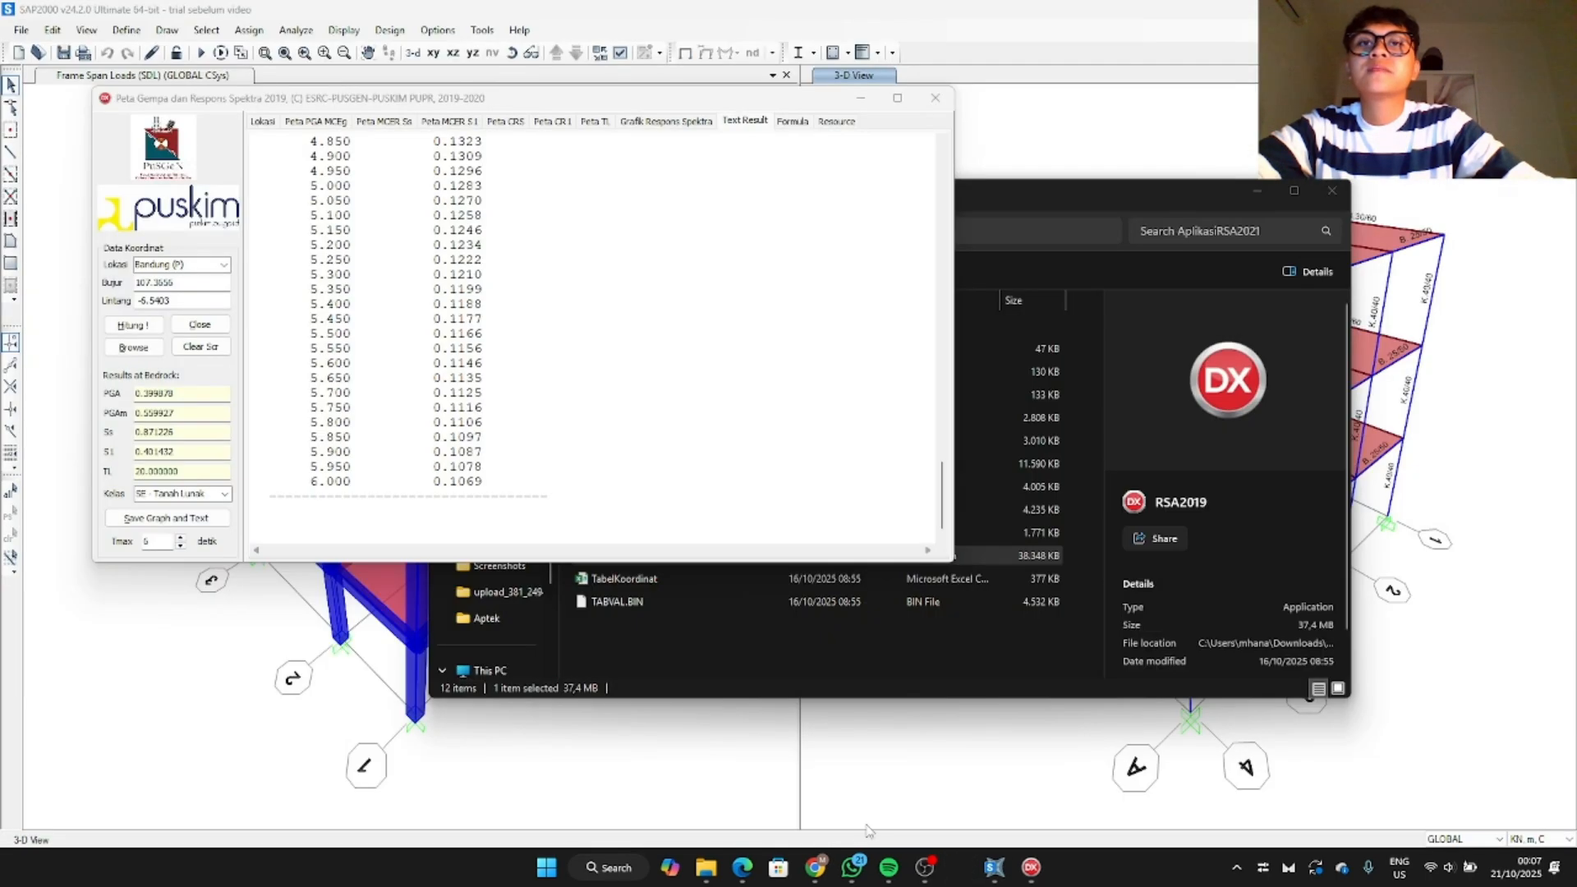
pyautogui.click(563, 864)
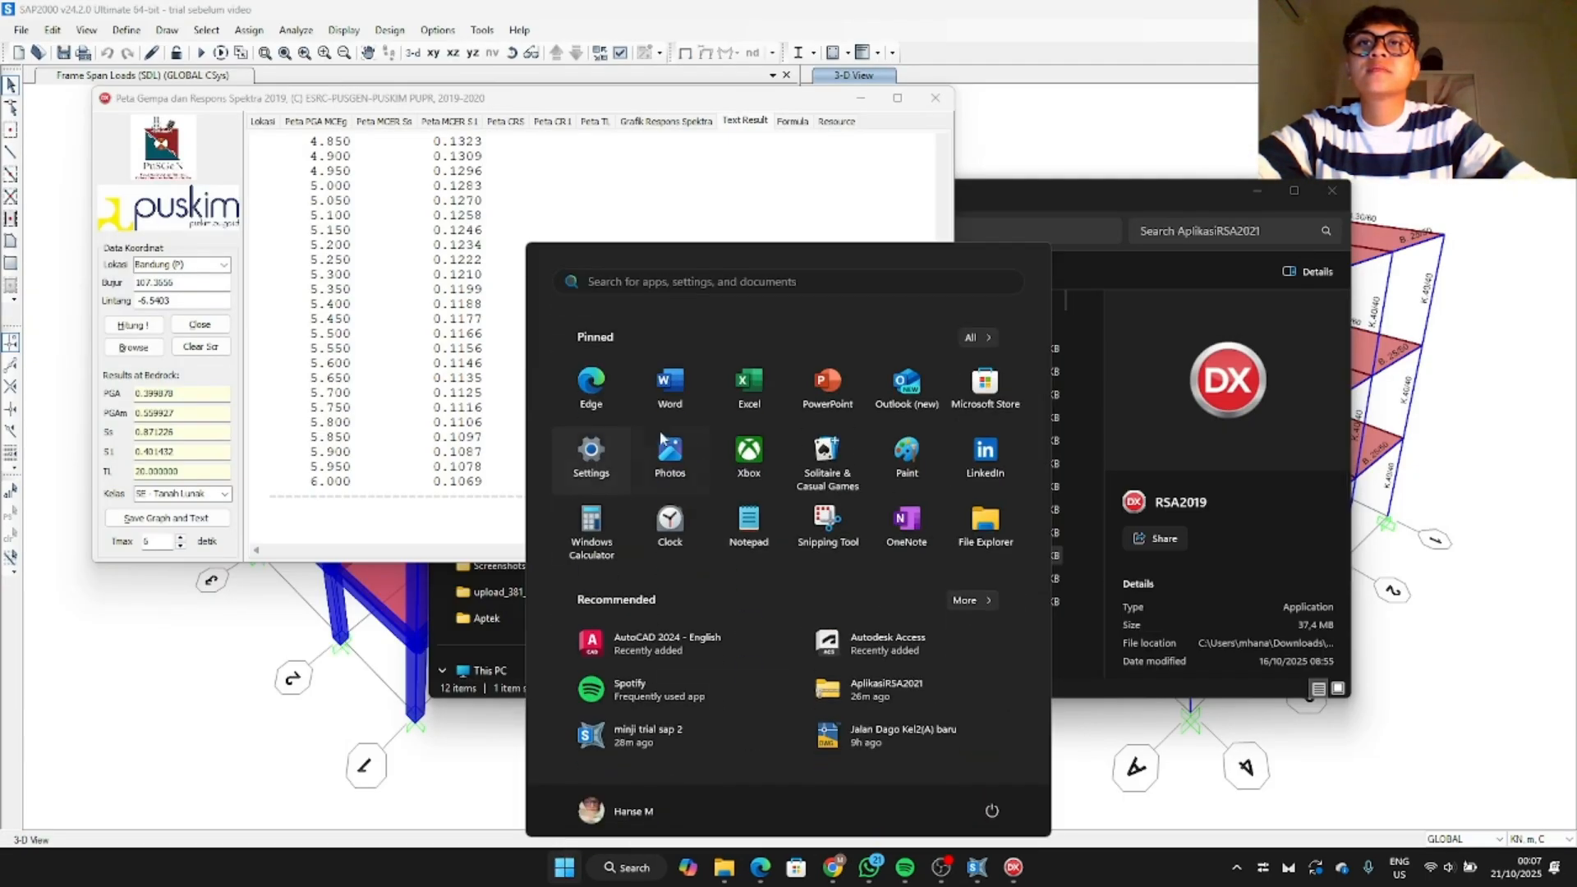
pyautogui.click(750, 386)
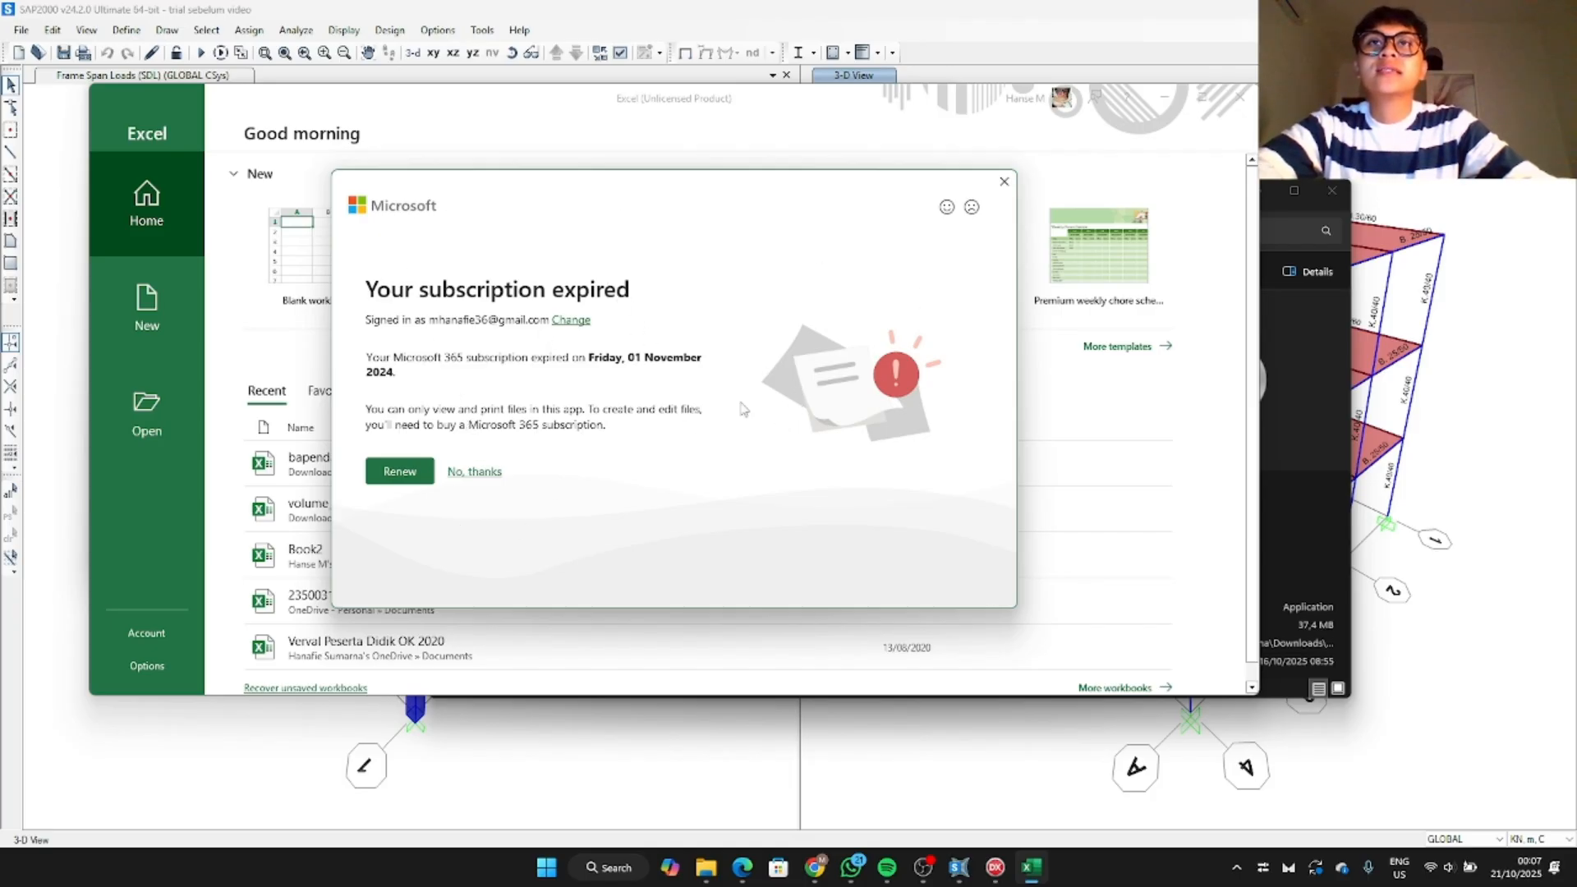
pyautogui.click(1003, 181)
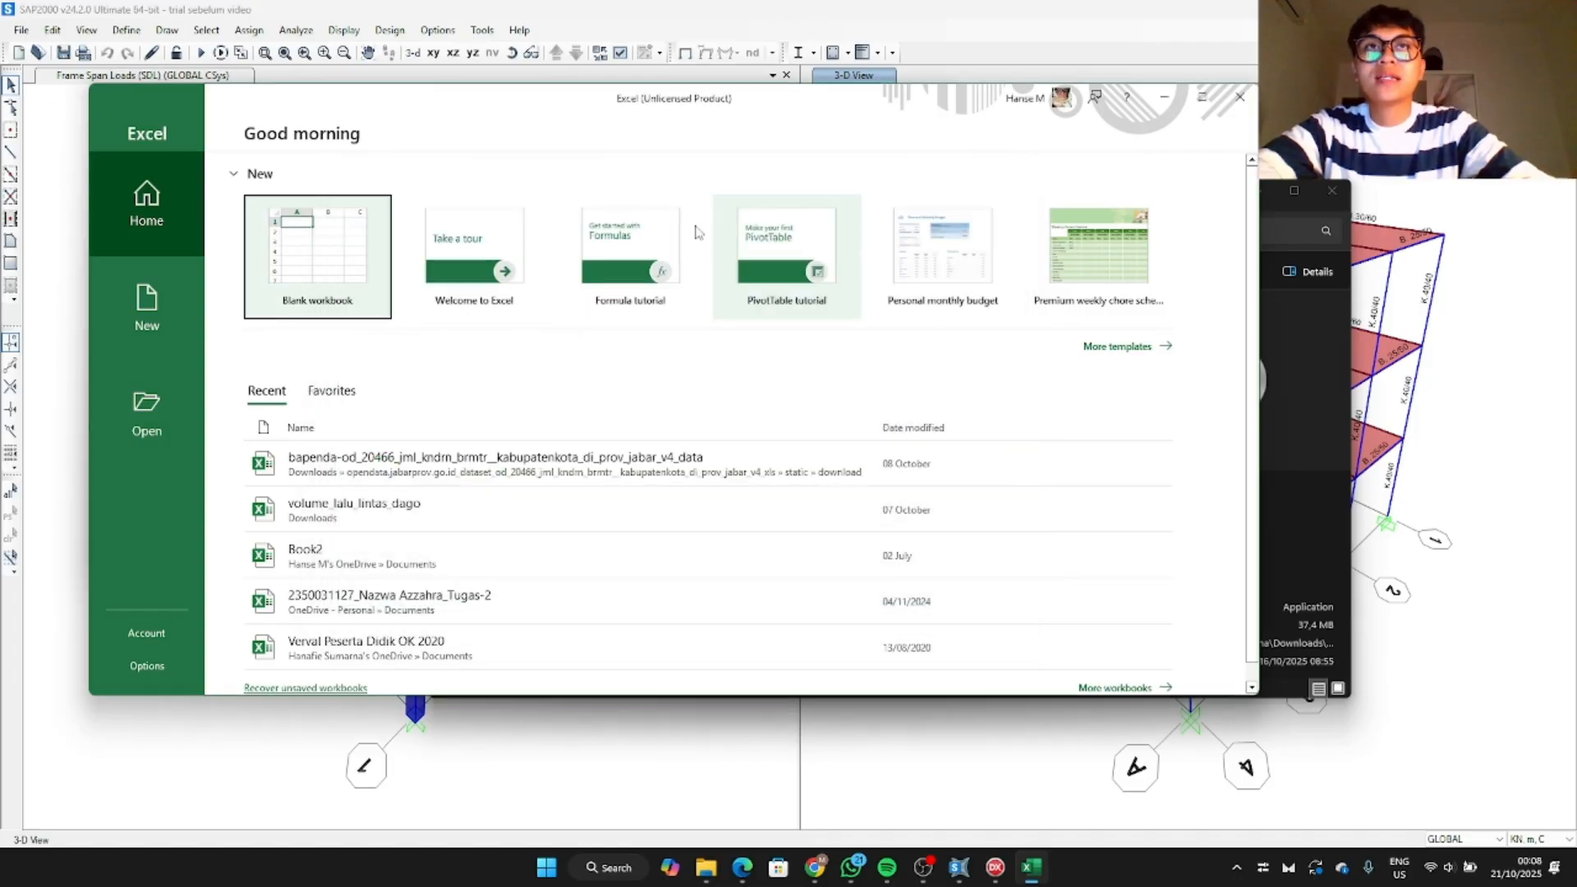
pyautogui.click(354, 268)
pyautogui.click(1240, 97)
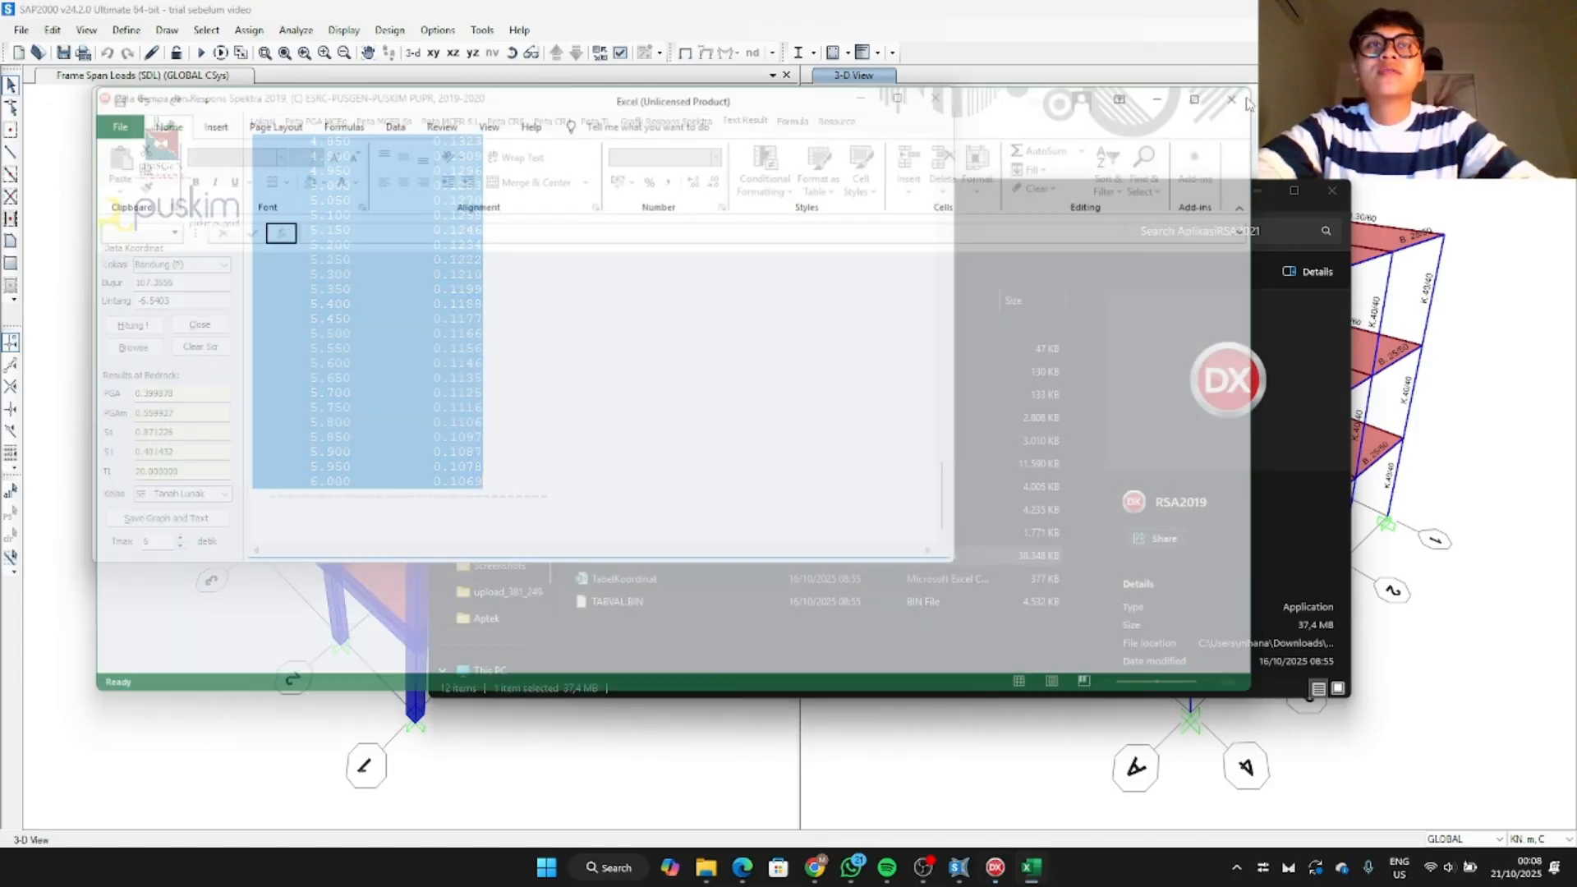
# Step: Switch to File Explorer and open the Documents folder
pyautogui.click(1061, 210)
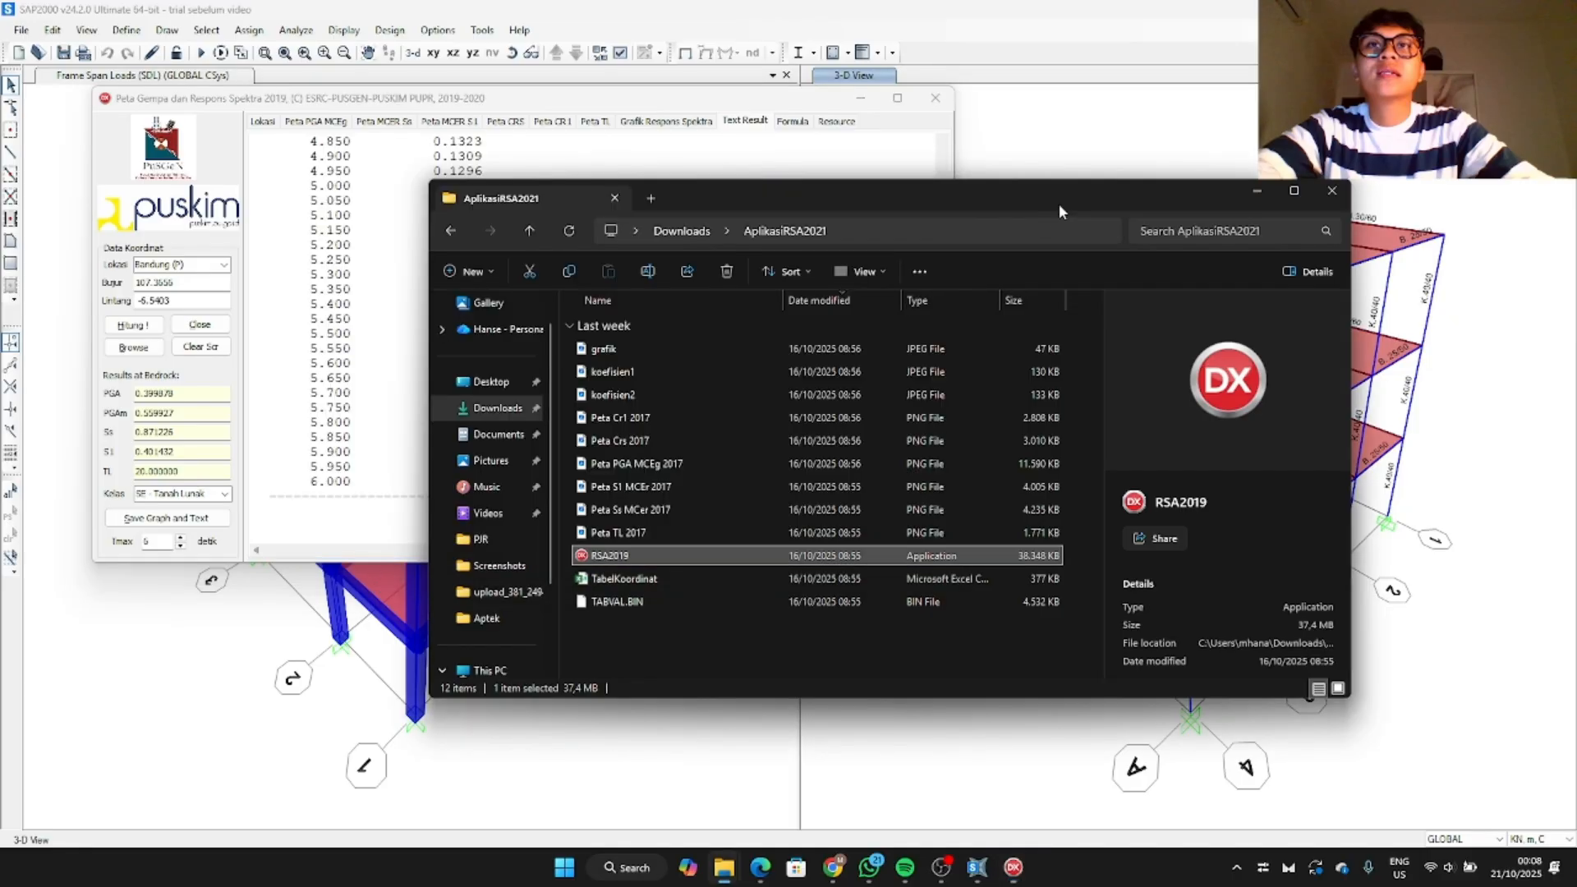
pyautogui.scroll(1, 518, 460)
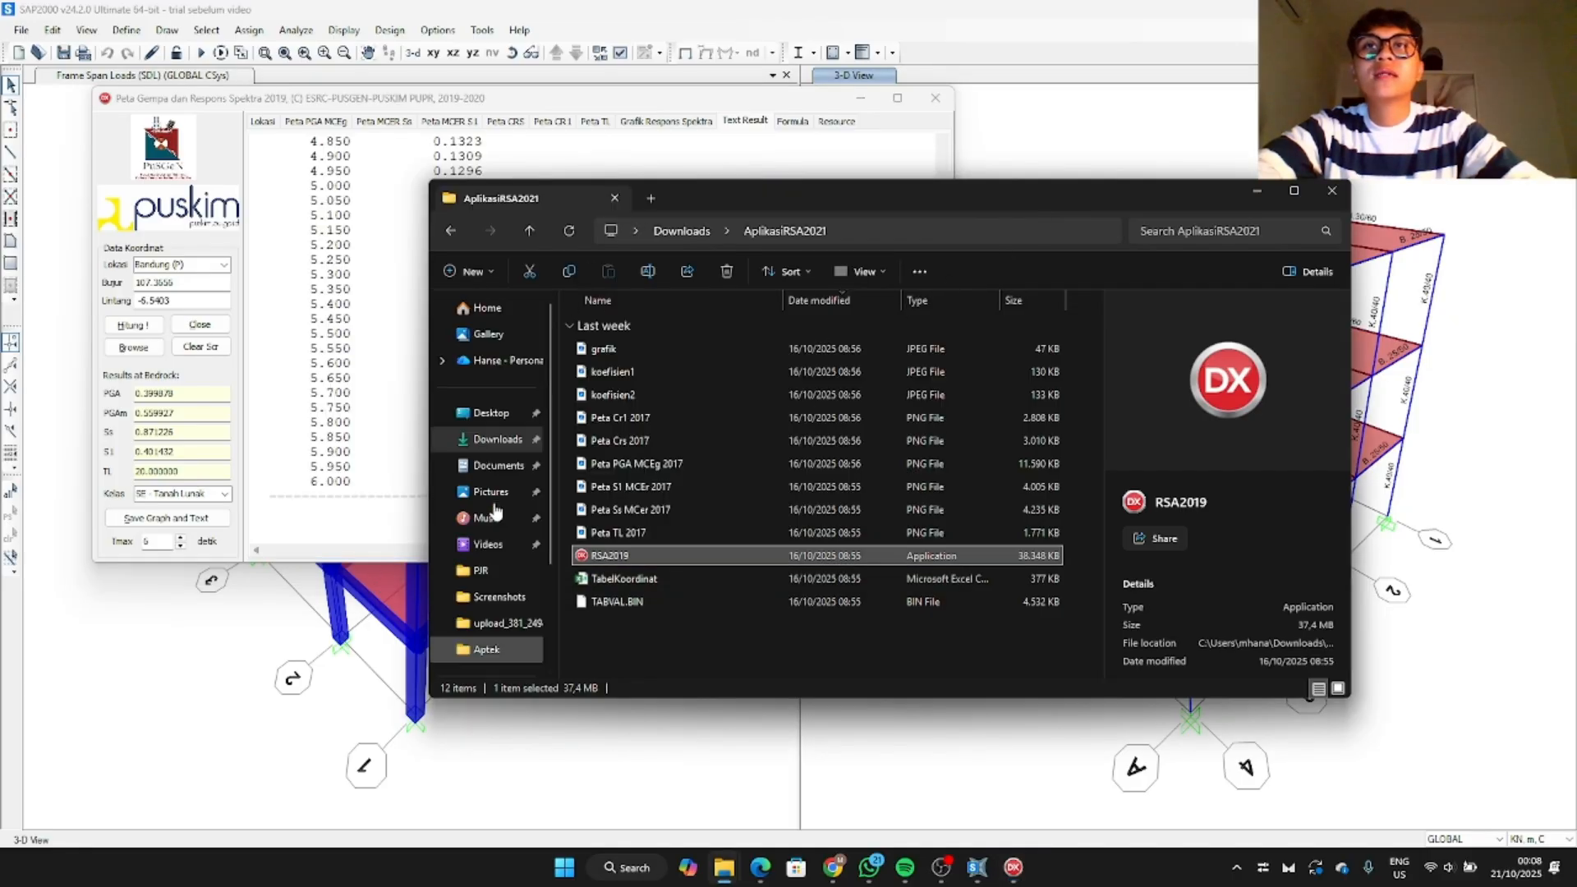
pyautogui.click(498, 465)
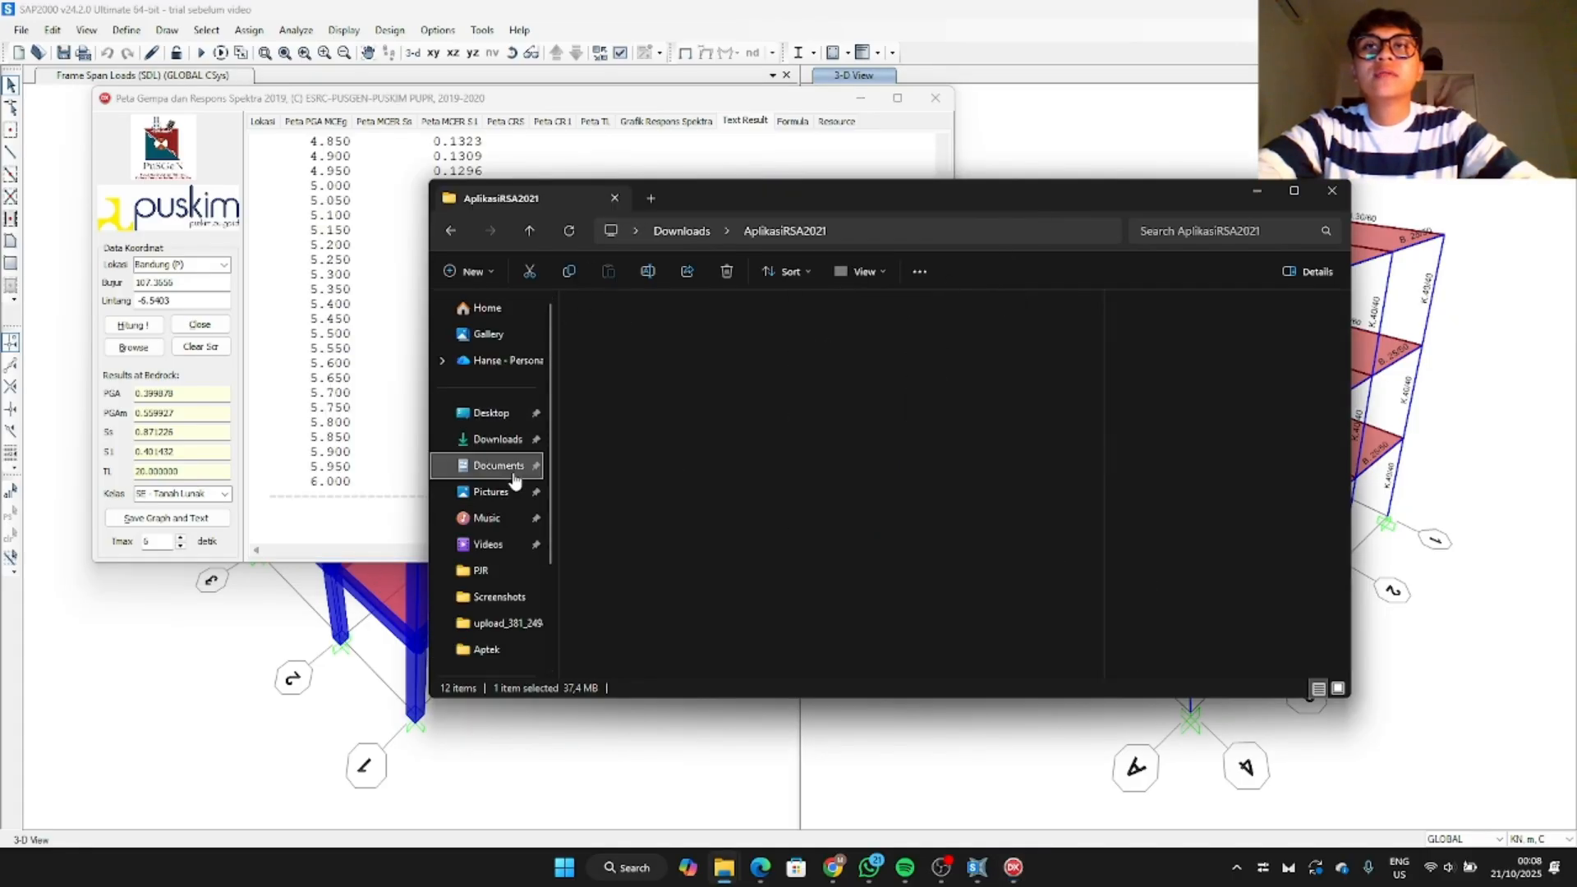
# Step: Switch to SAP2000 and start adding a new response spectrum function of the From File type
pyautogui.click(1012, 104)
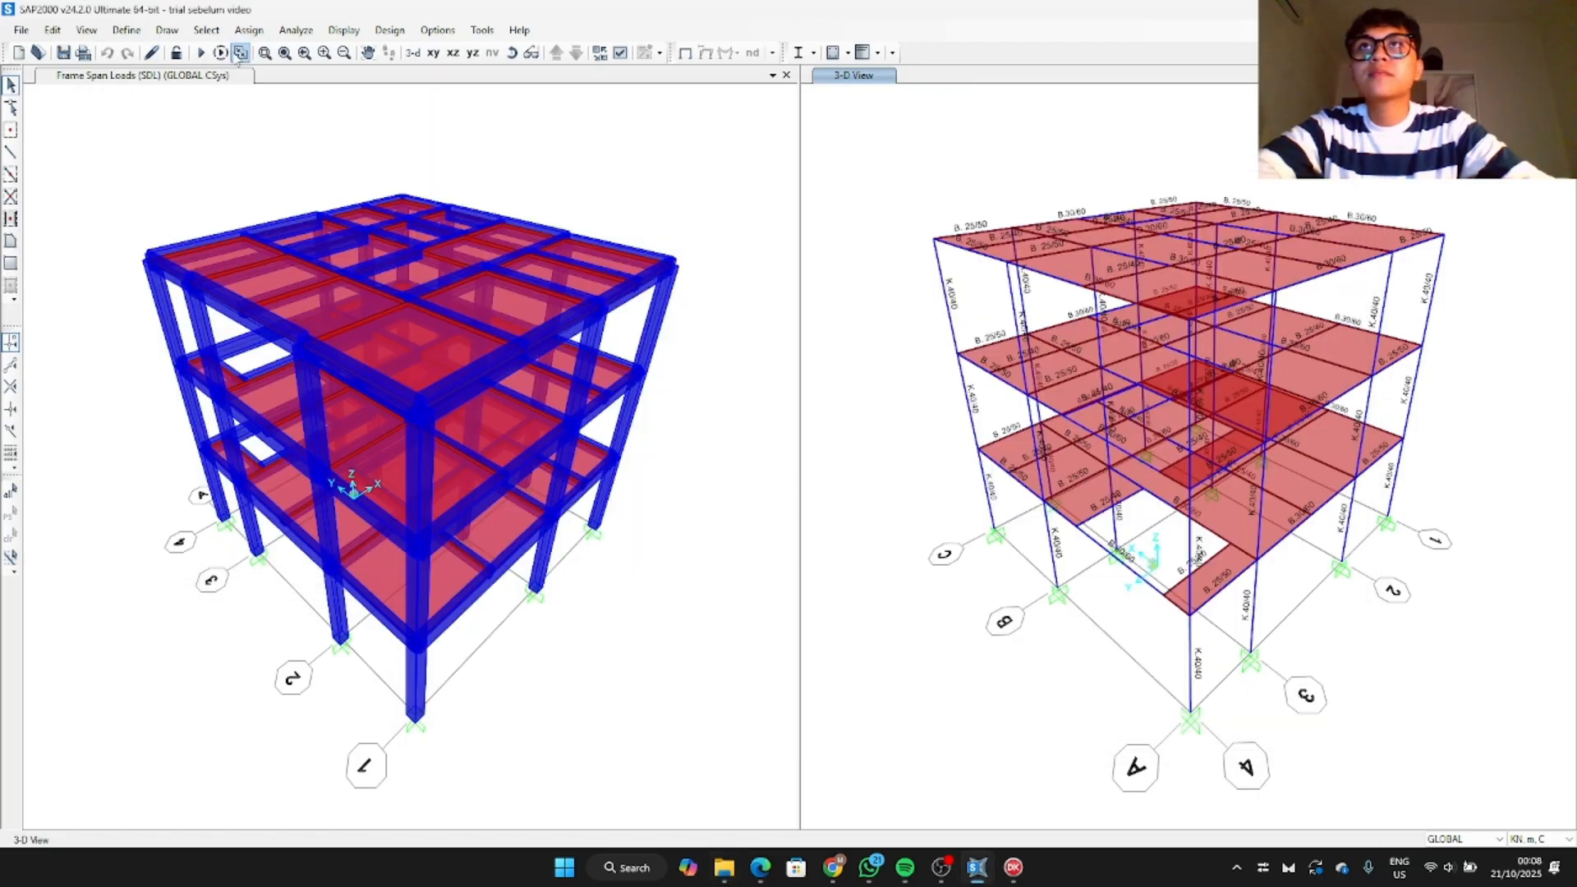
pyautogui.click(126, 29)
pyautogui.moveTo(202, 360)
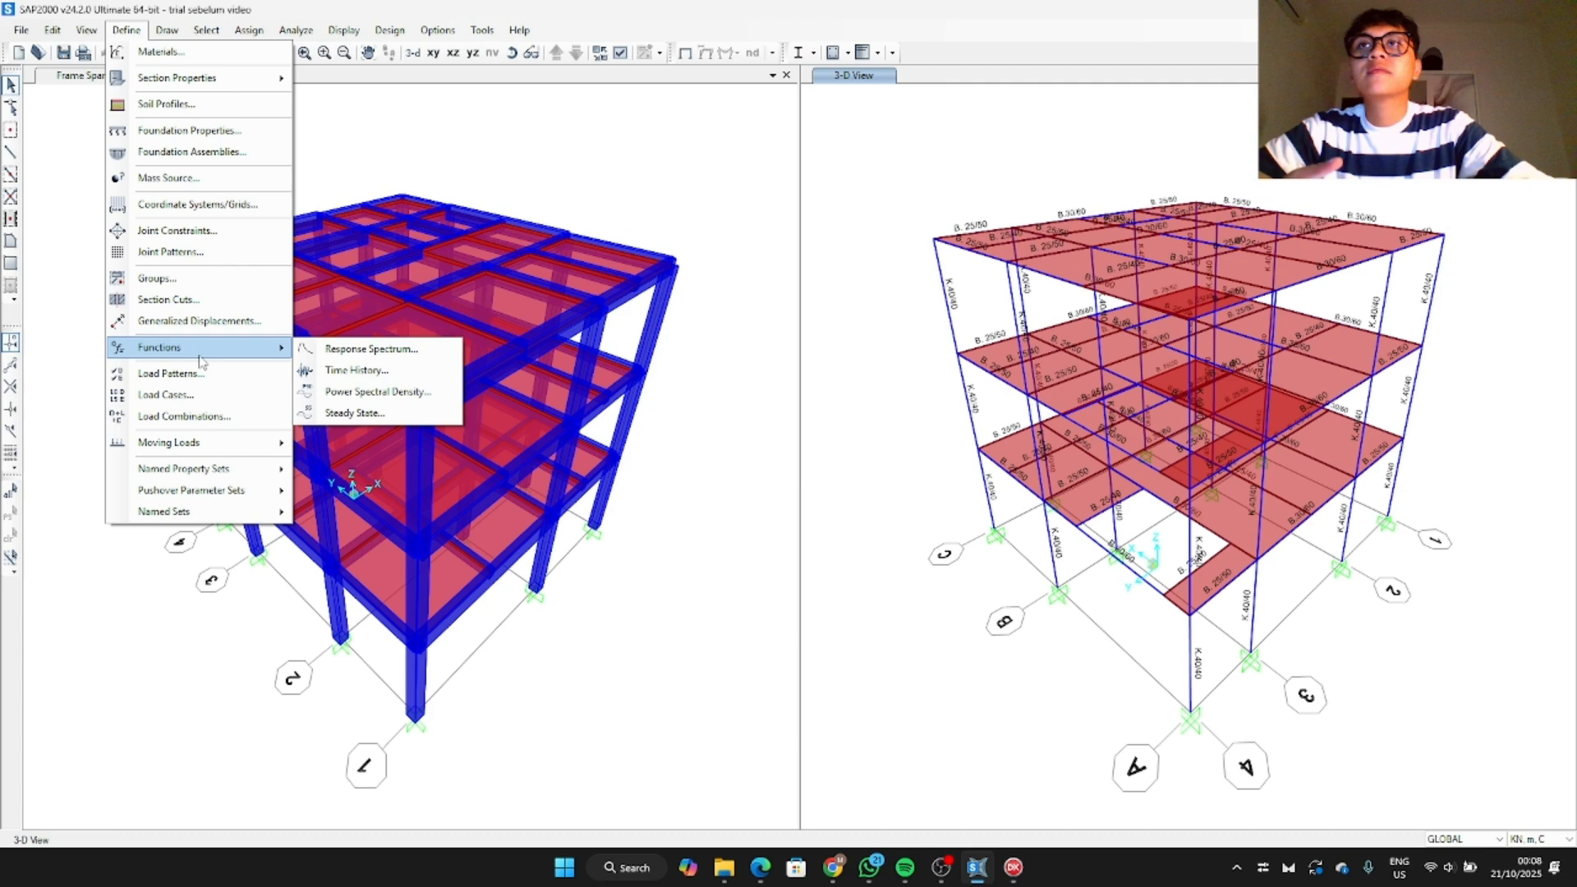
pyautogui.click(365, 349)
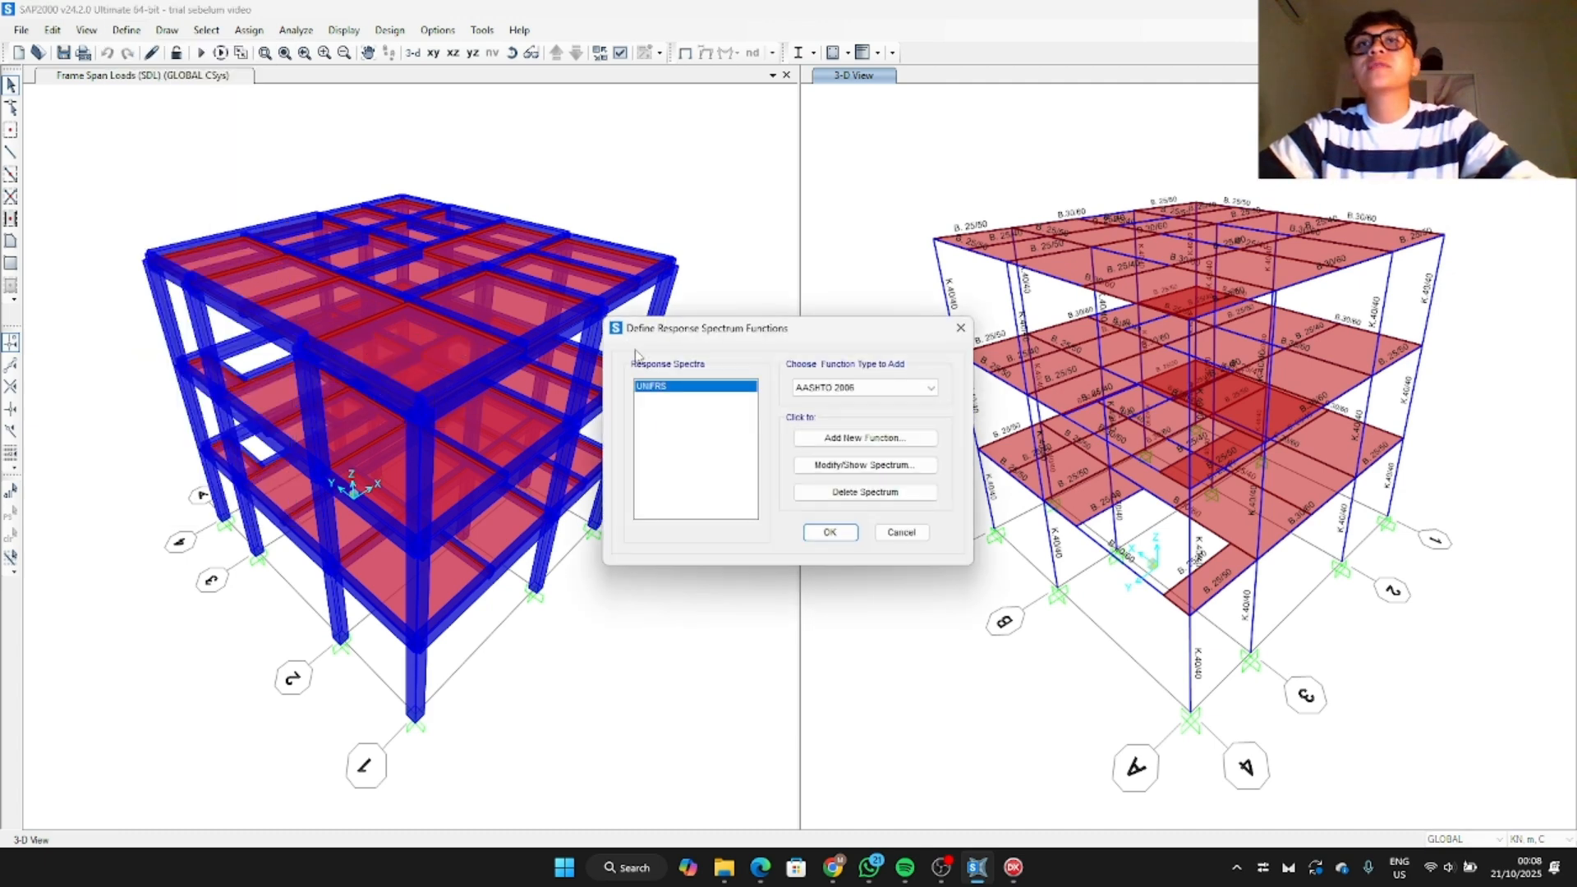
pyautogui.click(908, 388)
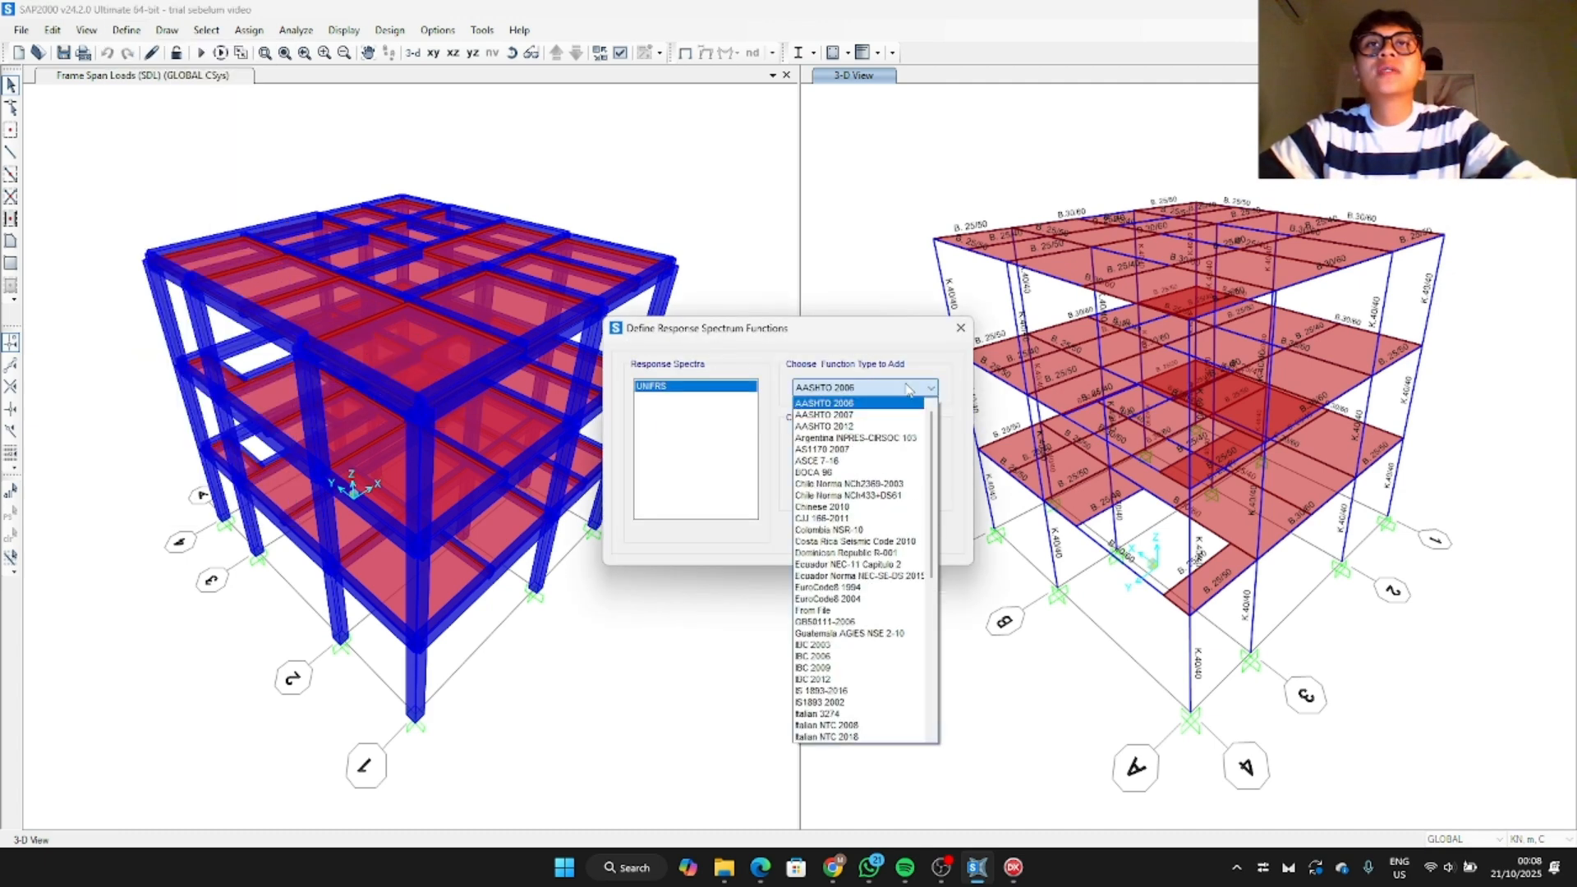
pyautogui.click(846, 610)
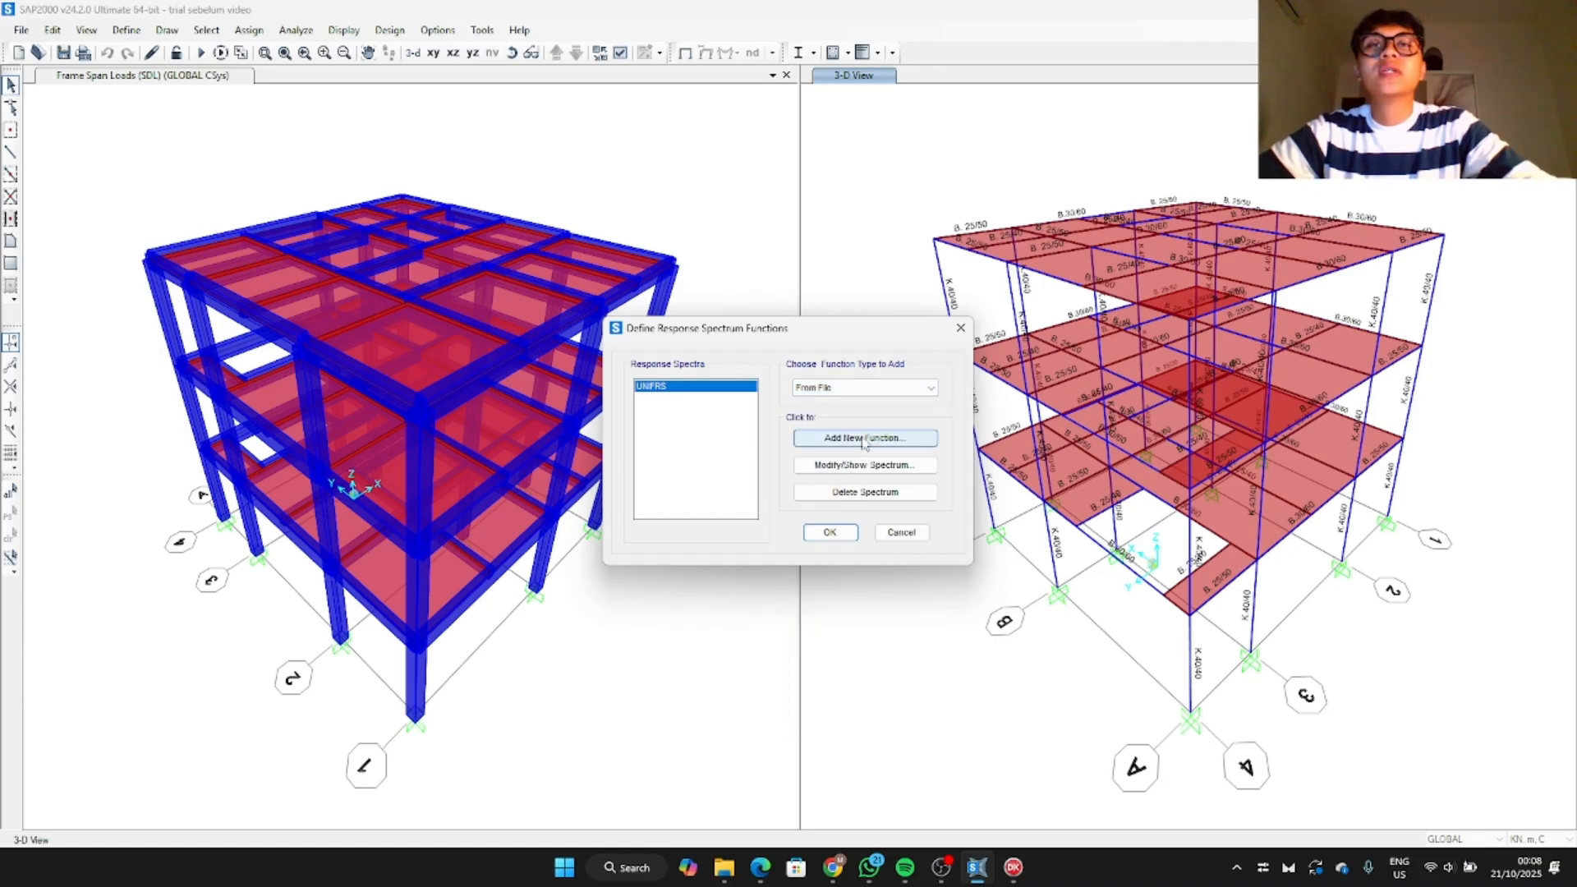
pyautogui.click(903, 439)
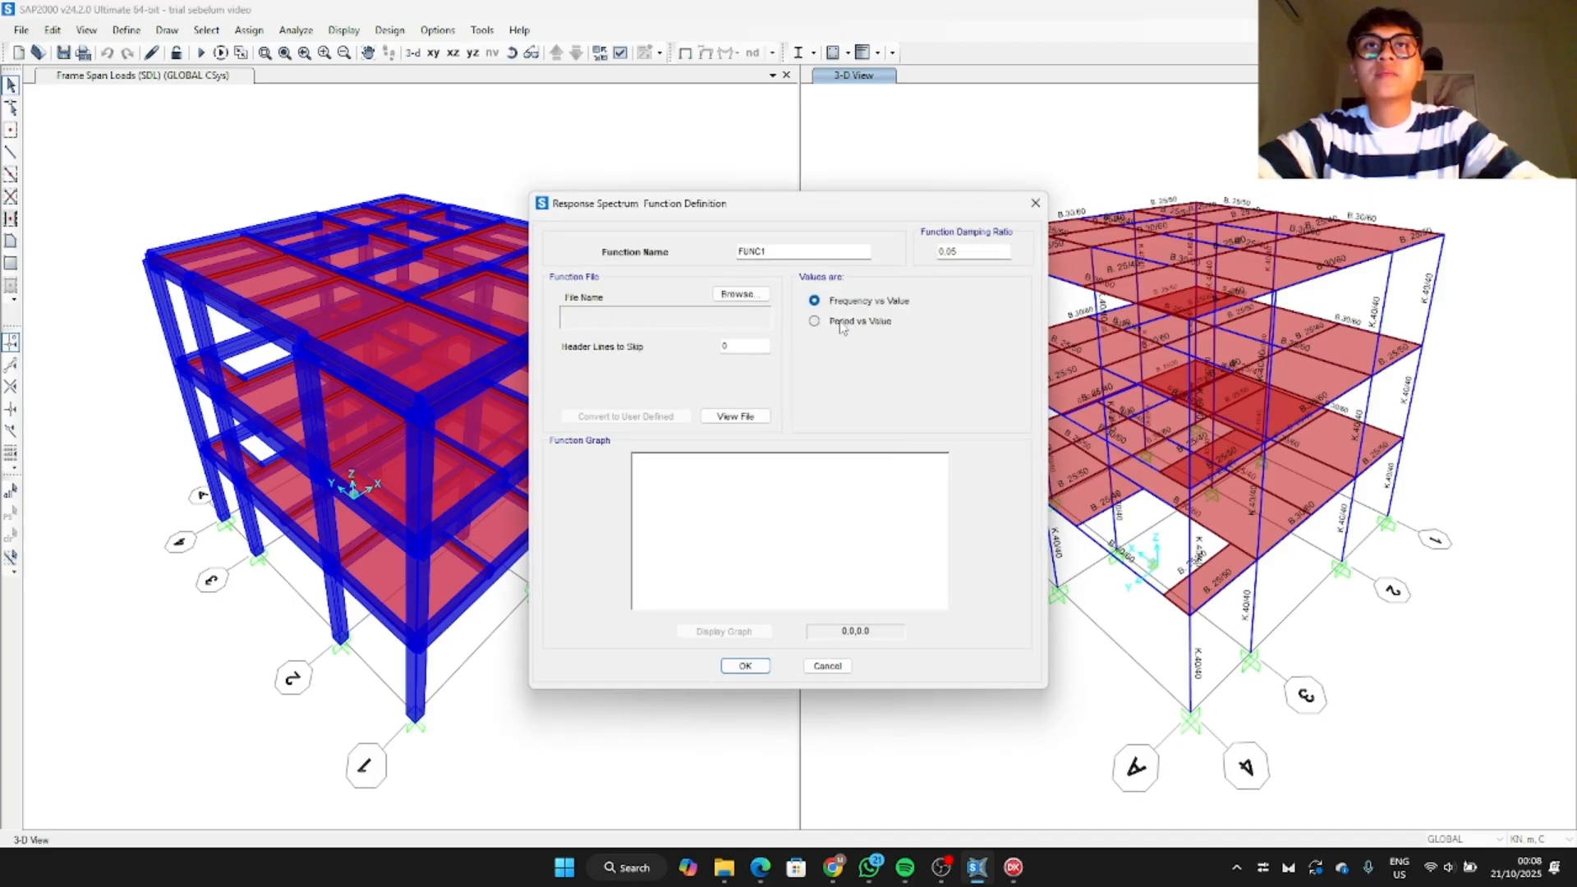
# Step: Set the function values to Period vs Value and name the response spectrum function BDG-SE
pyautogui.click(840, 323)
pyautogui.doubleClick(788, 252)
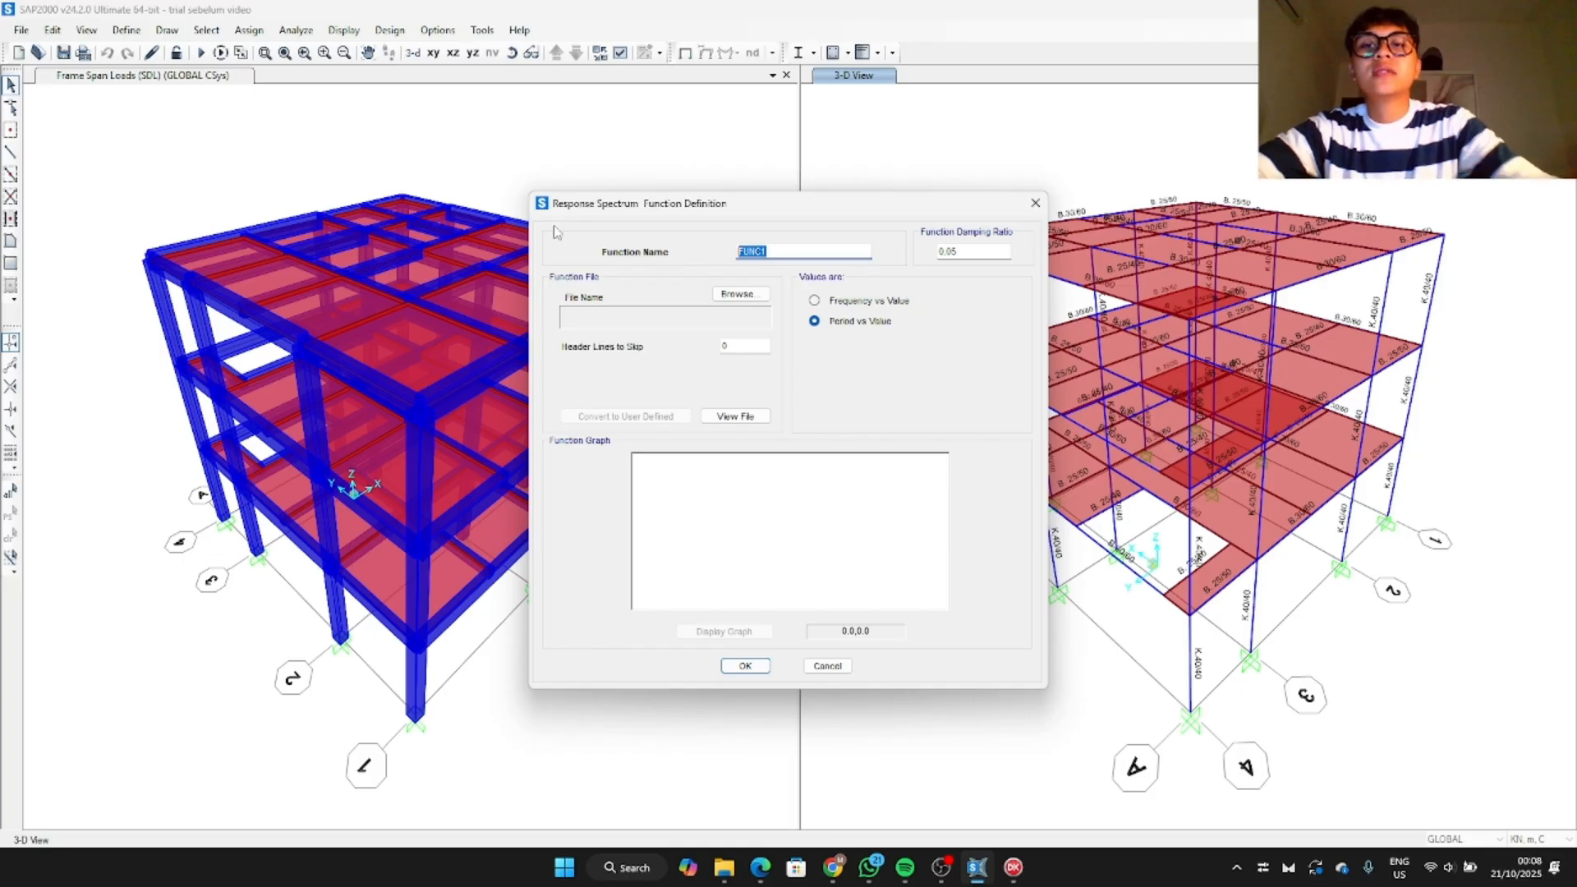
pyautogui.write('EQG')
pyautogui.write(' SE')
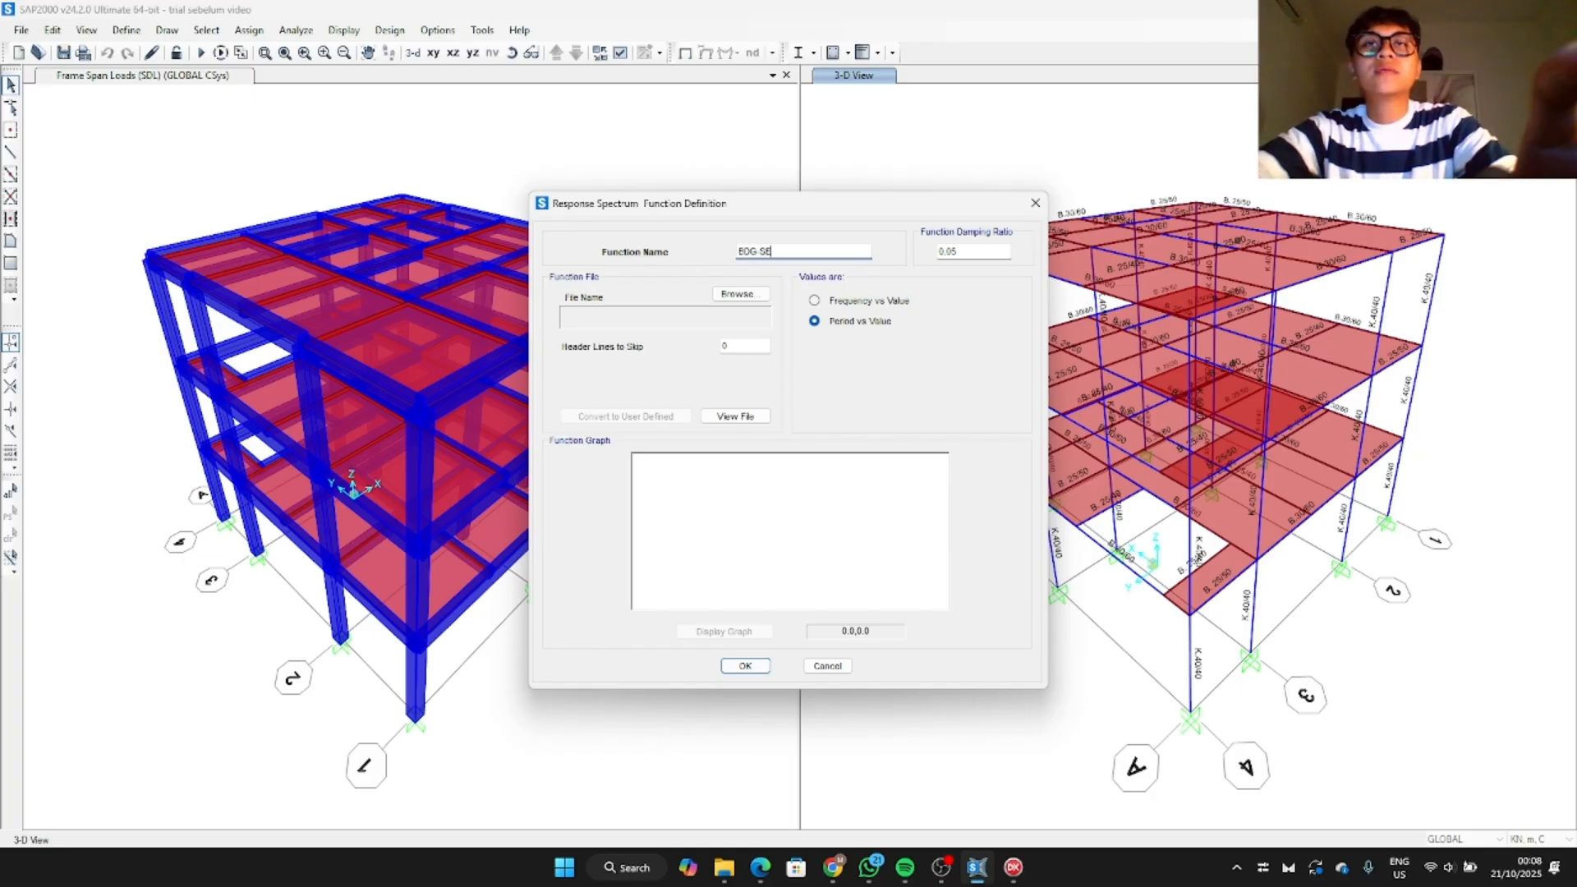
# Step: Load the DATA GEMPA BANDUNG text file from Documents as the function's data and accept the response spectrum definition
pyautogui.click(737, 294)
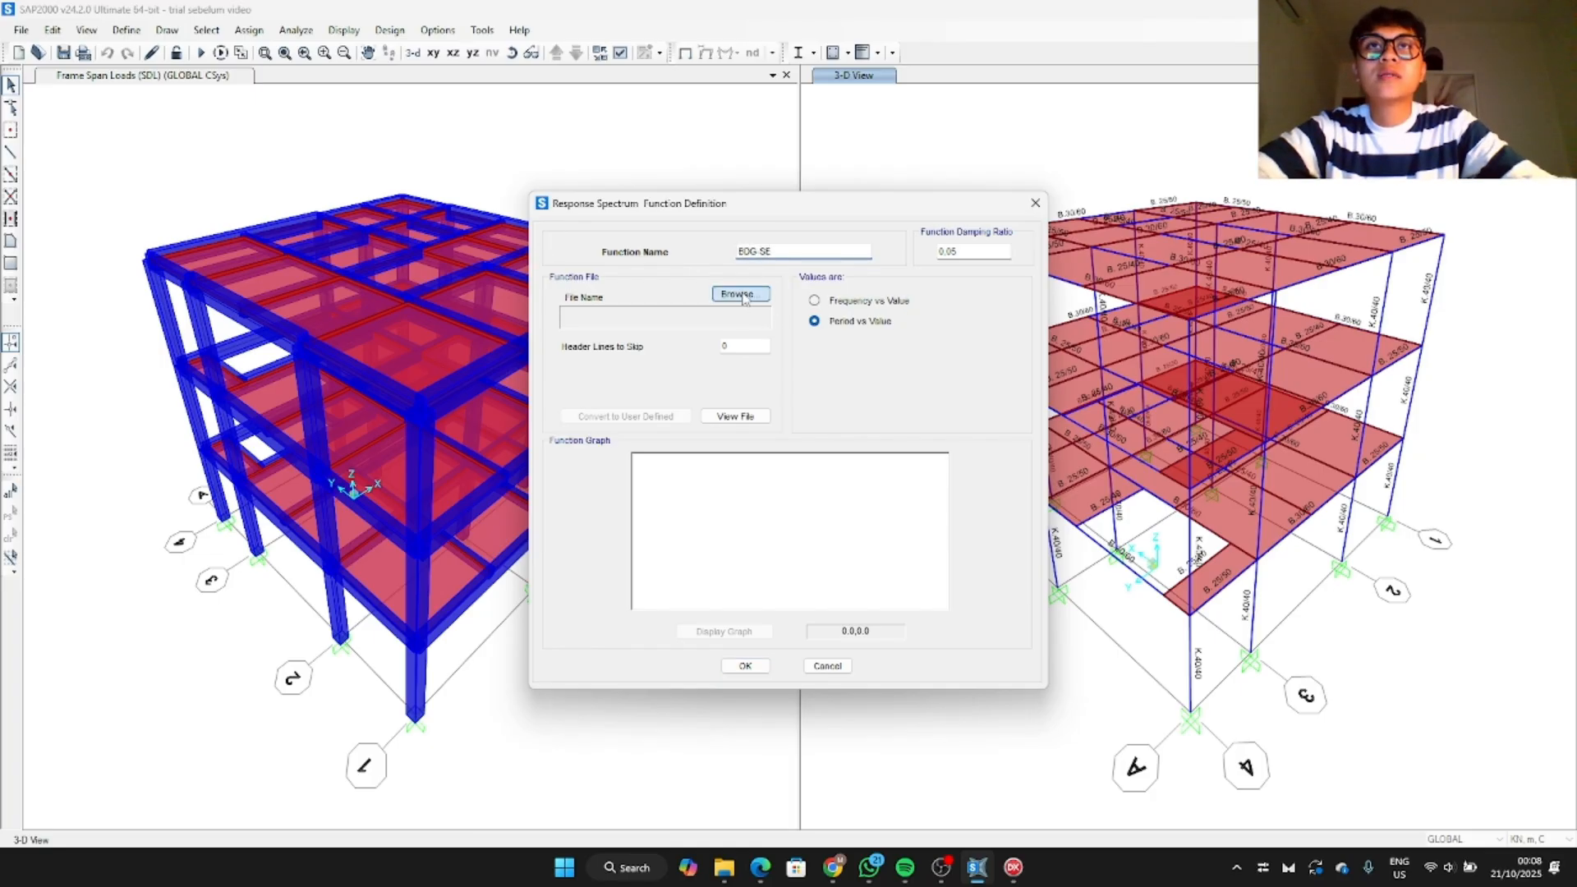
pyautogui.scroll(3, 599, 435)
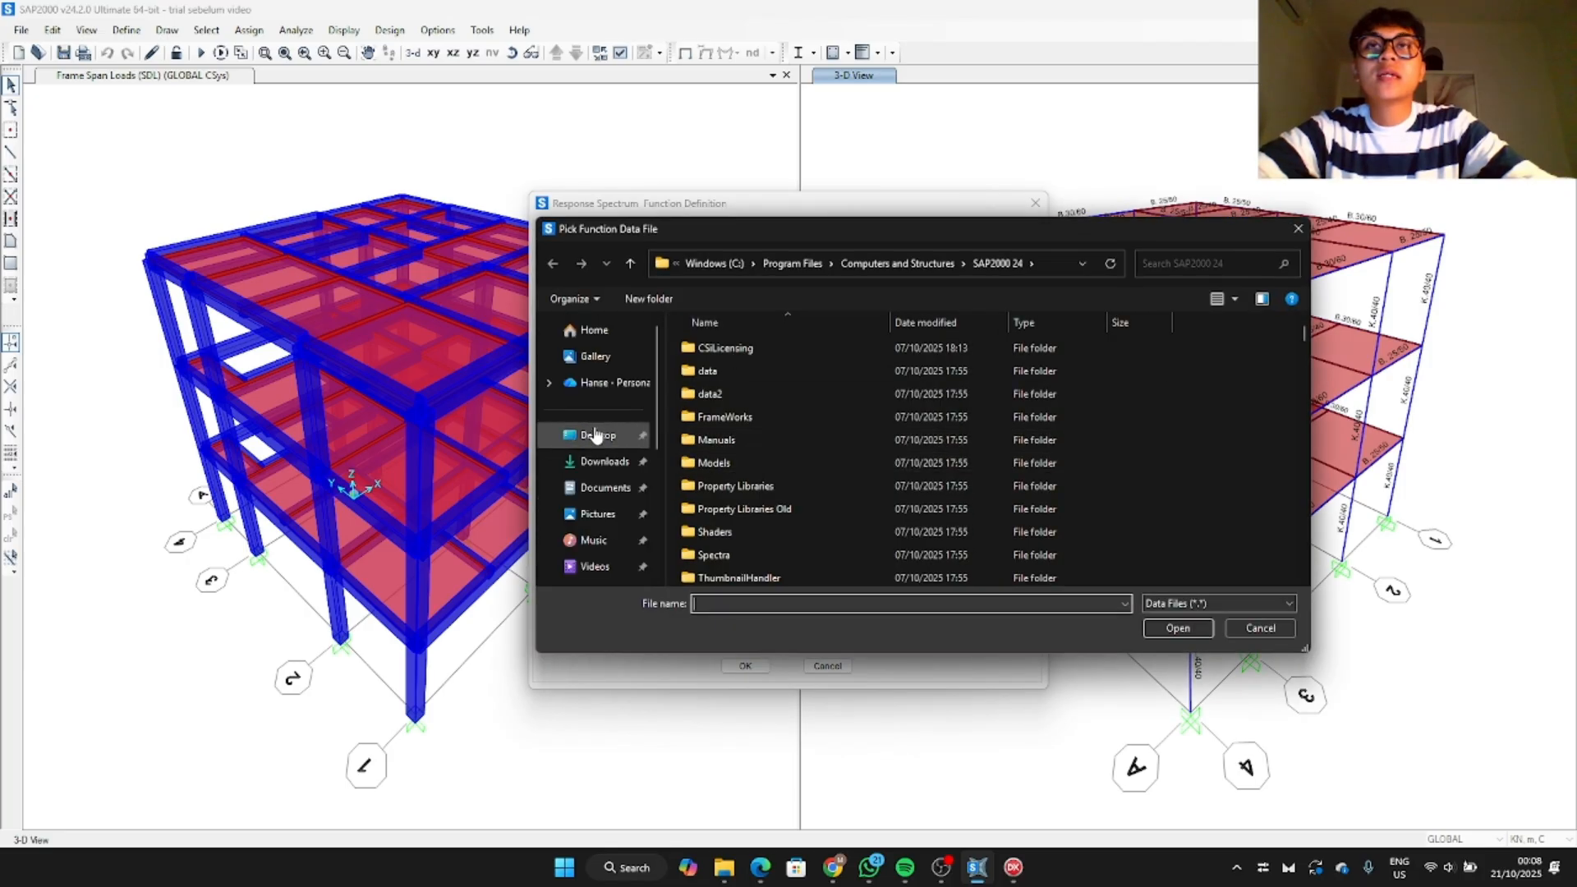
pyautogui.click(600, 490)
pyautogui.scroll(-3, 821, 427)
pyautogui.click(821, 397)
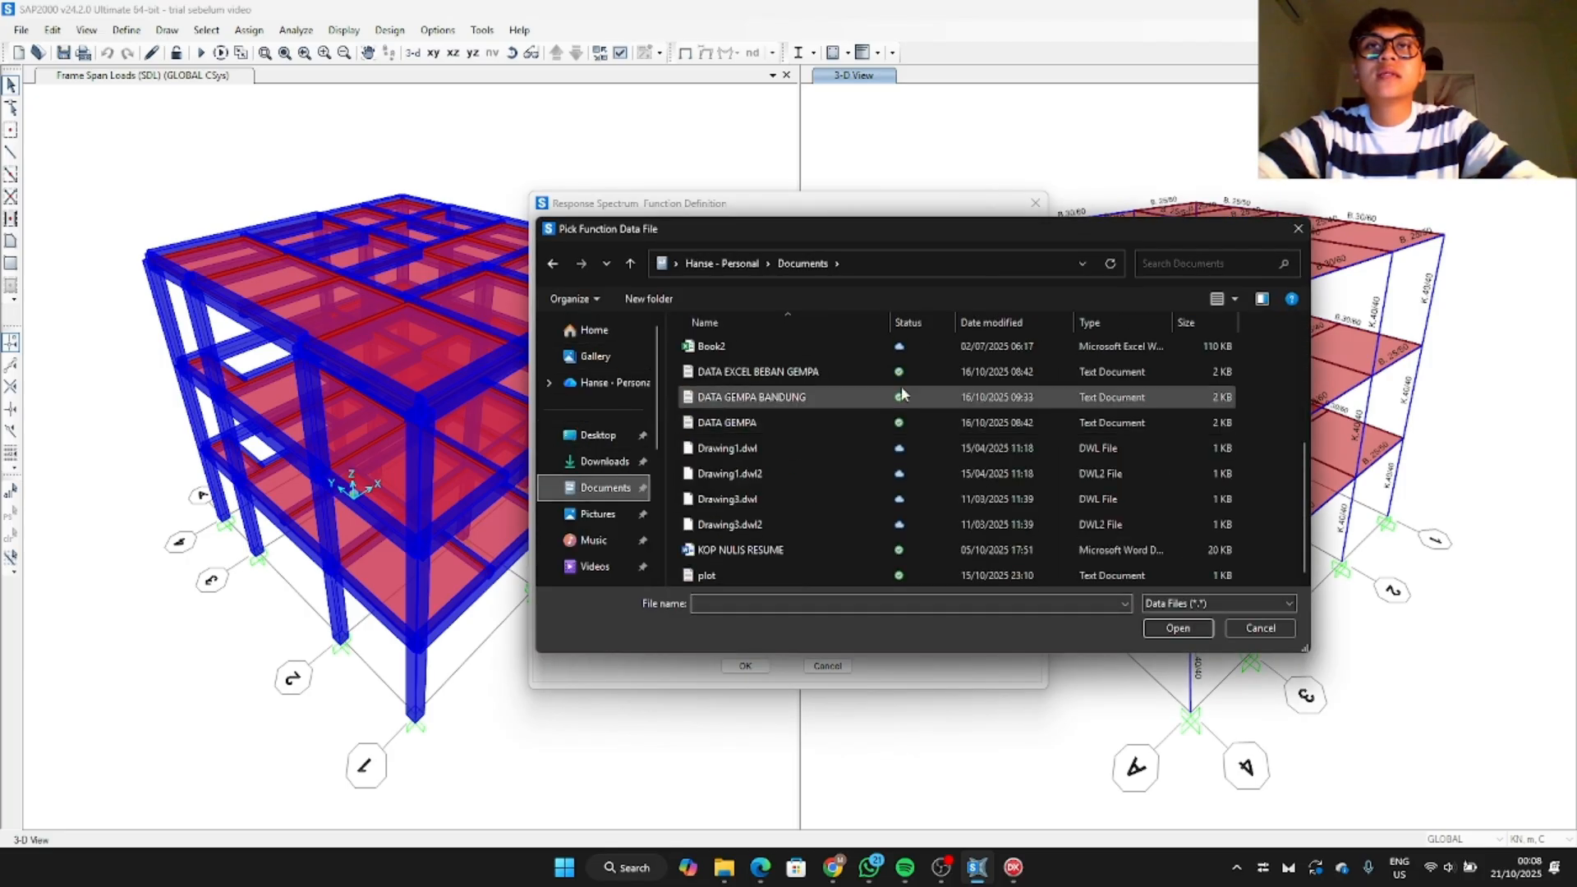
pyautogui.click(1175, 627)
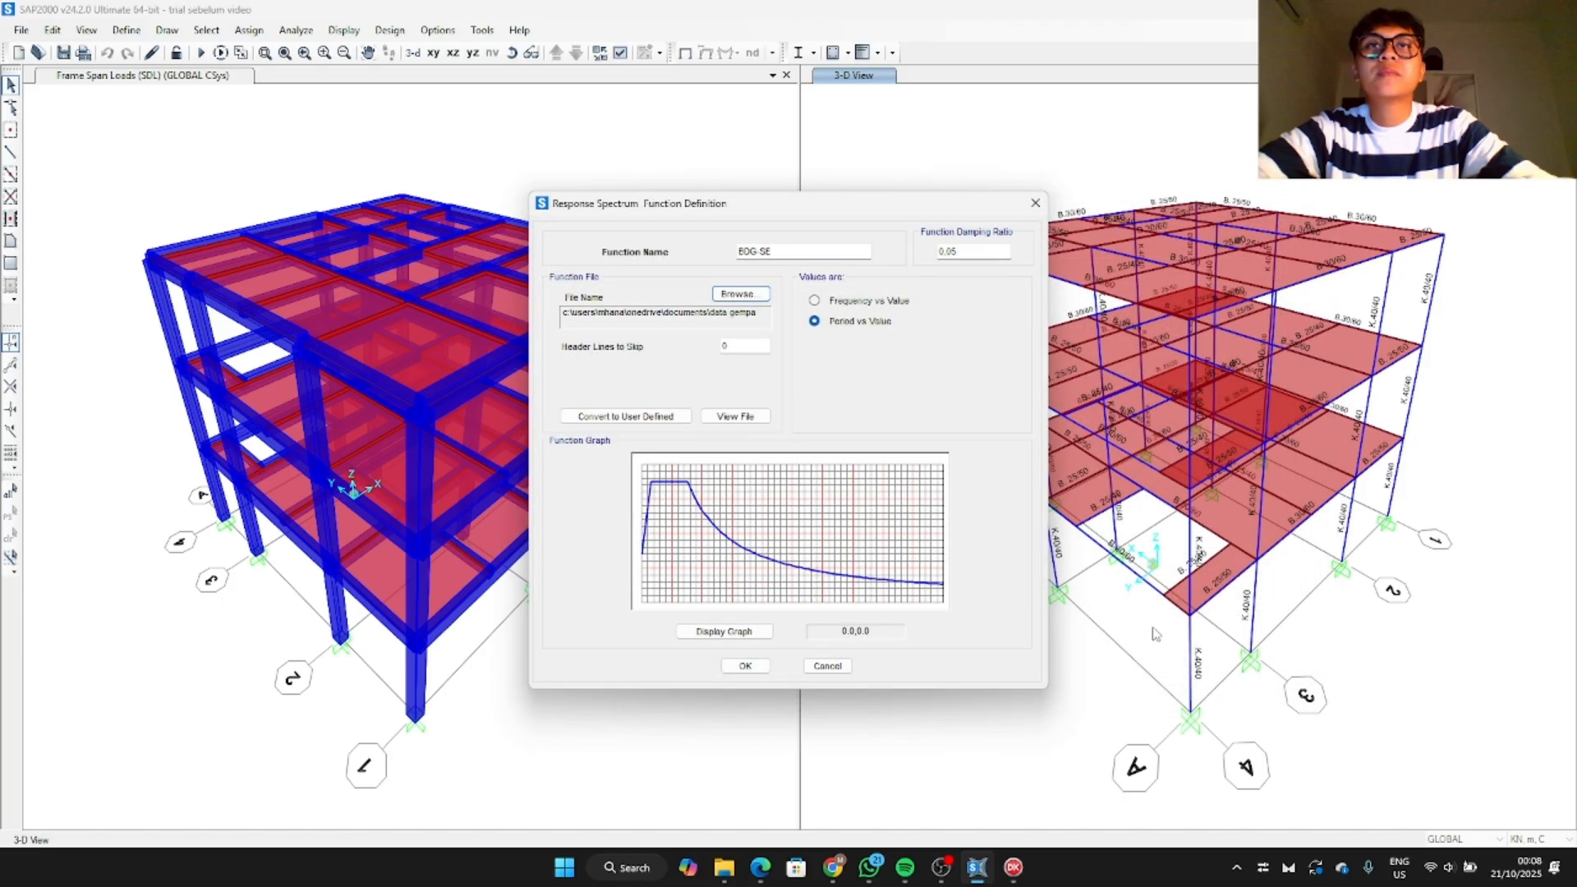
pyautogui.click(753, 669)
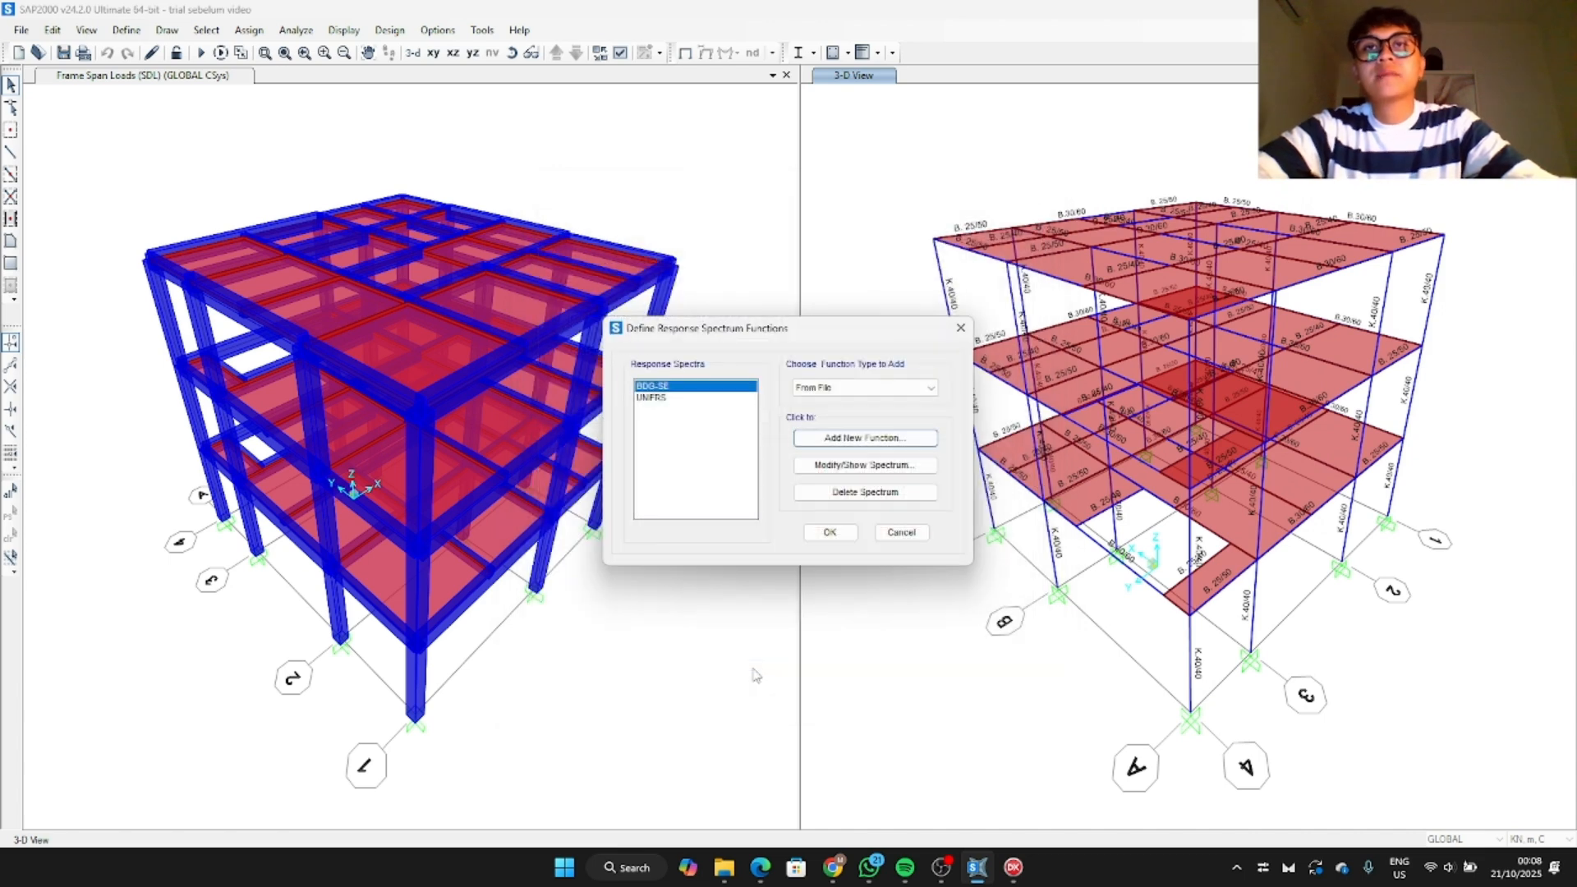
pyautogui.click(810, 534)
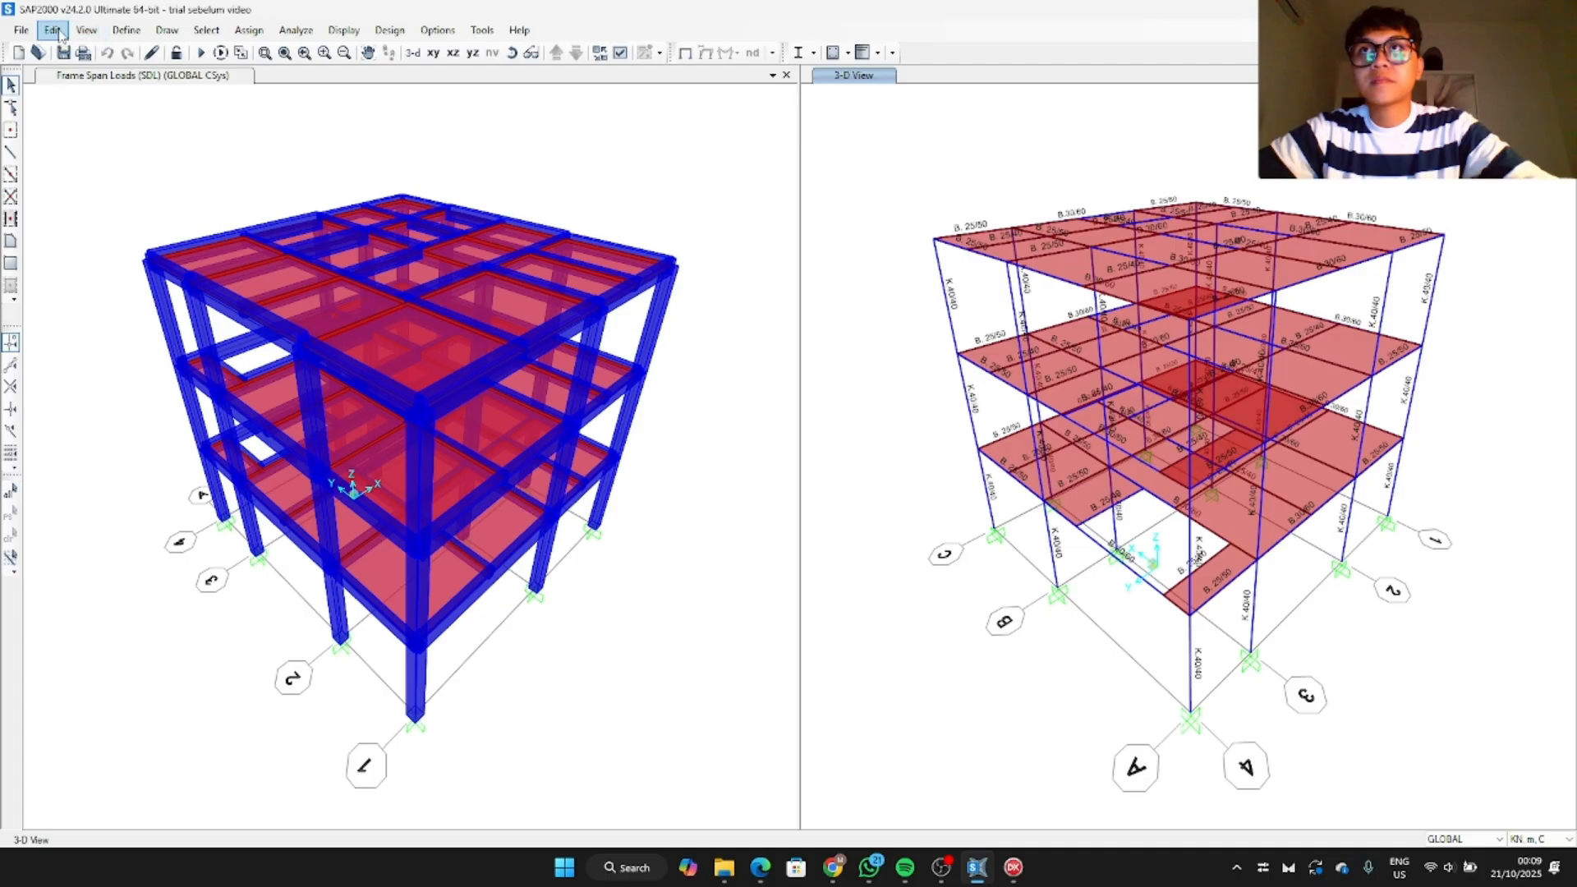
# Step: Check the list of defined load cases for the dead load and close it without changes
pyautogui.click(125, 37)
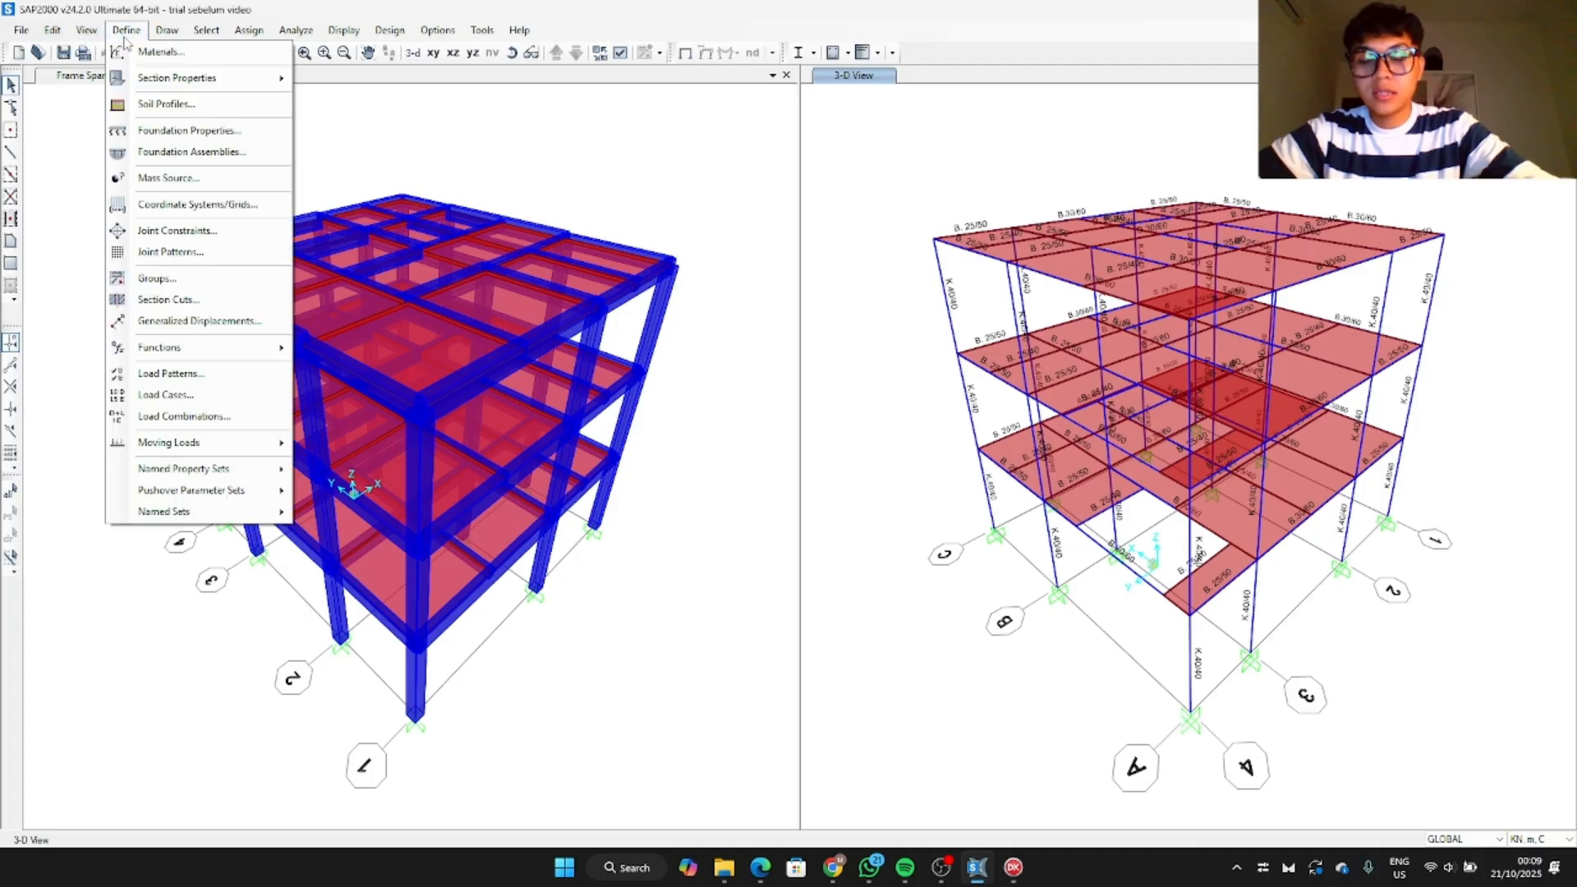
pyautogui.click(205, 396)
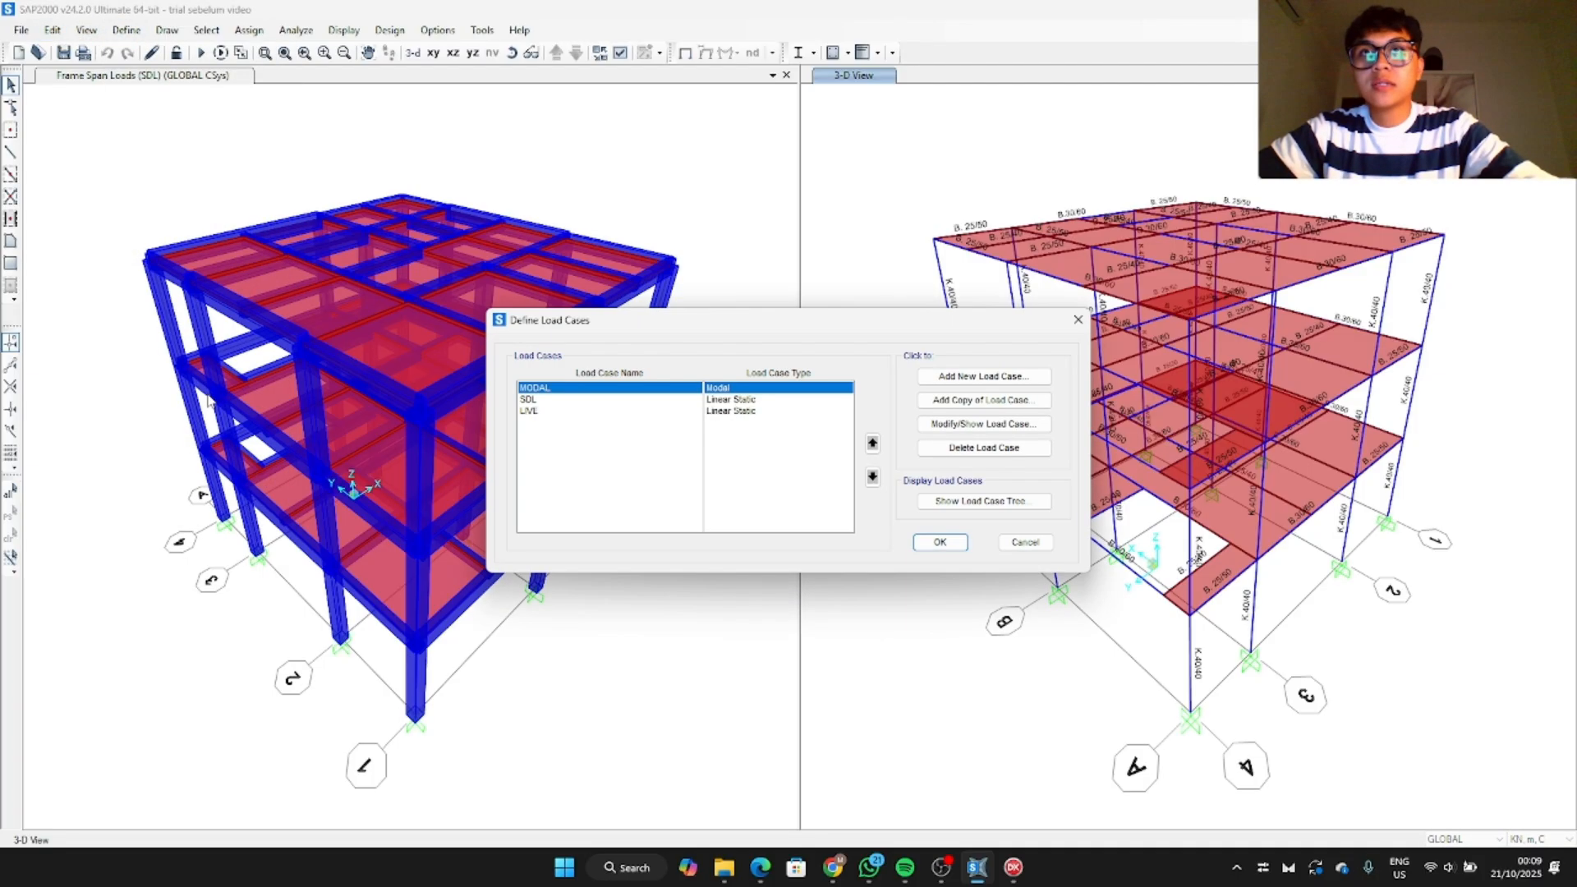
pyautogui.click(529, 400)
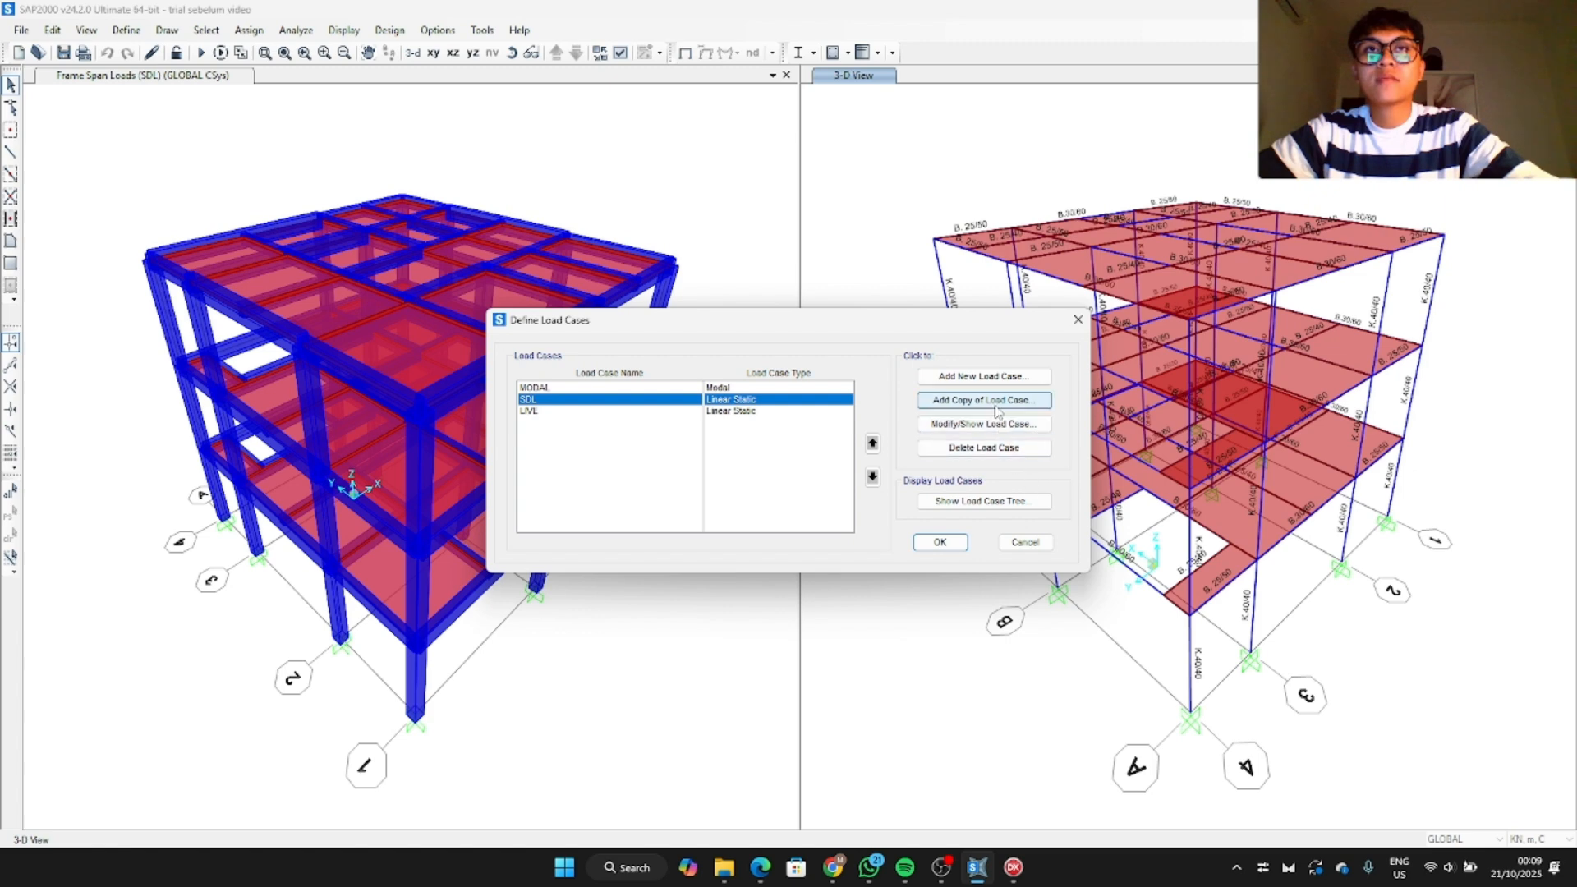
pyautogui.click(1025, 543)
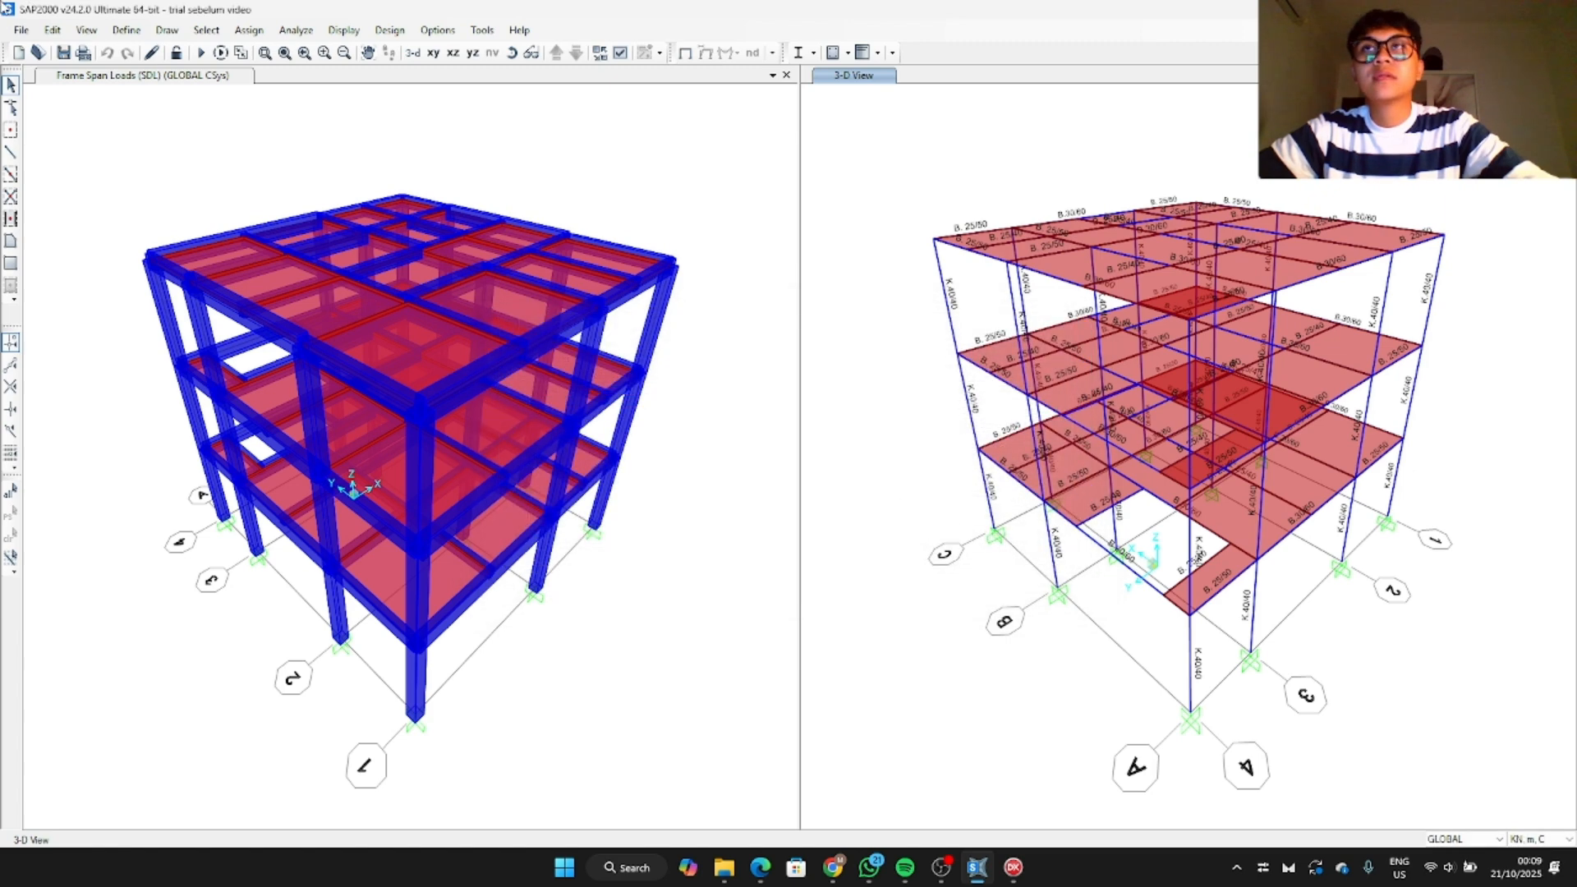
# Step: Open the load pattern definitions and add a copy of the DEAD load pattern
pyautogui.click(168, 31)
pyautogui.click(126, 32)
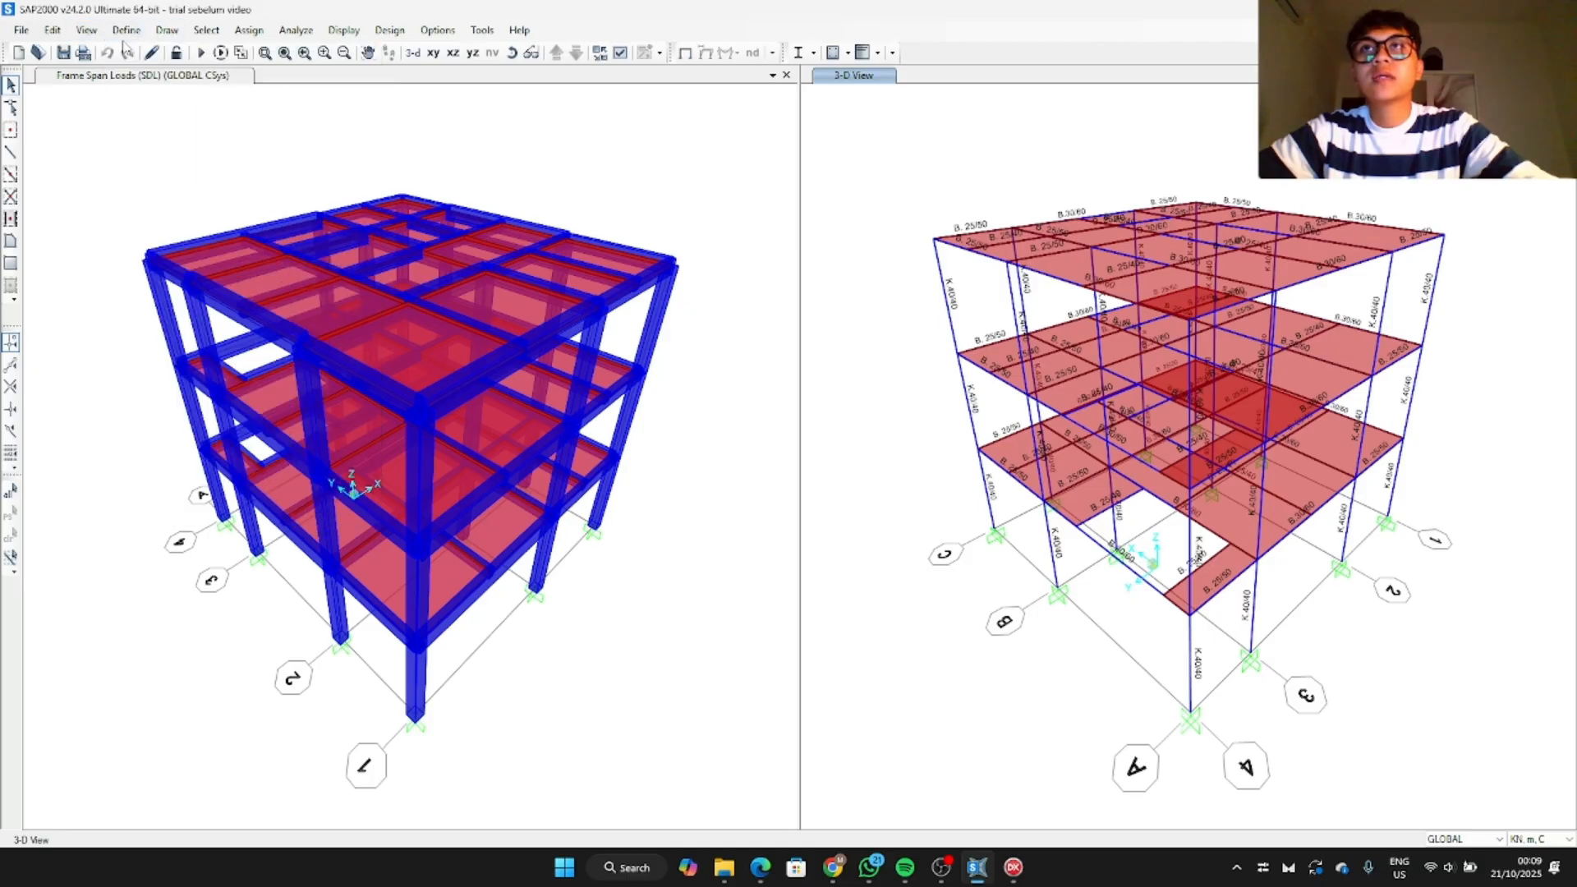
pyautogui.click(123, 27)
pyautogui.click(170, 374)
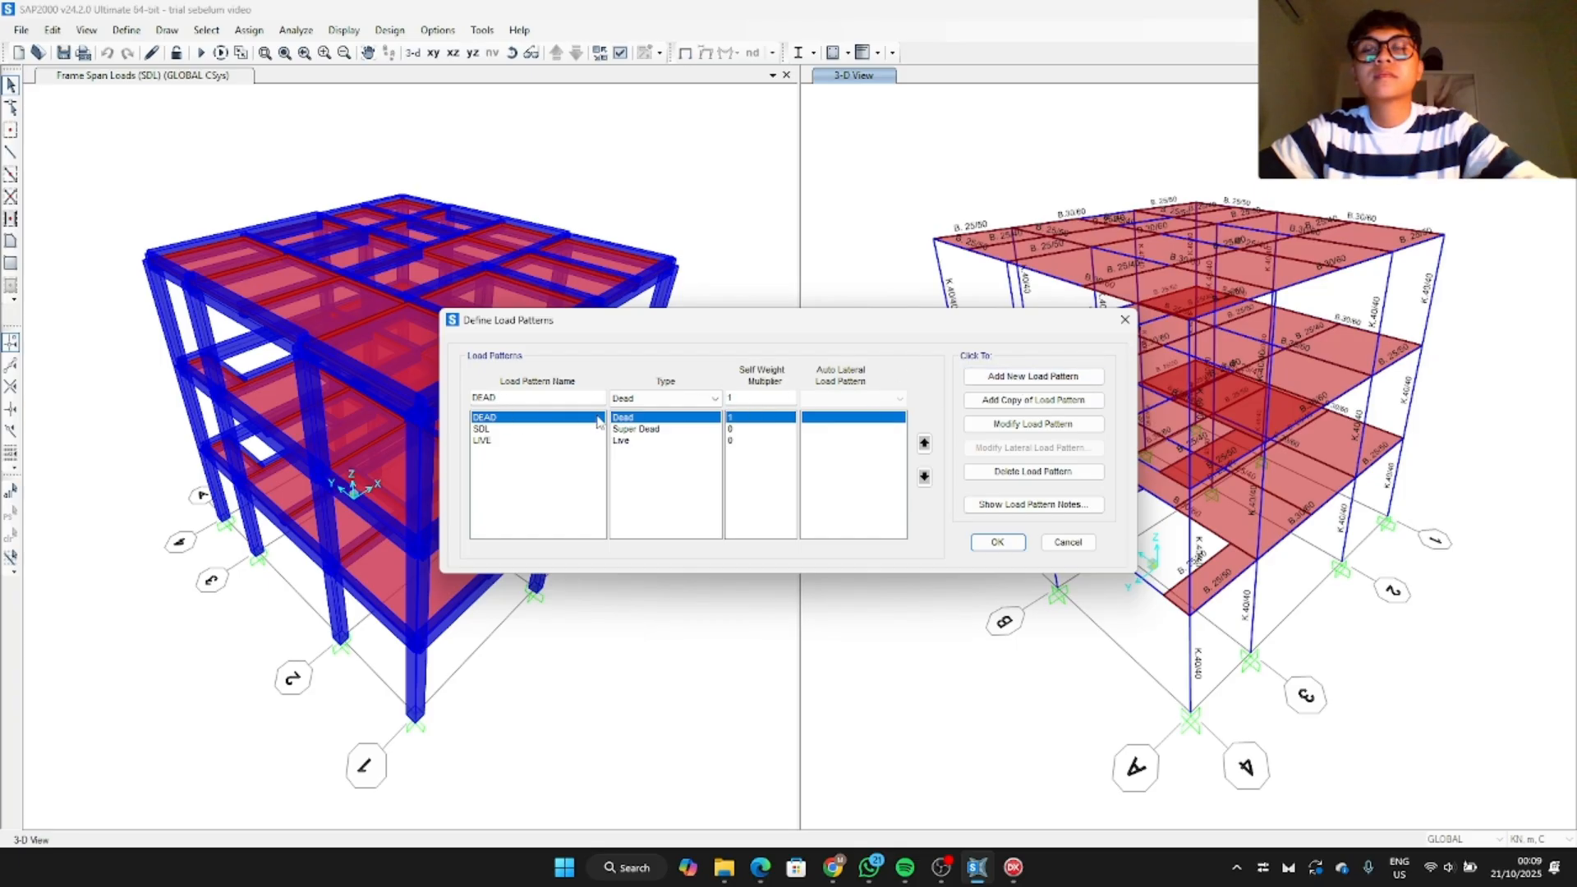
pyautogui.click(985, 380)
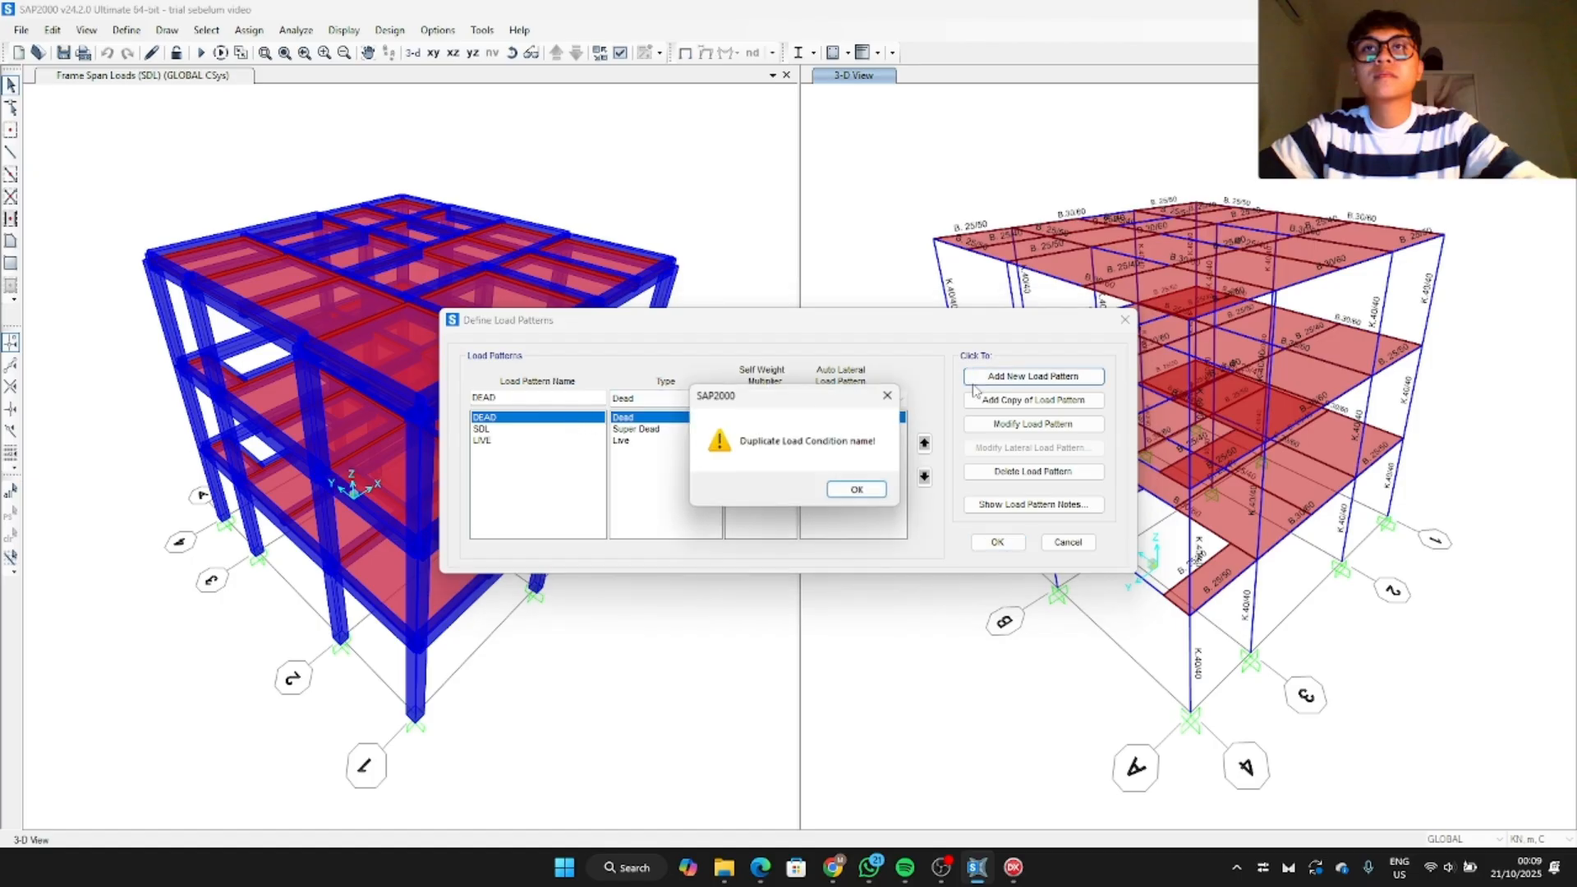
pyautogui.click(871, 492)
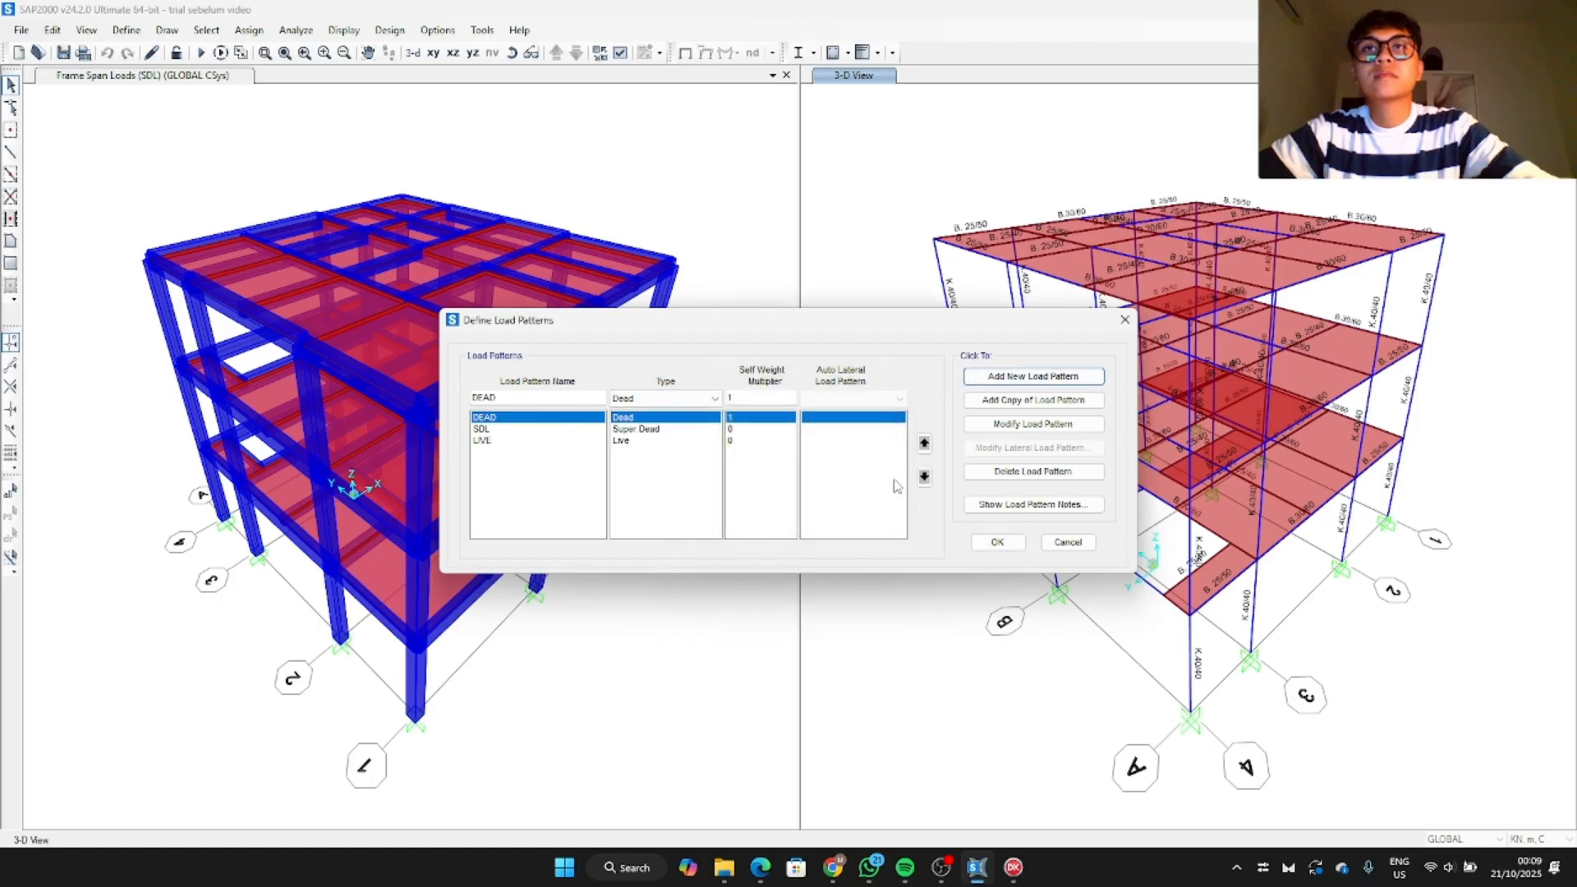
pyautogui.click(1055, 401)
# Step: Delete the original DEAD load pattern, accepting its removal despite its use in the mass source
pyautogui.click(512, 418)
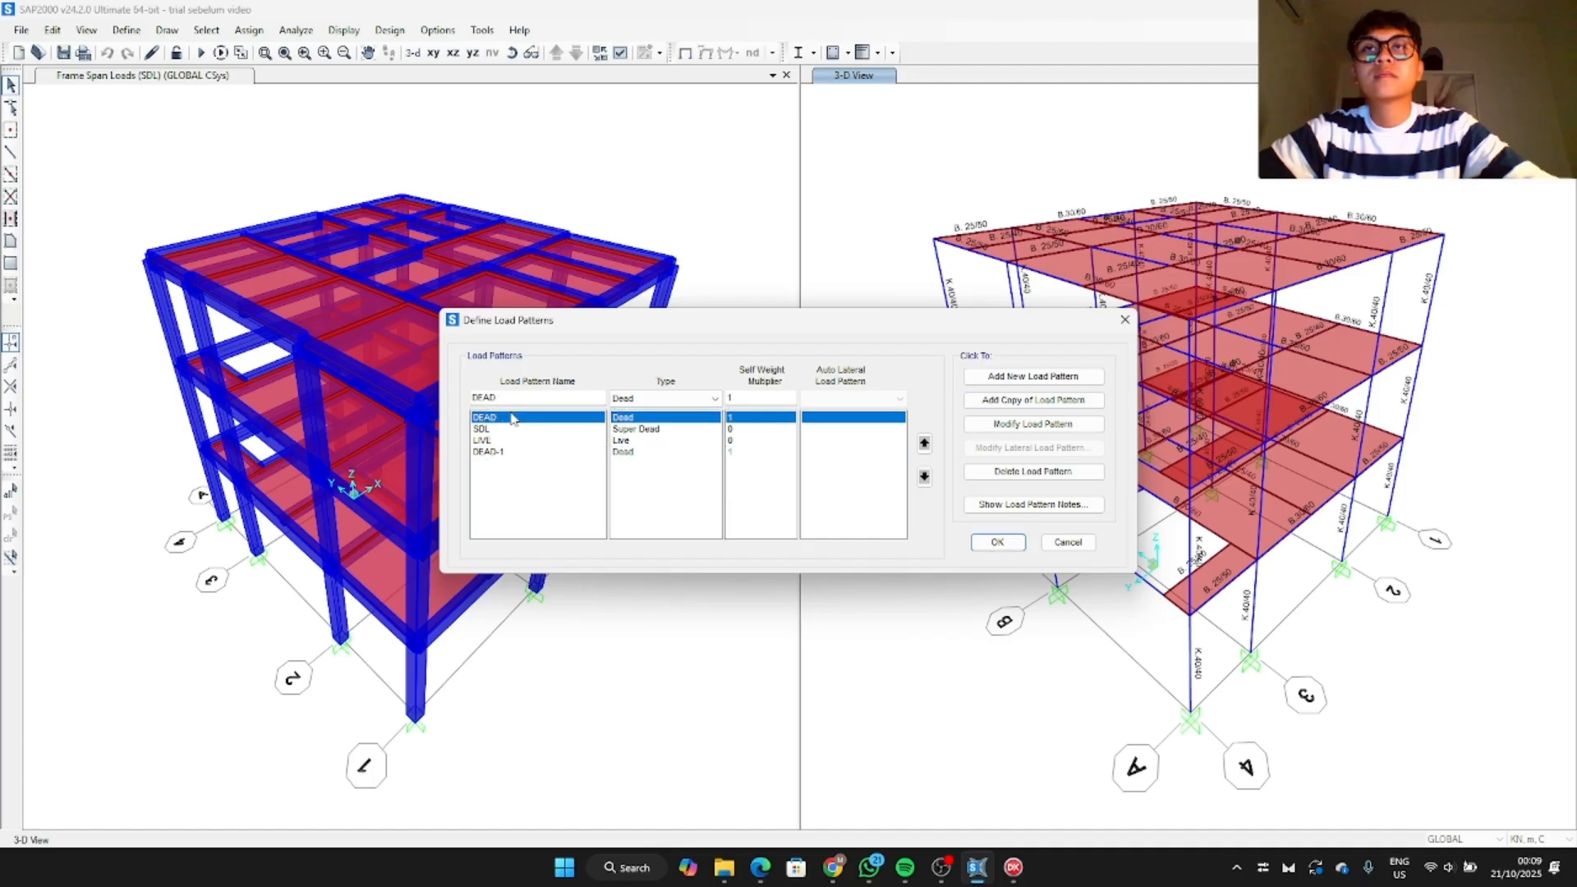
pyautogui.click(1003, 483)
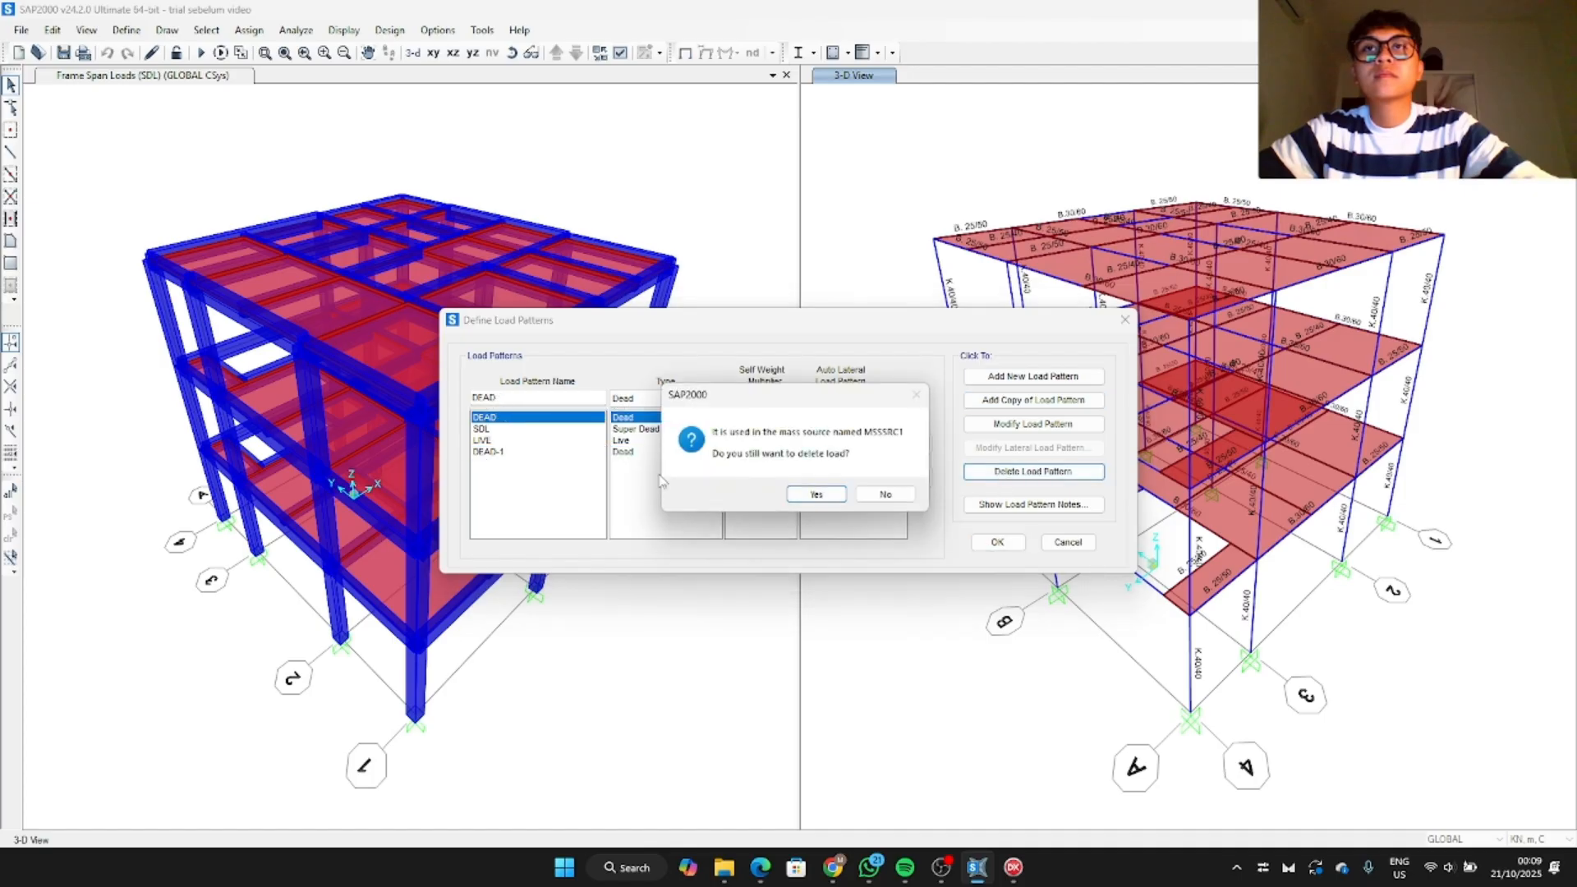
pyautogui.click(816, 493)
# Step: Add a new load pattern named DEAD of type Dead with a self-weight multiplier of 1
pyautogui.click(534, 441)
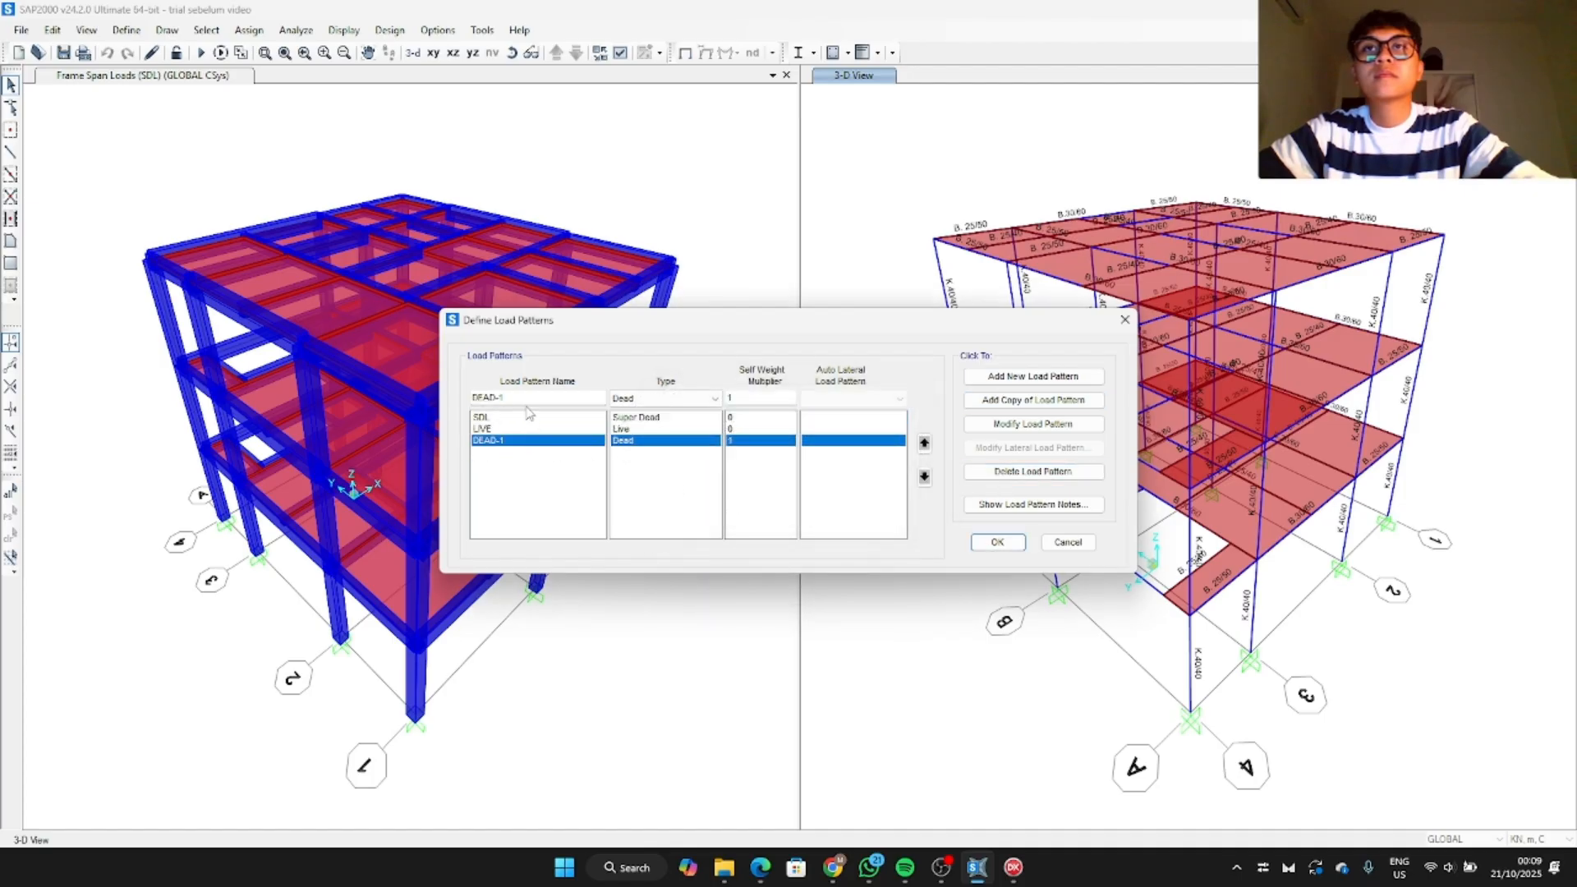
pyautogui.click(526, 396)
pyautogui.press('BackSpace')
pyautogui.press('BackSpace')
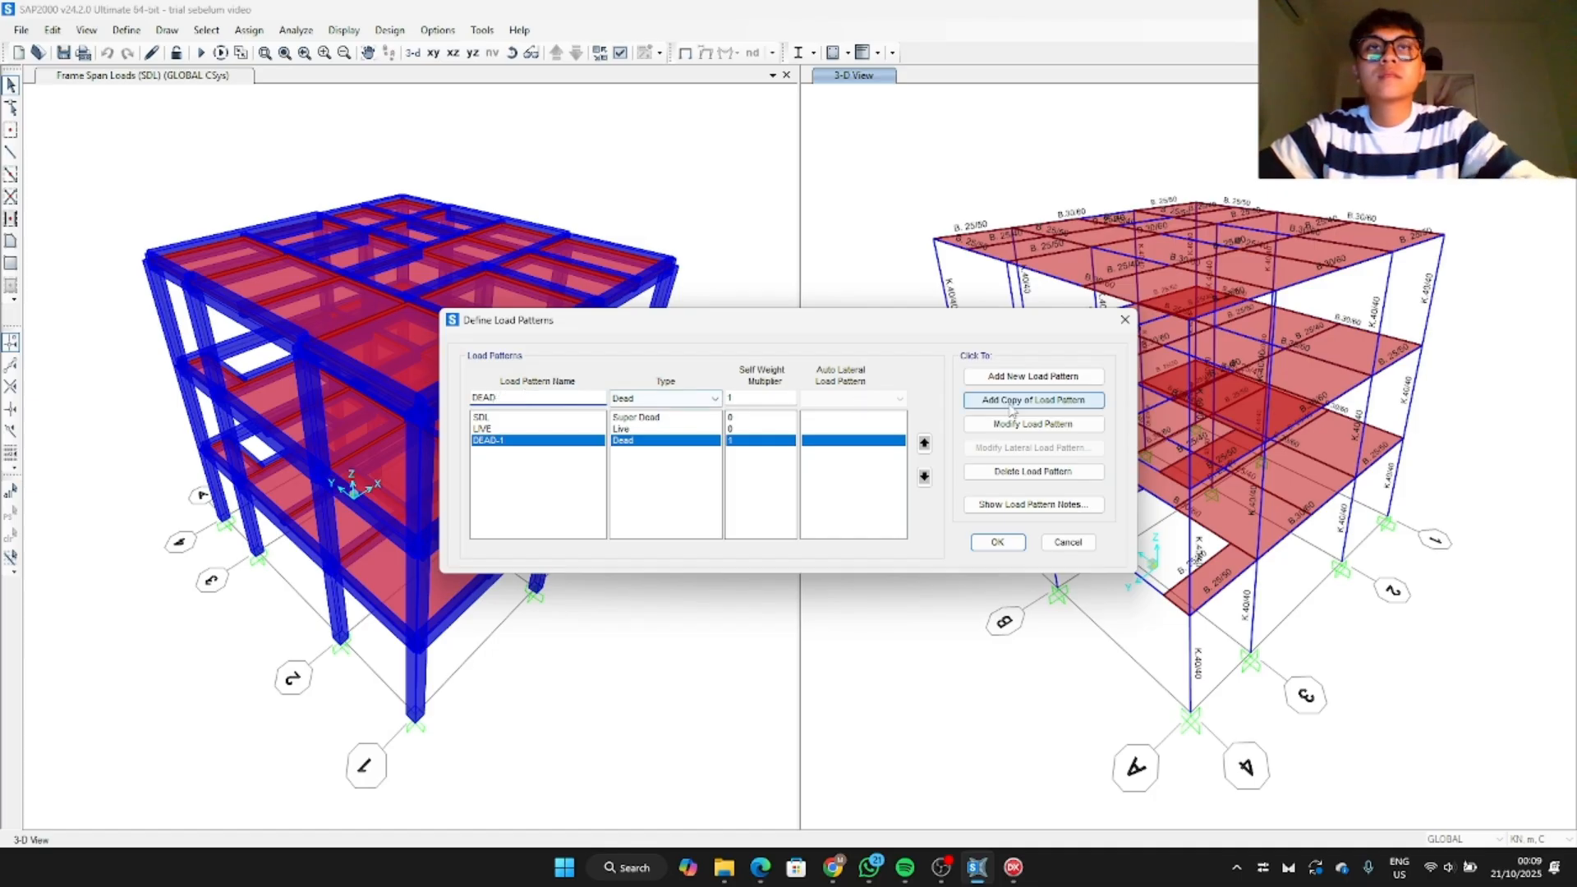
pyautogui.click(1035, 378)
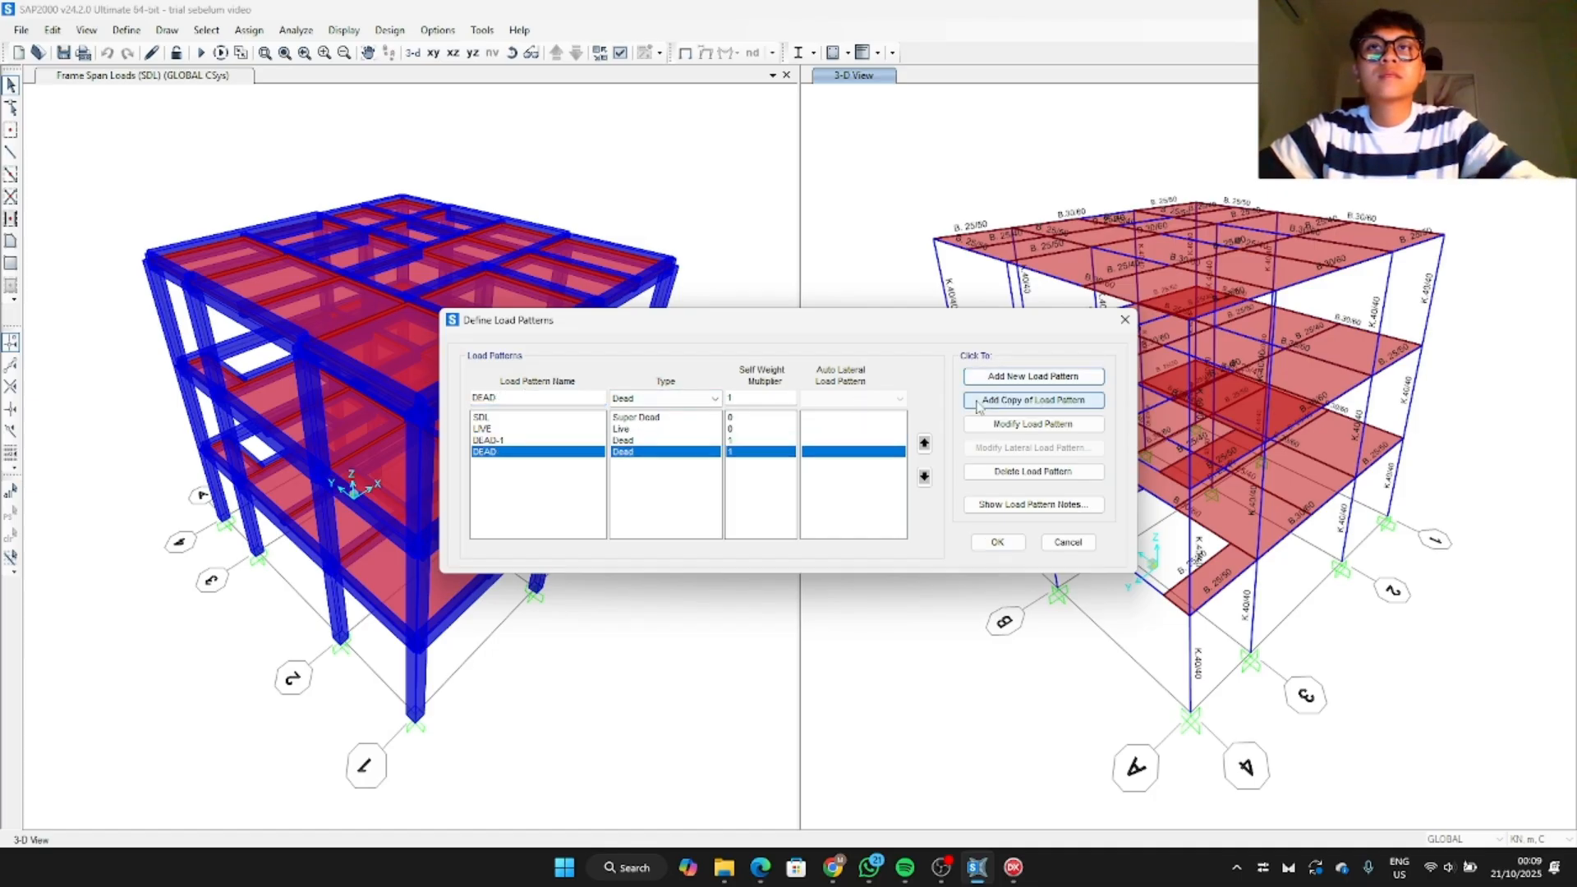
# Step: Delete the copied DEAD-1 load pattern and accept the load pattern definitions
pyautogui.click(493, 440)
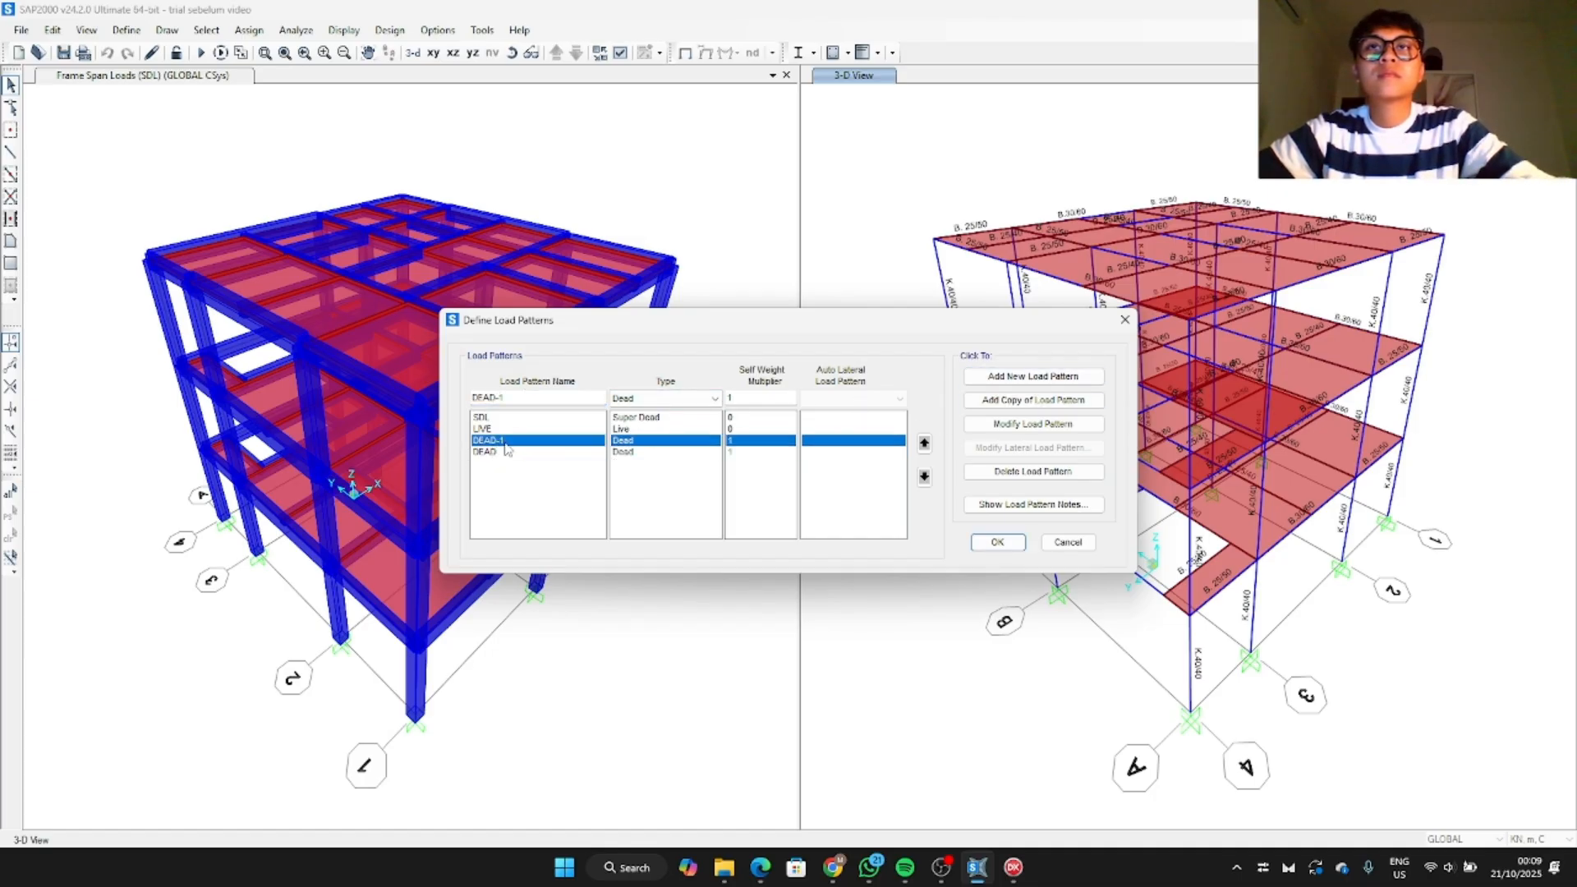
pyautogui.click(1039, 470)
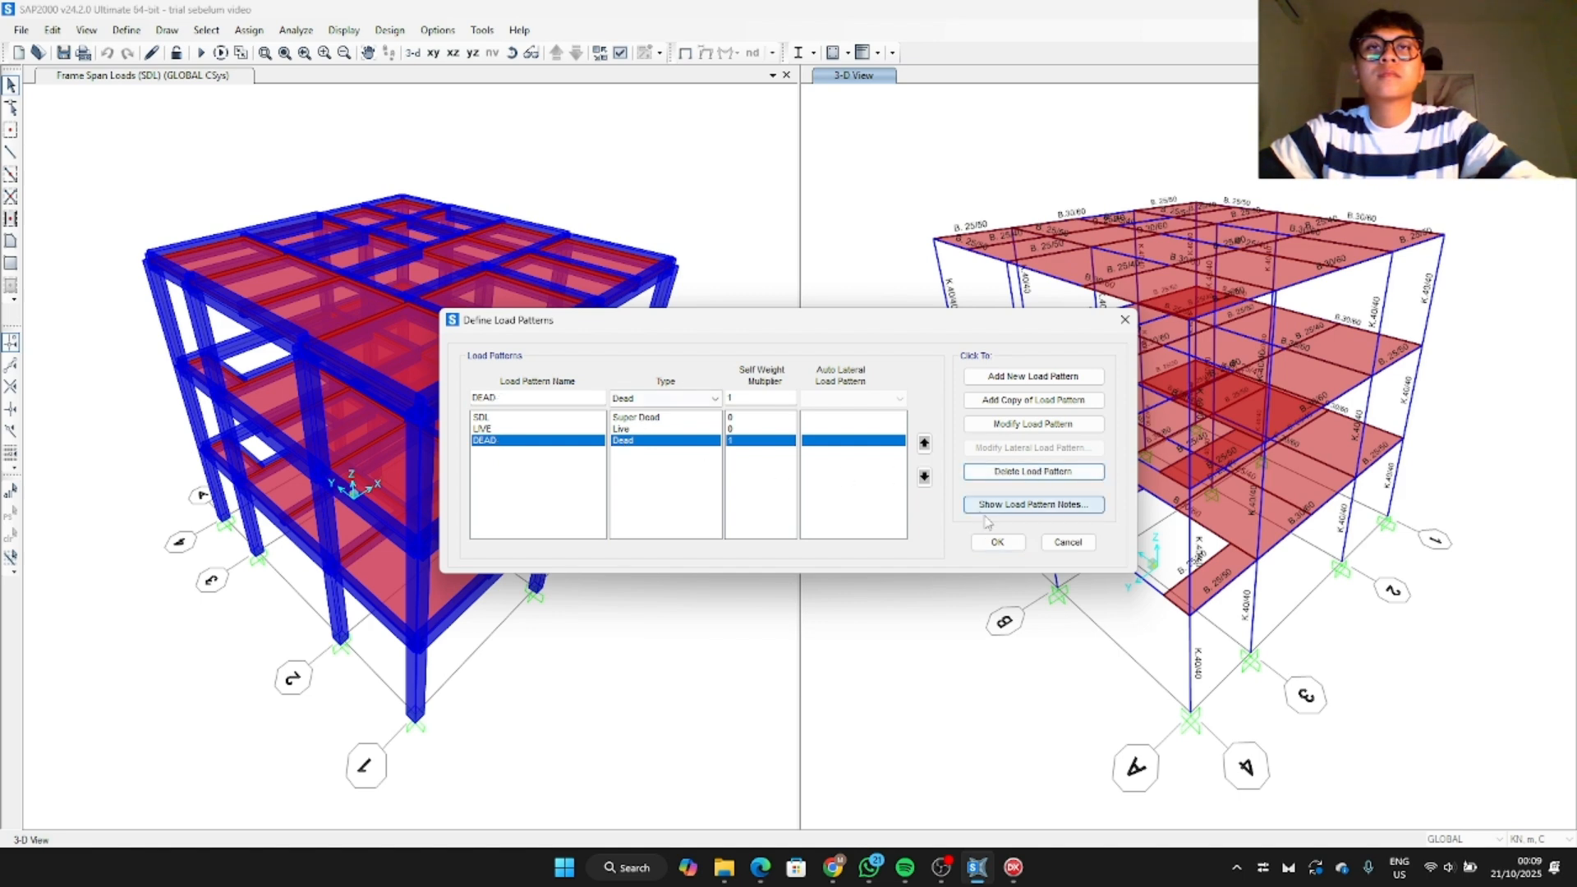
pyautogui.click(997, 542)
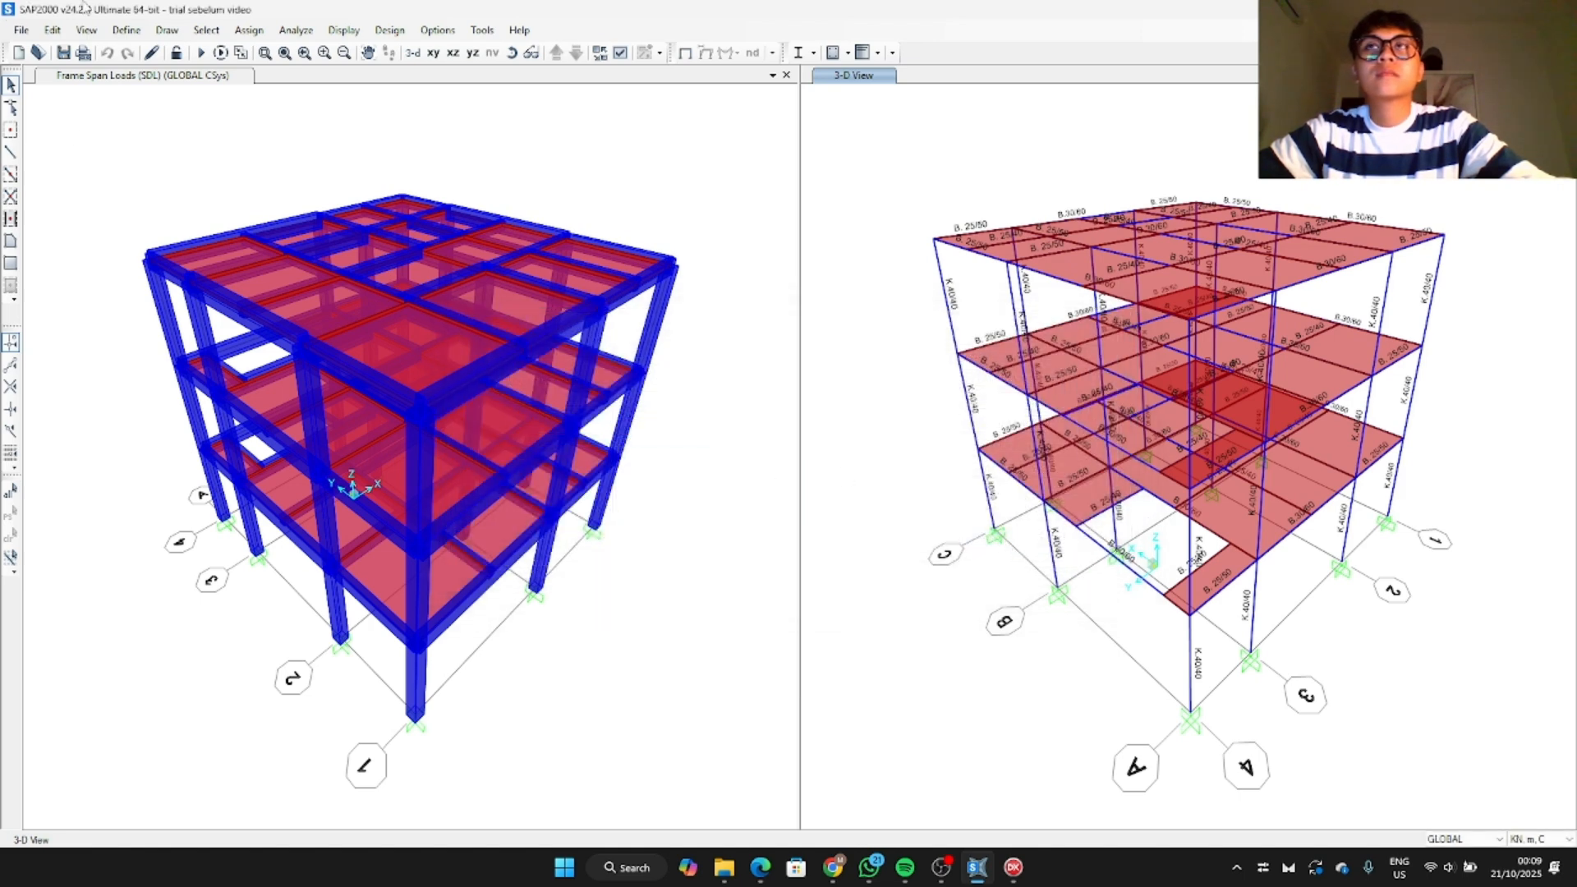
# Step: Open the load case definitions and delete the leftover DEAD-1 load case, confirming its removal
pyautogui.click(126, 30)
pyautogui.click(167, 395)
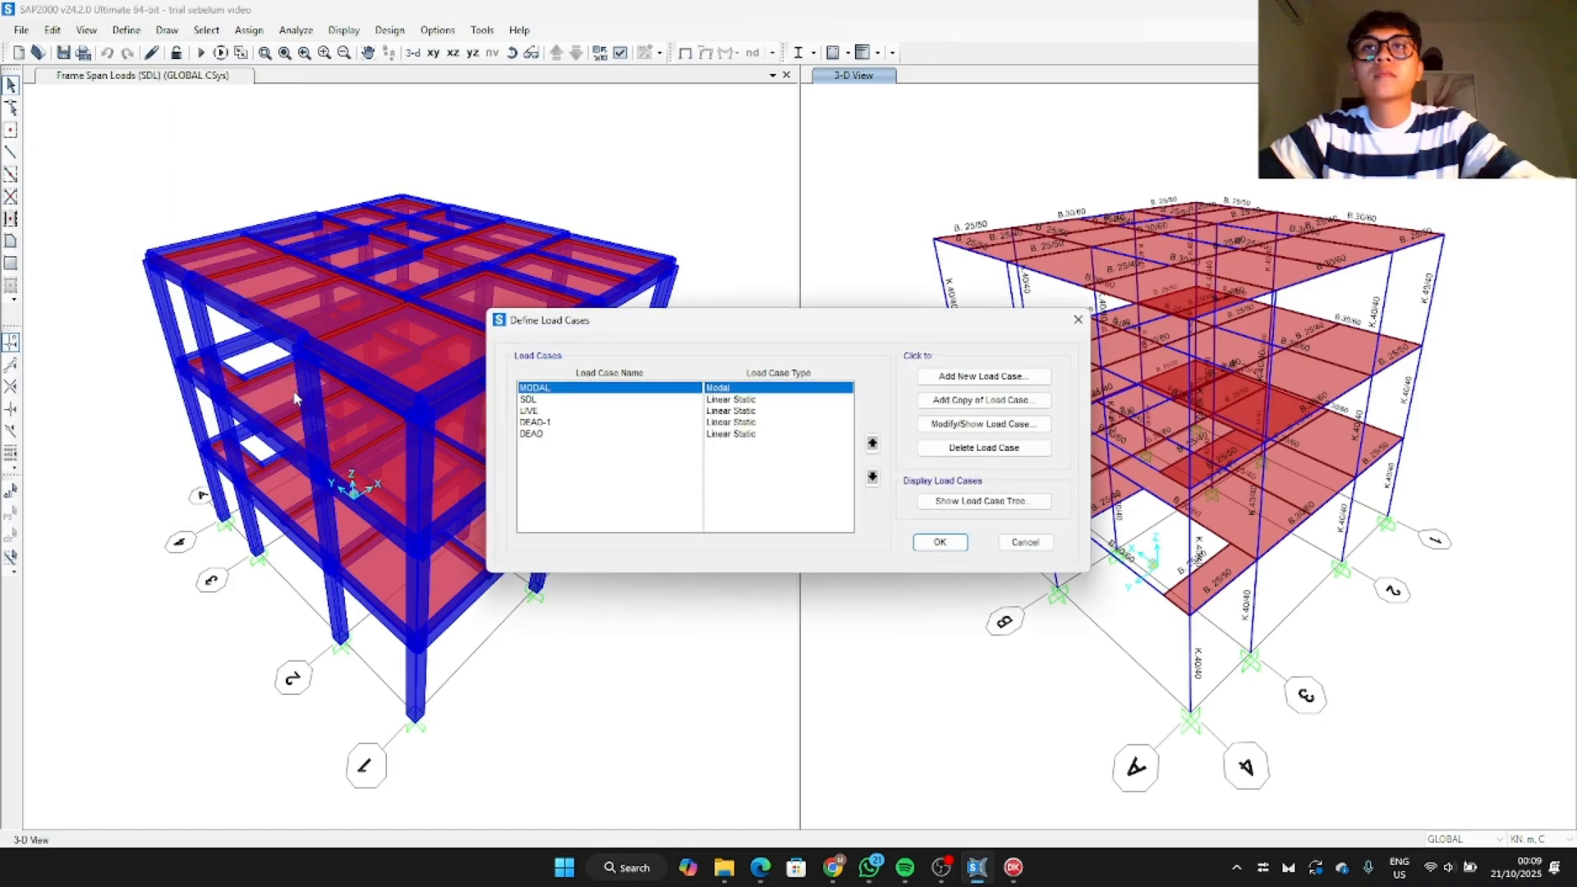
pyautogui.click(585, 422)
pyautogui.click(956, 450)
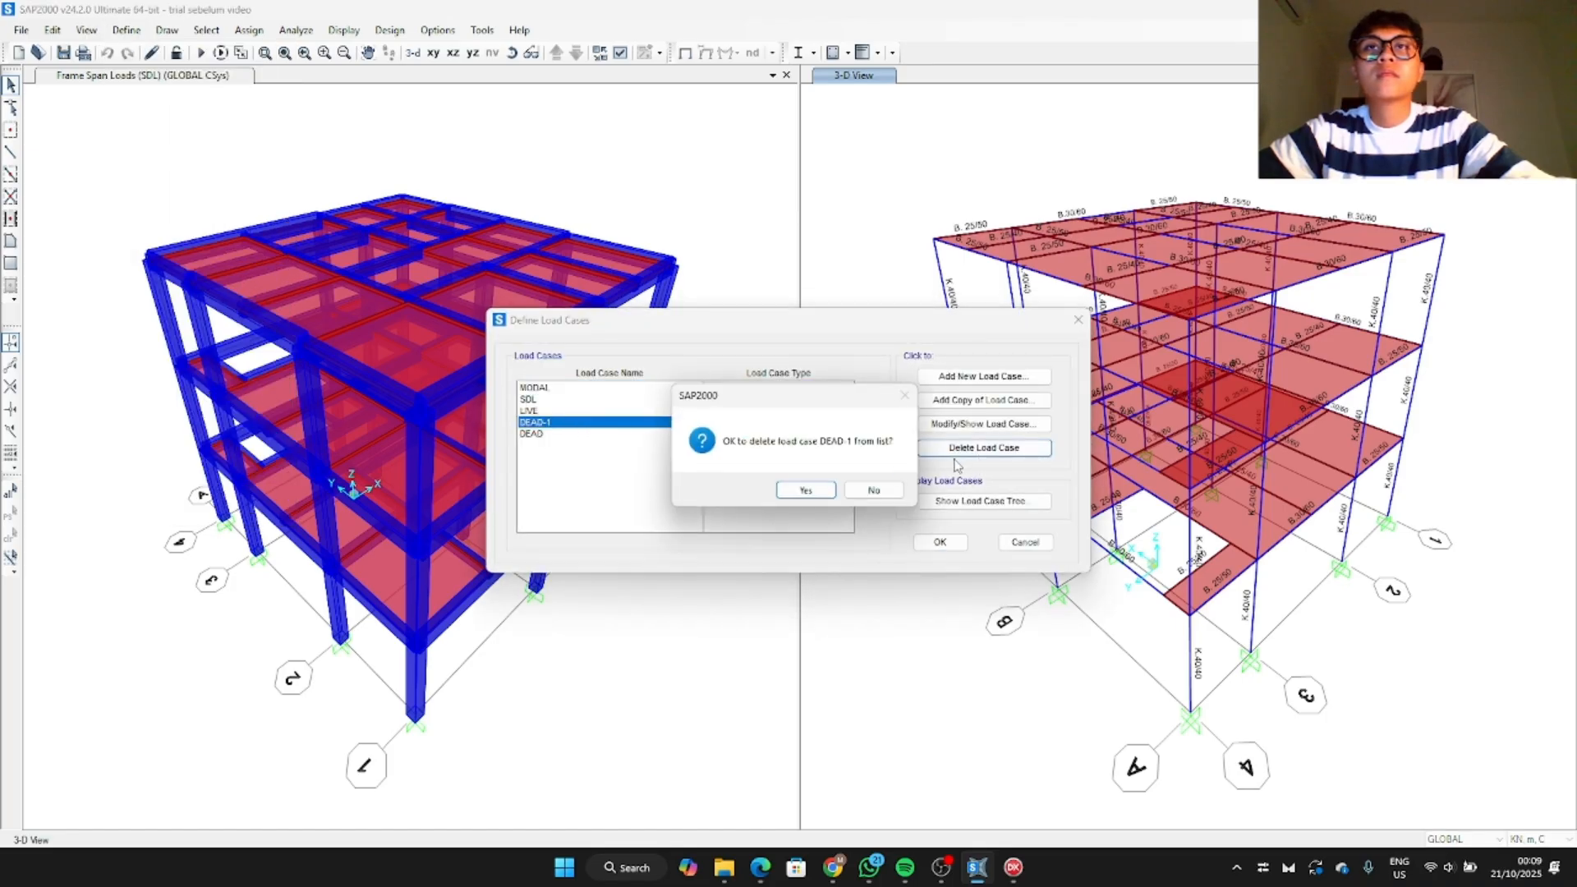
pyautogui.click(806, 489)
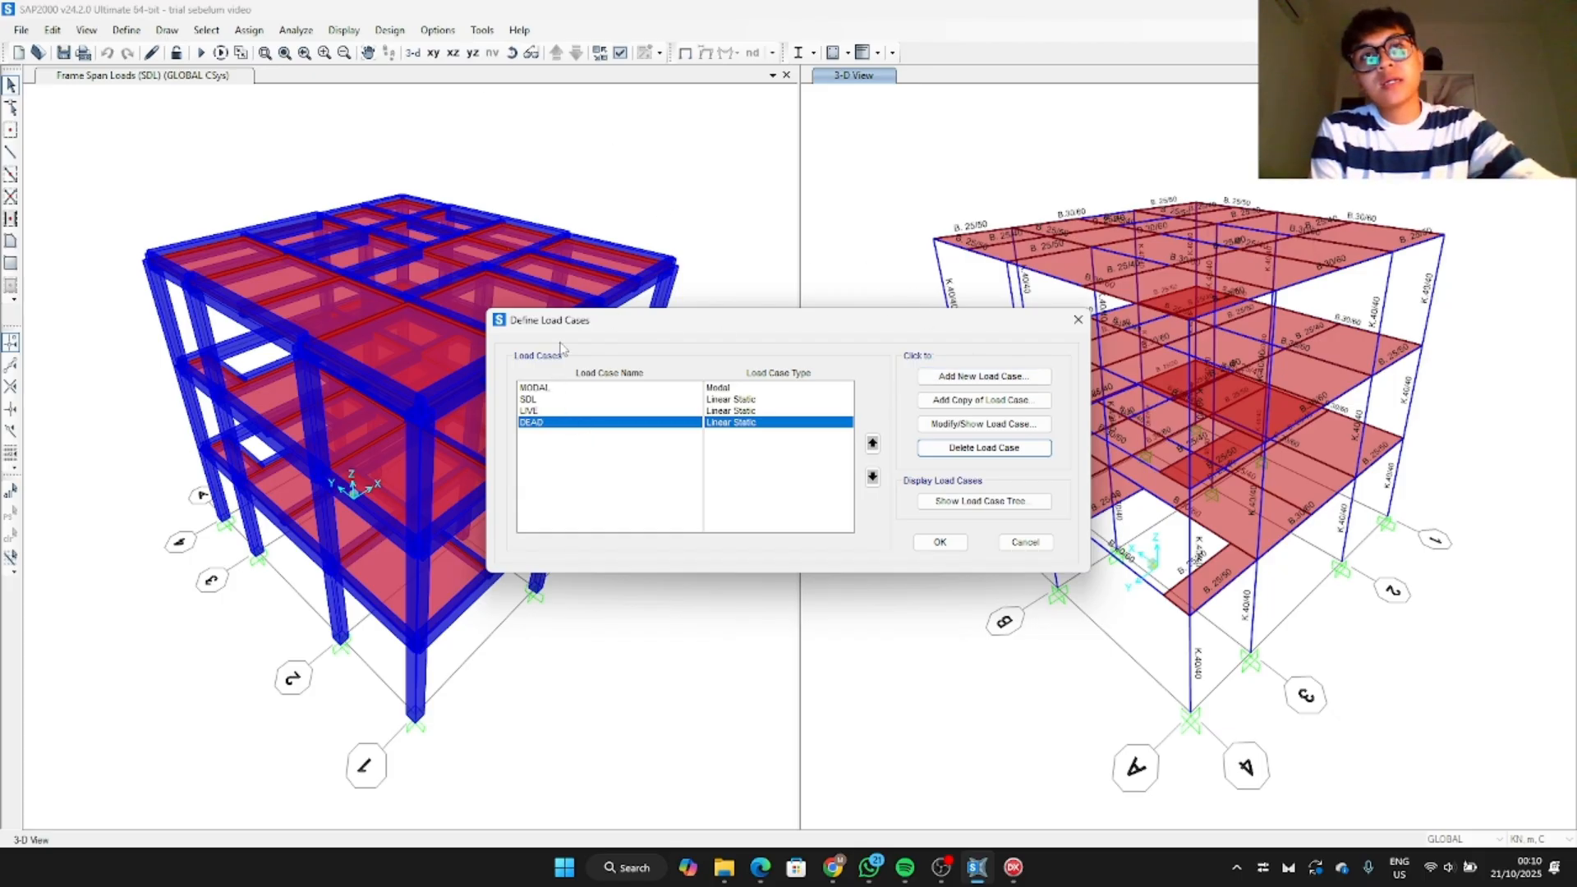
# Step: Add a new load case of type Response Spectrum and name it RSPX
pyautogui.click(961, 377)
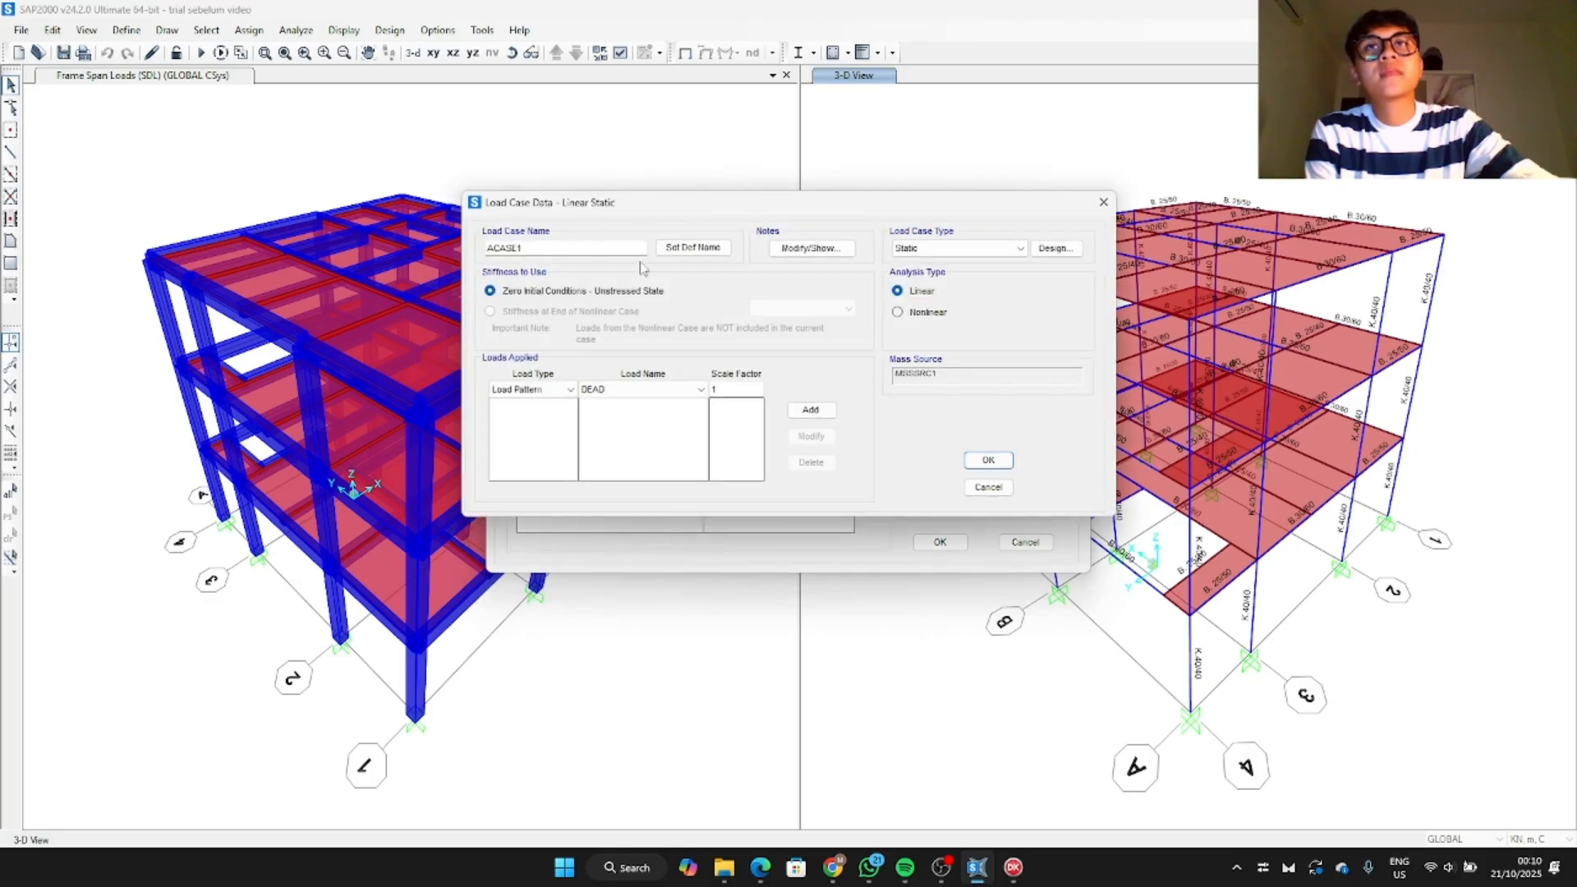
pyautogui.click(977, 248)
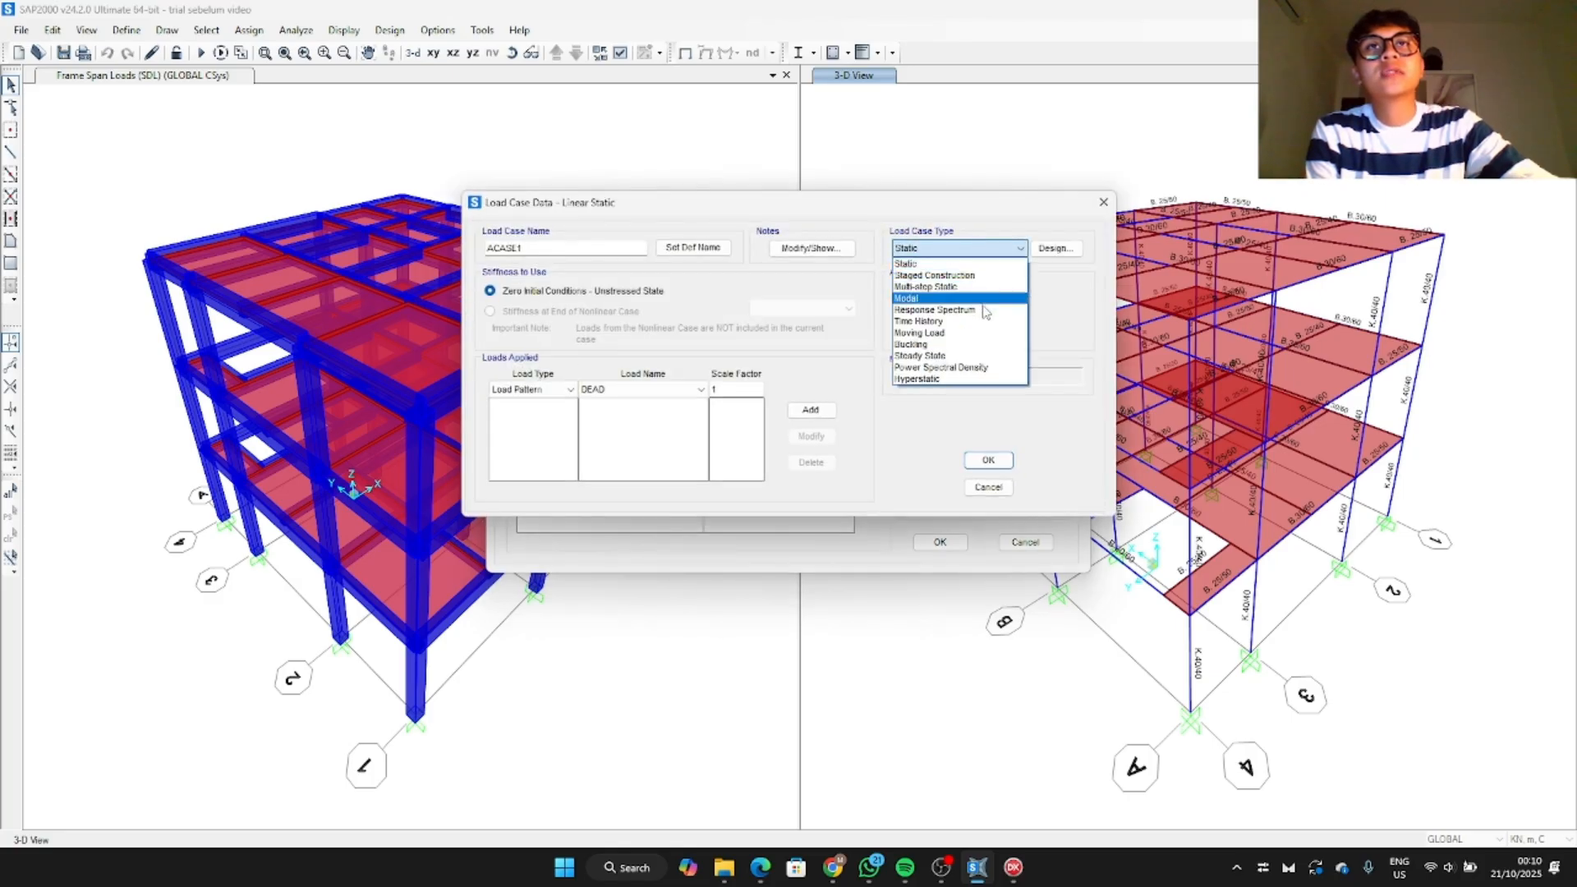
pyautogui.click(988, 310)
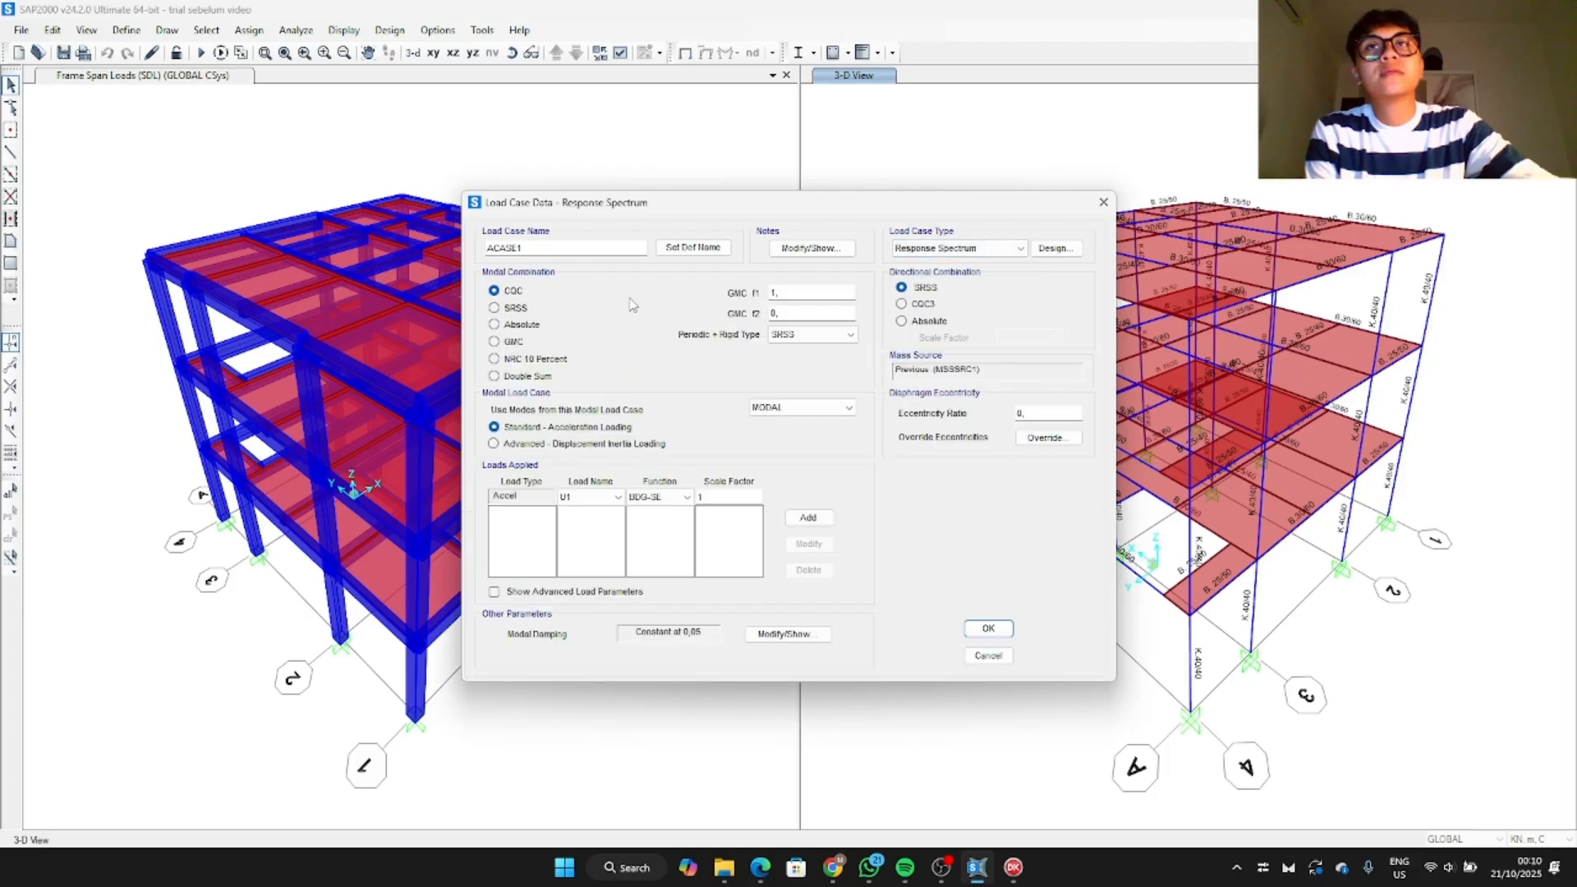
pyautogui.moveTo(532, 250); pyautogui.dragTo(394, 248)
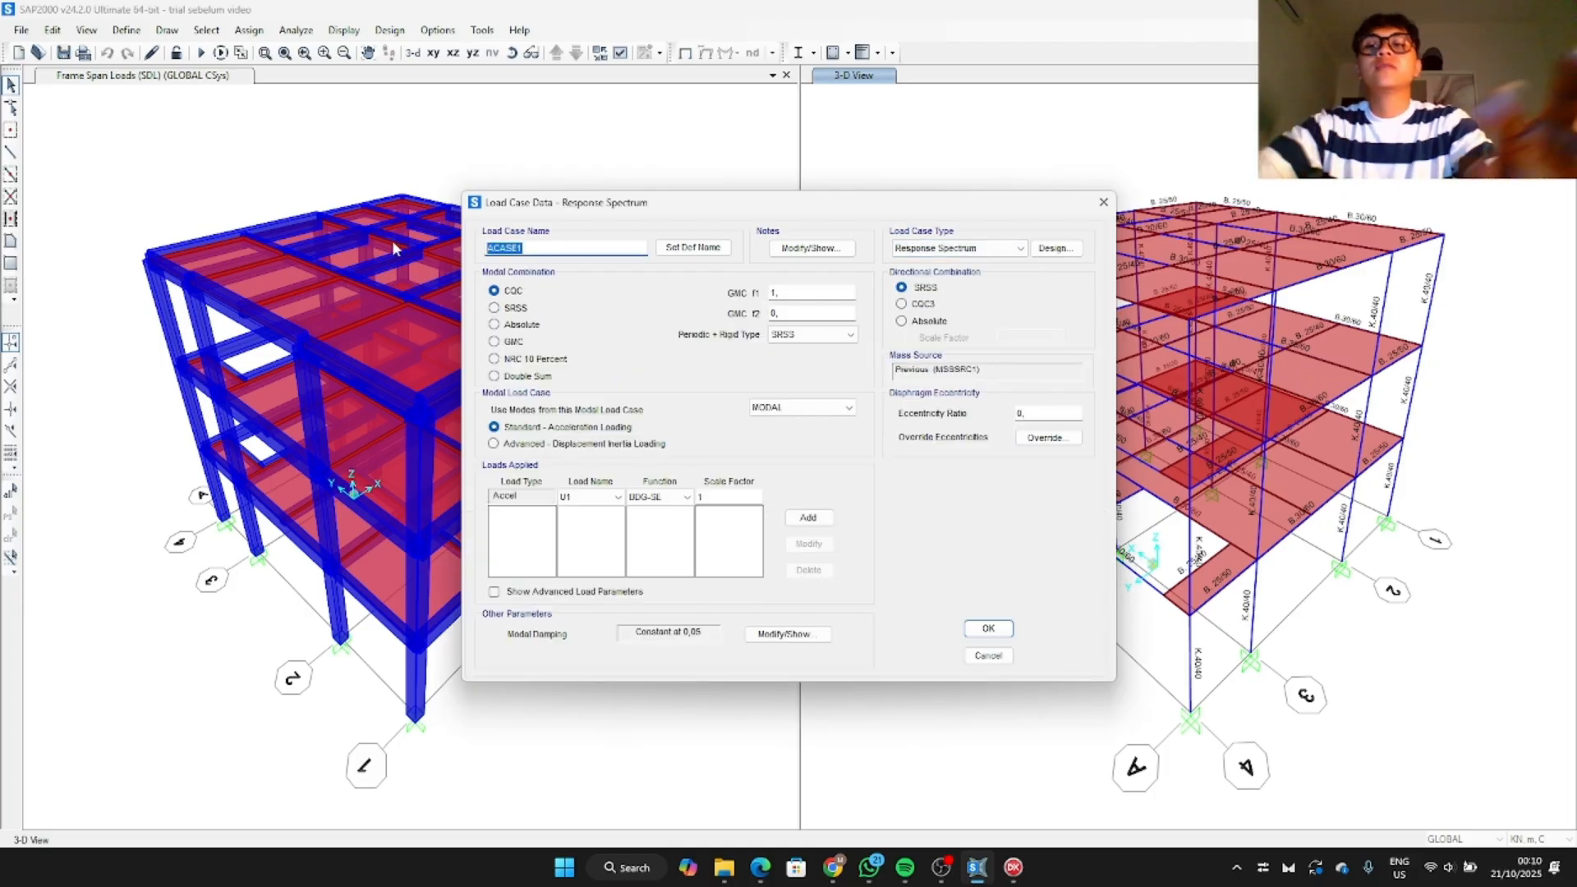
pyautogui.write('RSPX')
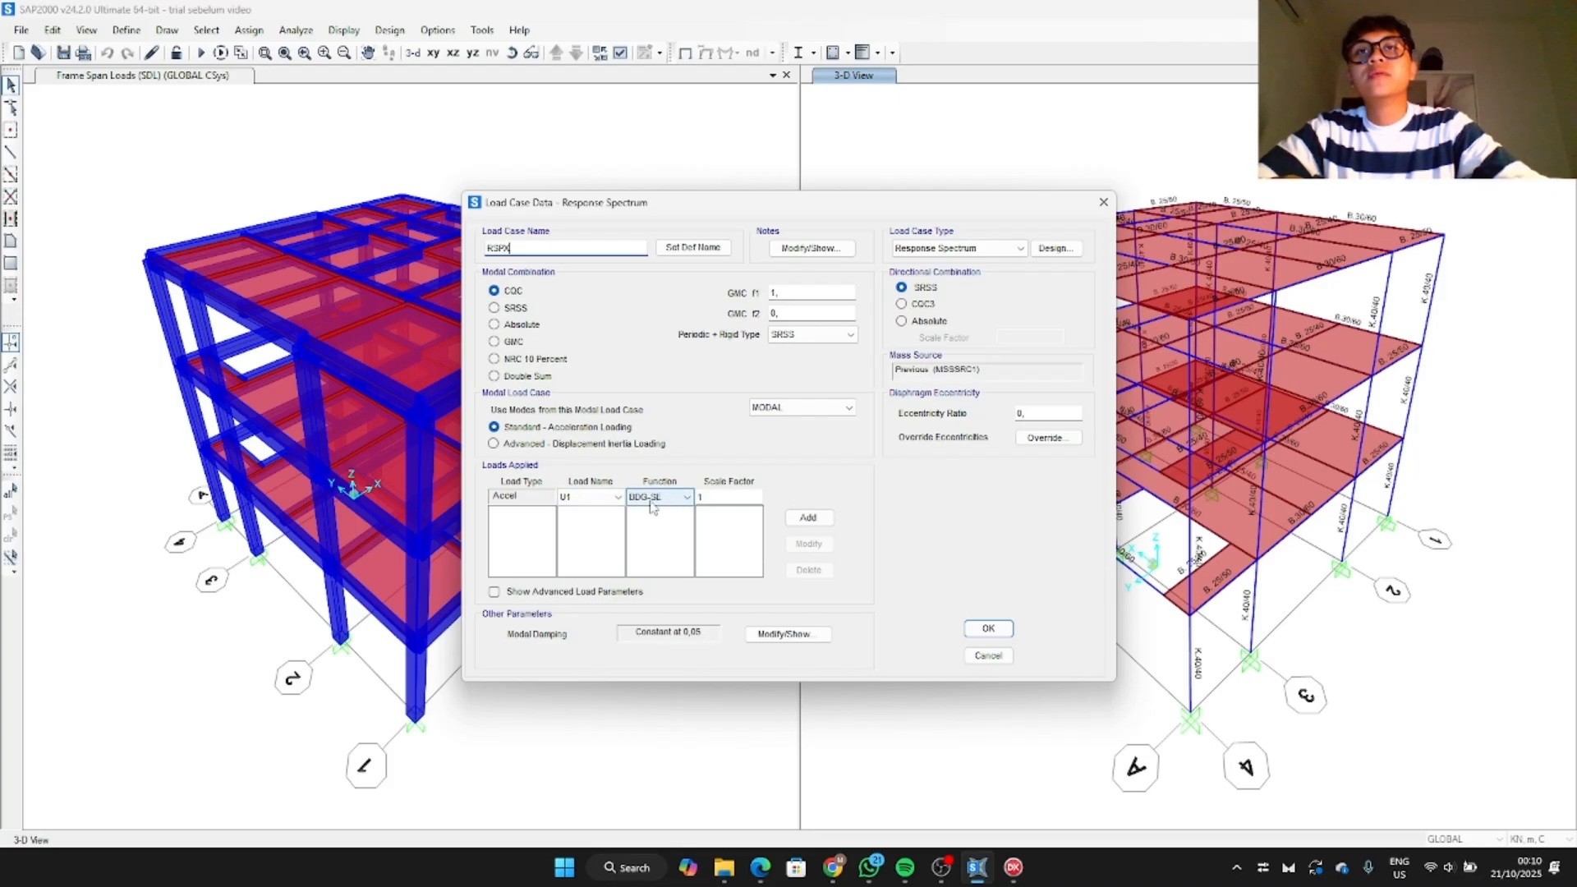
# Step: Apply a U1 acceleration load with the BDG-SE function and scale factor 9.81*1/8 to RSPX, and accept the load case
pyautogui.click(743, 497)
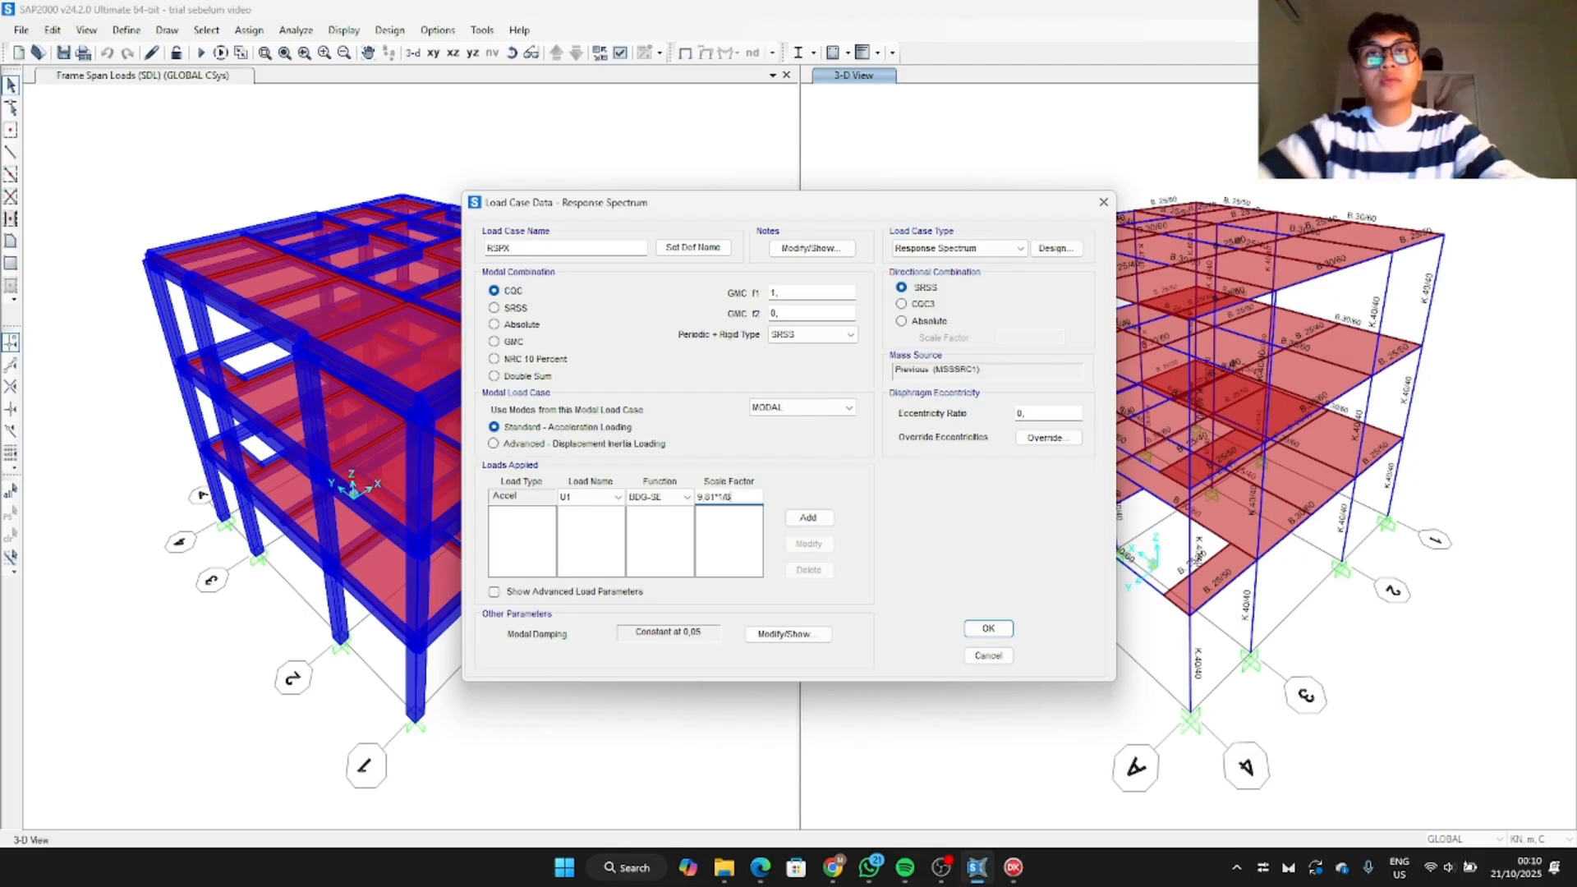
pyautogui.click(807, 518)
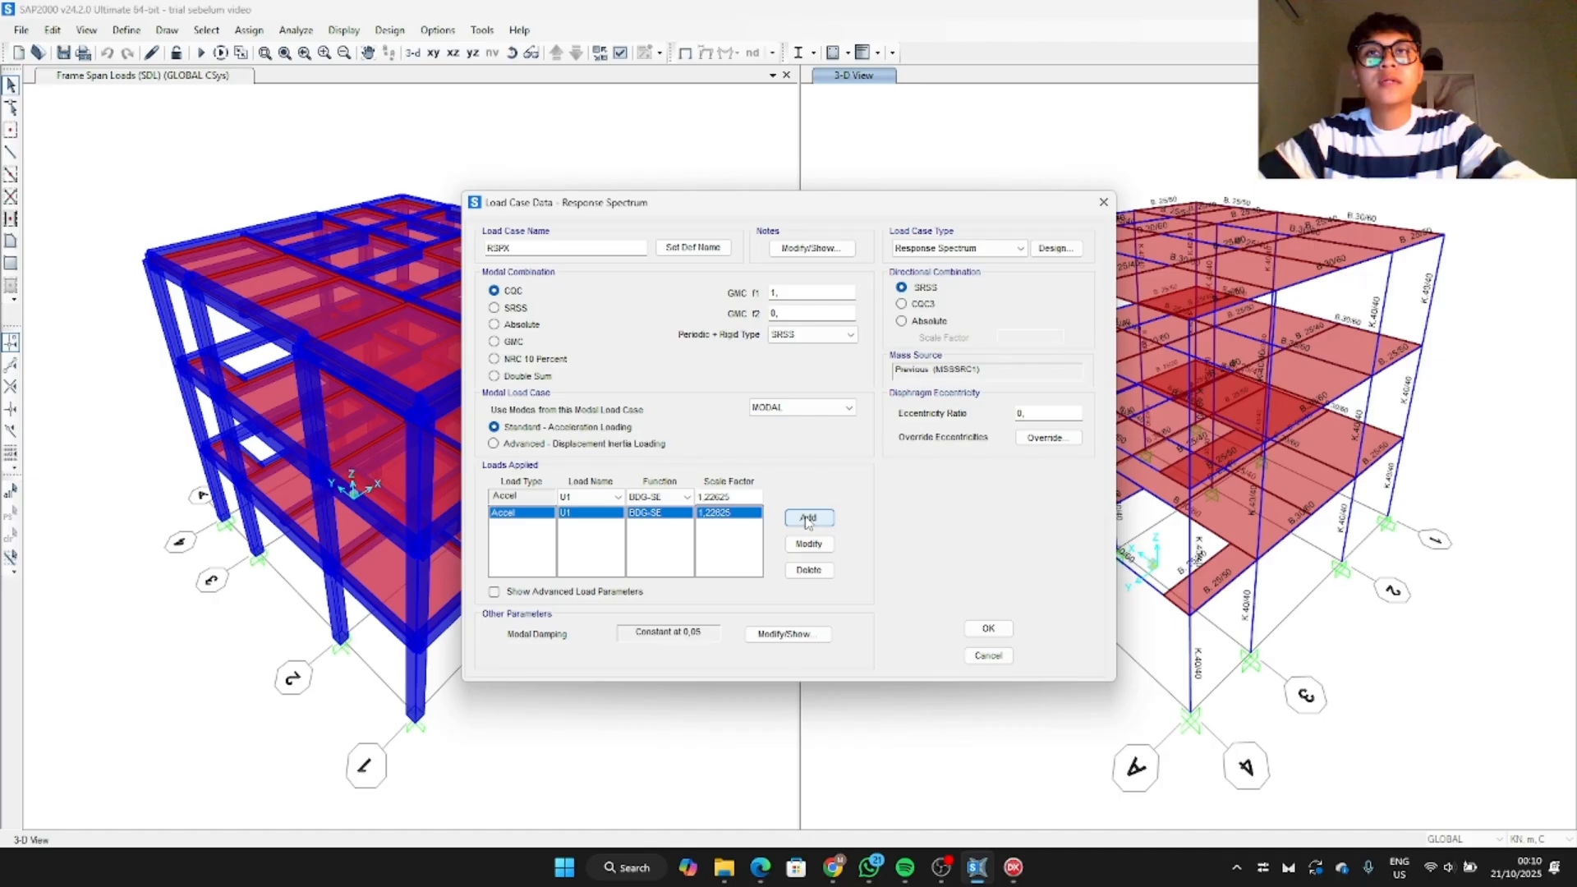
pyautogui.click(988, 628)
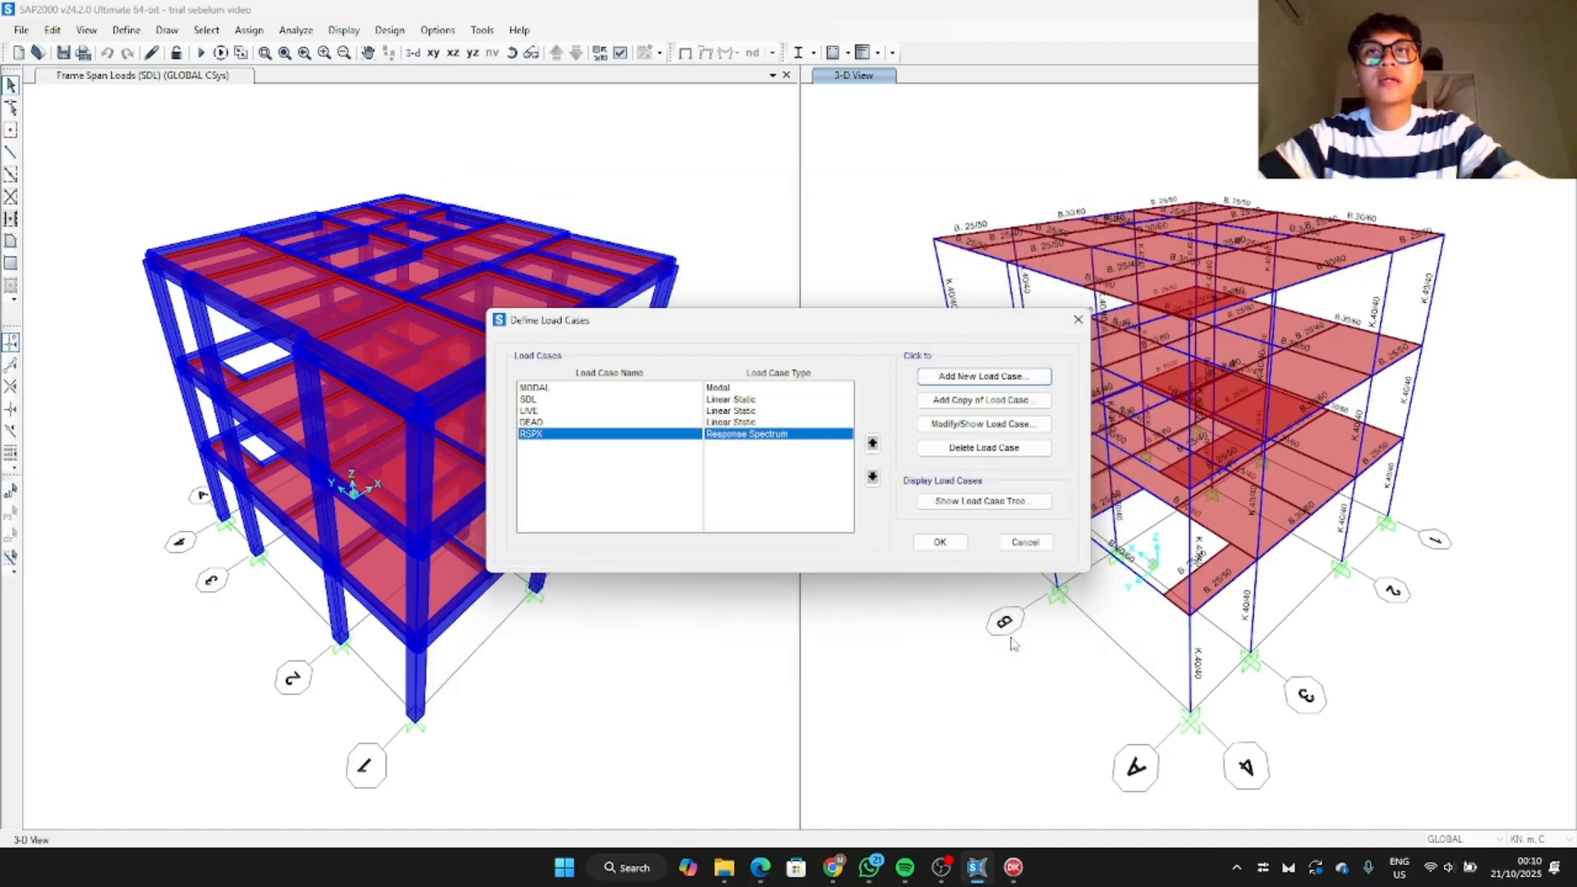
# Step: Add a copy of the RSPX load case and name it RSPY
pyautogui.click(984, 400)
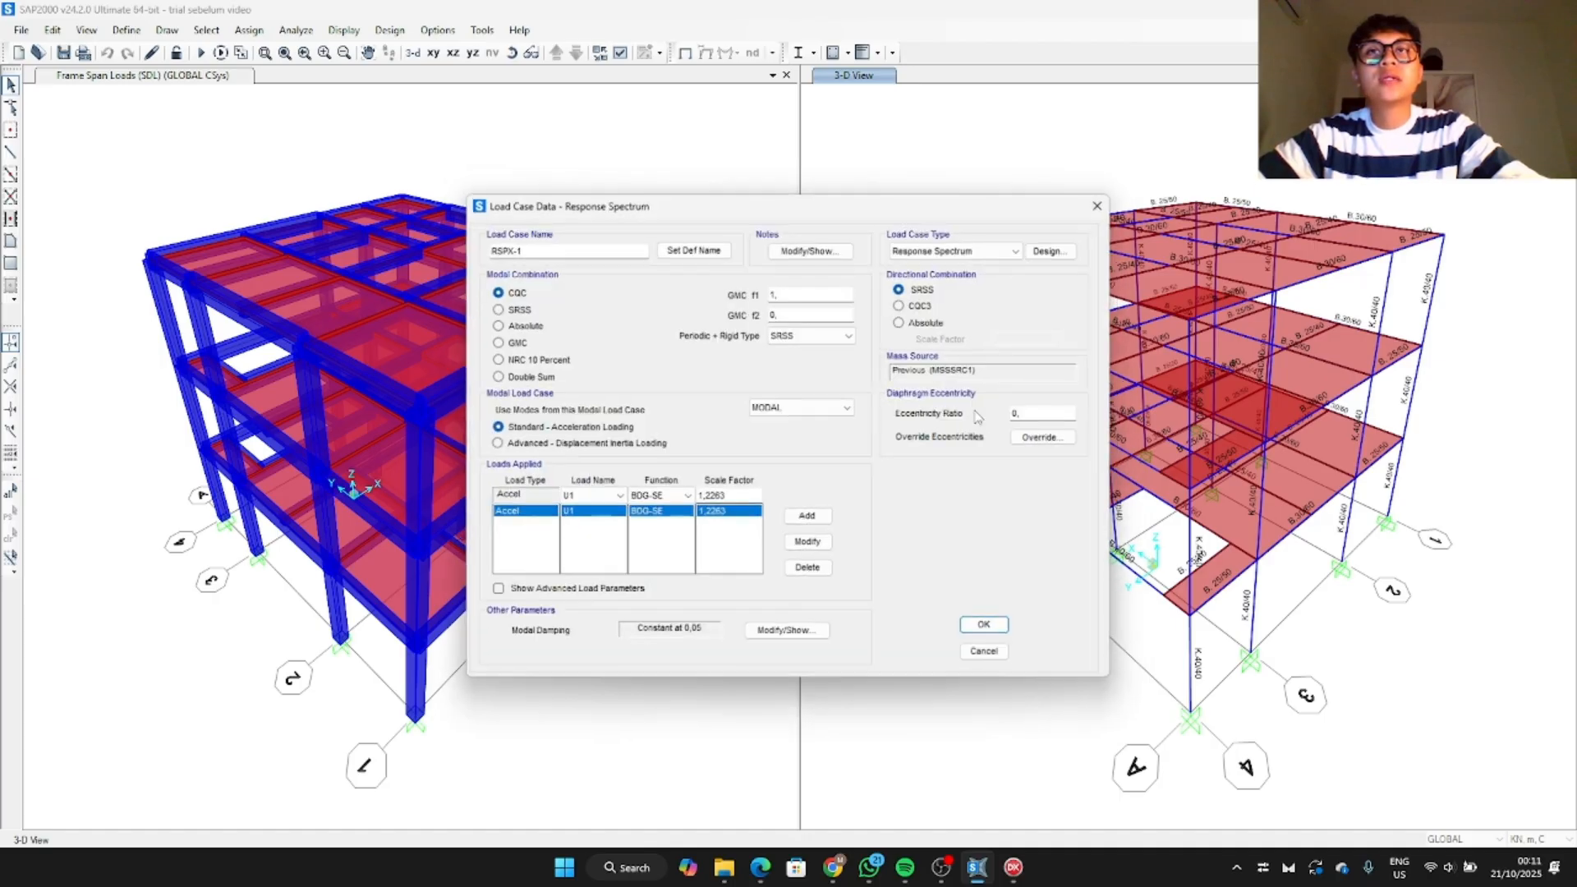
pyautogui.click(589, 248)
pyautogui.press('BackSpace')
pyautogui.press('BackSpace')
pyautogui.press('BackSpace')
pyautogui.write('Y')
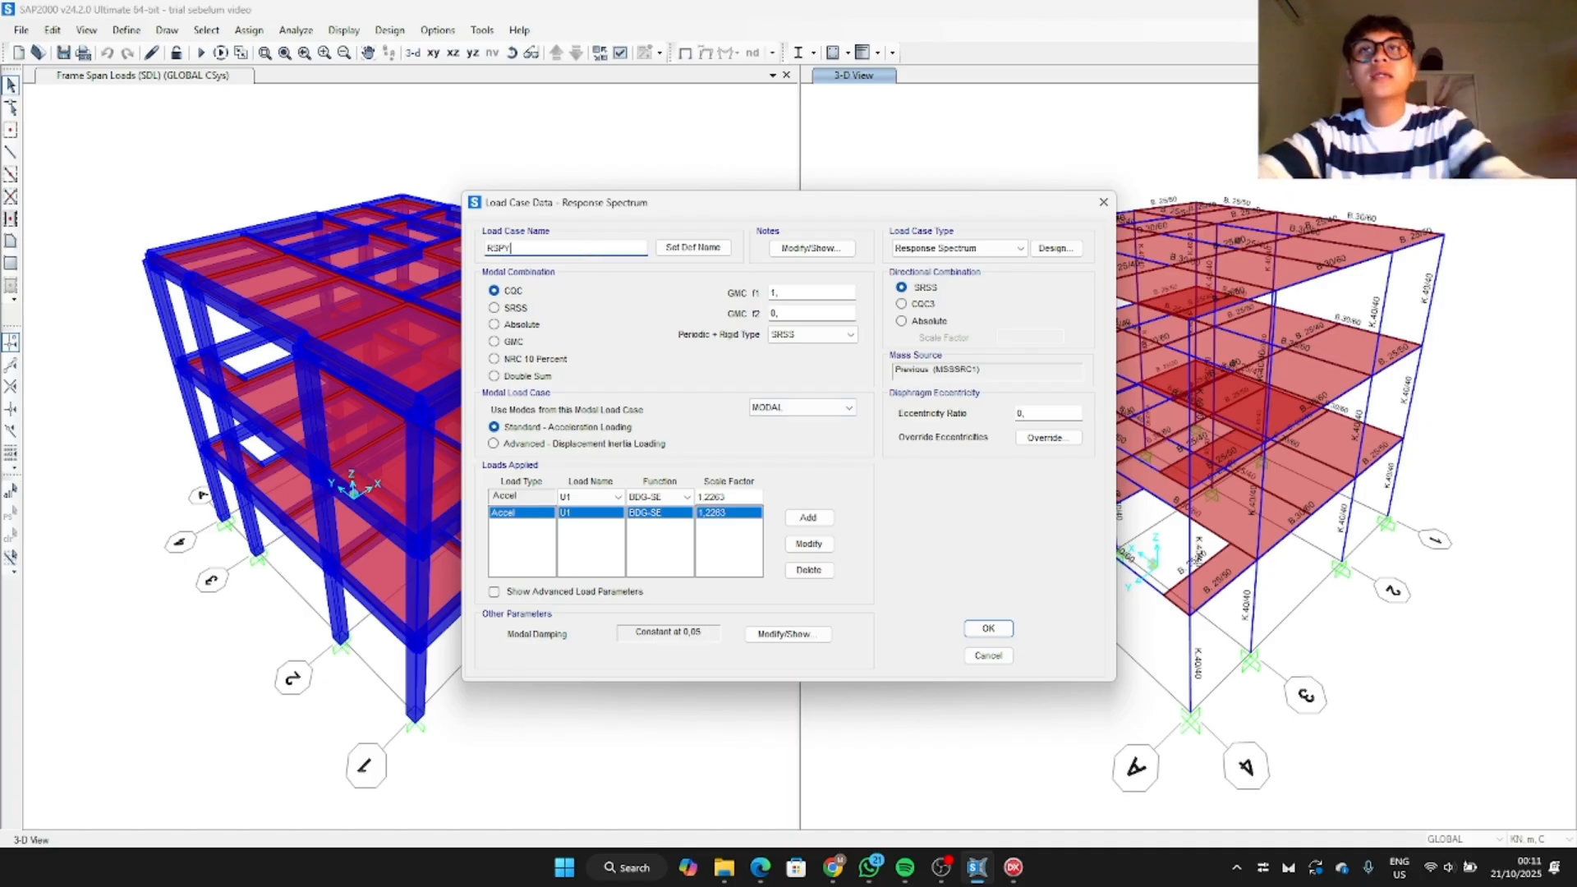
# Step: Change the acceleration load applied in RSPY to the U2 direction
pyautogui.click(591, 498)
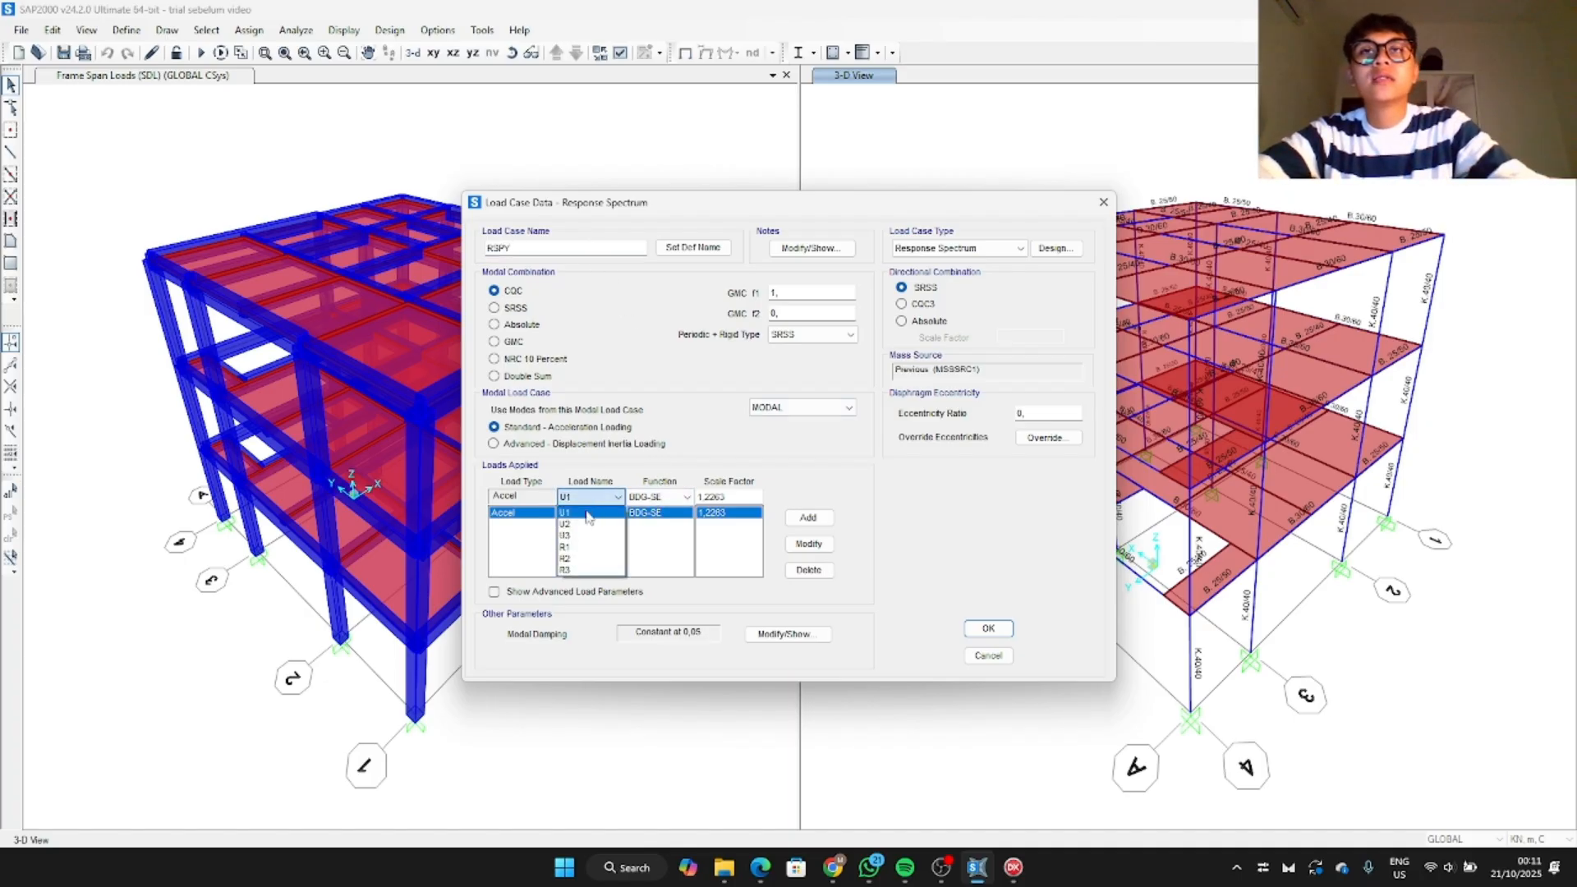
pyautogui.click(591, 524)
pyautogui.click(806, 546)
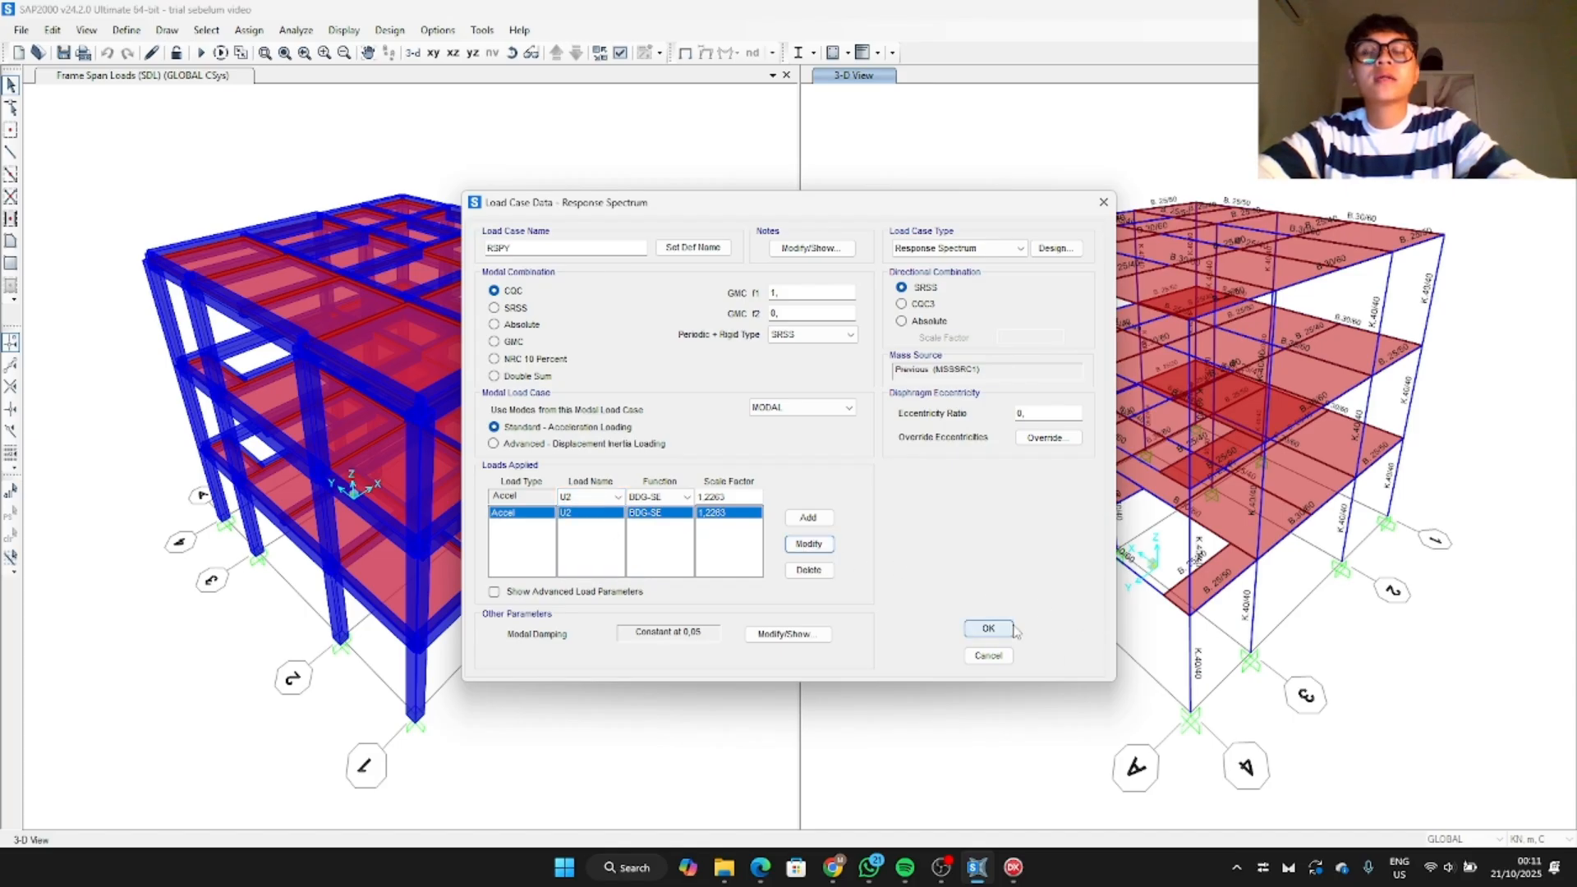
pyautogui.click(989, 624)
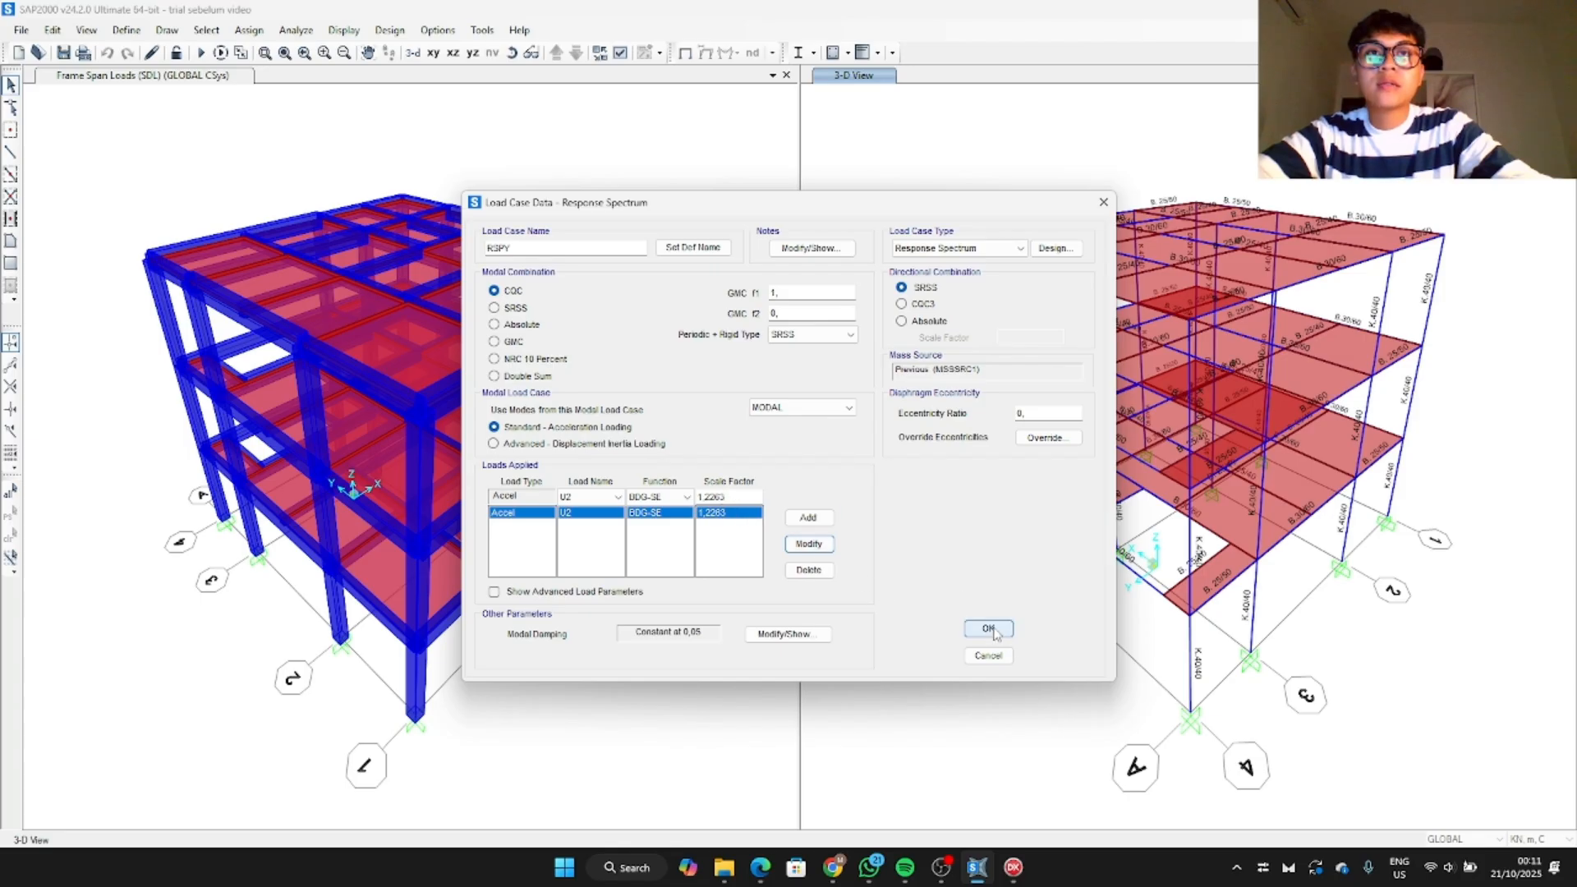
# Step: Set the scale factor of RSPY's U2 load to 9.81*1/8 and accept the load case
pyautogui.doubleClick(743, 496)
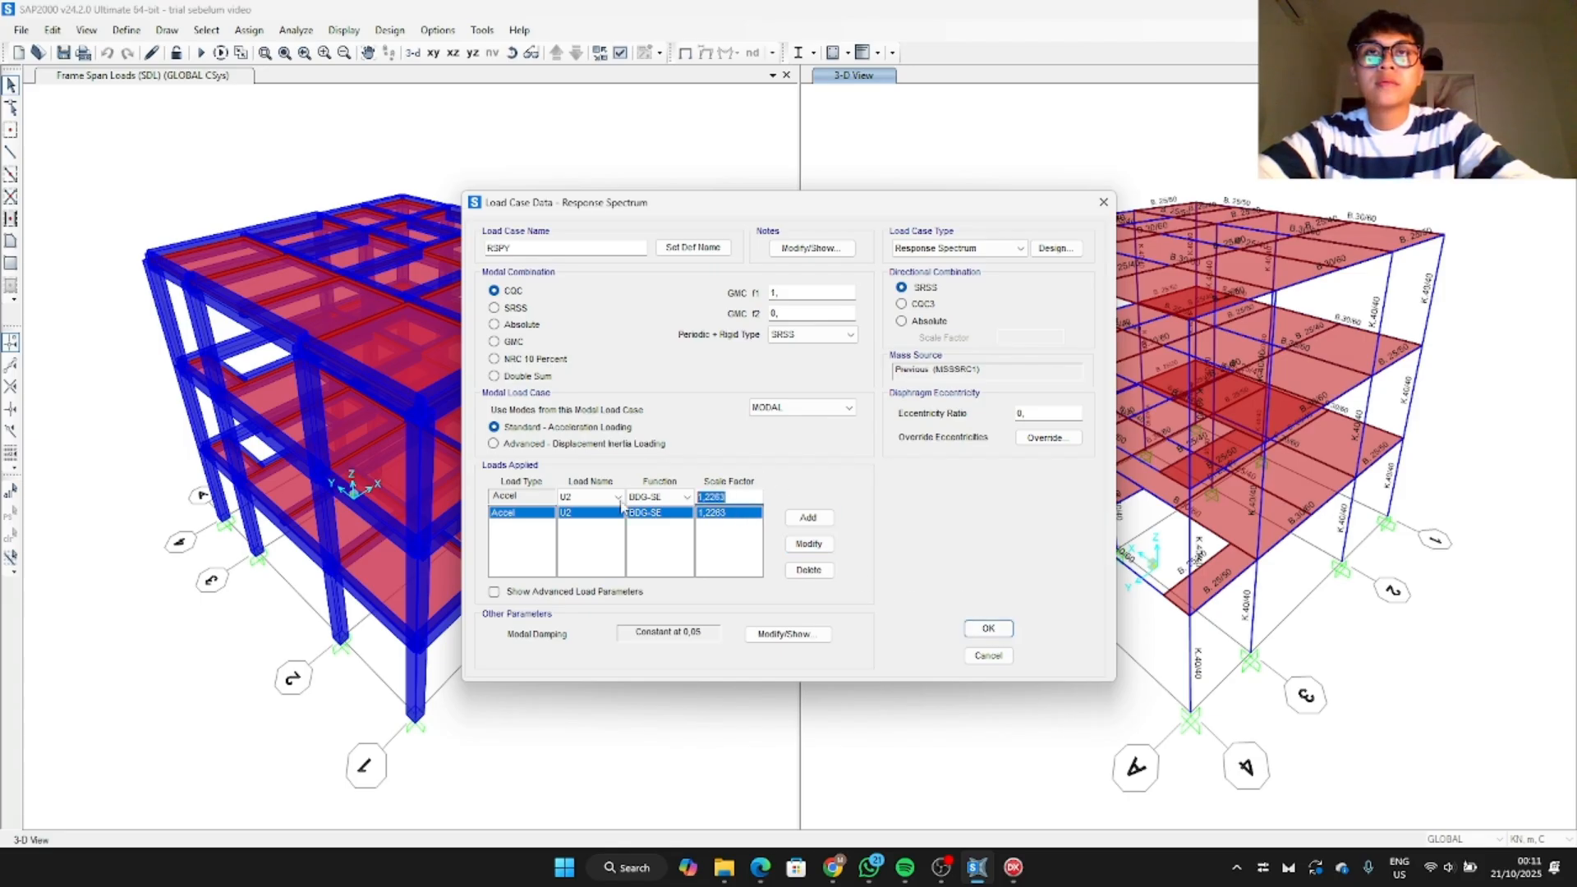
pyautogui.press('BackSpace')
pyautogui.write('9')
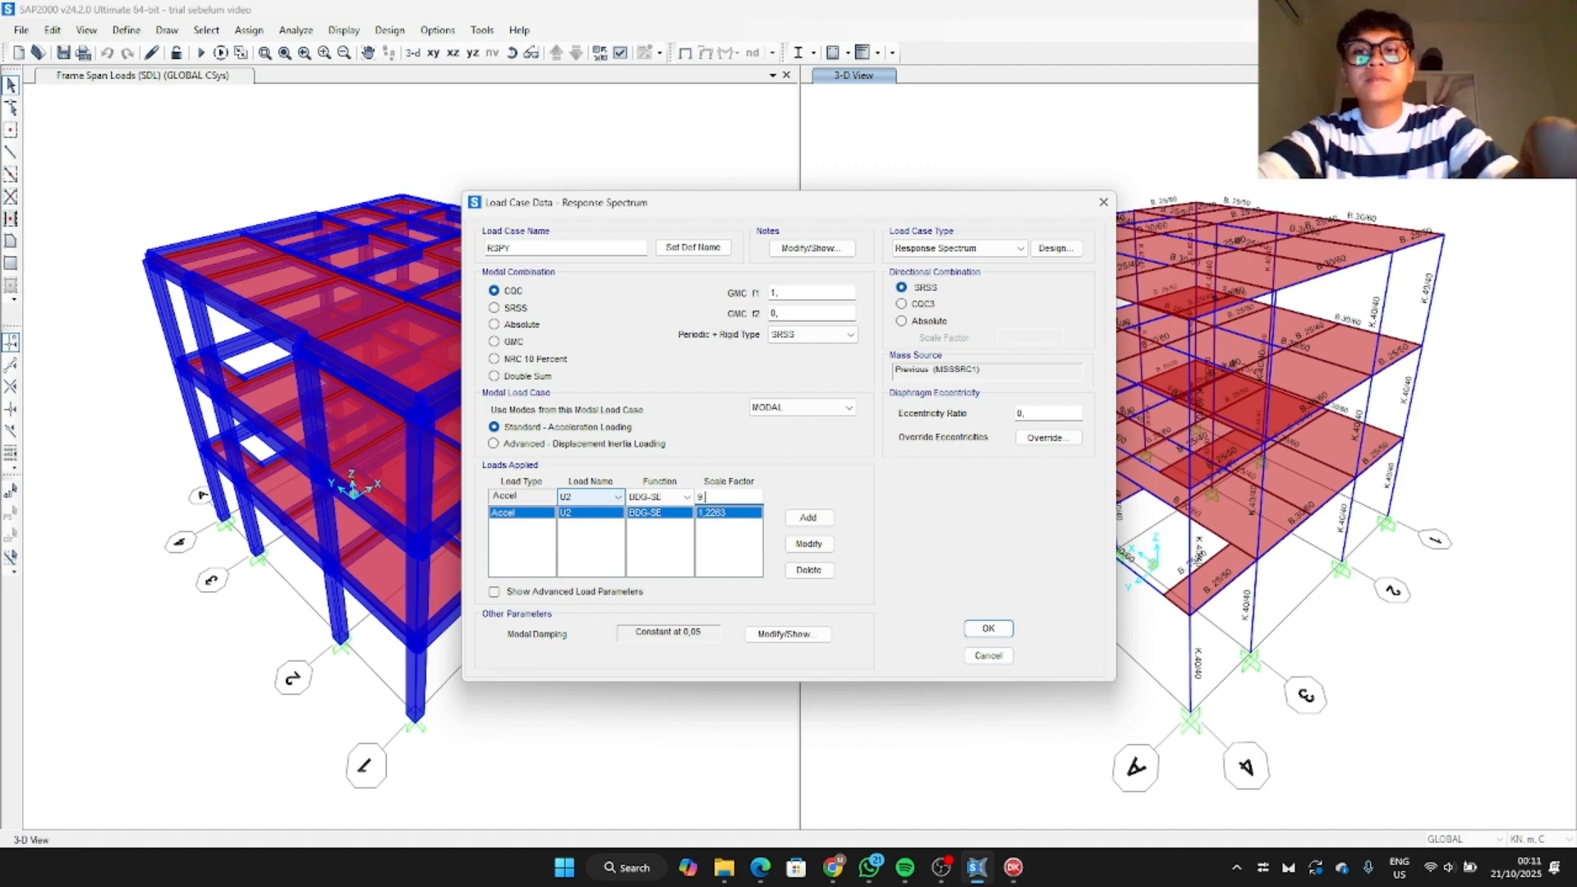
pyautogui.write('.81*1')
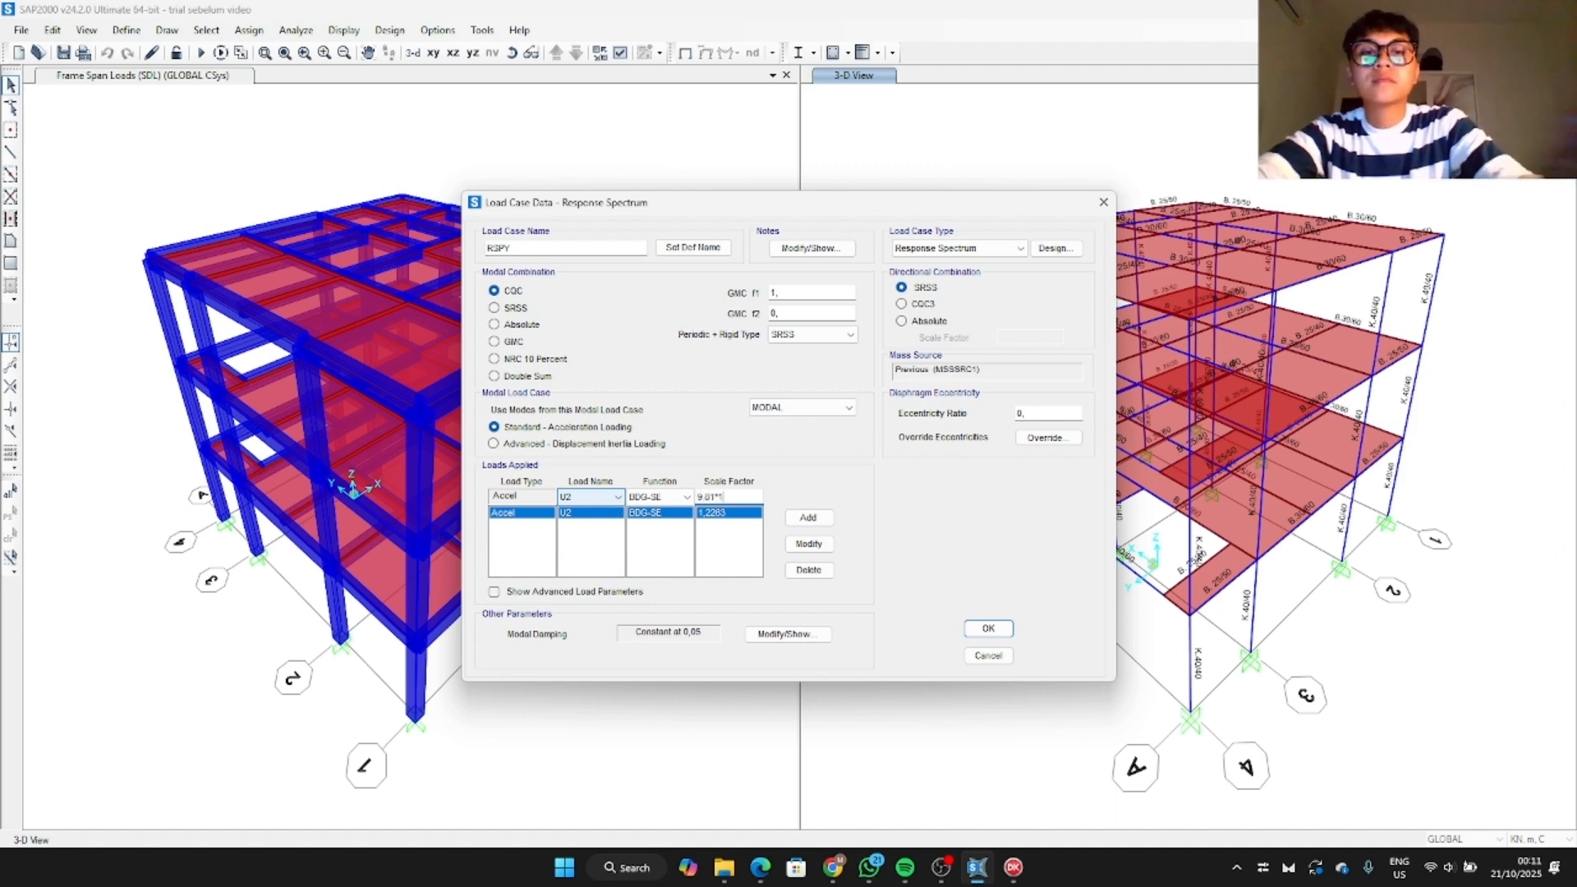
pyautogui.write('/')
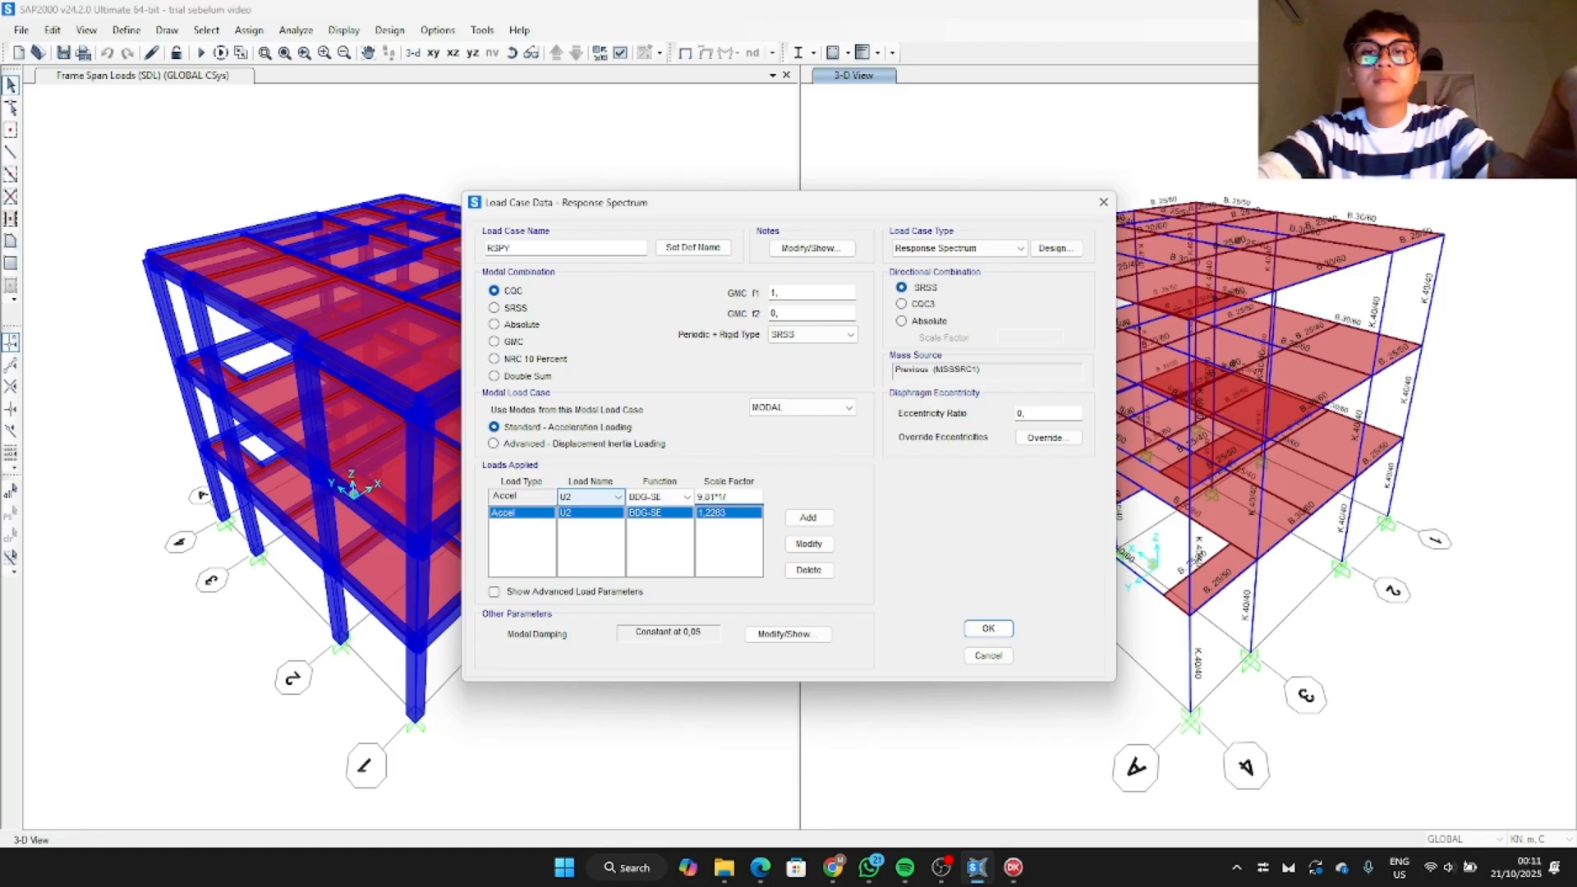
pyautogui.write('8')
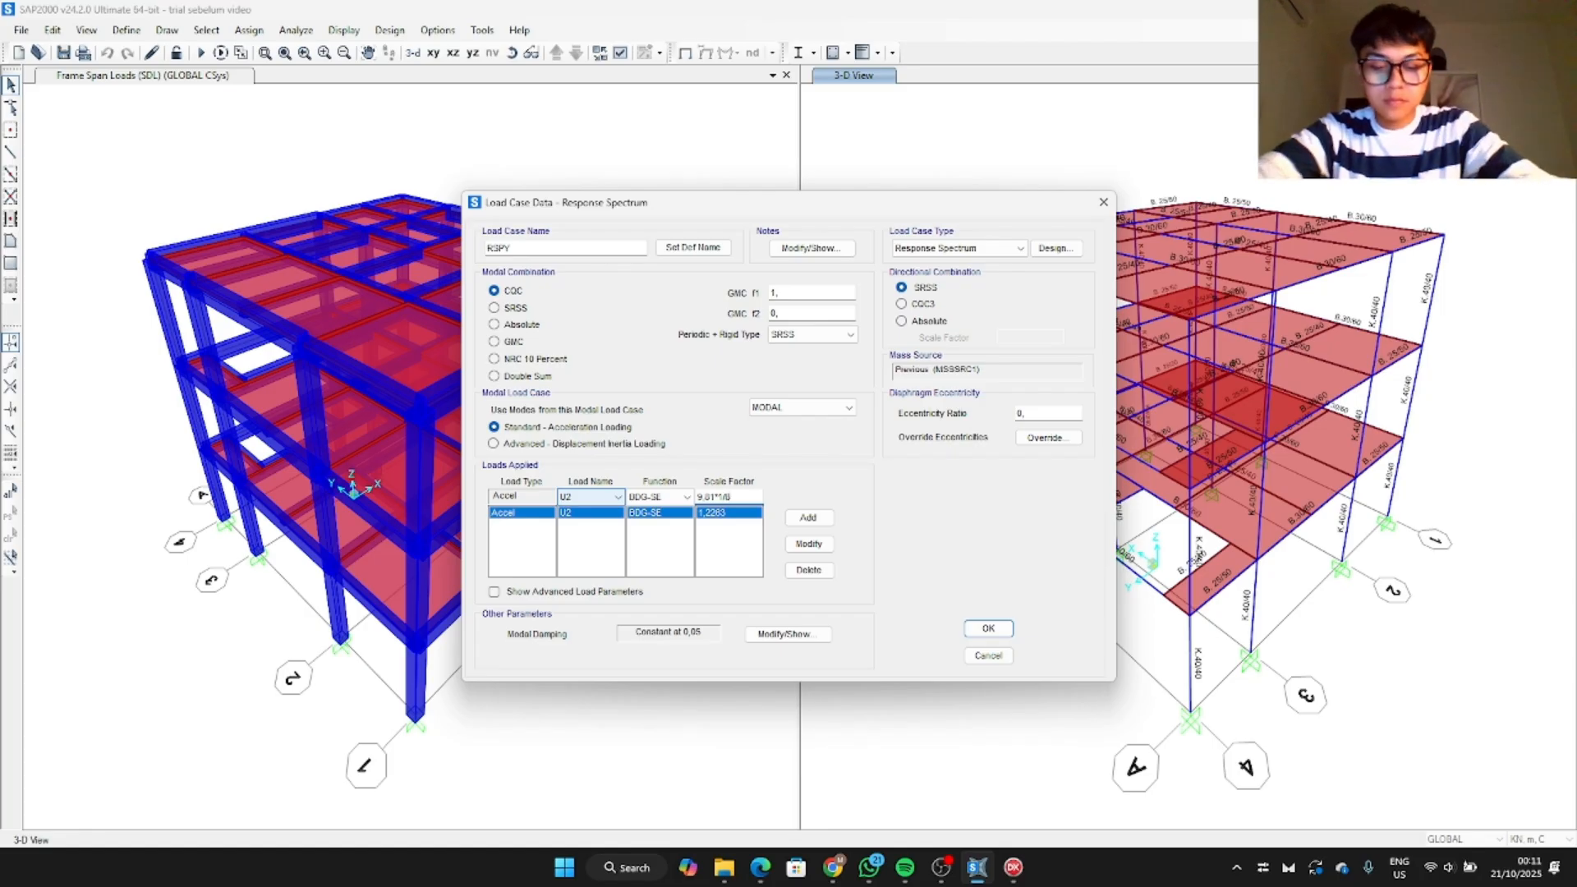
pyautogui.press('Return')
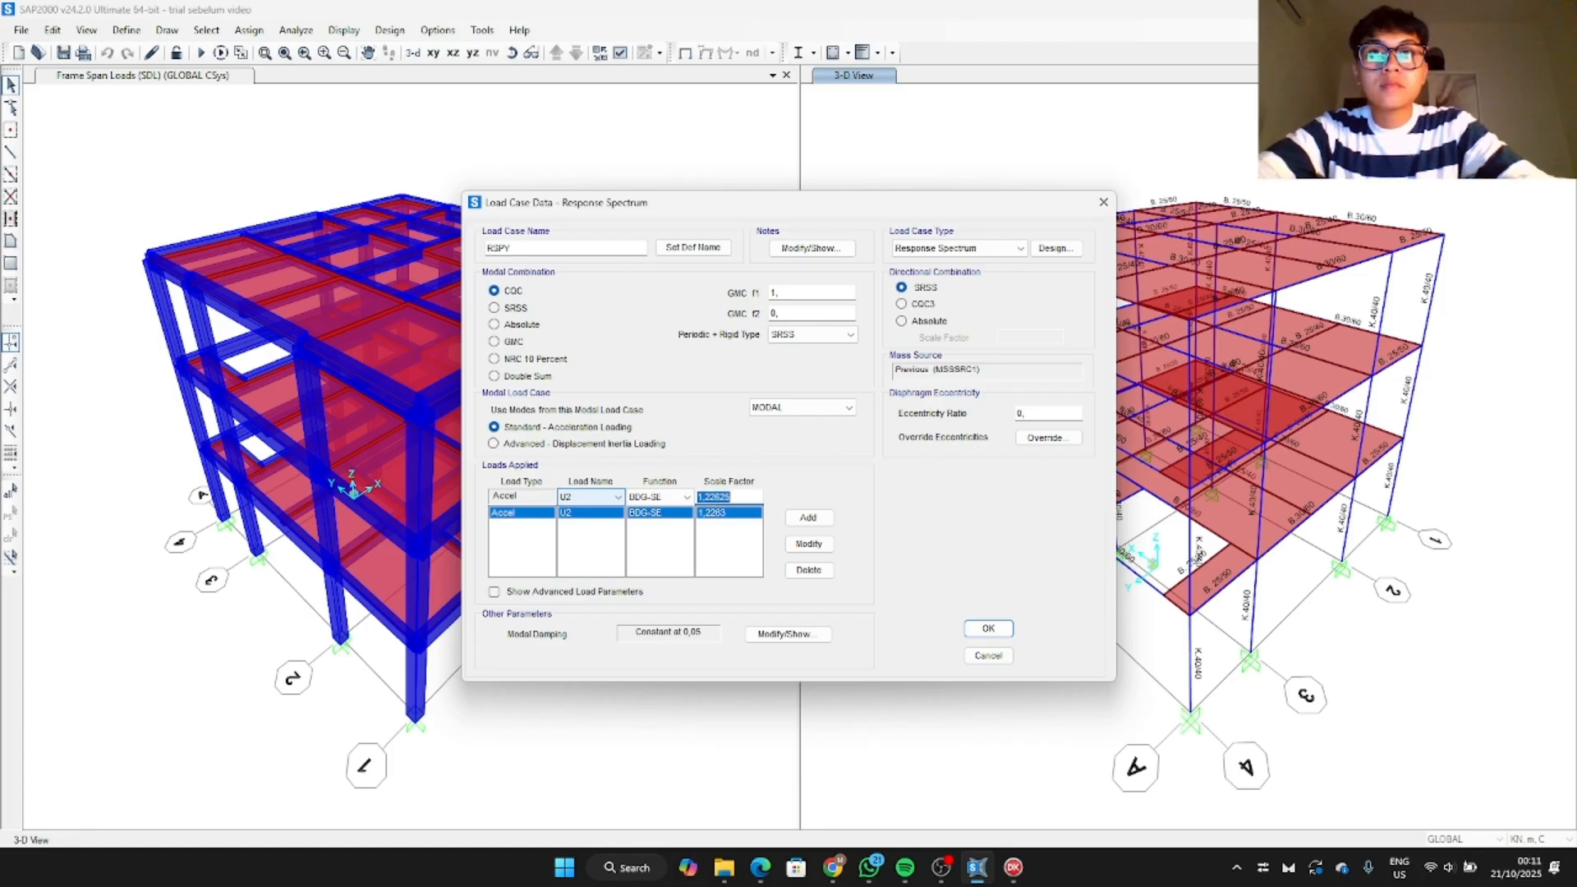
pyautogui.click(817, 548)
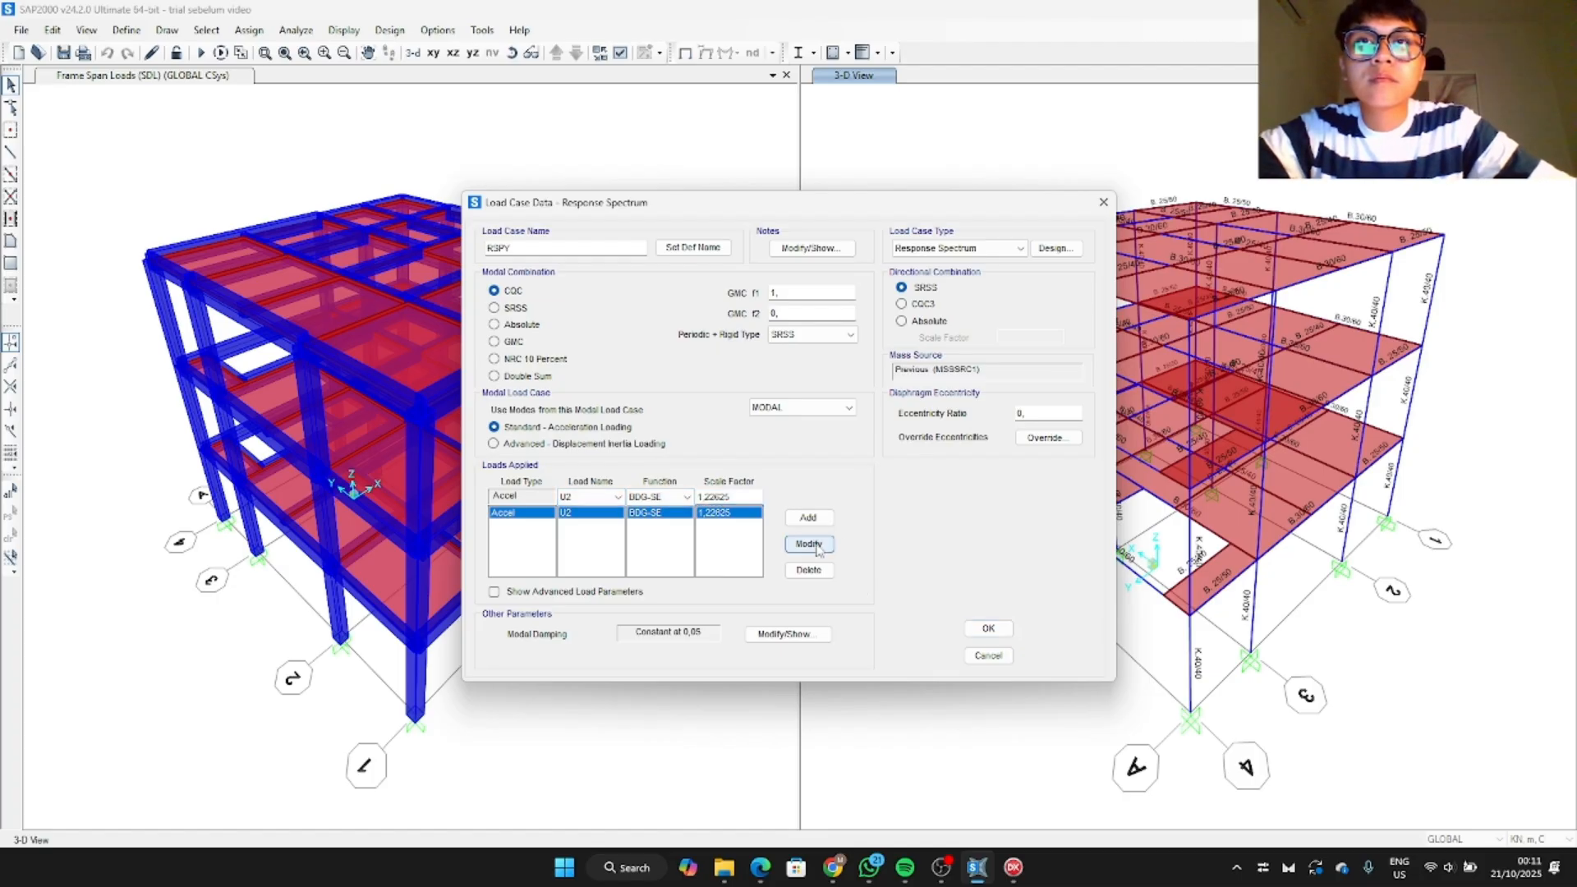
pyautogui.click(988, 625)
# Step: Reopen the RSPX load case, set its U1 load's scale factor to 9.81*1/8 again, and accept it
pyautogui.press('Up')
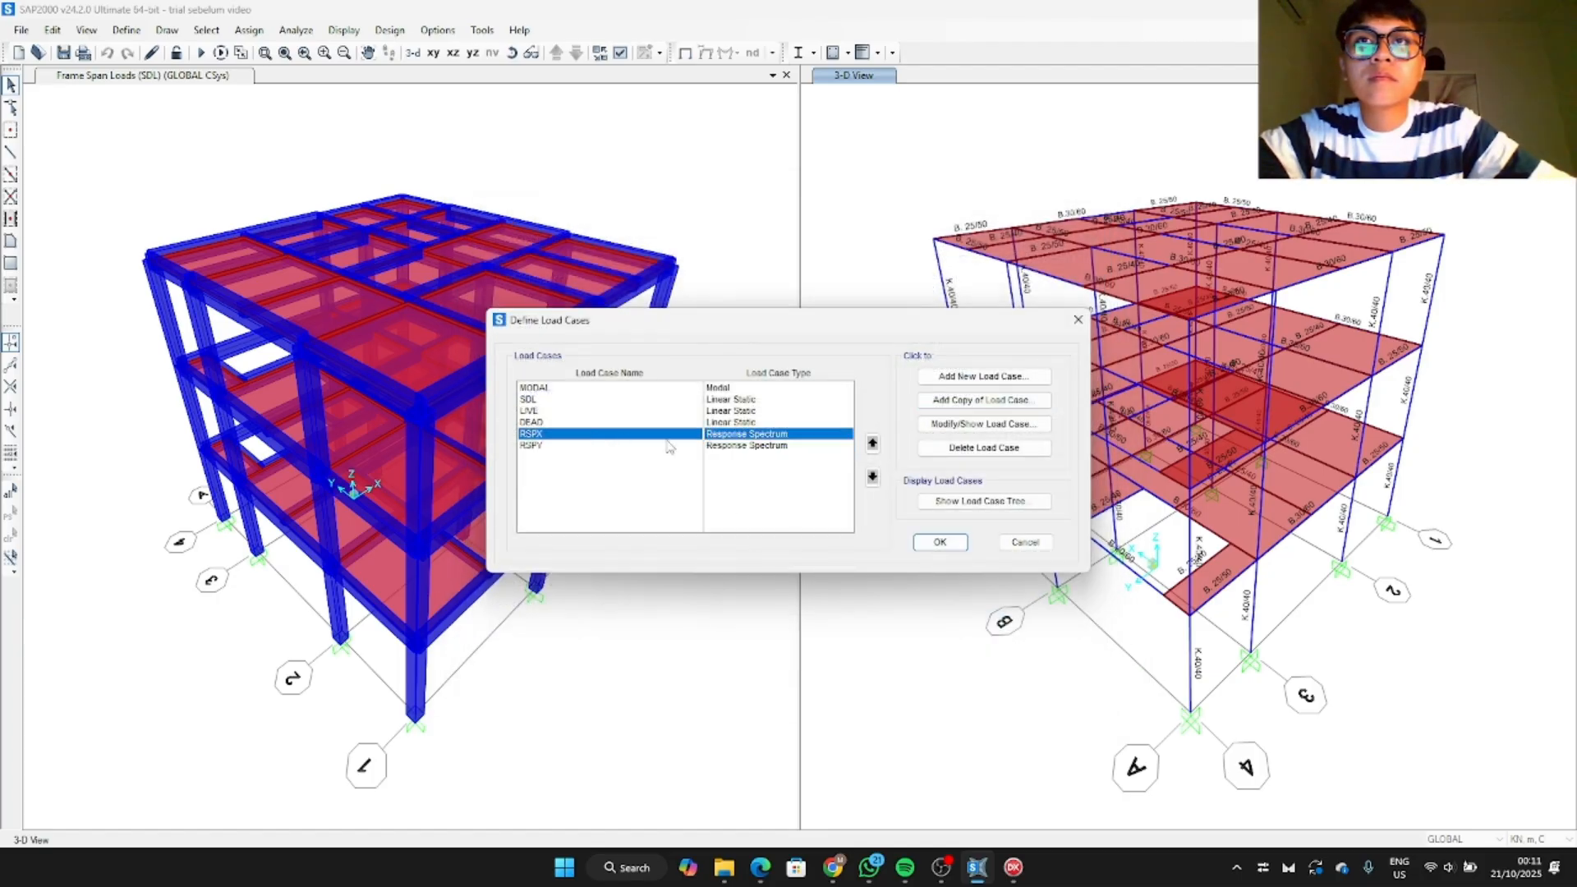
pyautogui.click(966, 424)
pyautogui.click(632, 511)
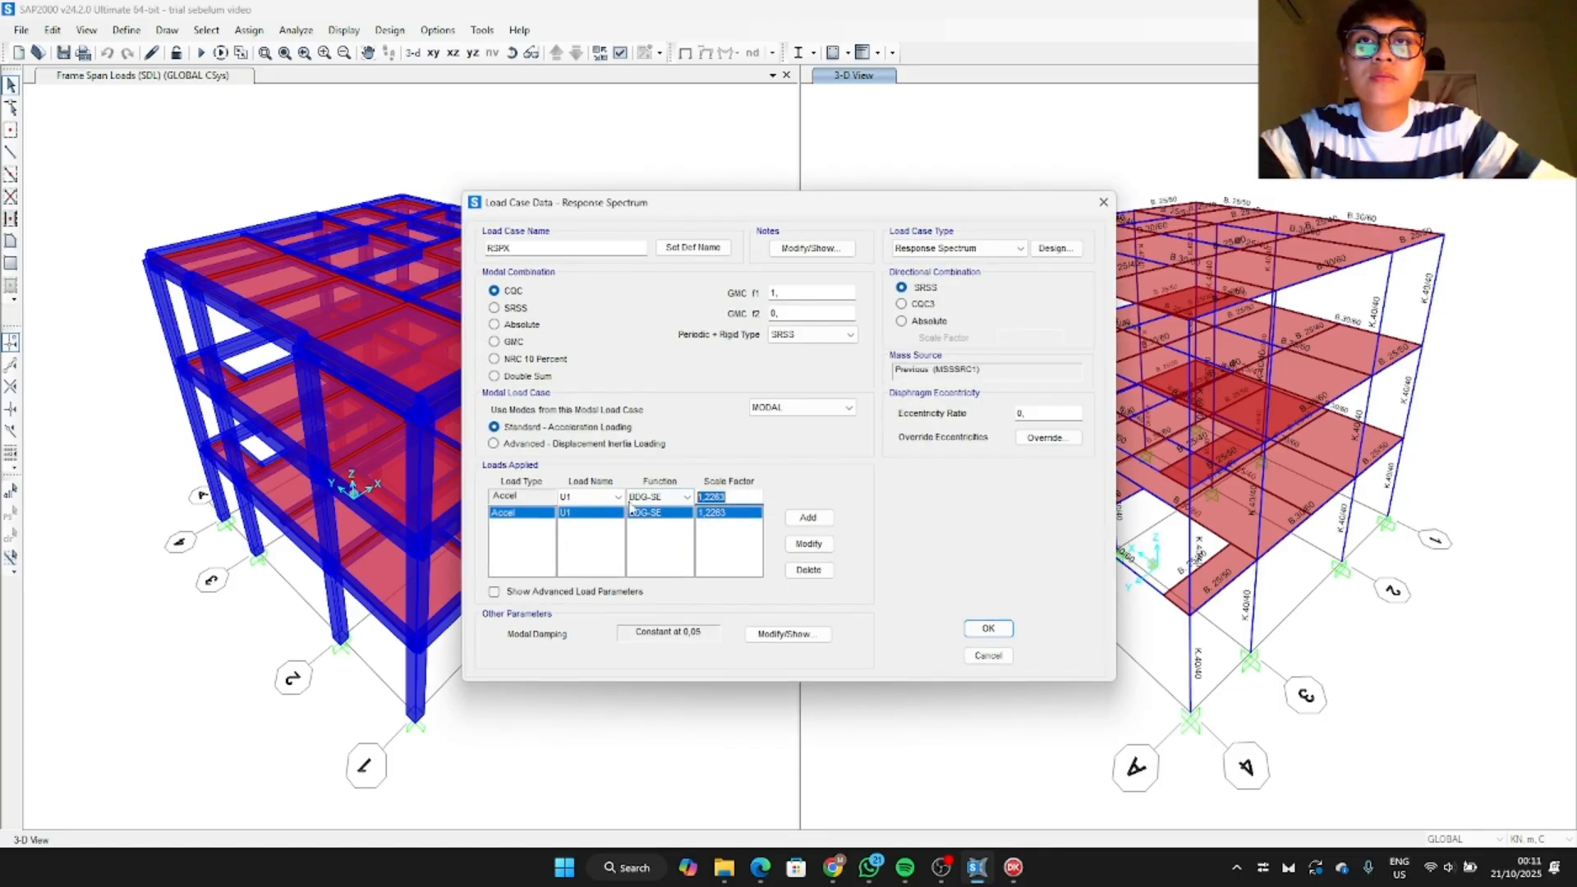
pyautogui.write('9.81*1')
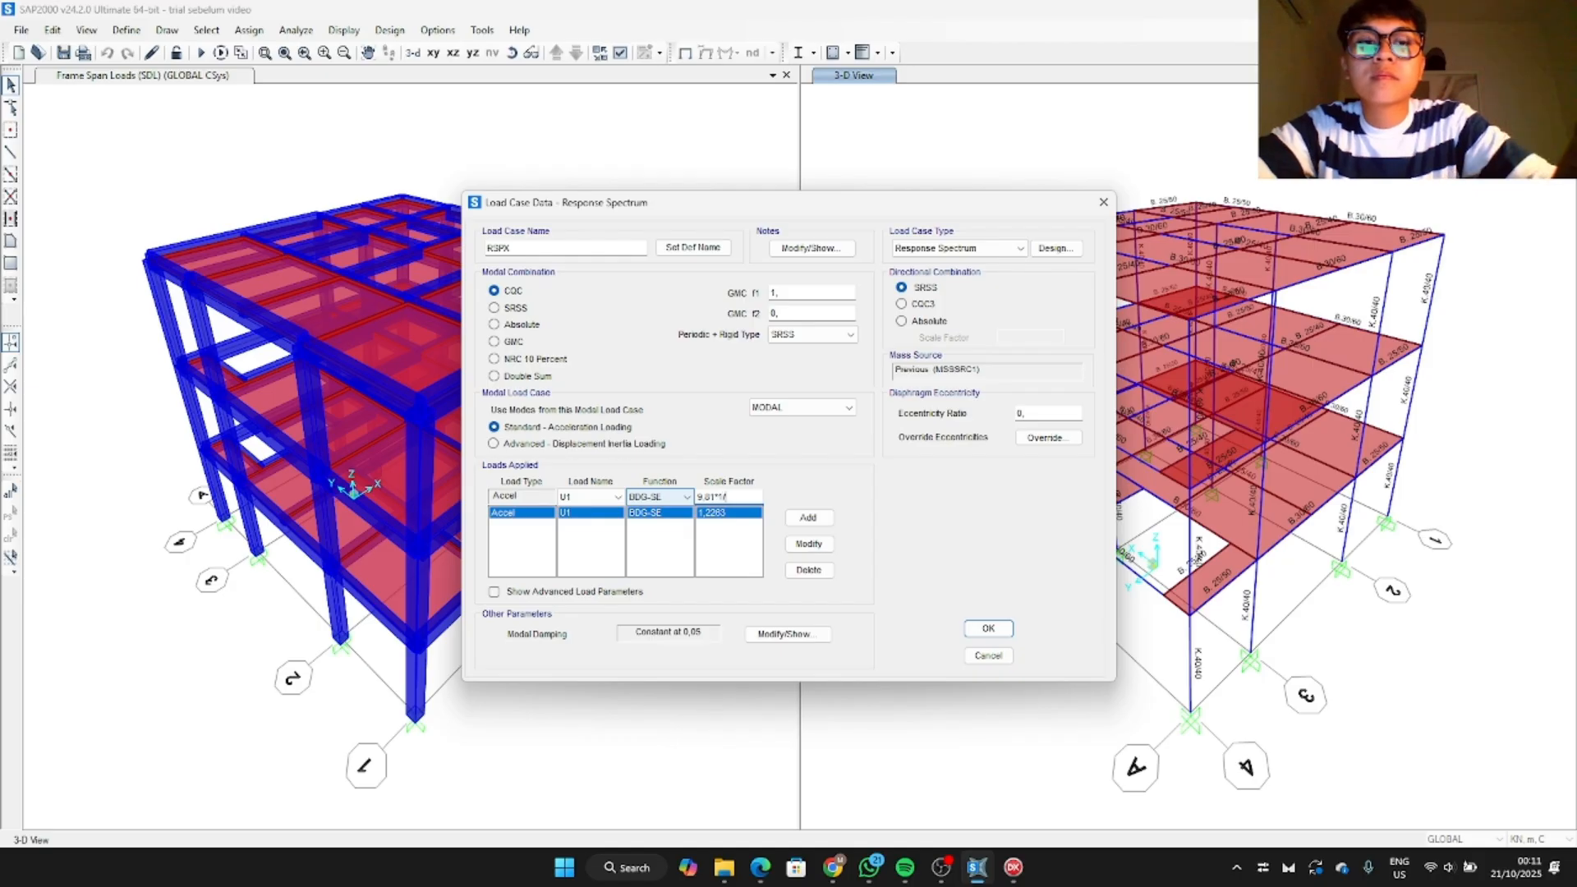
pyautogui.write('/8')
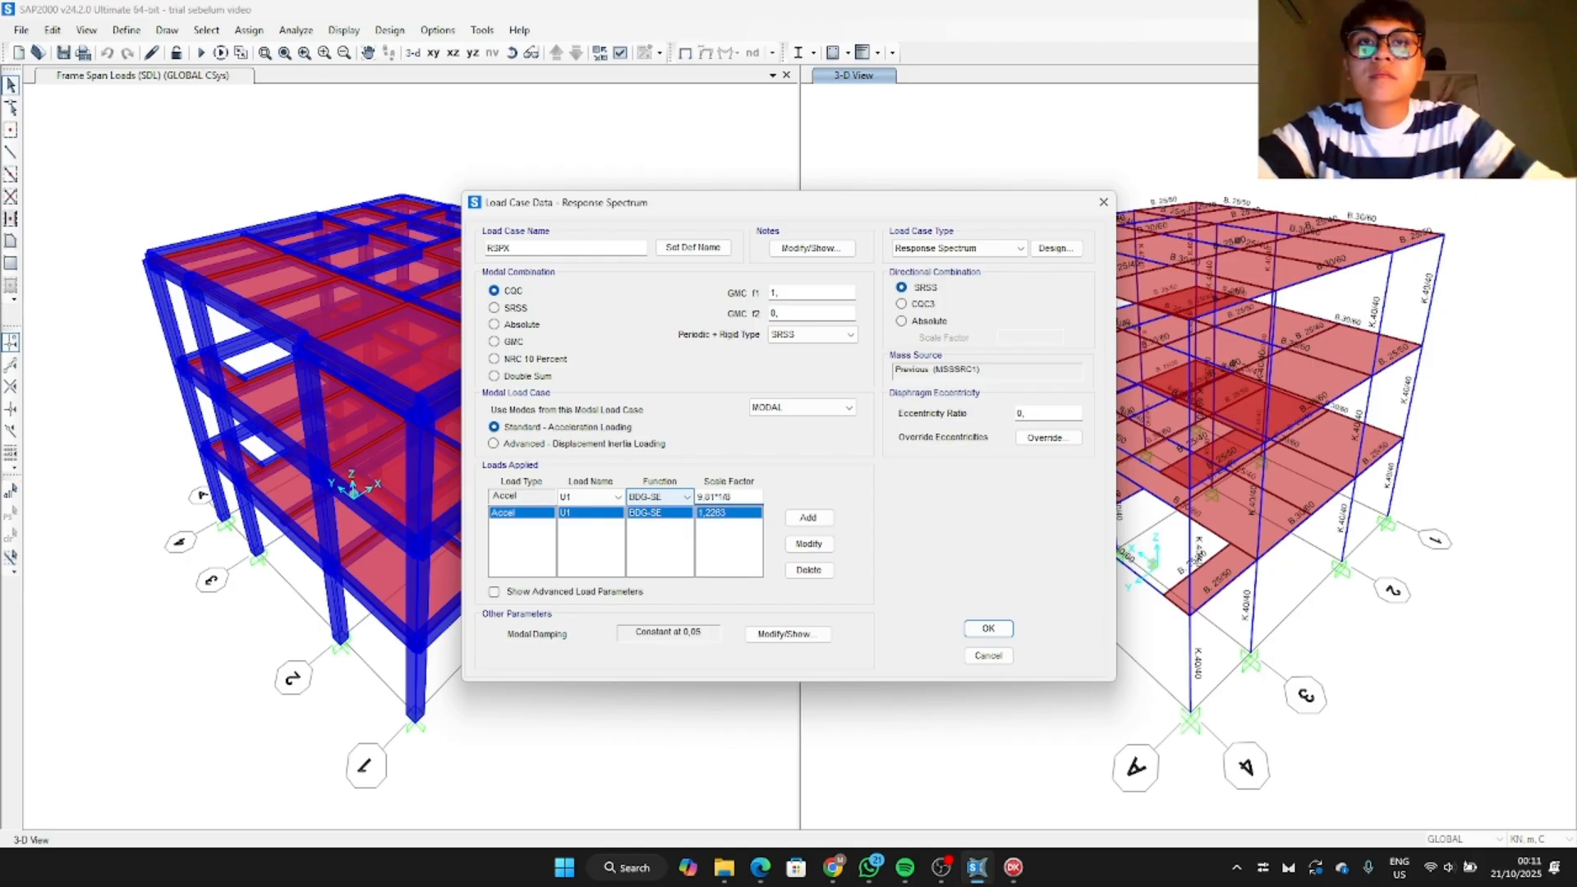
pyautogui.click(809, 543)
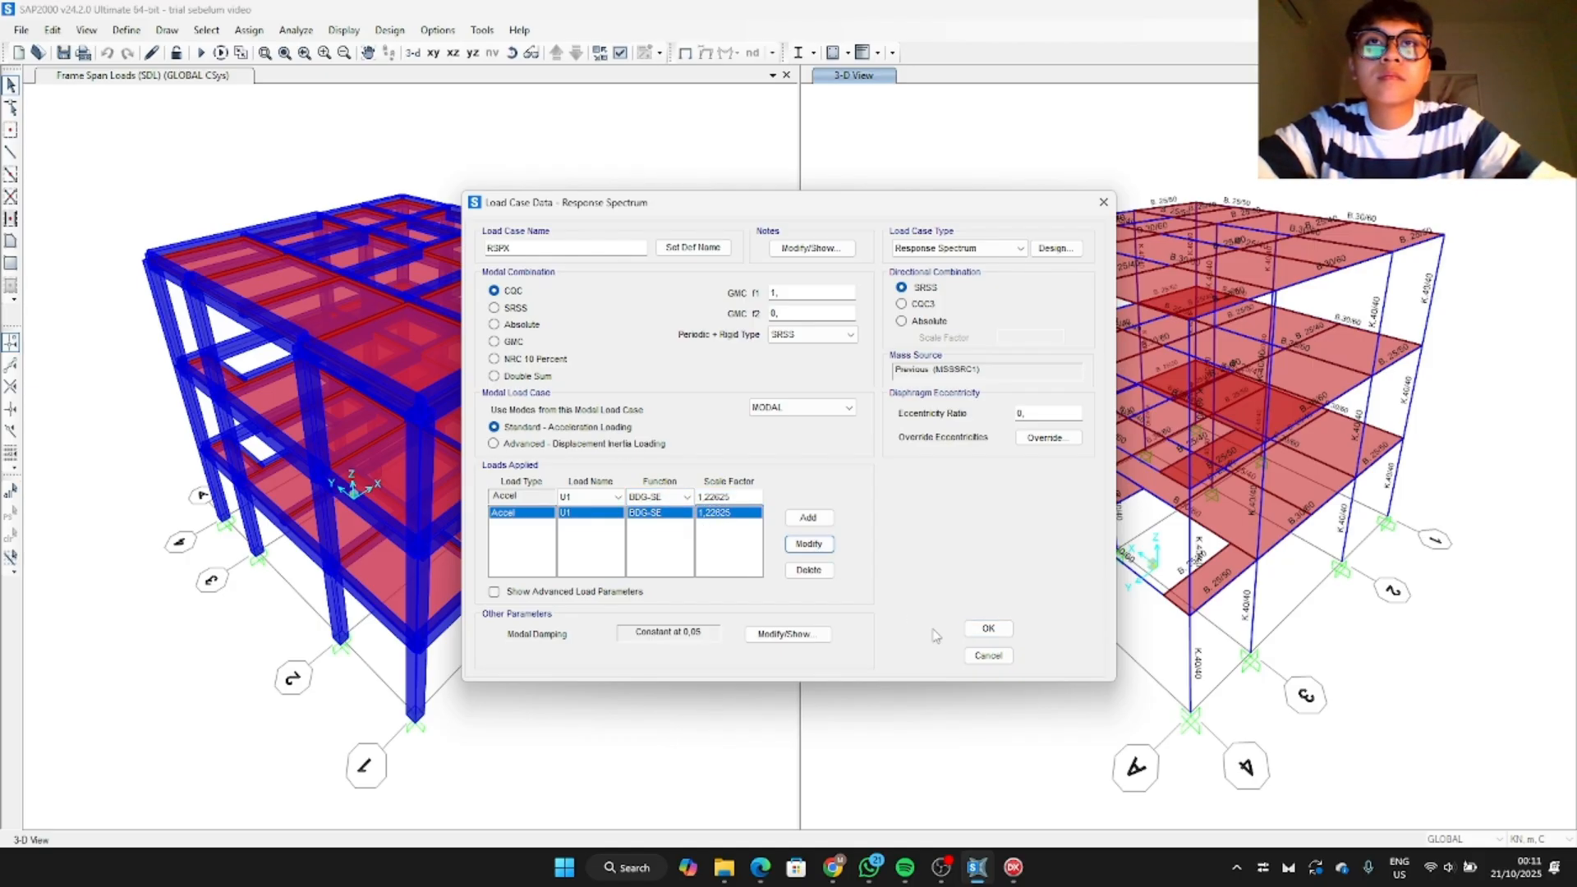
pyautogui.click(986, 630)
pyautogui.click(604, 445)
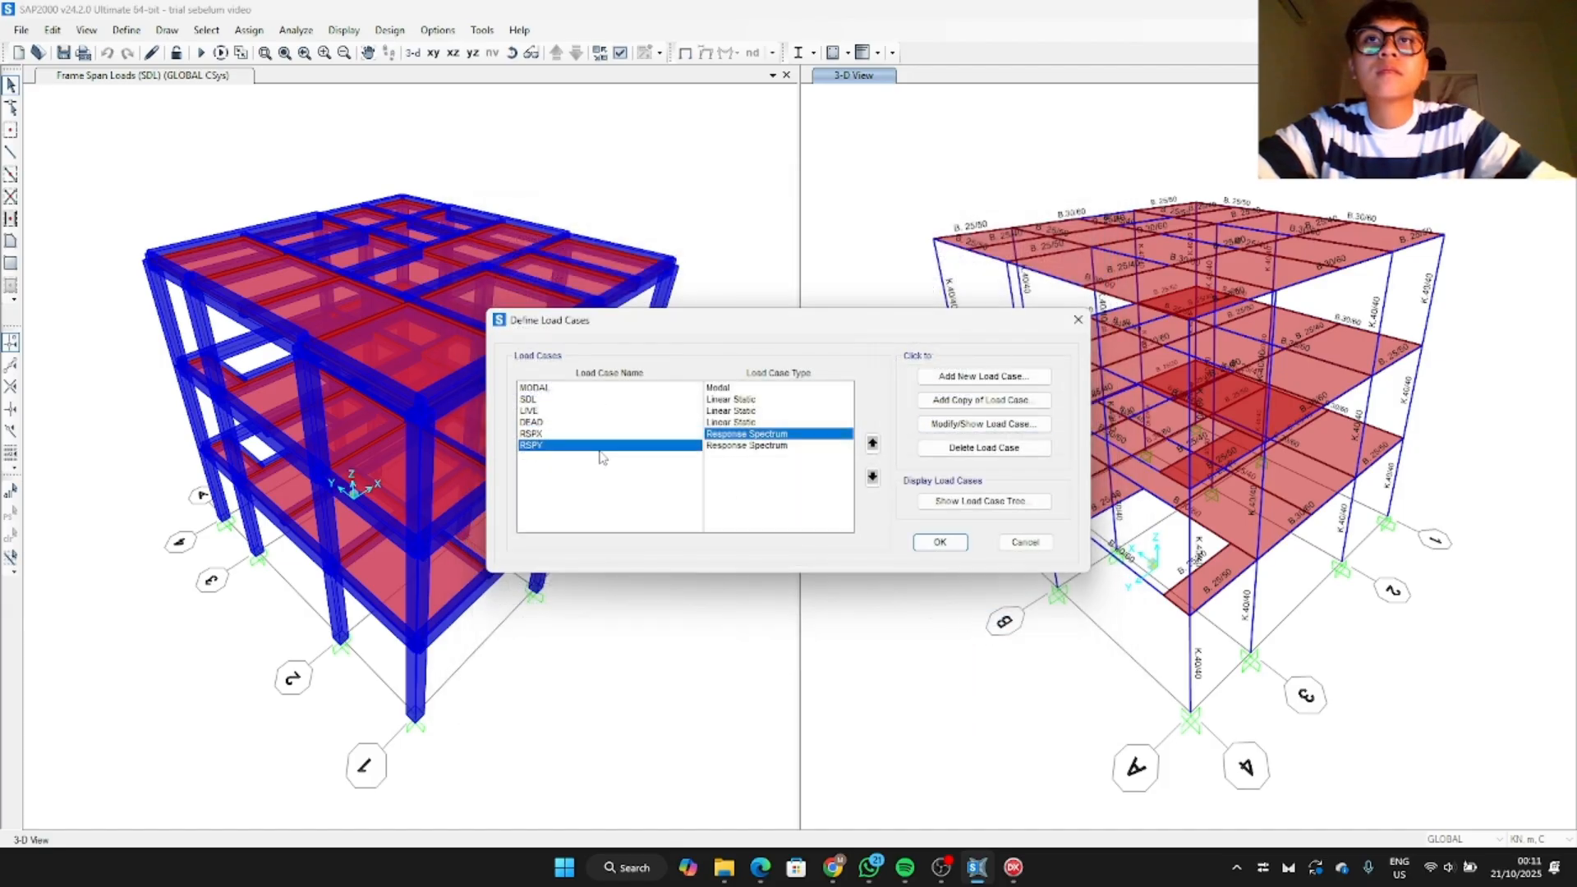
# Step: Review the load settings of the RSPY and RSPX response spectrum cases and accept the load case definitions
pyautogui.click(983, 424)
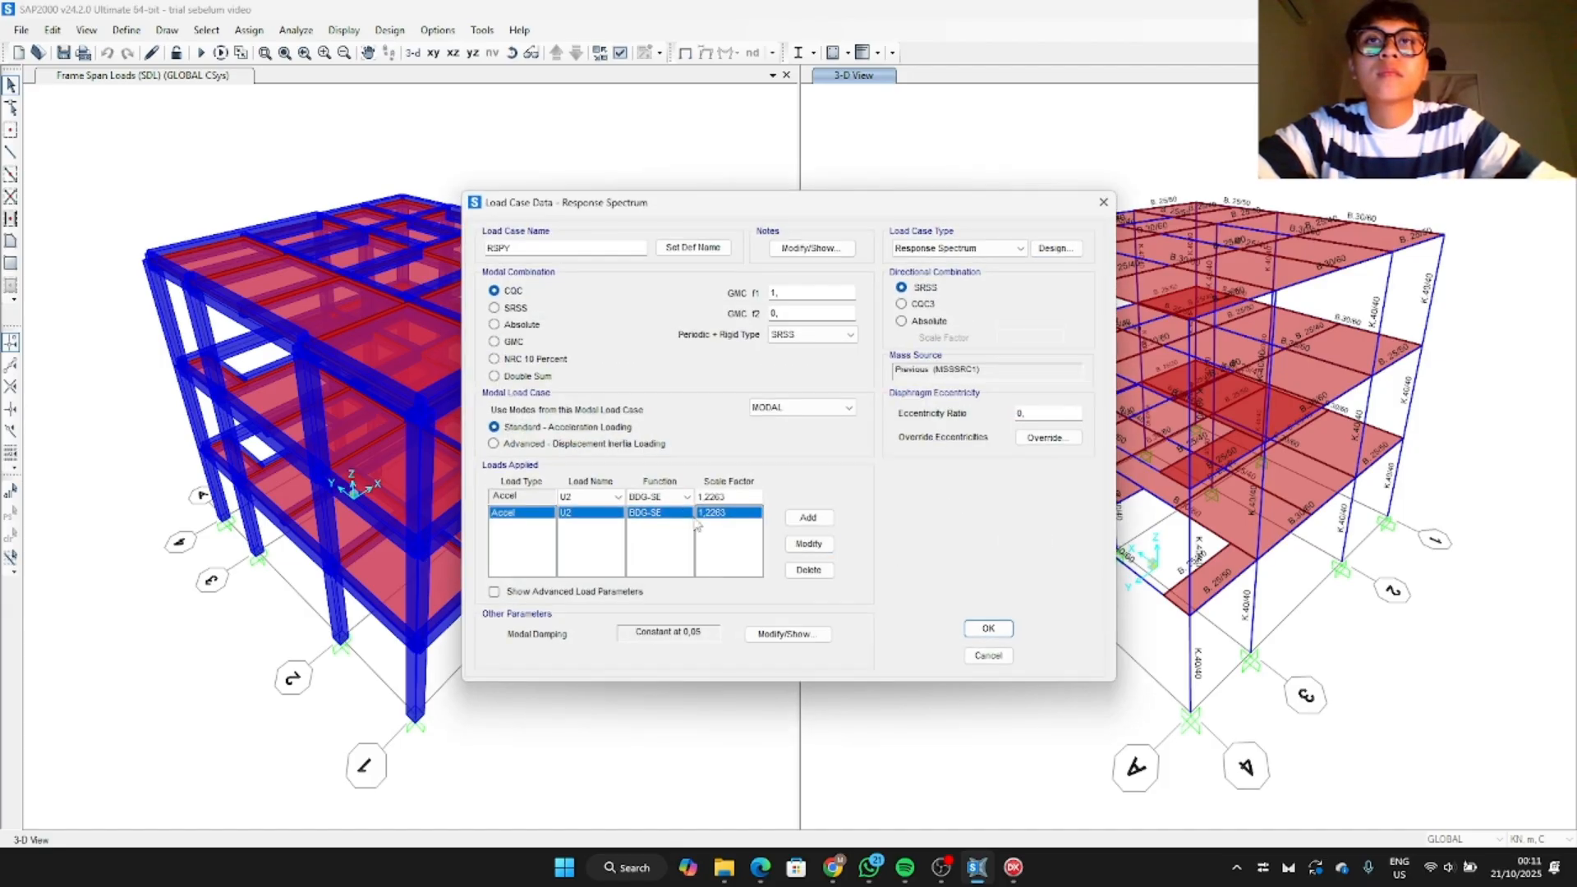
pyautogui.click(1103, 202)
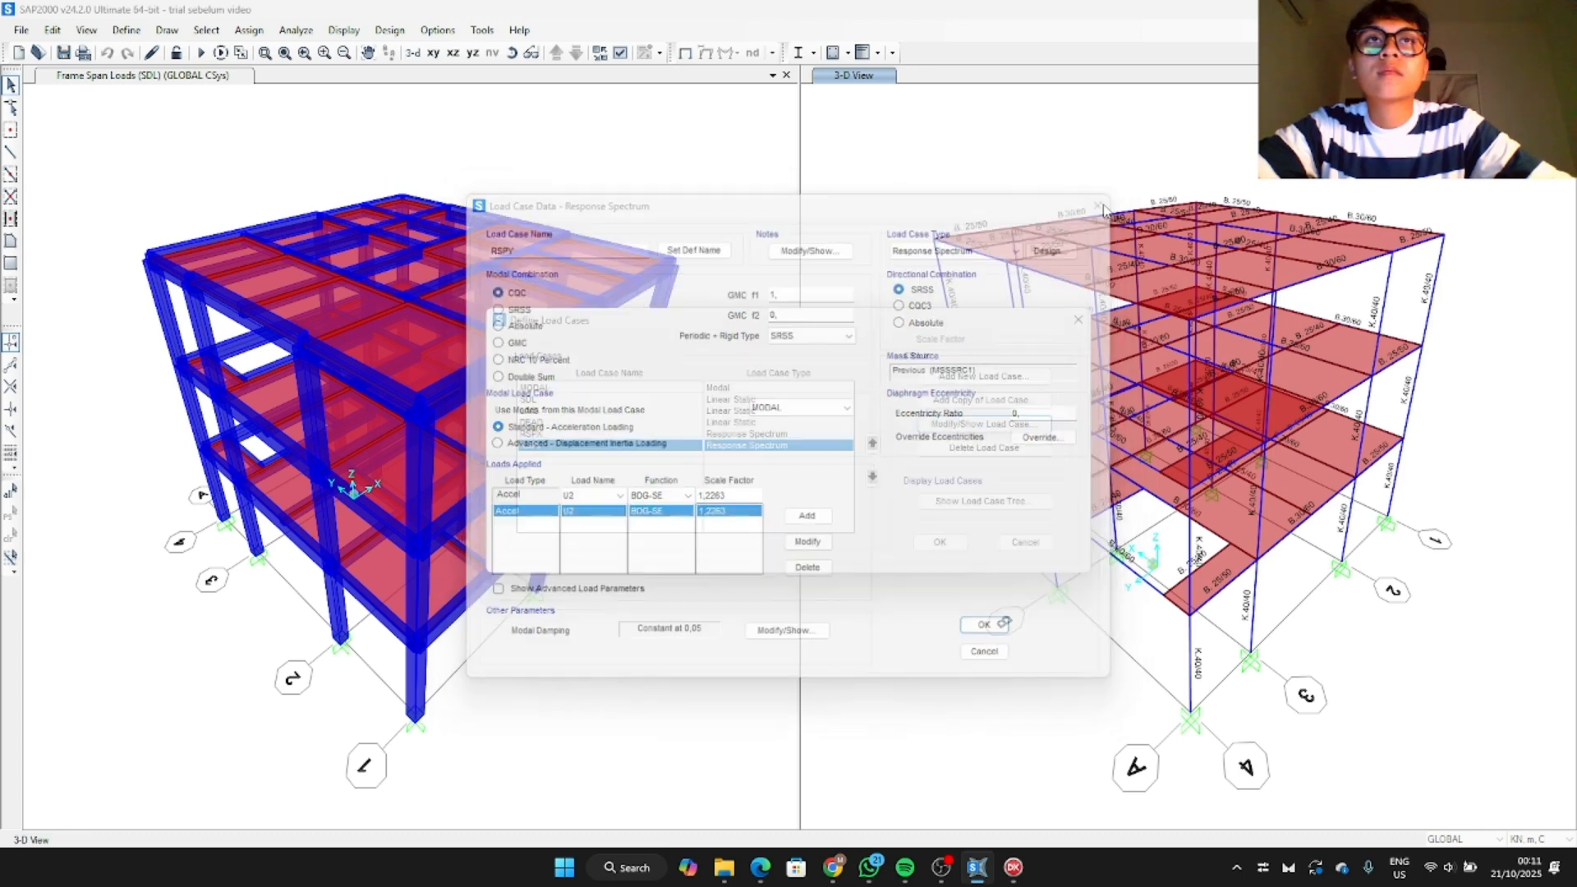
pyautogui.click(756, 422)
pyautogui.click(744, 434)
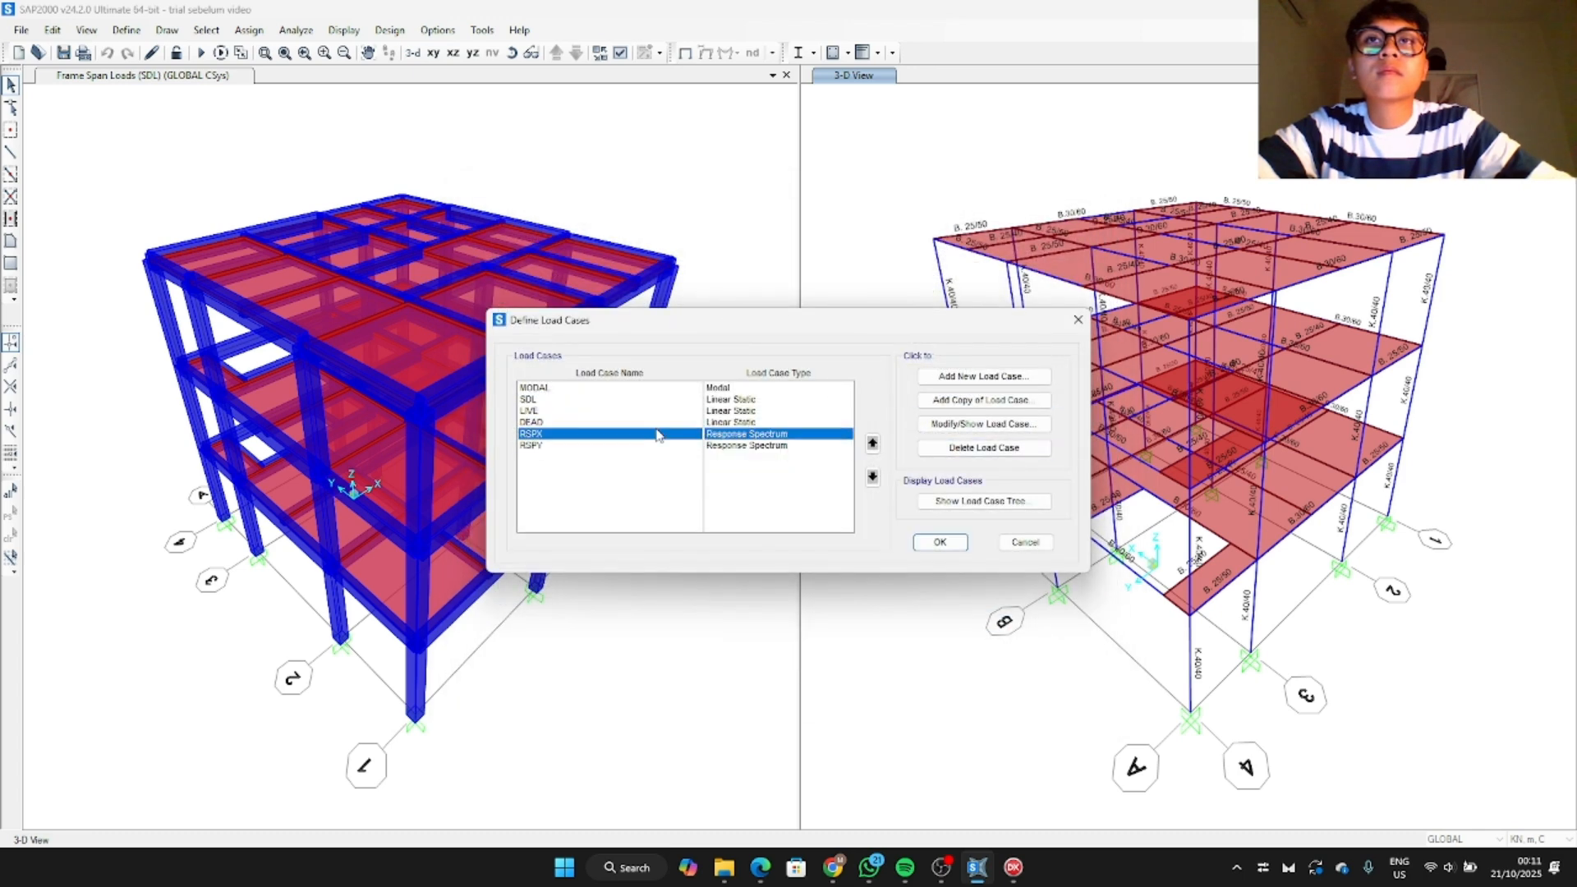
pyautogui.click(973, 424)
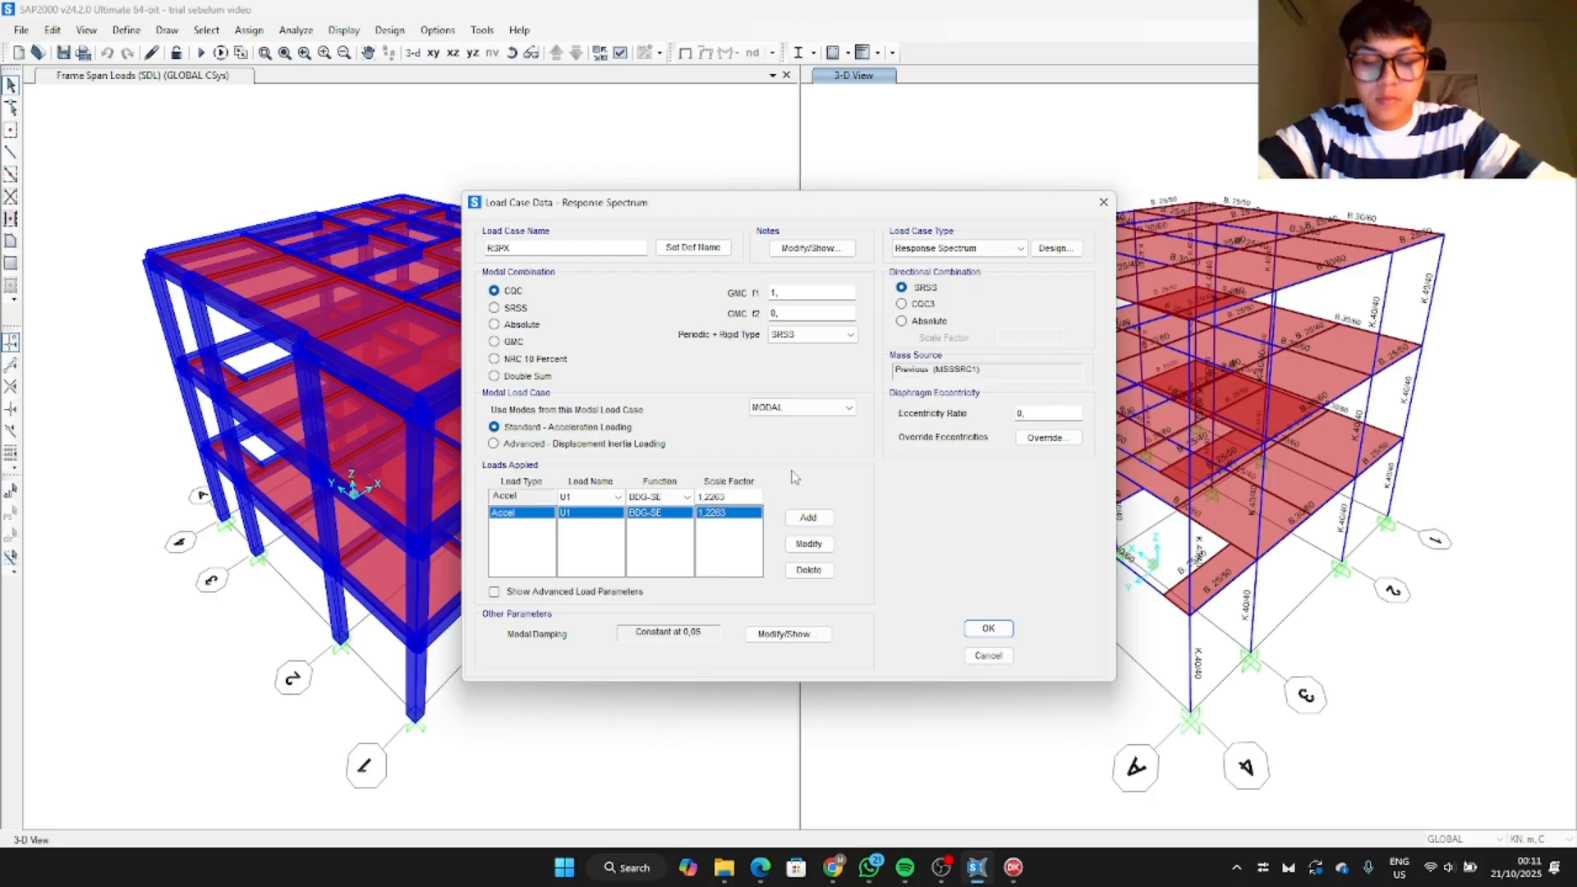
pyautogui.click(987, 628)
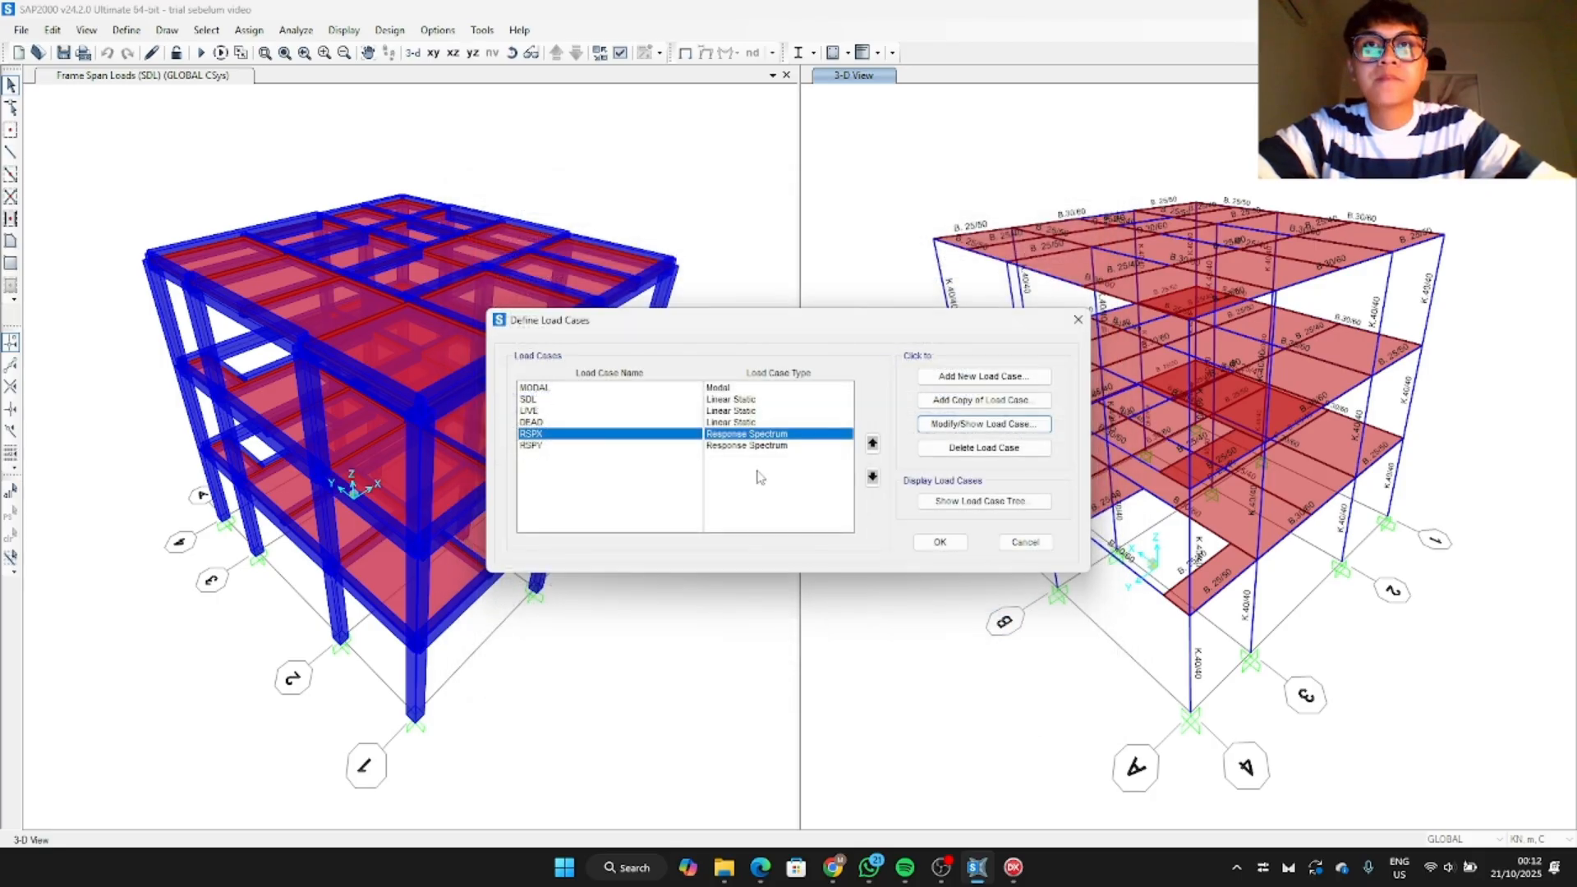
pyautogui.click(568, 444)
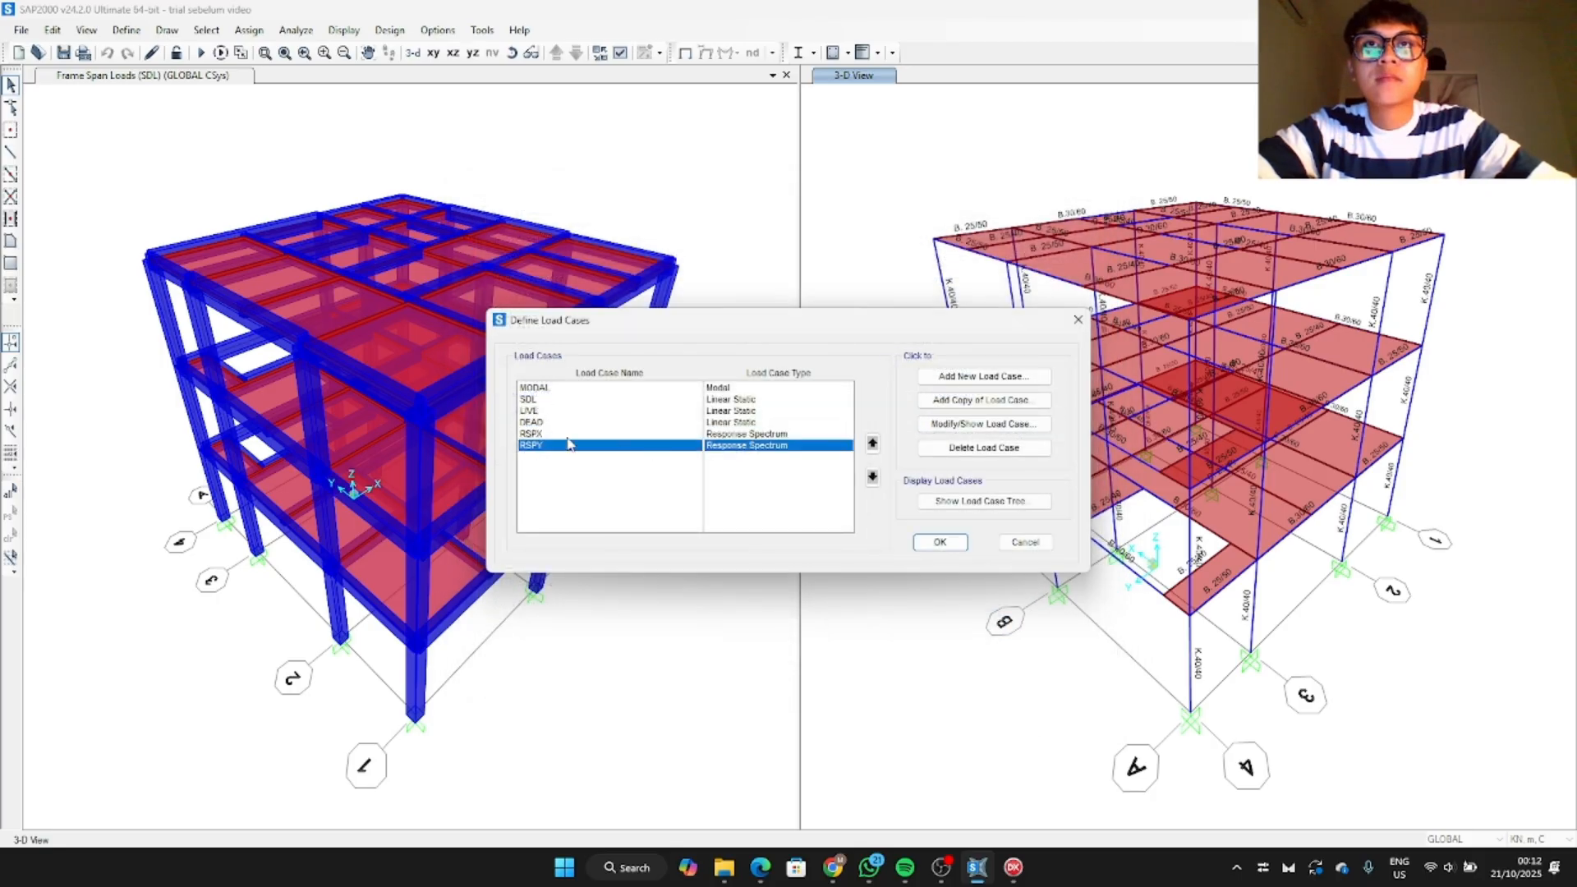
pyautogui.click(941, 542)
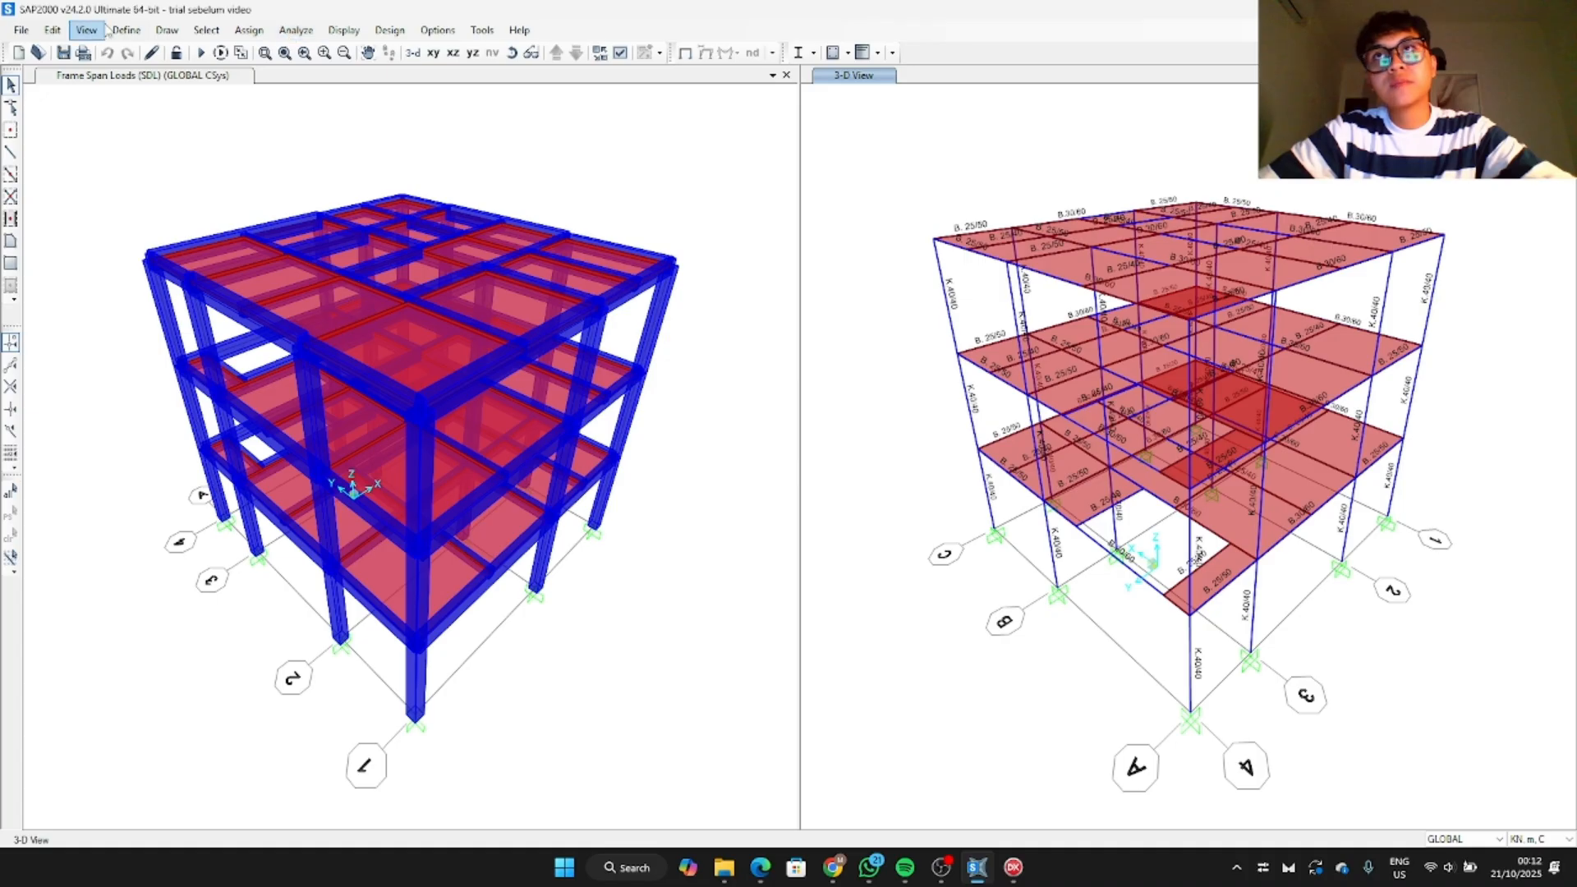
# Step: Edit the MSSSRC1 mass source and add the DEAD load pattern with a multiplier of 1
pyautogui.click(127, 30)
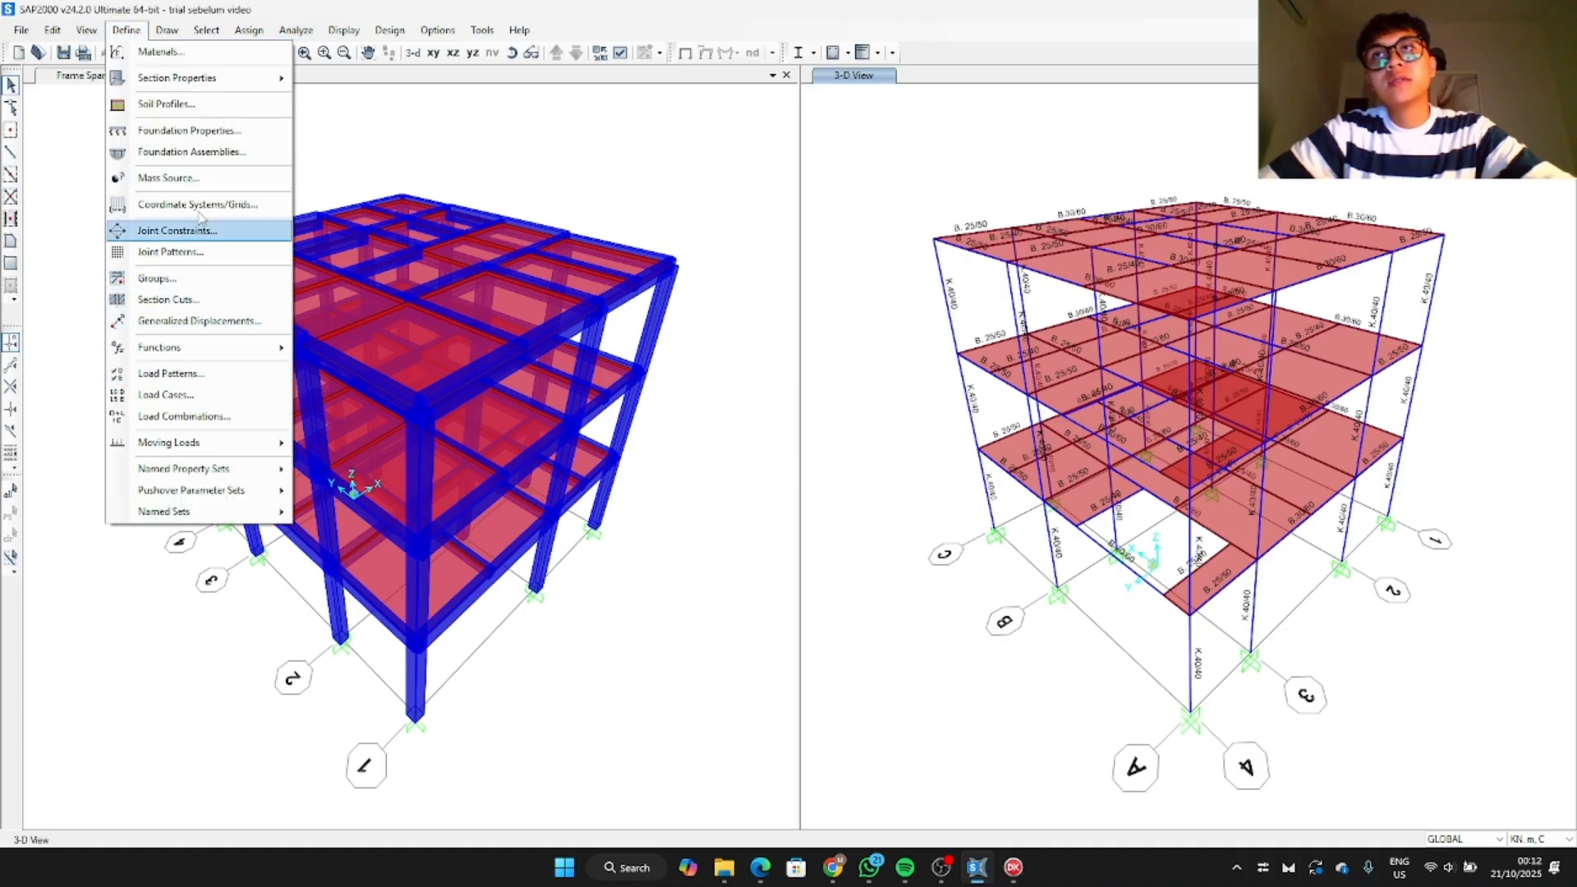
pyautogui.click(200, 177)
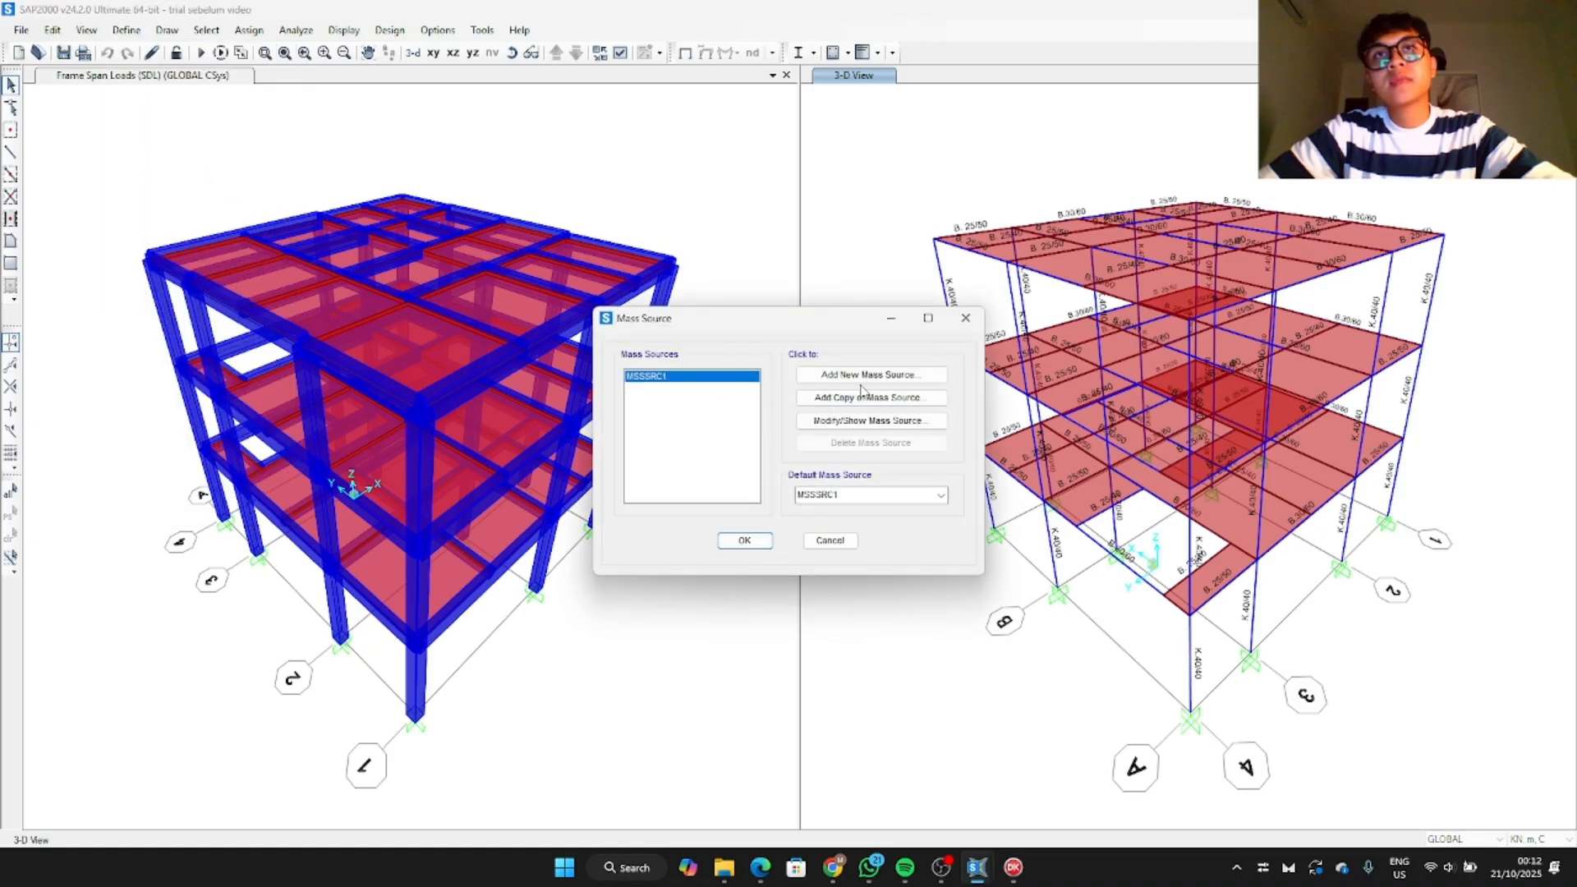
pyautogui.click(873, 420)
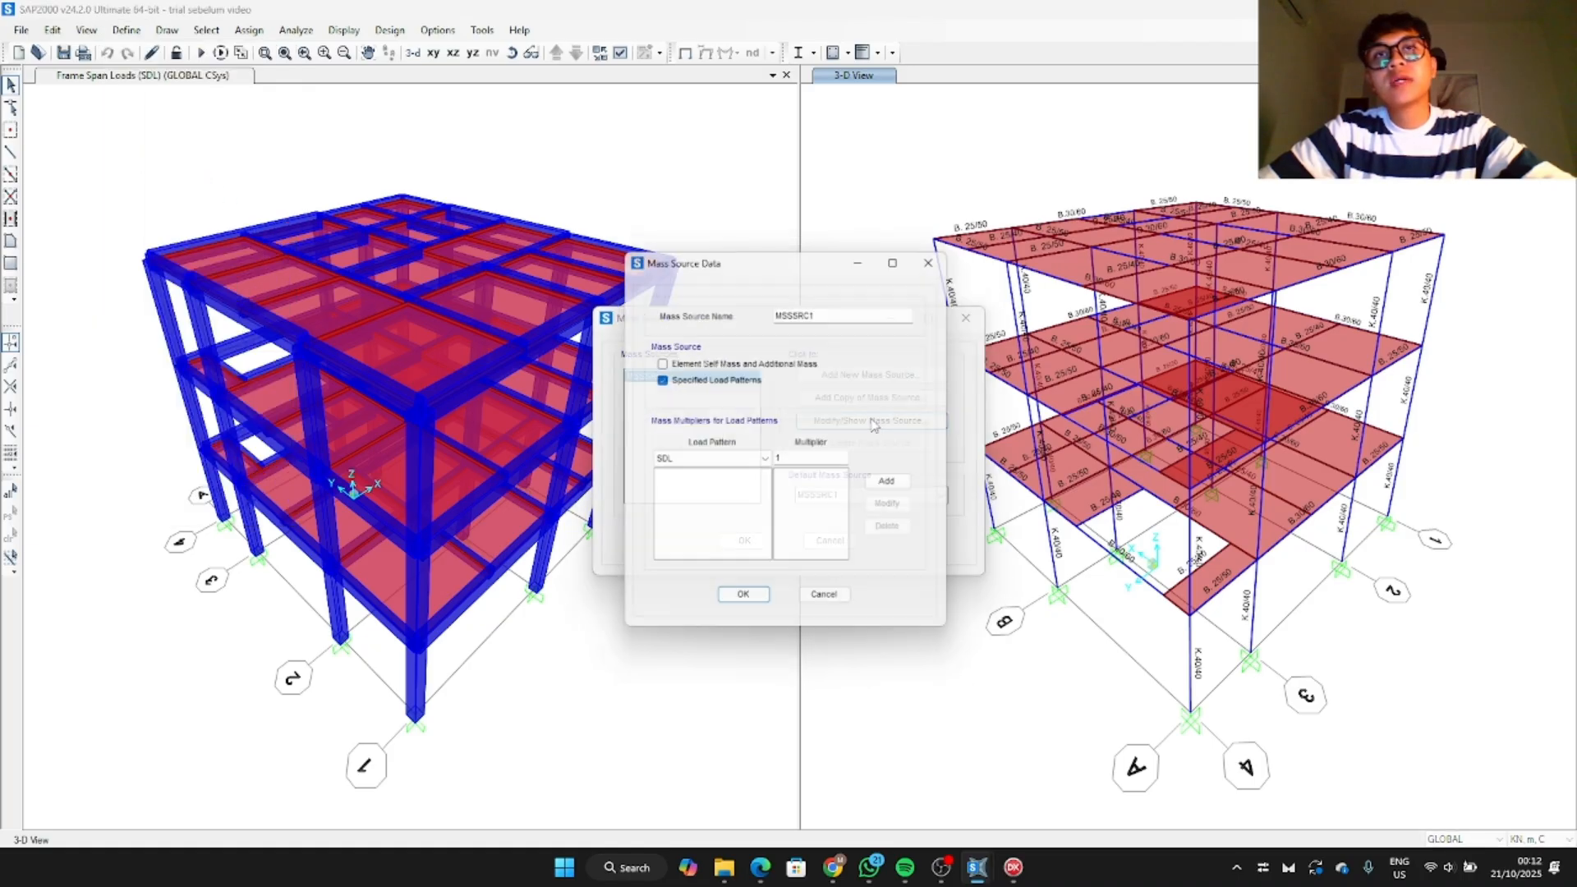
pyautogui.click(708, 461)
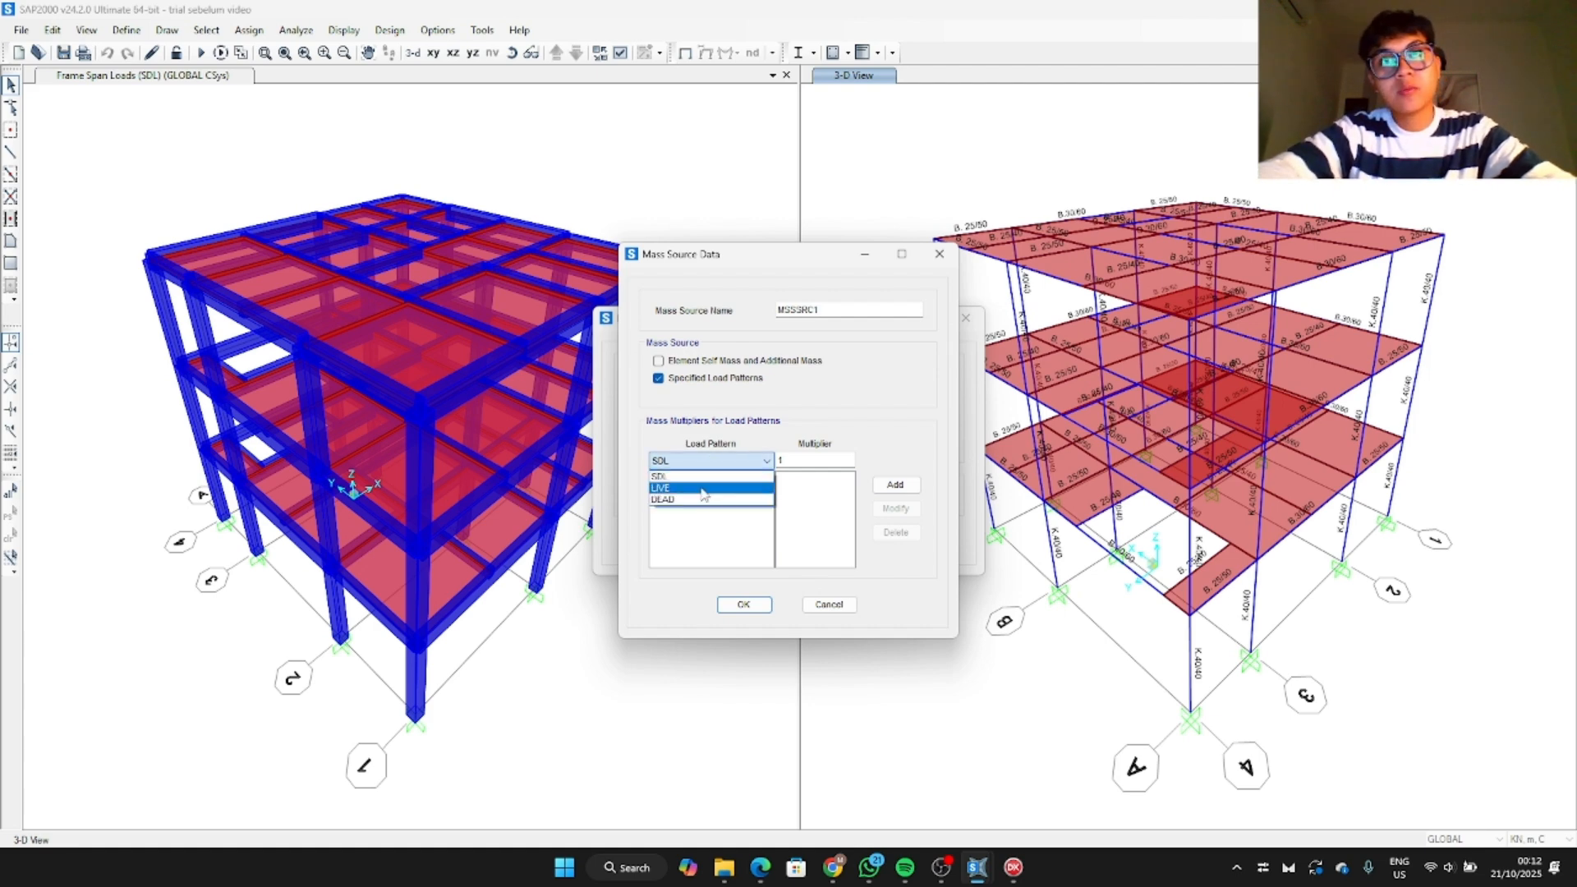
pyautogui.click(707, 501)
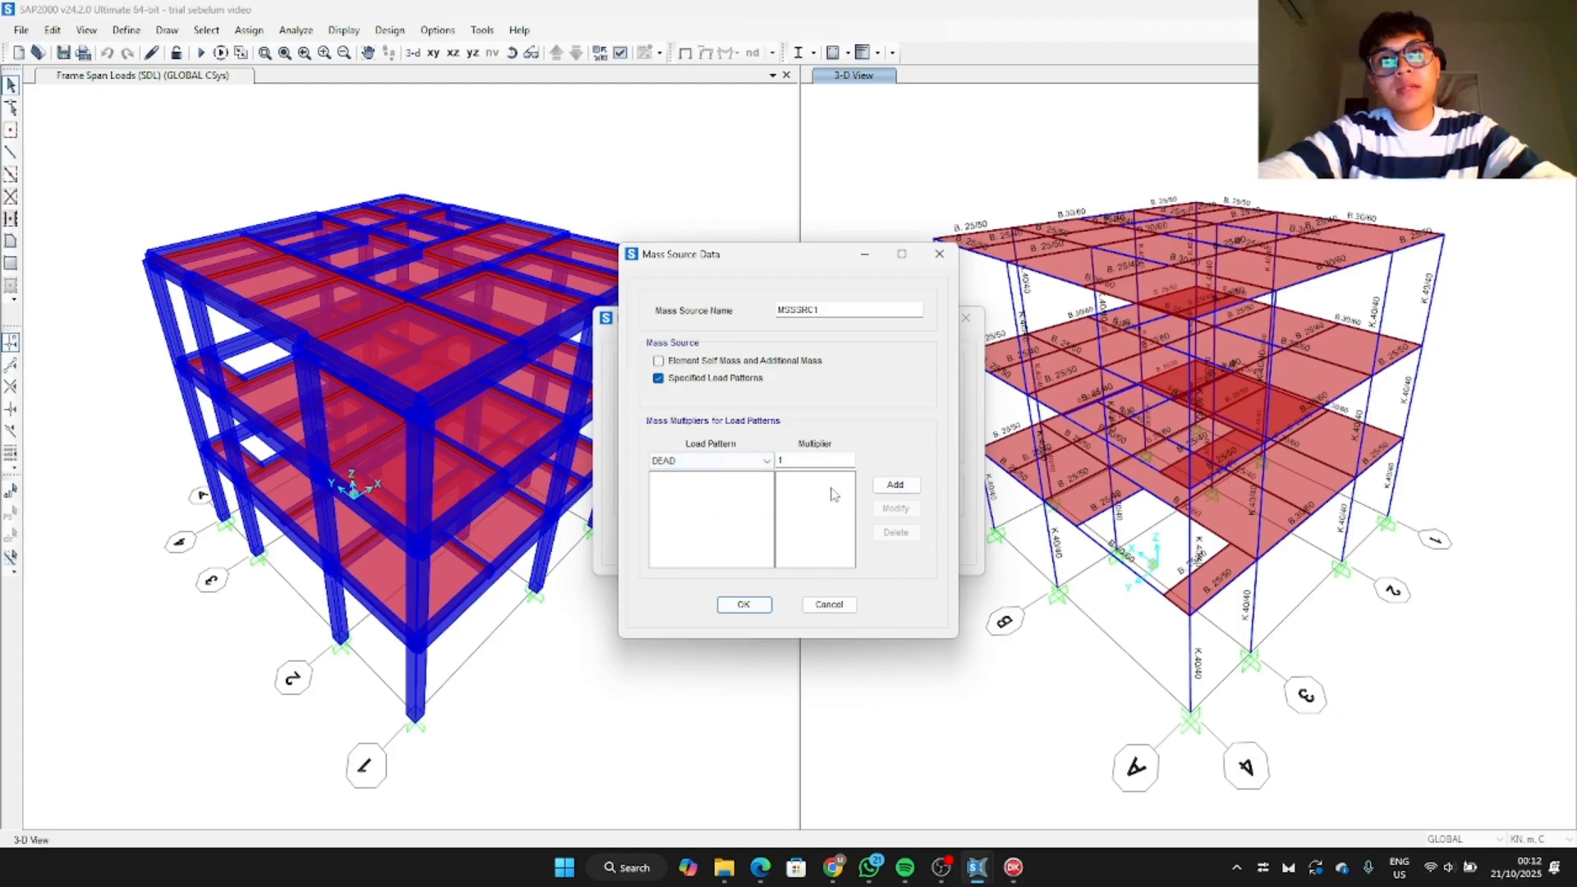
pyautogui.click(897, 485)
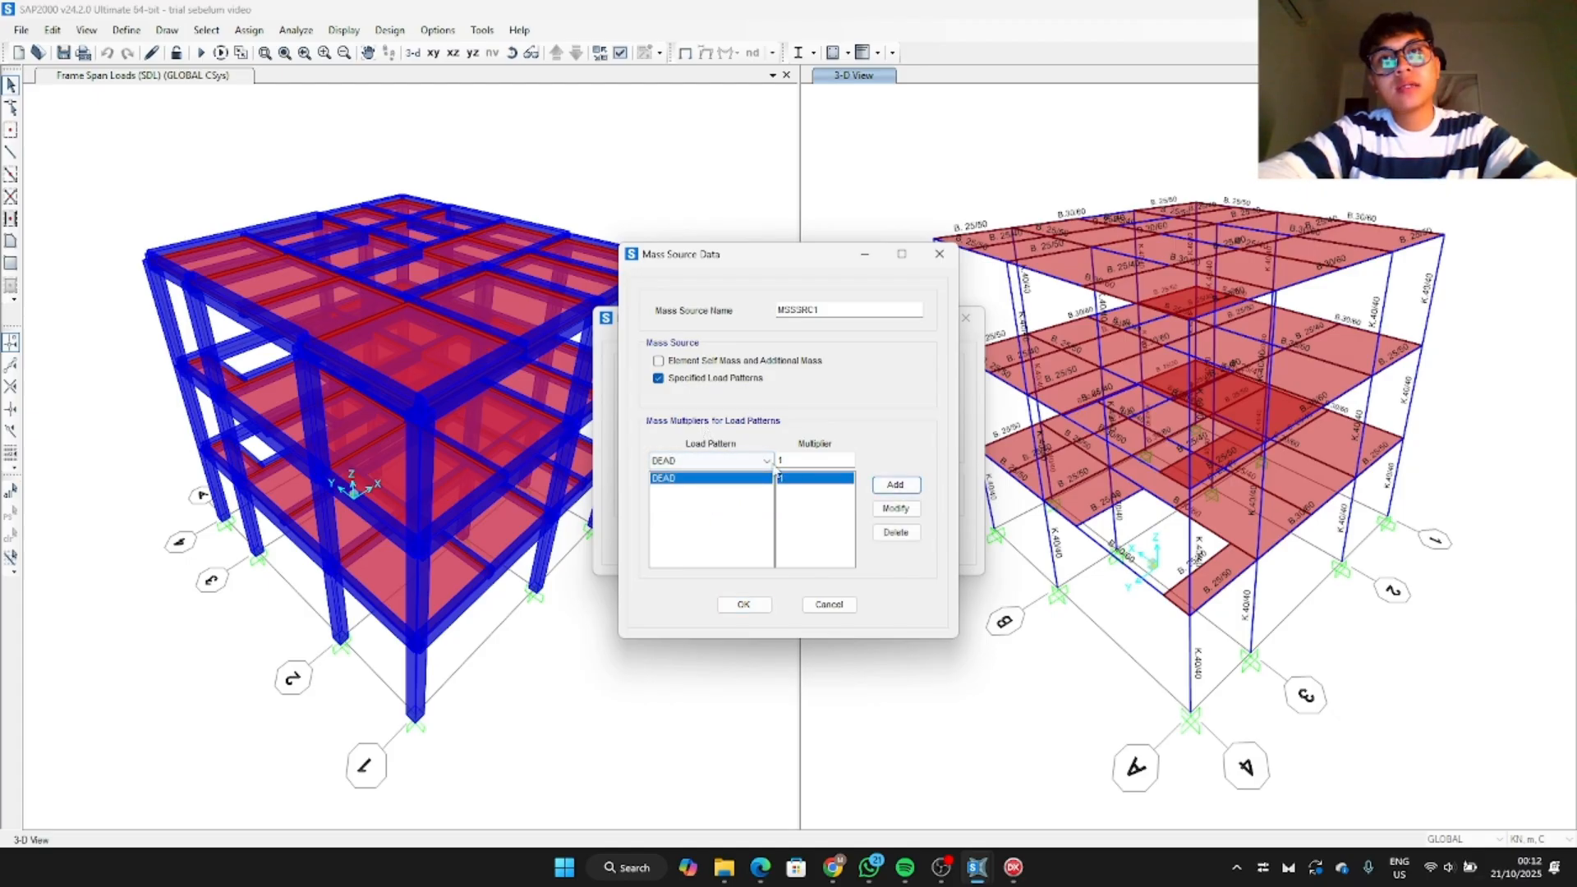
# Step: Add the SDL load pattern with a multiplier of 1 to MSSSRC1 and accept the mass source
pyautogui.click(766, 460)
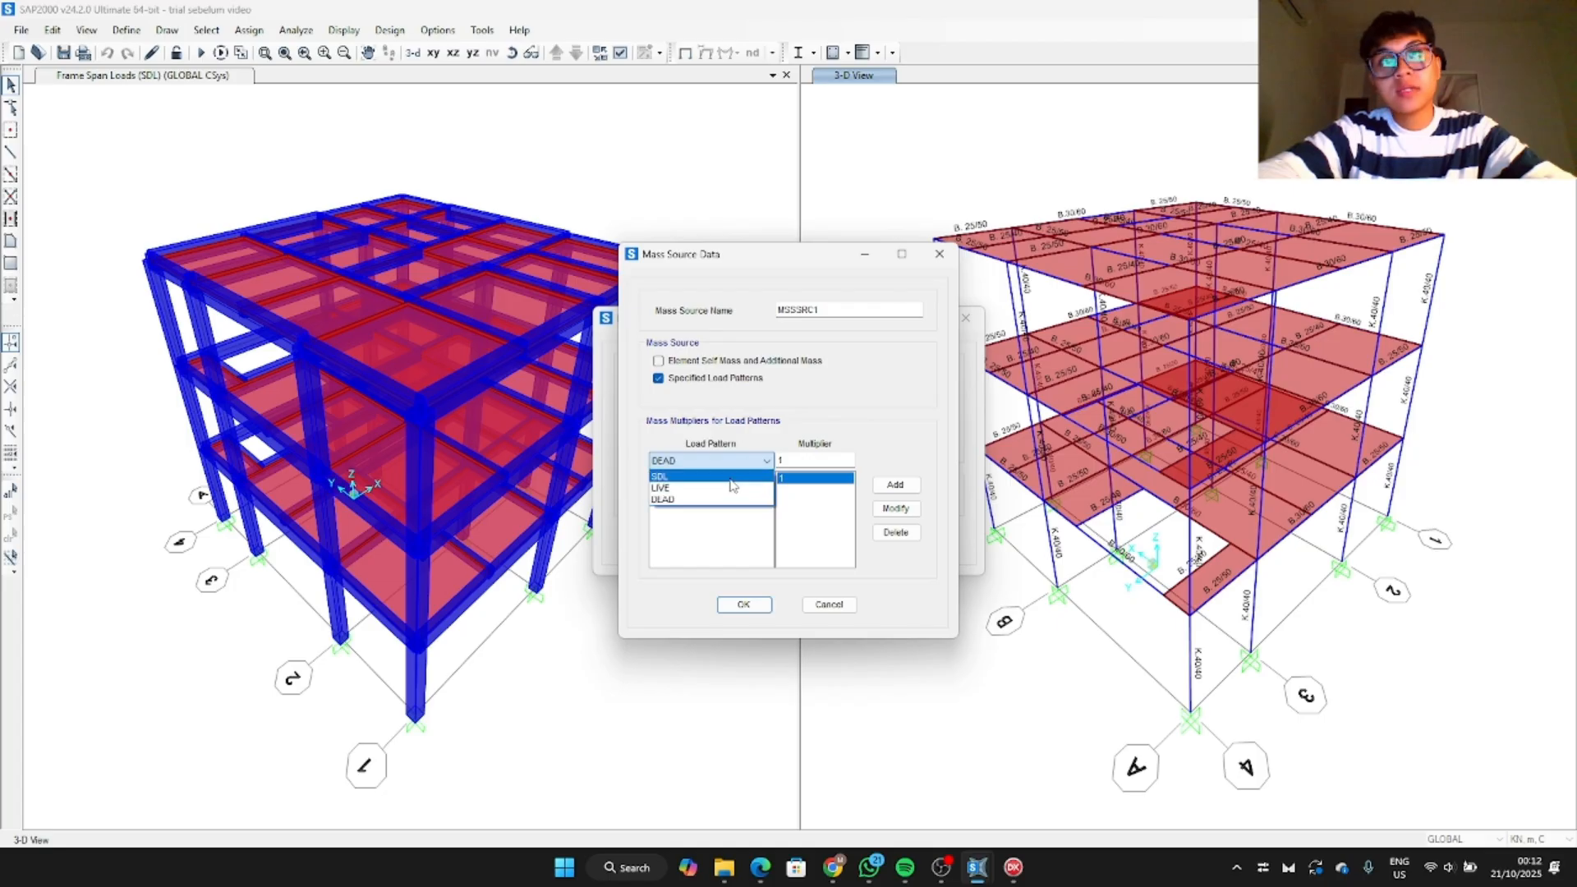
pyautogui.click(661, 477)
pyautogui.click(882, 483)
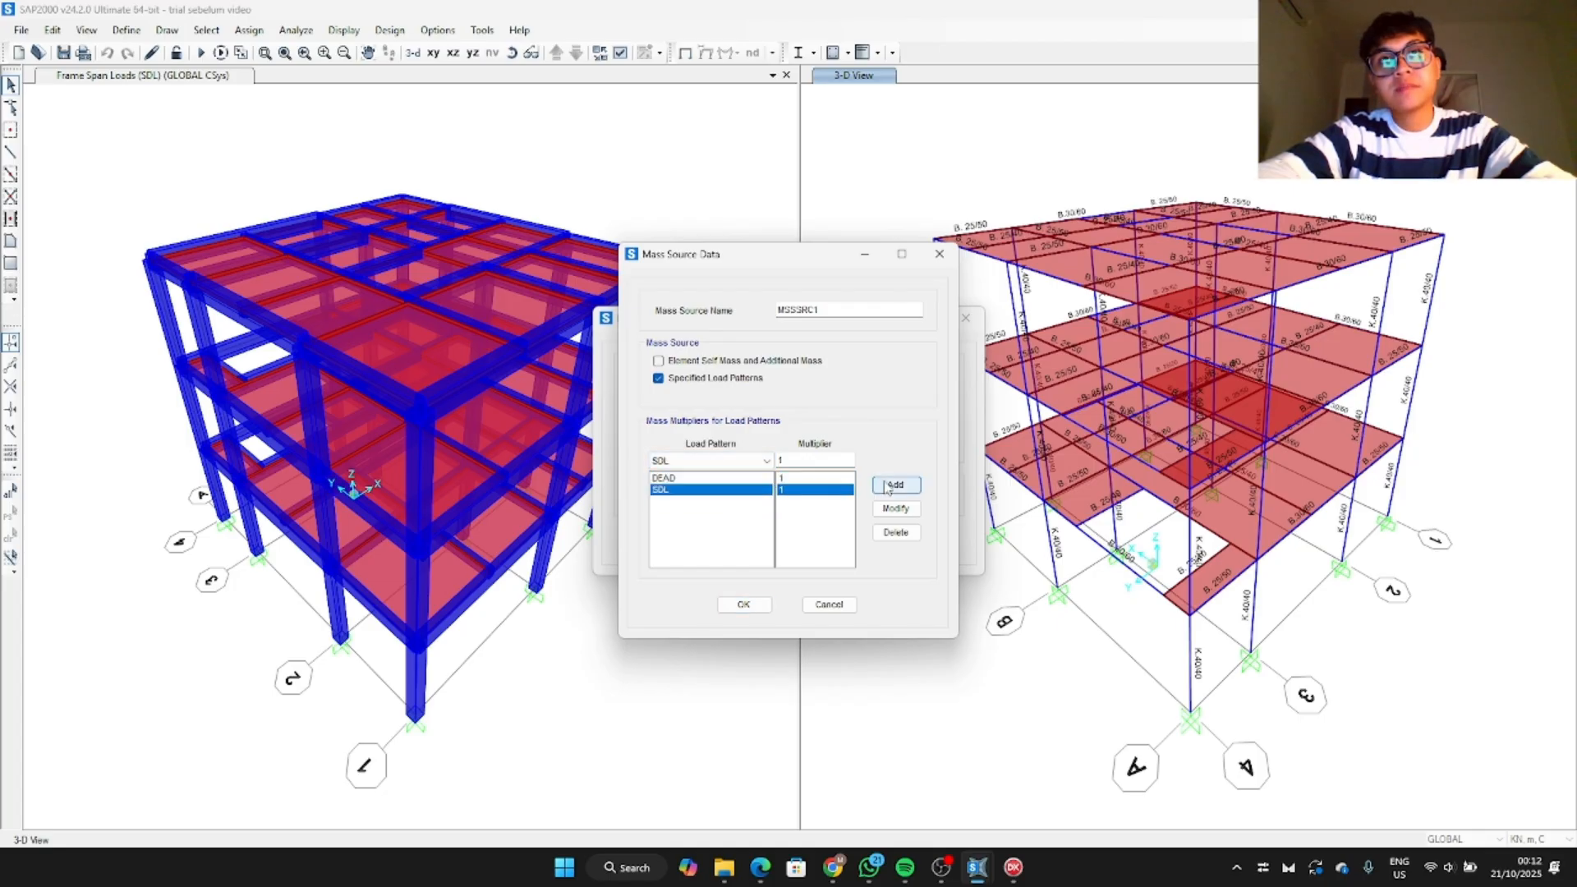
pyautogui.click(743, 604)
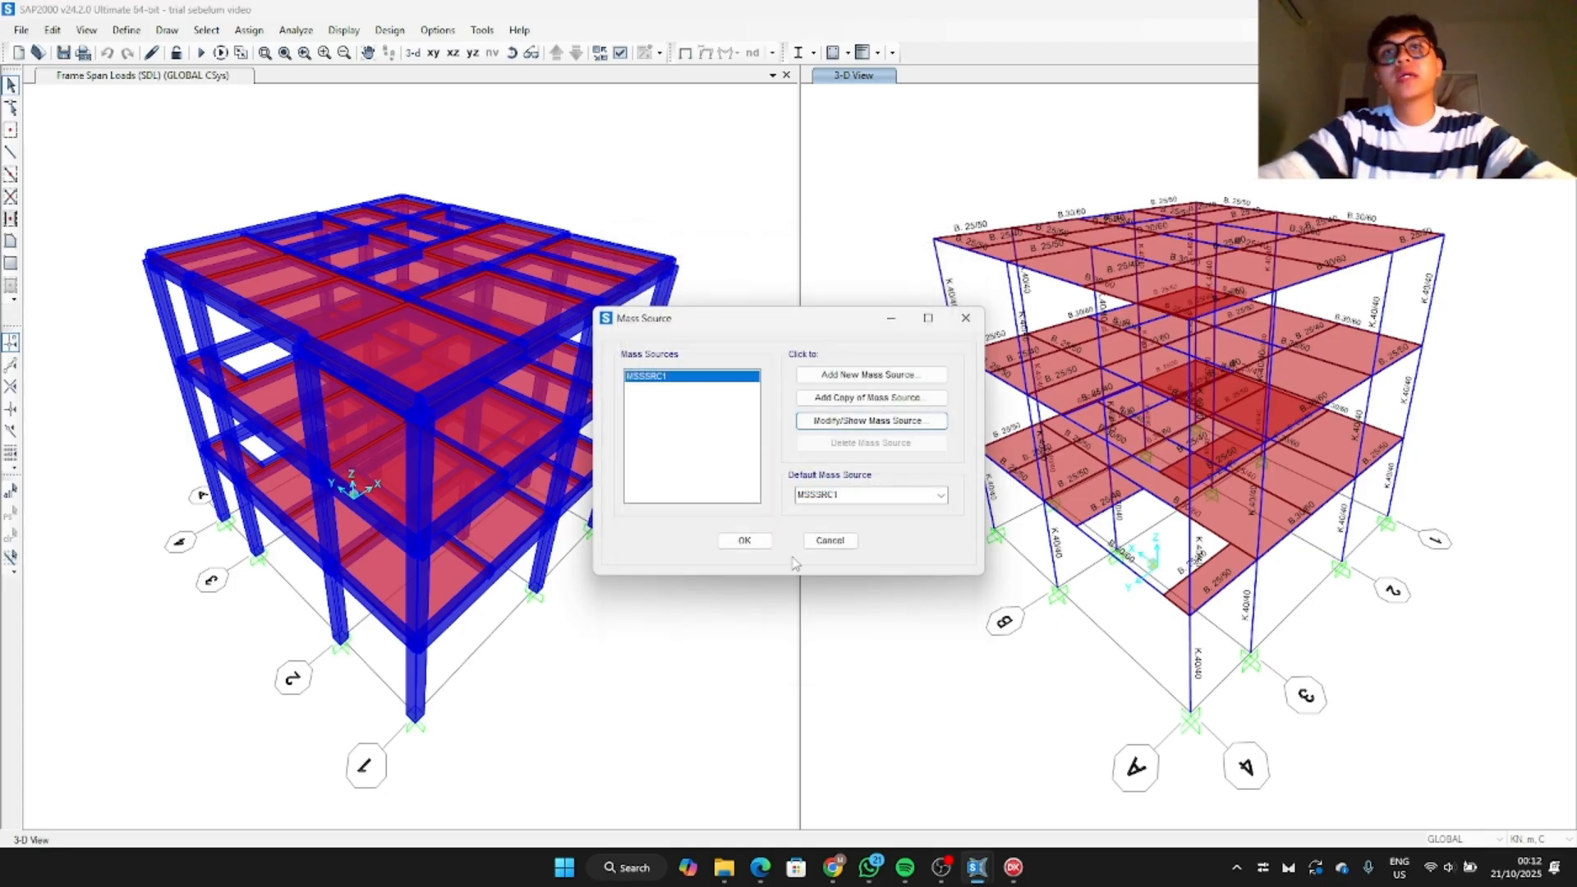
pyautogui.click(751, 544)
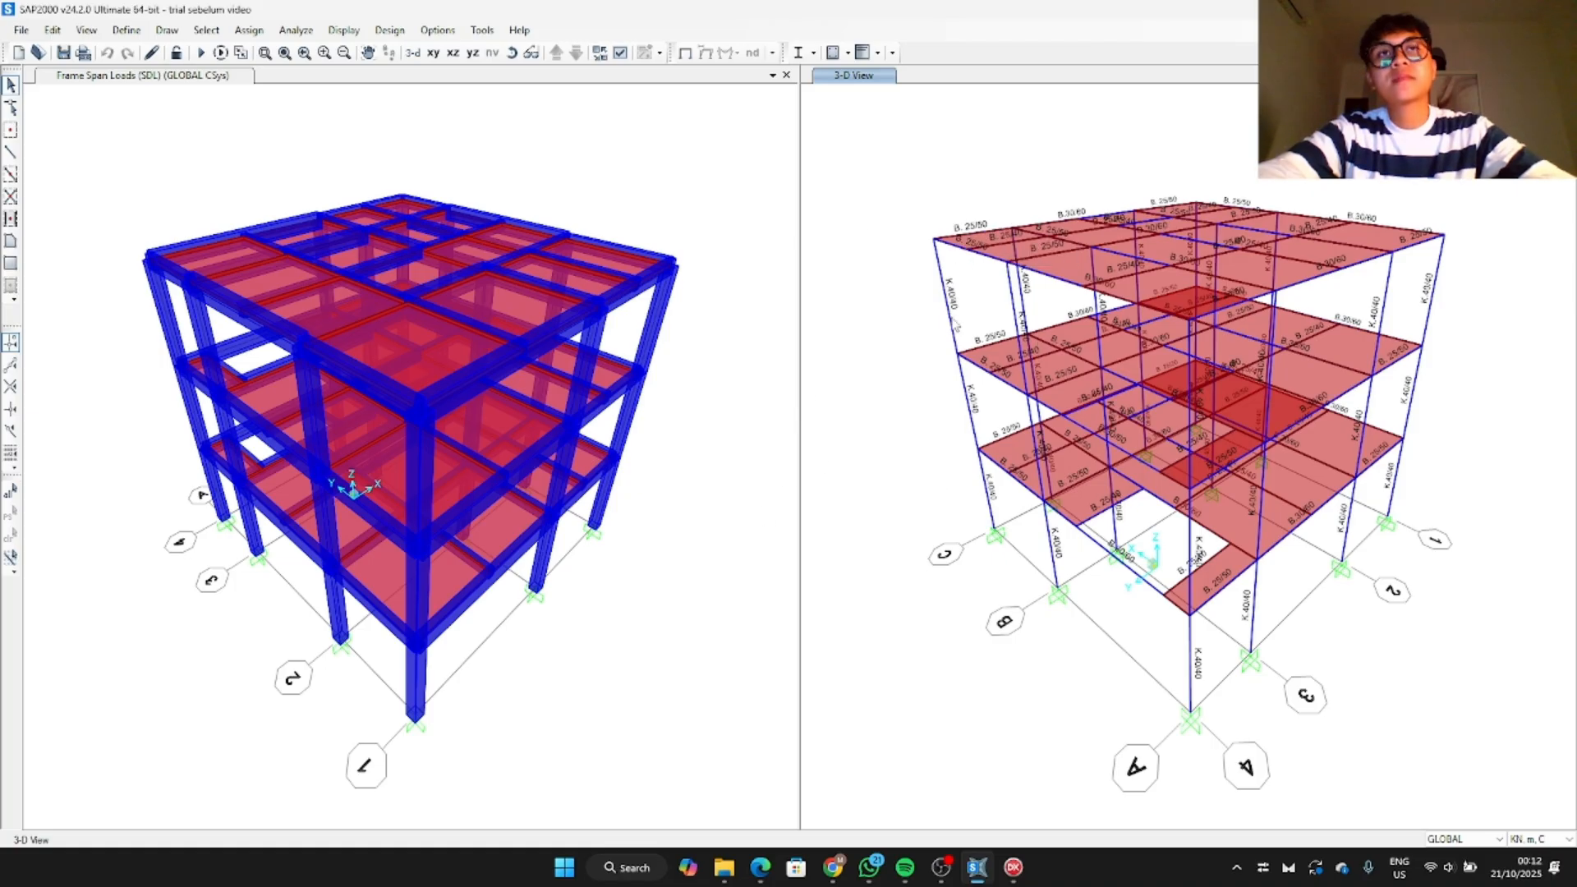
# Step: Show the X-Y plan at Z=12 and select all the roof slab panels
pyautogui.click(432, 53)
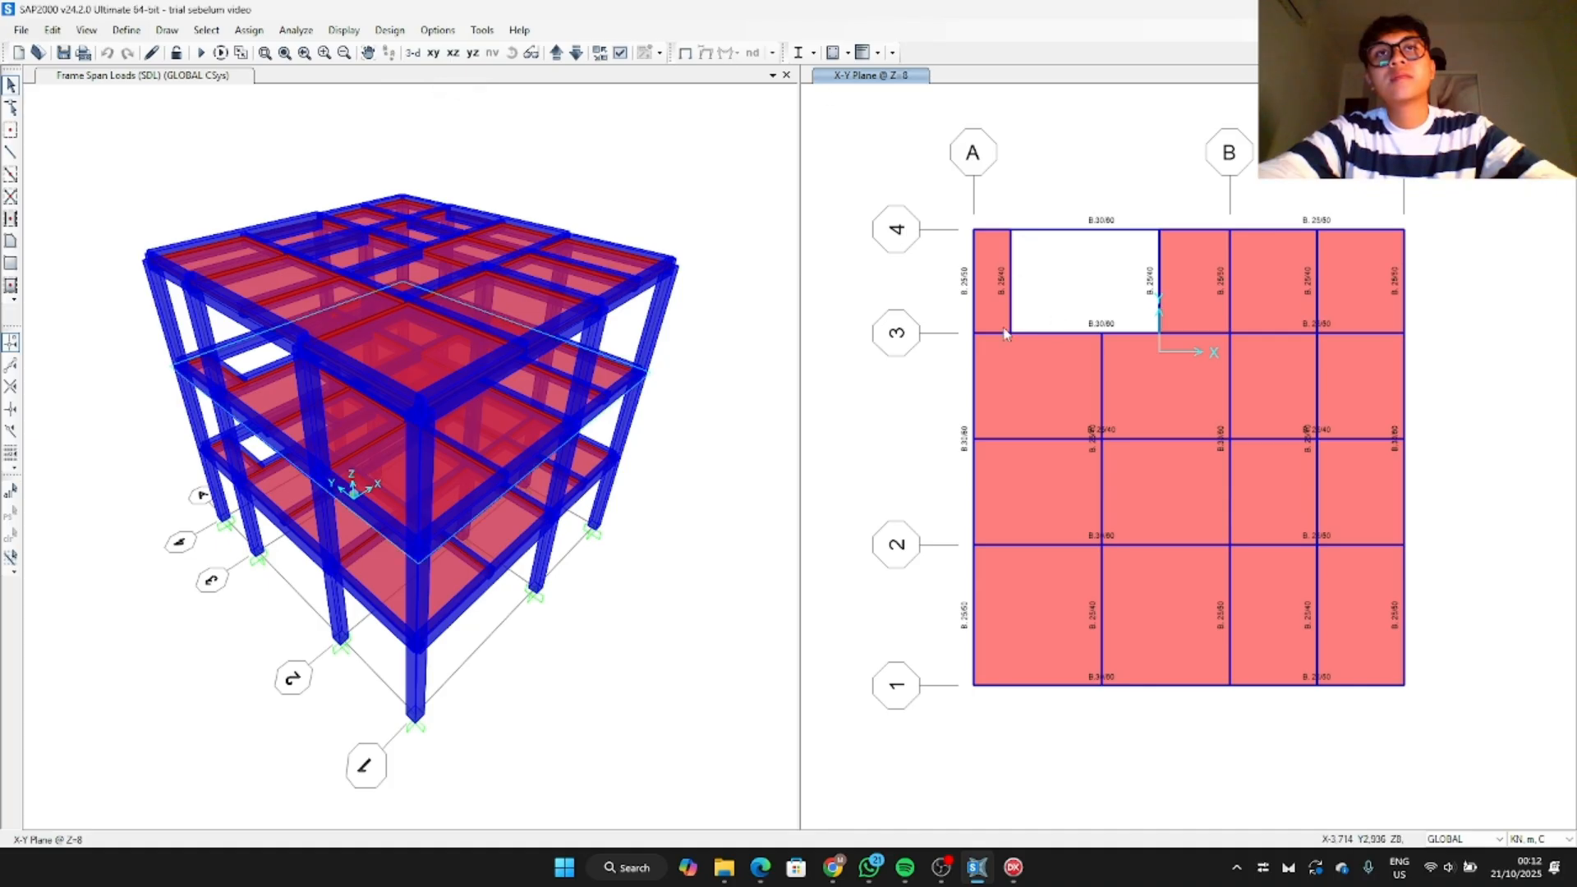
pyautogui.click(556, 53)
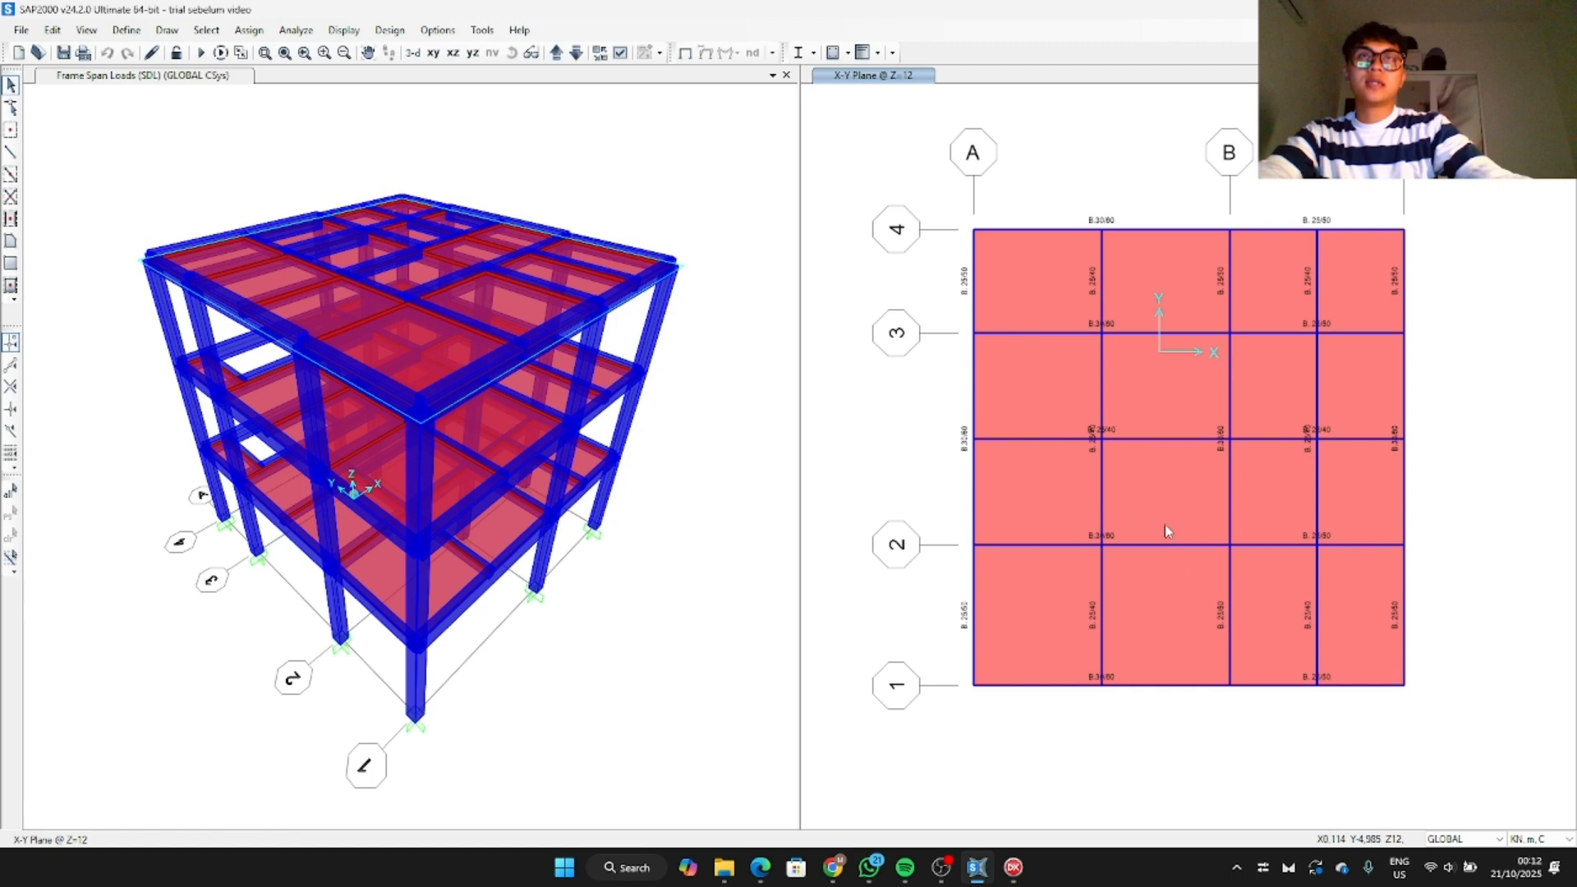
pyautogui.click(1063, 280)
pyautogui.click(1172, 278)
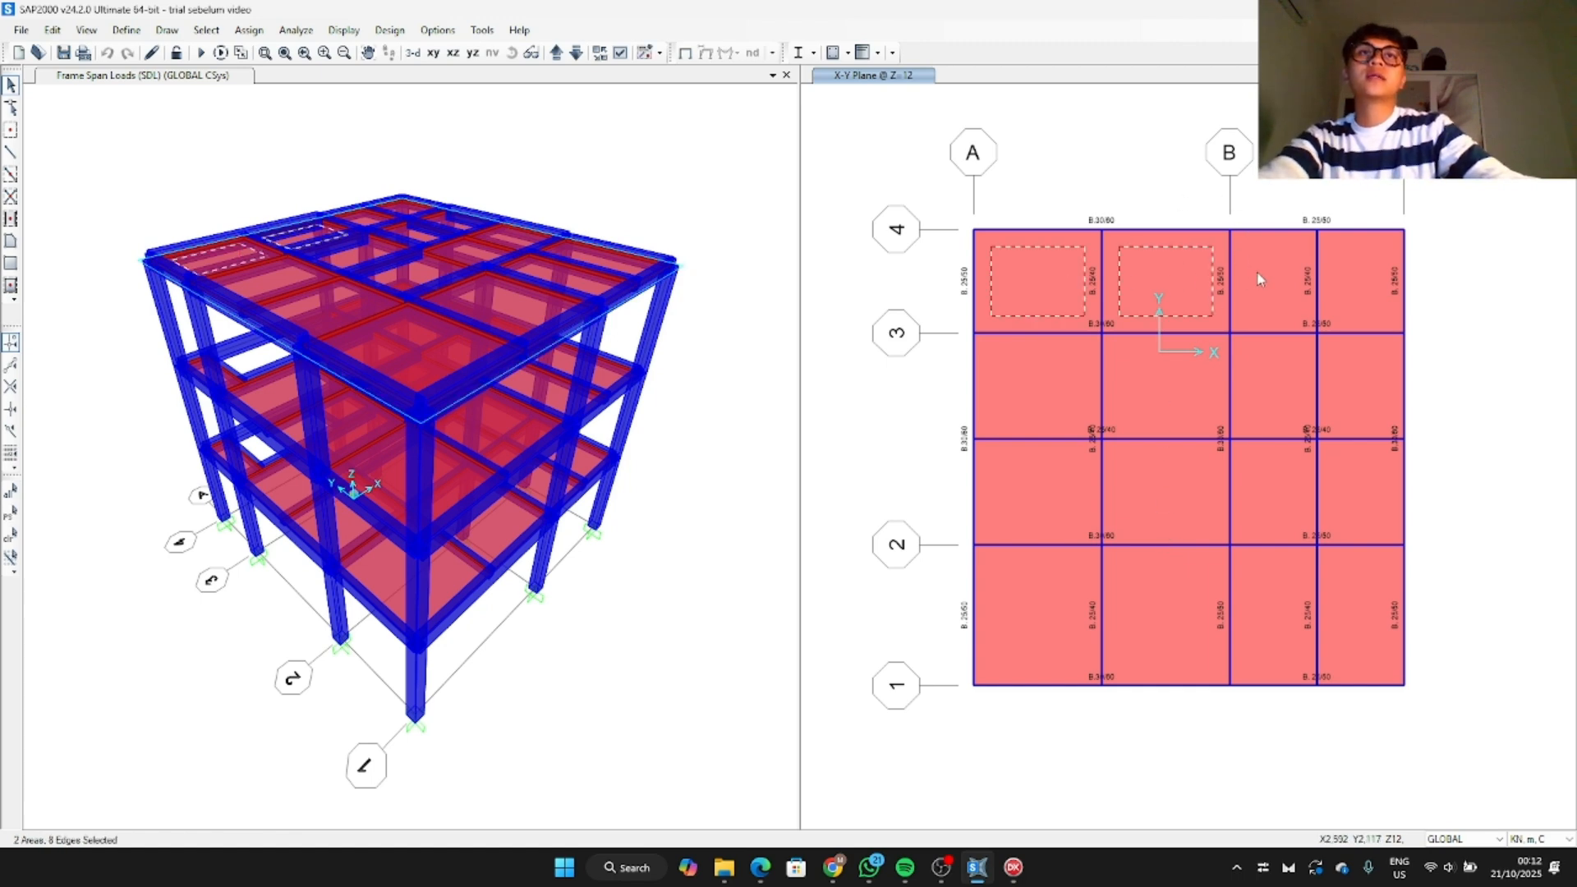
pyautogui.click(1265, 279)
pyautogui.click(1394, 277)
pyautogui.click(1342, 345)
pyautogui.click(1281, 386)
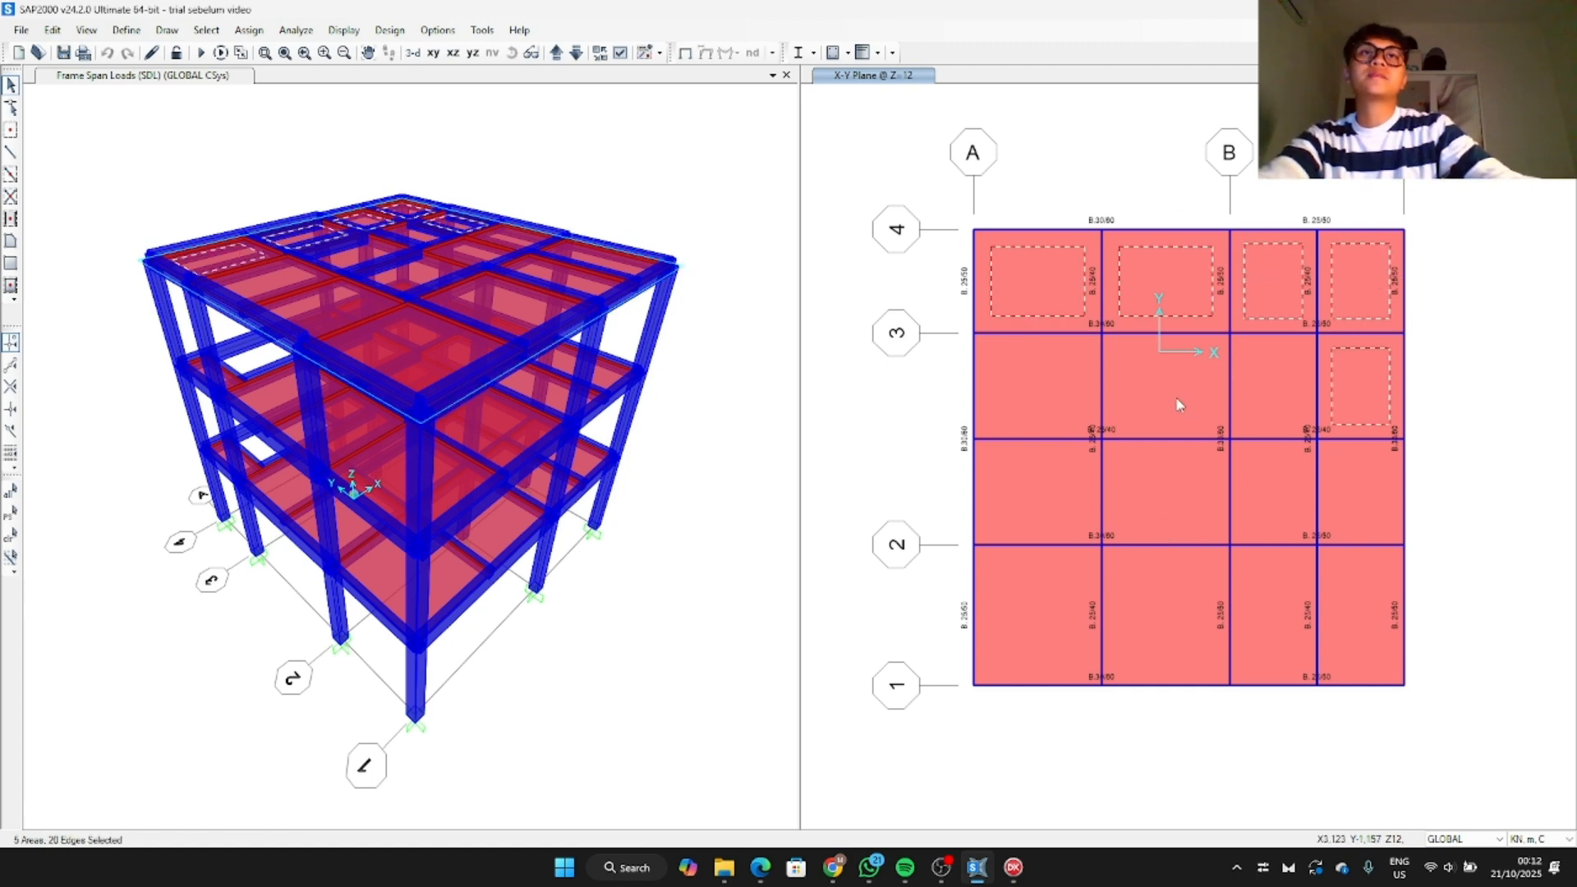
pyautogui.click(1114, 411)
pyautogui.click(1038, 386)
pyautogui.click(1059, 480)
pyautogui.click(1141, 482)
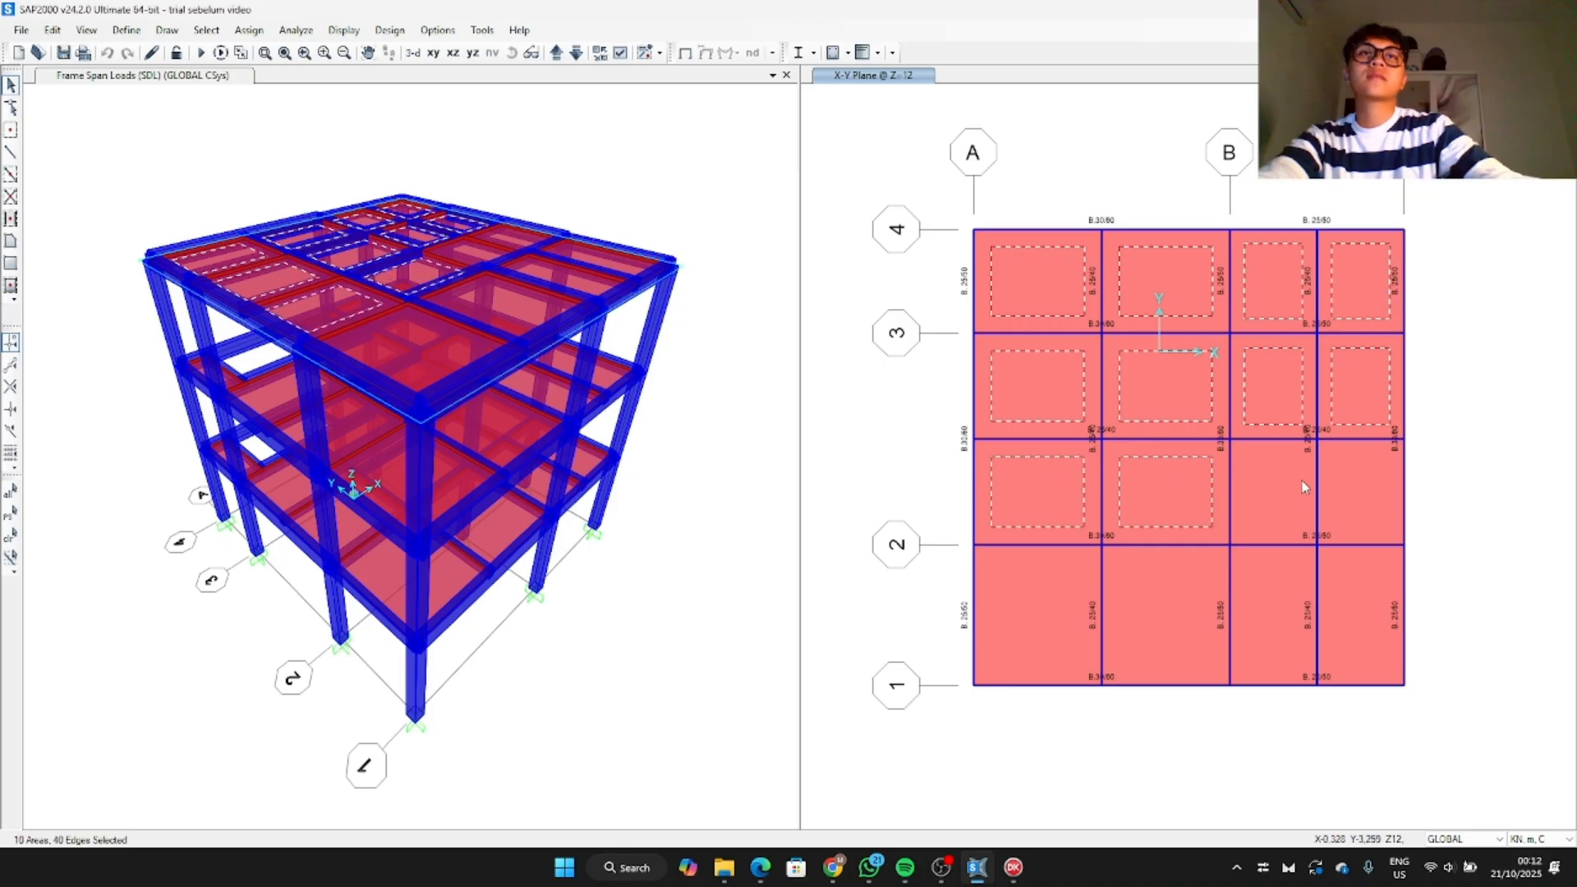
pyautogui.click(1336, 477)
pyautogui.click(1273, 493)
pyautogui.click(1355, 581)
pyautogui.click(1278, 627)
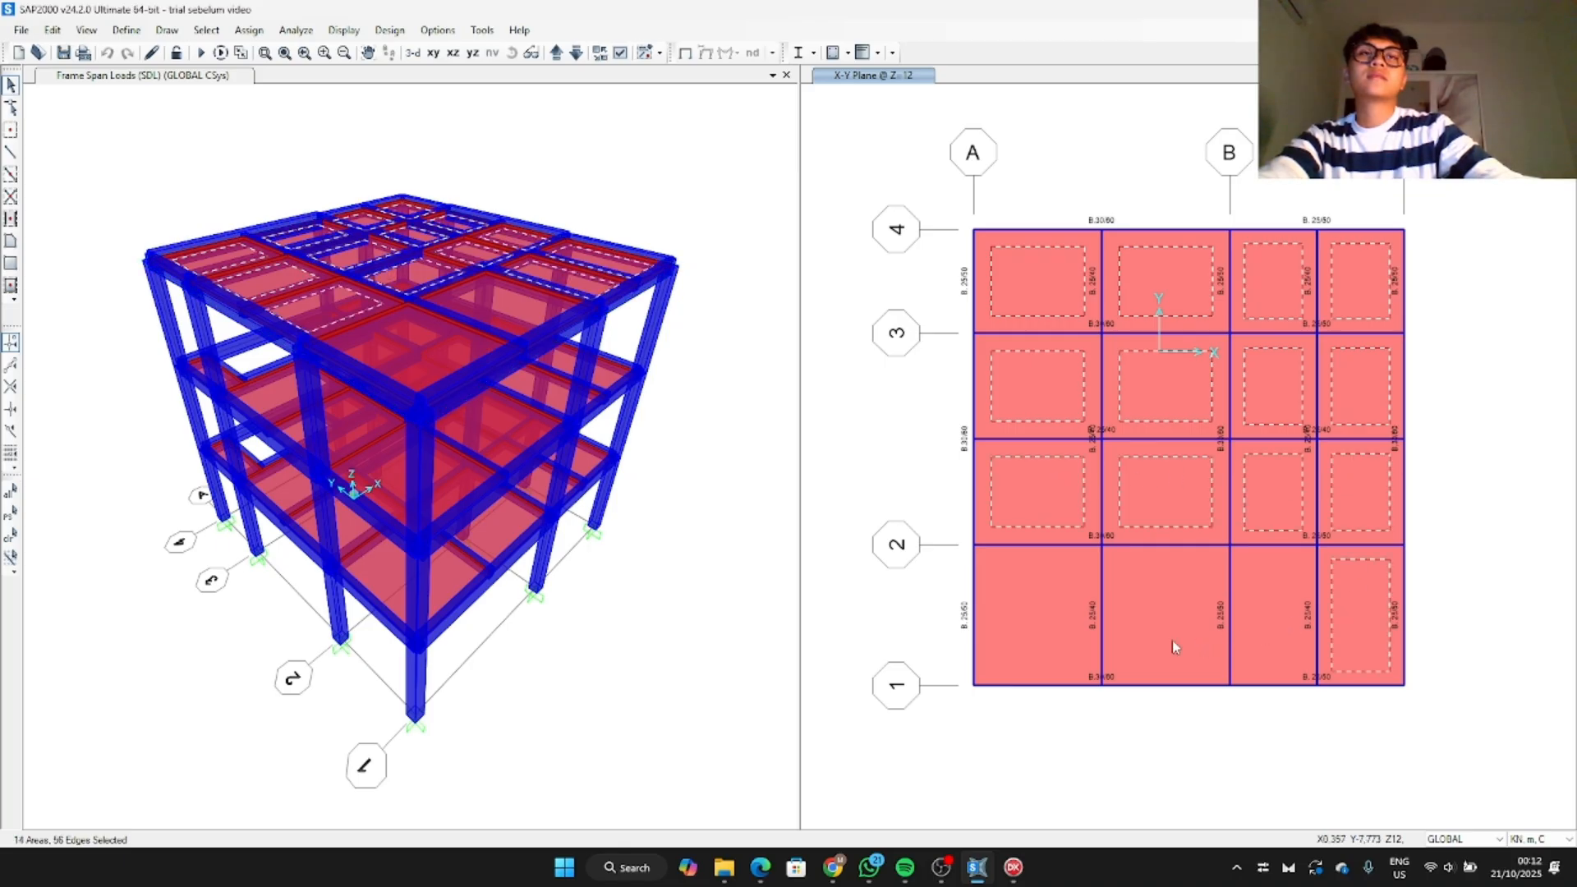
pyautogui.click(1061, 646)
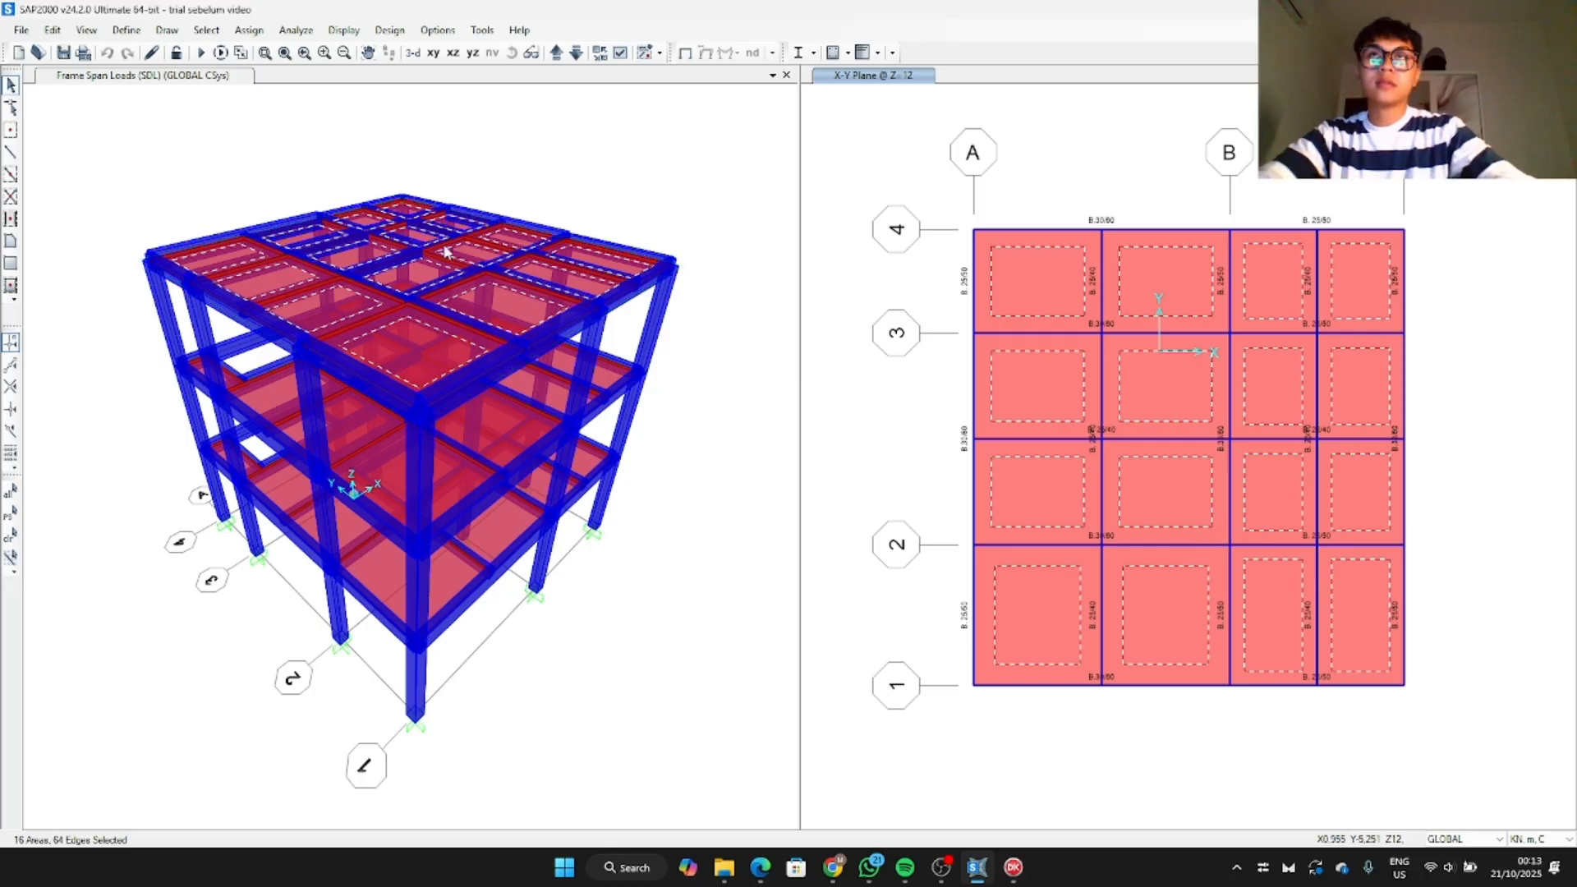
# Step: Start a uniform-to-frame area load on the selected panels, using the SDL load pattern and two-way distribution
pyautogui.click(249, 29)
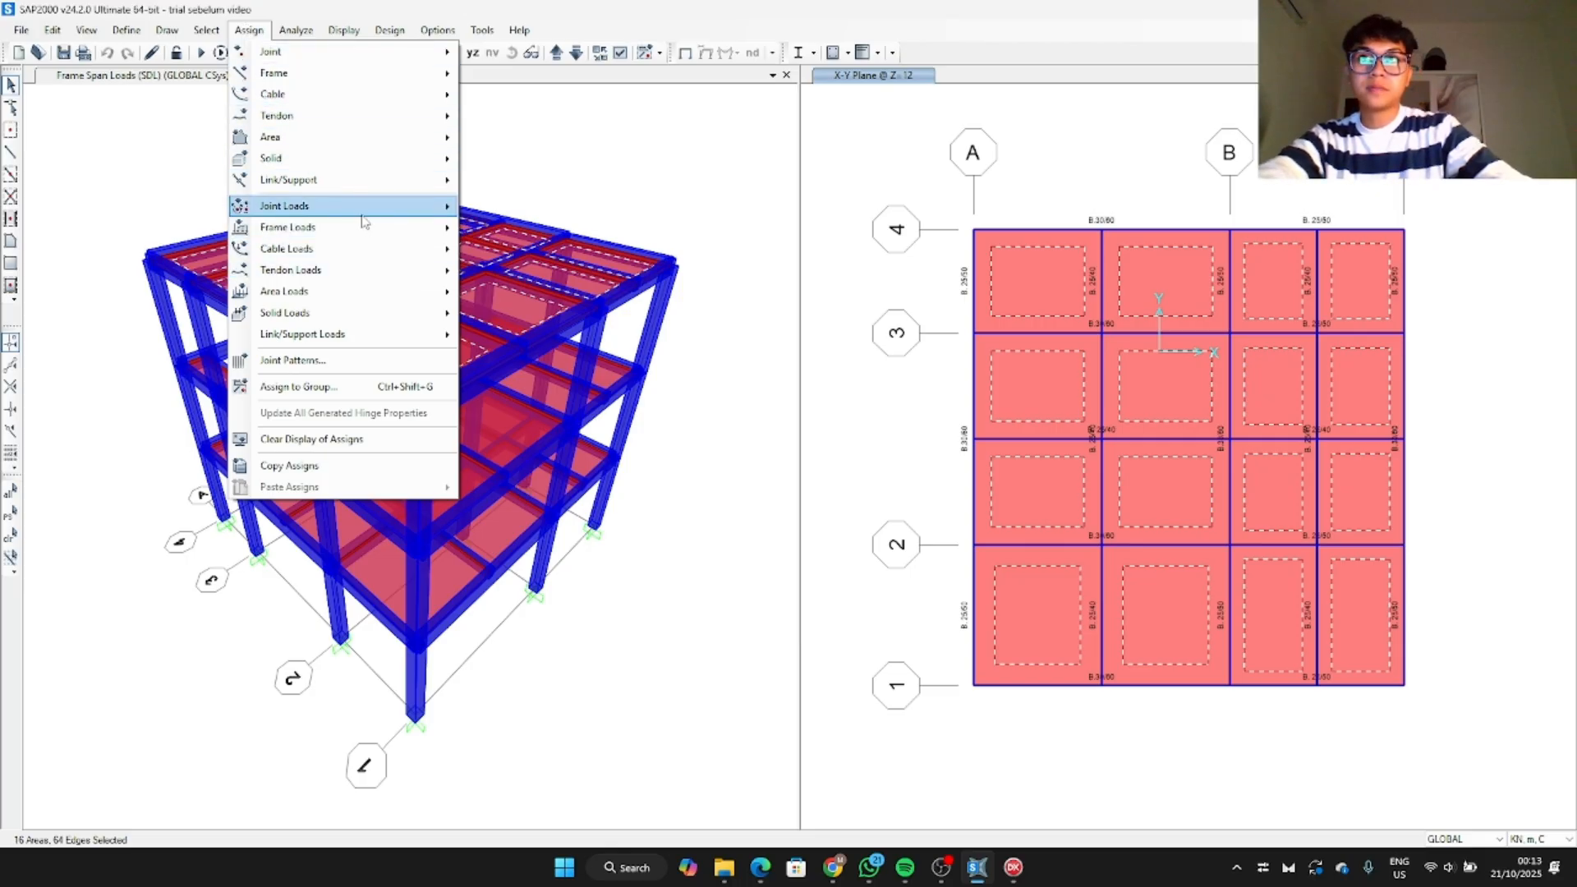
pyautogui.moveTo(329, 294)
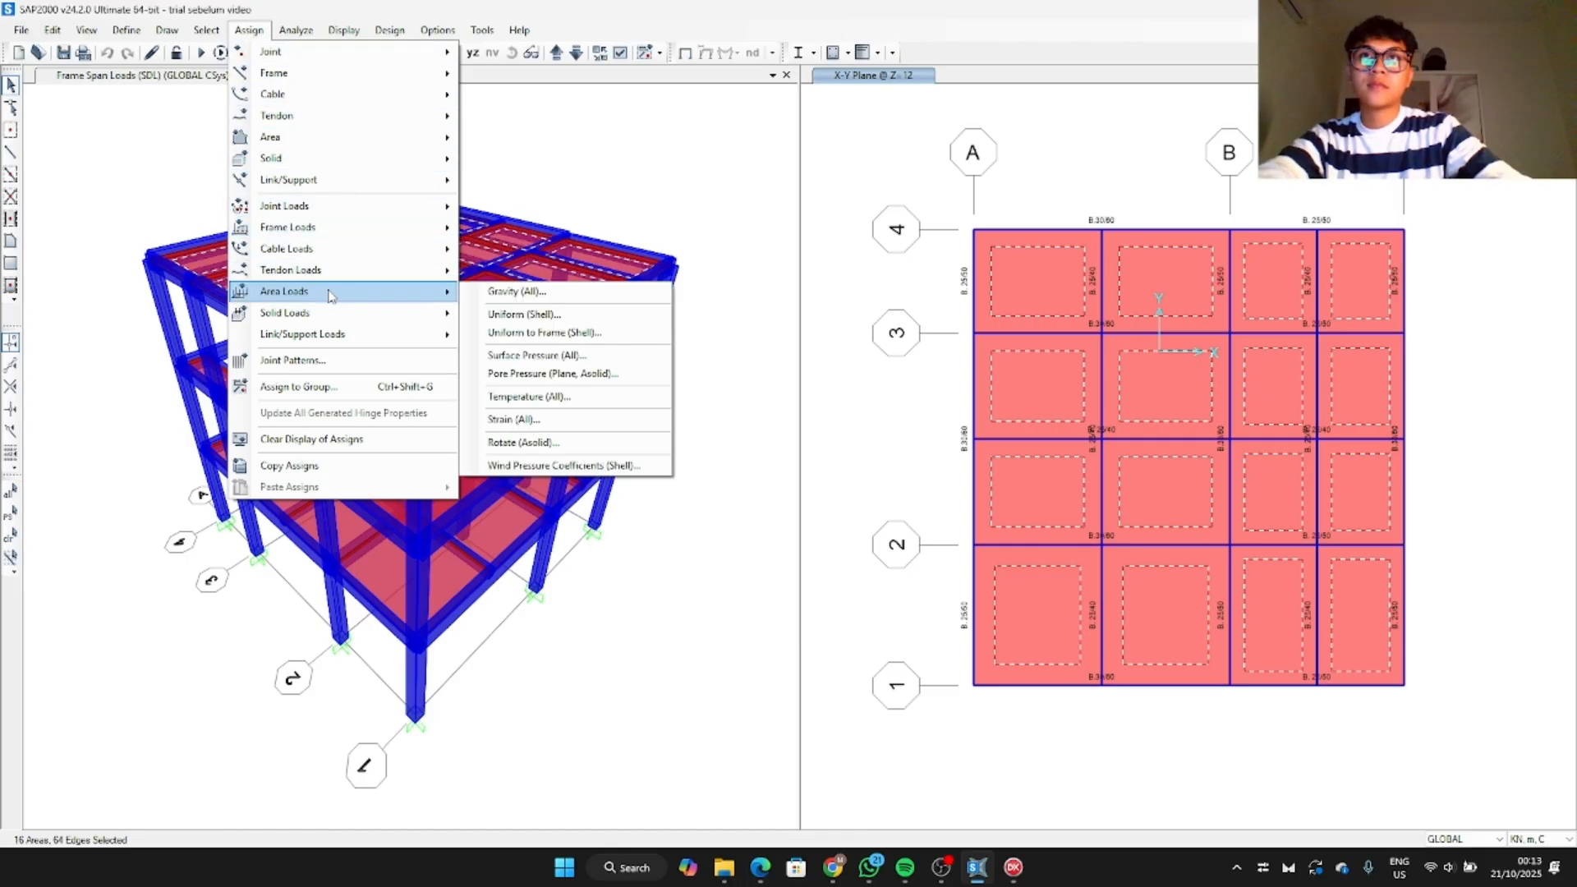
pyautogui.click(546, 333)
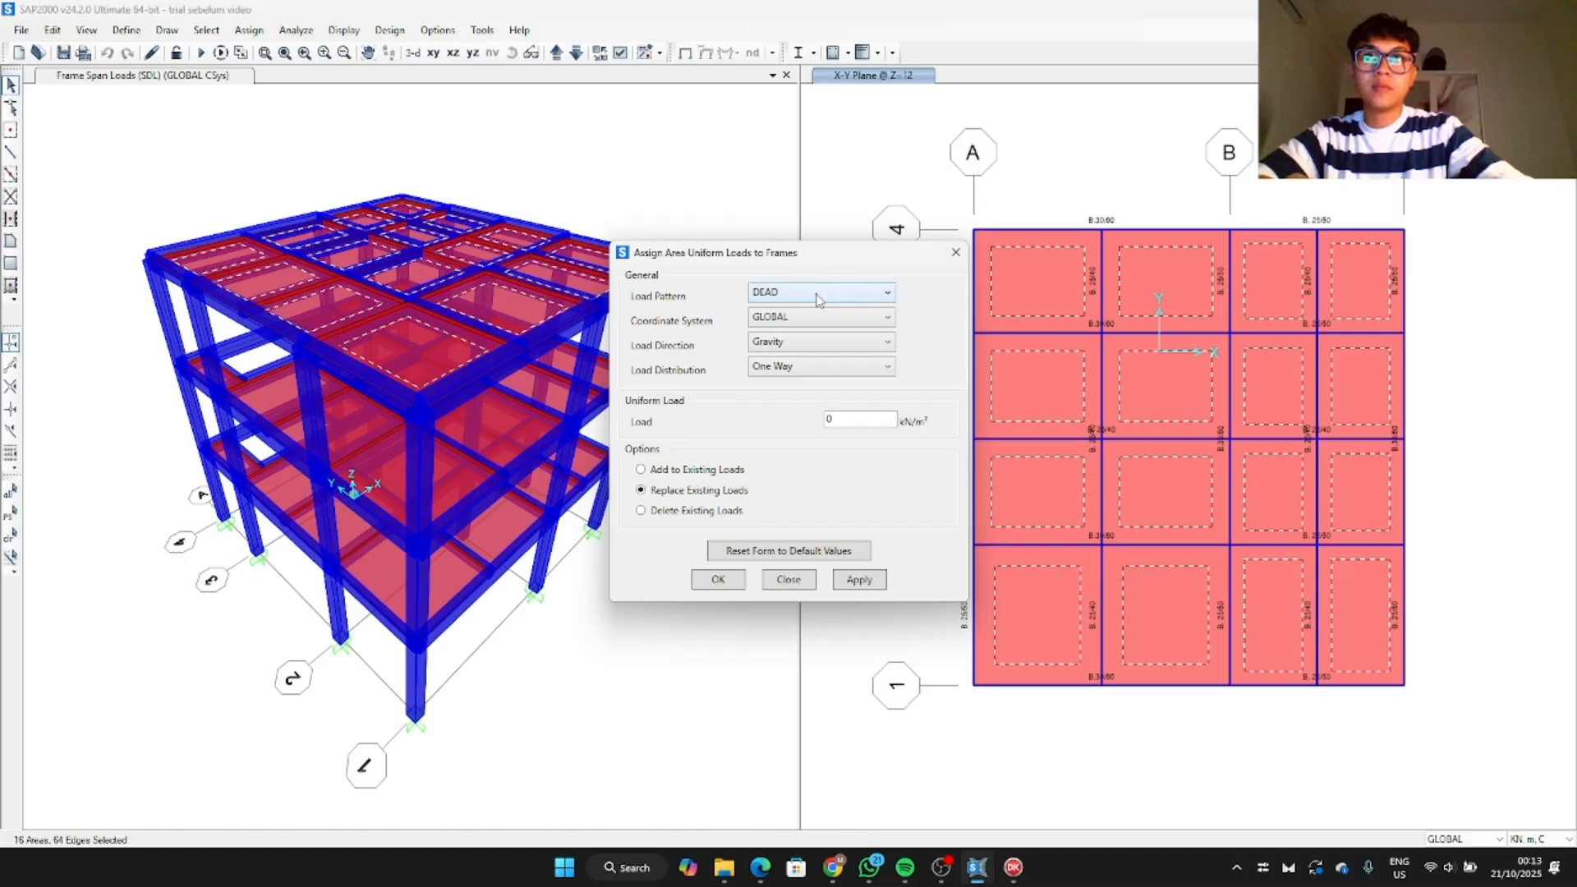
pyautogui.click(817, 294)
pyautogui.click(807, 351)
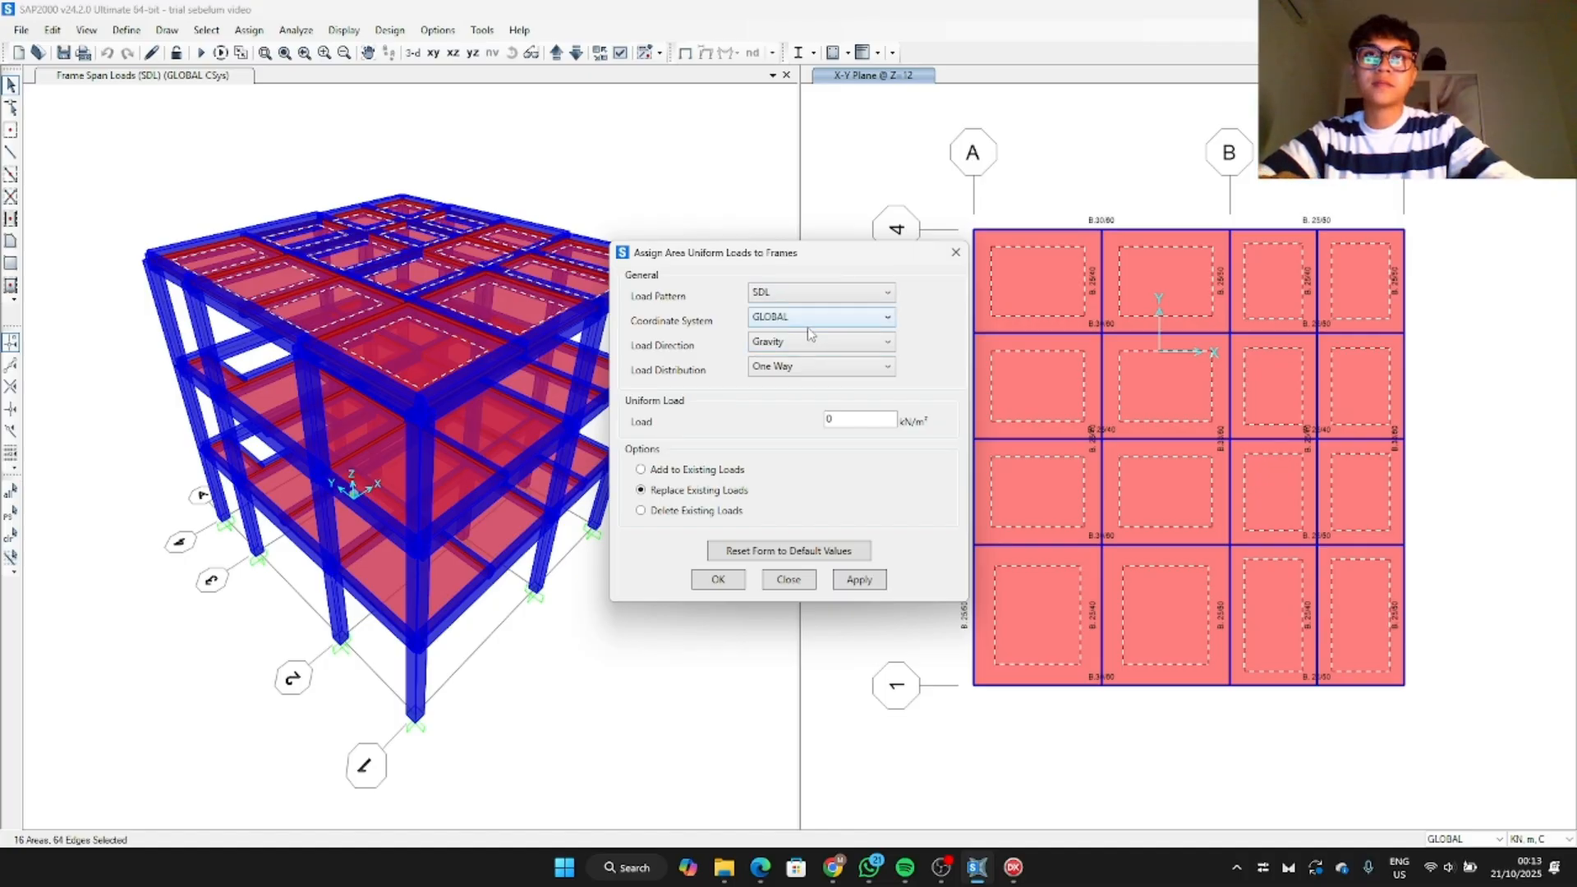
pyautogui.click(812, 370)
pyautogui.click(805, 407)
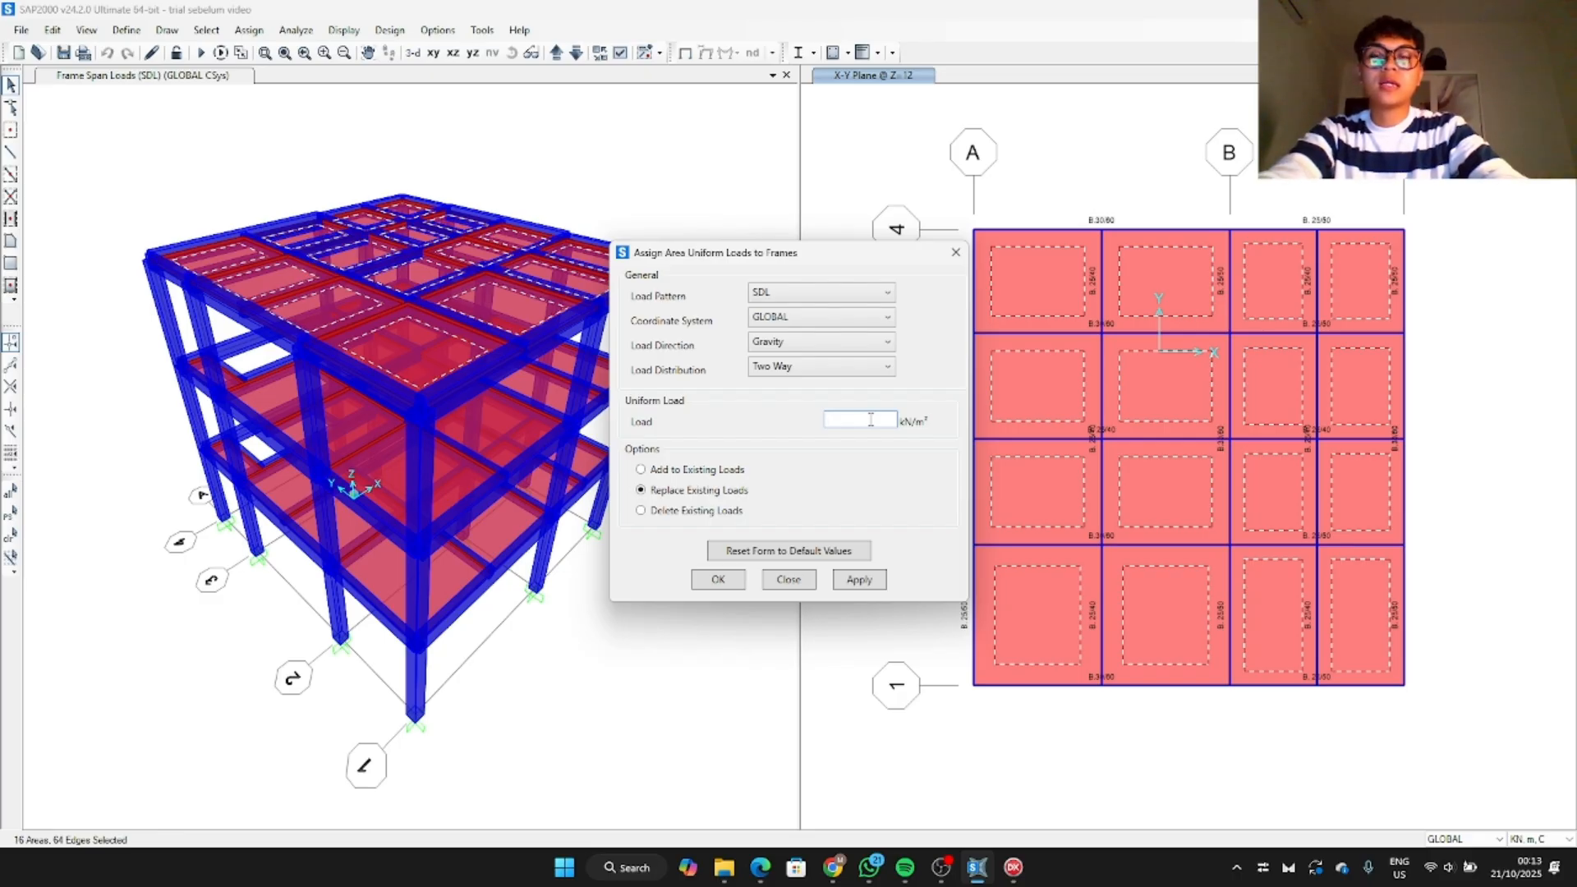
# Step: Set the uniform load to 162*0,00981 kN/m² and apply it to the selected roof panels
pyautogui.write('162')
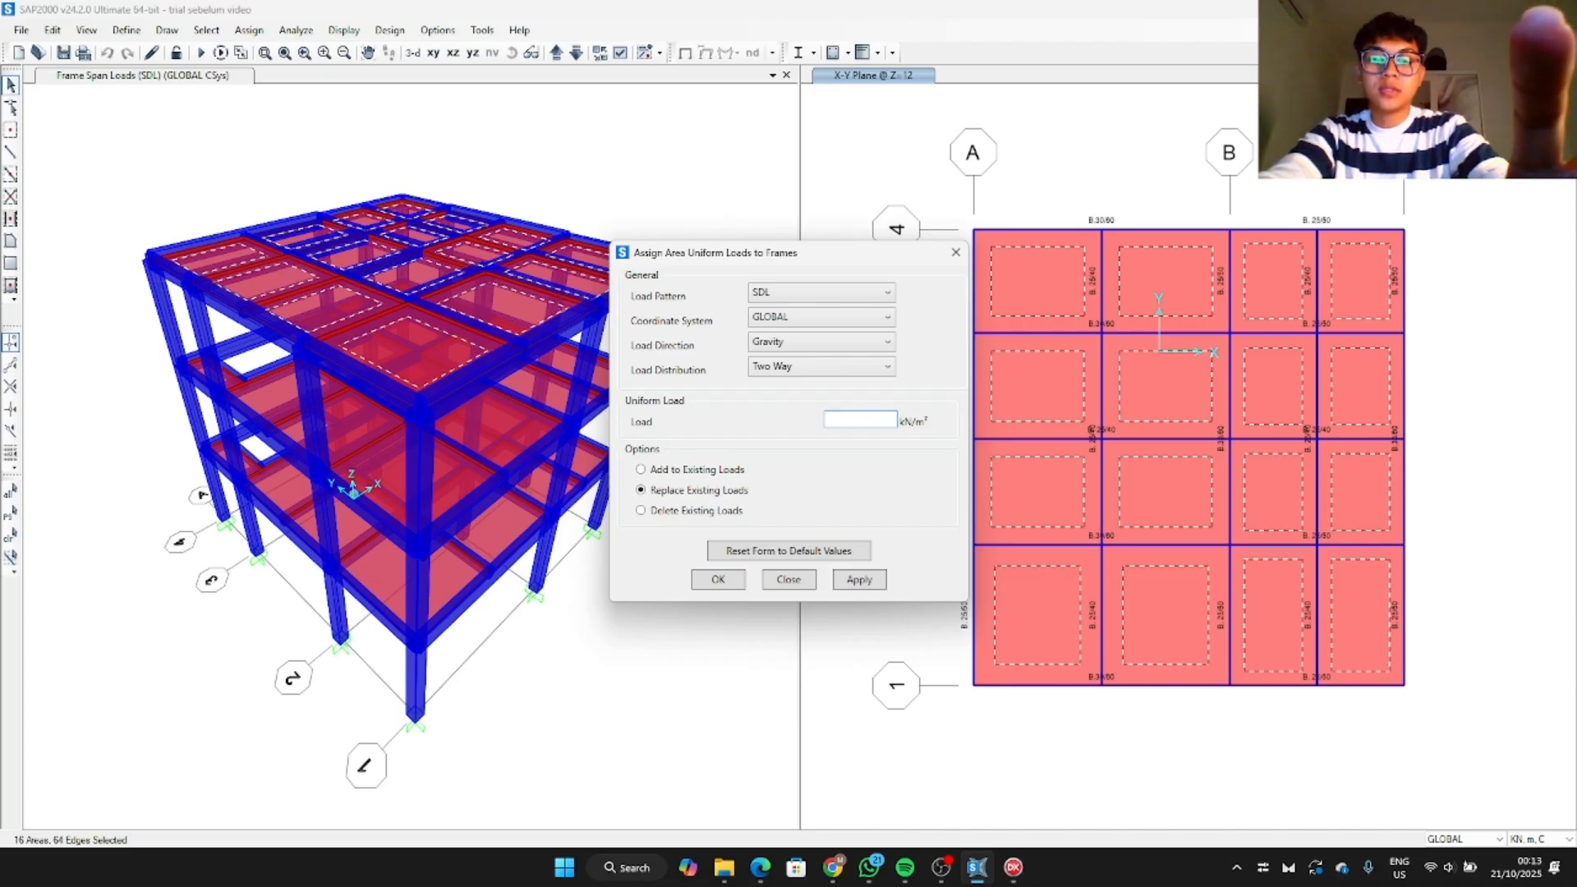
pyautogui.write('162*0,00981')
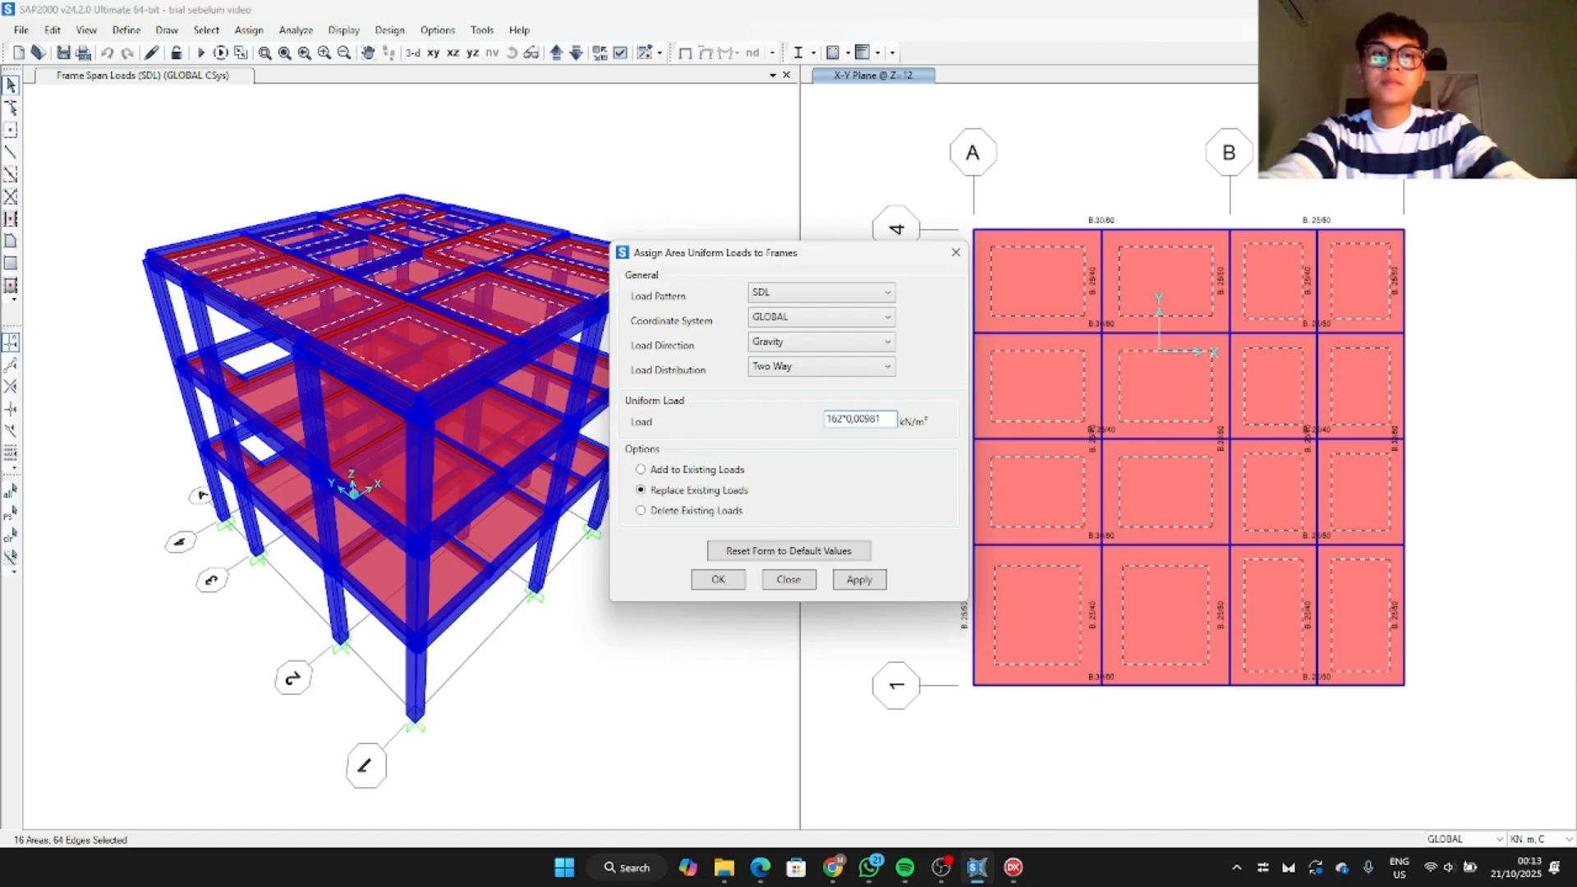
pyautogui.press('Return')
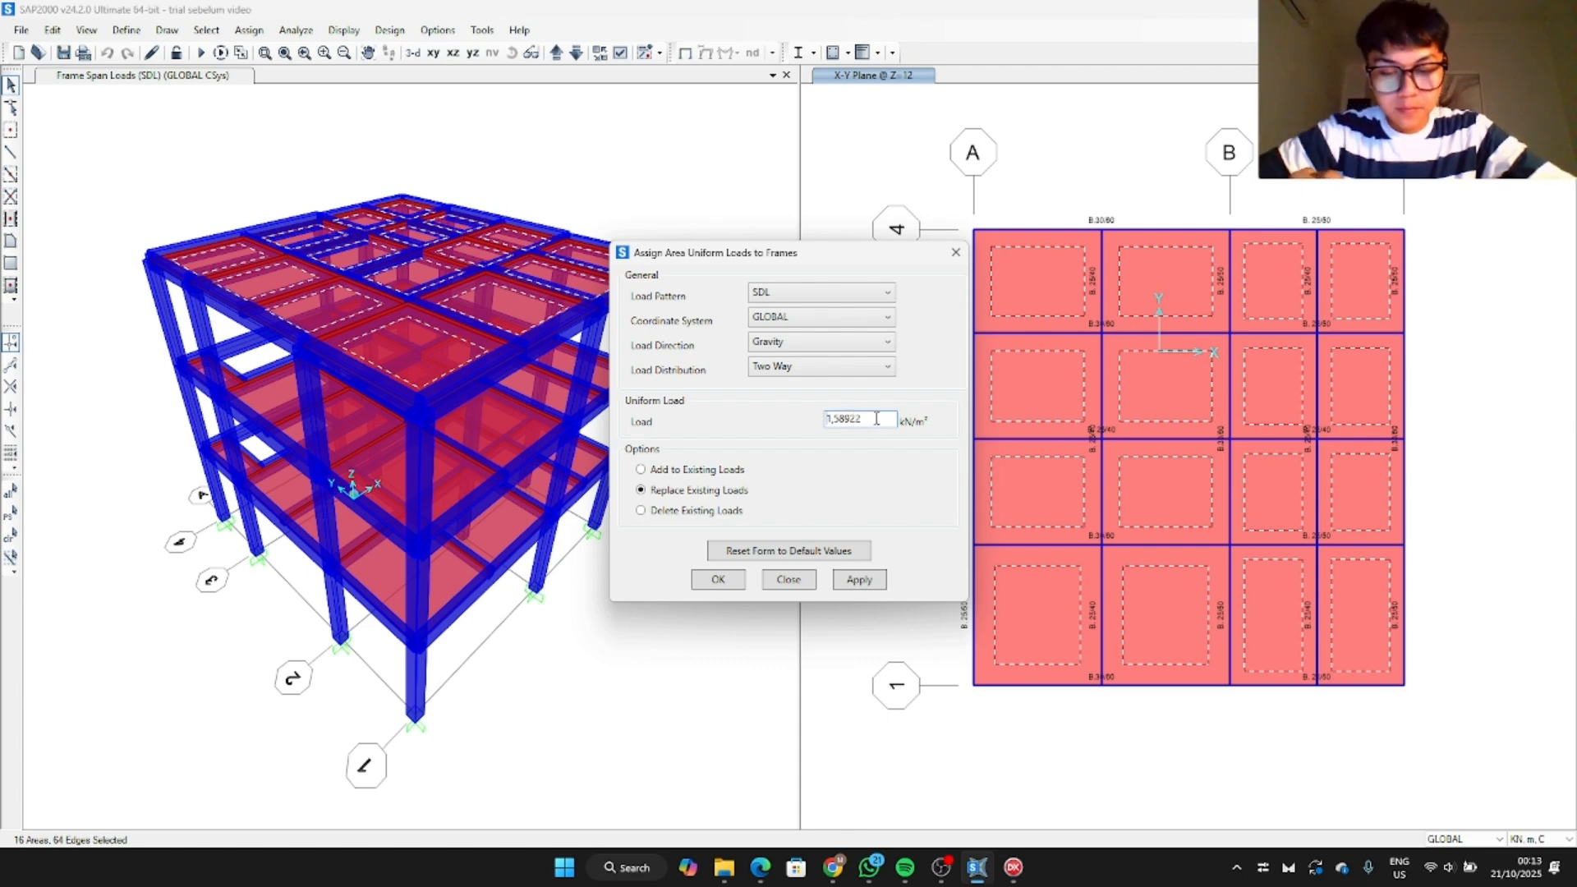
pyautogui.click(859, 579)
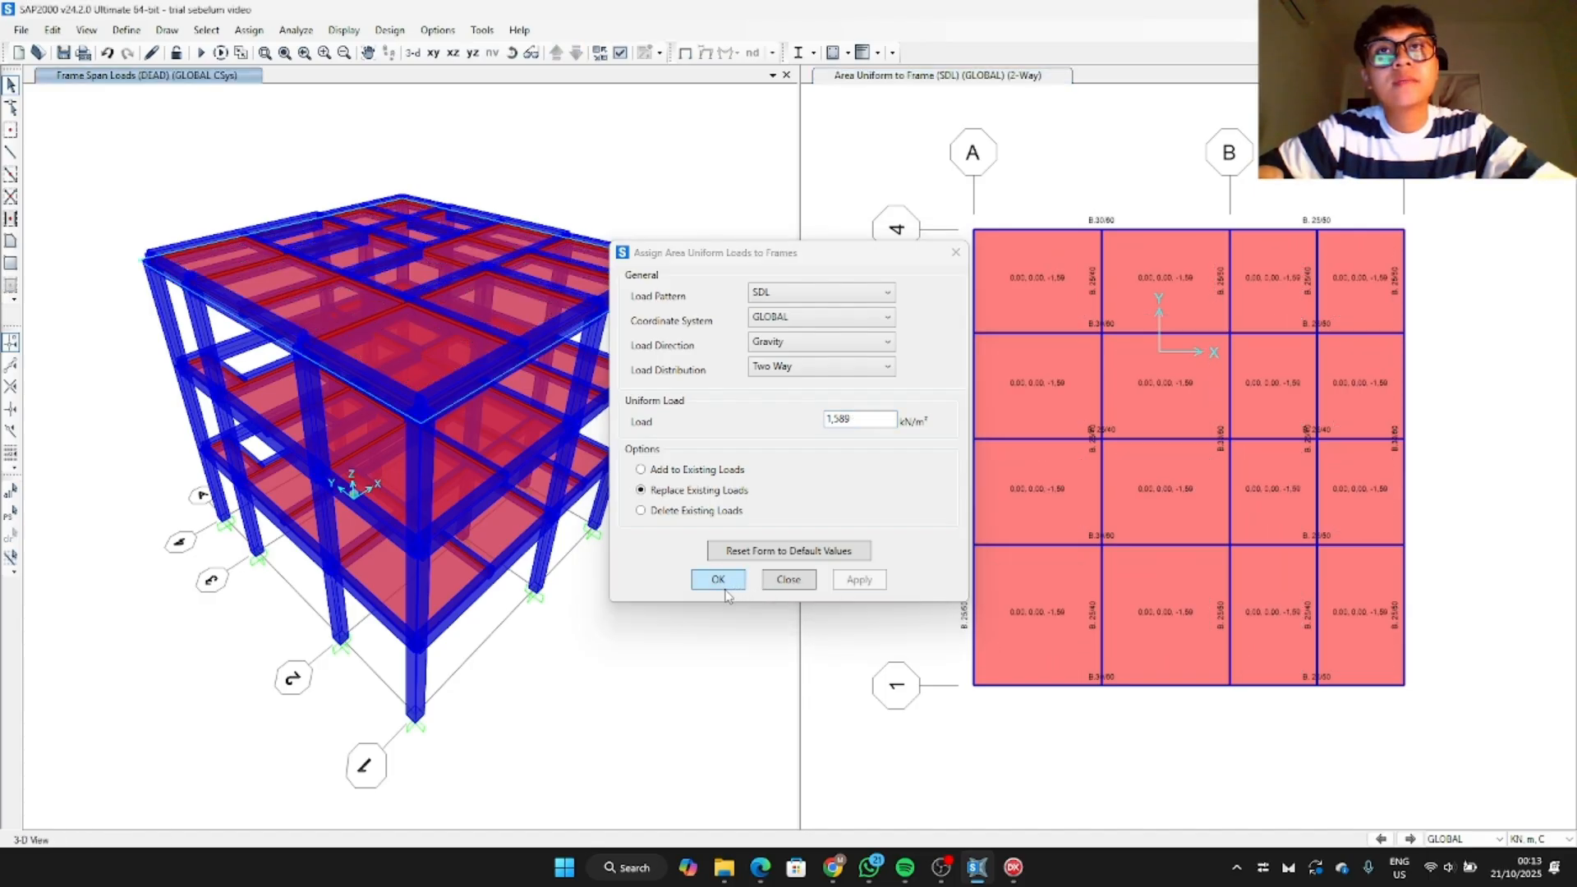
pyautogui.click(725, 583)
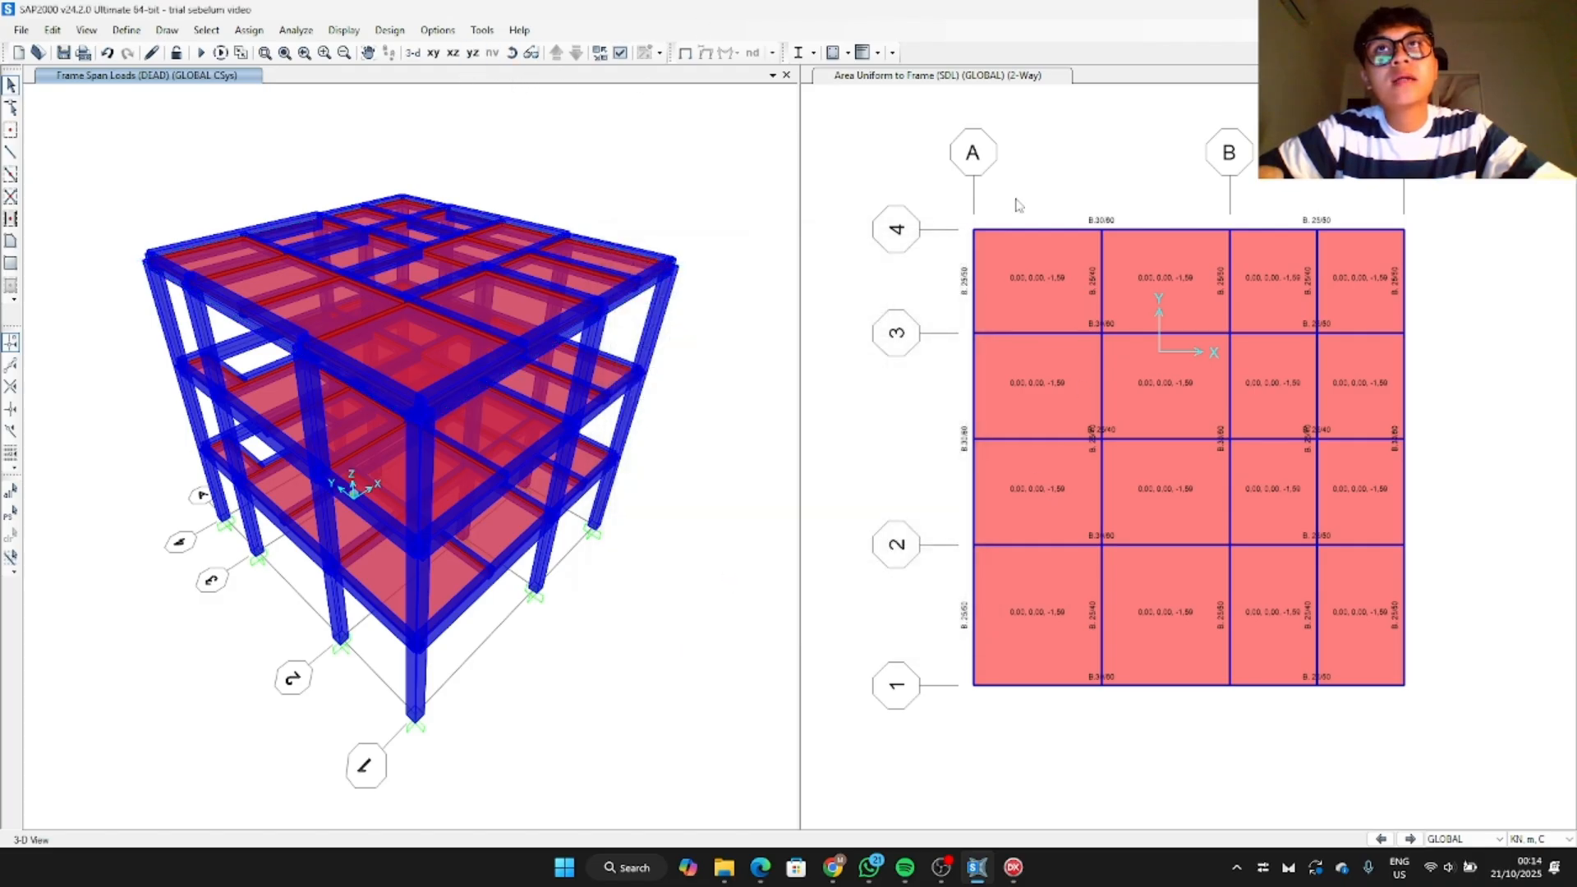
# Step: Show the X-Y plan at Z=8 and select all the slab panels around the stair opening
pyautogui.click(922, 176)
pyautogui.click(575, 52)
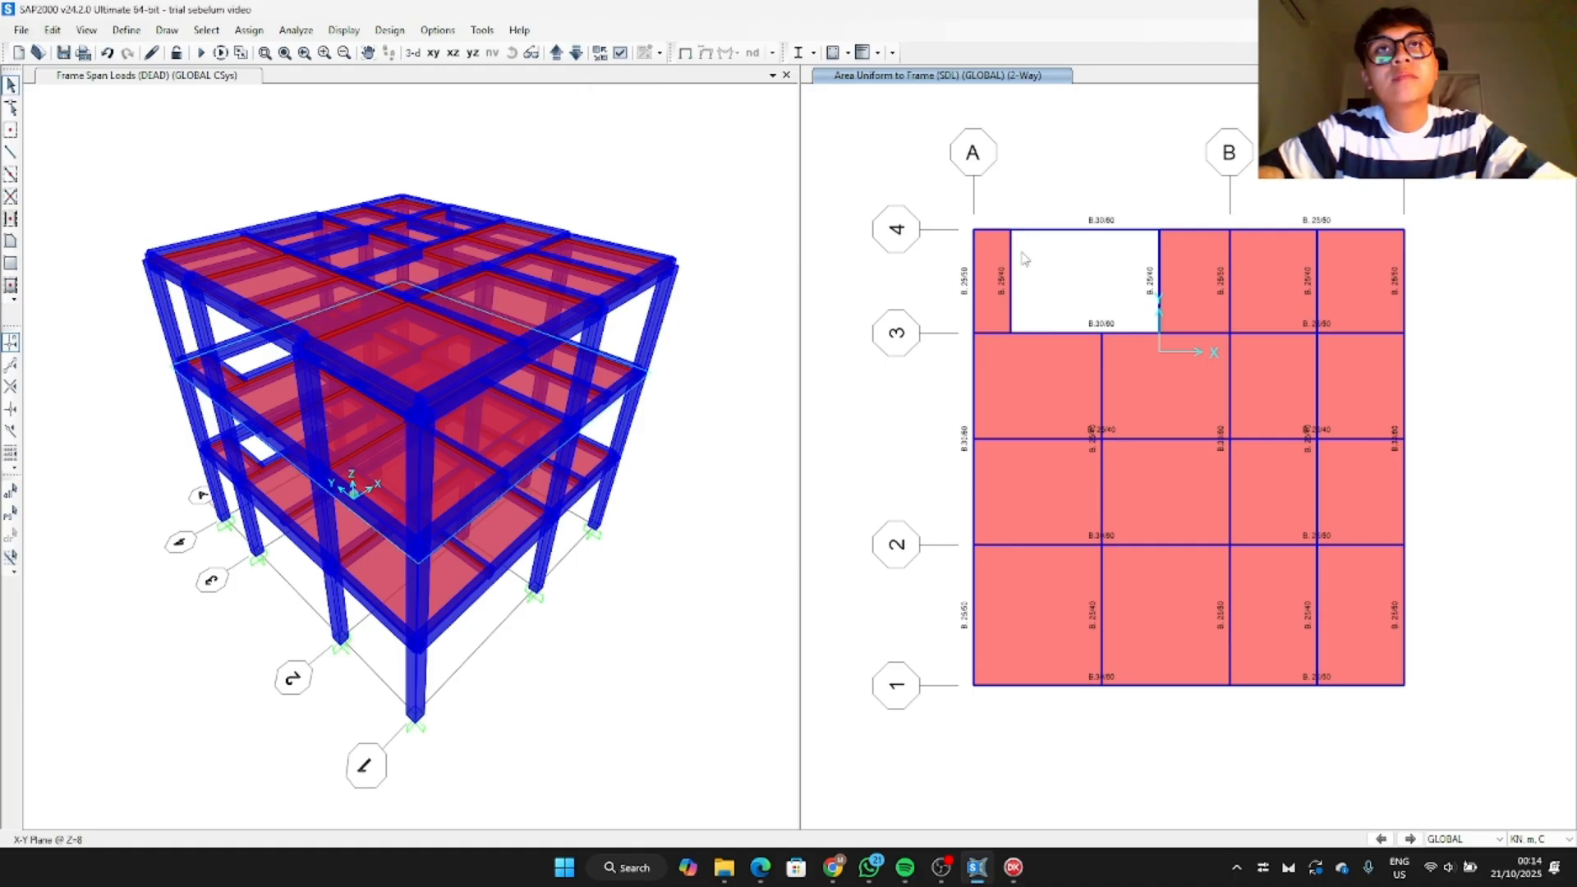
pyautogui.click(997, 279)
pyautogui.click(1179, 292)
pyautogui.click(1281, 279)
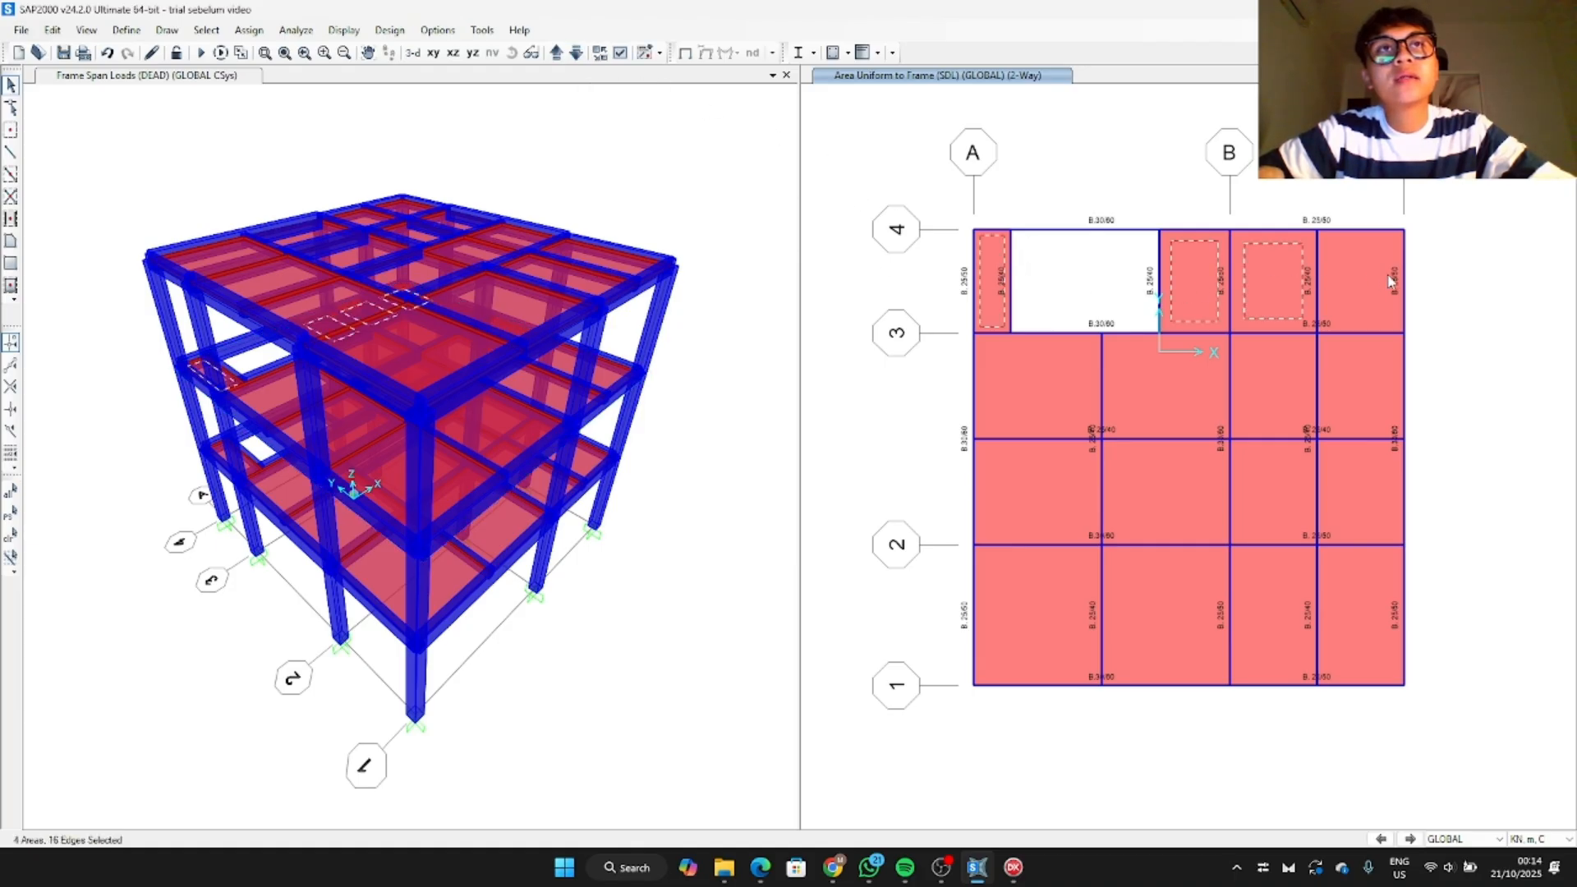
pyautogui.click(1360, 279)
pyautogui.click(1360, 386)
pyautogui.click(1266, 388)
pyautogui.click(1137, 397)
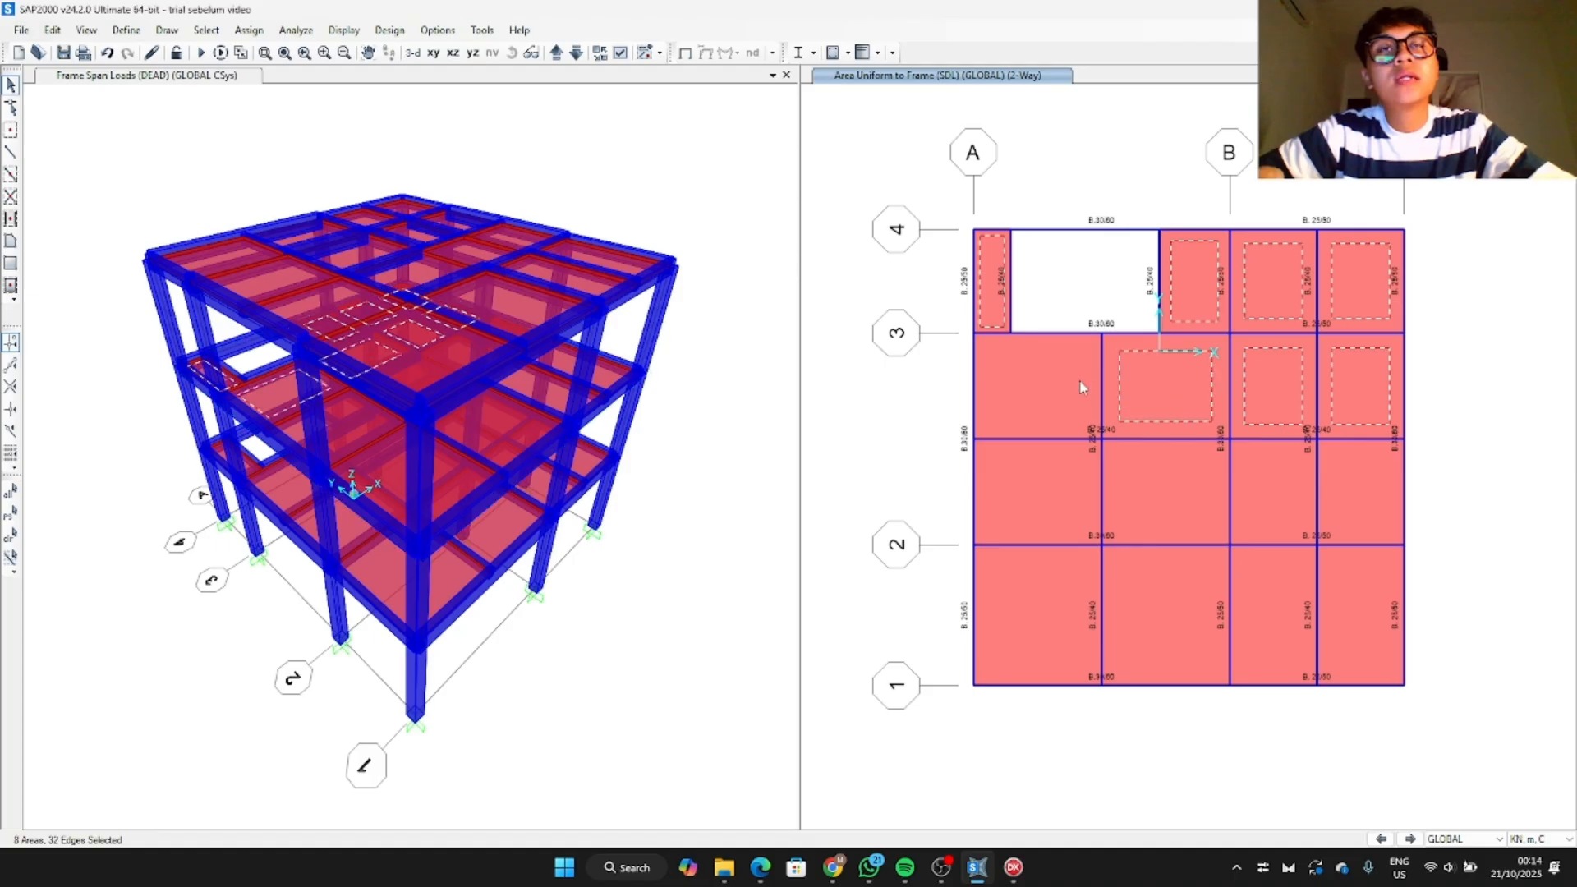
pyautogui.click(1082, 423)
pyautogui.click(1076, 493)
pyautogui.click(1182, 493)
pyautogui.click(1265, 490)
pyautogui.click(1332, 485)
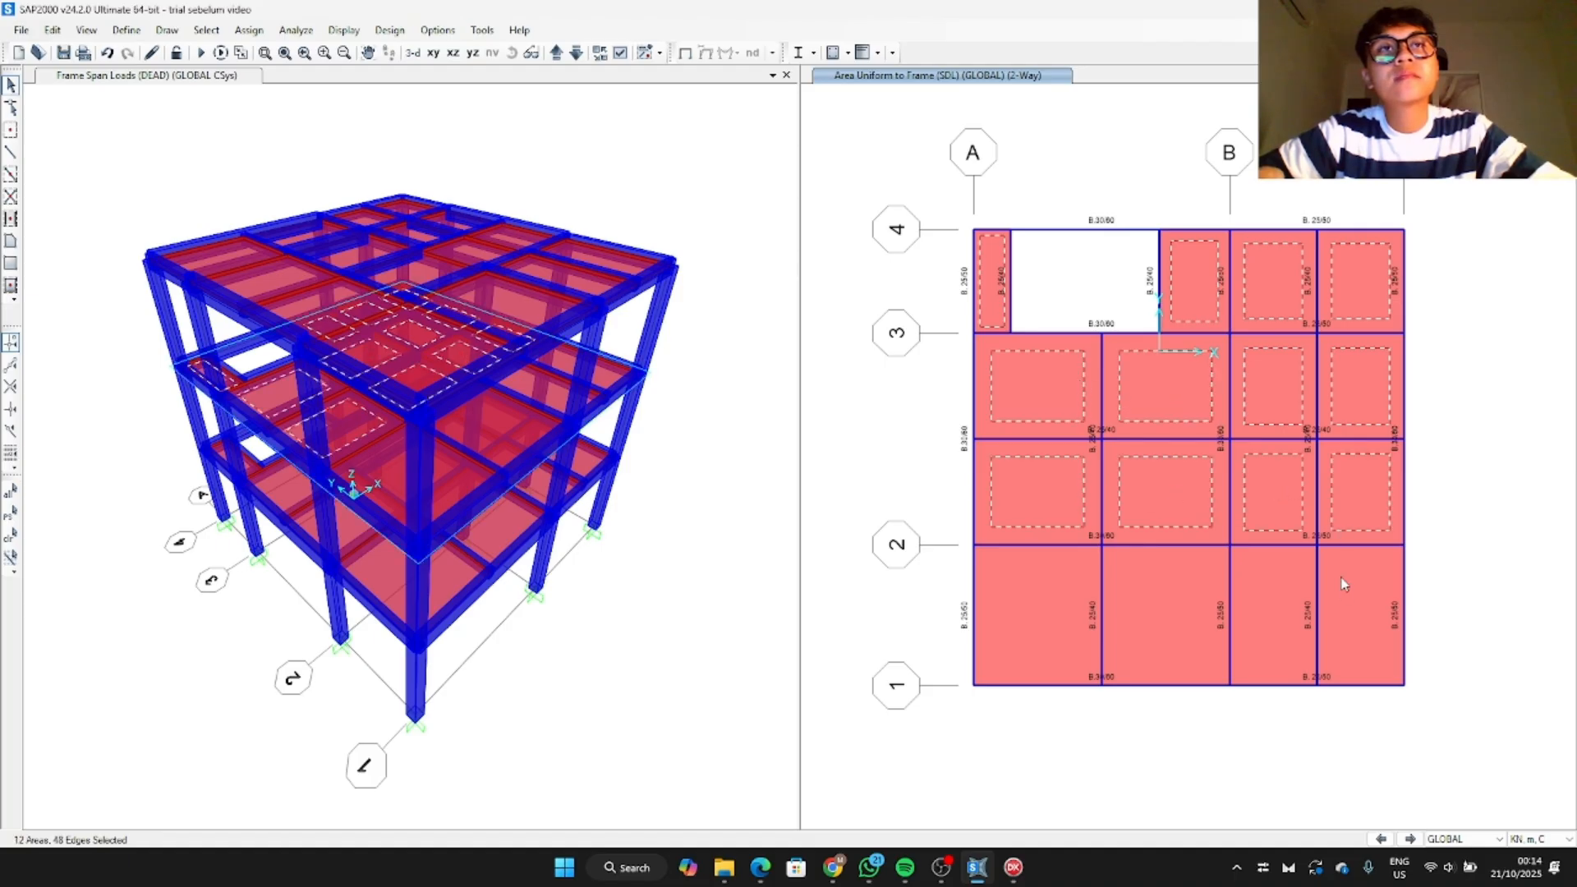
pyautogui.click(1344, 582)
pyautogui.click(1251, 589)
pyautogui.click(1068, 611)
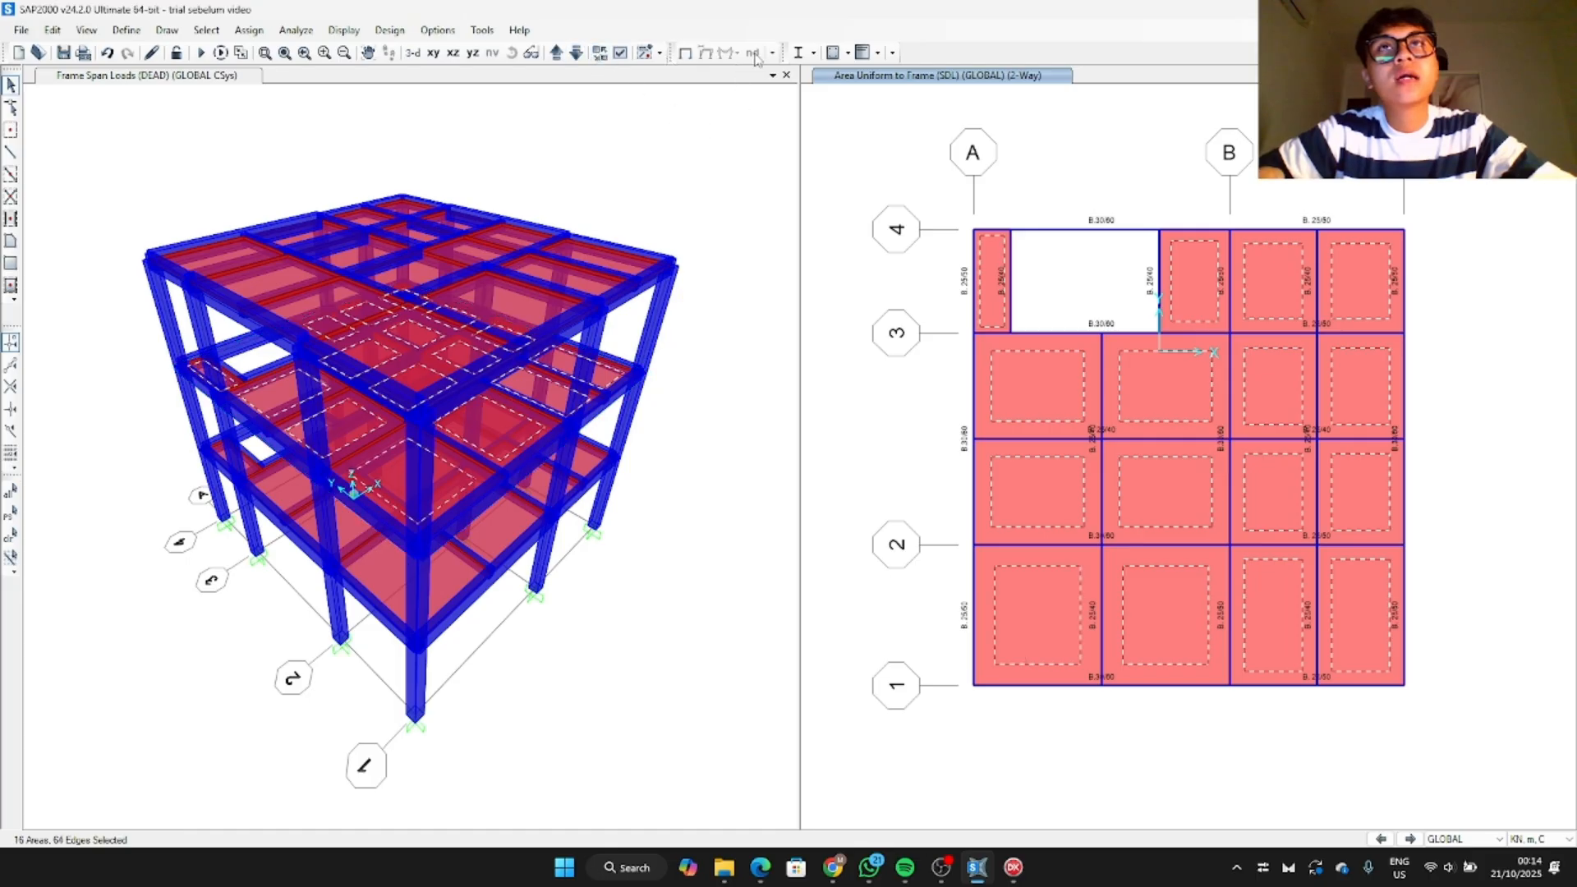
# Step: Assign a two-way uniform-to-frame SDL load of 162*0,00981 kN/m² to the selected Z=8 panels, replacing existing loads
pyautogui.click(249, 30)
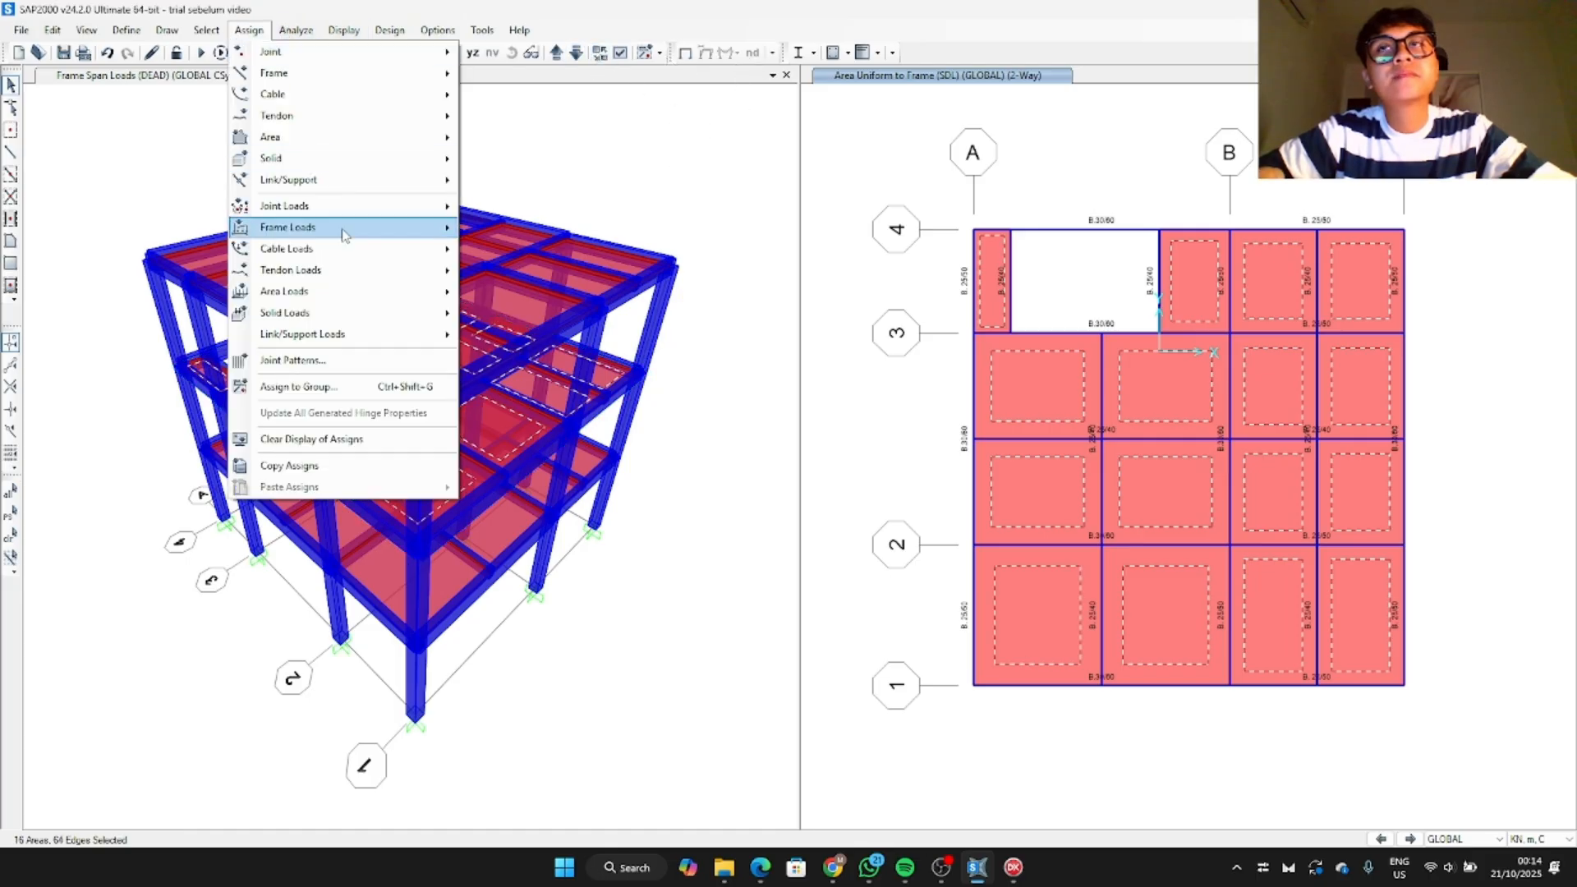
pyautogui.moveTo(332, 292)
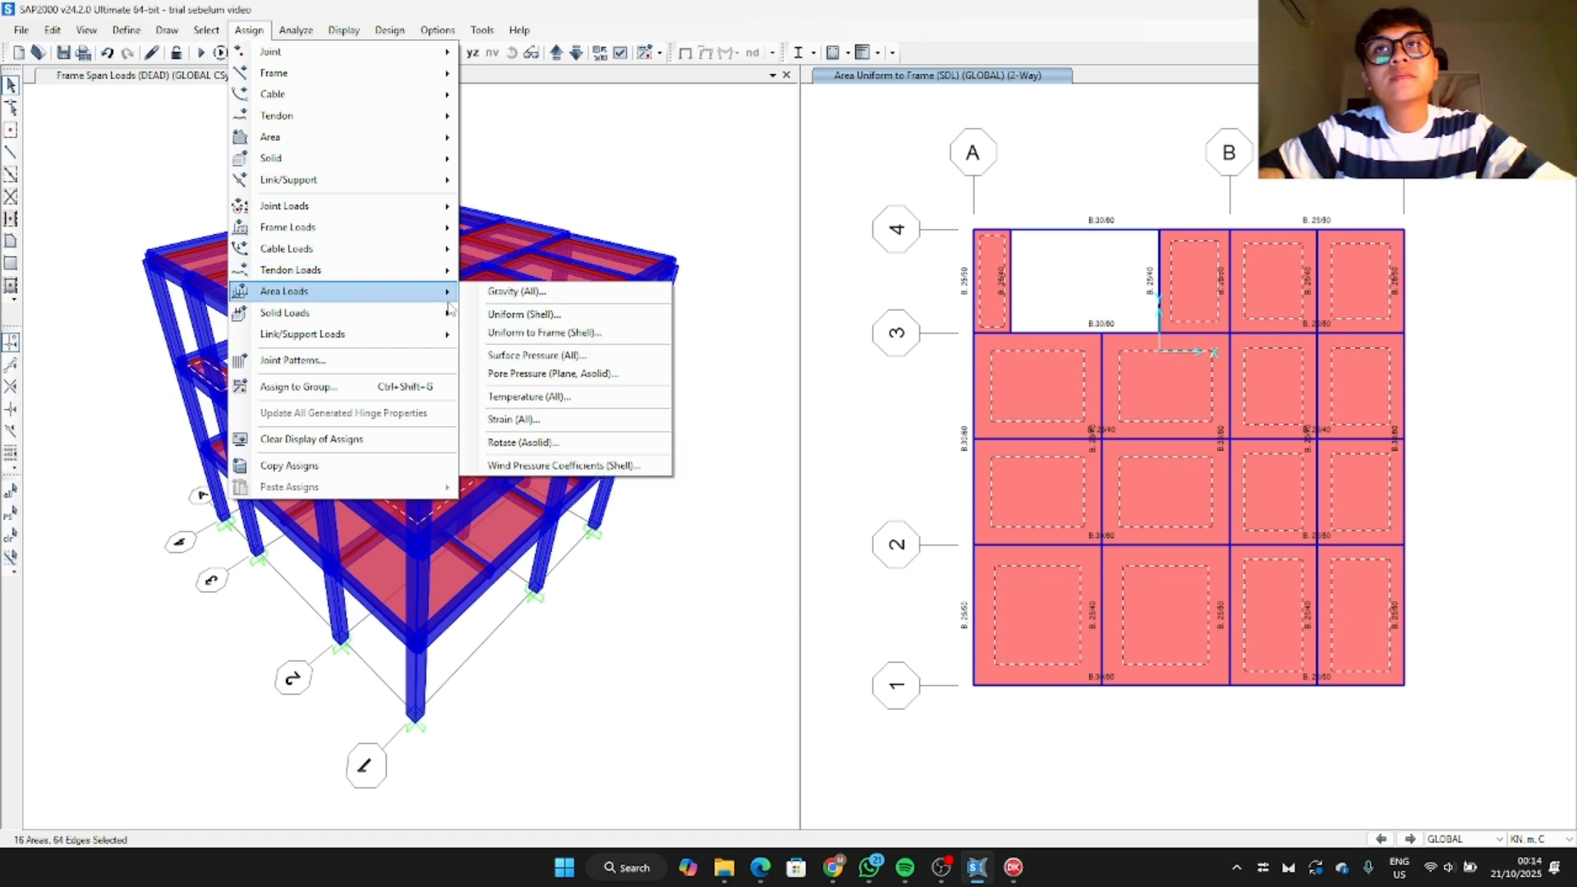
pyautogui.click(548, 333)
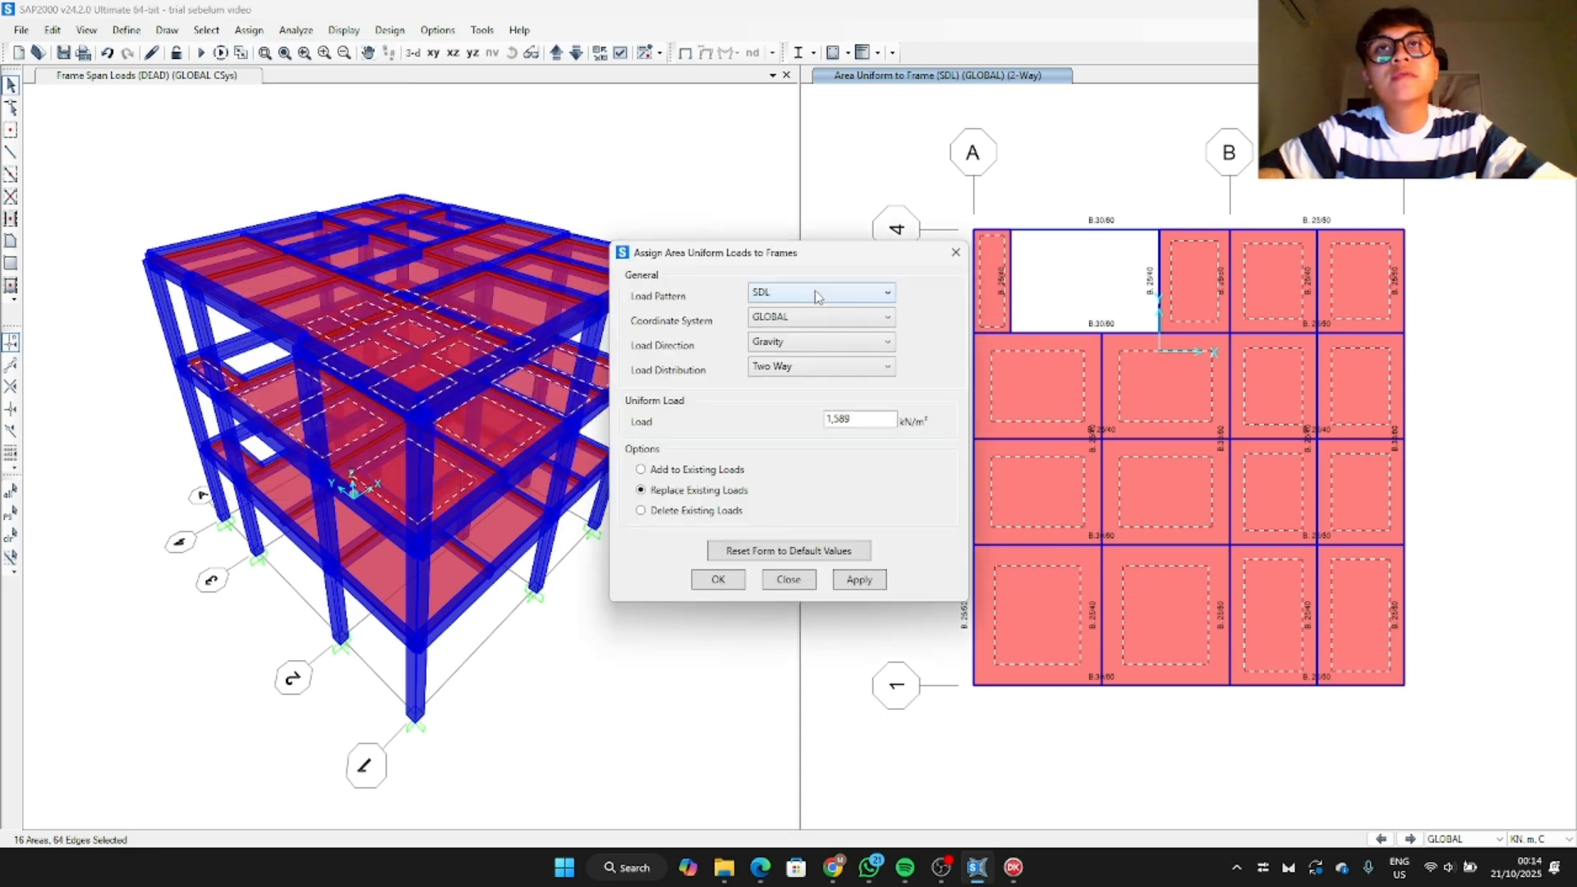
pyautogui.doubleClick(856, 419)
pyautogui.write('1,62')
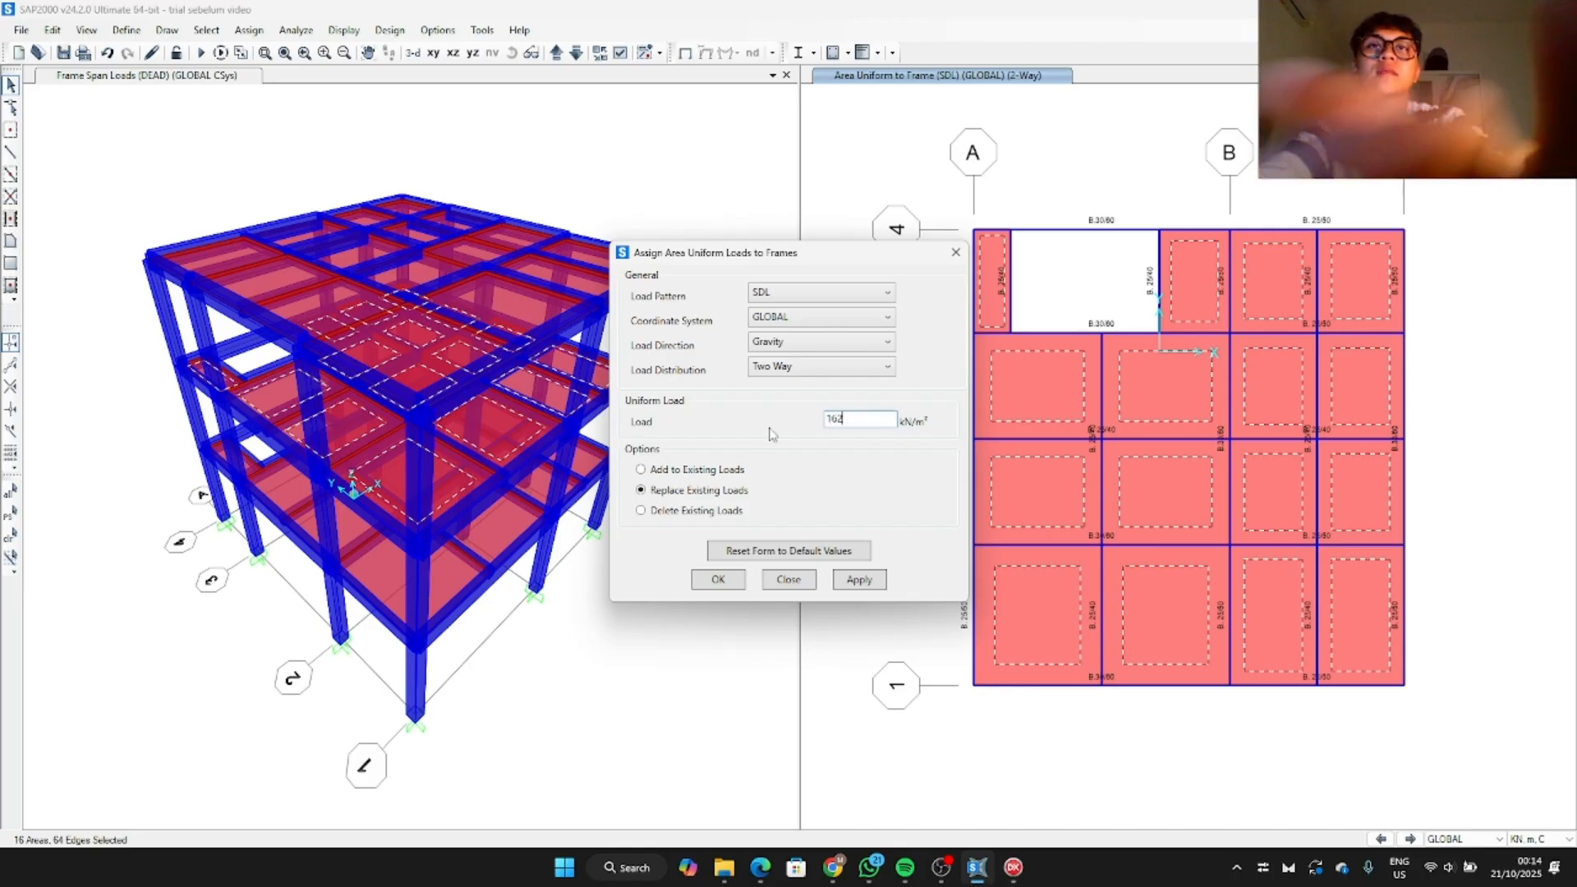
pyautogui.write('*0,')
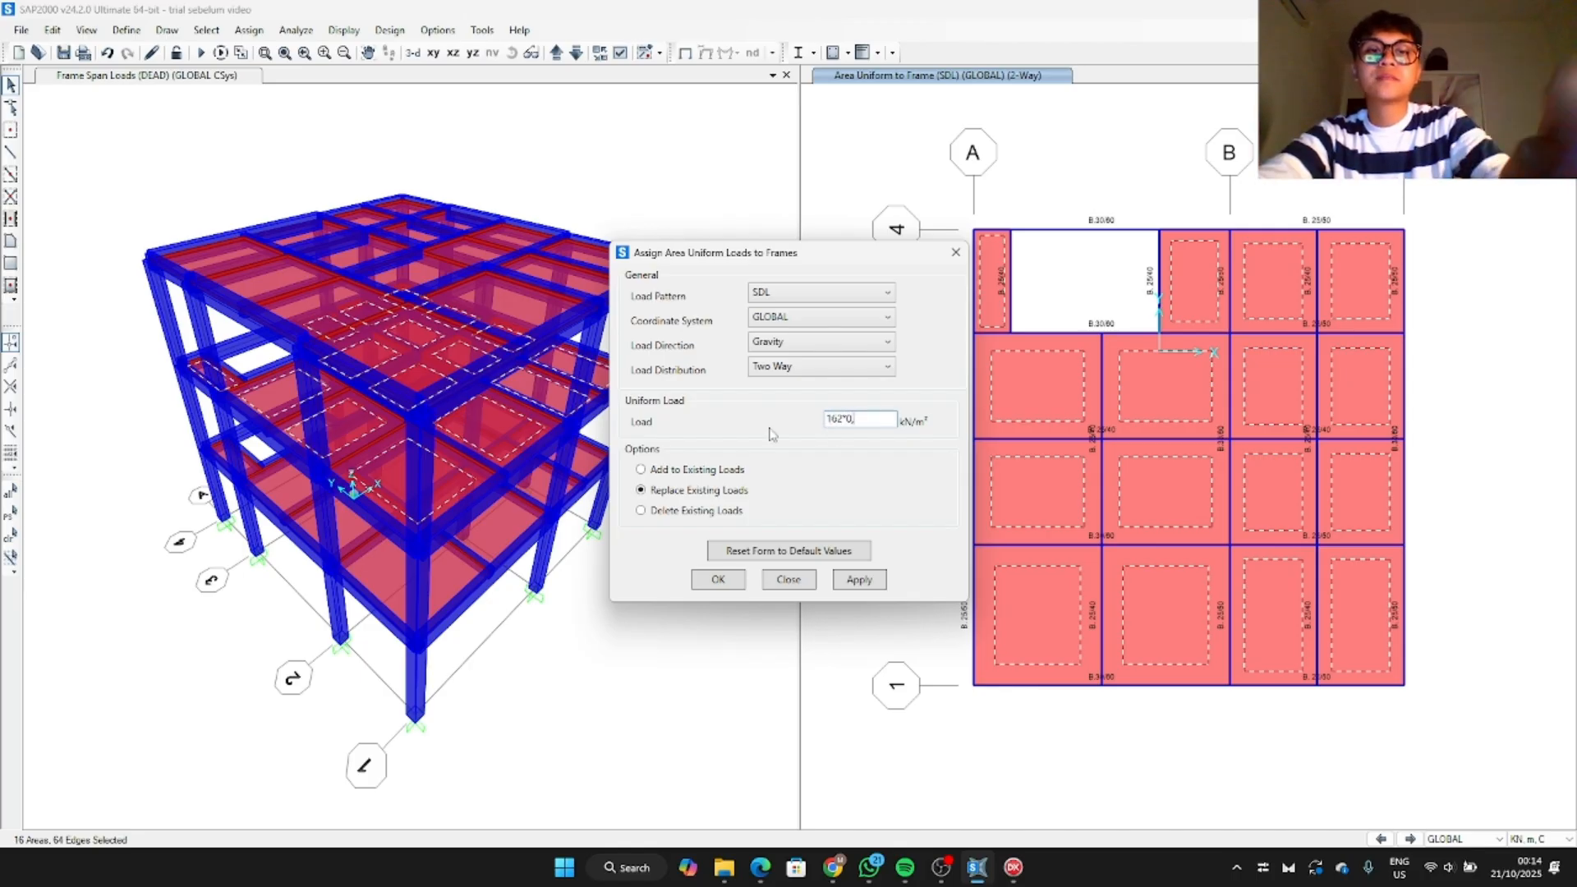
pyautogui.write('005')
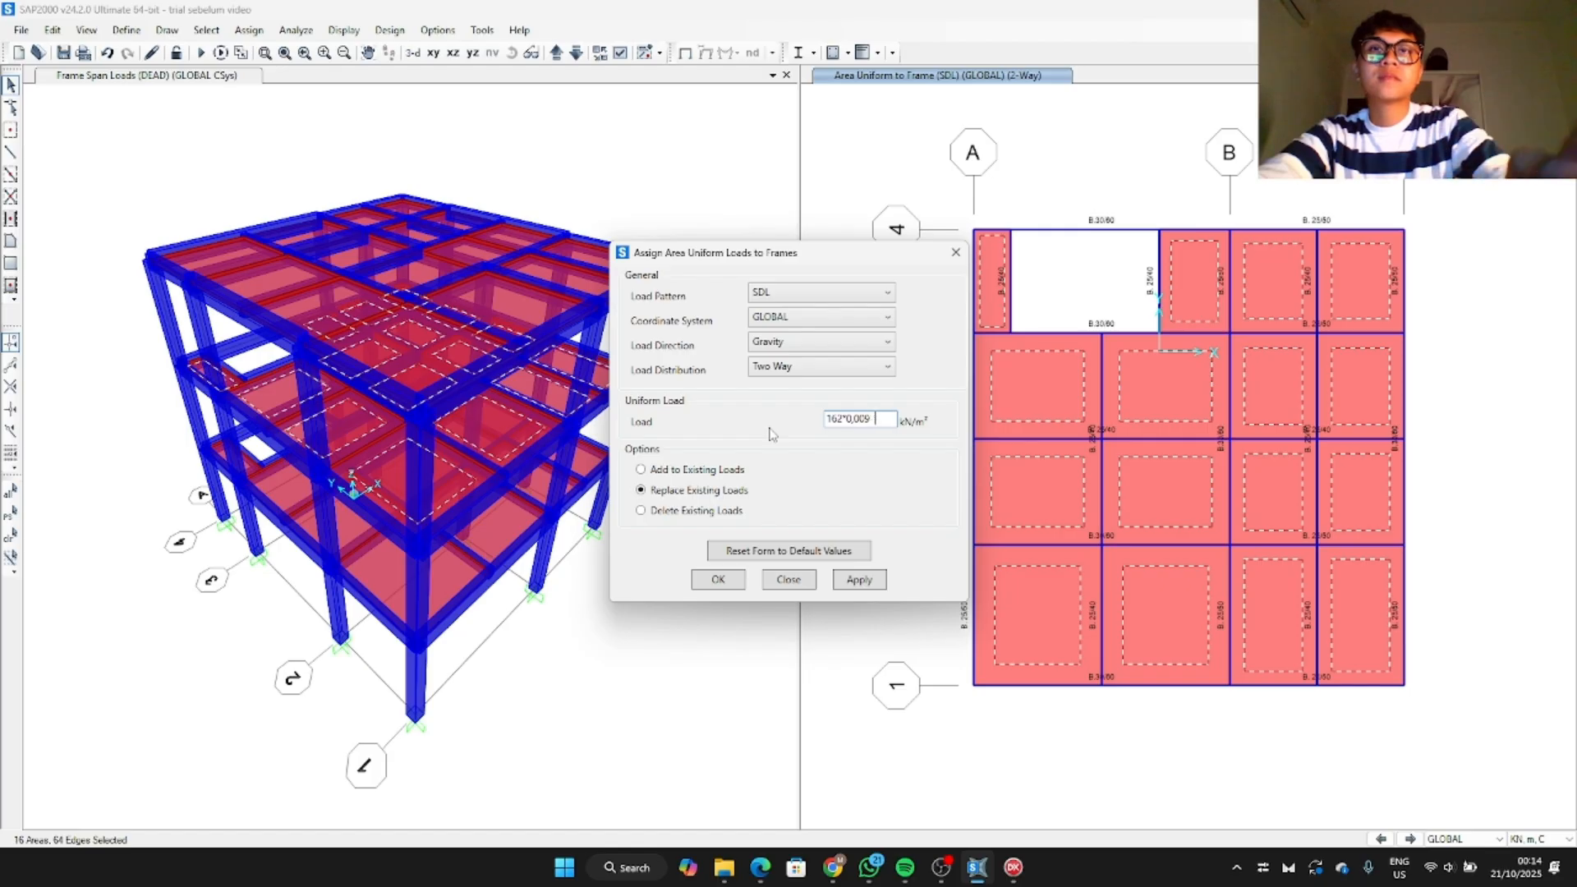
pyautogui.write('81')
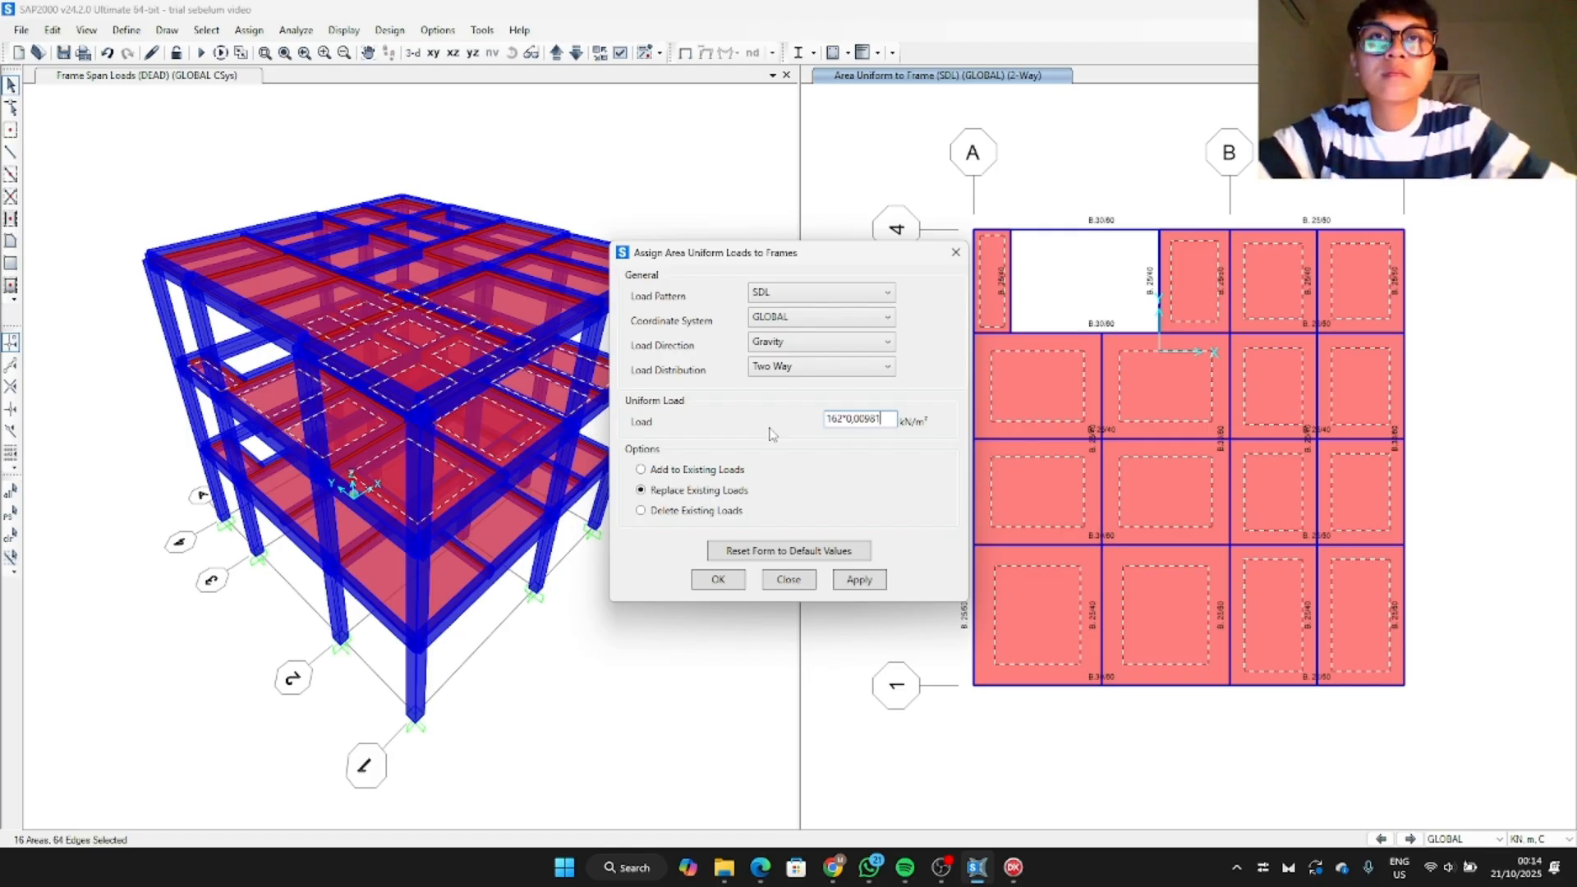
pyautogui.press('Return')
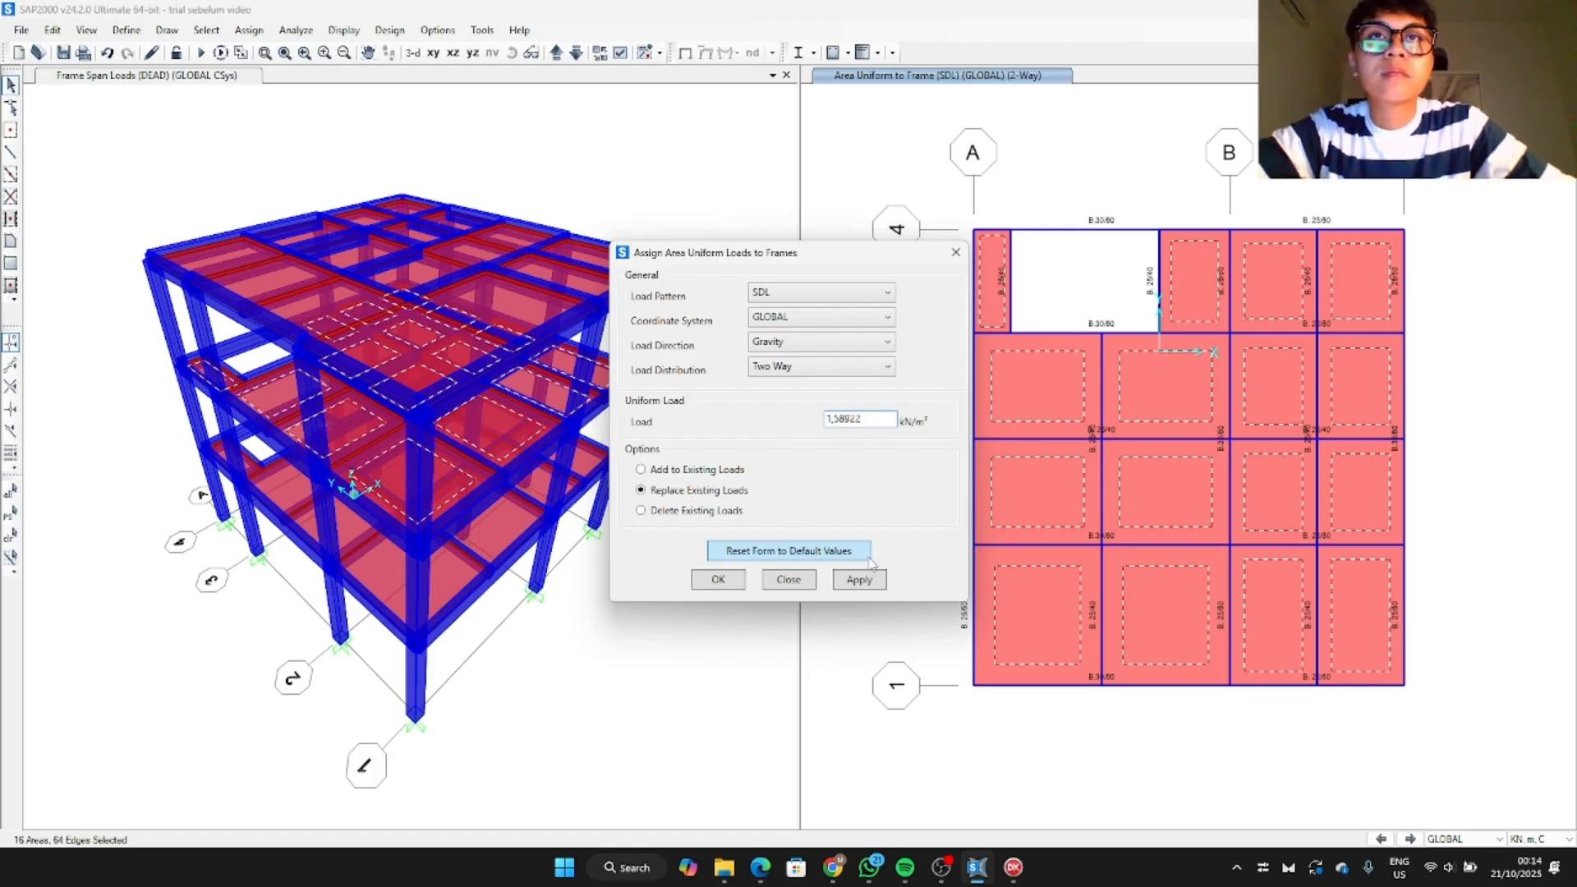
pyautogui.click(859, 580)
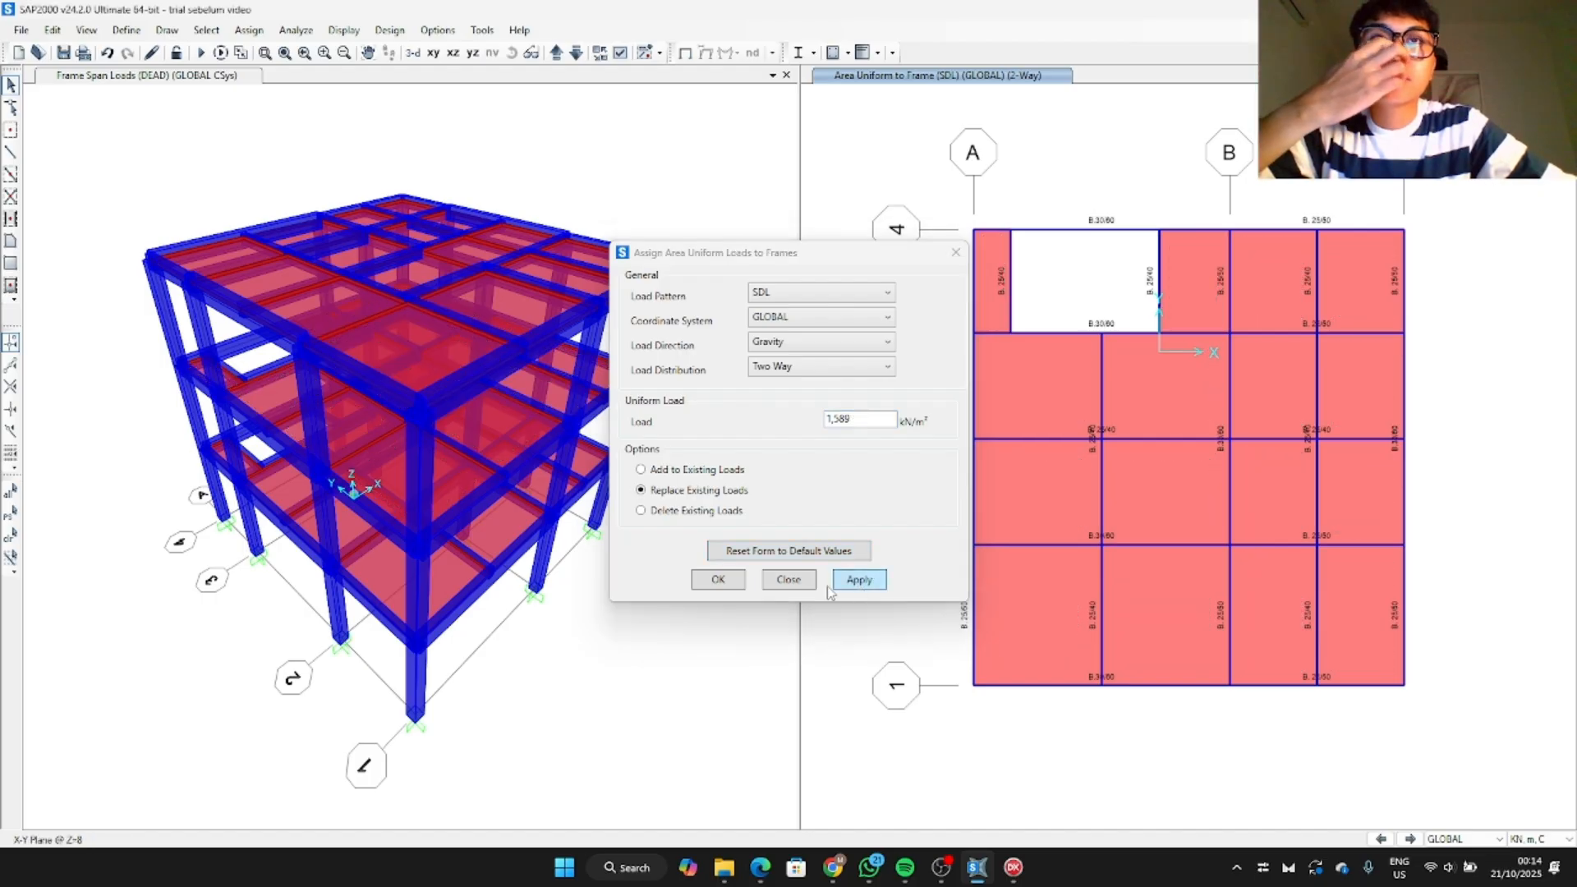
pyautogui.click(718, 579)
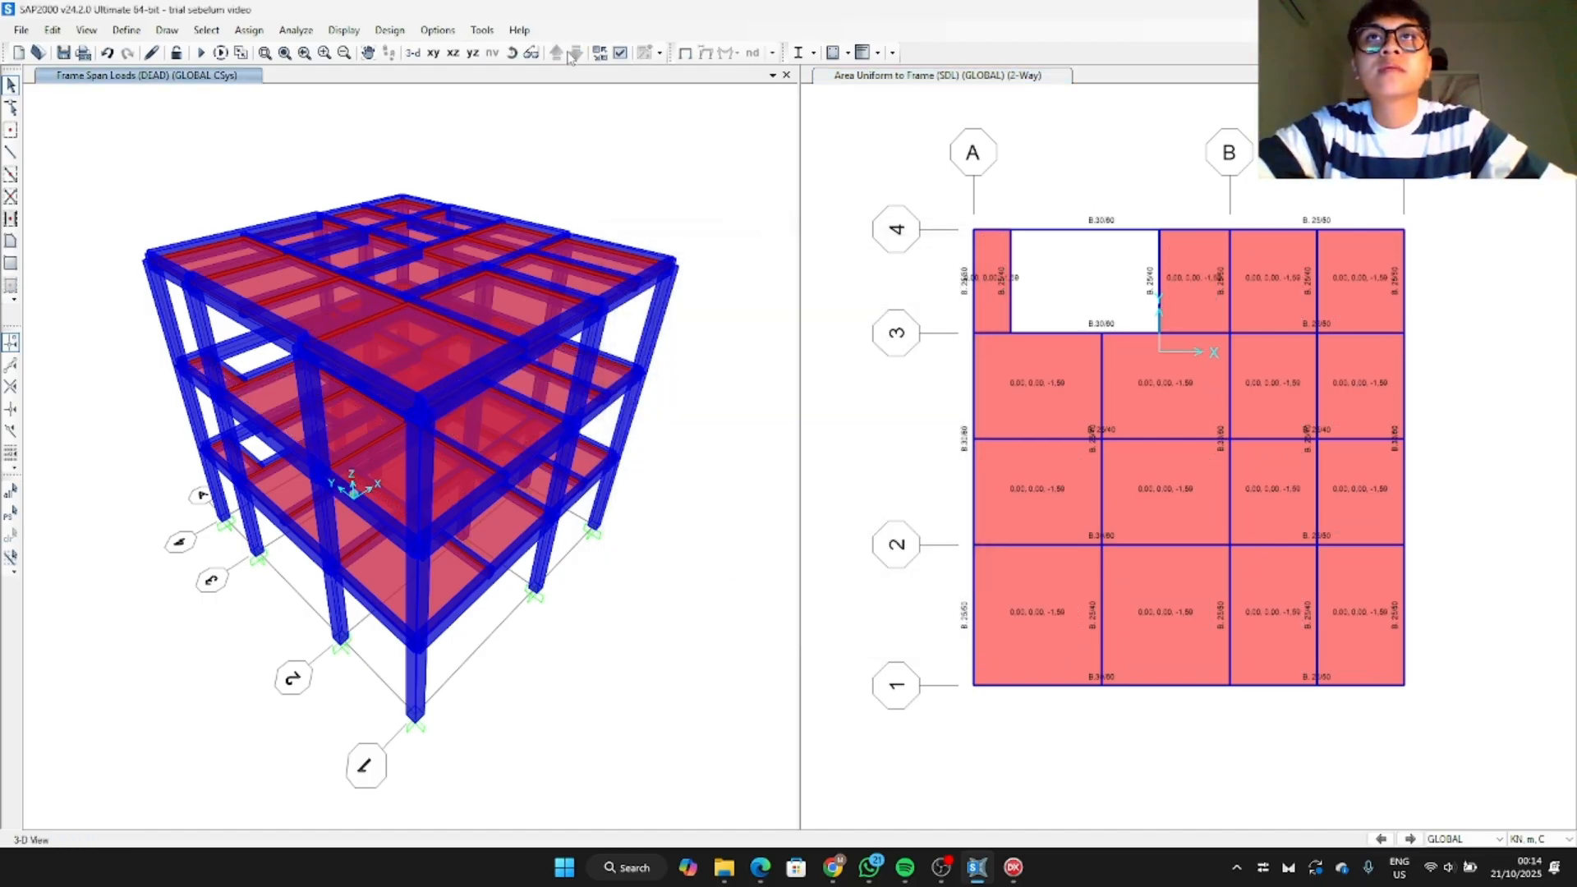
# Step: Show the X-Y plan at Z=4 and select all of that floor's slab panels
pyautogui.click(873, 144)
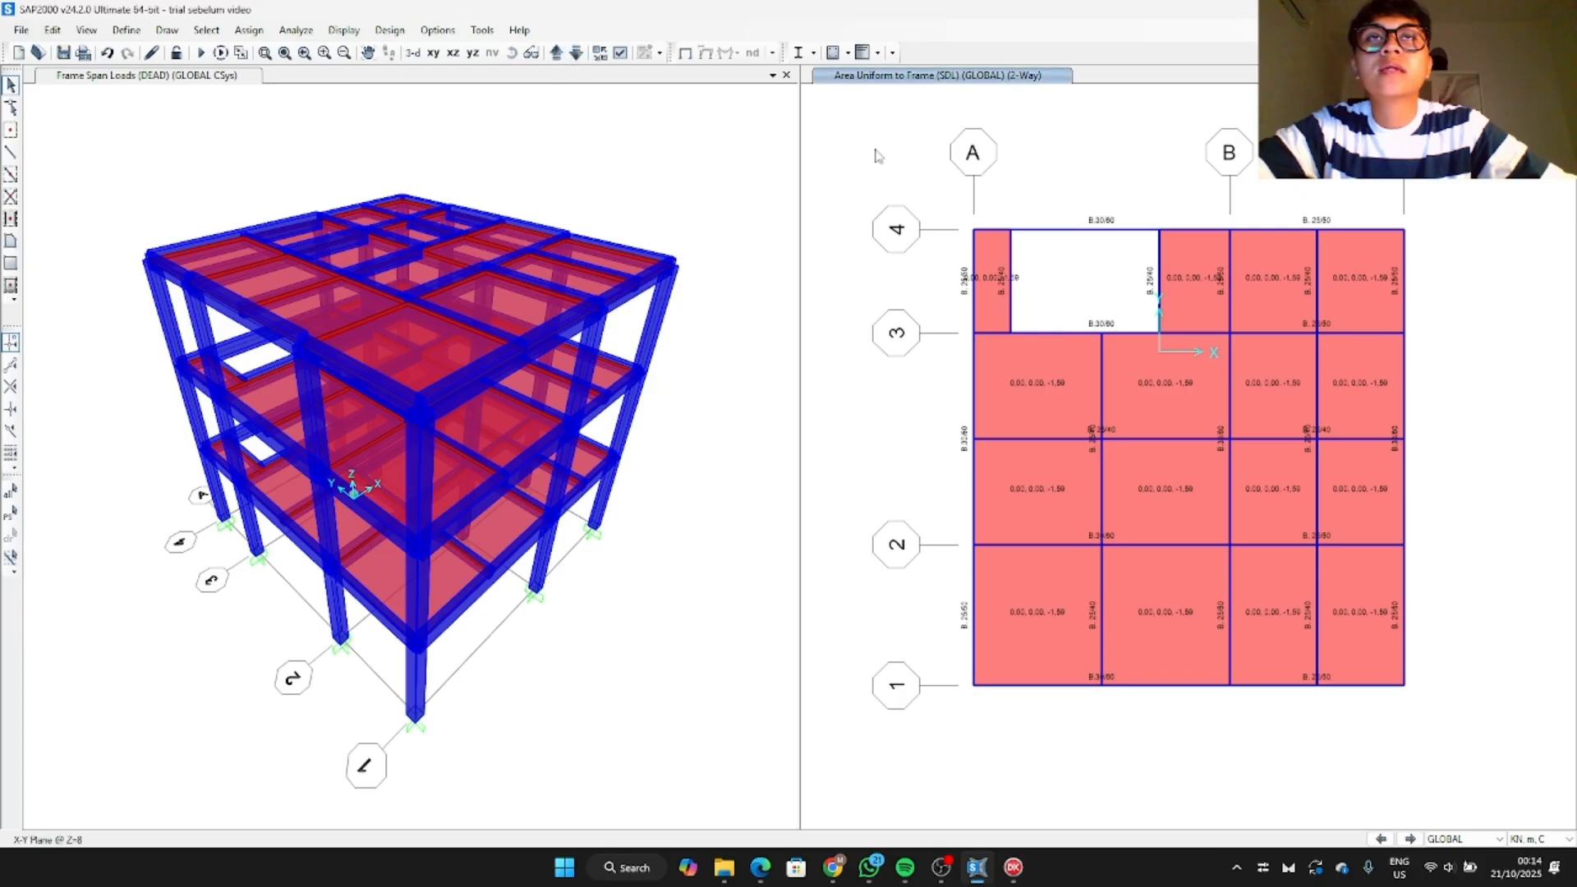
pyautogui.click(576, 53)
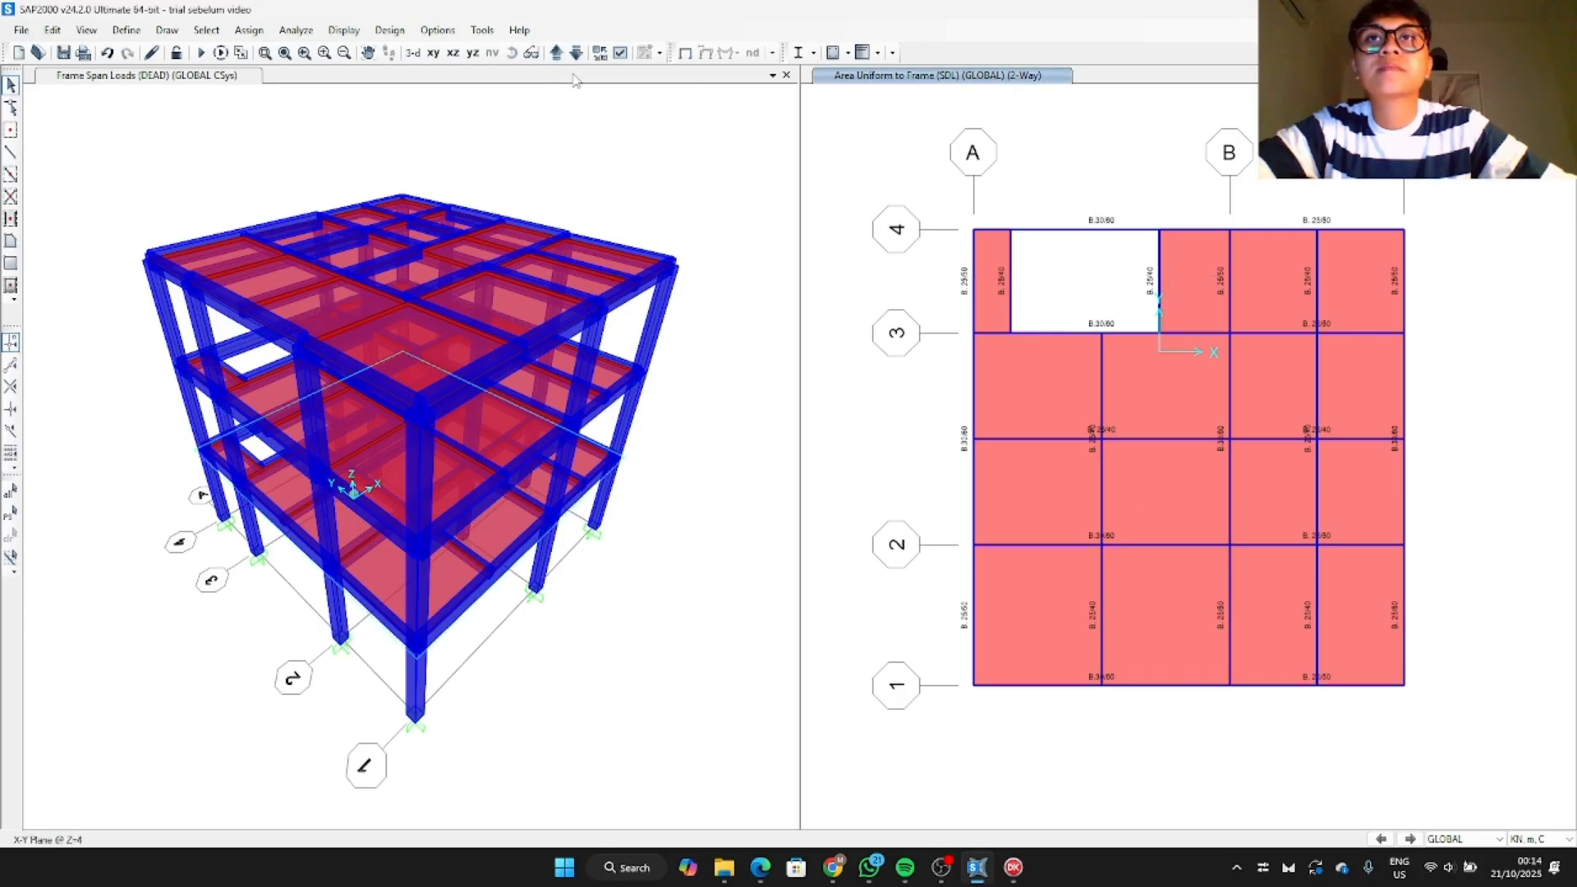
pyautogui.click(992, 296)
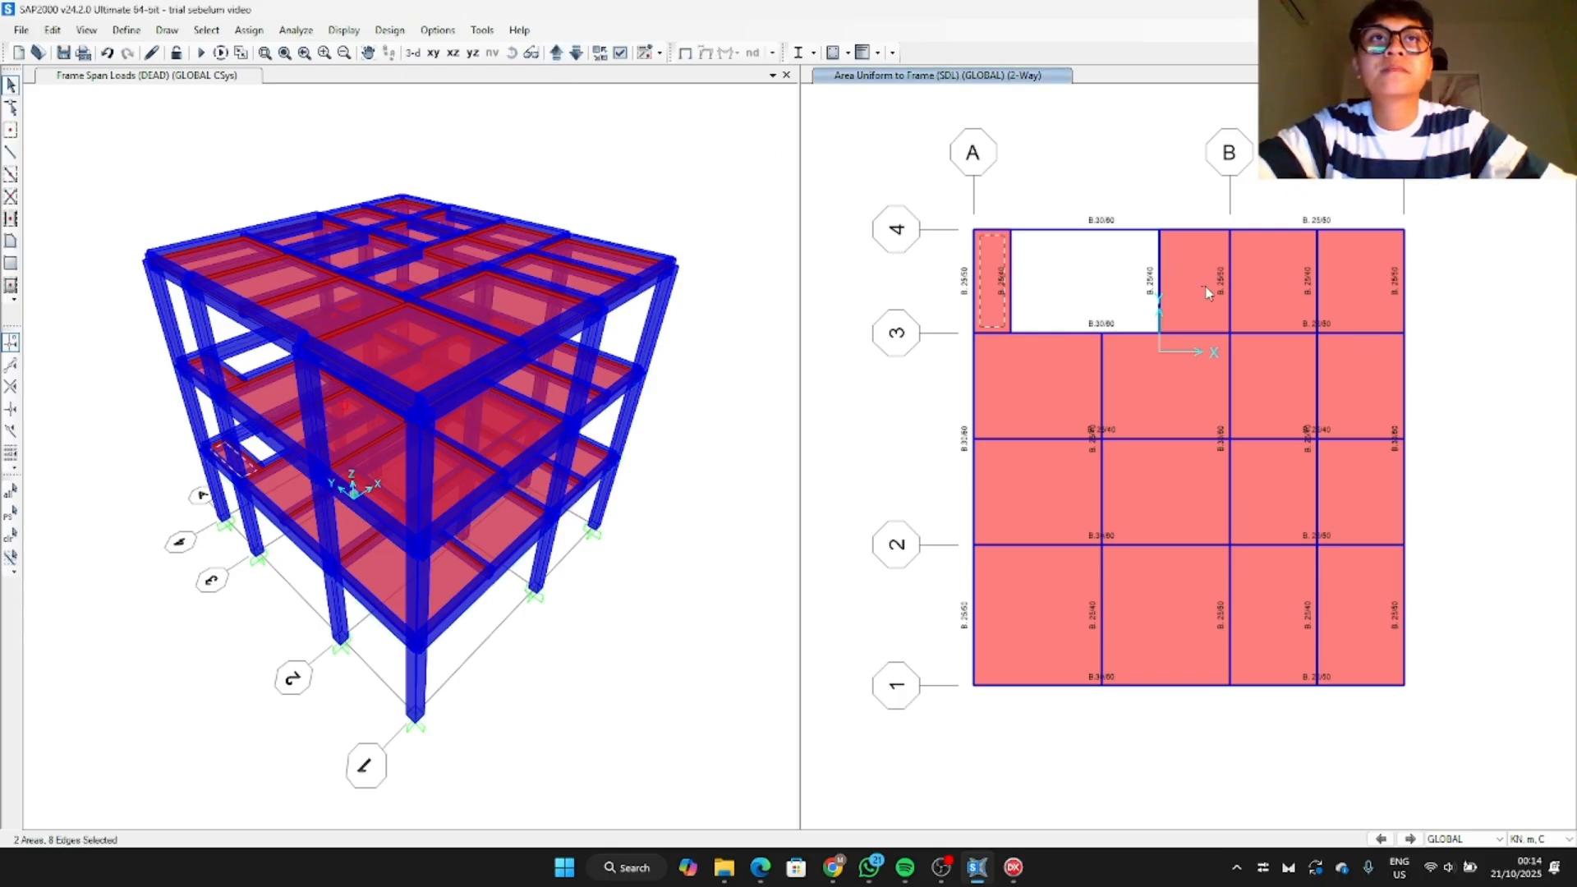
pyautogui.click(1203, 291)
pyautogui.click(1386, 287)
pyautogui.click(1364, 394)
pyautogui.click(1277, 397)
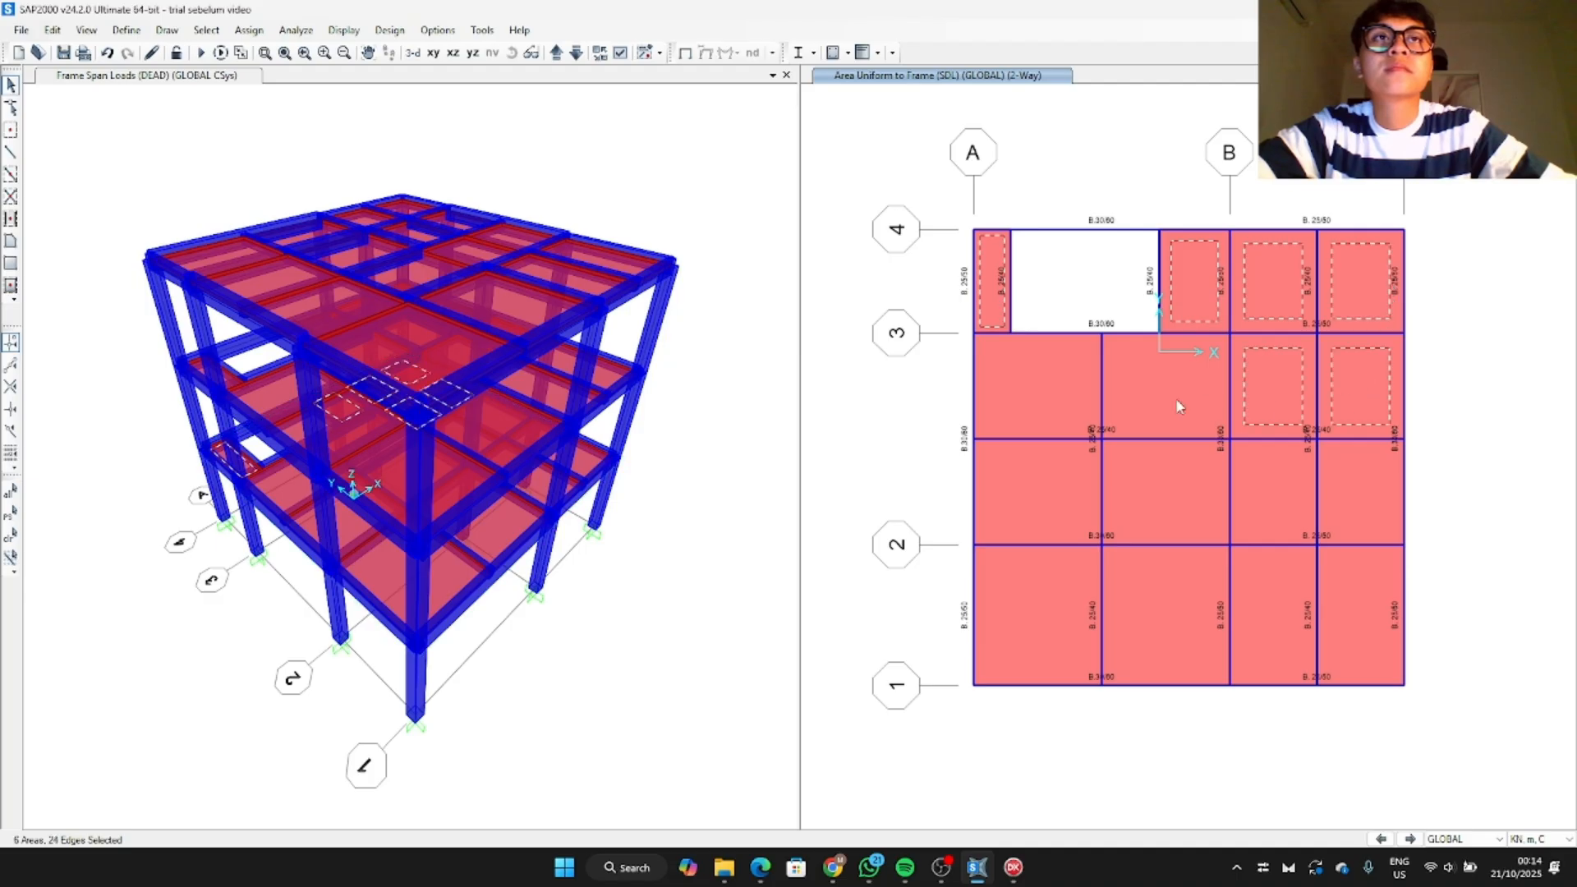
pyautogui.click(1173, 398)
pyautogui.click(1043, 390)
pyautogui.click(1055, 484)
pyautogui.click(1158, 484)
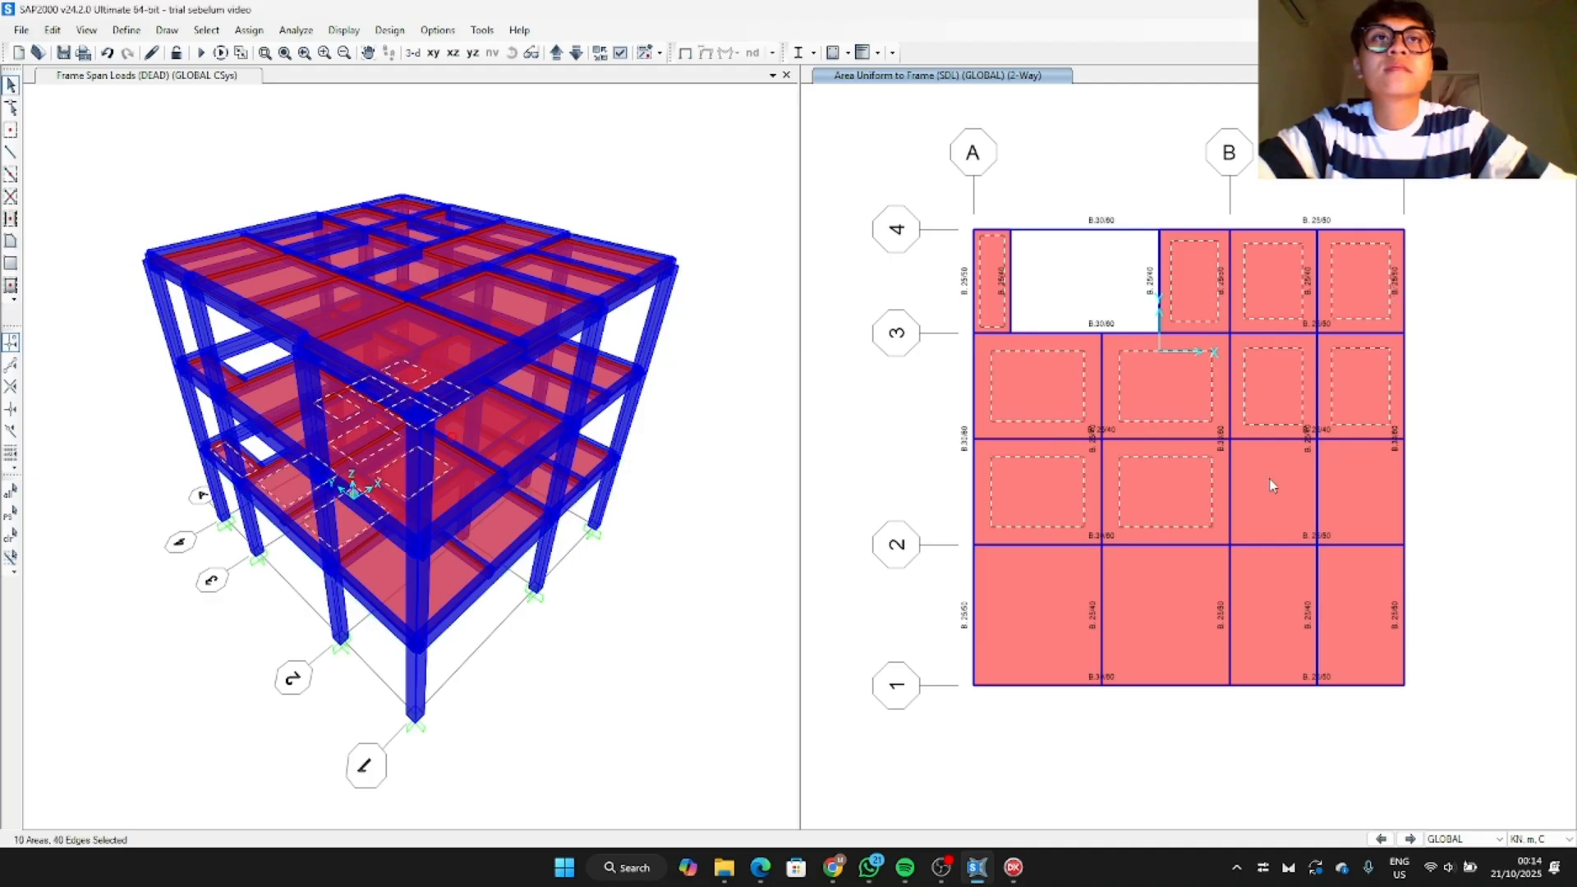
pyautogui.click(1274, 484)
pyautogui.click(1359, 493)
pyautogui.click(1359, 608)
pyautogui.click(1272, 608)
pyautogui.click(1049, 605)
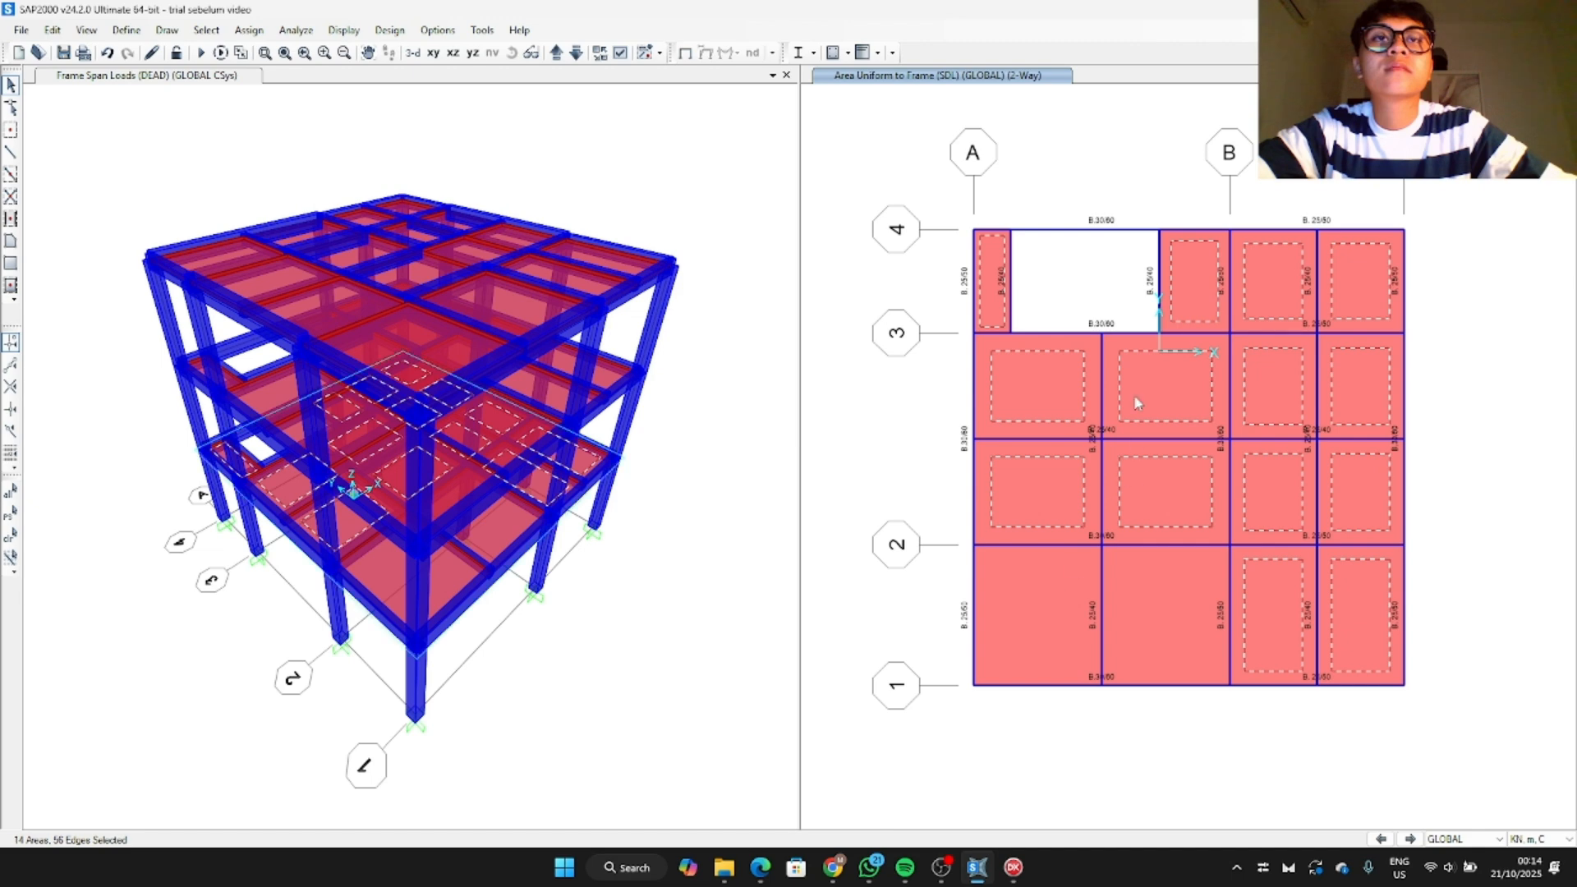
pyautogui.click(1144, 588)
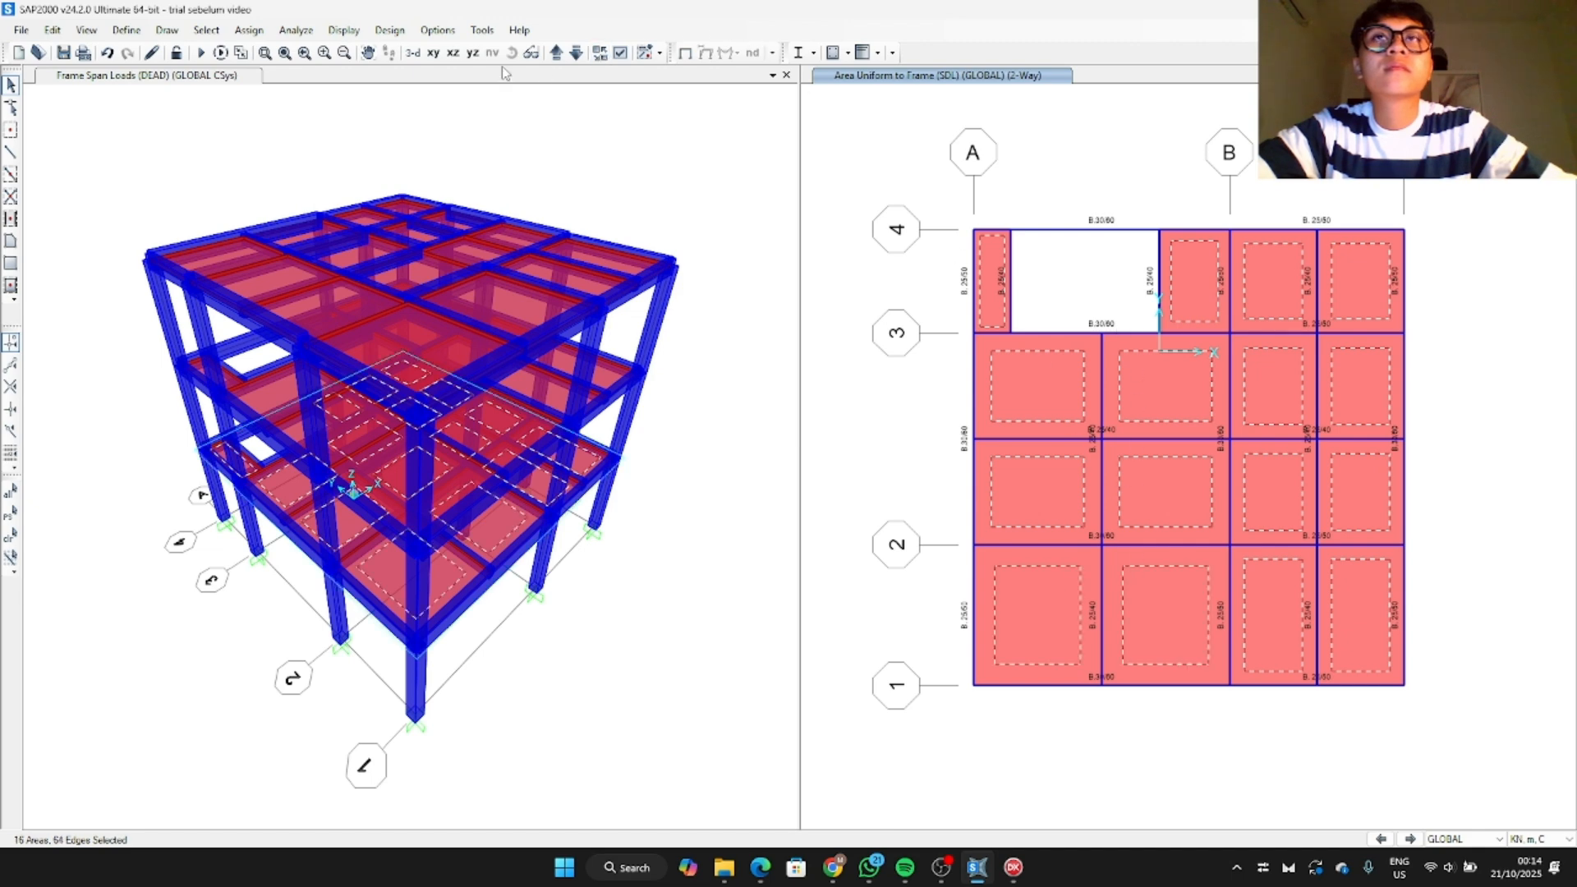
# Step: Assign a two-way uniform-to-frame SDL load of 162*0,00981 kN/m² to the selected Z=4 panels, replacing existing loads
pyautogui.click(249, 30)
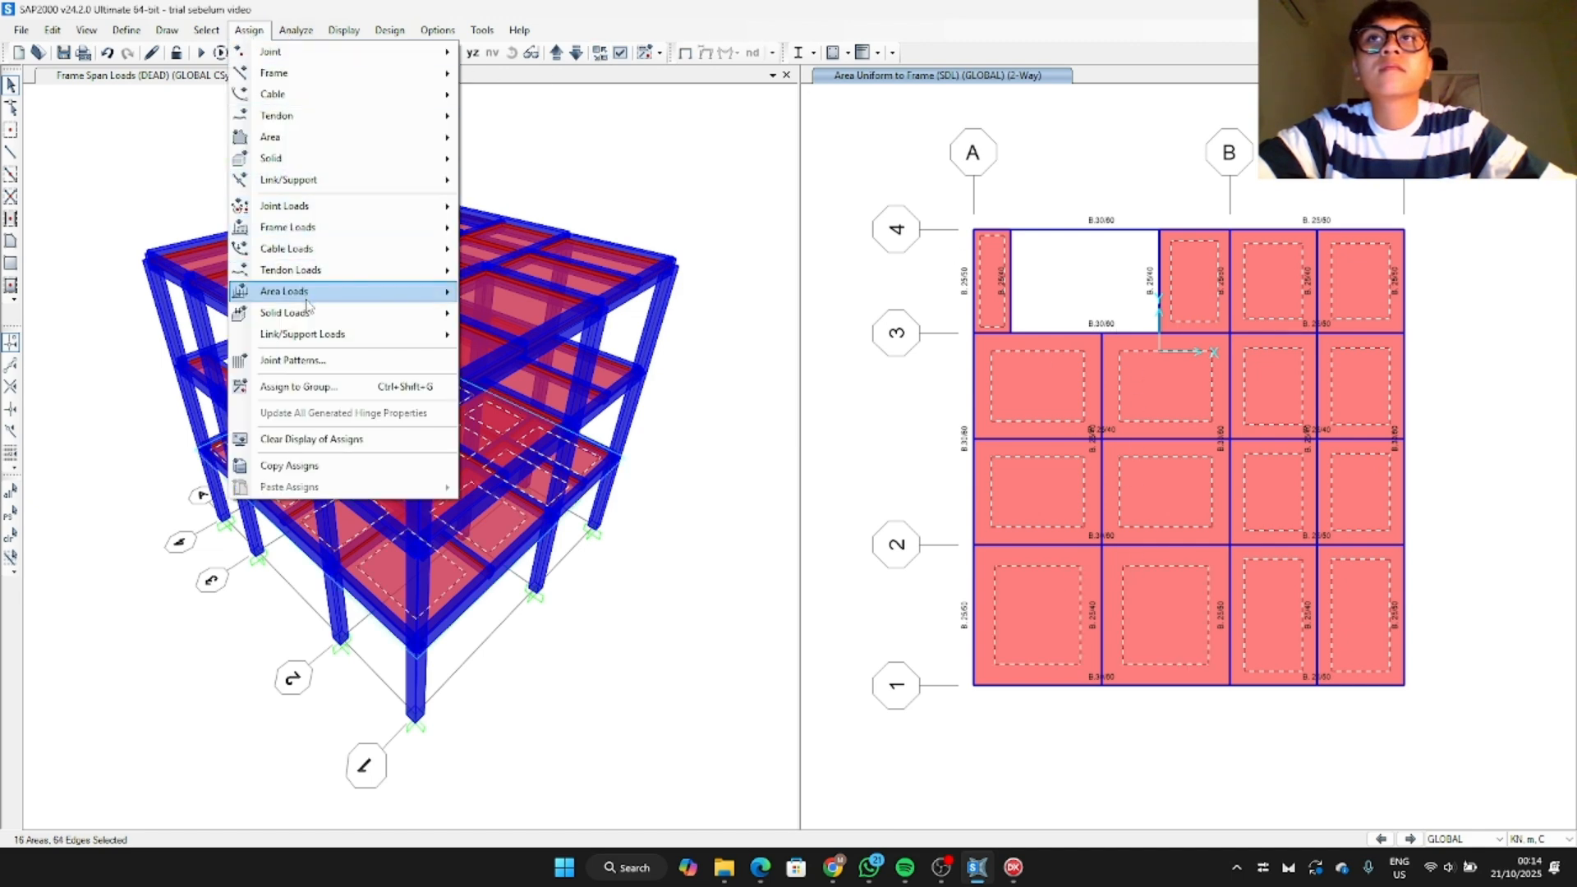
pyautogui.moveTo(306, 304)
pyautogui.click(571, 332)
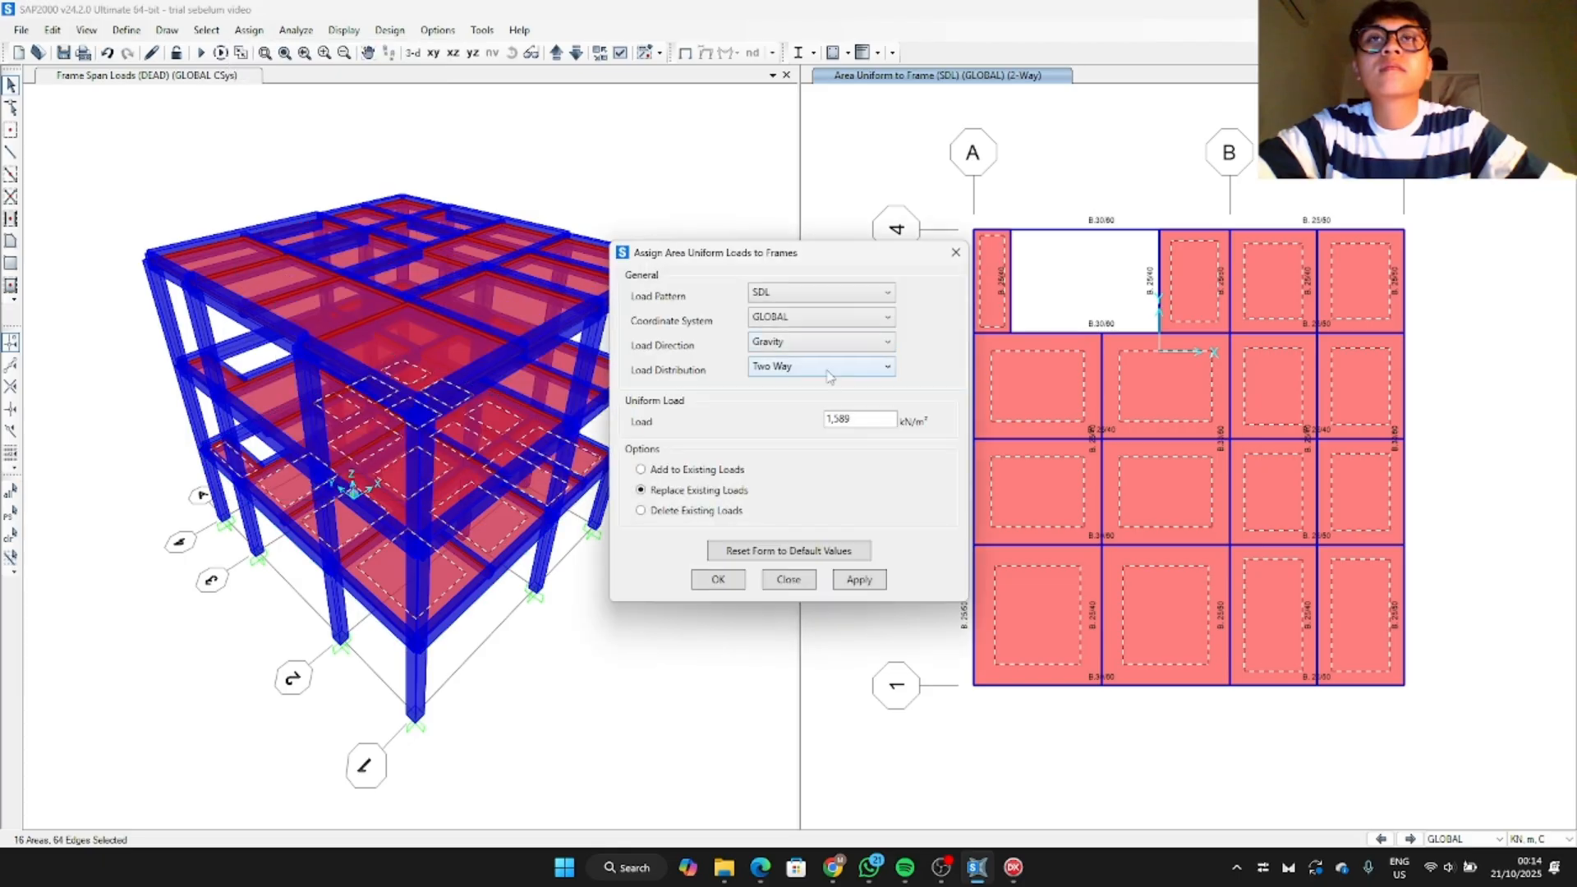
pyautogui.moveTo(855, 419); pyautogui.dragTo(810, 424)
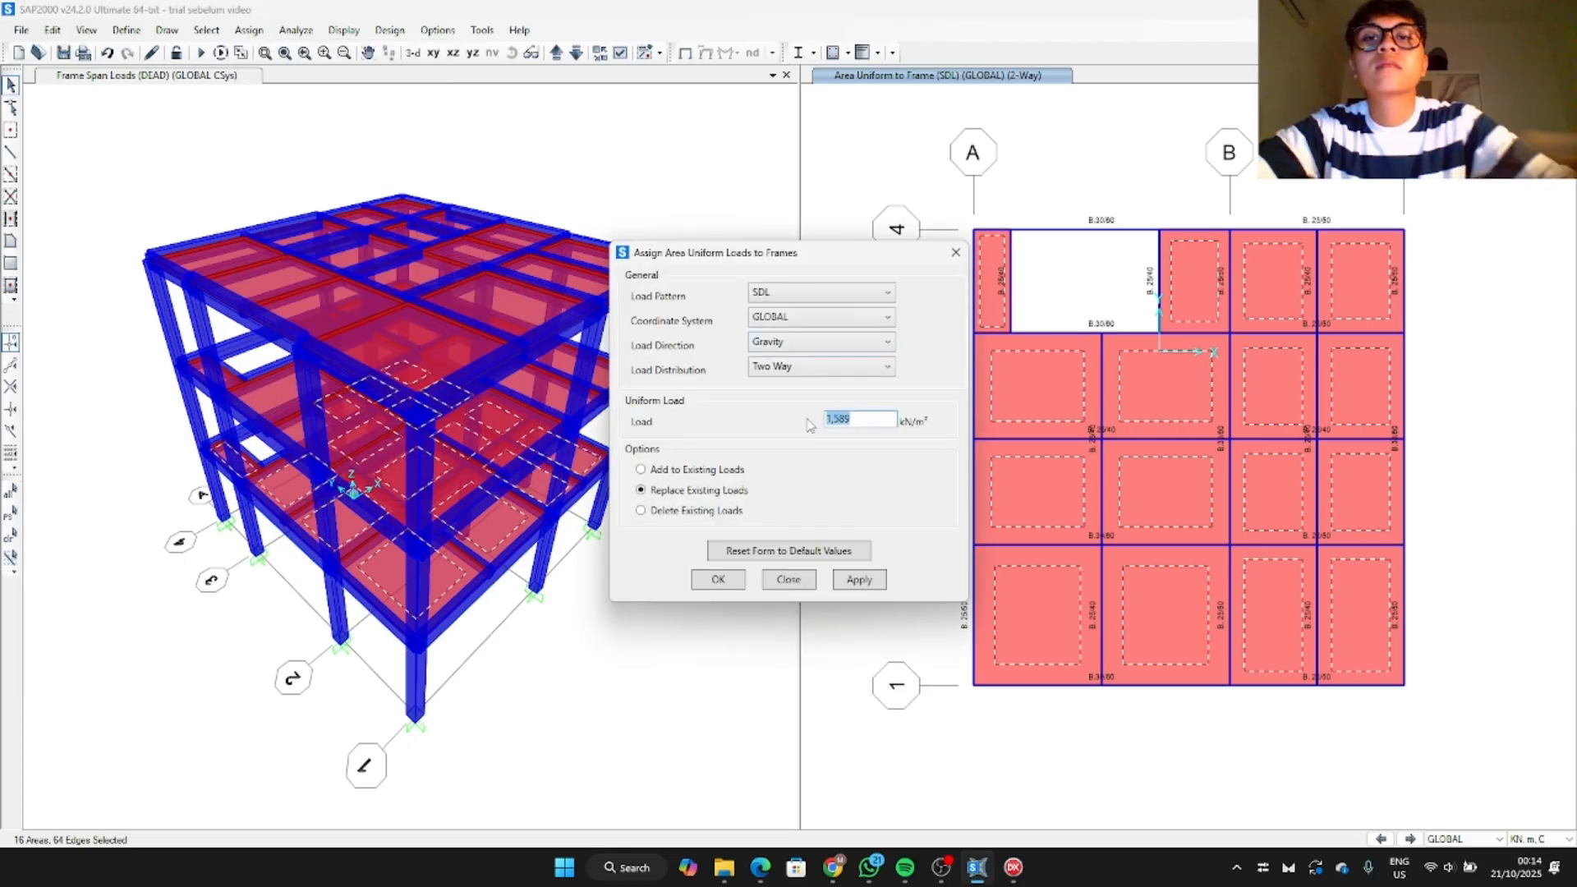
pyautogui.write('162')
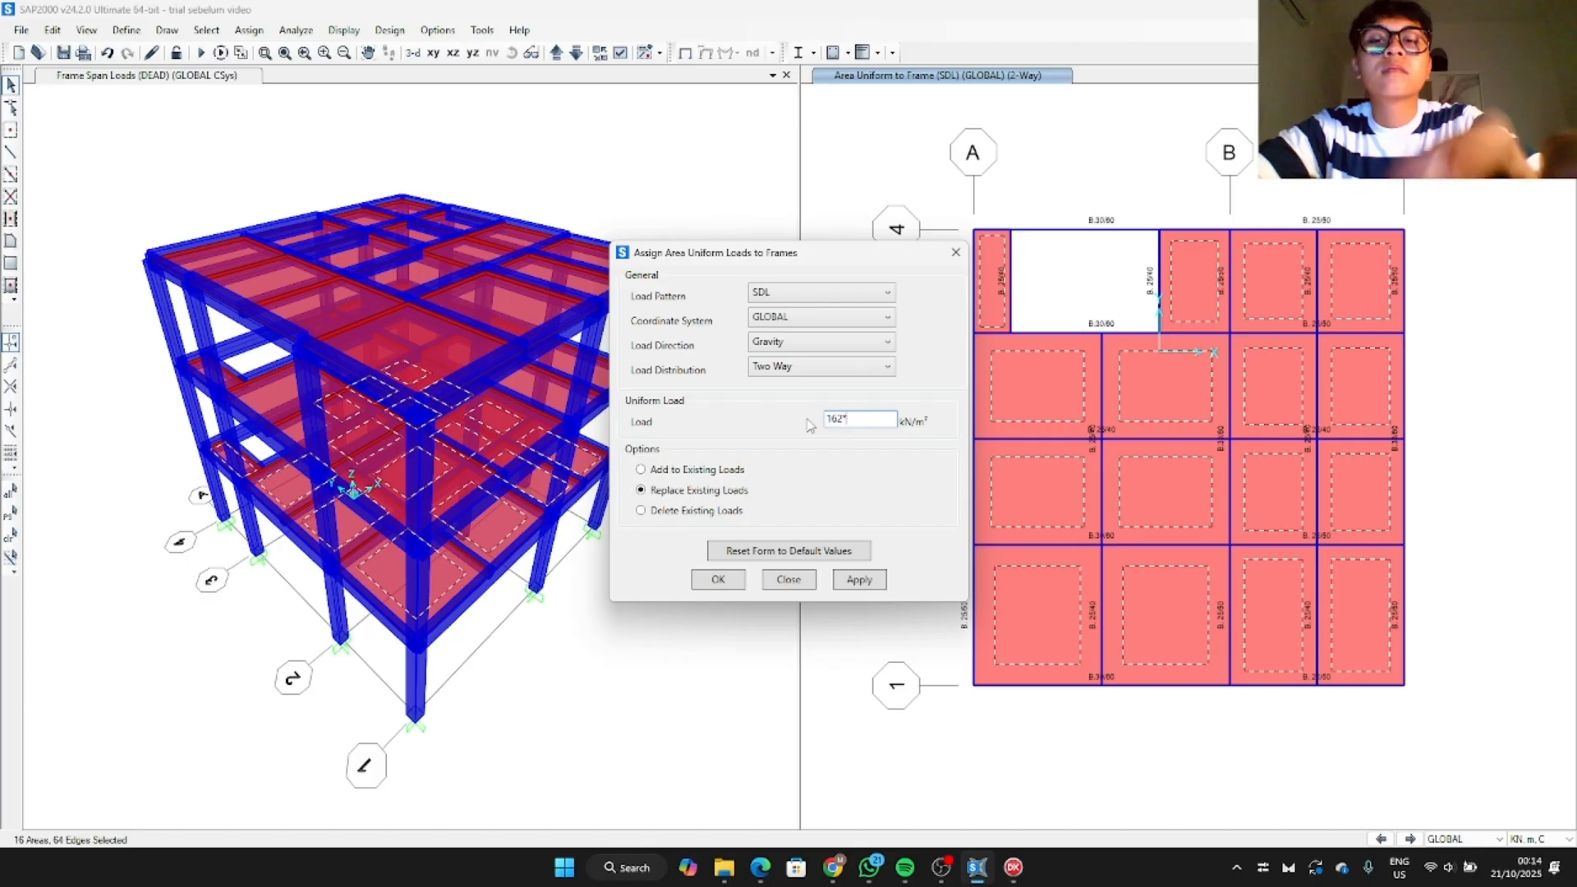
pyautogui.write('*0.')
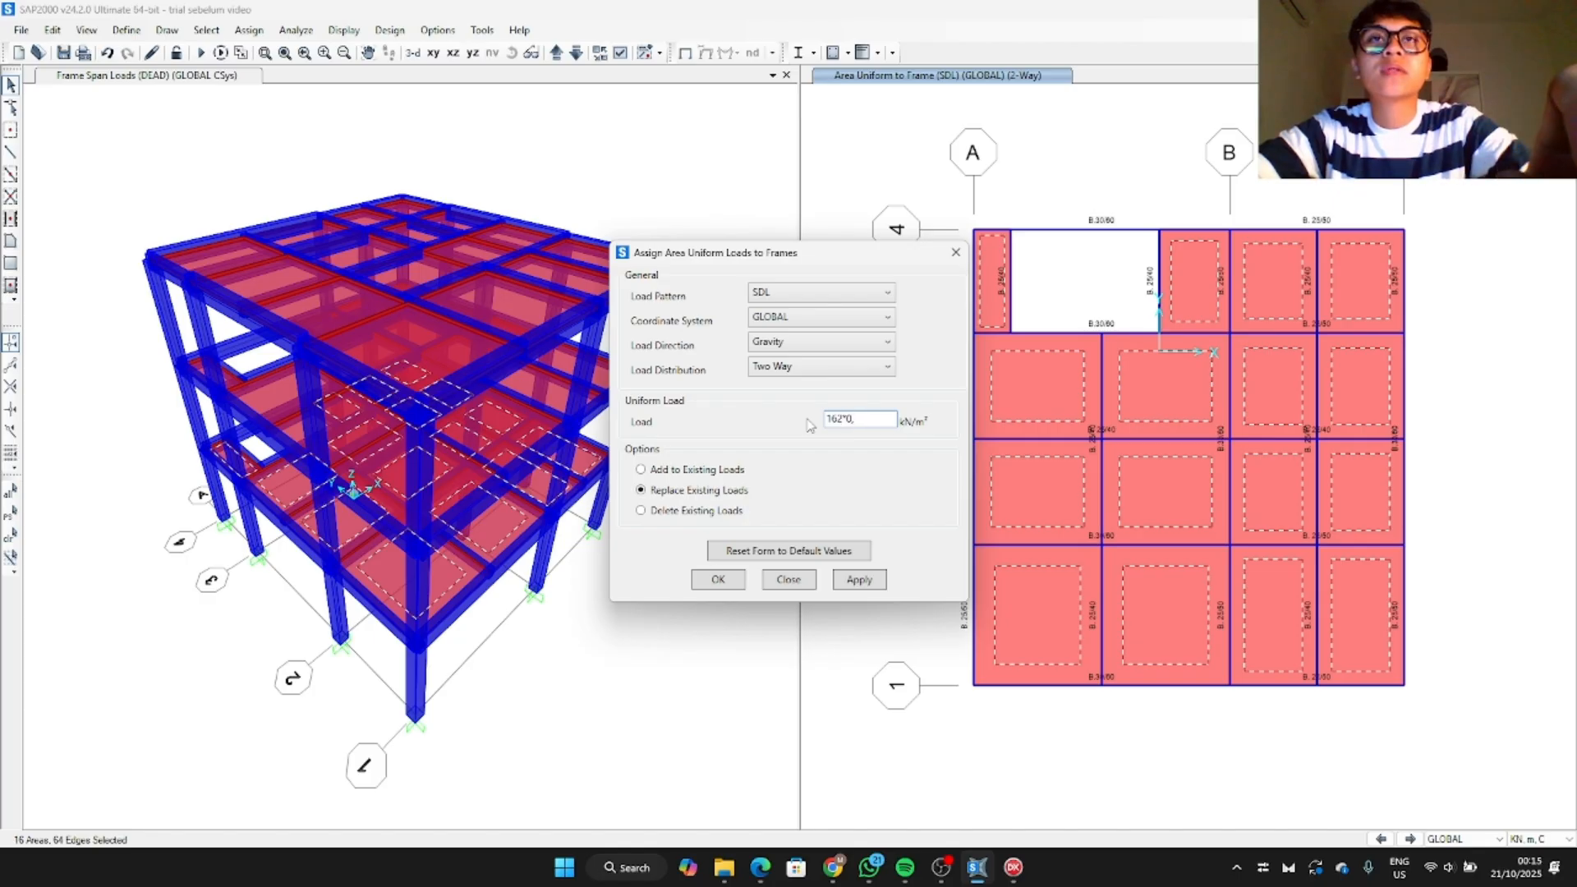
pyautogui.write('00981')
pyautogui.press('Tab')
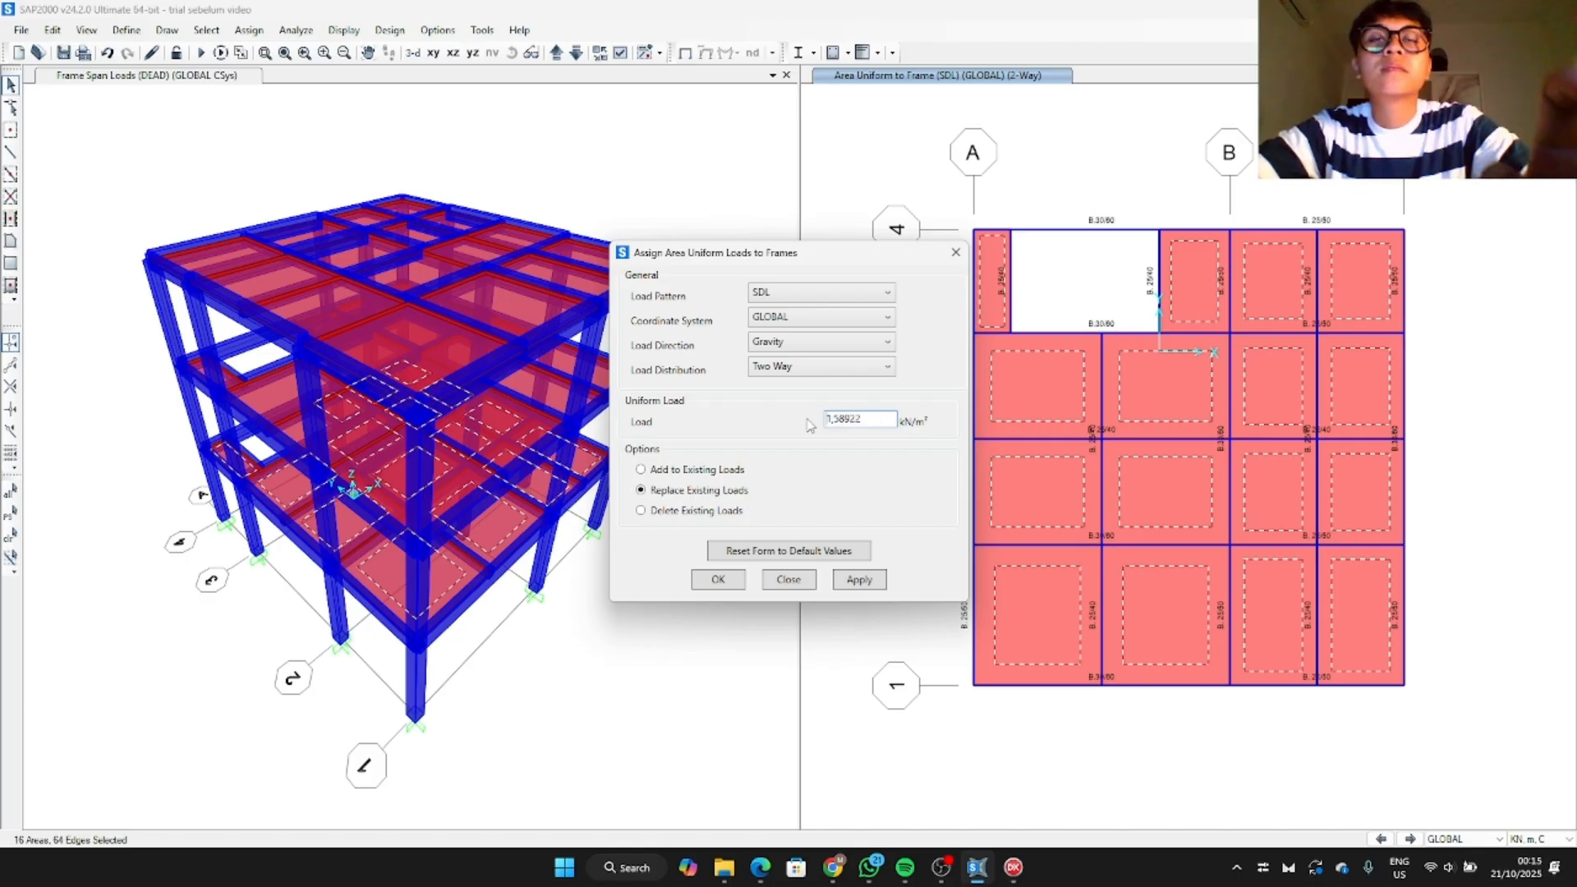
pyautogui.click(859, 580)
pyautogui.click(727, 582)
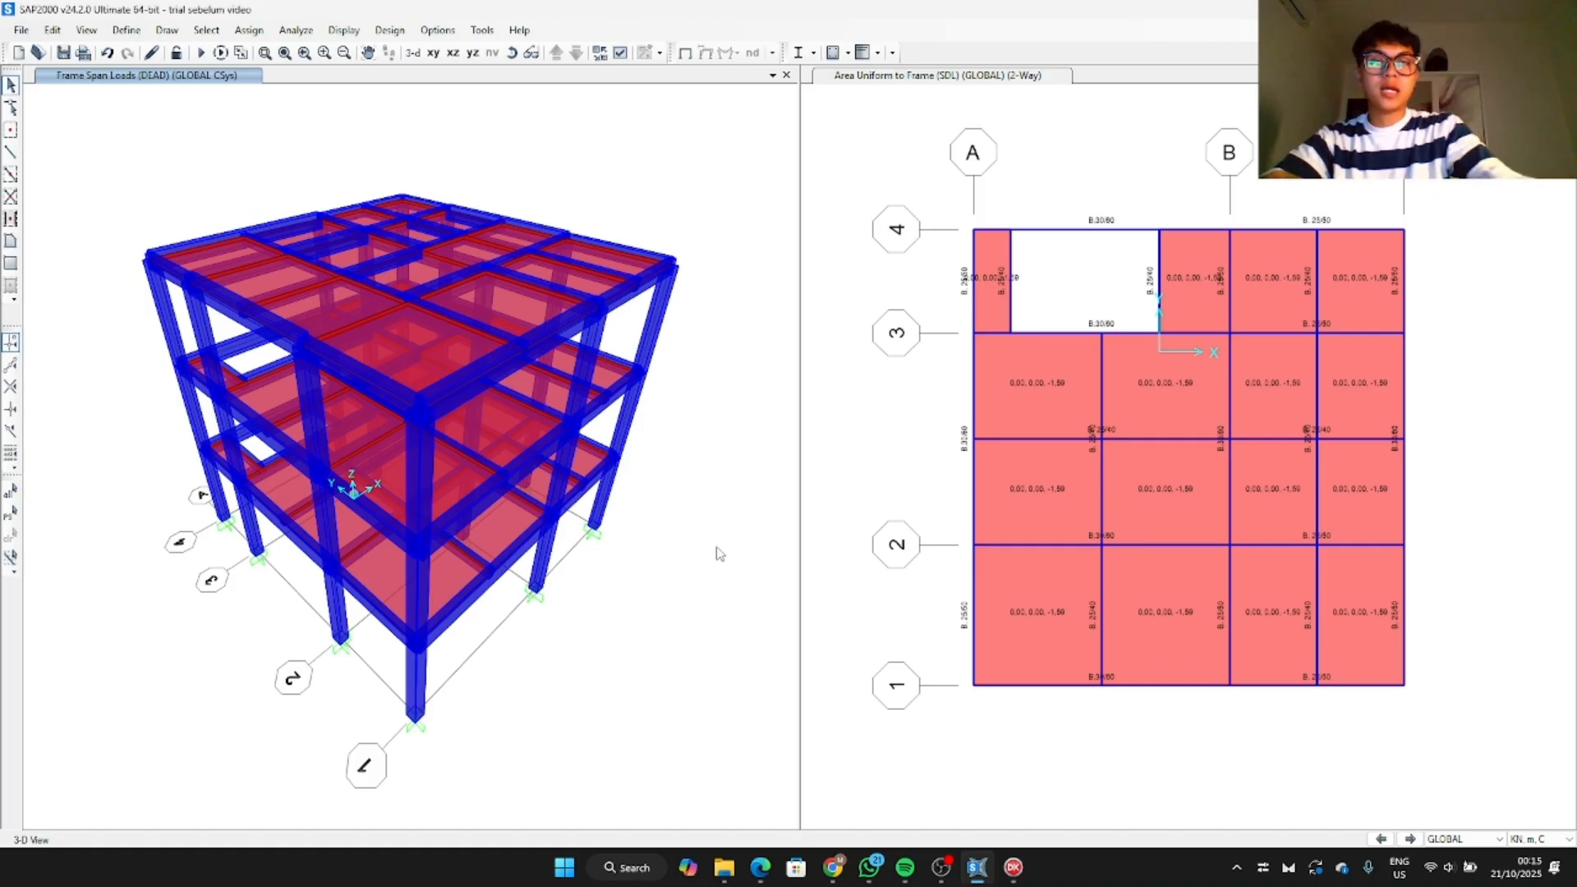
# Step: Switch the view with the SDL area loads from the Z=4 plan to 3-D
pyautogui.click(986, 476)
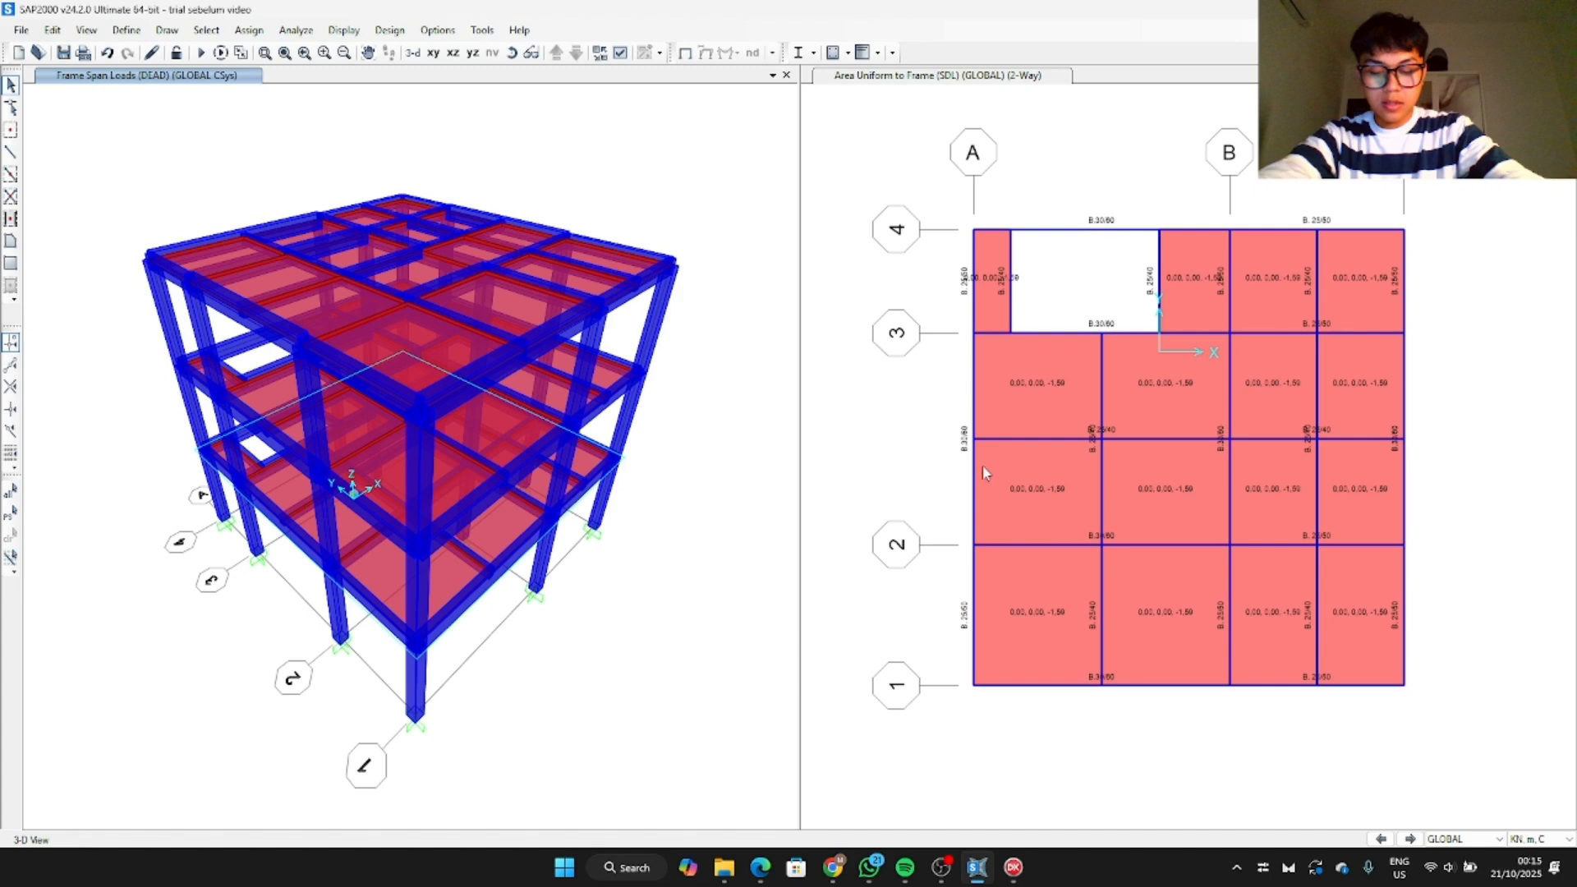
pyautogui.click(859, 172)
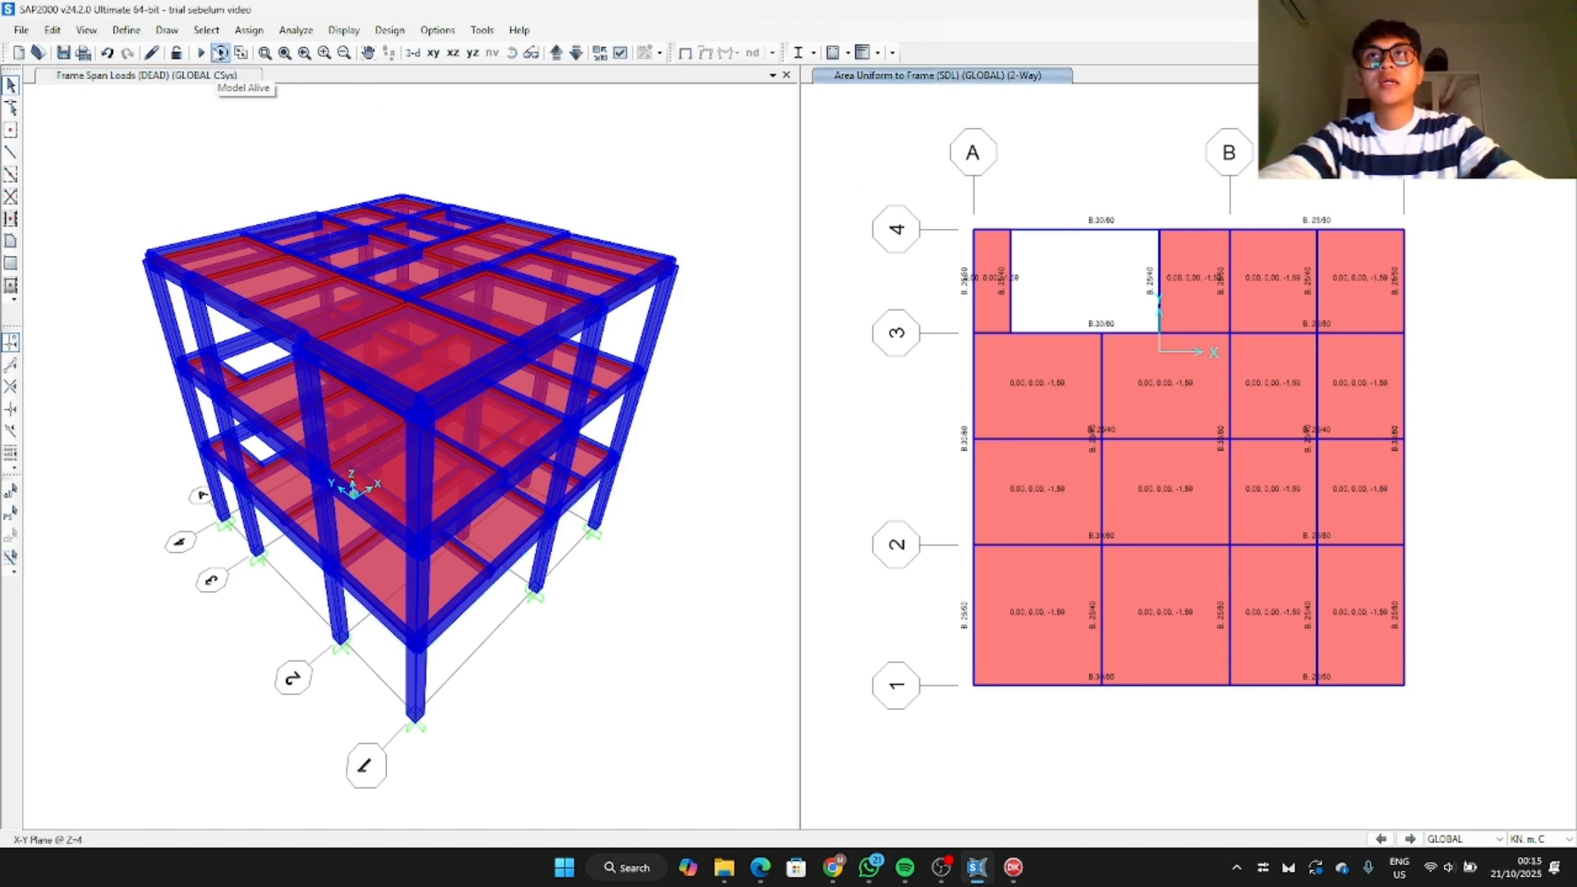
pyautogui.click(412, 52)
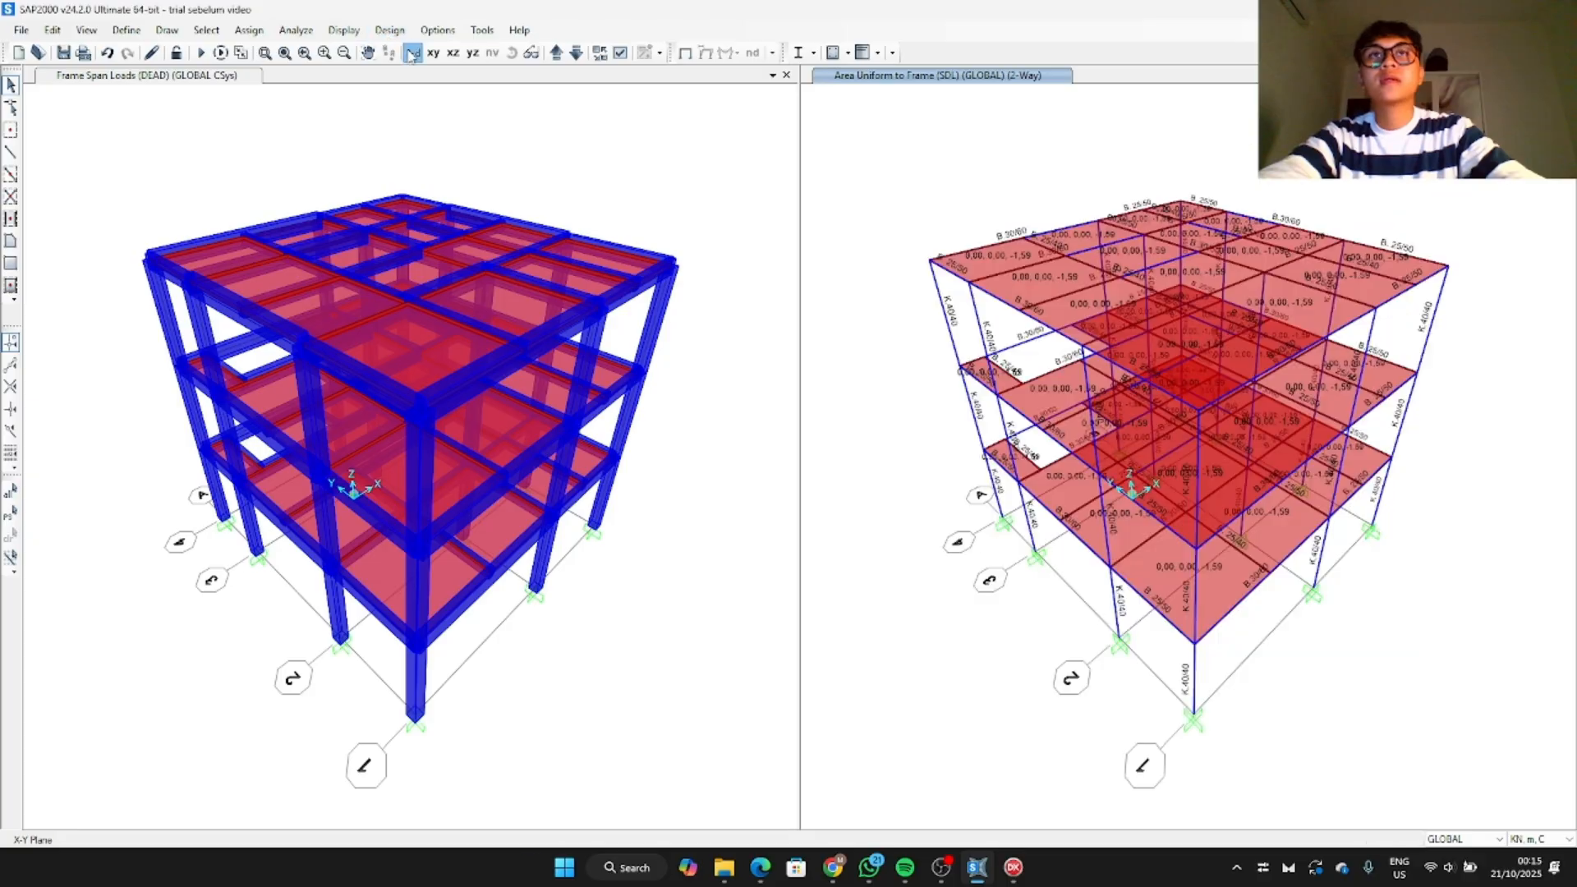
# Step: Create the analysis model and show the SDL span loading forces on the frame elements in the 3-D view
pyautogui.click(343, 33)
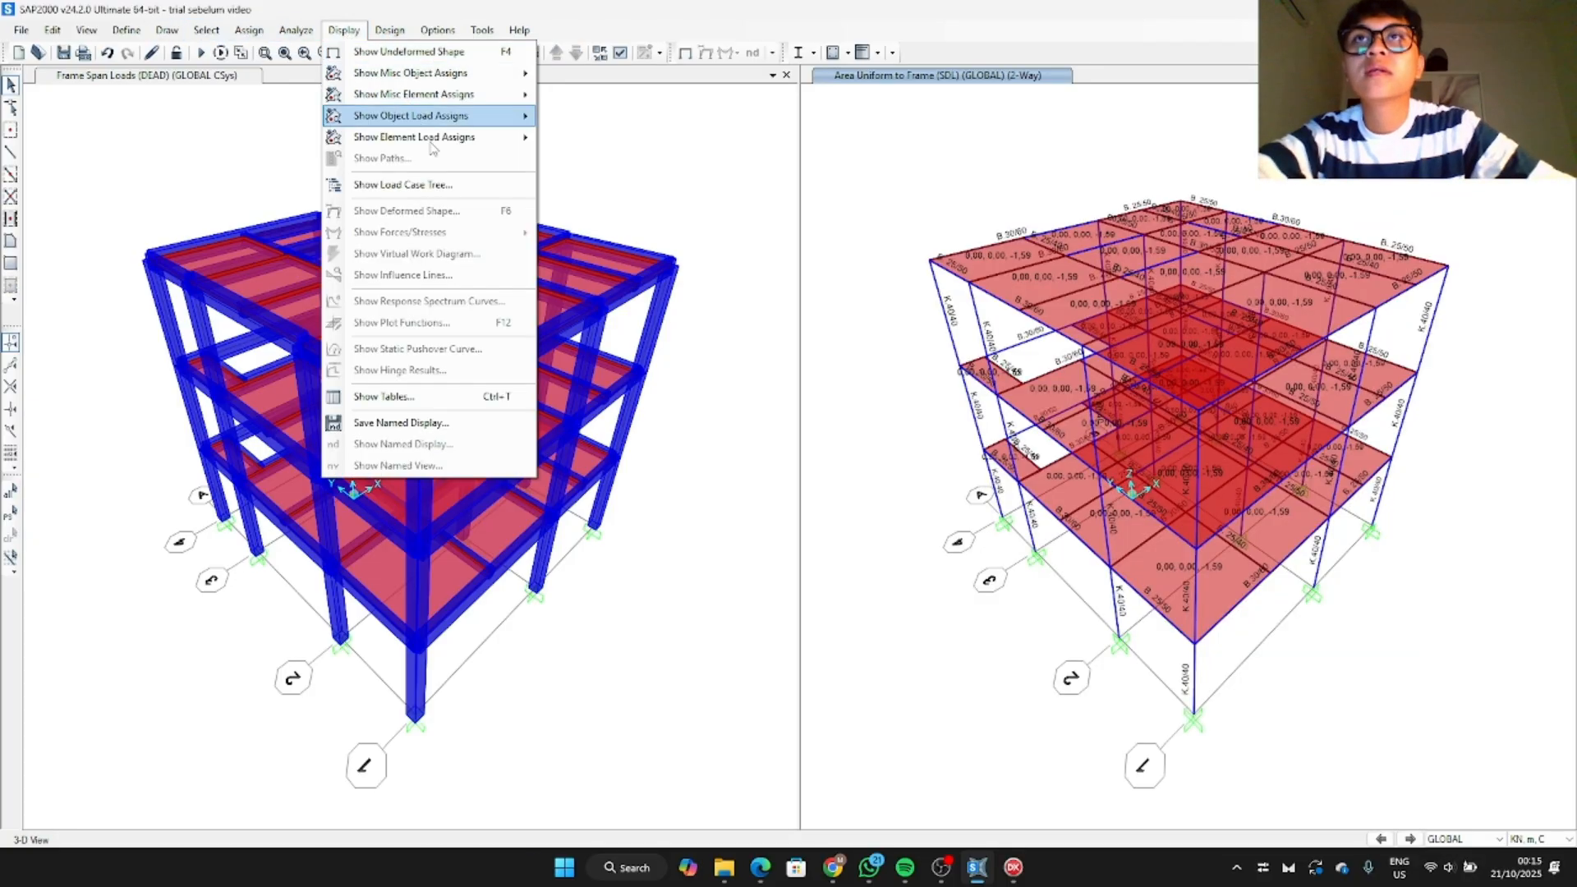
pyautogui.moveTo(441, 140)
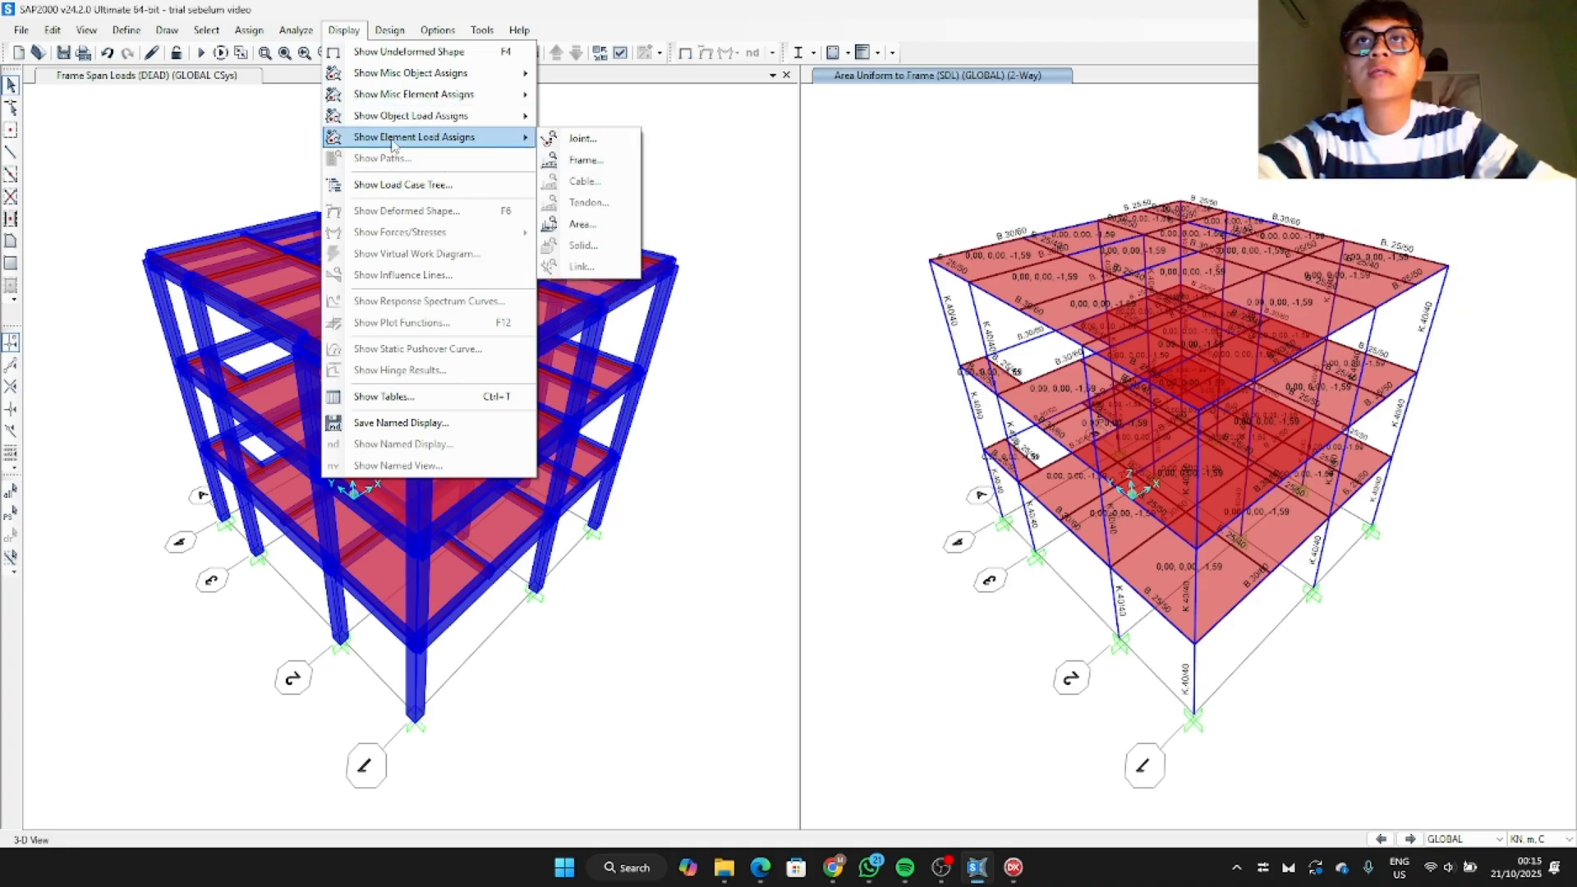
pyautogui.click(584, 160)
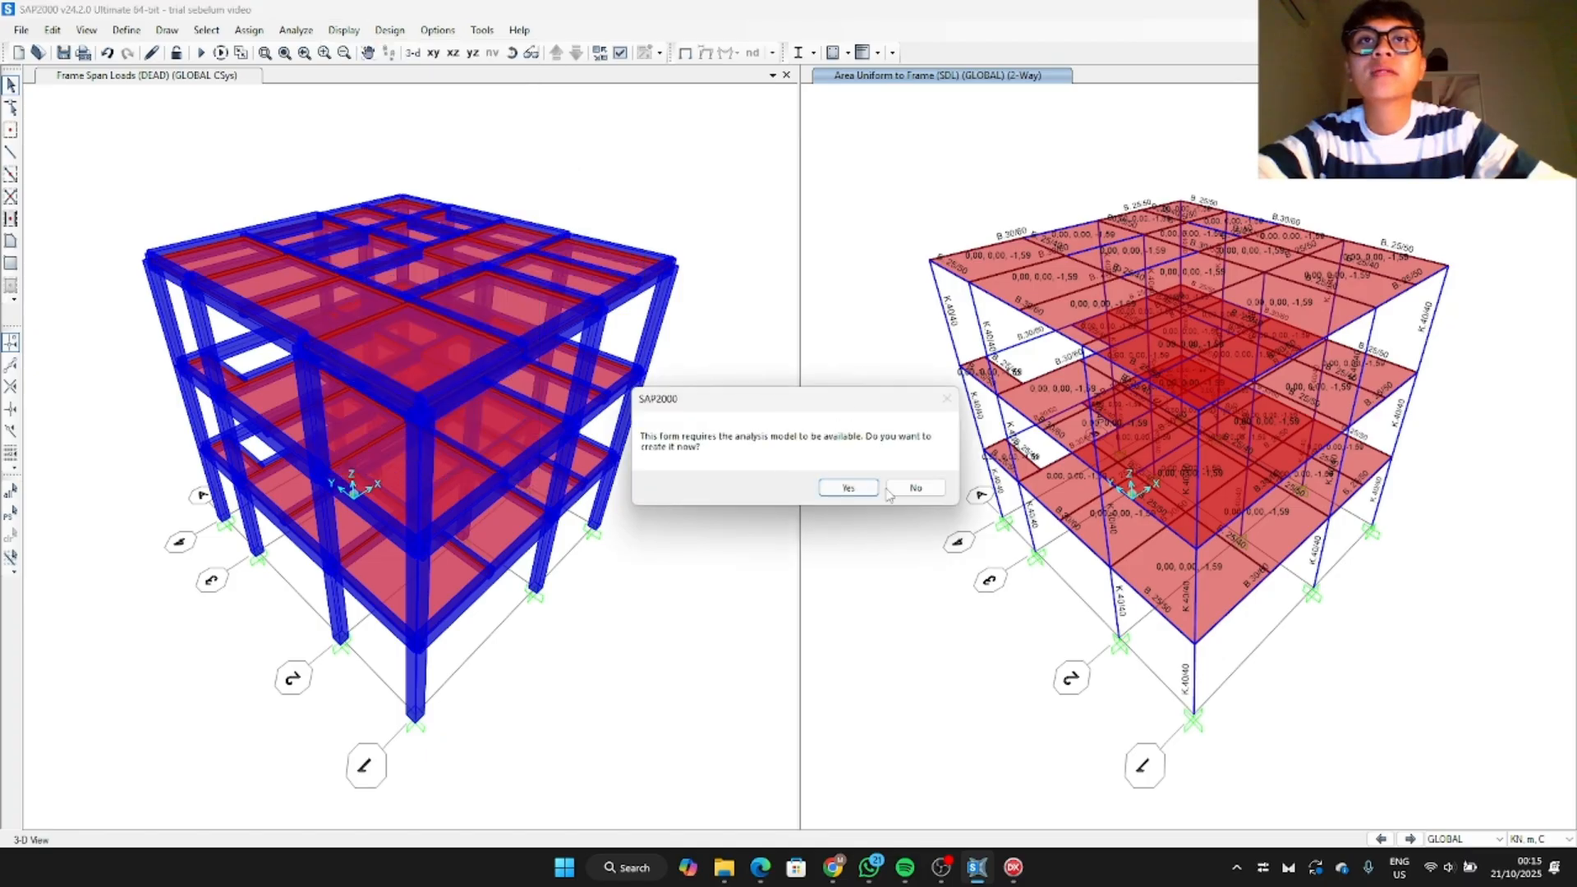
pyautogui.click(849, 488)
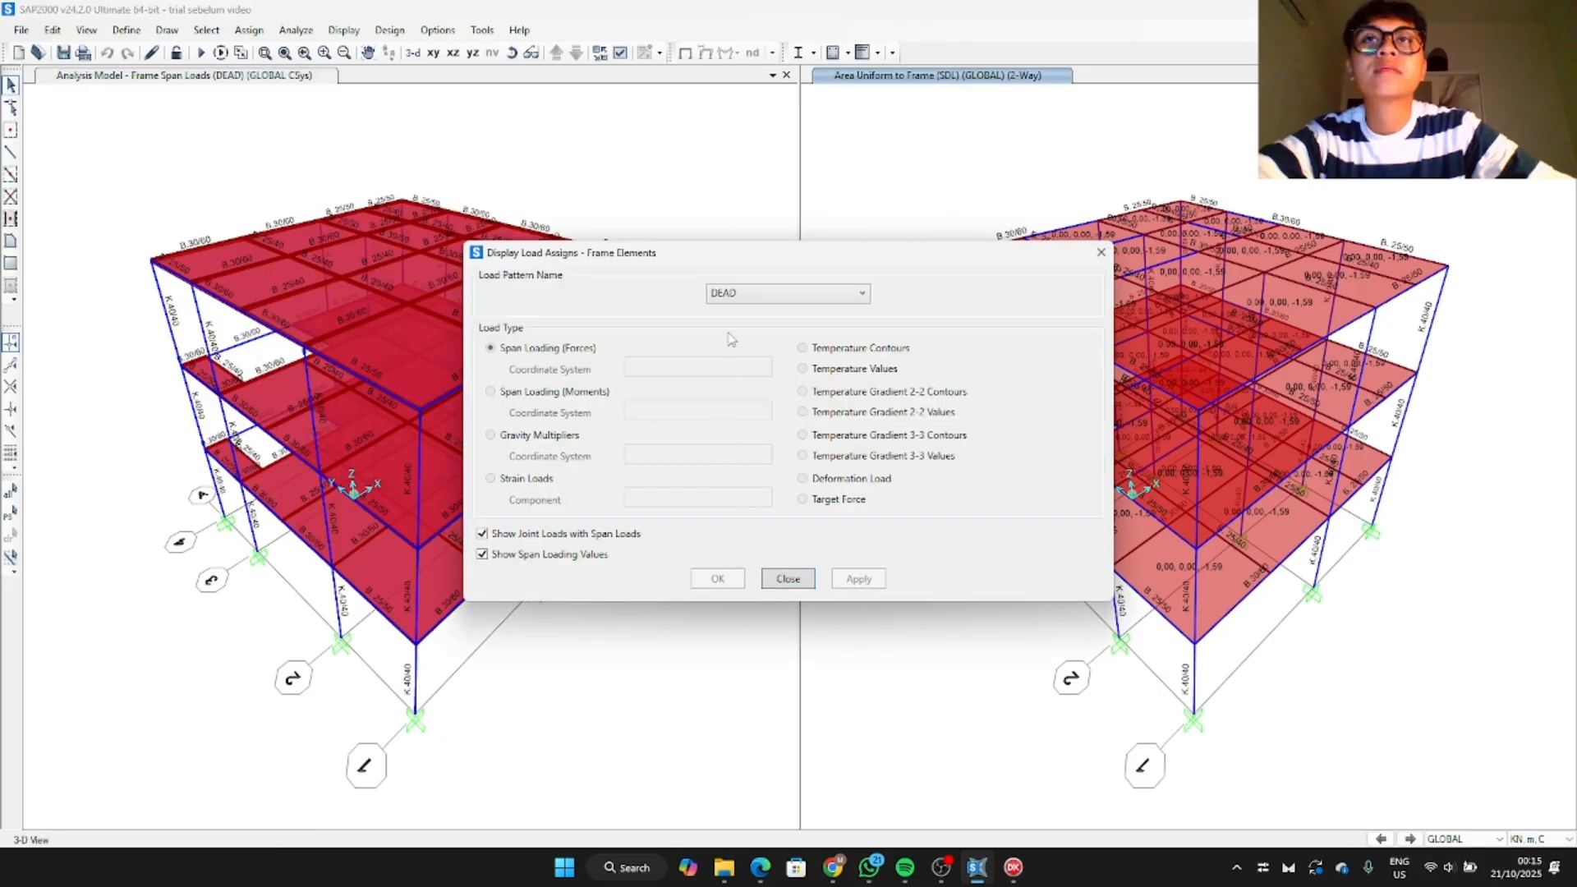
pyautogui.click(723, 293)
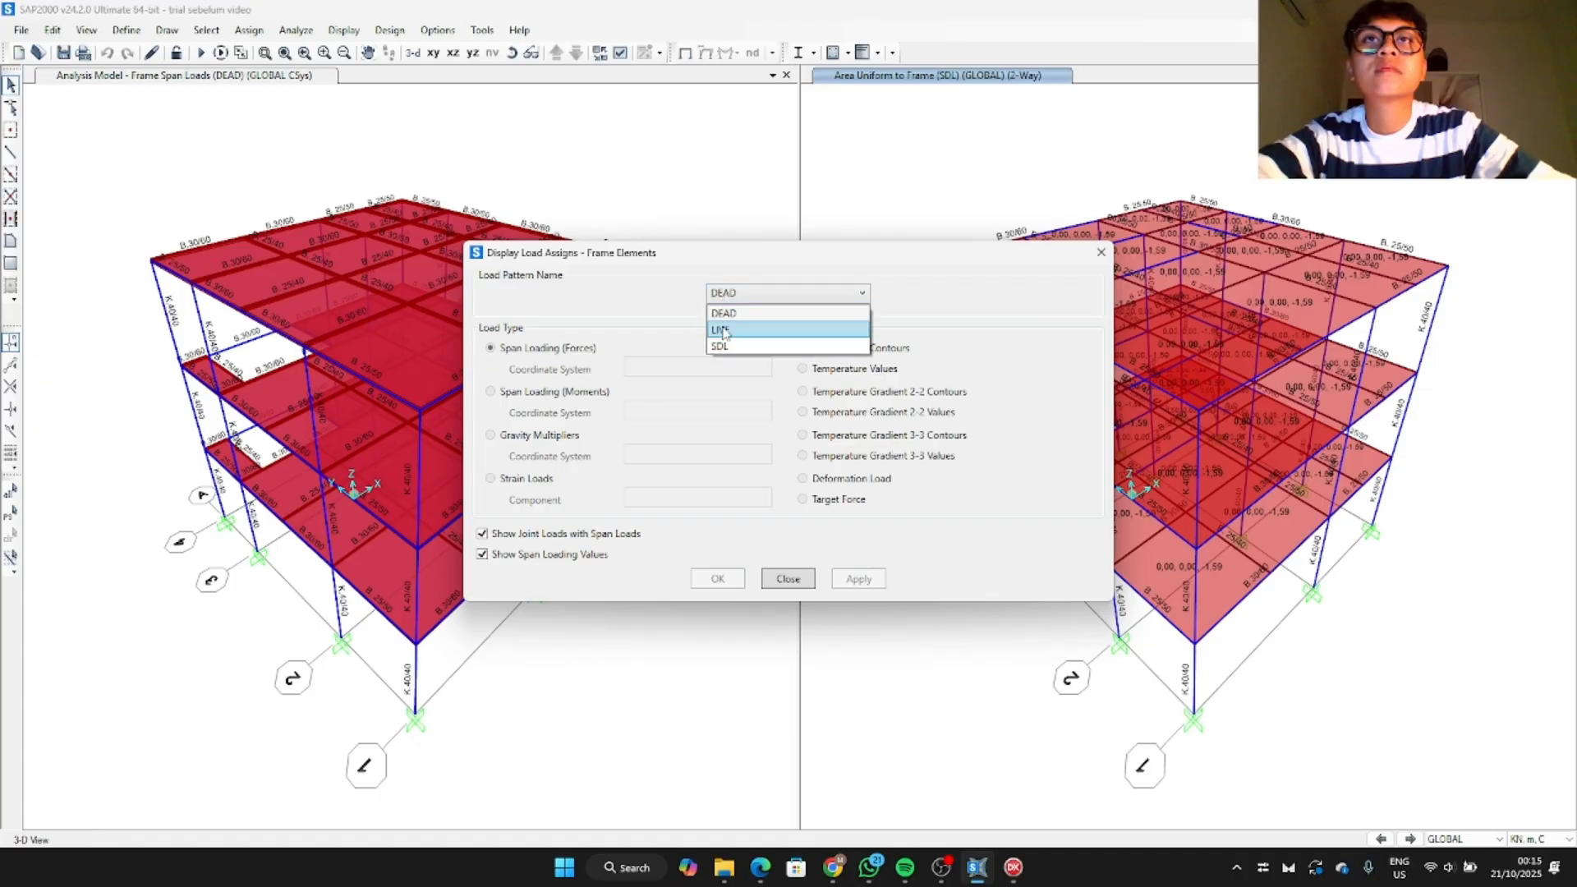
pyautogui.click(726, 340)
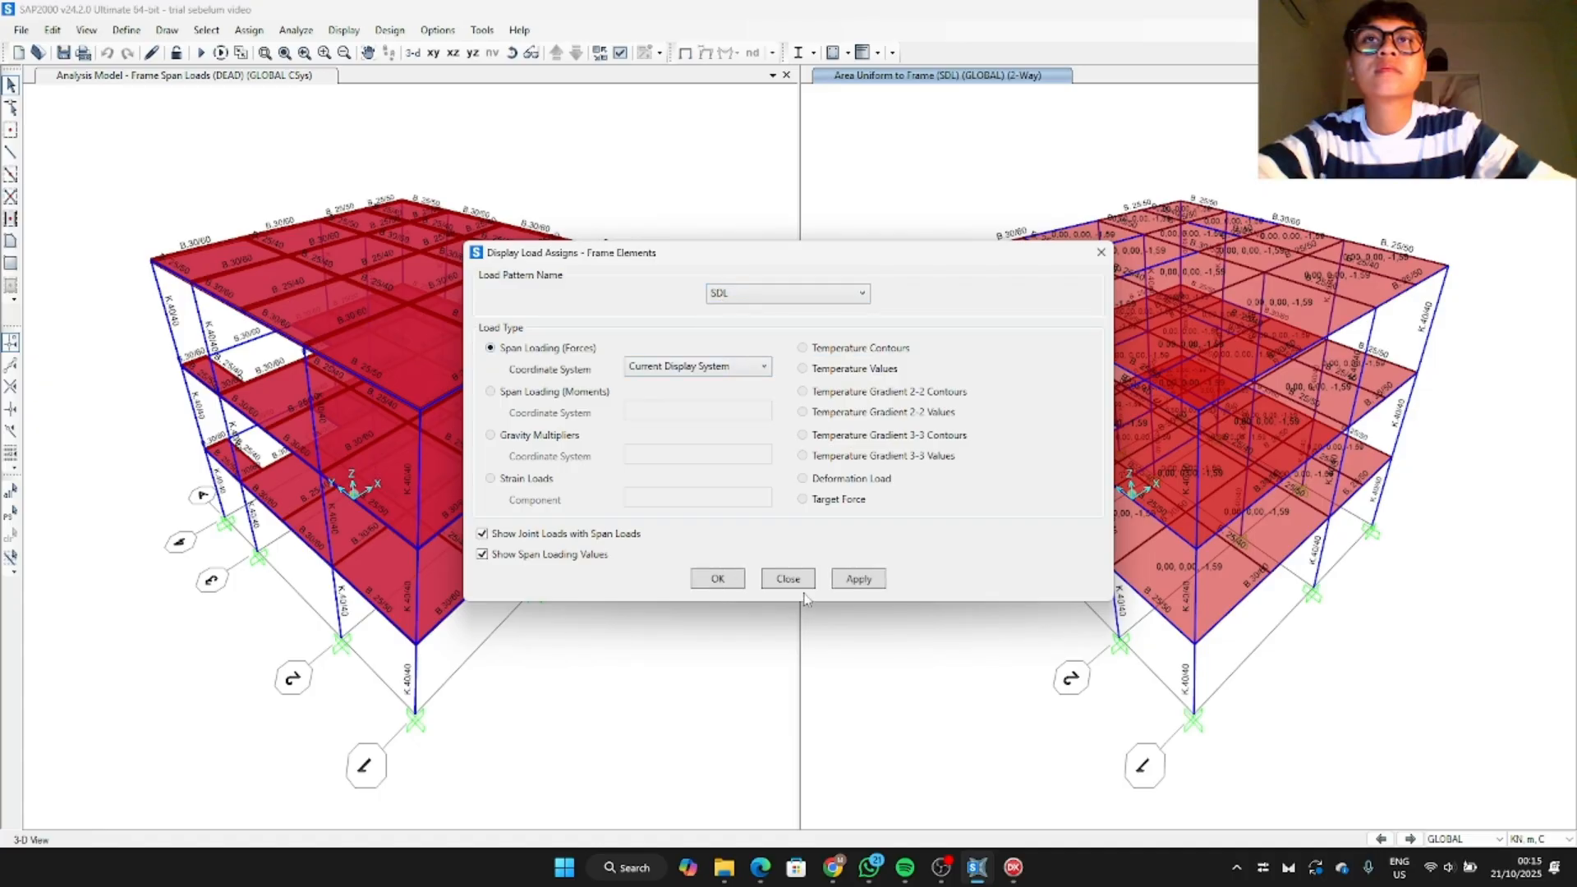
pyautogui.click(840, 580)
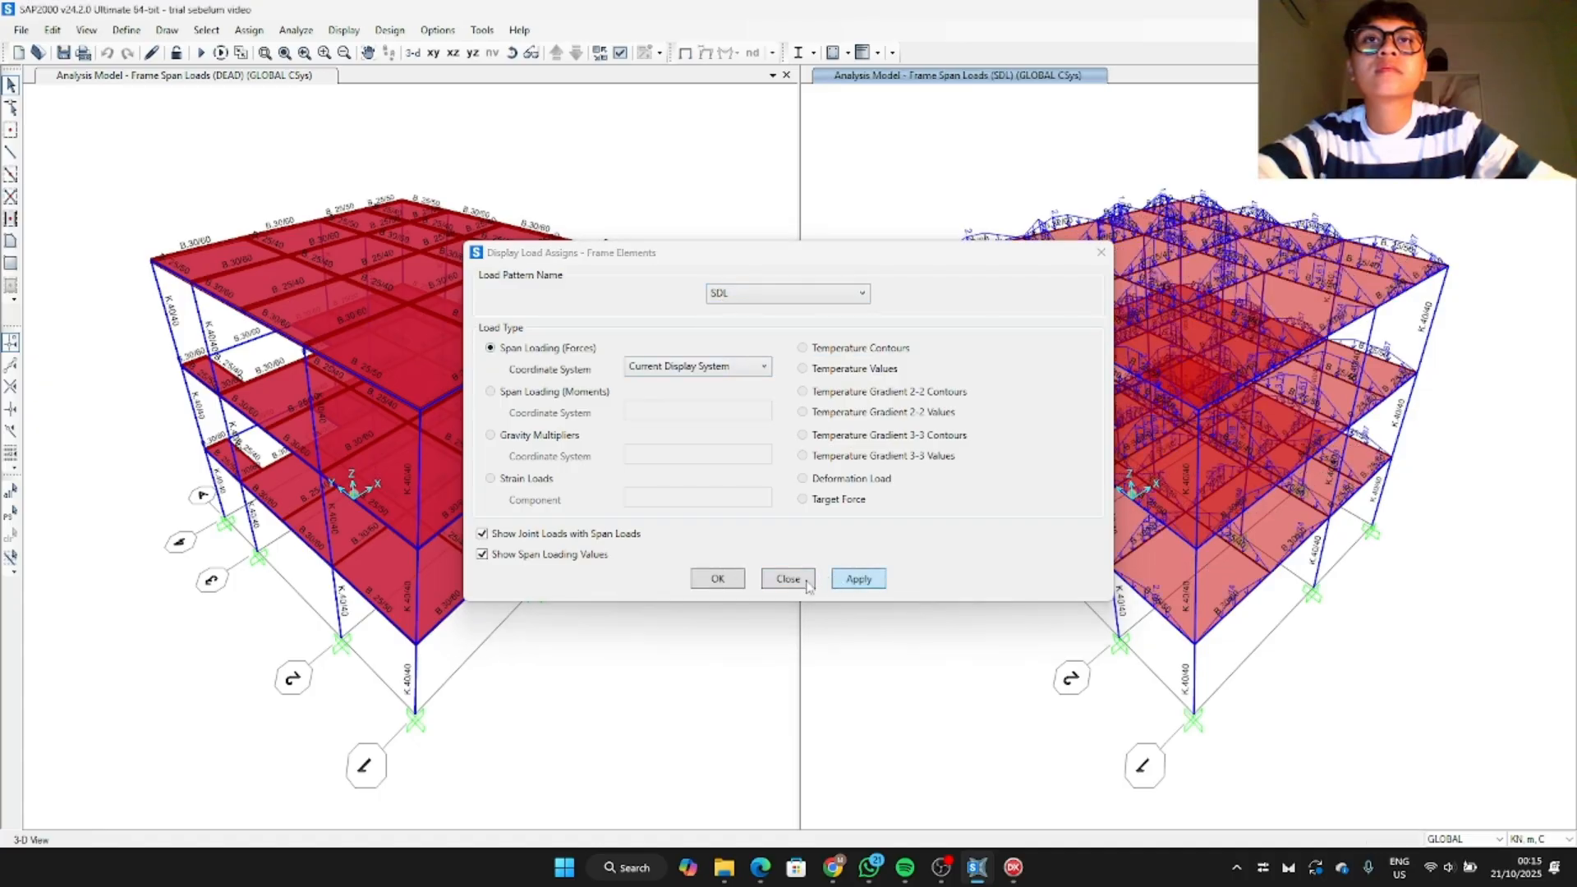
pyautogui.click(716, 580)
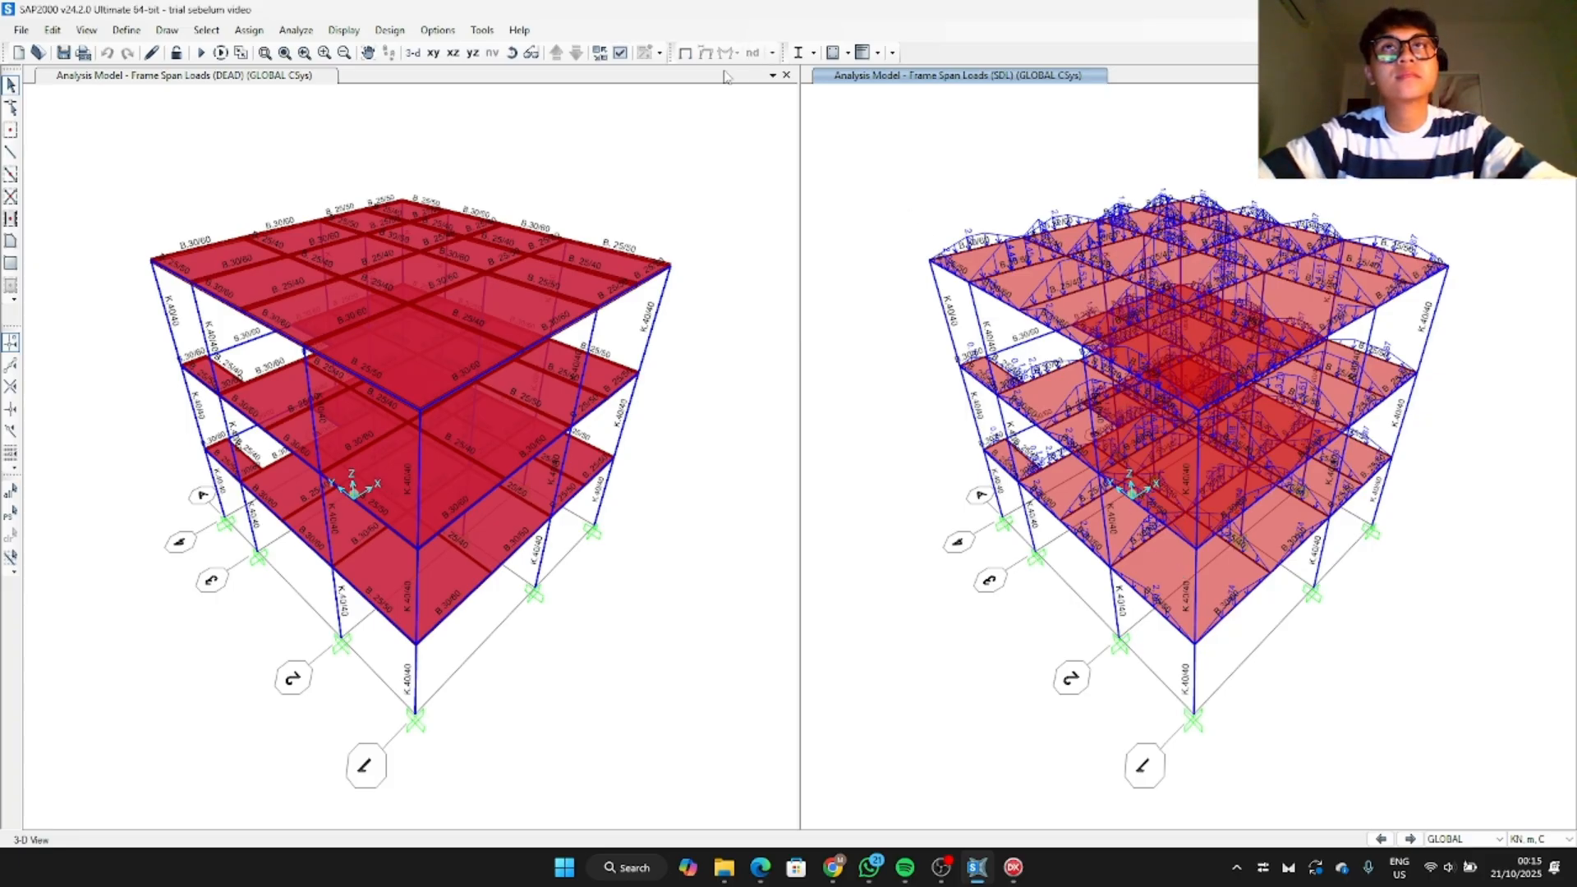
# Step: Return to the undeformed shape and show the X-Y plan at Z=12
pyautogui.click(684, 52)
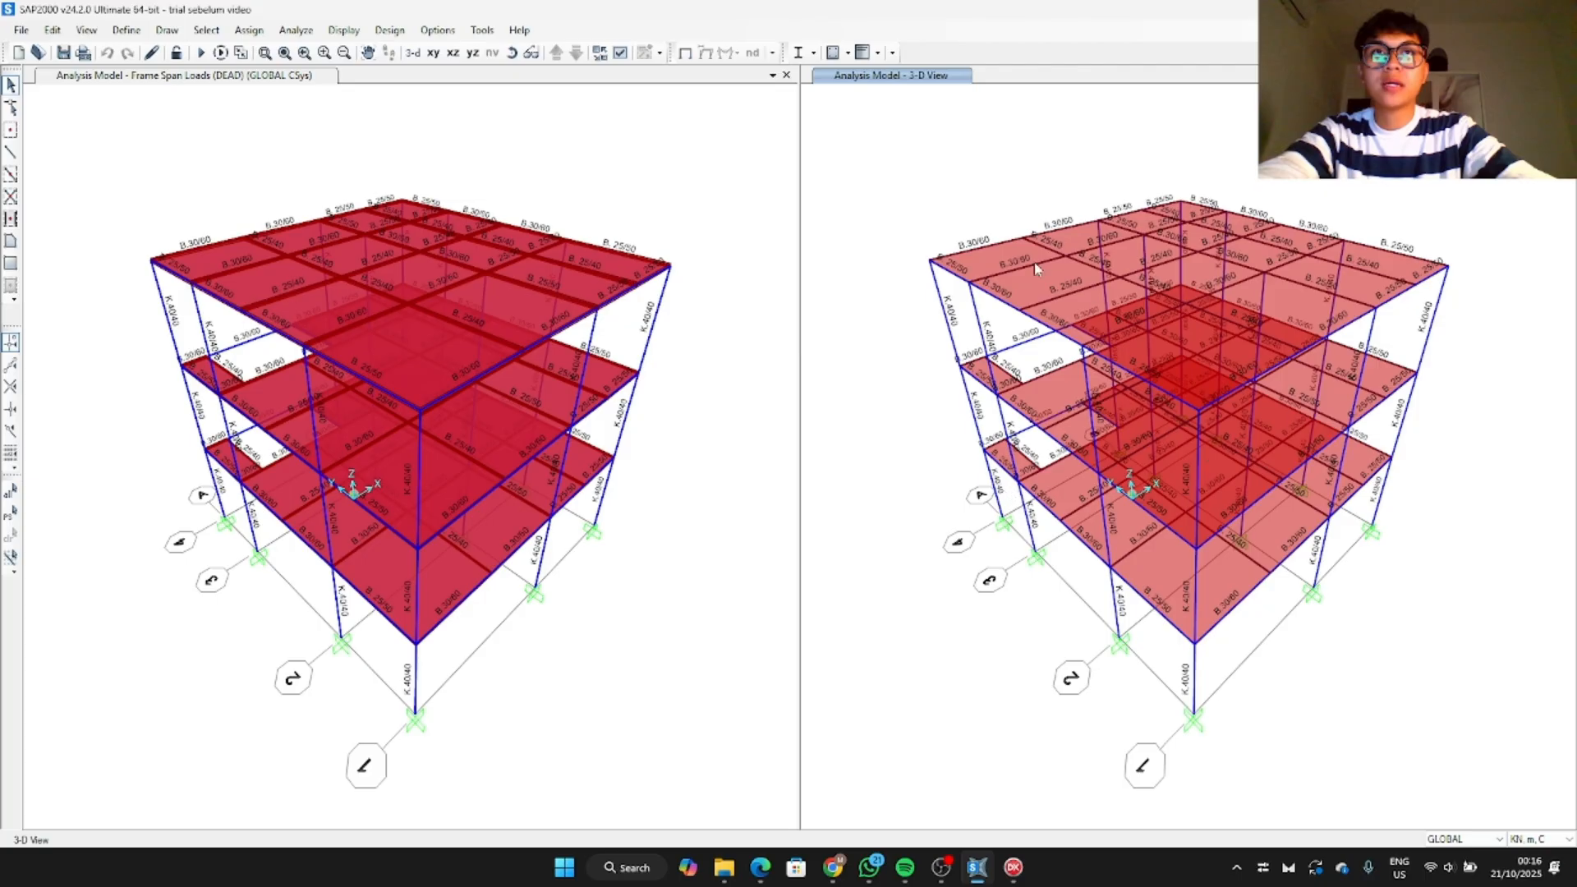
pyautogui.click(433, 54)
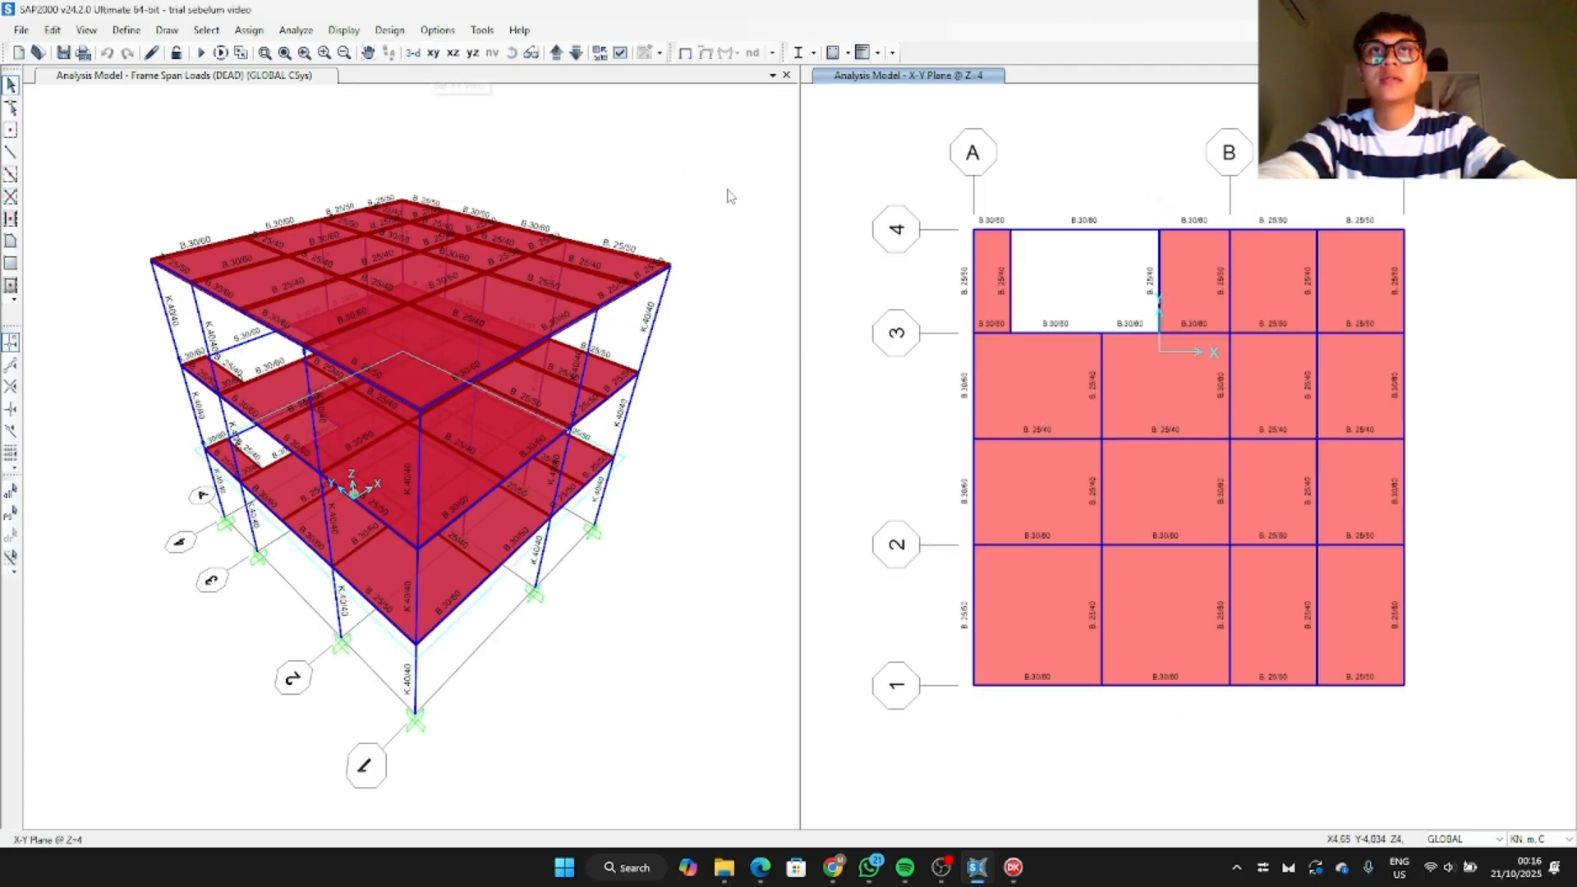
pyautogui.click(556, 53)
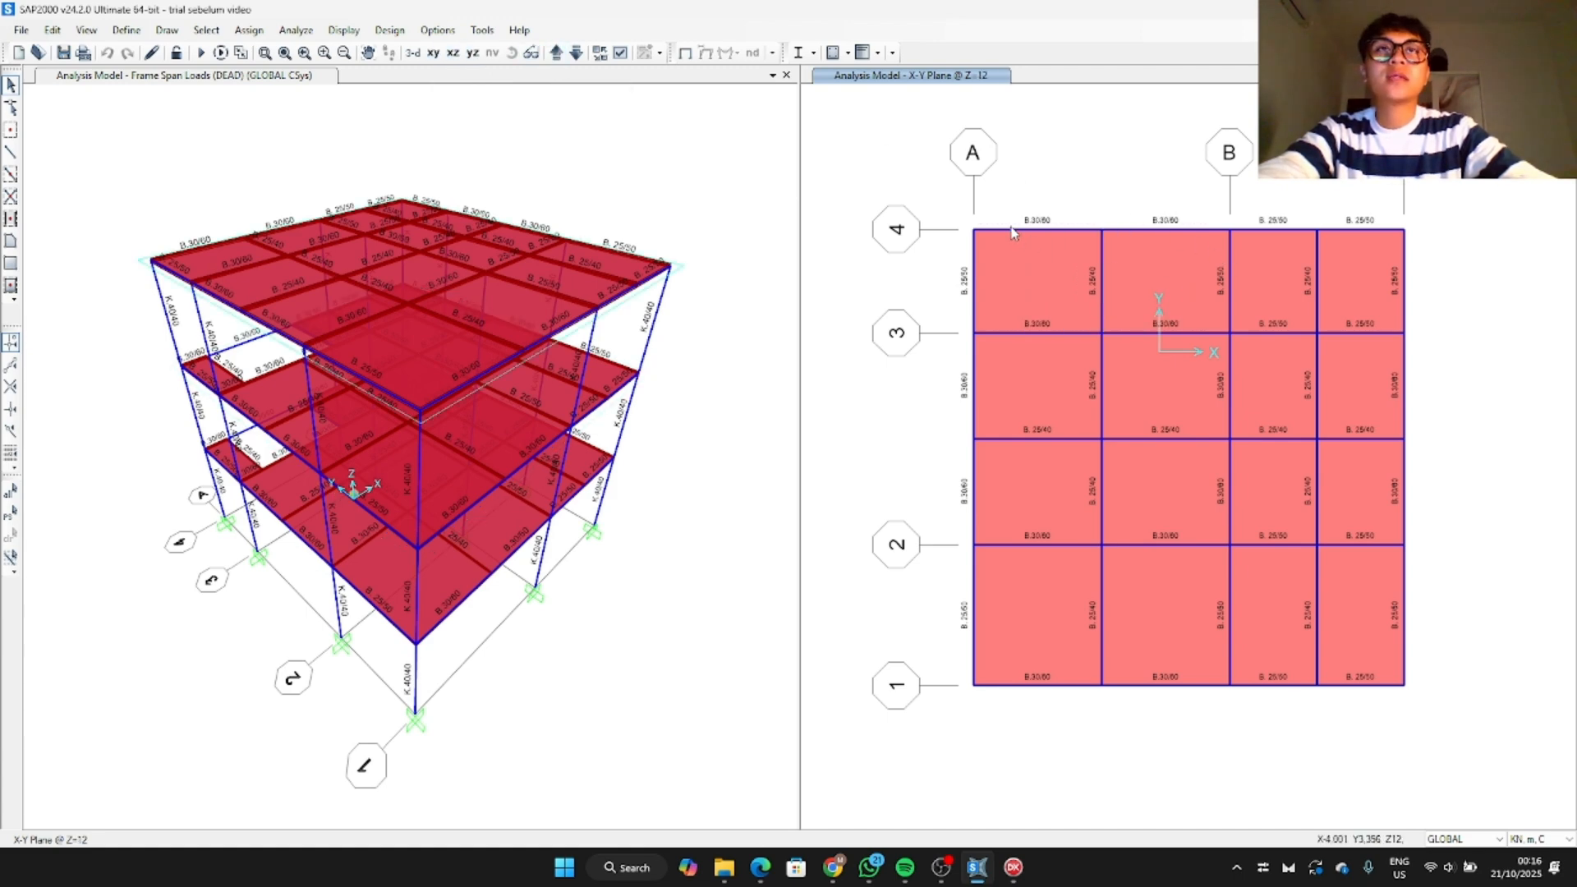
pyautogui.click(985, 232)
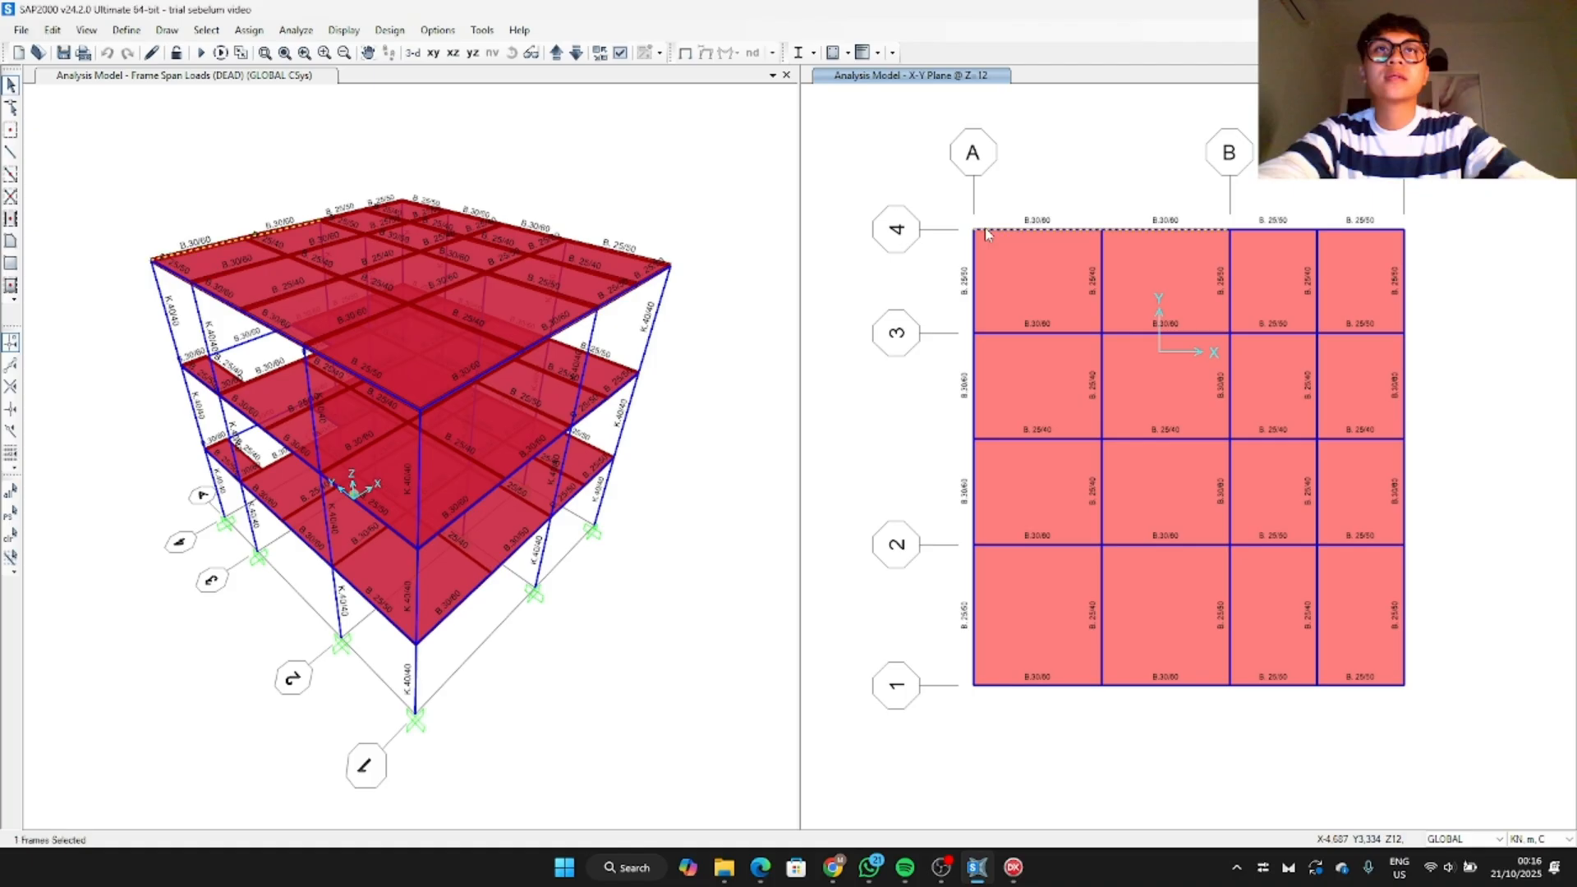
pyautogui.click(976, 263)
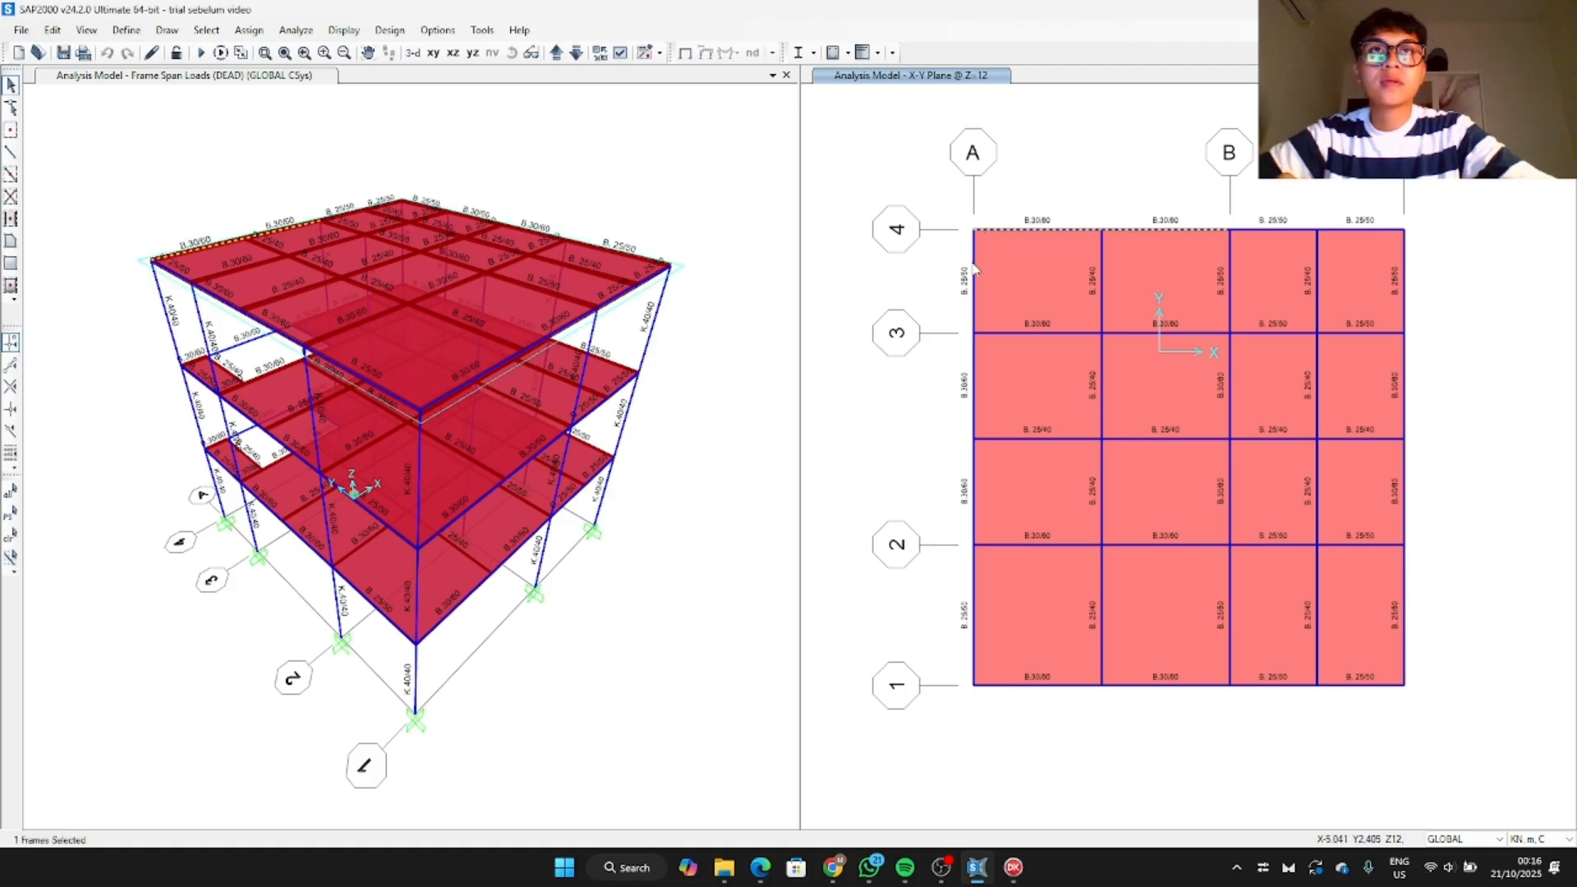
pyautogui.click(1278, 231)
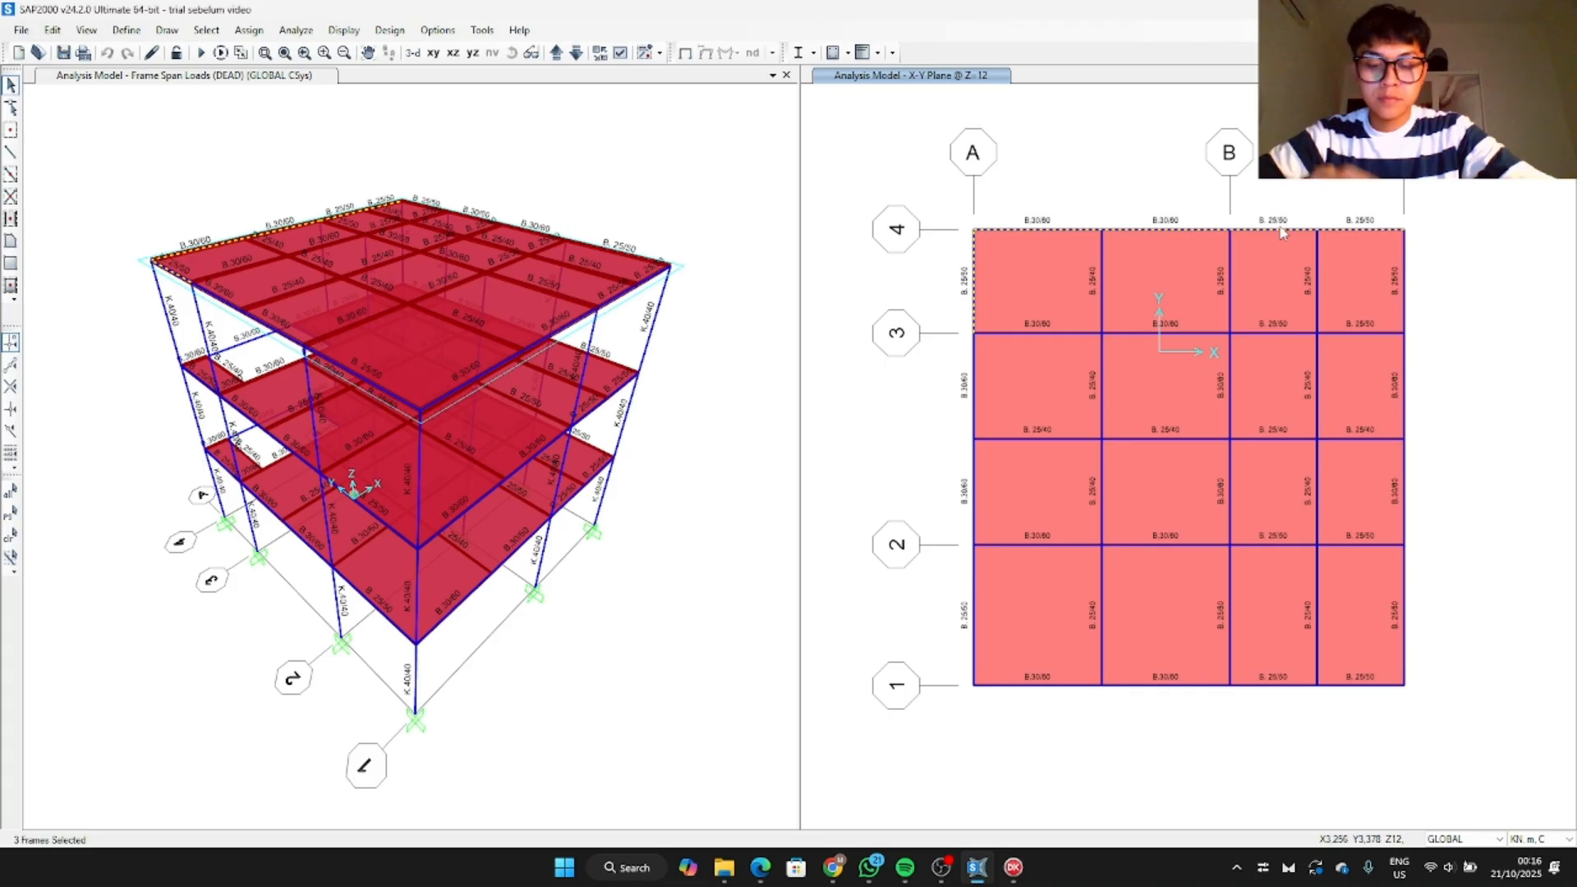
pyautogui.press('Escape')
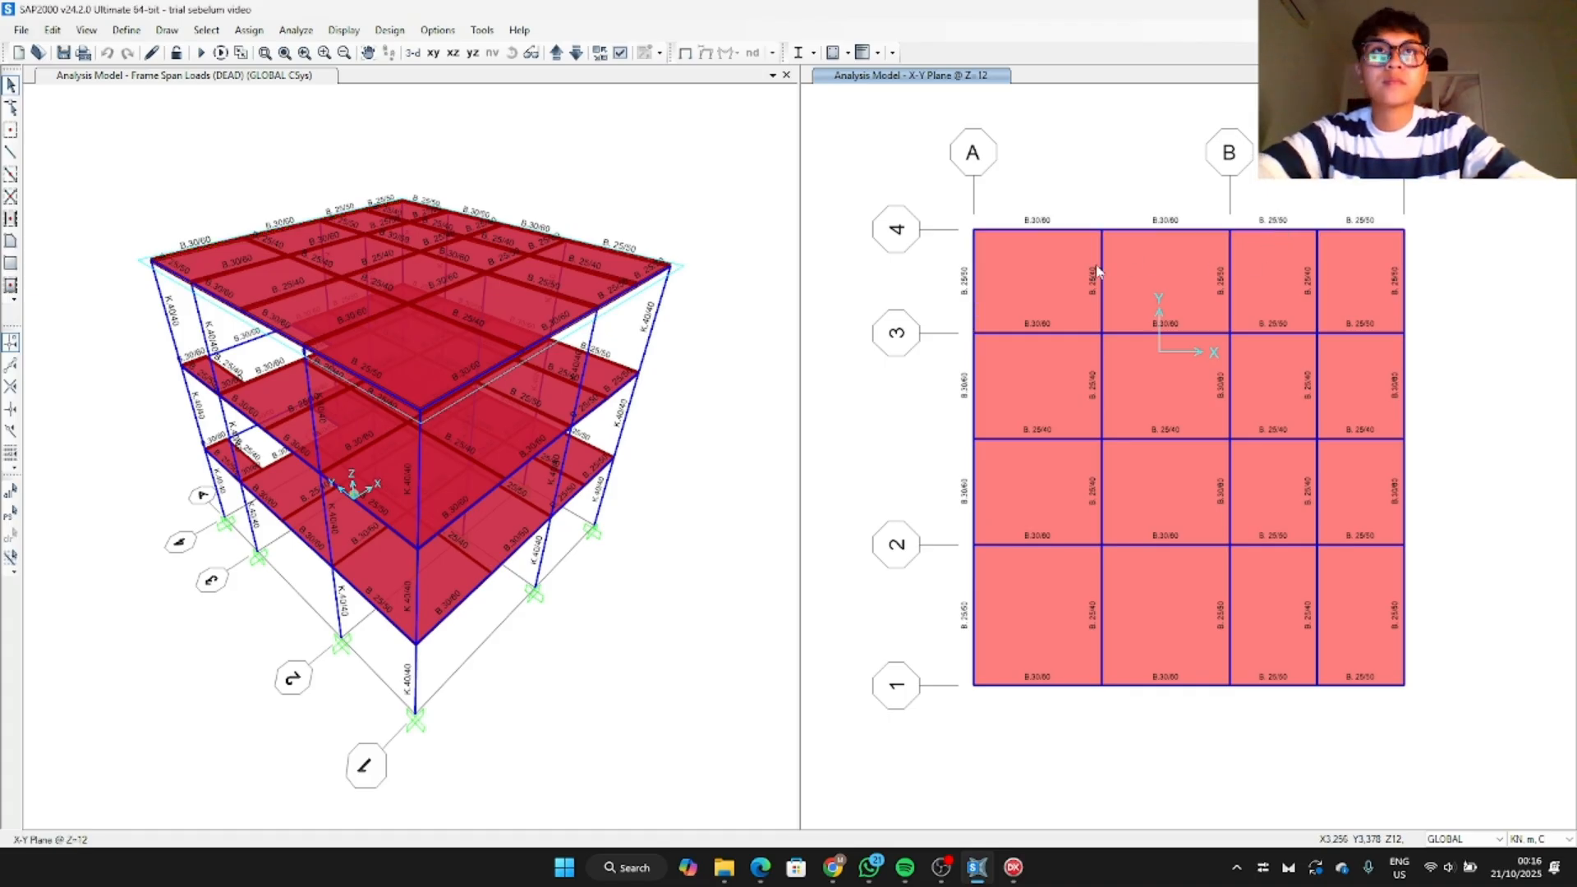
# Step: Show the plan at Z=8 and select all perimeter beams plus the short B. 25/40 beam bordering the opening nearest grid A
pyautogui.click(576, 52)
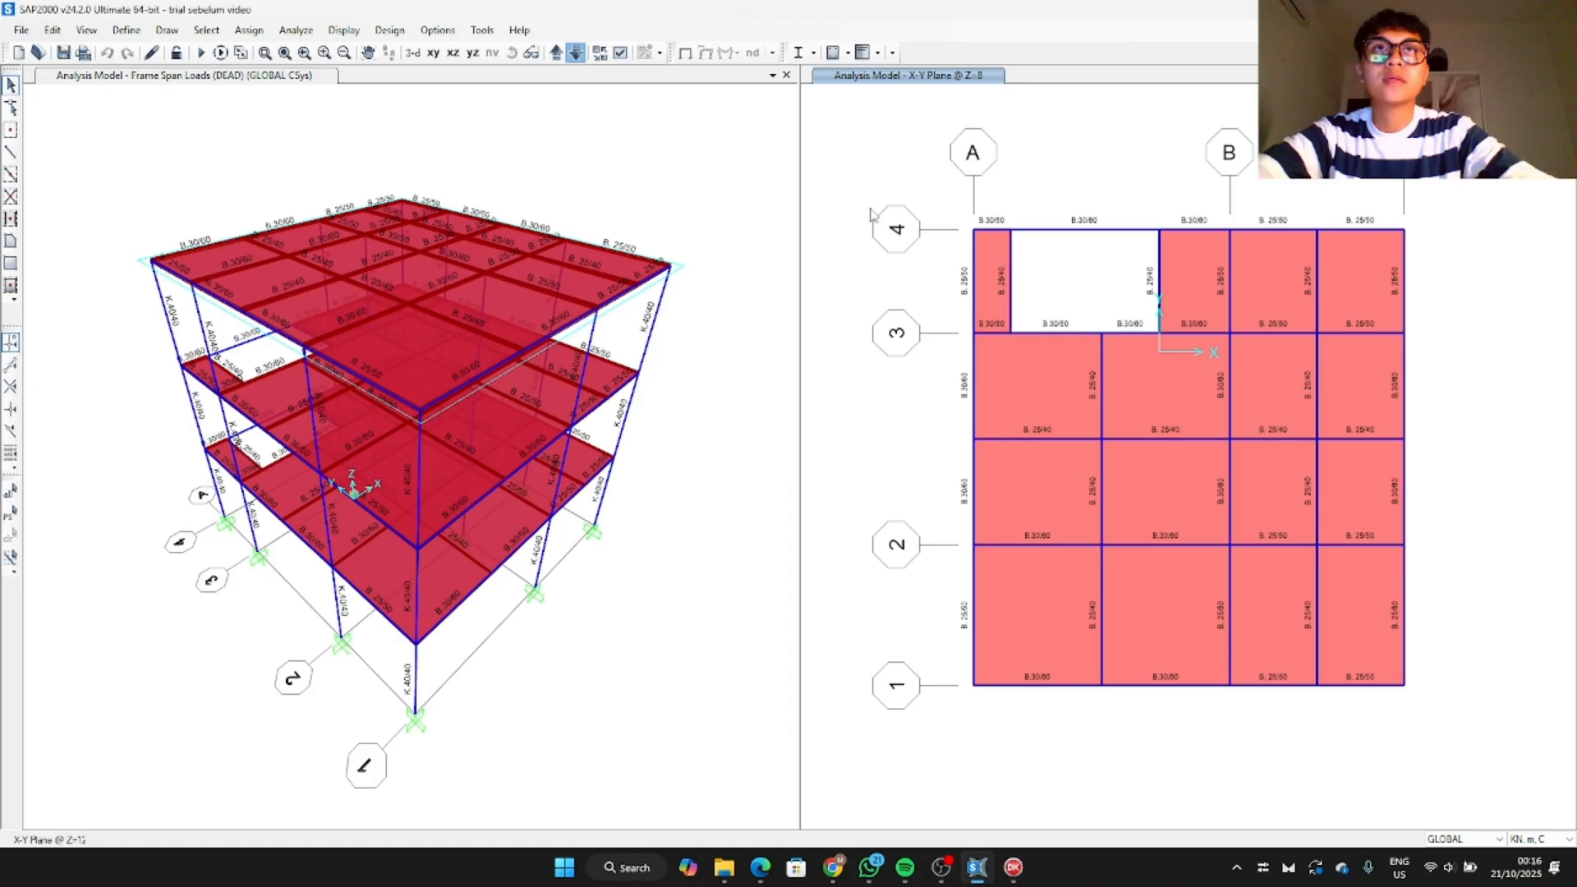
pyautogui.click(1064, 234)
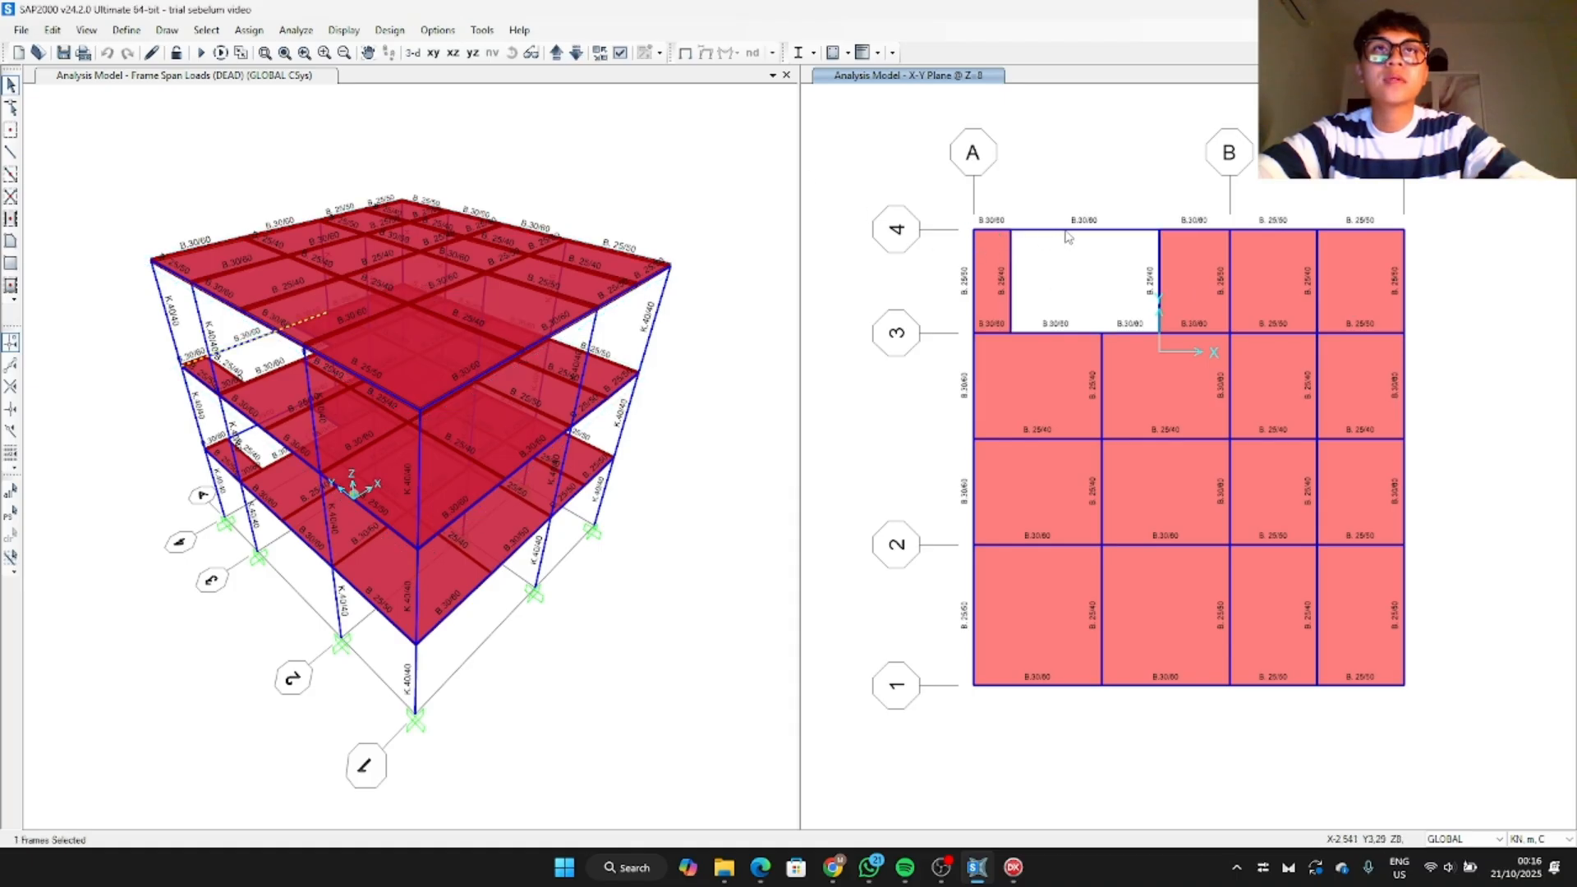
pyautogui.click(1278, 232)
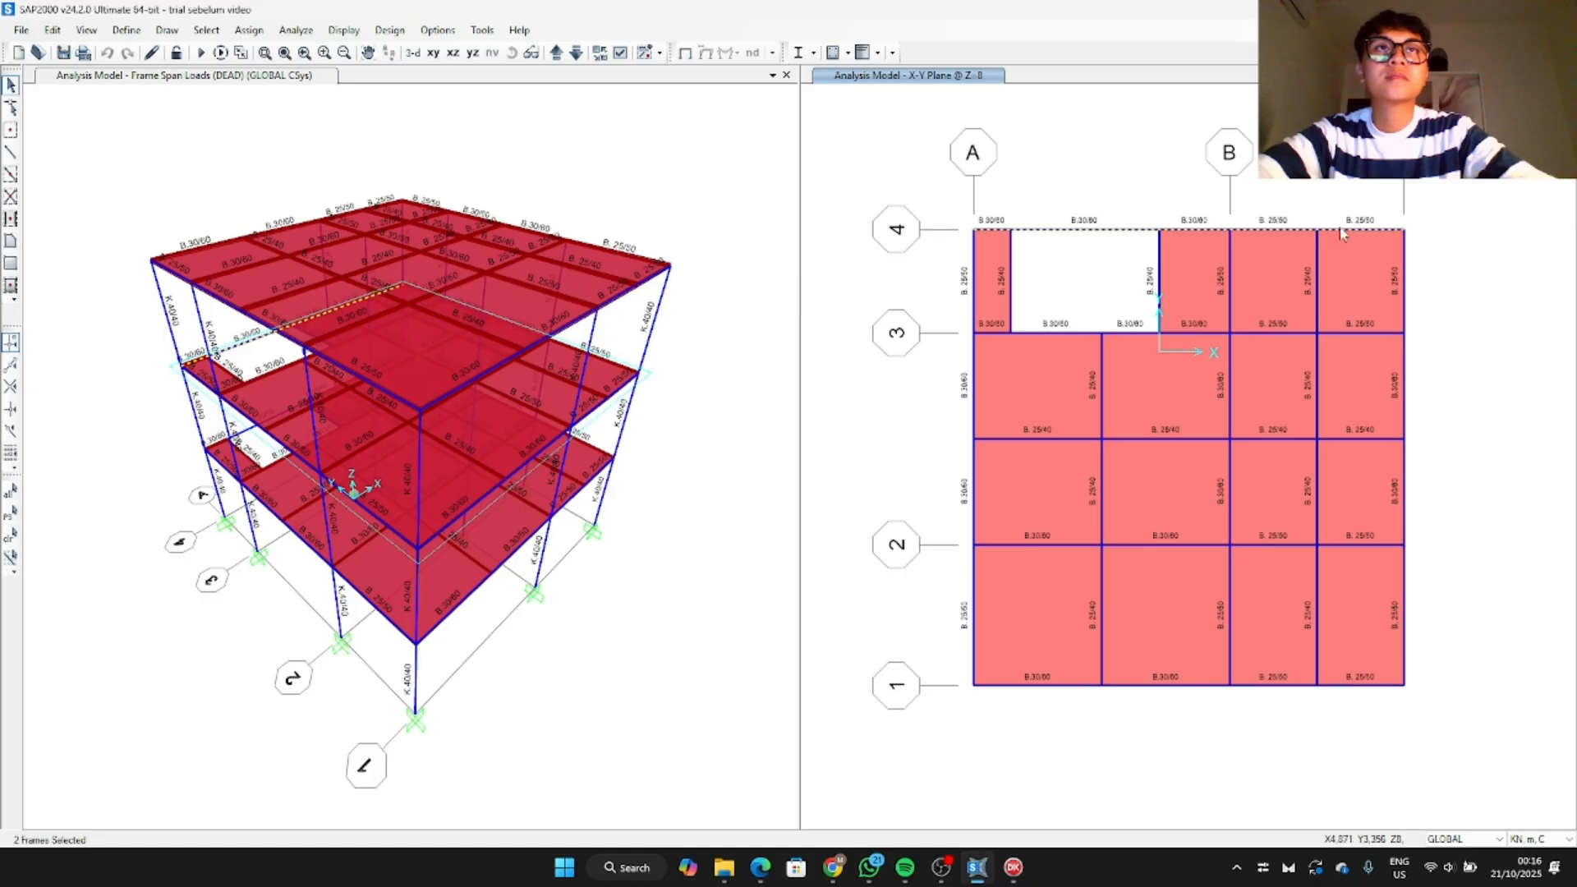
pyautogui.click(1406, 279)
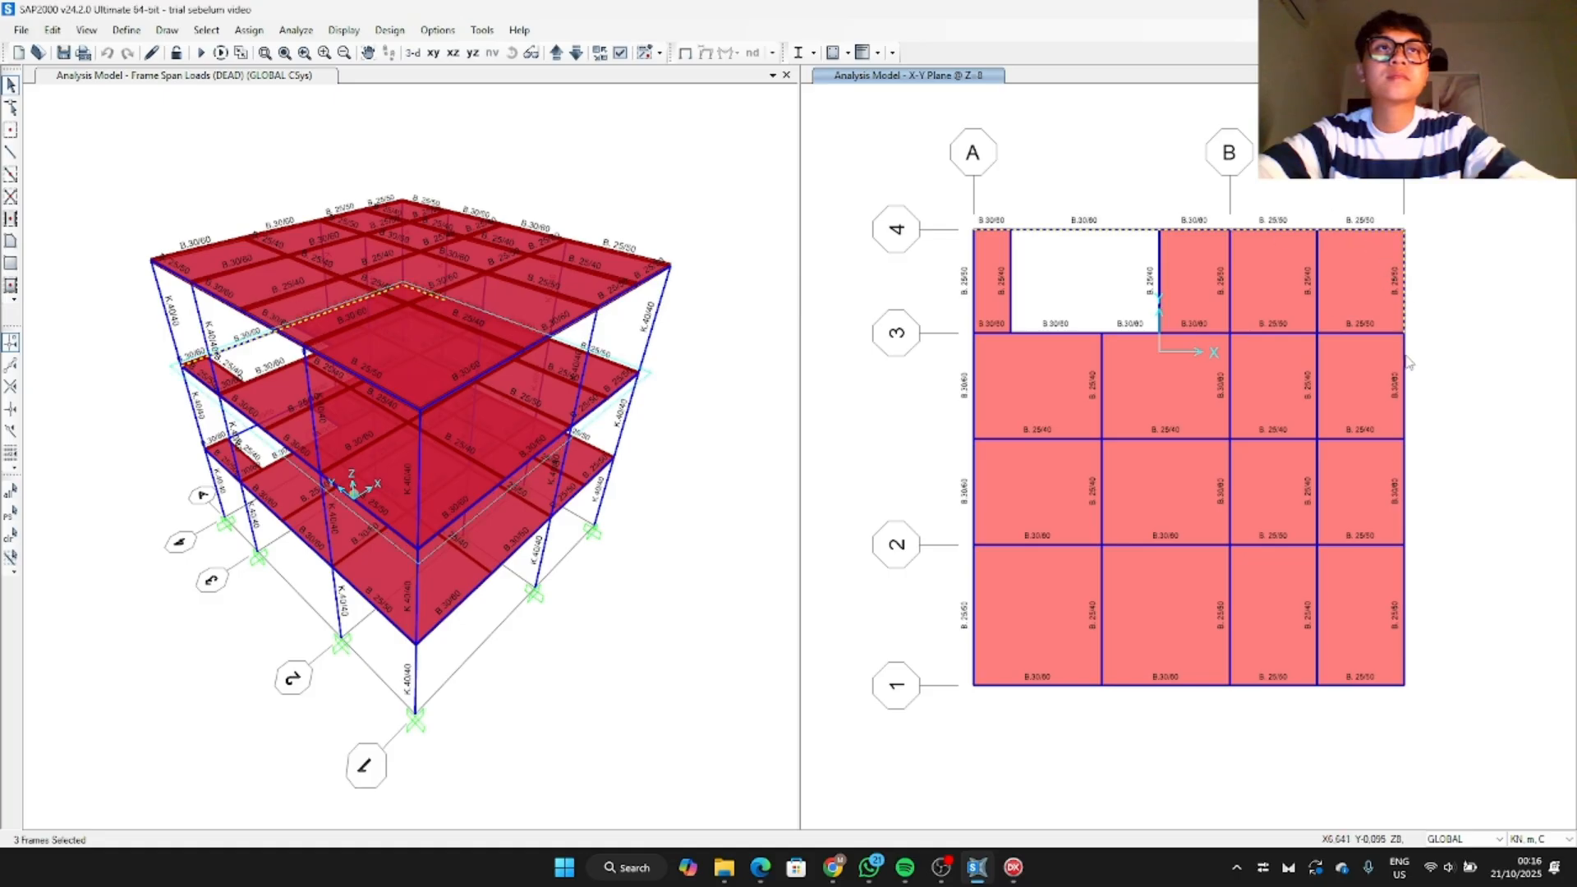
pyautogui.click(1406, 489)
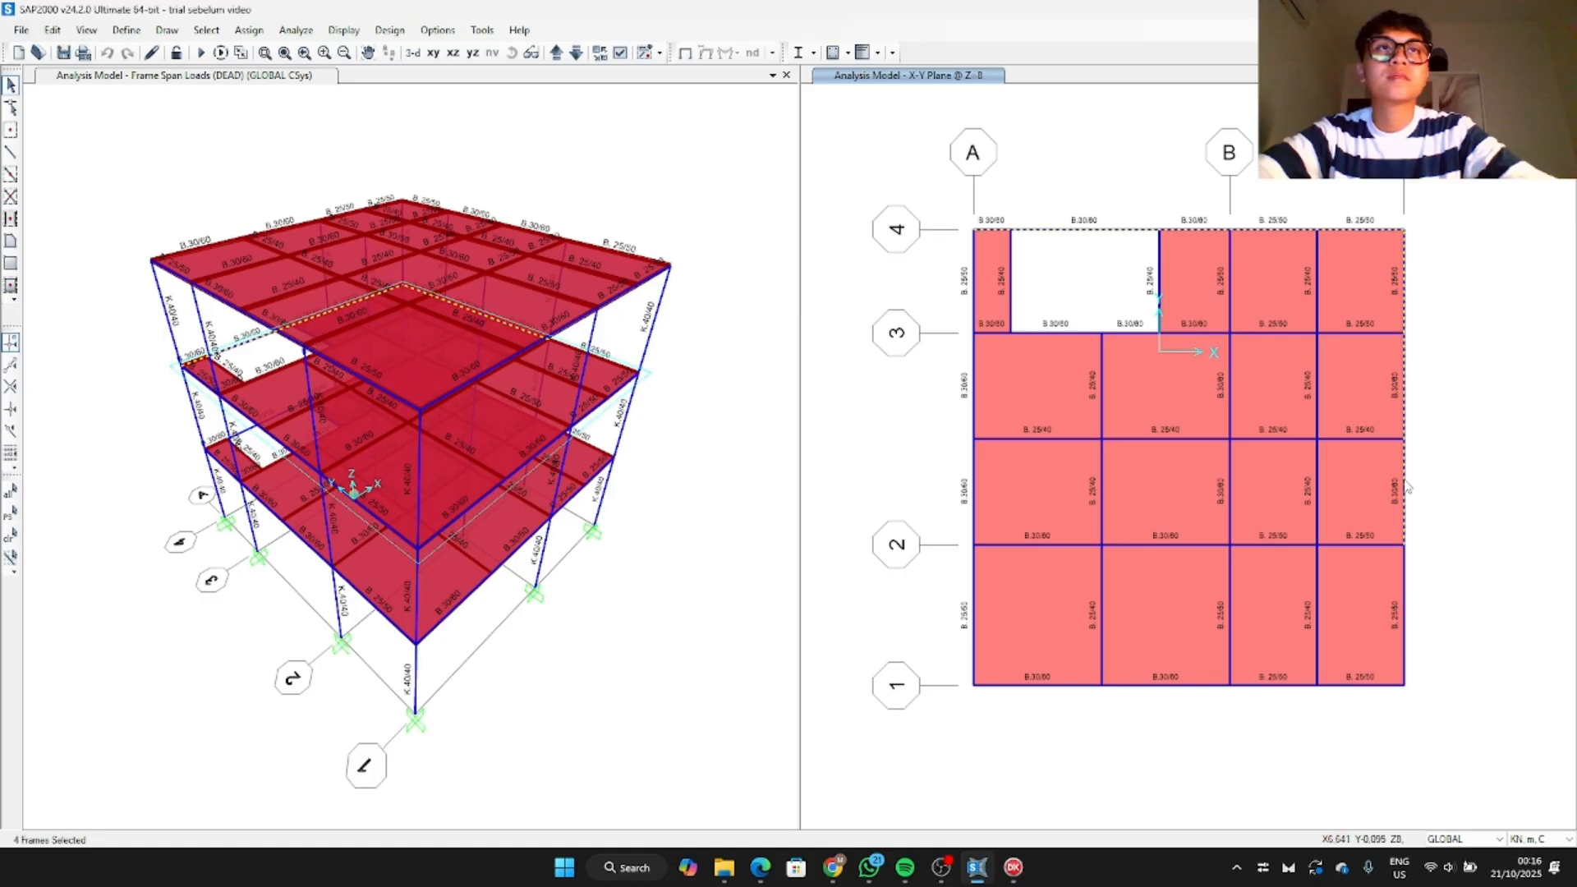
pyautogui.click(1401, 600)
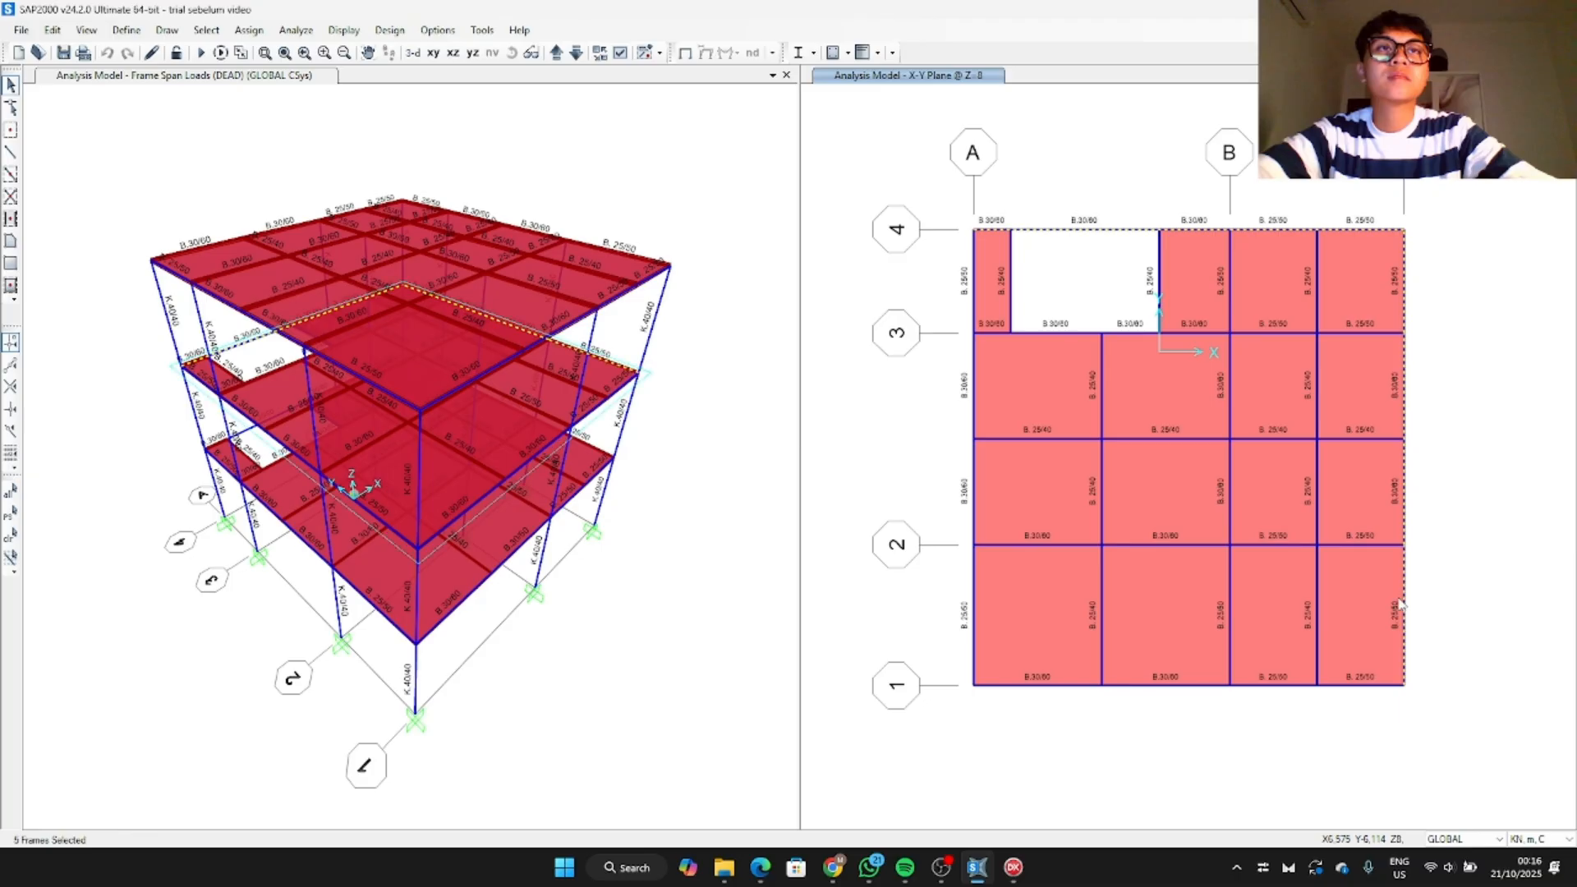
pyautogui.click(975, 532)
pyautogui.click(976, 611)
pyautogui.click(1013, 685)
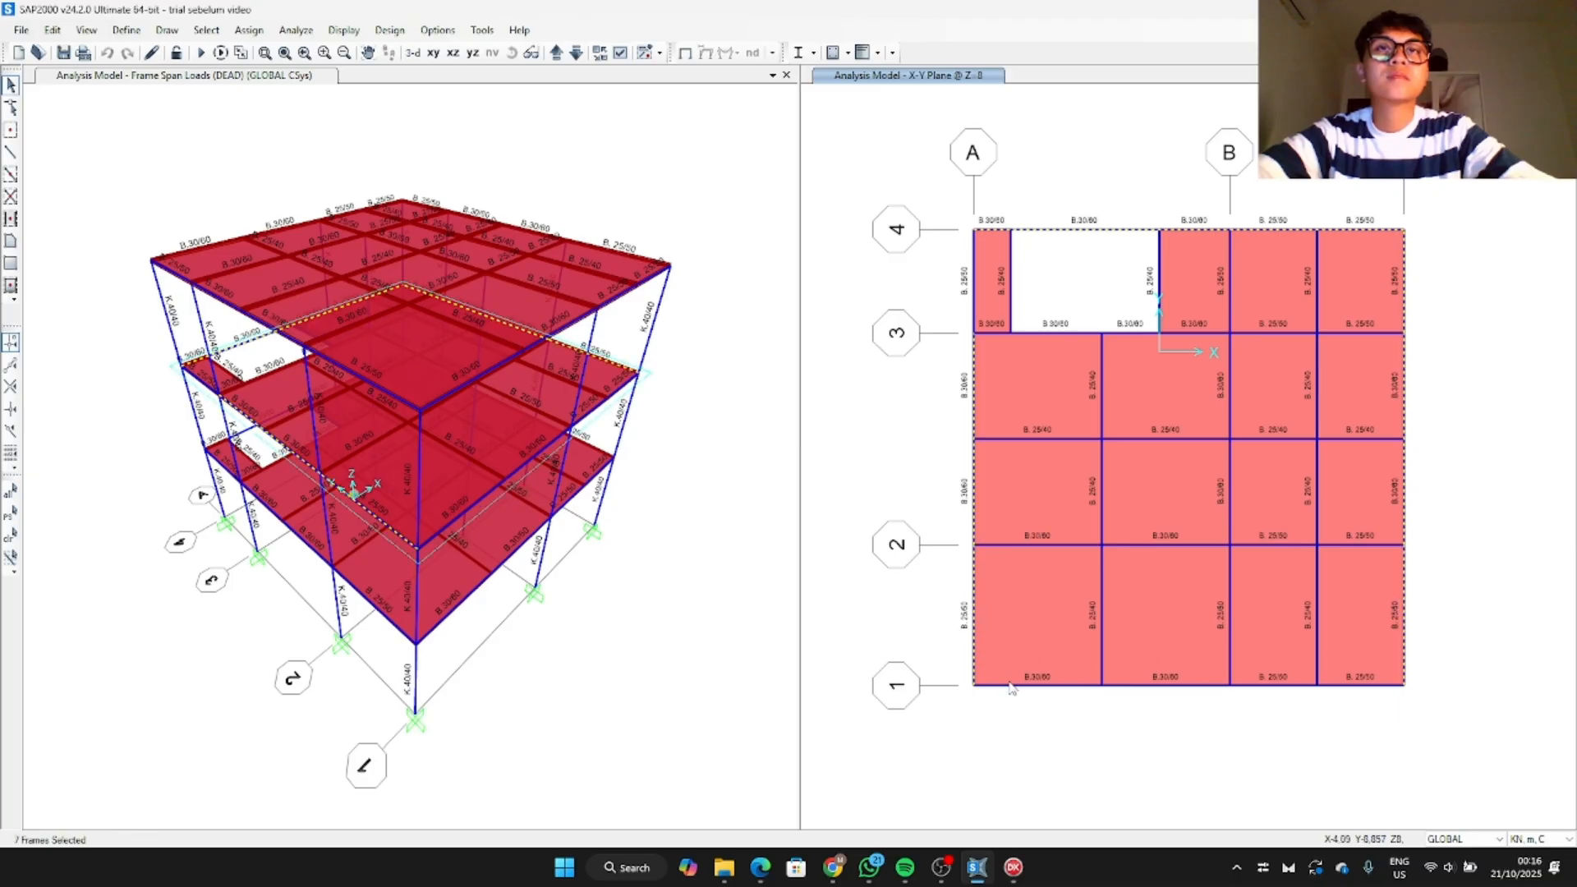
pyautogui.click(1283, 694)
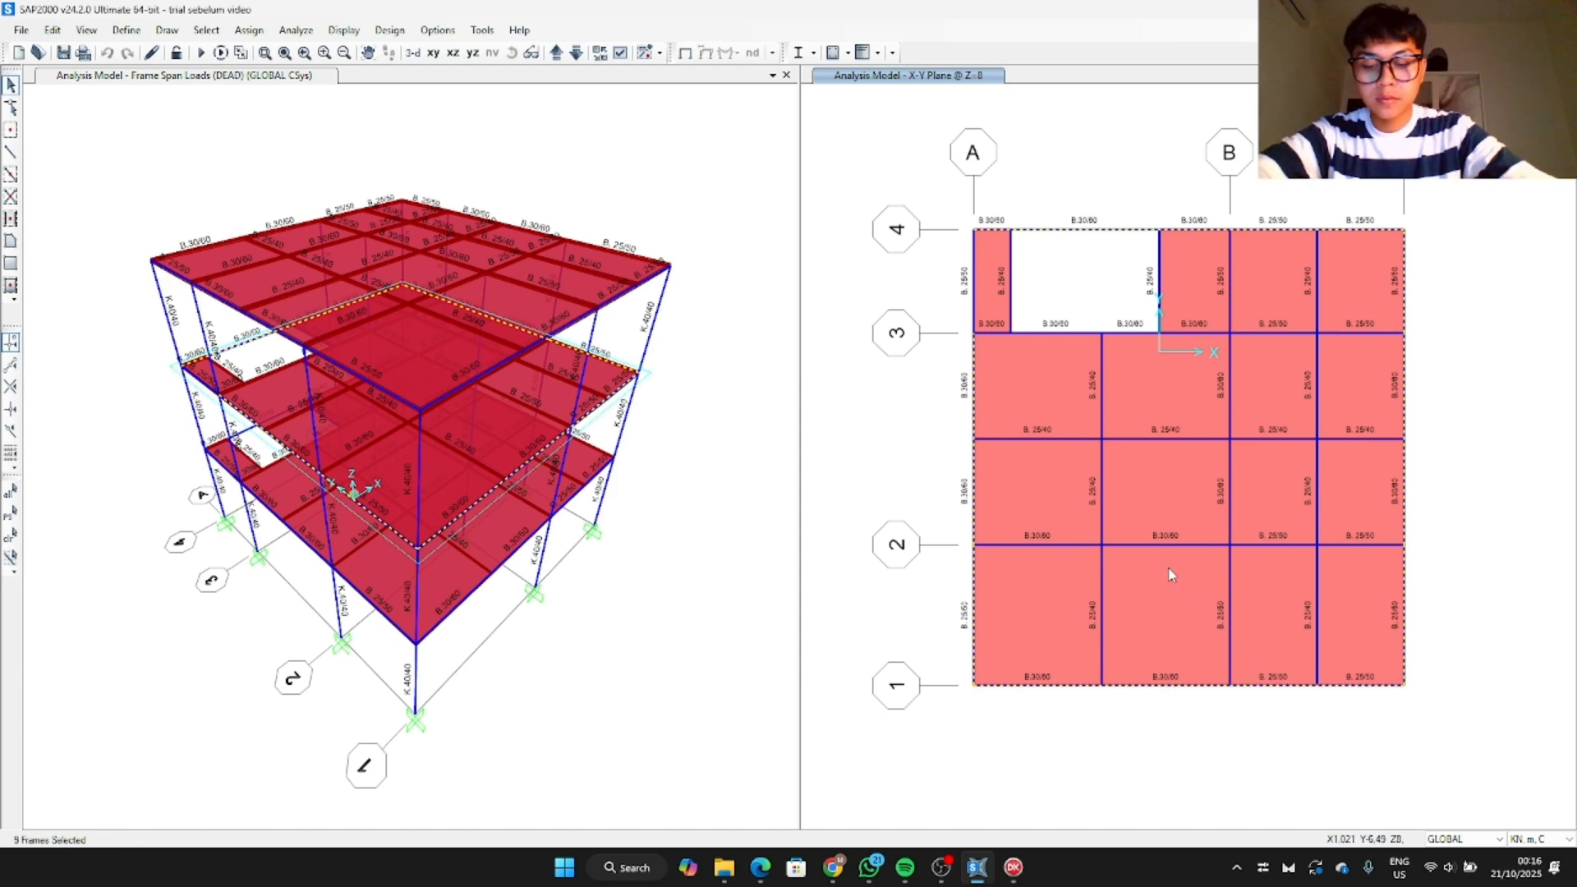
pyautogui.click(975, 296)
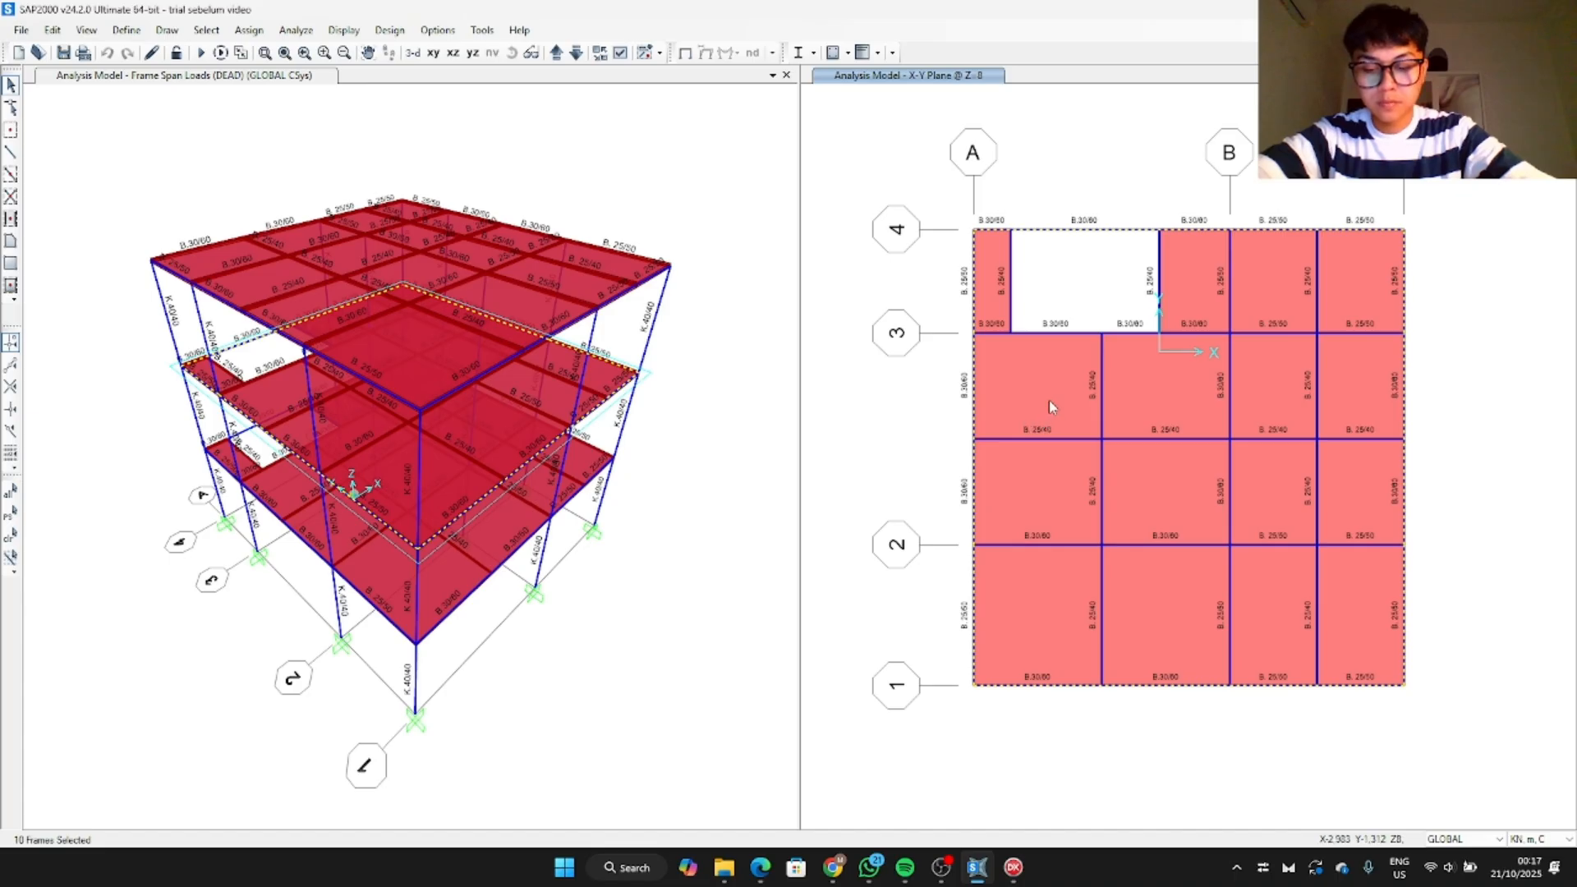
pyautogui.click(1012, 285)
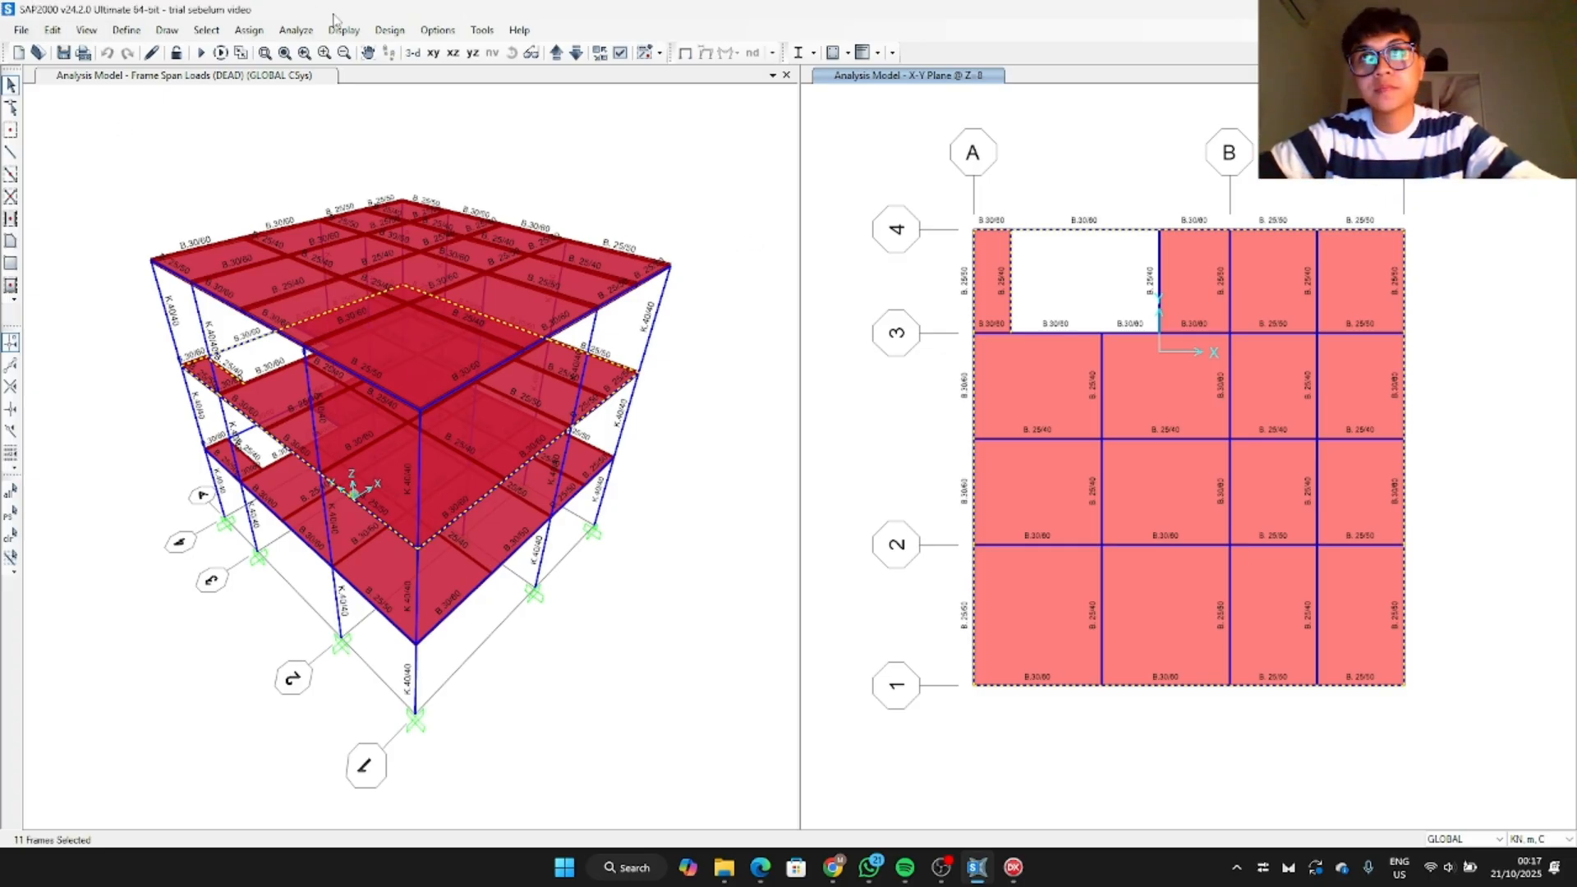
# Step: Assign a uniform gravity SDL load of 1000*0,00981 kN/m to the selected Z=8 beams as a frame distributed load, replacing existing loads
pyautogui.click(249, 30)
pyautogui.moveTo(386, 234)
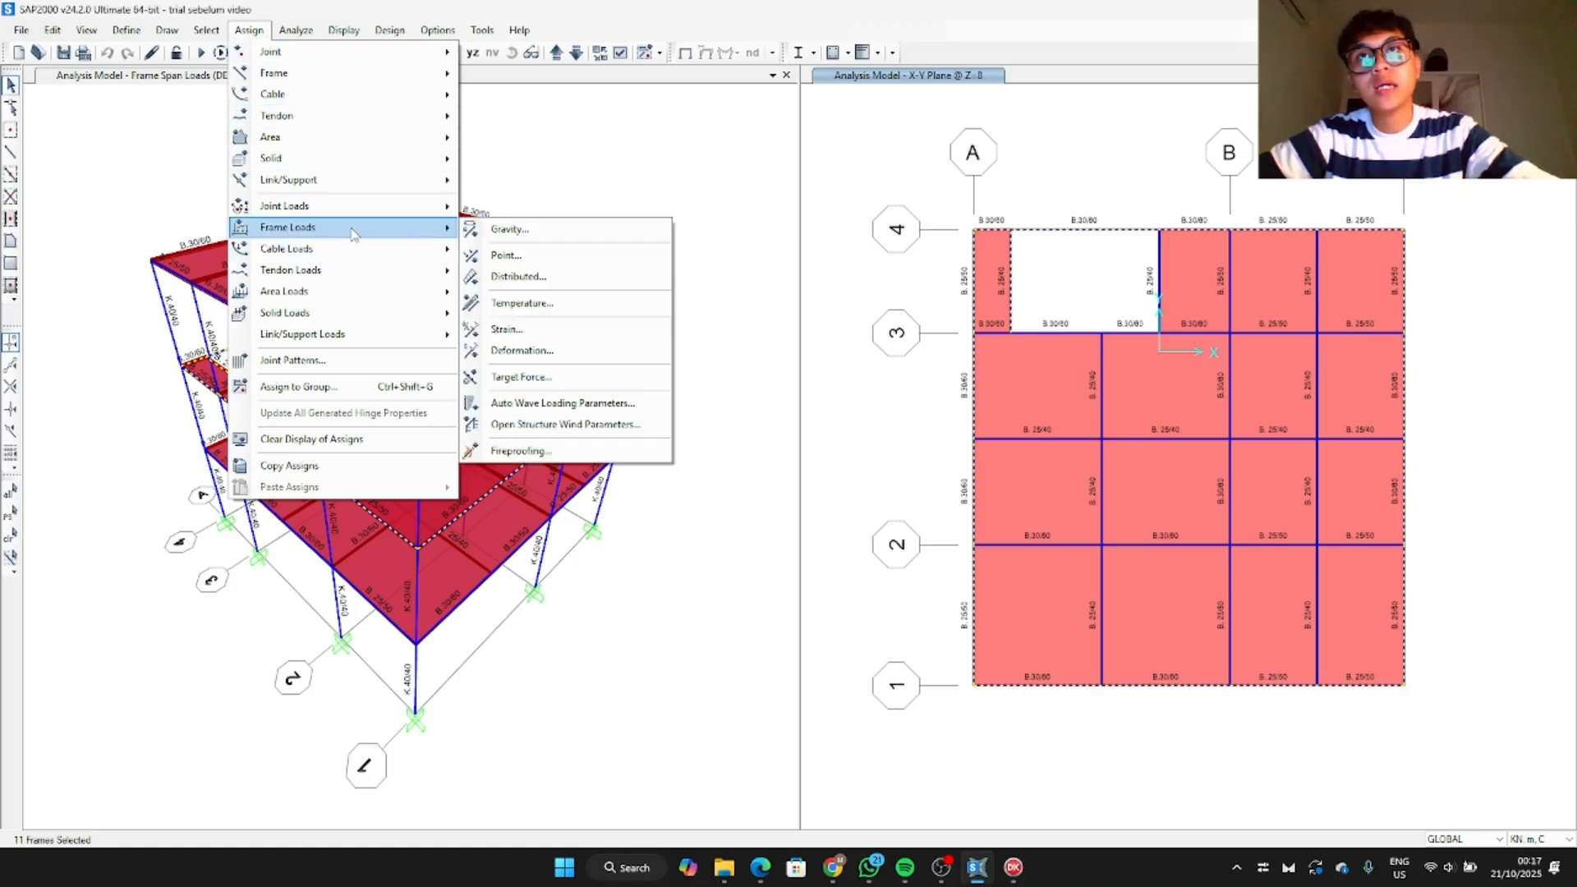
pyautogui.click(552, 281)
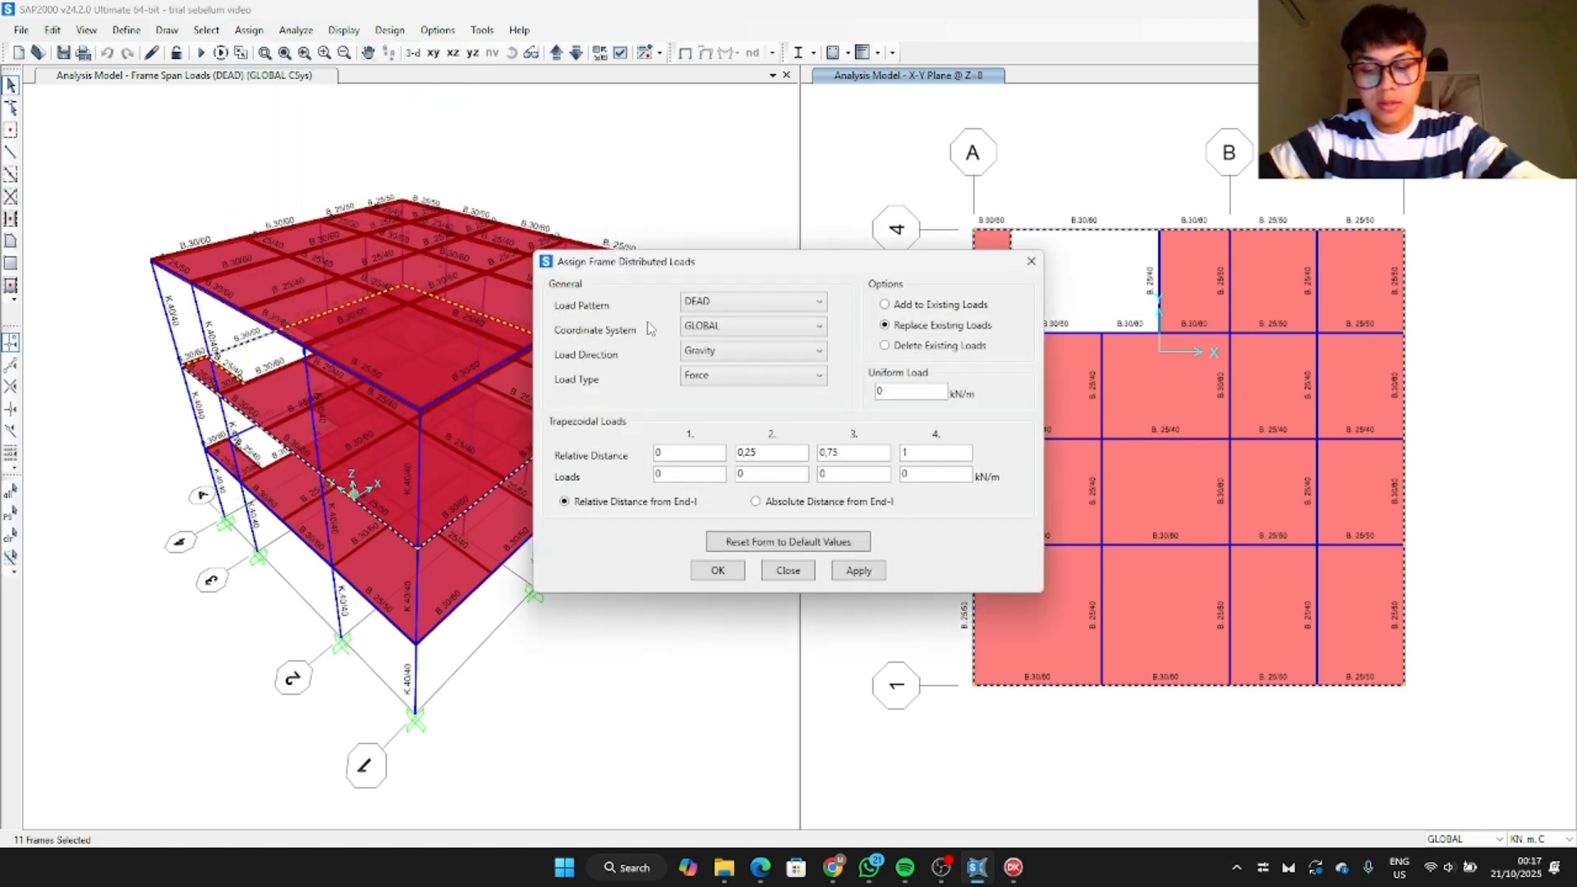
pyautogui.click(739, 302)
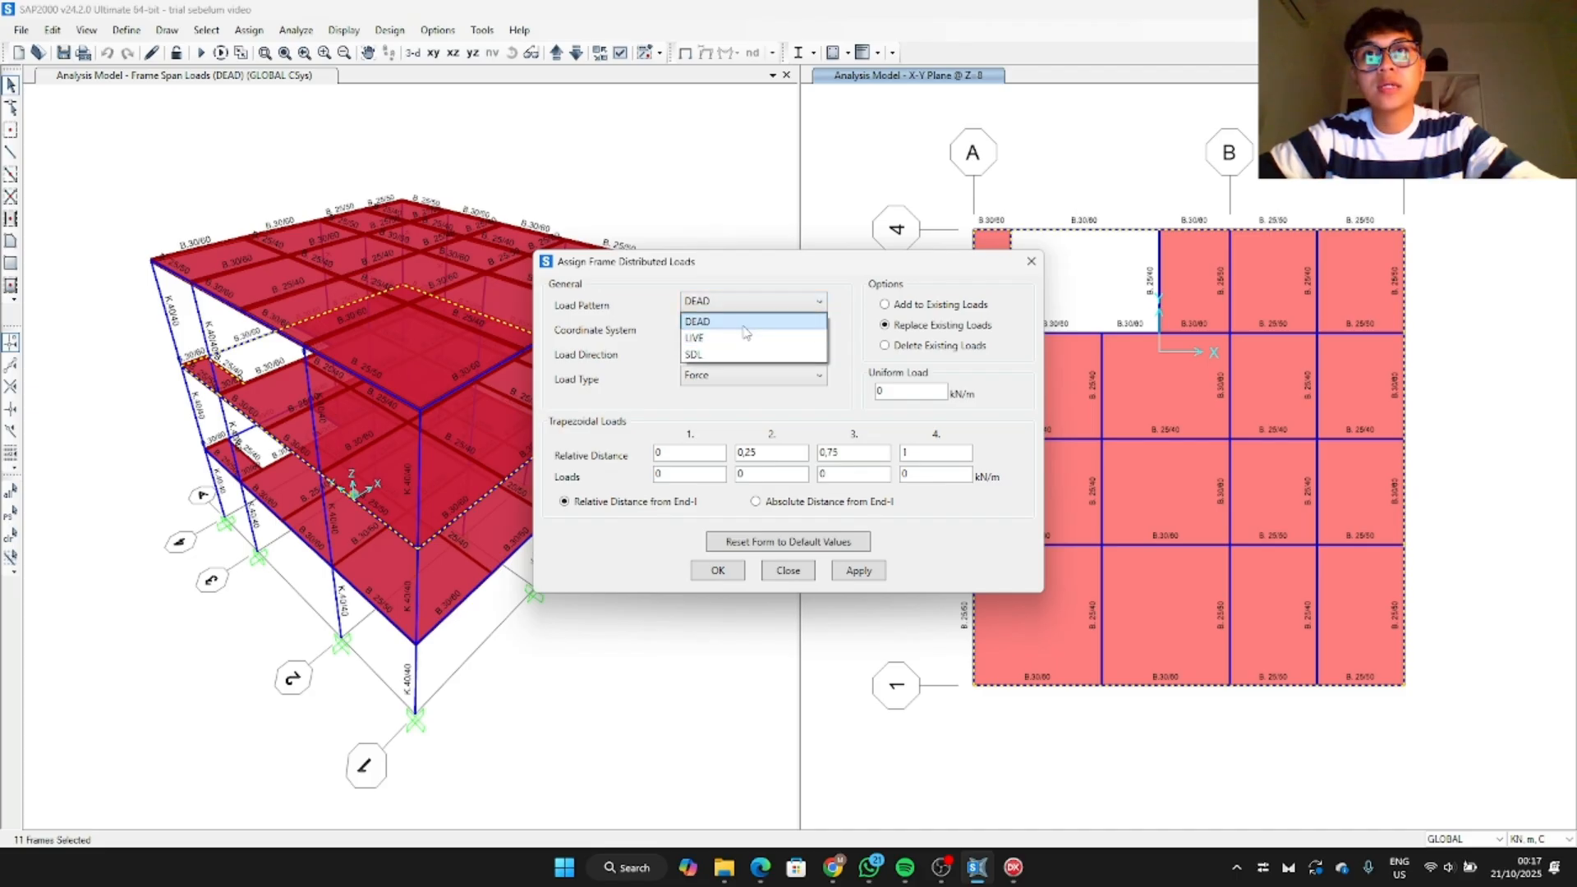
pyautogui.click(741, 355)
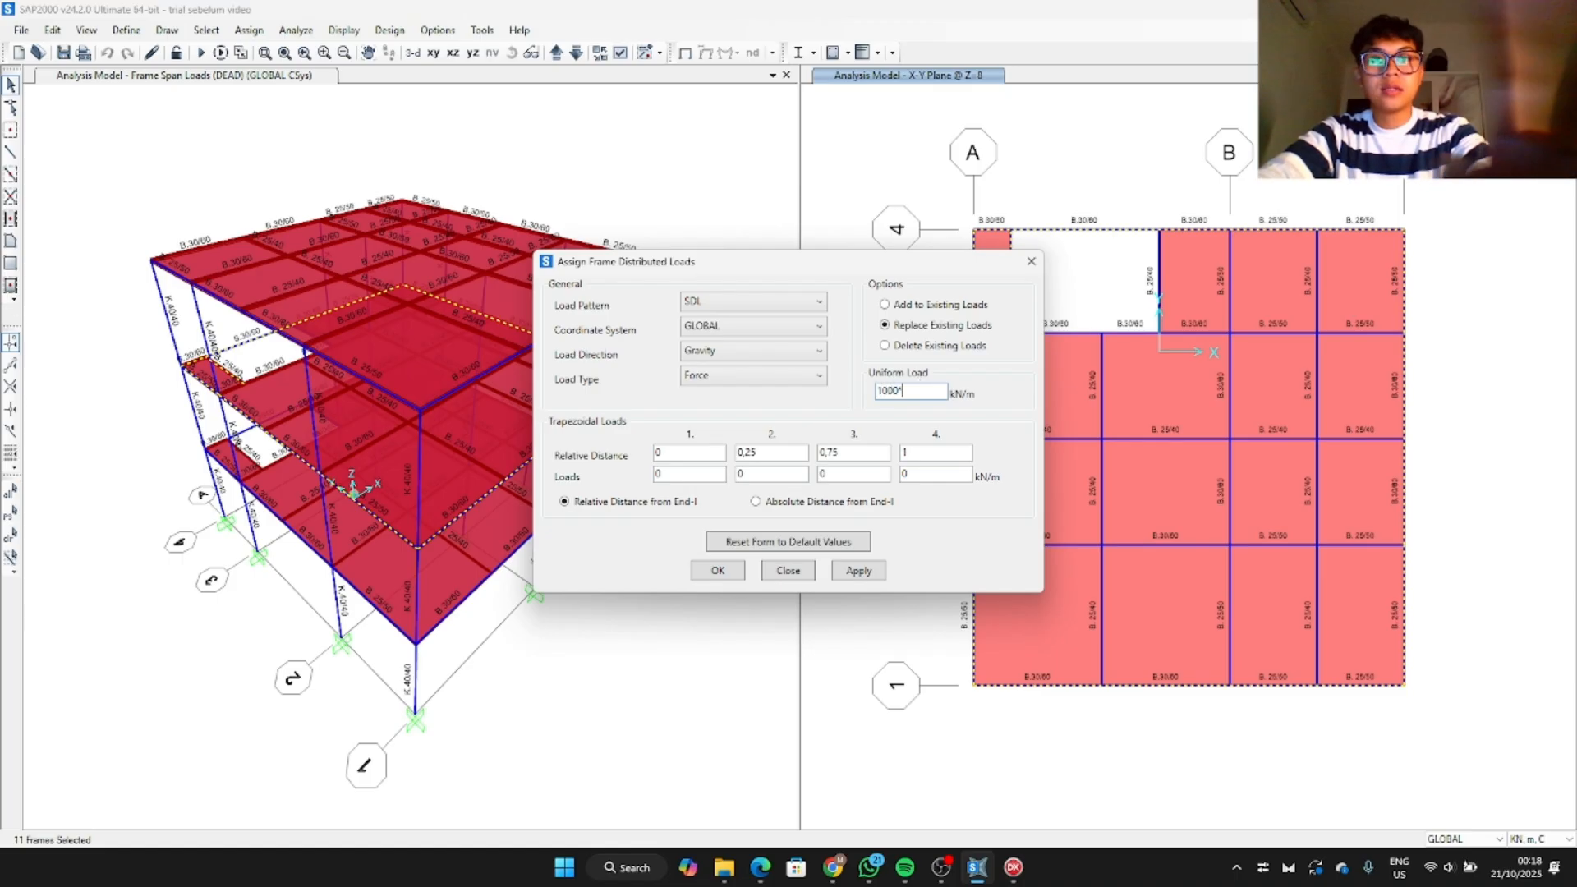
pyautogui.write('981')
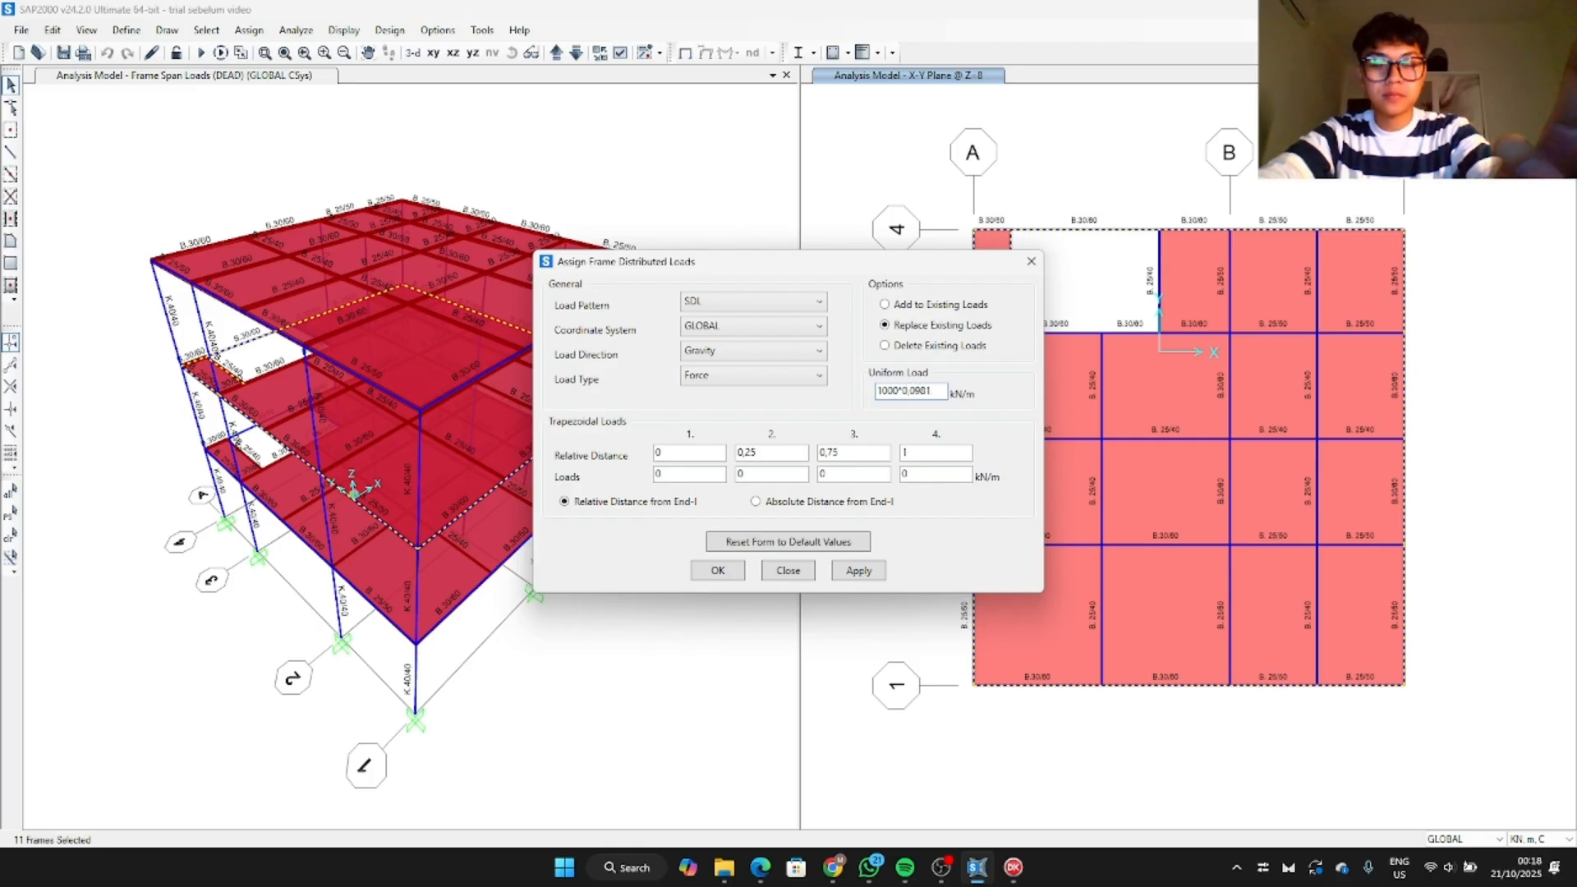
pyautogui.press('BackSpace')
pyautogui.press('BackSpace')
pyautogui.press('BackSpace')
pyautogui.write('0')
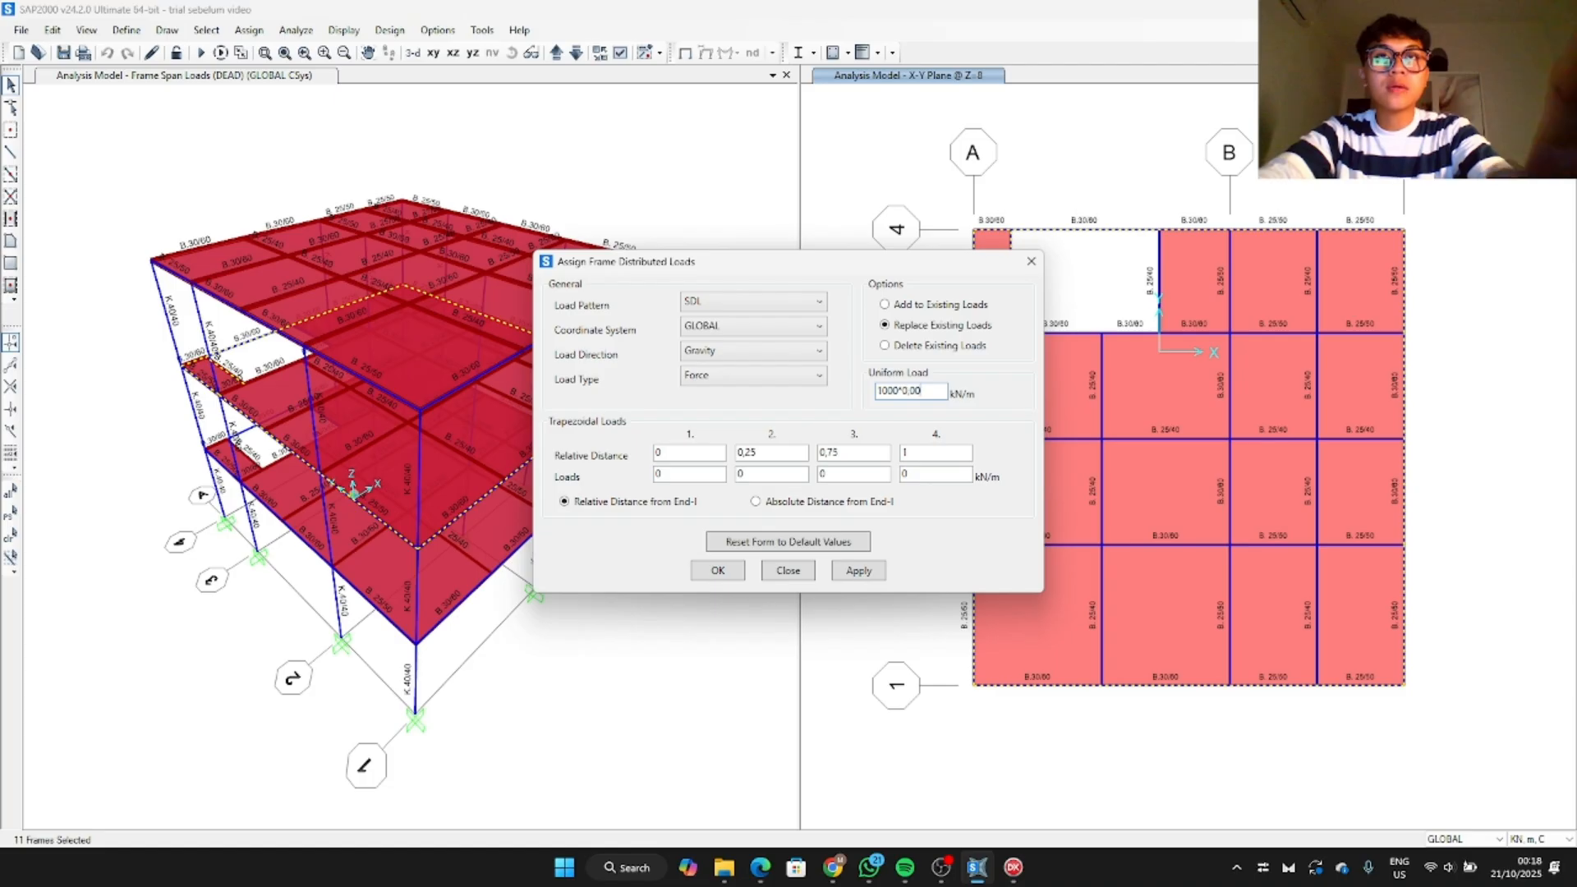
pyautogui.write('981')
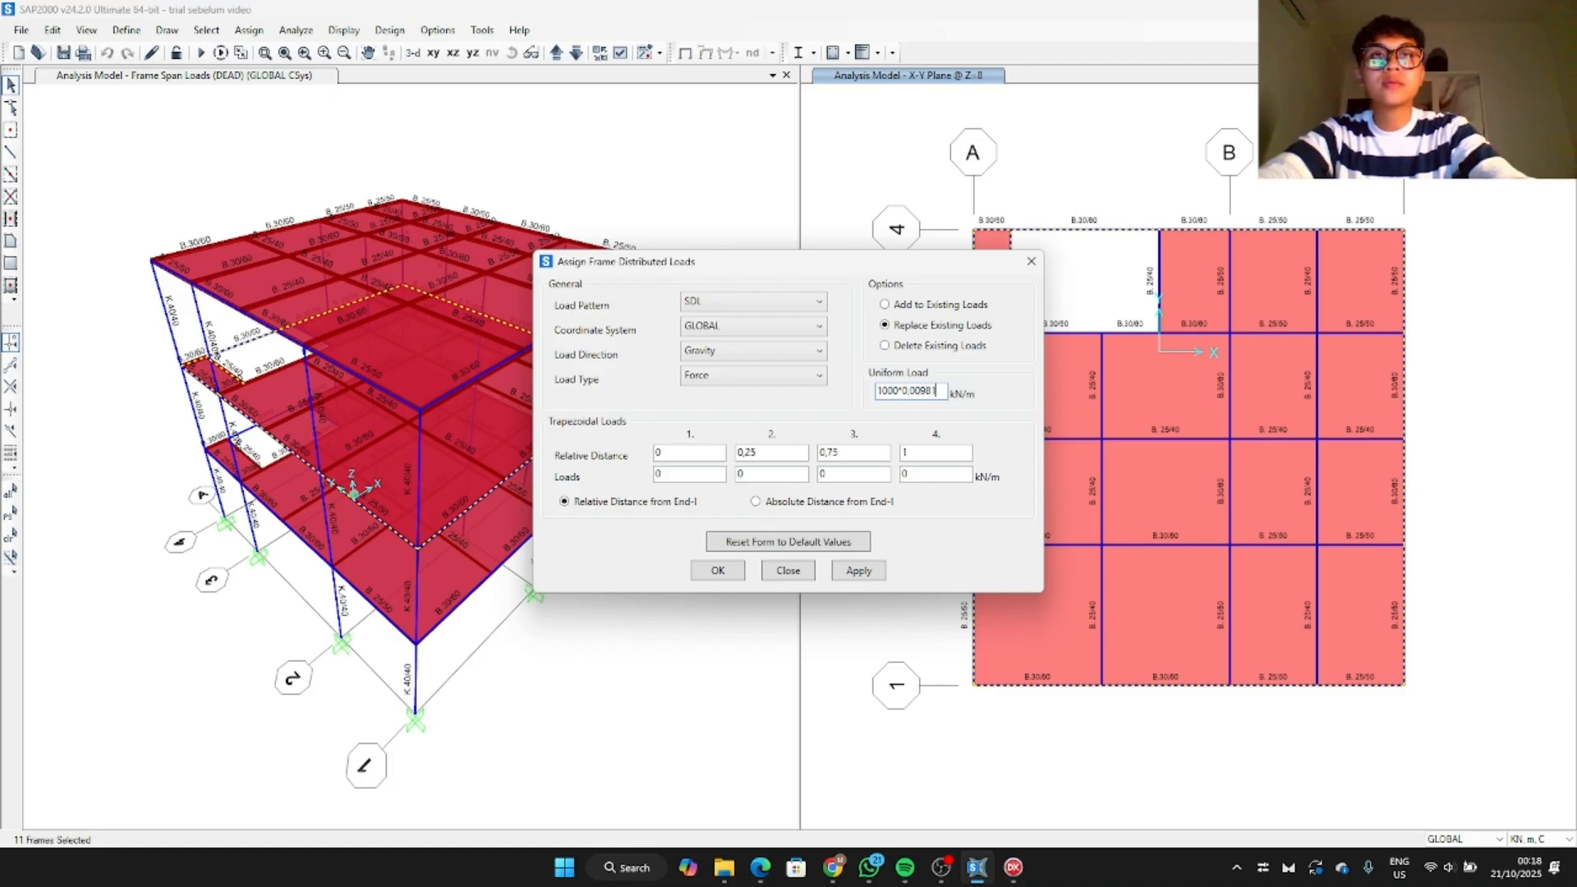
pyautogui.press('Return')
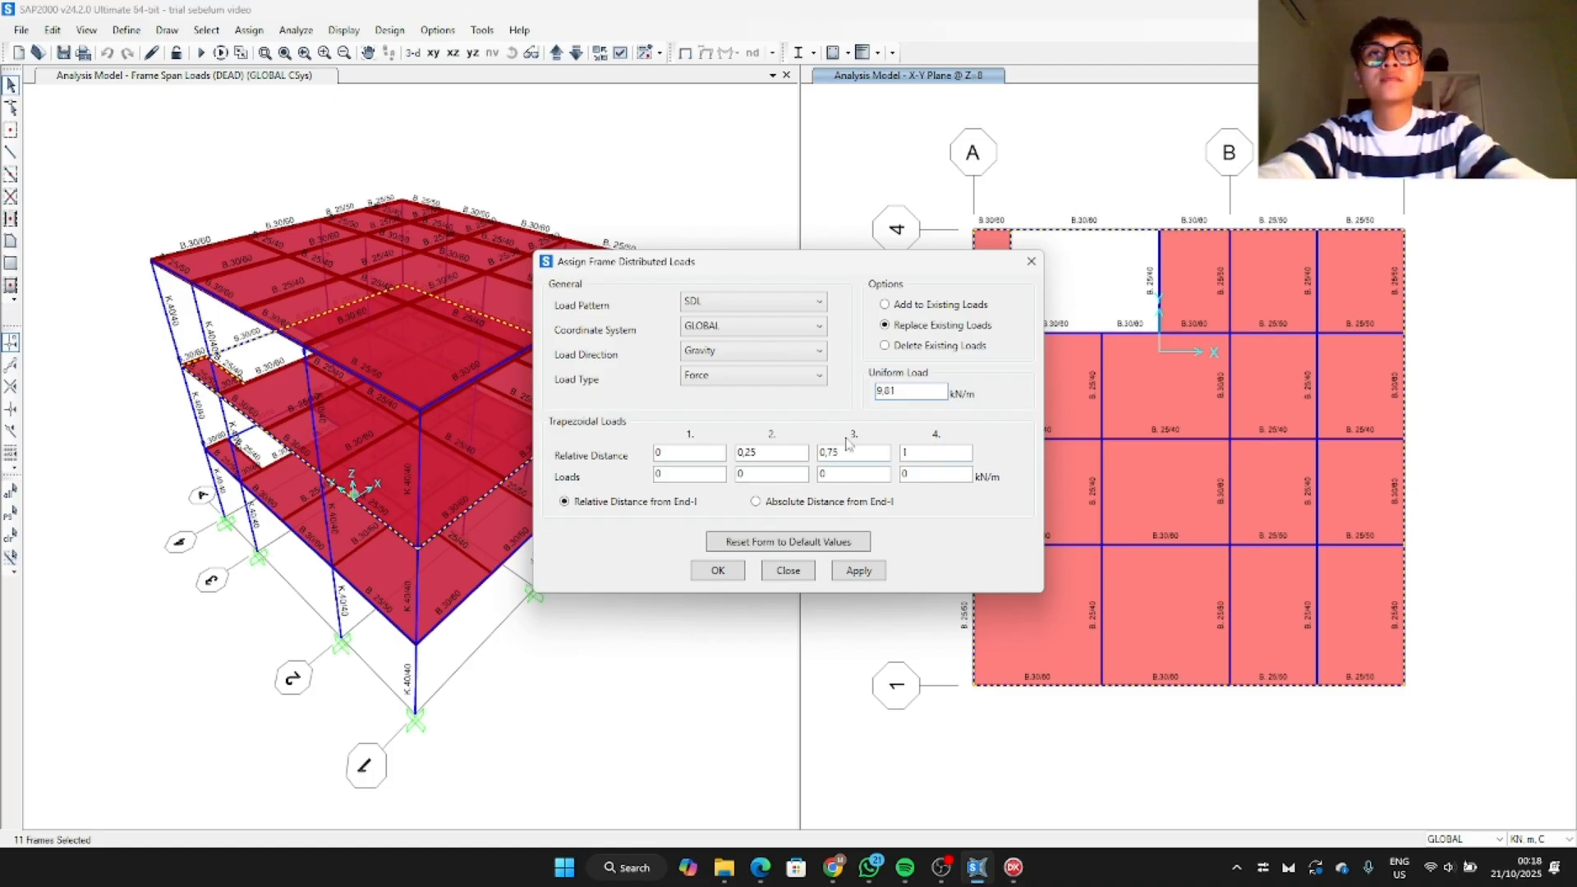
pyautogui.click(875, 573)
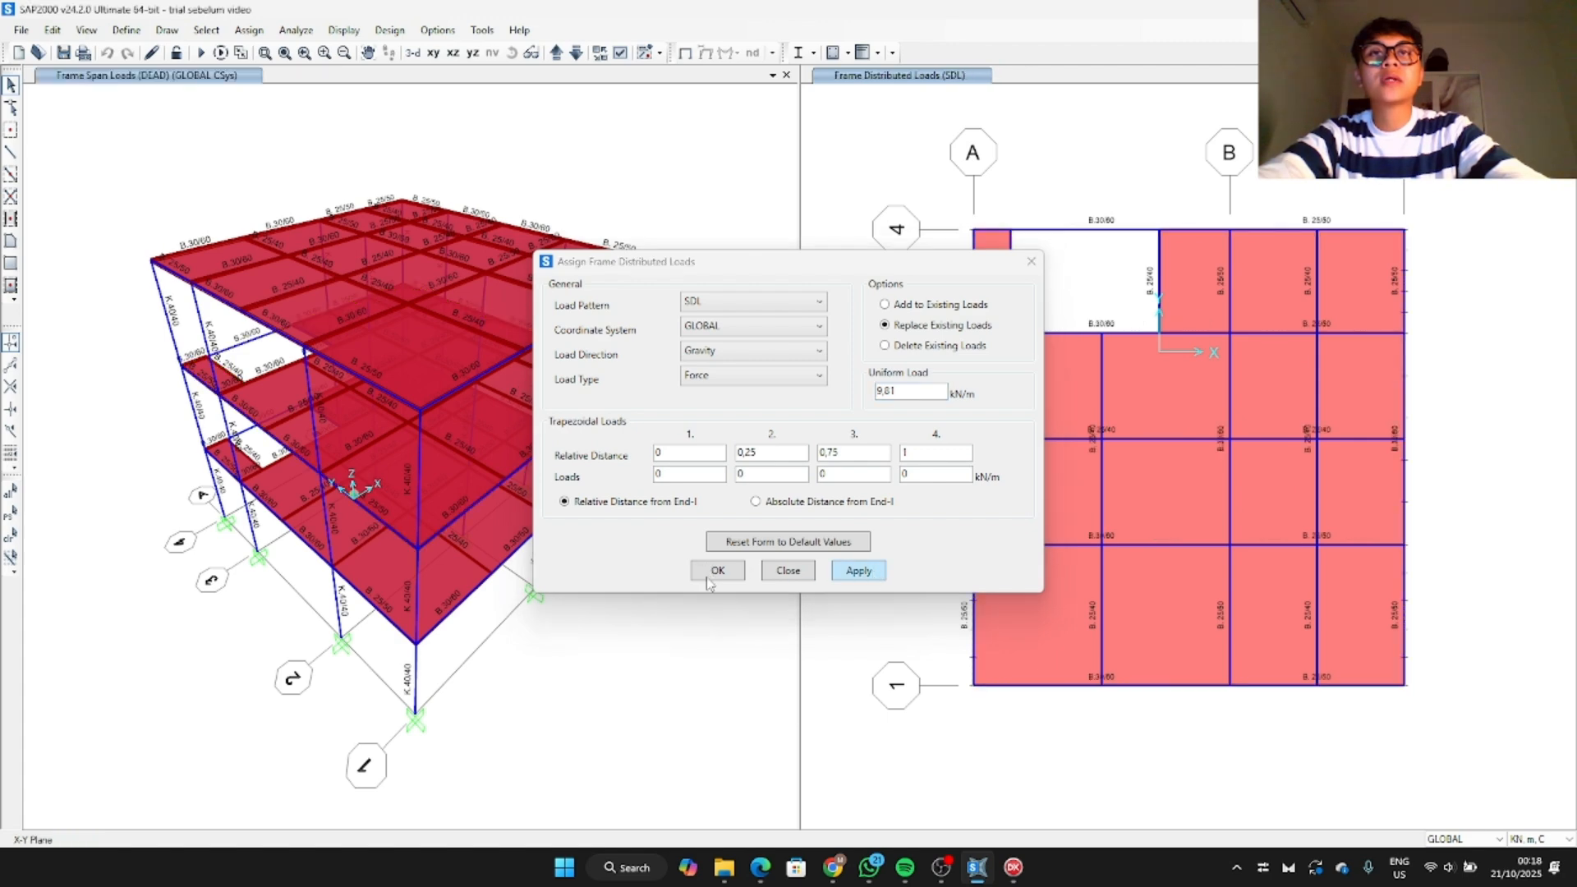
pyautogui.click(711, 575)
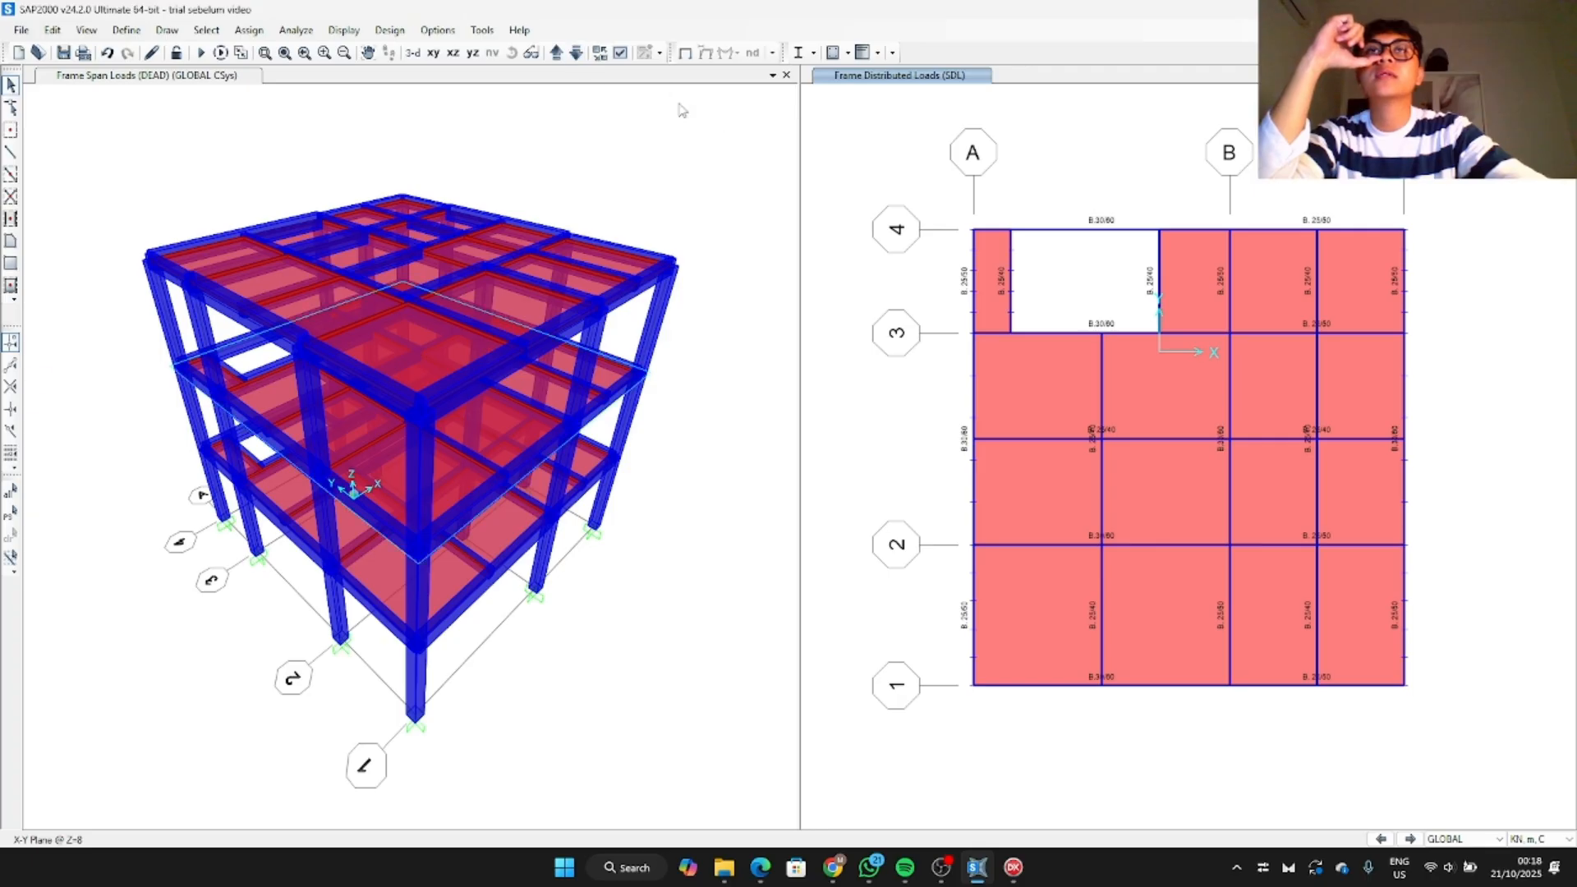
# Step: Show the plan at Z=4 and select all perimeter beams plus the short B. 25/40 beam bordering the opening nearest grid A
pyautogui.click(576, 52)
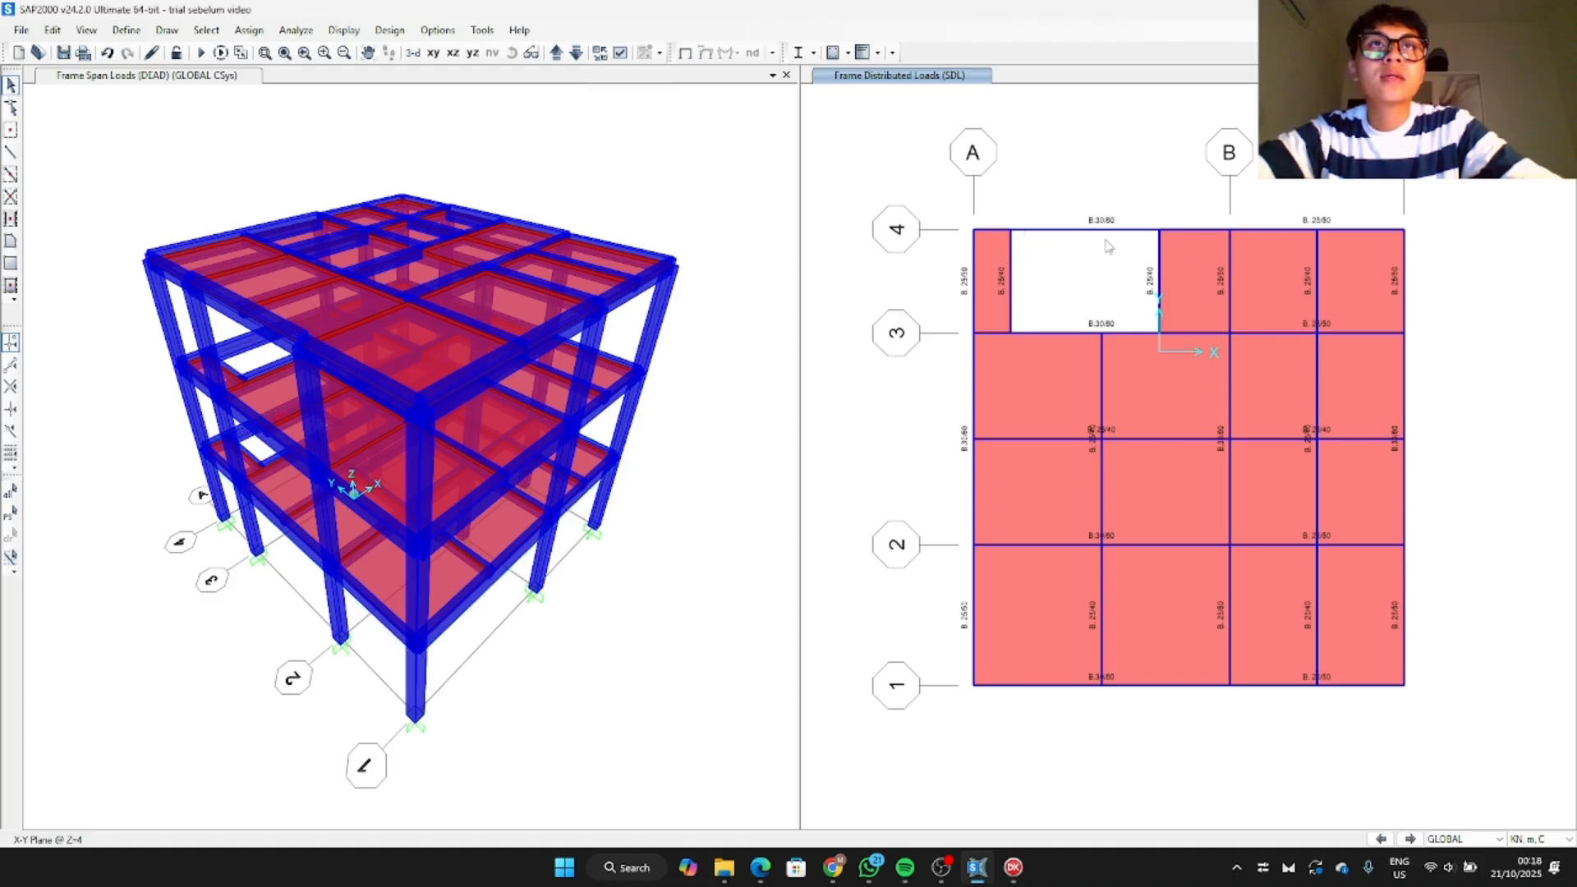
pyautogui.click(1072, 230)
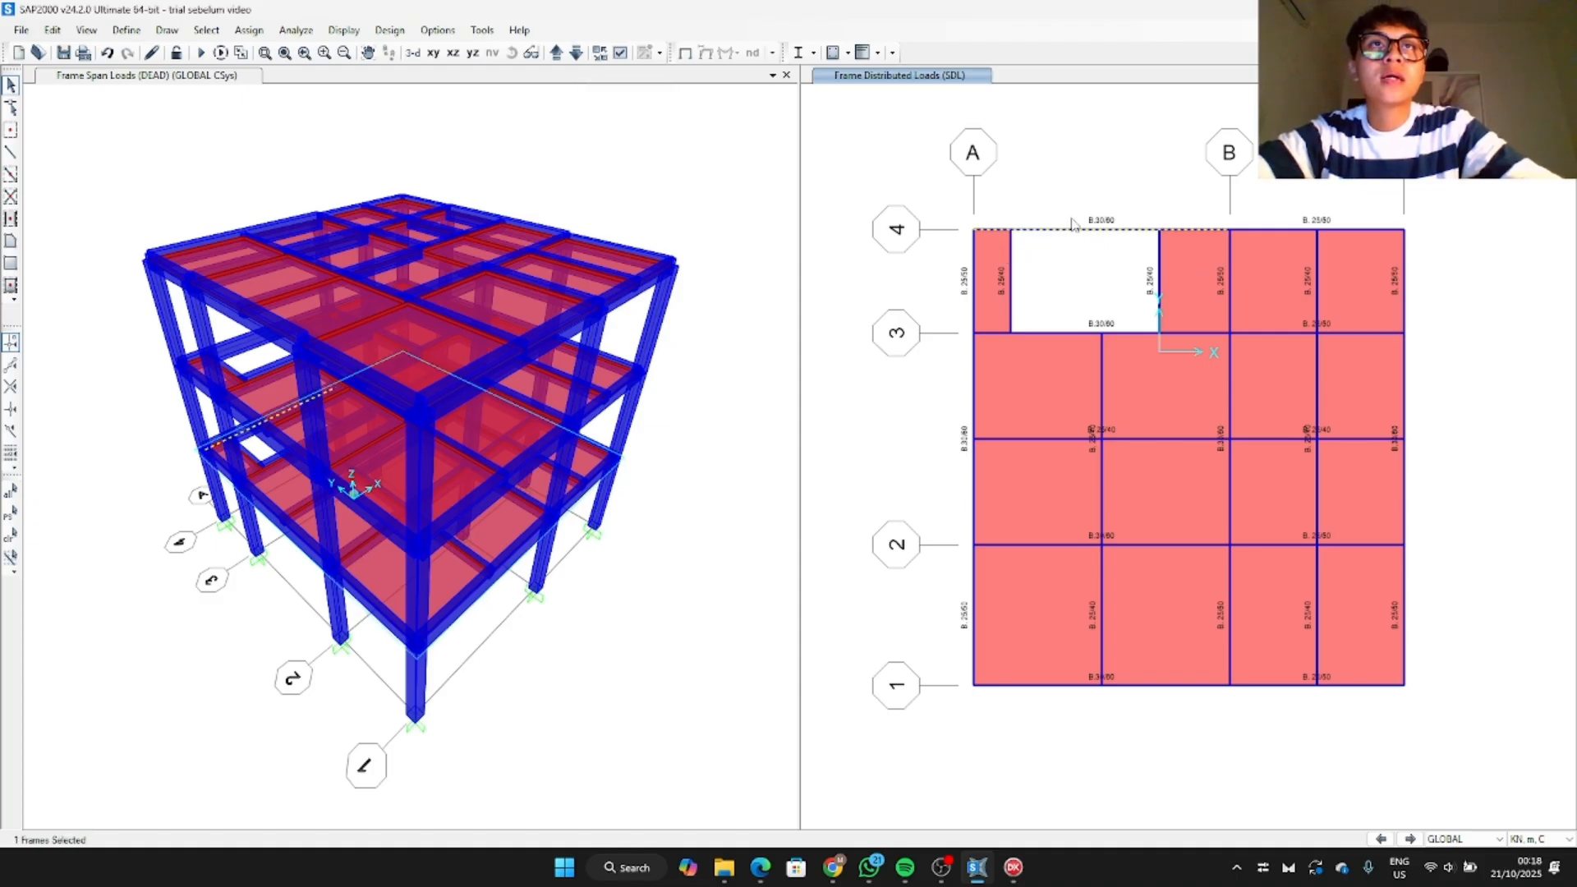
pyautogui.click(1347, 231)
pyautogui.click(1405, 320)
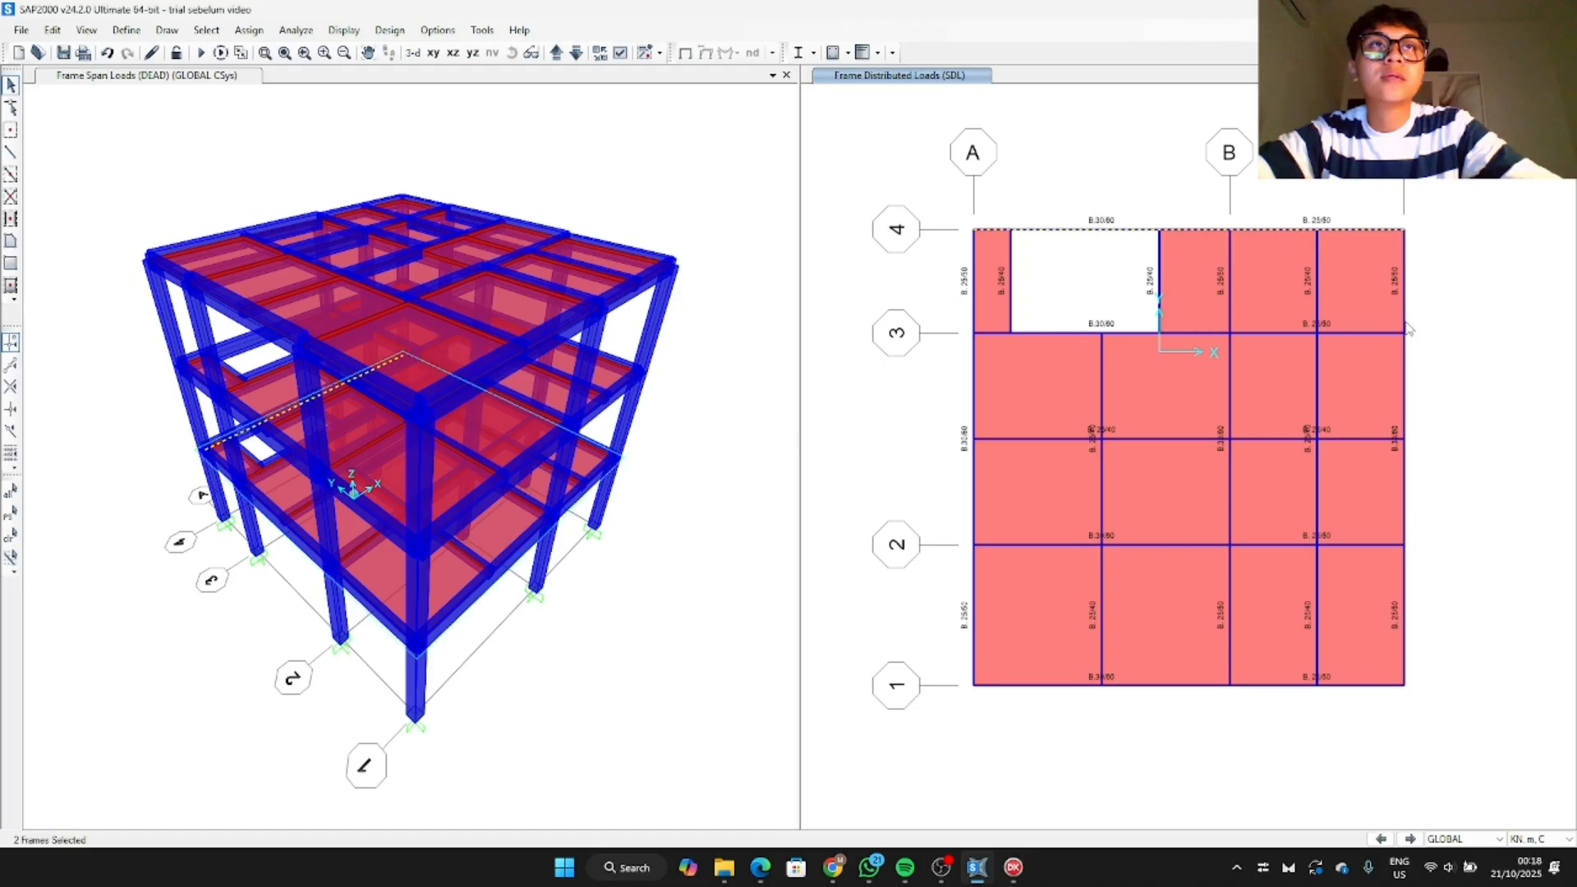
pyautogui.click(1405, 398)
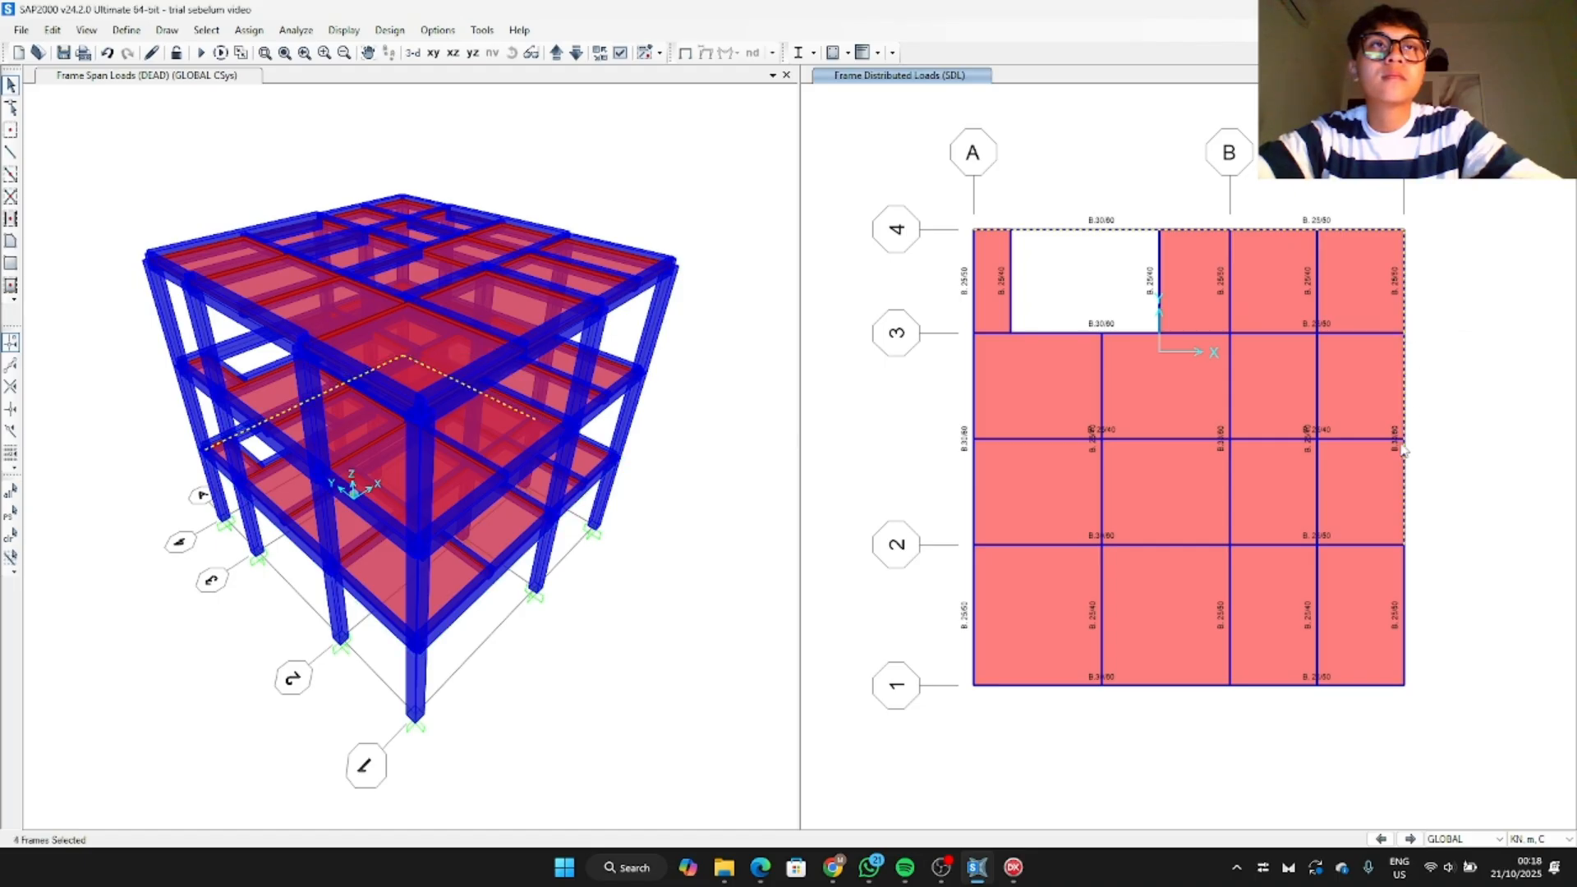
pyautogui.click(1405, 599)
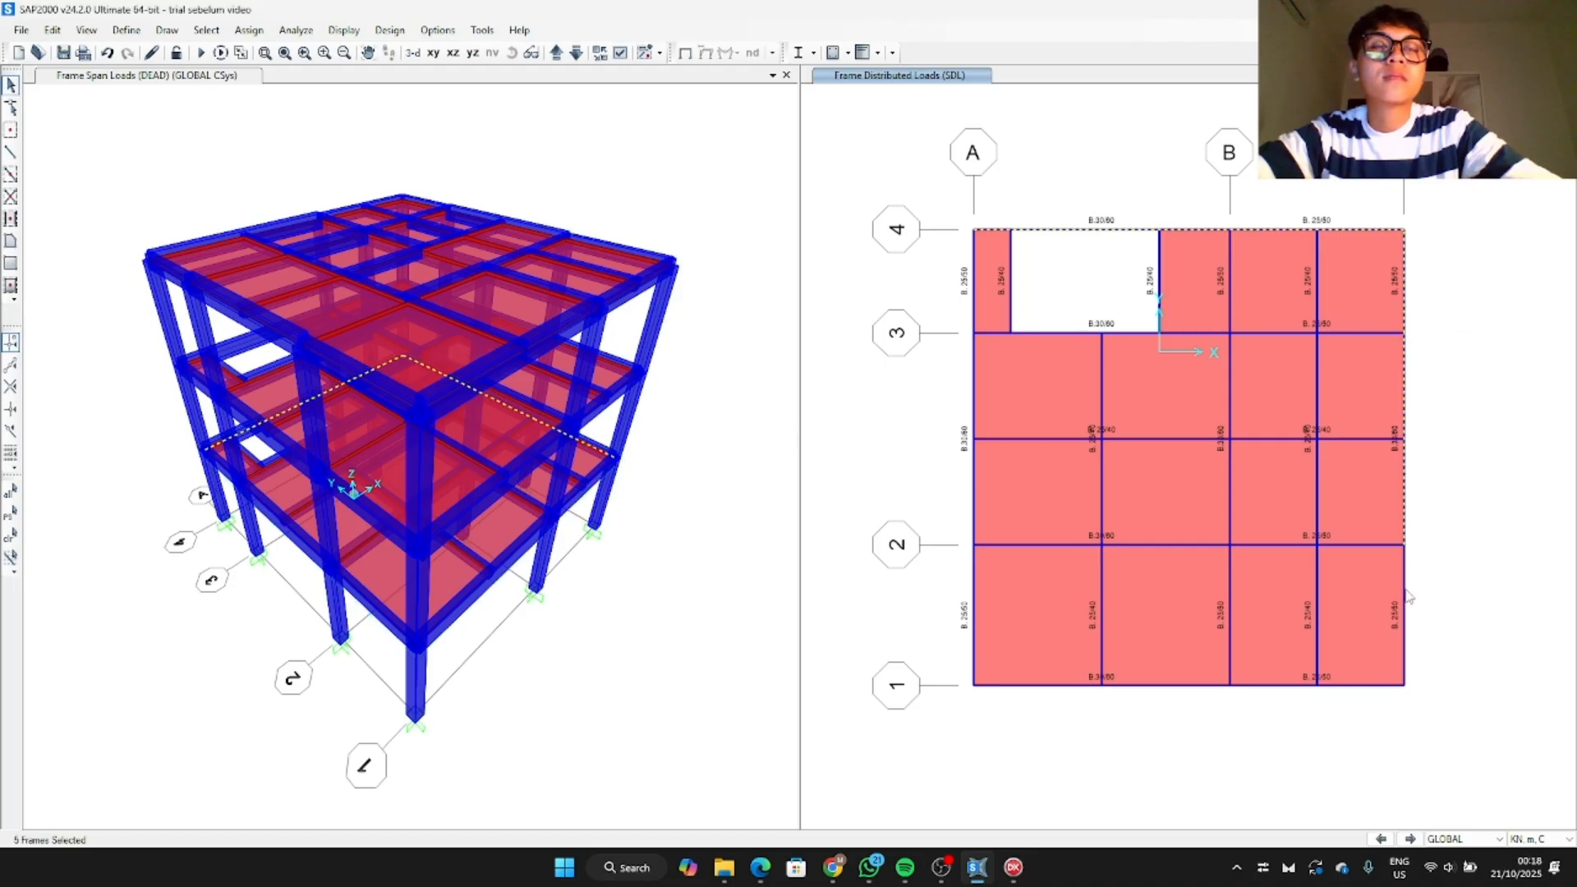
pyautogui.click(1298, 688)
pyautogui.click(1181, 685)
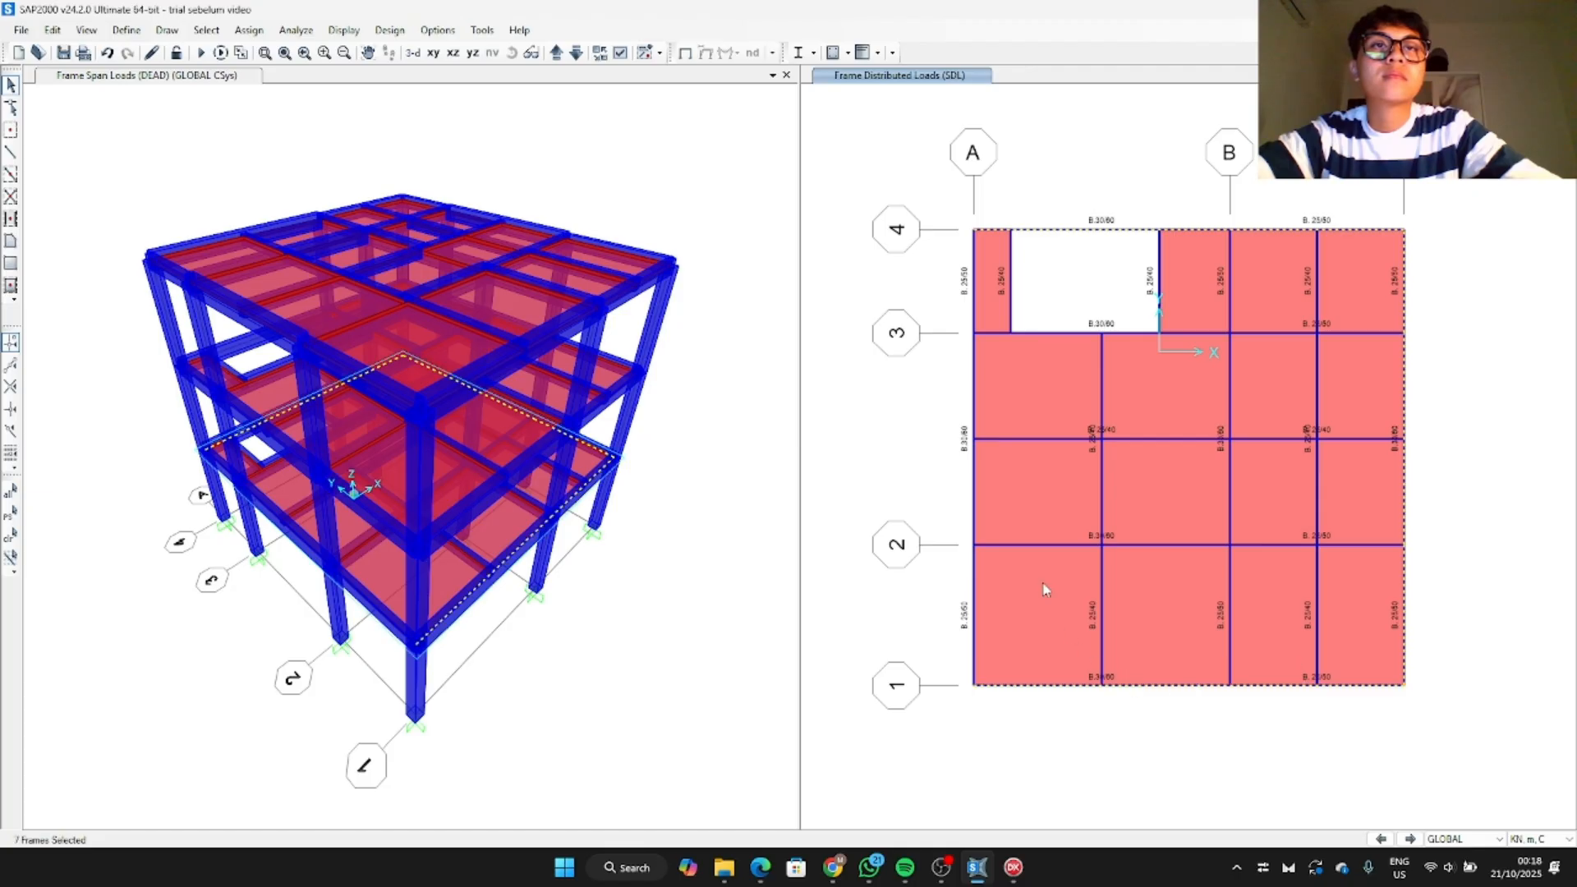
pyautogui.click(972, 492)
pyautogui.click(974, 577)
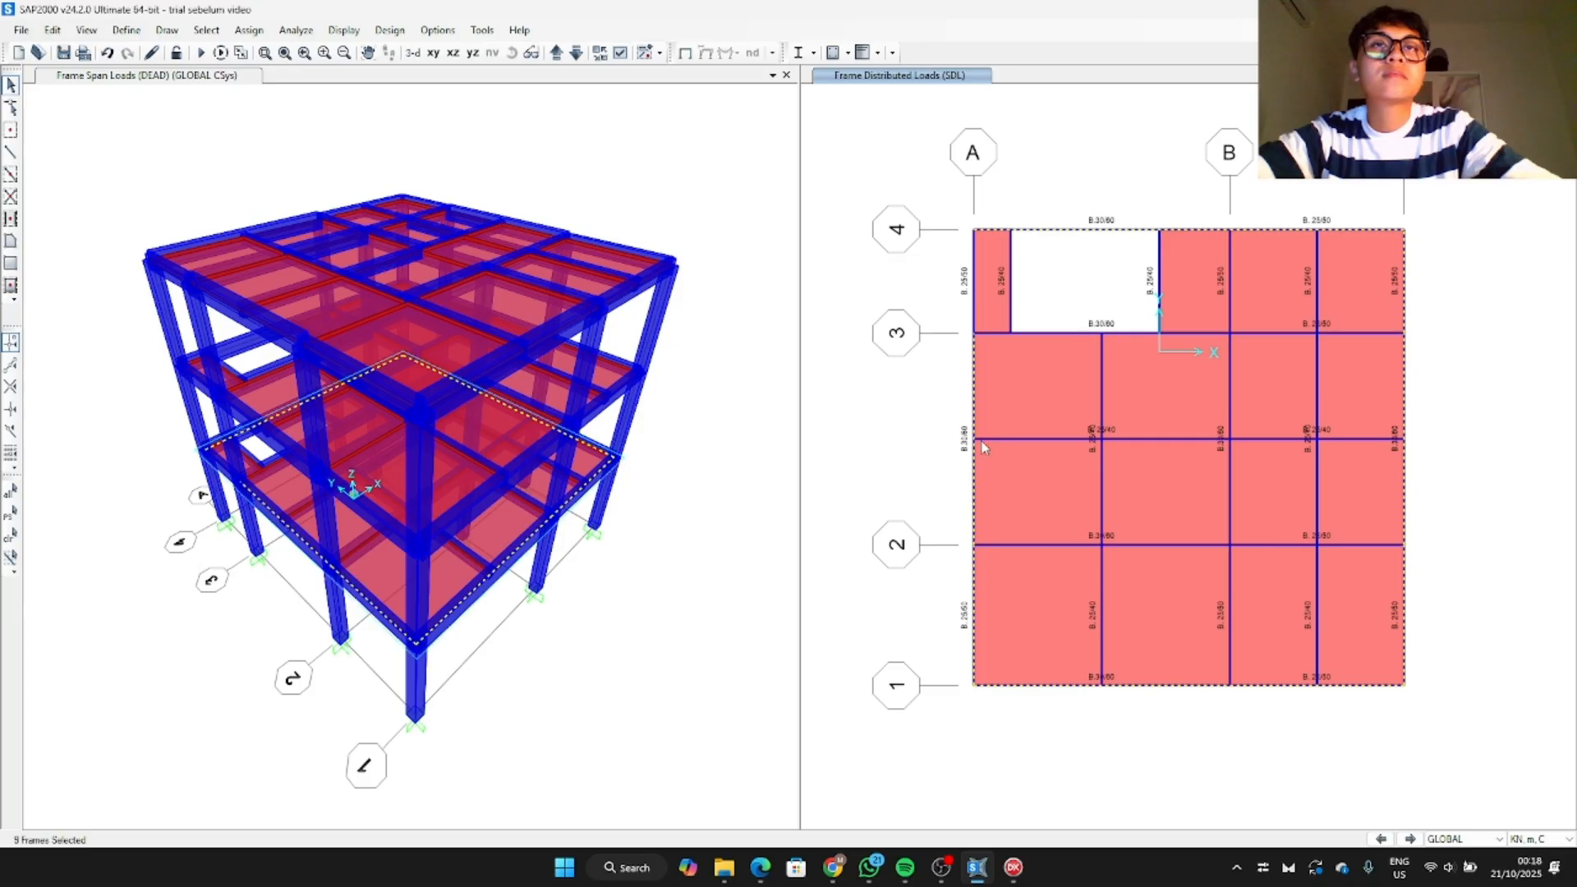
pyautogui.click(974, 293)
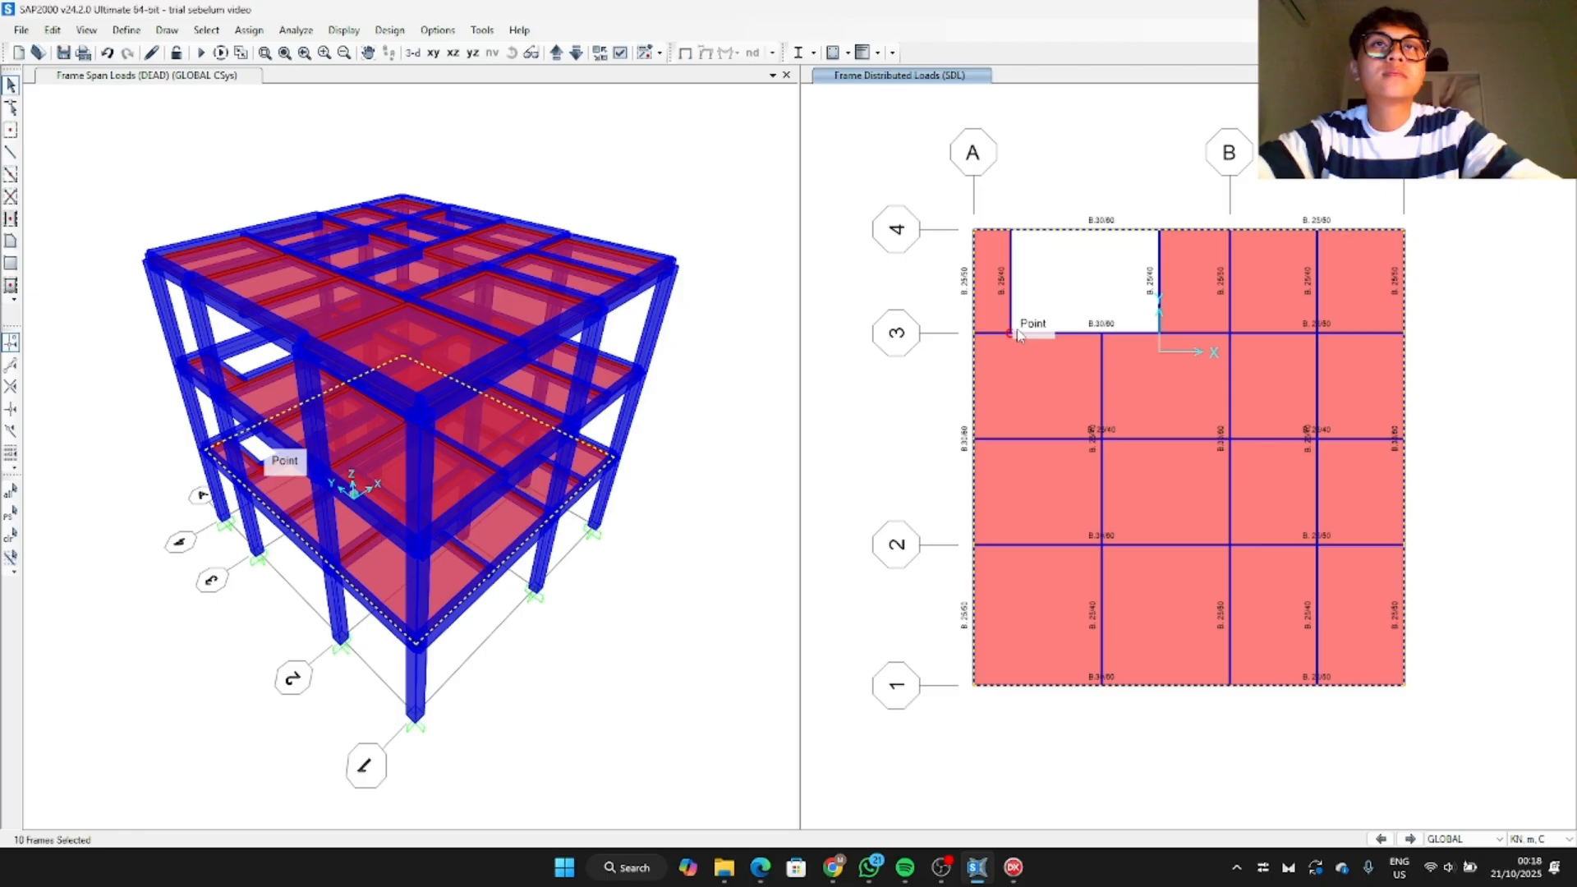
pyautogui.click(1012, 289)
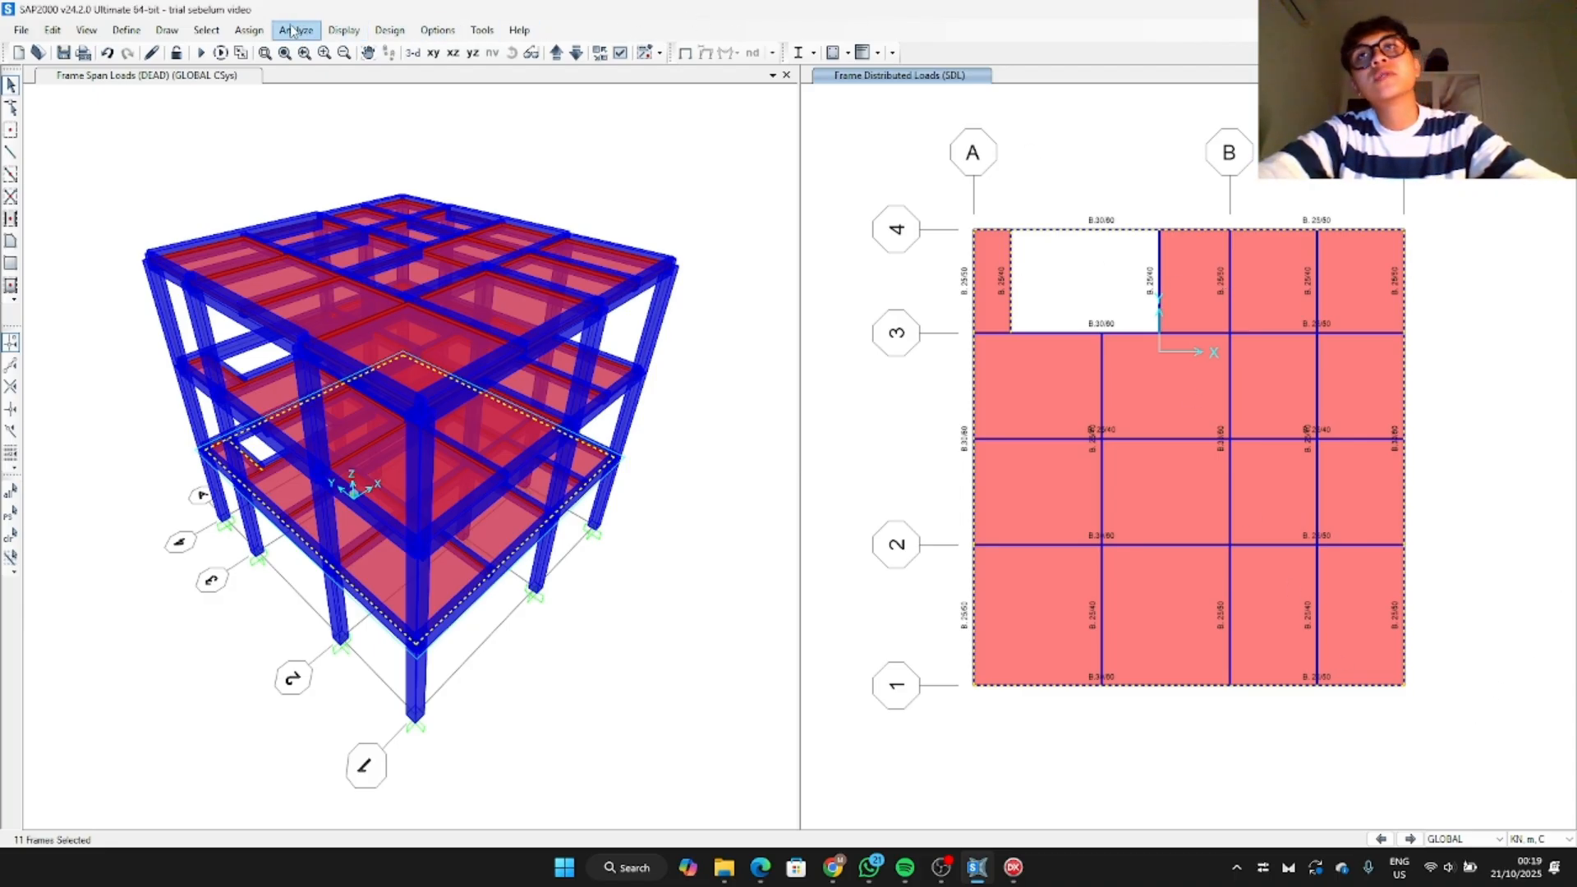
# Step: Assign a uniform gravity SDL load of 9,81 kN/m to the selected Z=4 beams, replacing existing loads, and return the plan window to 3-D view
pyautogui.click(249, 29)
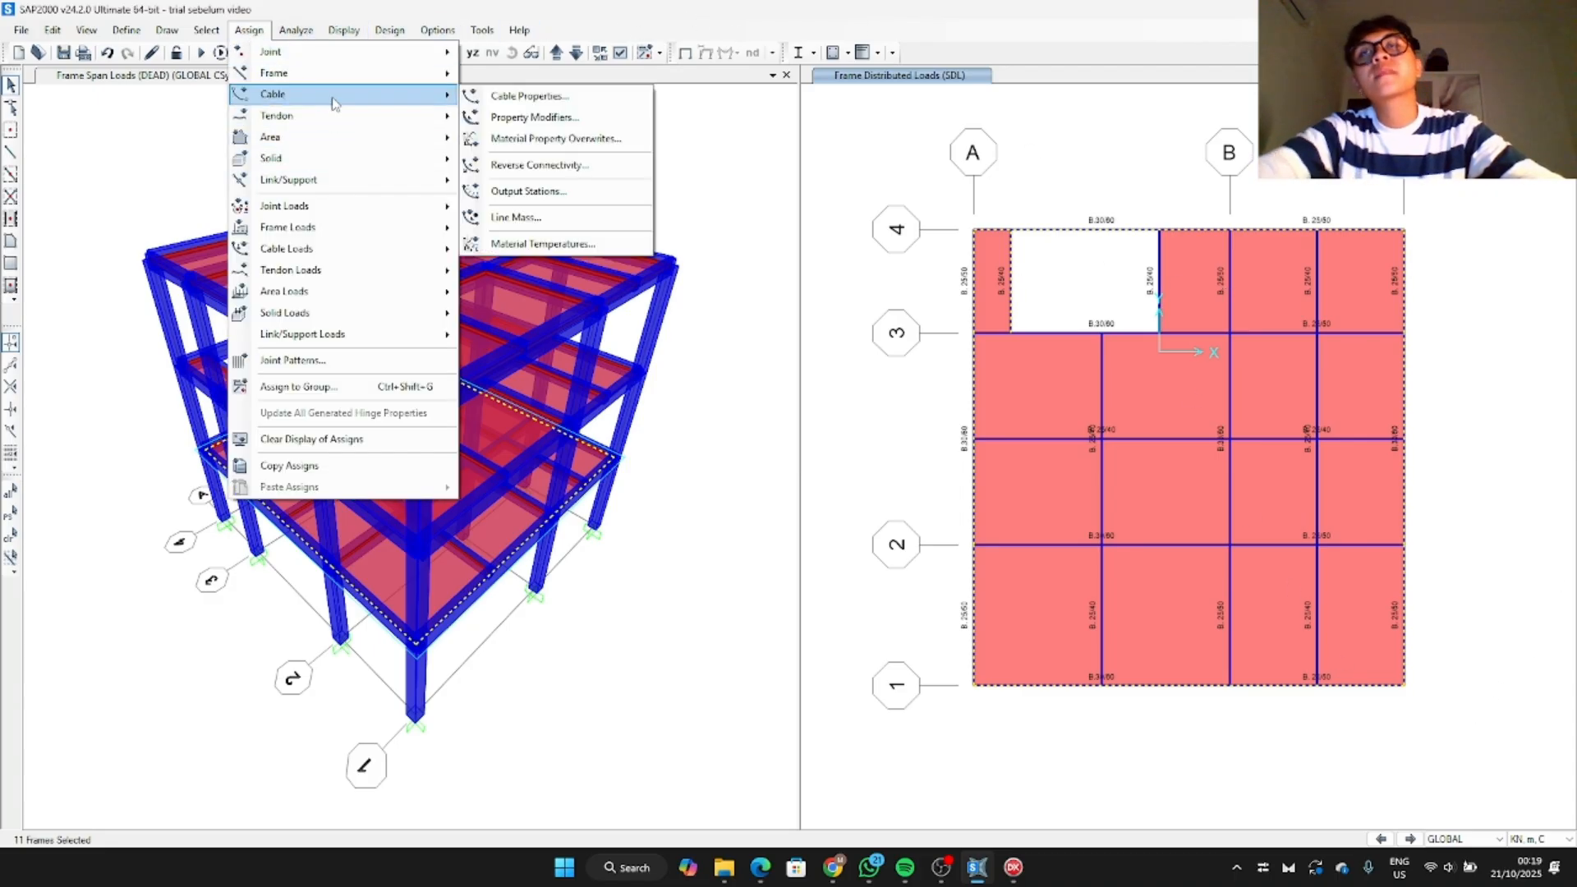
pyautogui.moveTo(366, 243)
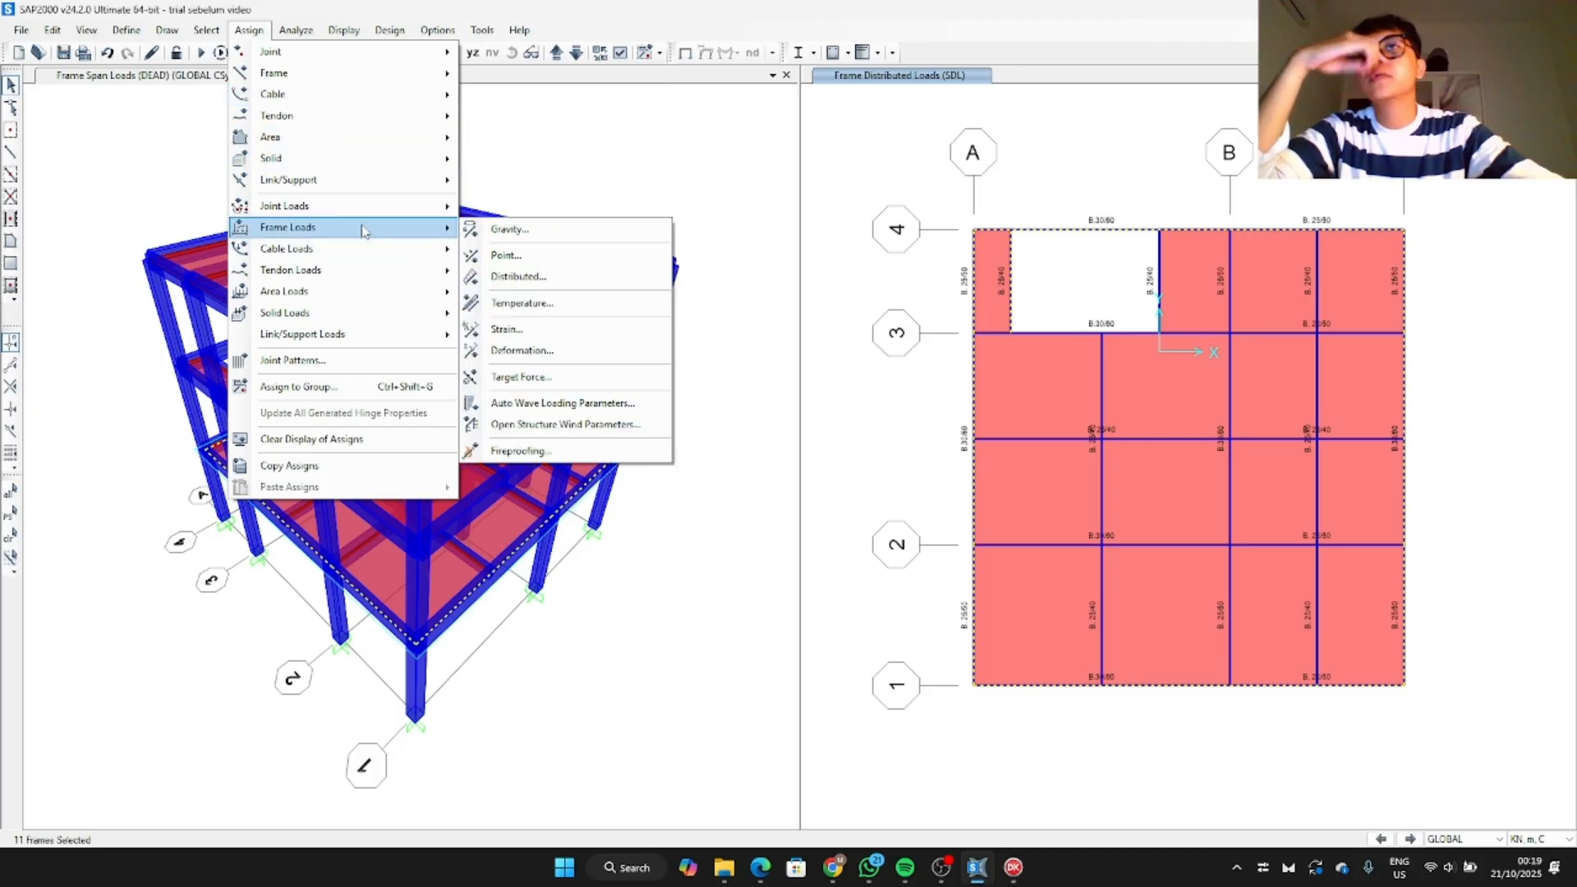
pyautogui.click(525, 282)
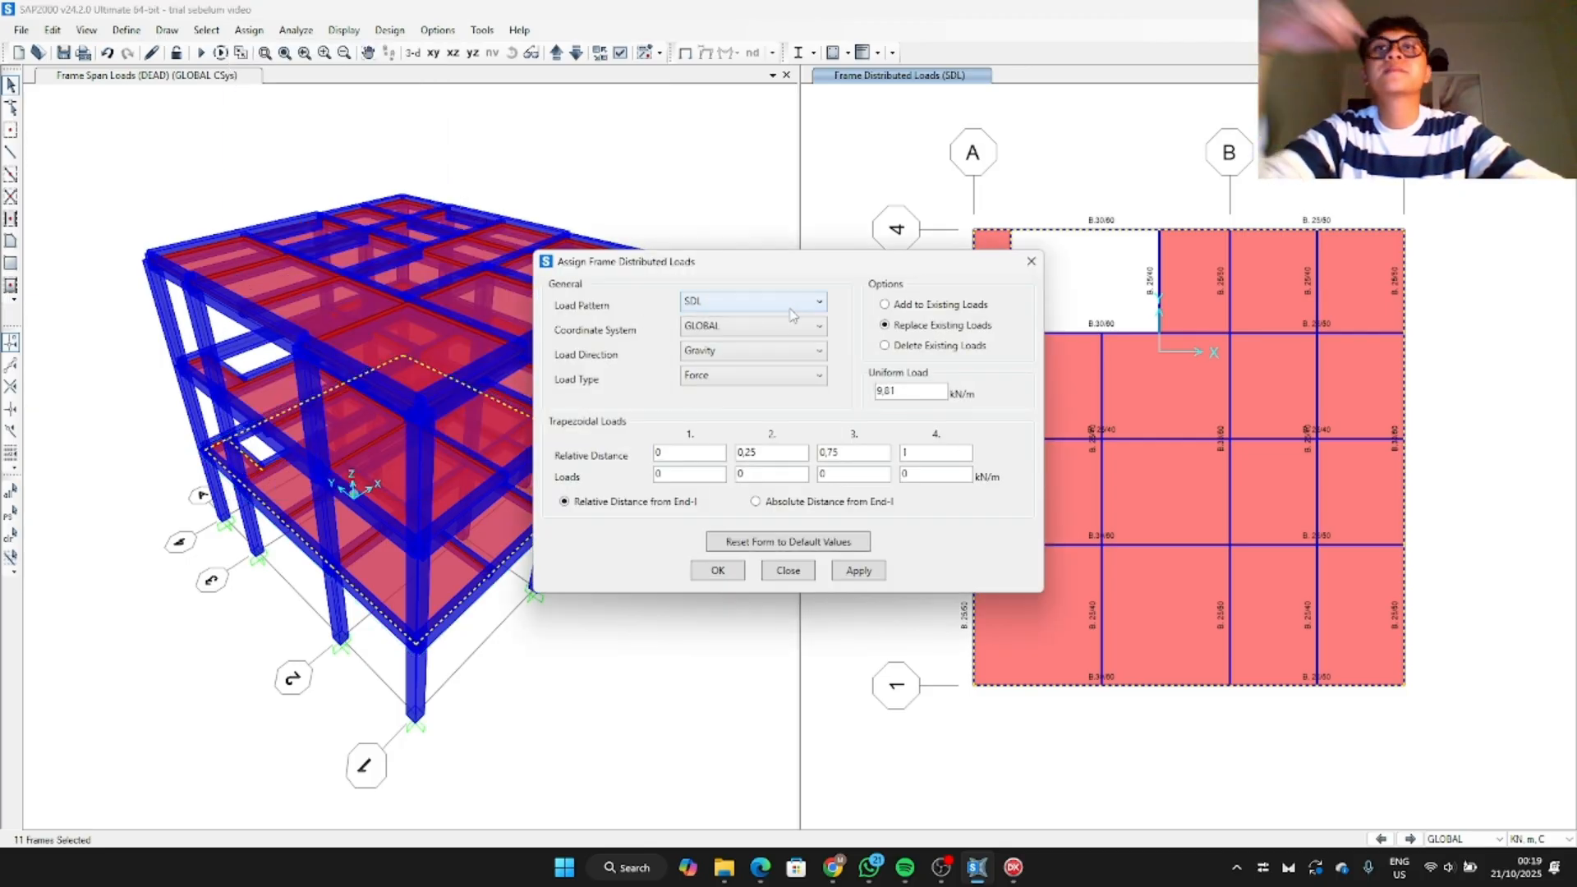
pyautogui.click(854, 571)
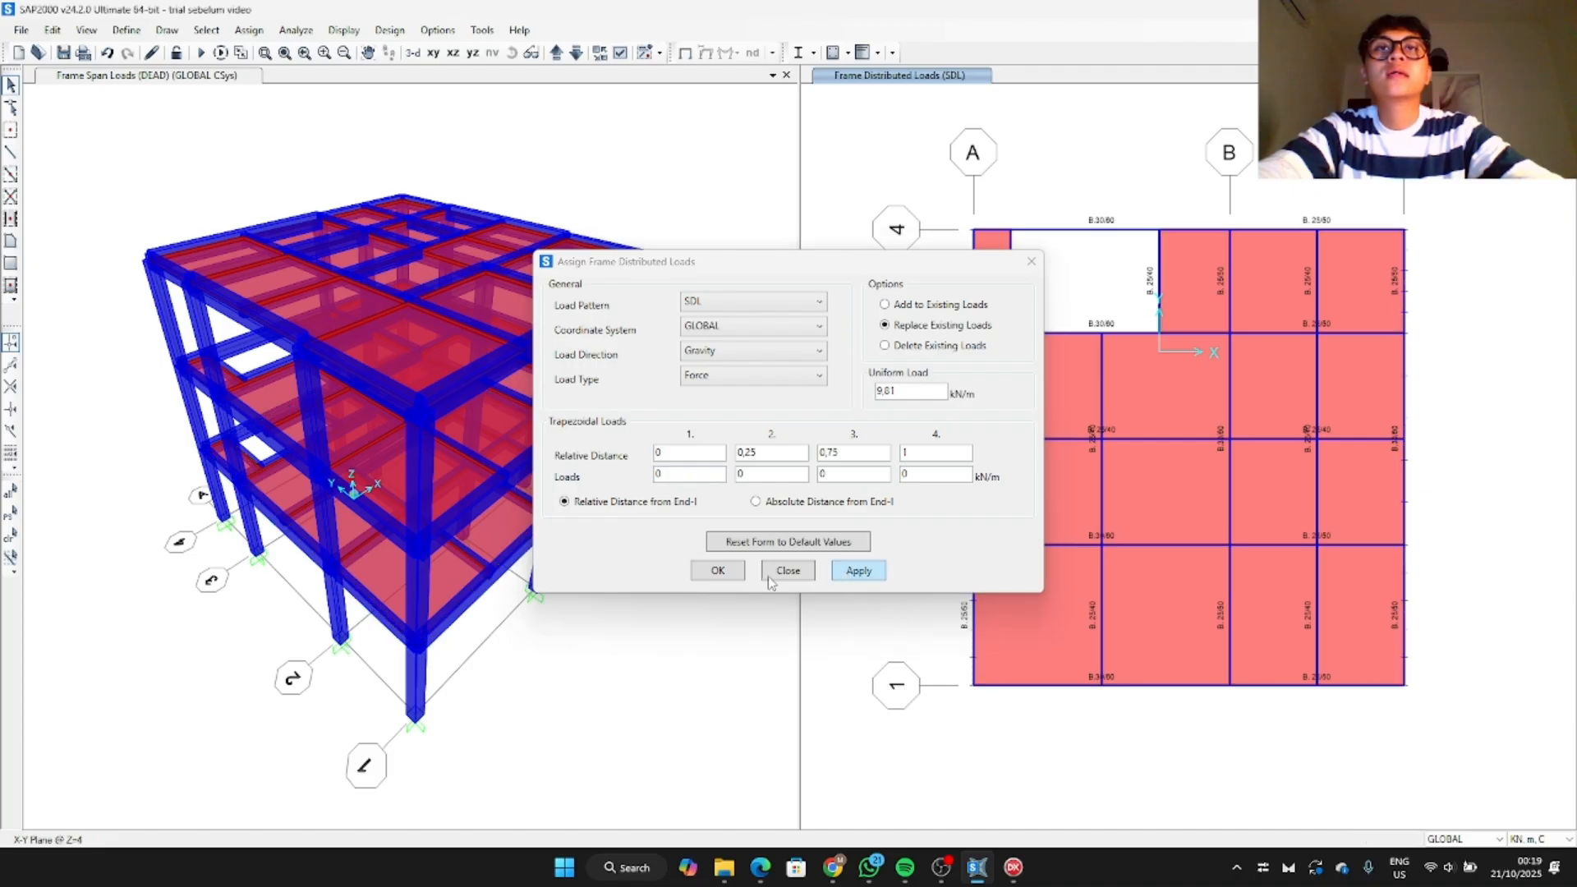
pyautogui.click(718, 570)
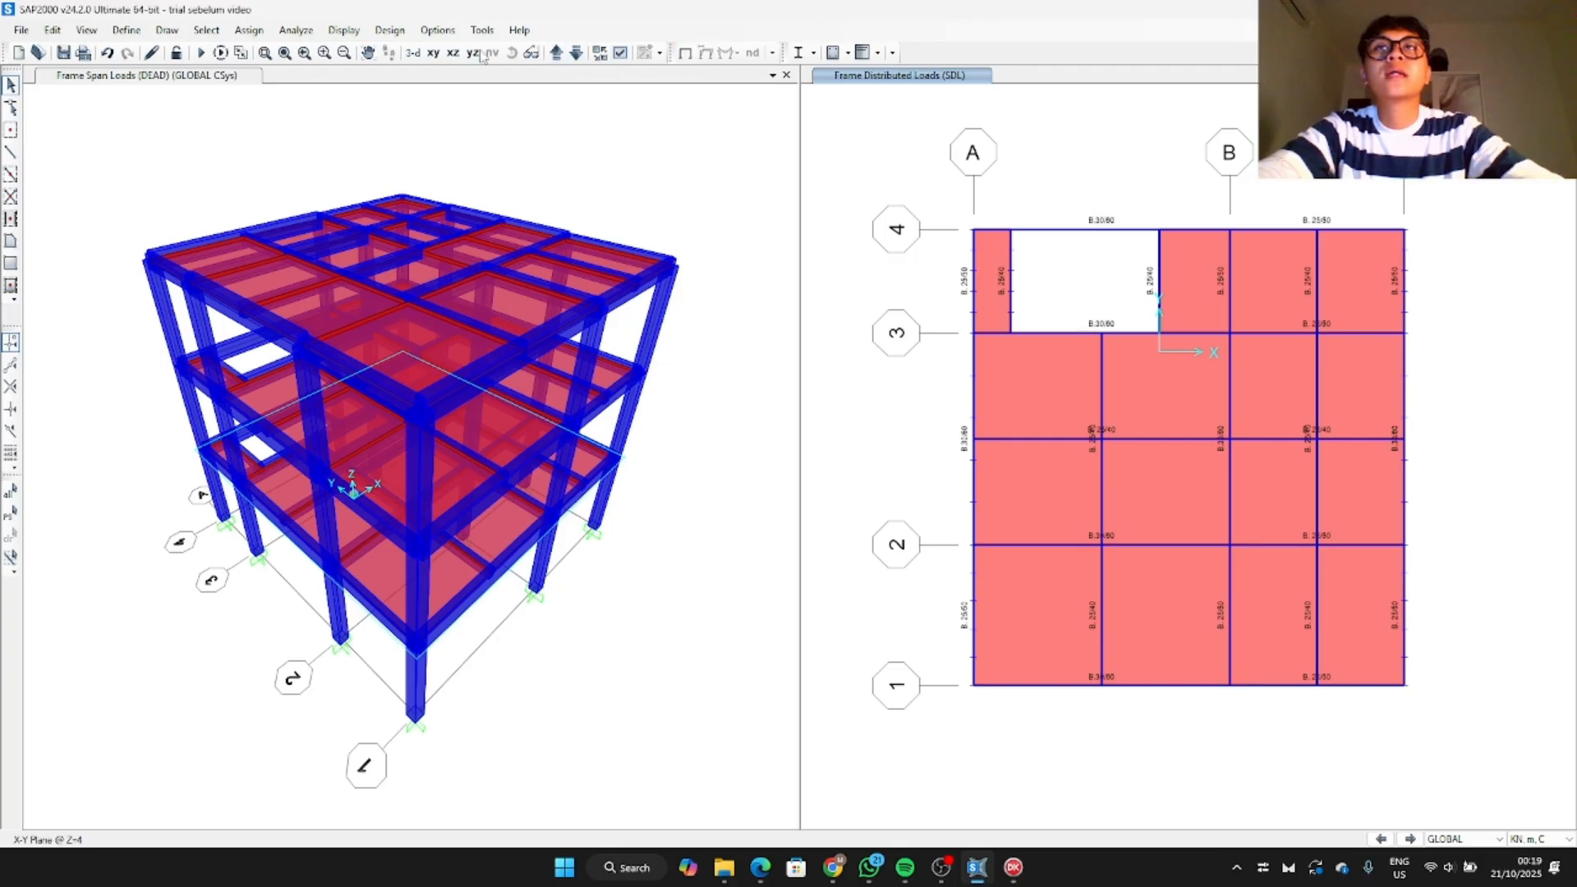
pyautogui.click(420, 56)
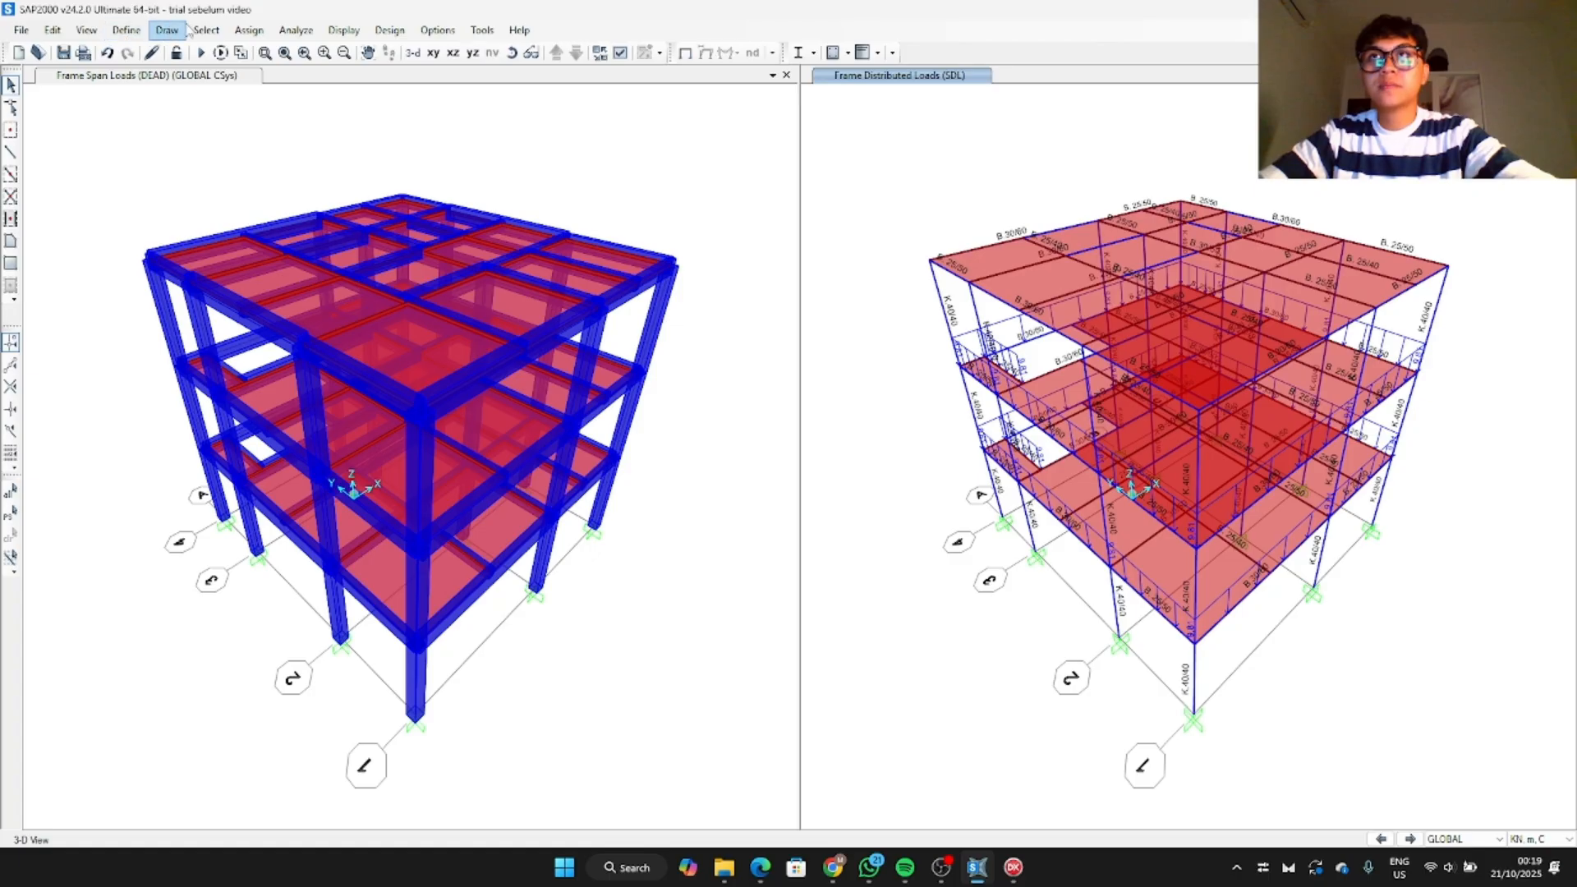
# Step: Review the defined load combinations and delete combination U18
pyautogui.click(129, 33)
pyautogui.click(120, 33)
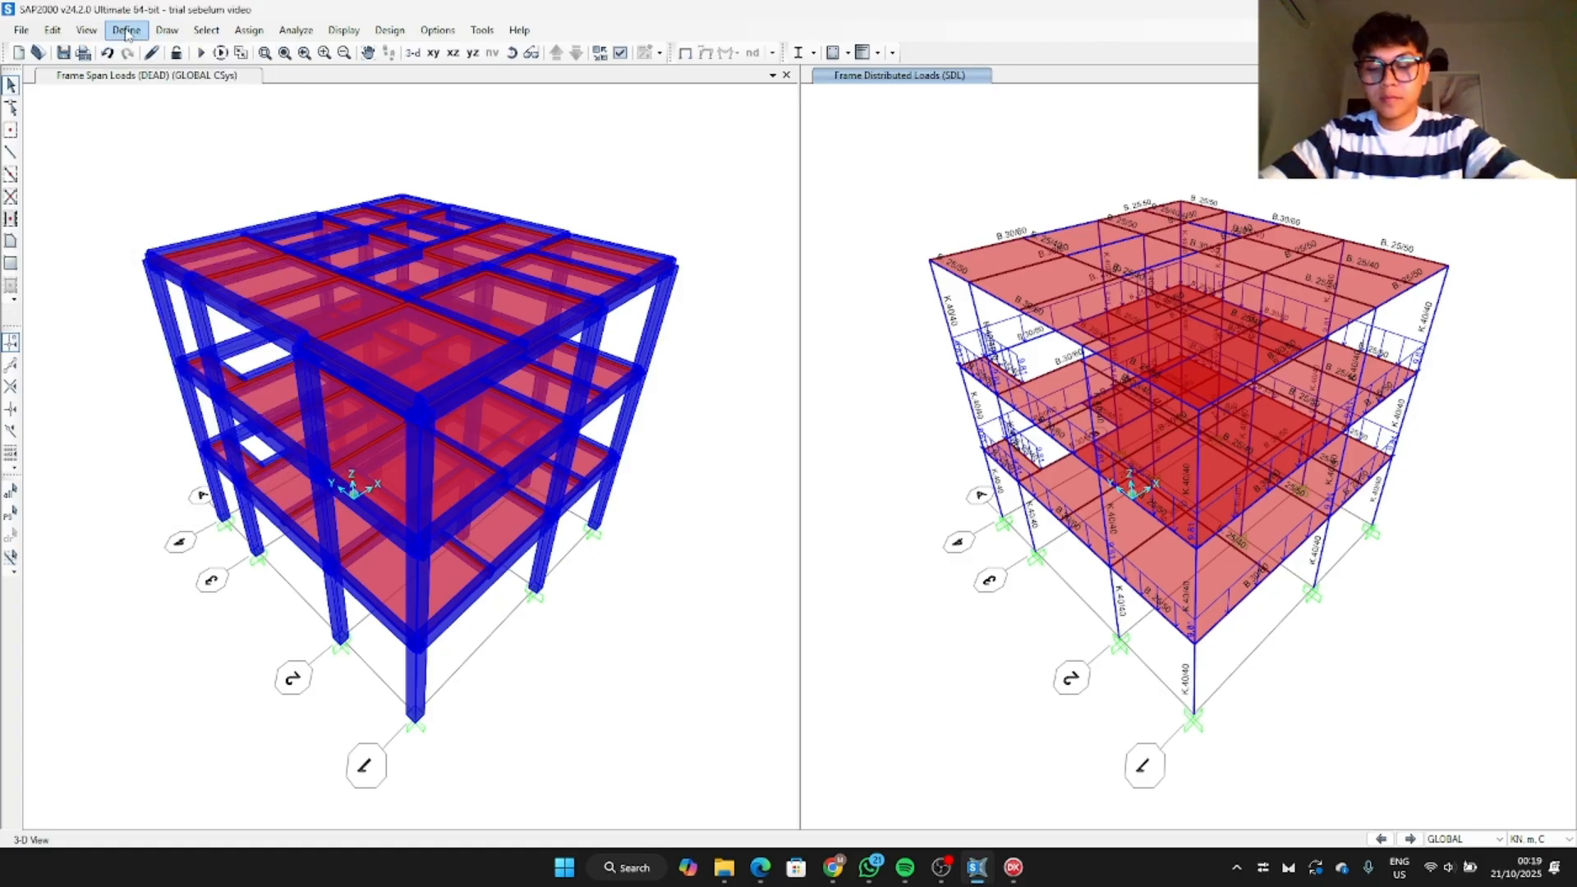
pyautogui.click(126, 31)
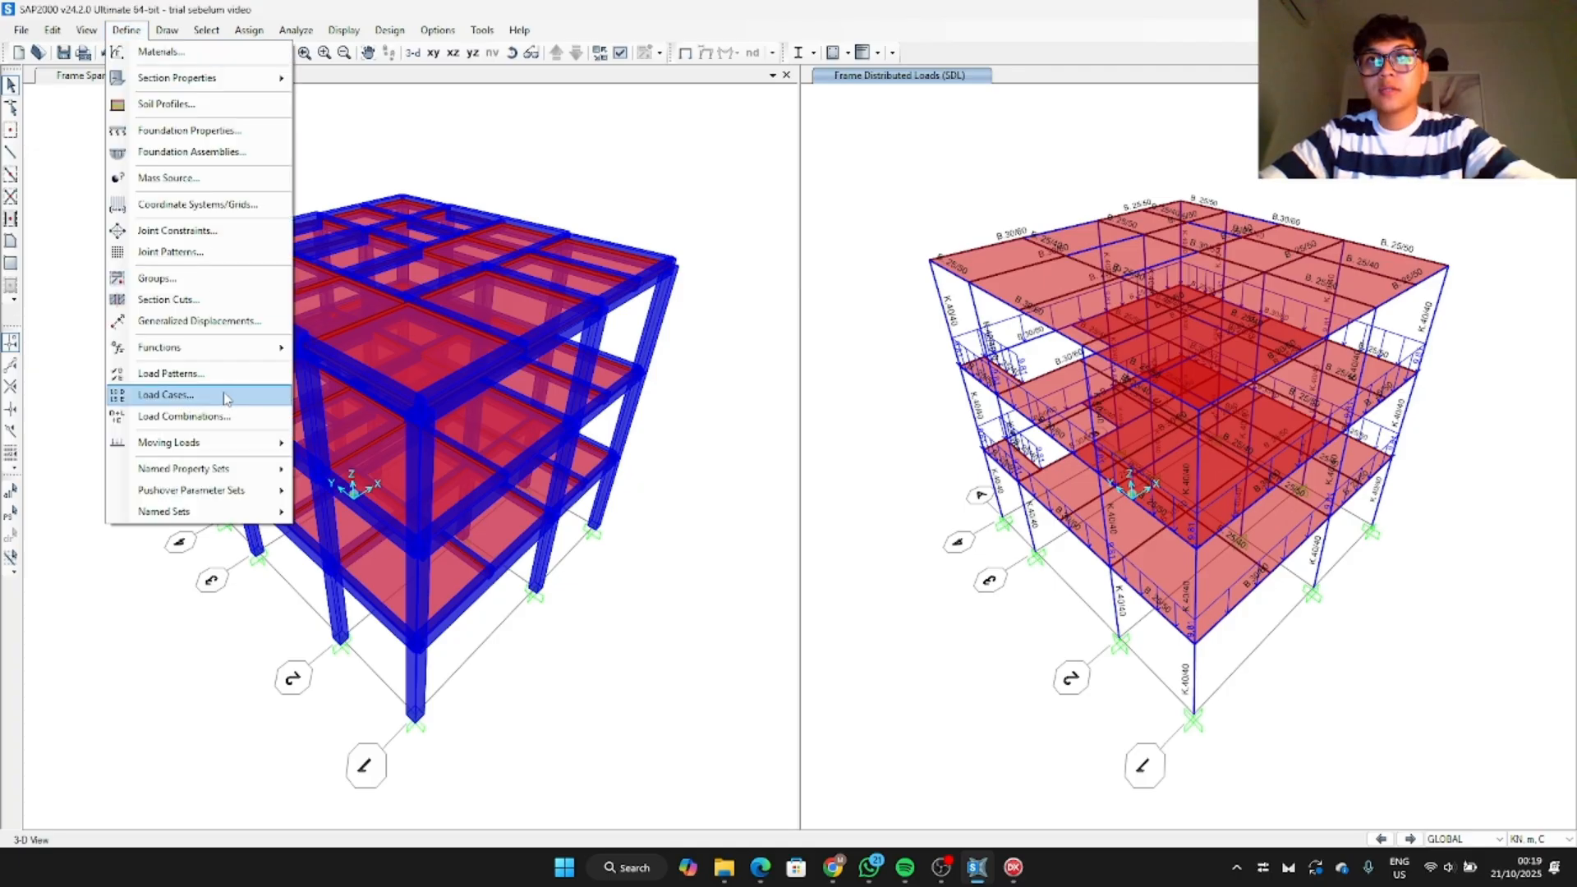
pyautogui.click(218, 416)
pyautogui.scroll(-1, 694, 475)
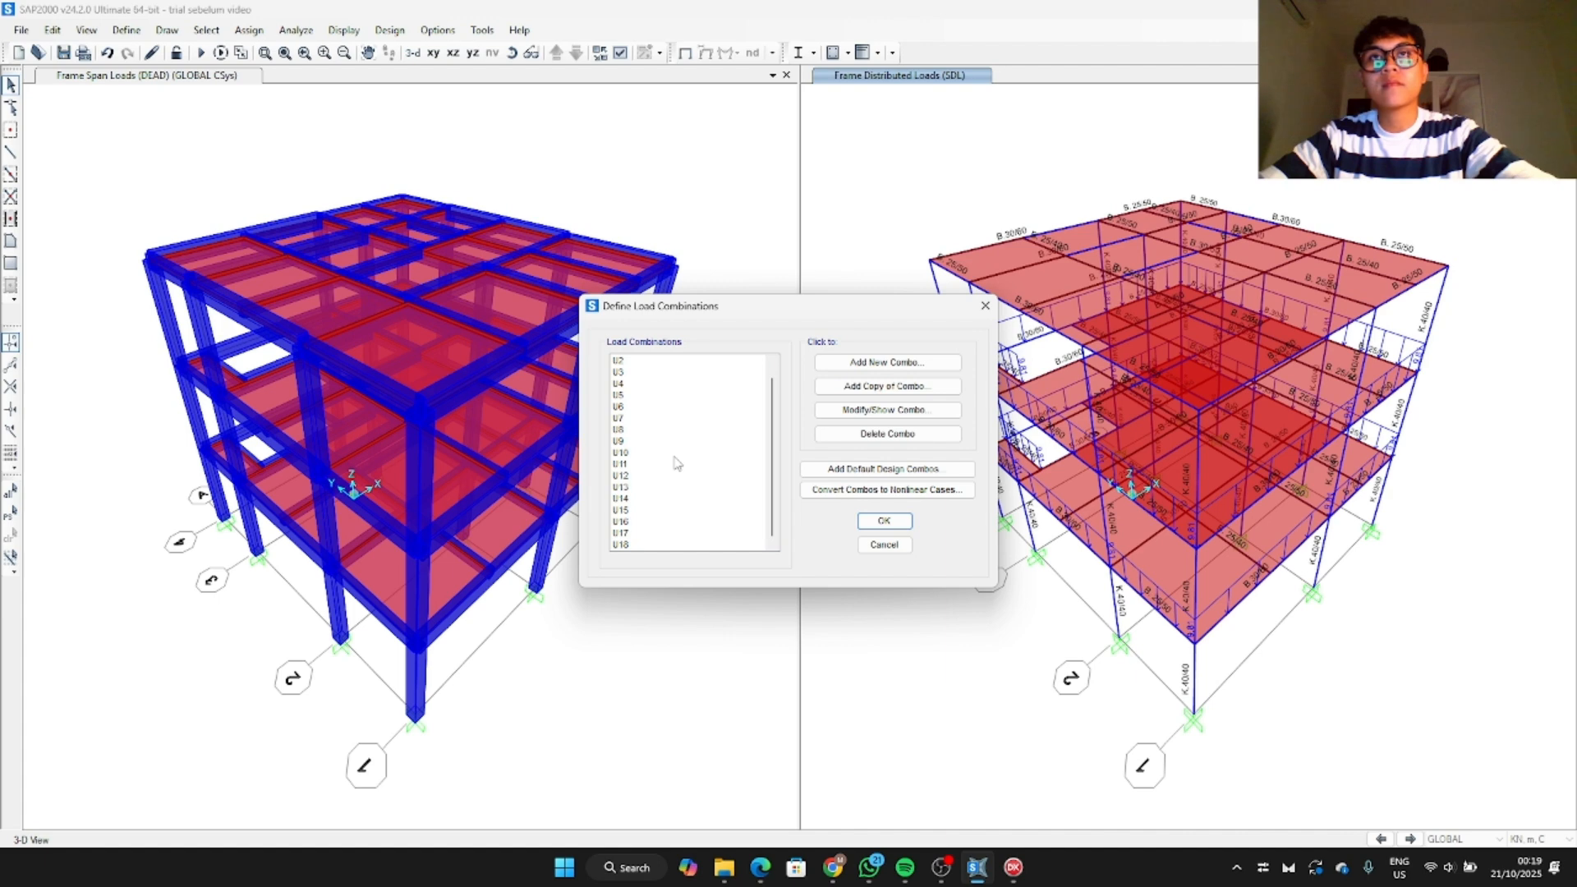
pyautogui.scroll(1, 684, 418)
pyautogui.scroll(-1, 662, 481)
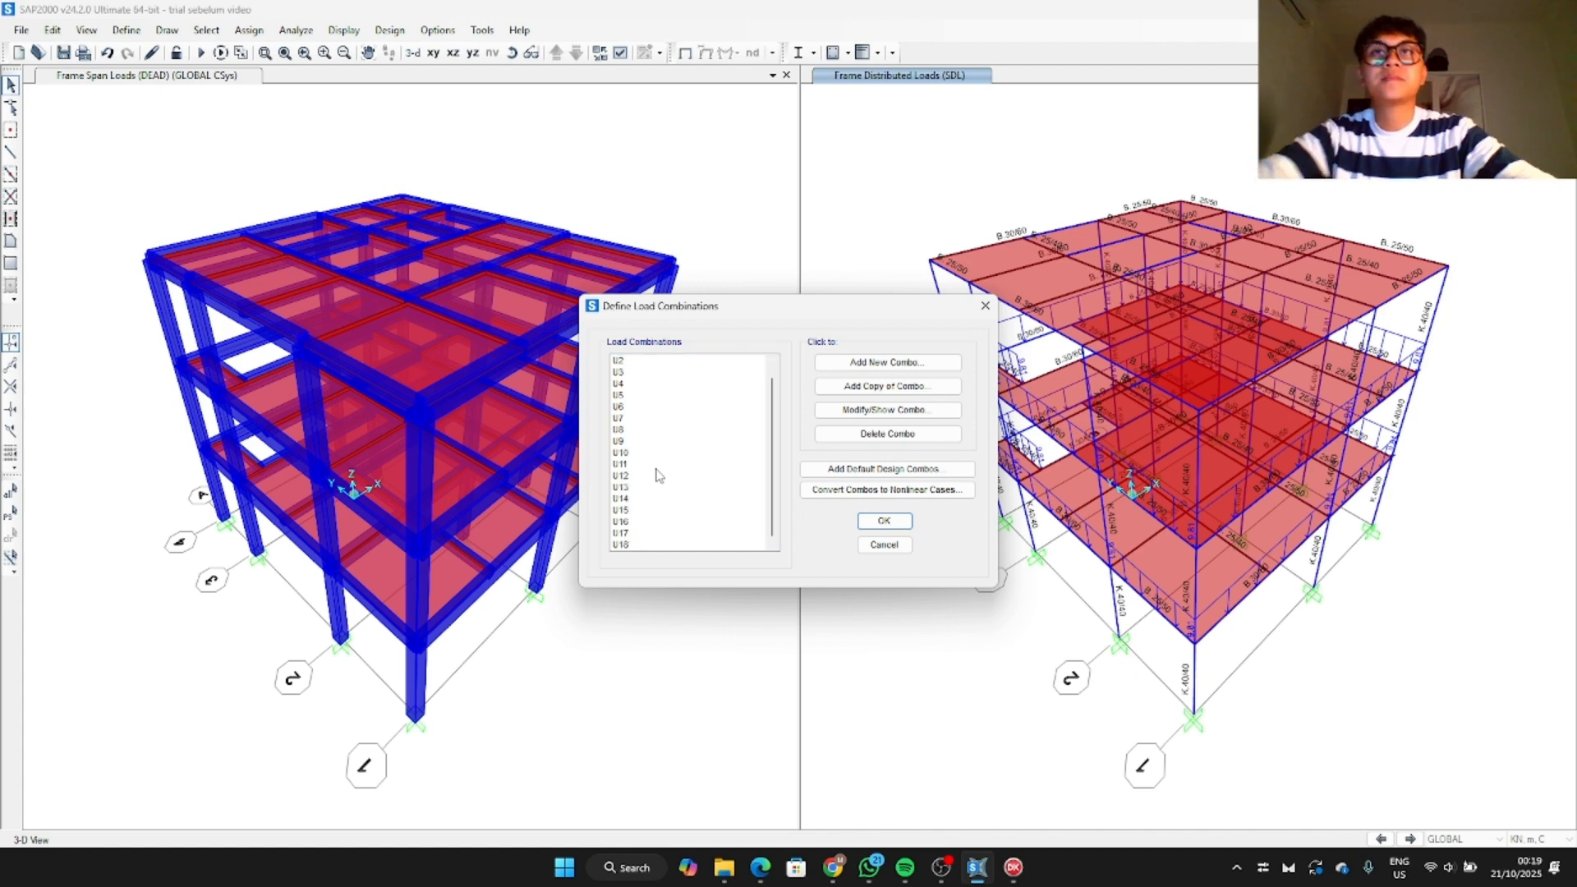
pyautogui.scroll(1, 631, 413)
pyautogui.scroll(-1, 632, 402)
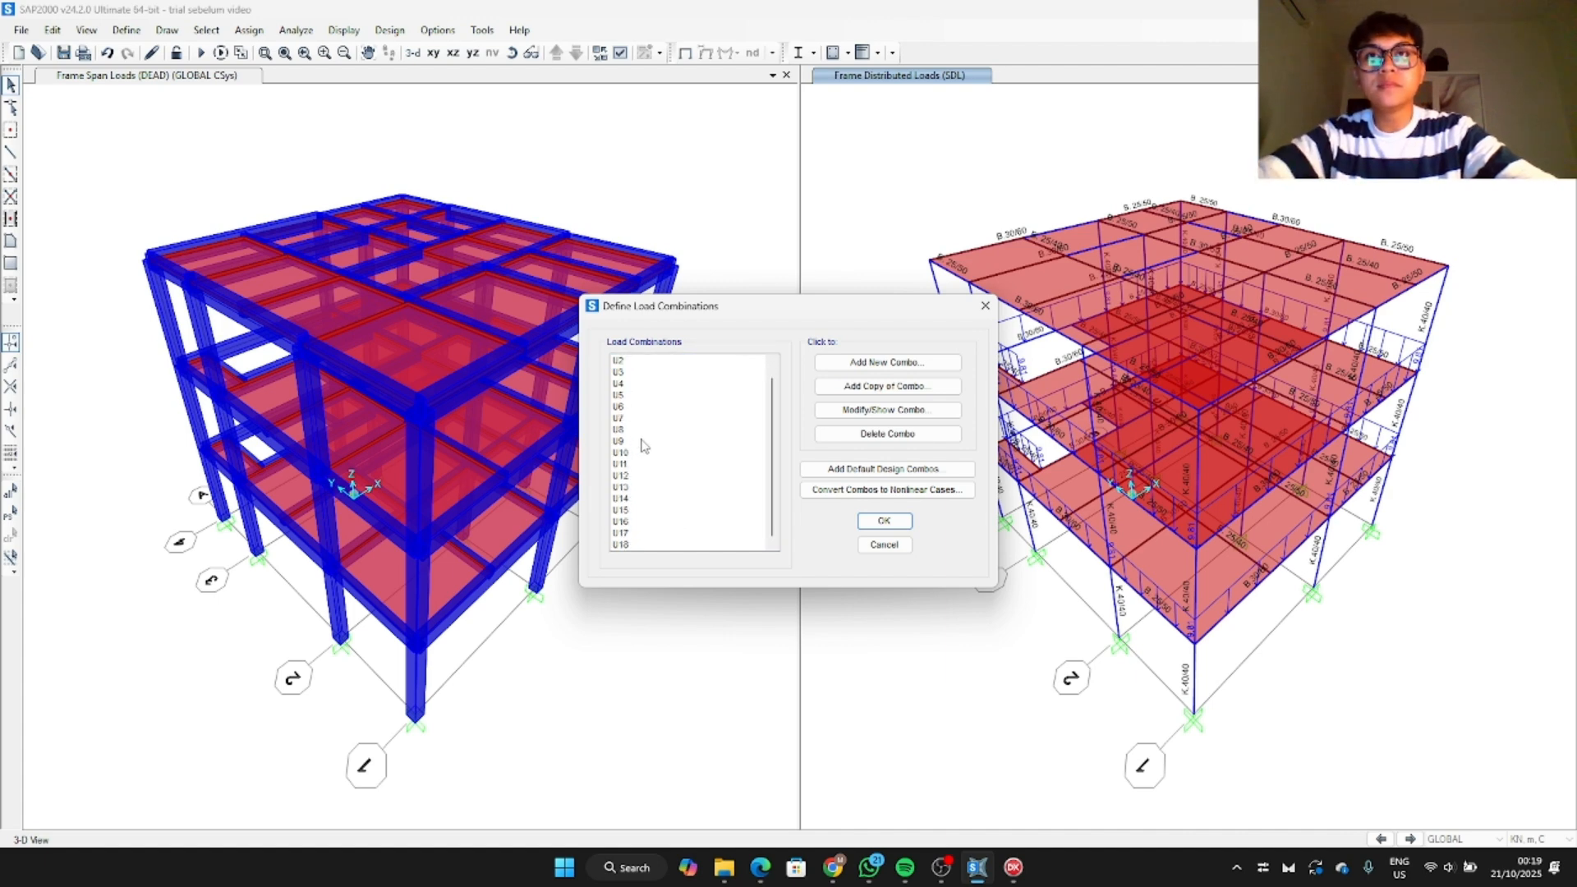
pyautogui.click(629, 546)
pyautogui.click(629, 524)
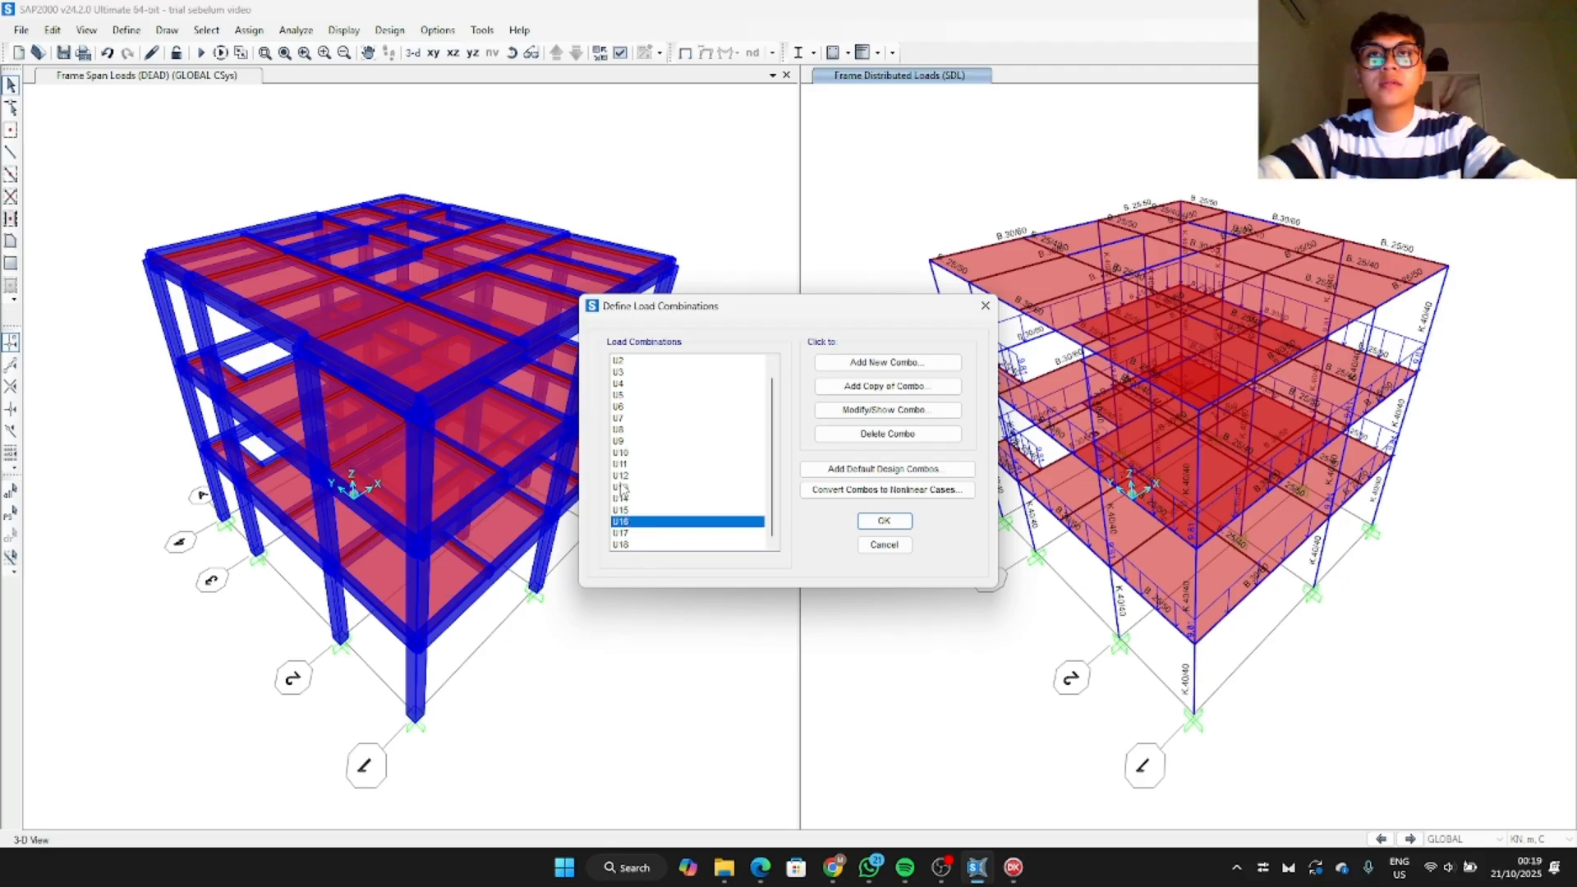
pyautogui.click(632, 544)
pyautogui.click(903, 442)
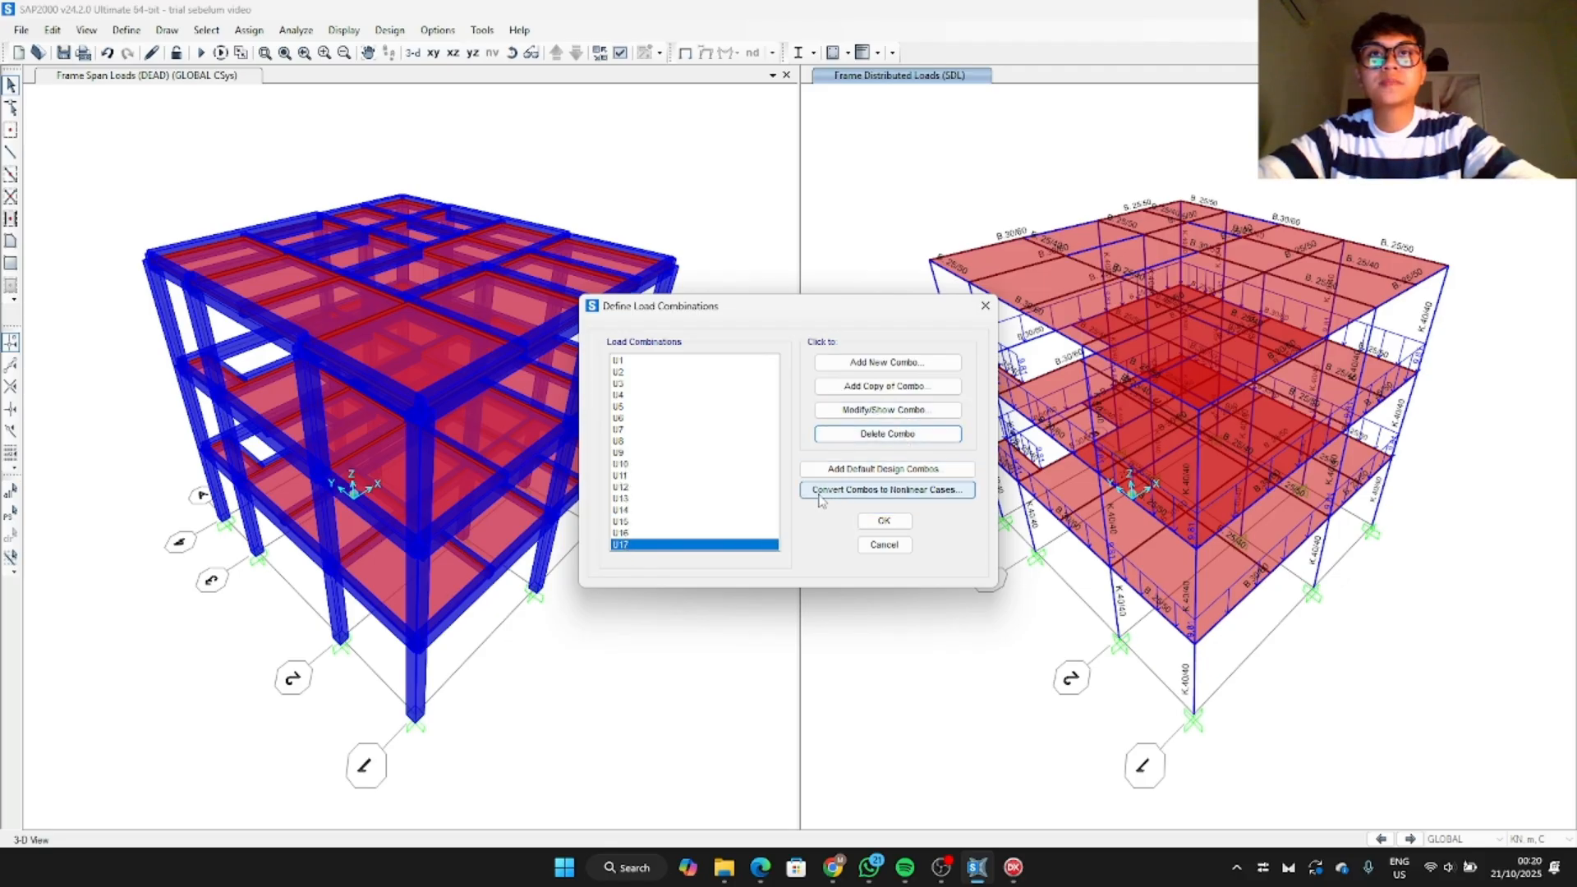
# Step: Create a new Linear Add load combination named U18
pyautogui.click(894, 390)
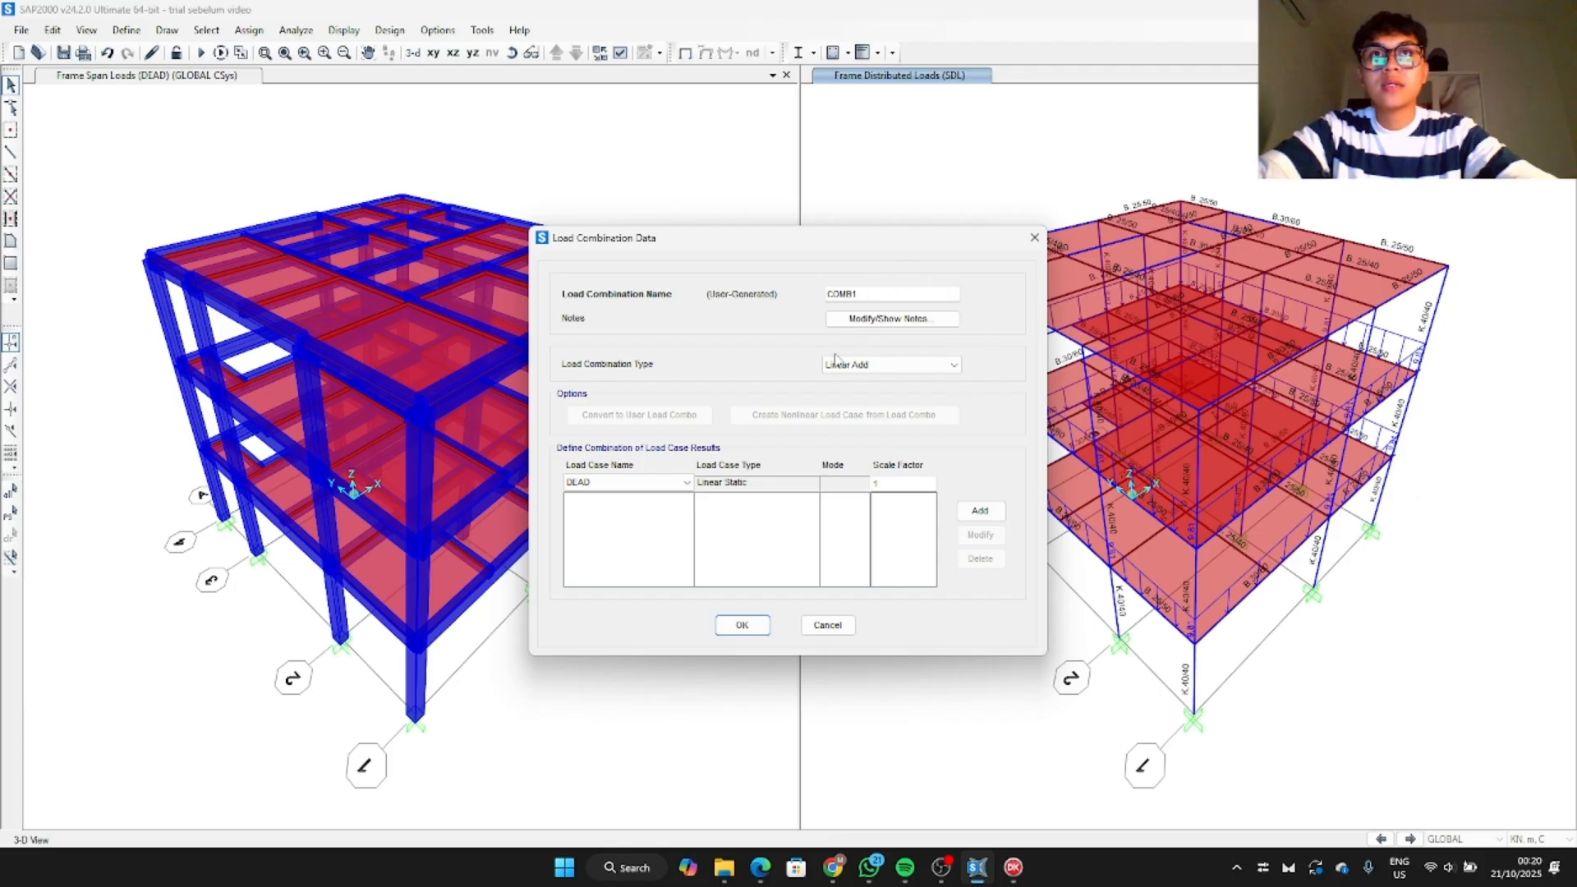
pyautogui.doubleClick(883, 292)
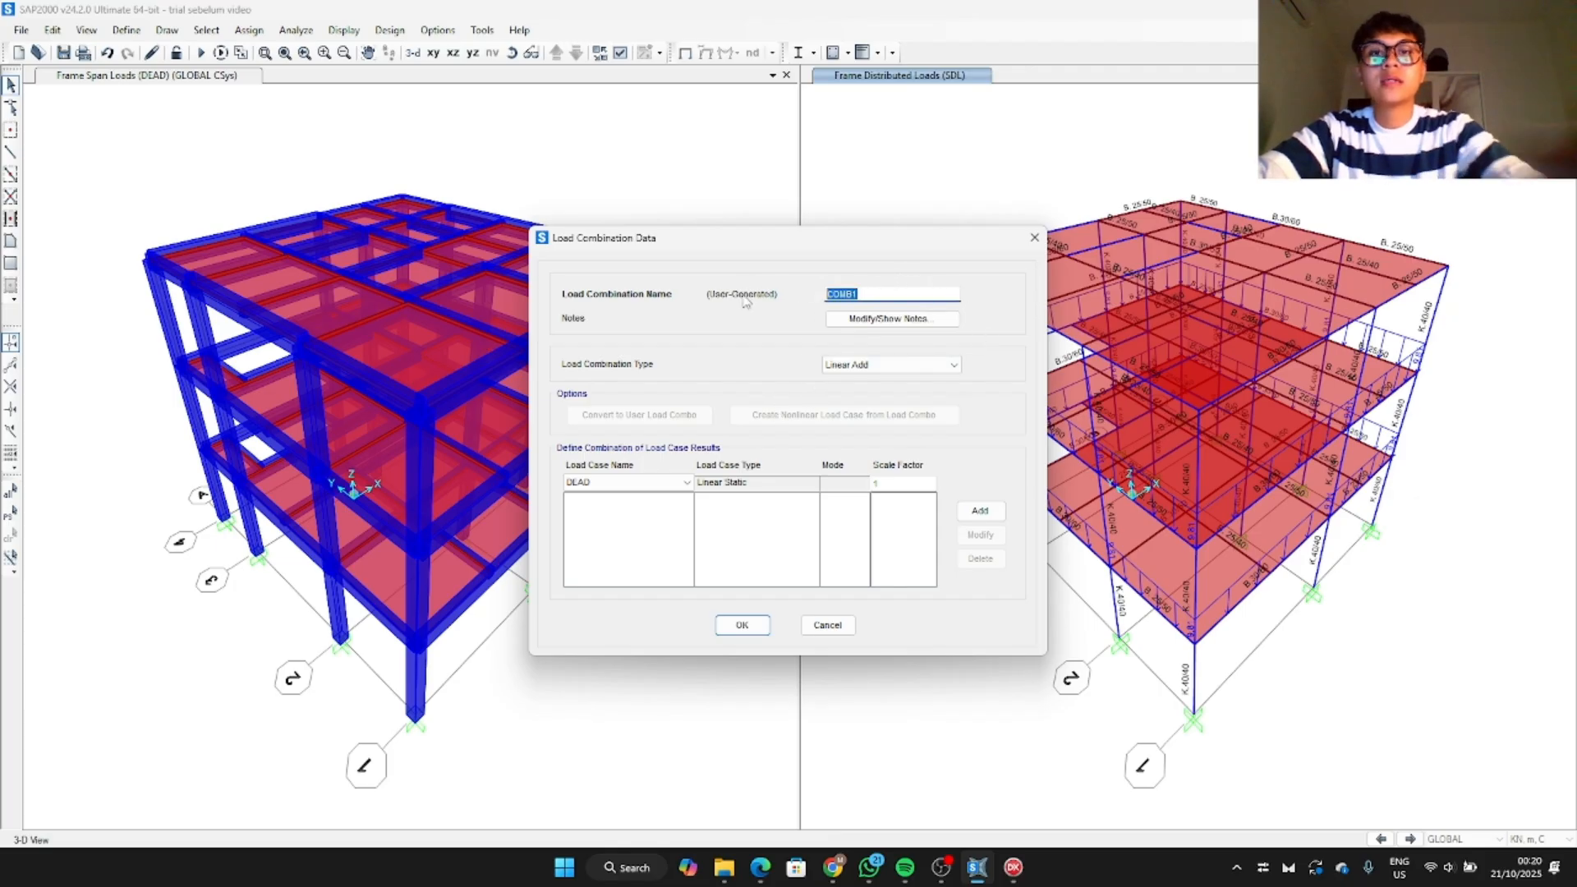
pyautogui.write('u1')
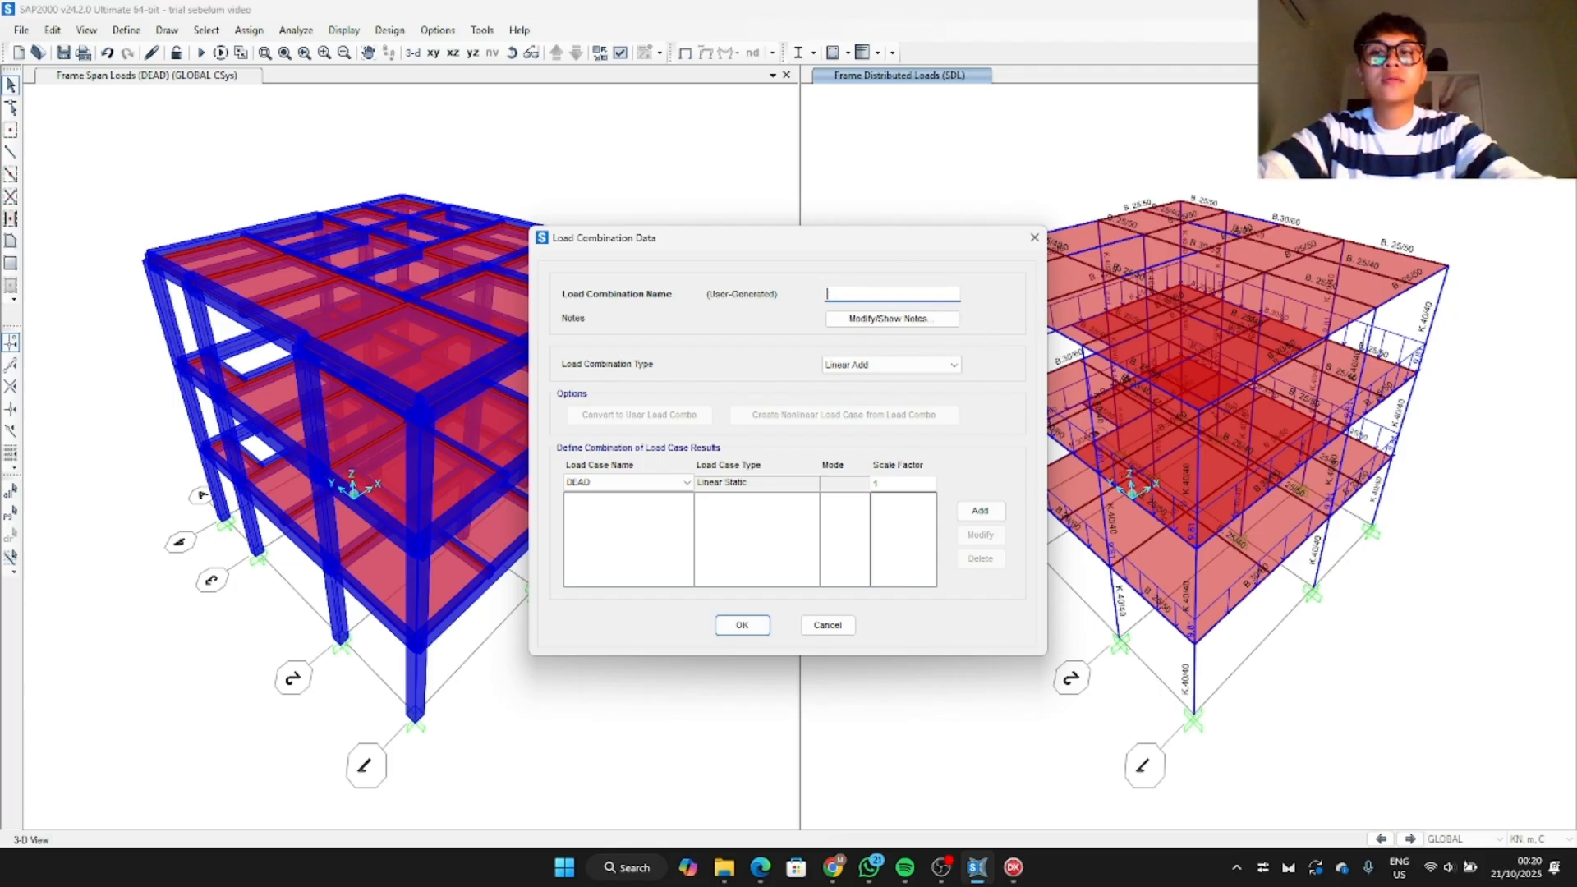
pyautogui.write('U18')
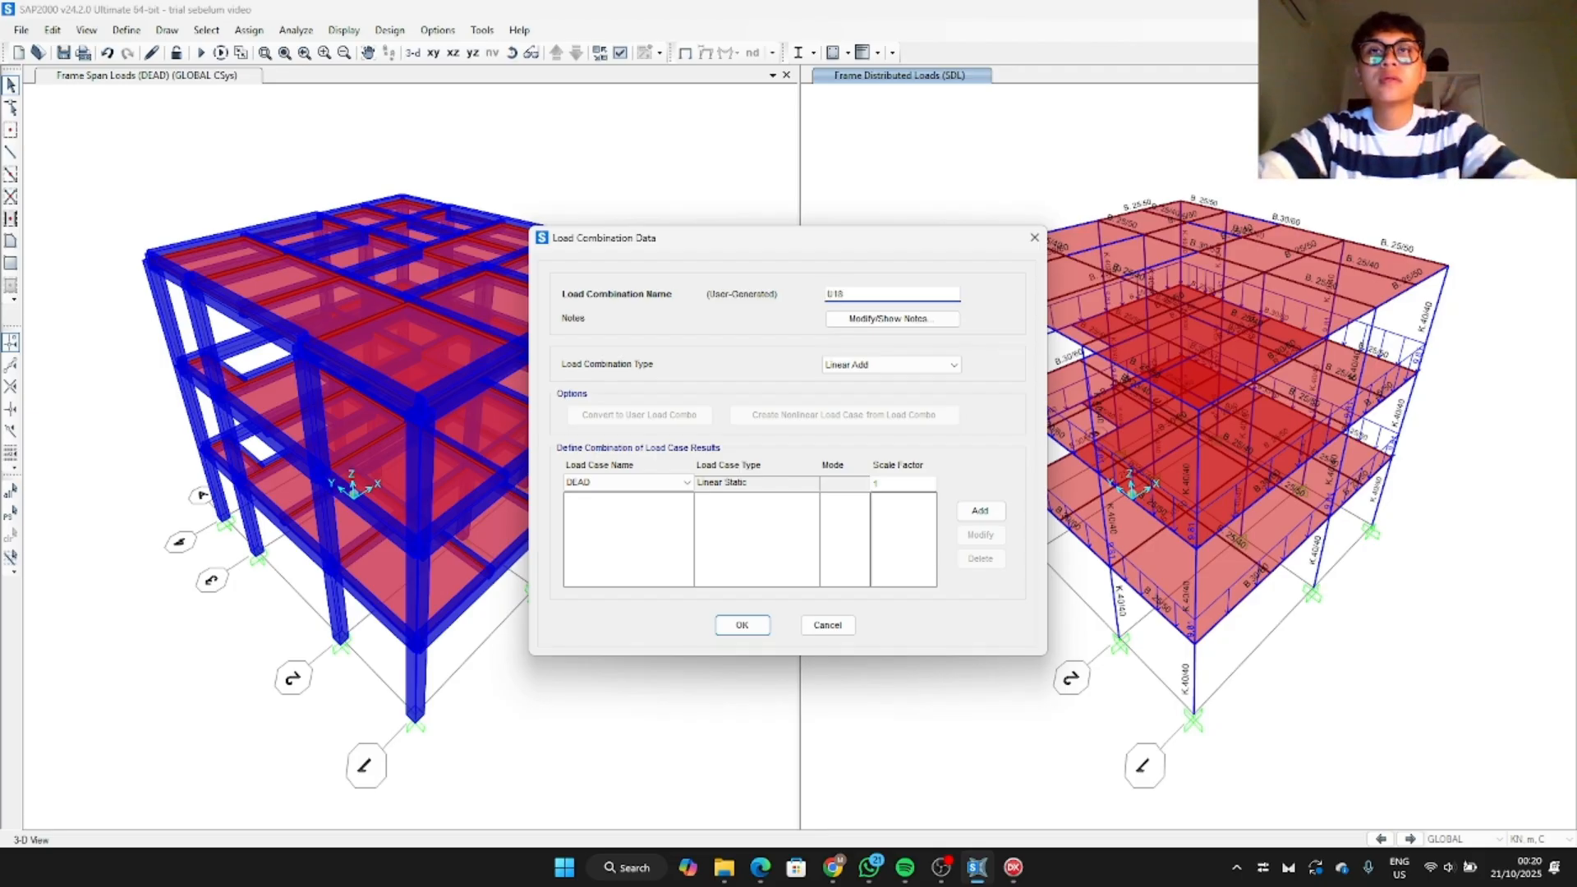
# Step: Add the DEAD load case to combination U18 with a scale factor of 0,78
pyautogui.click(598, 488)
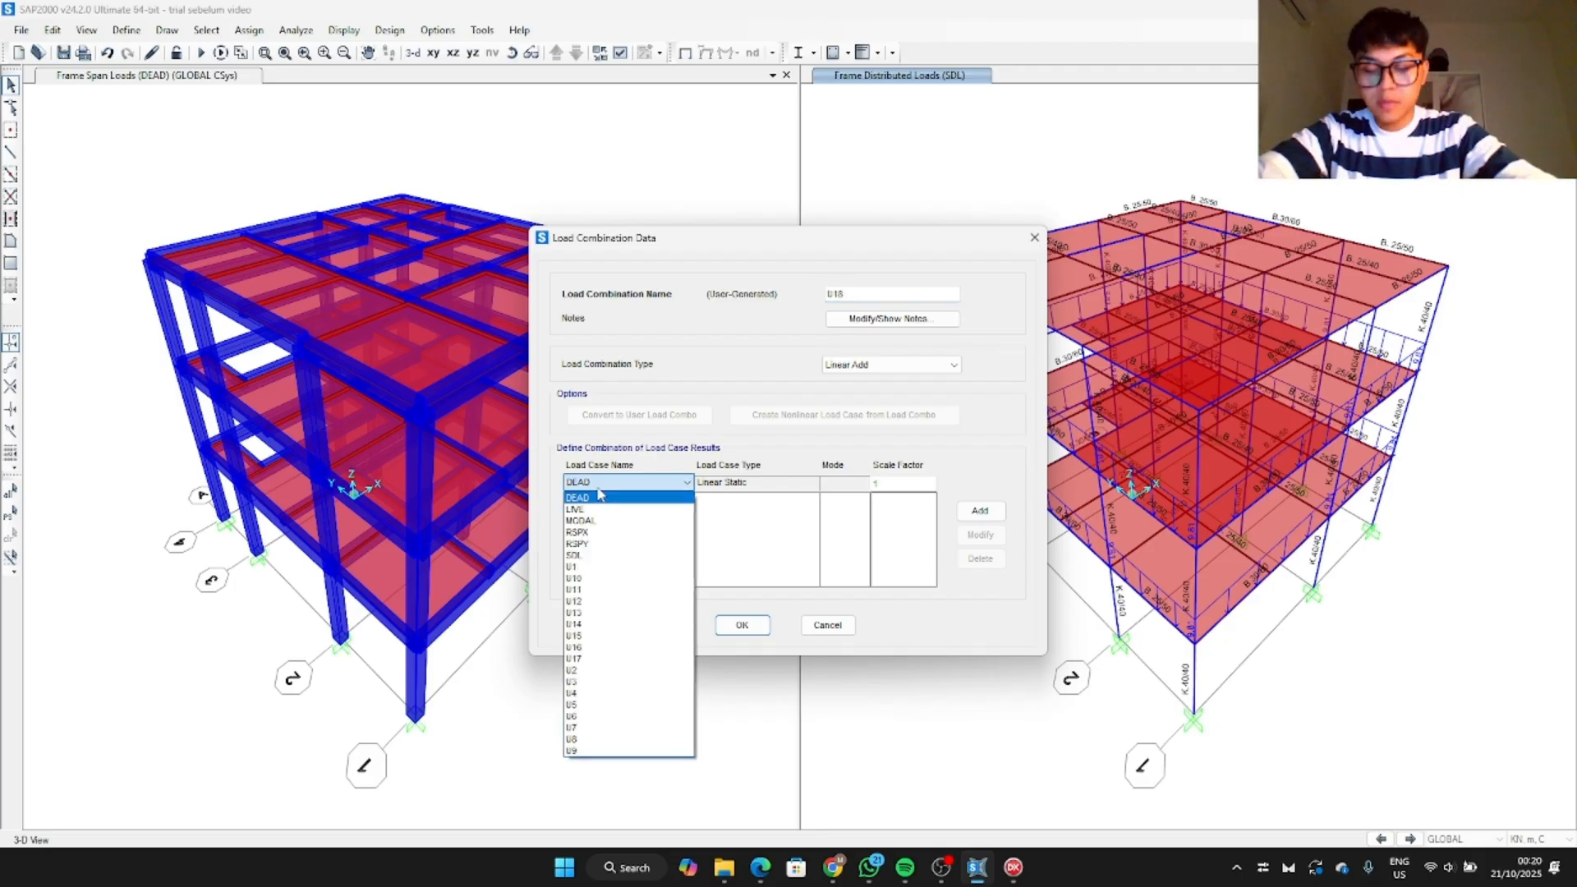
pyautogui.click(598, 496)
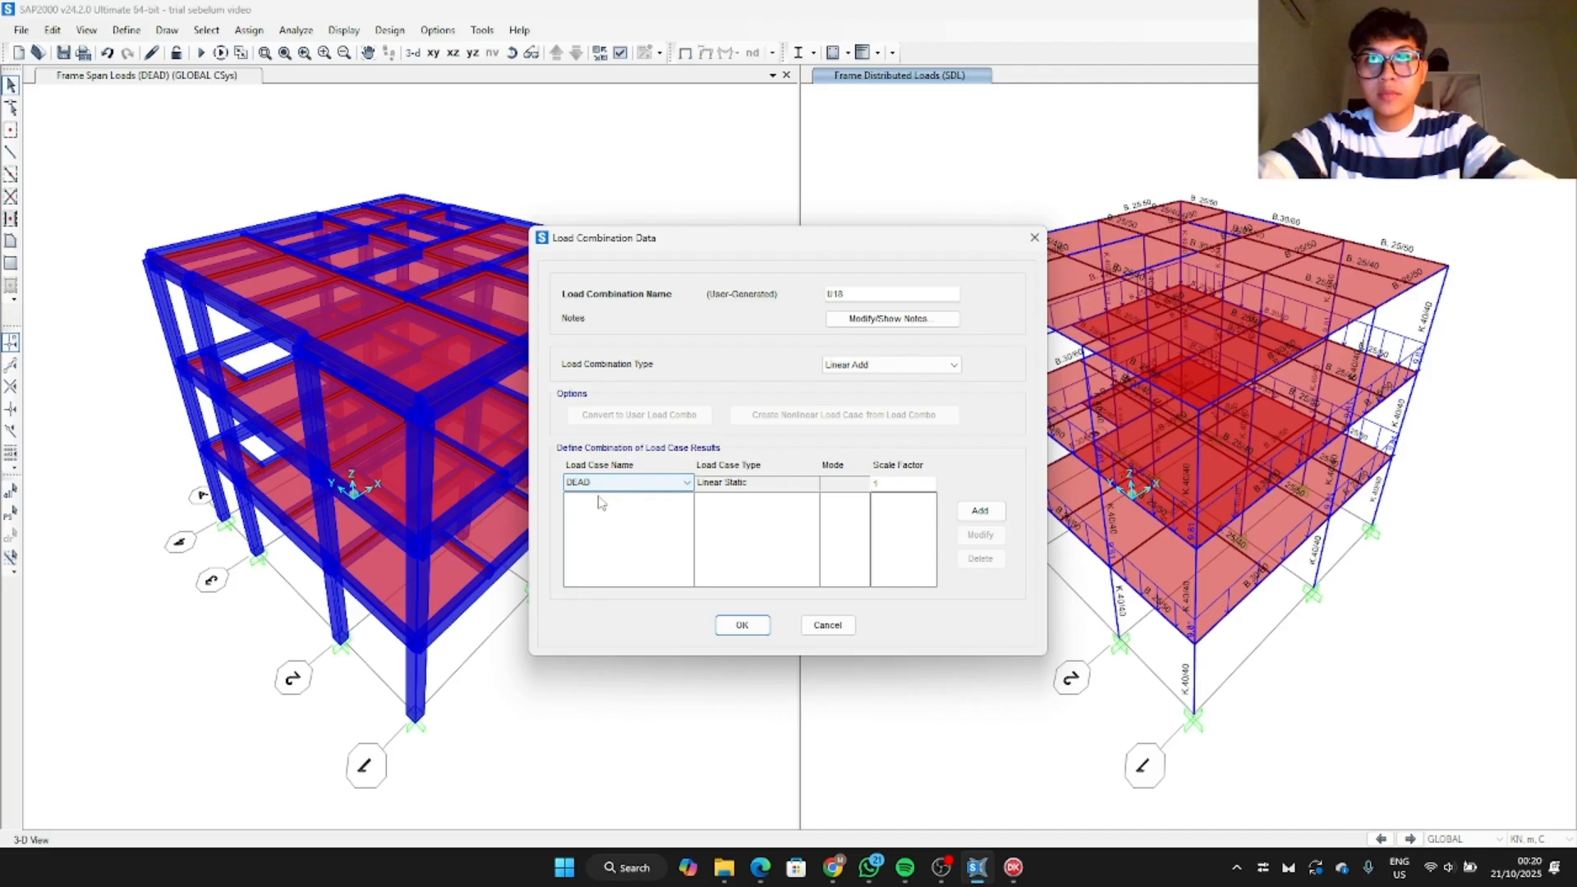
pyautogui.click(894, 481)
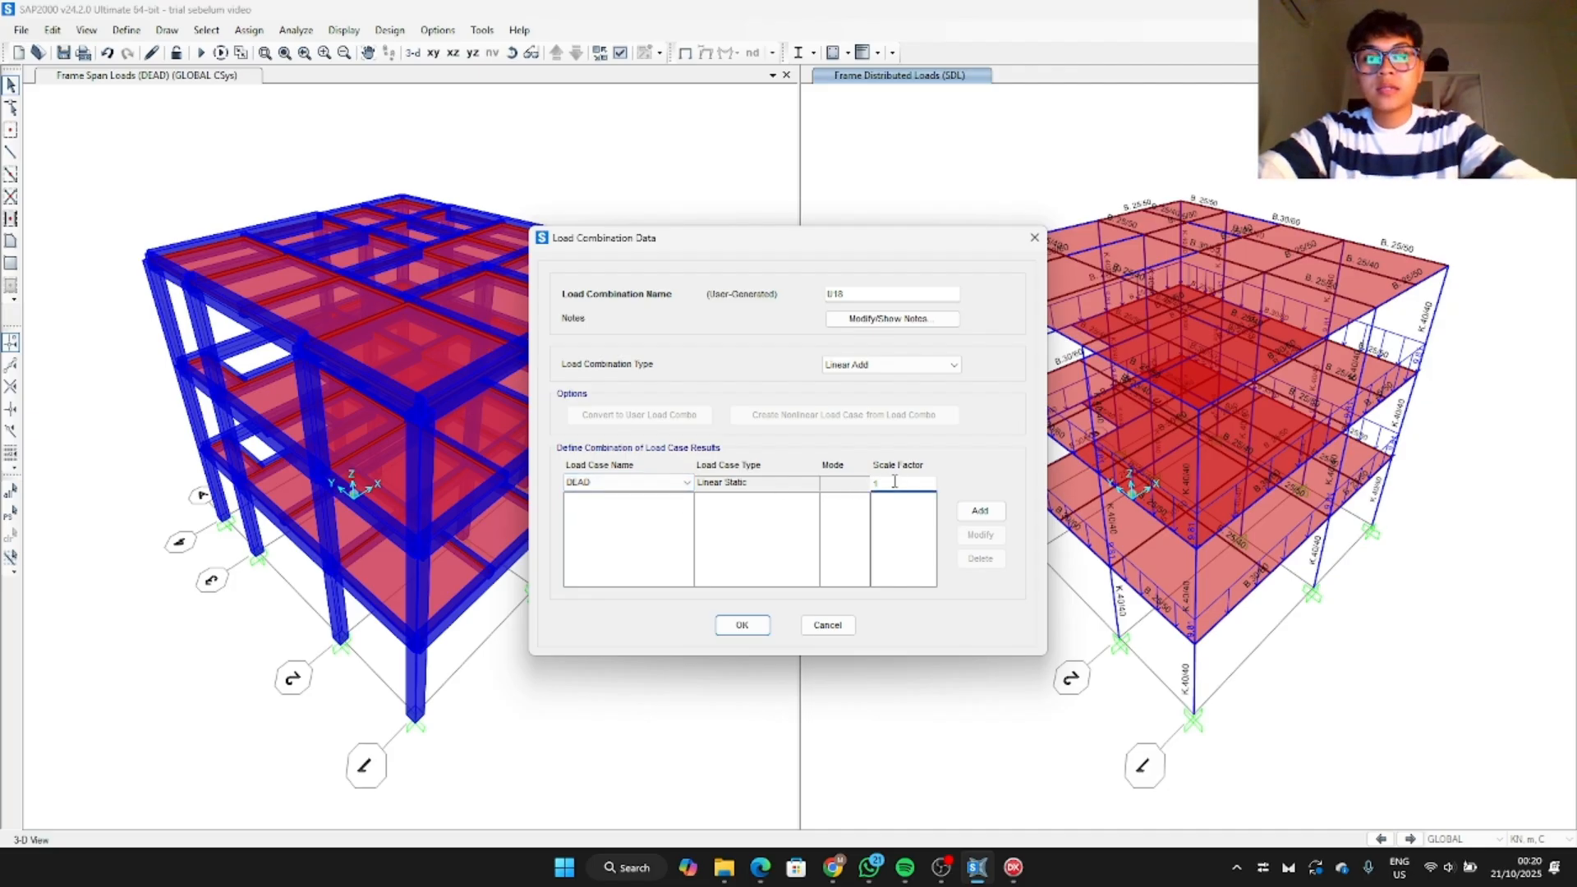
pyautogui.write('0')
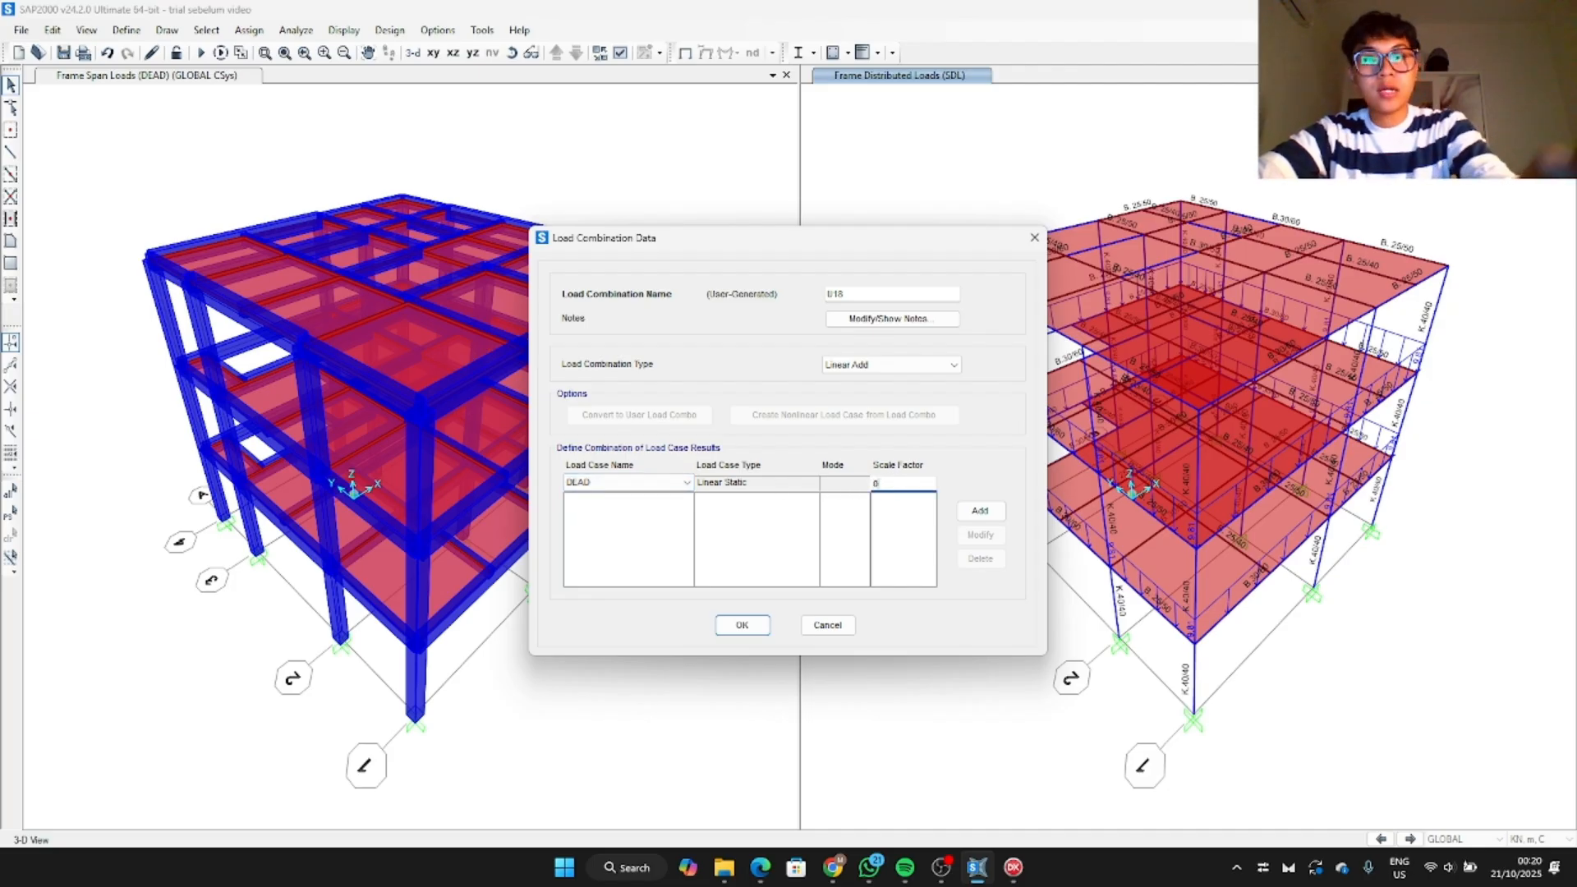
pyautogui.write(',78')
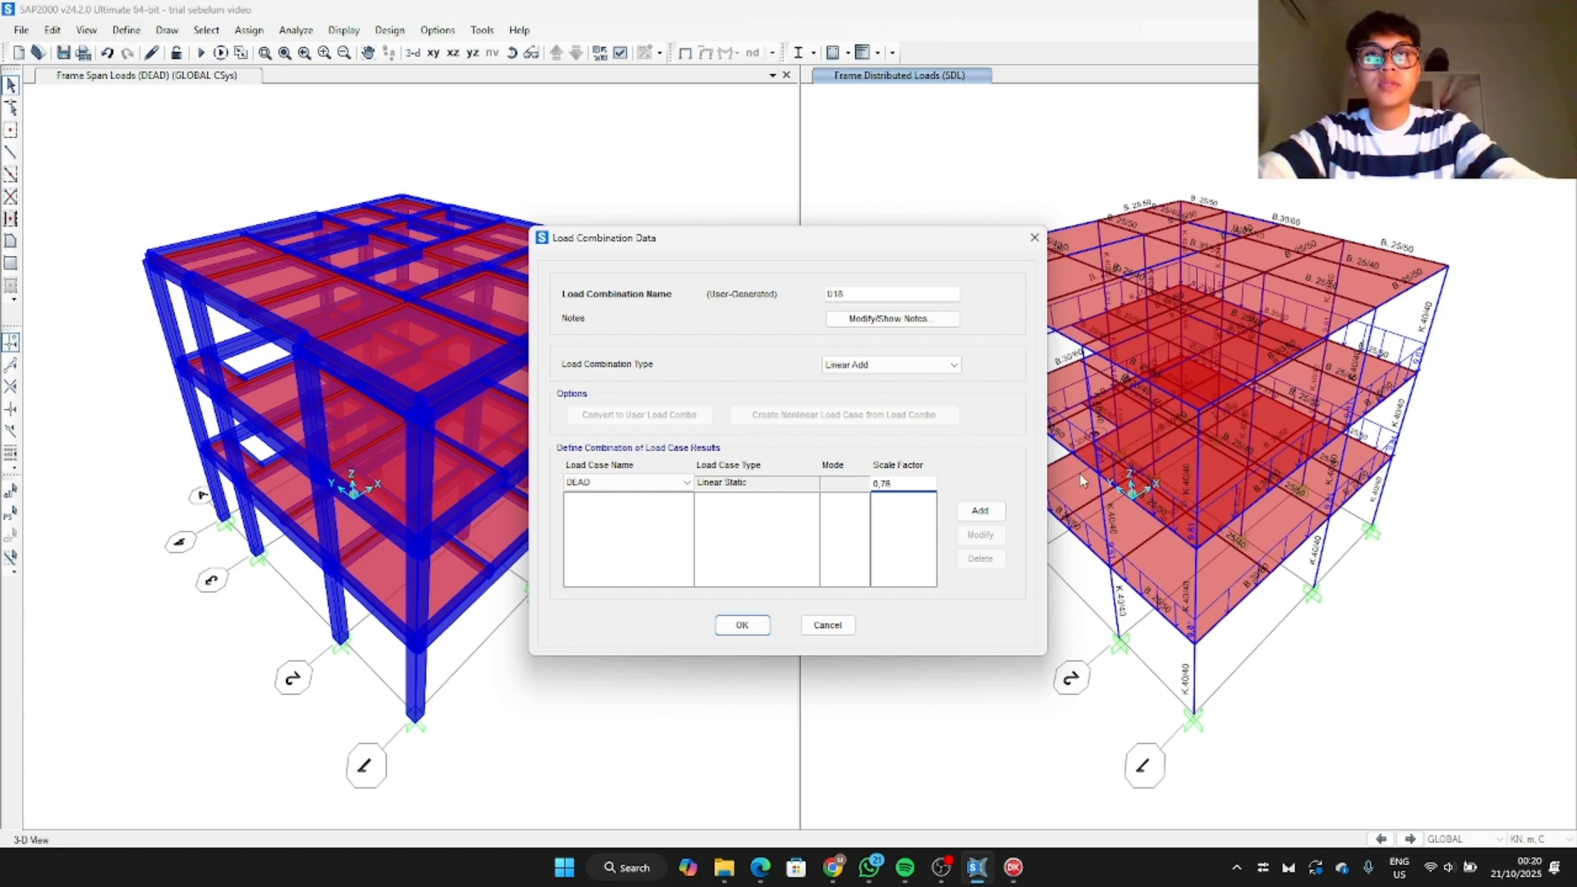
pyautogui.click(971, 513)
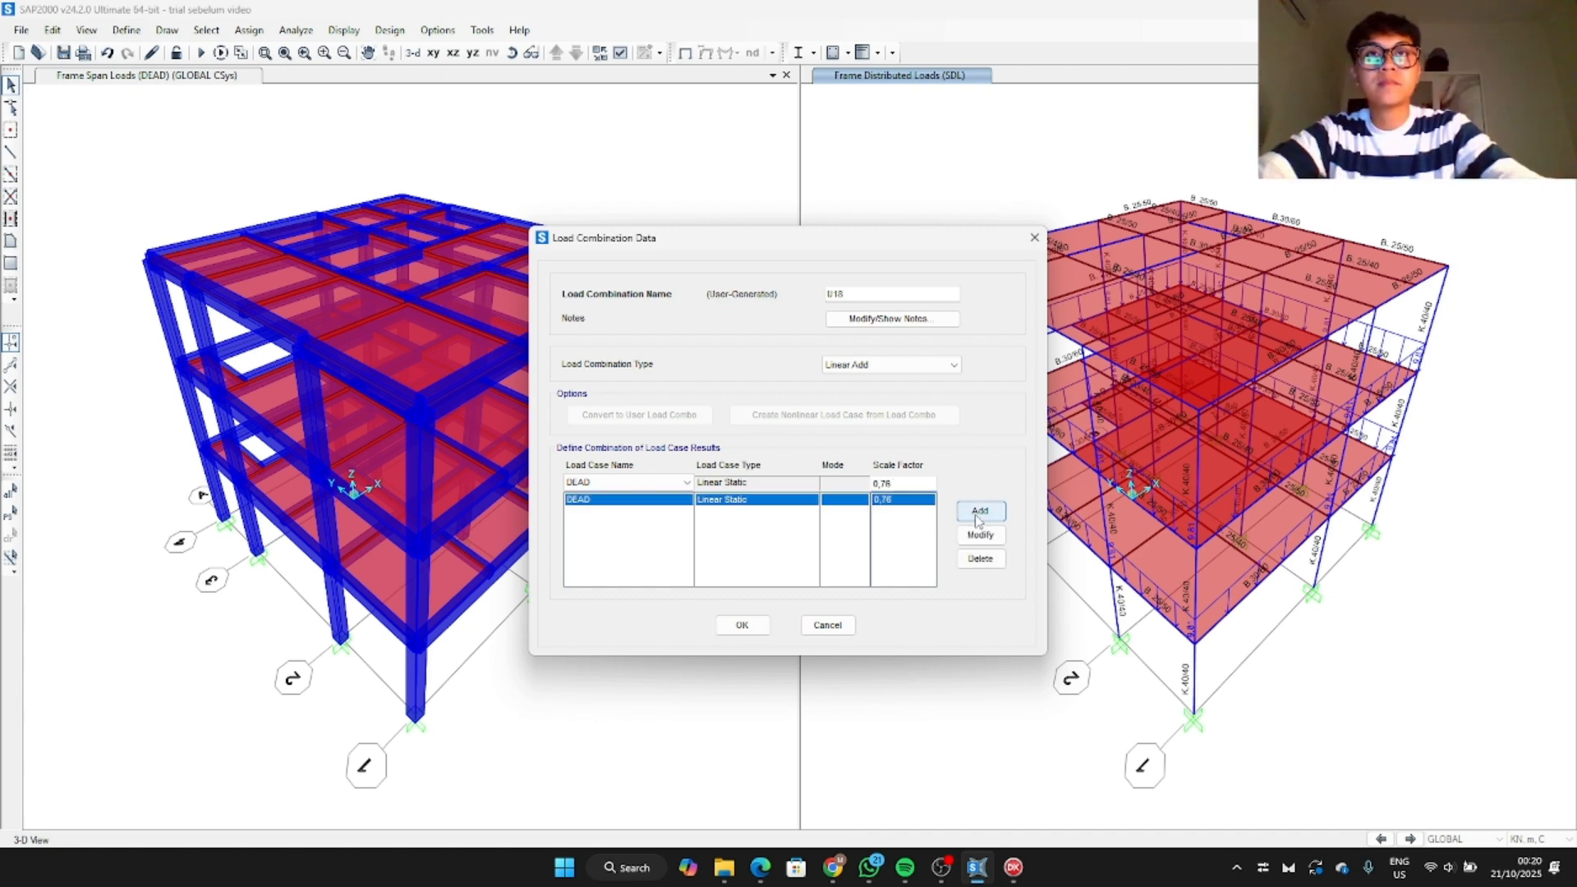
# Step: Add the SDL load case to combination U18 with a scale factor of 0,78
pyautogui.click(676, 485)
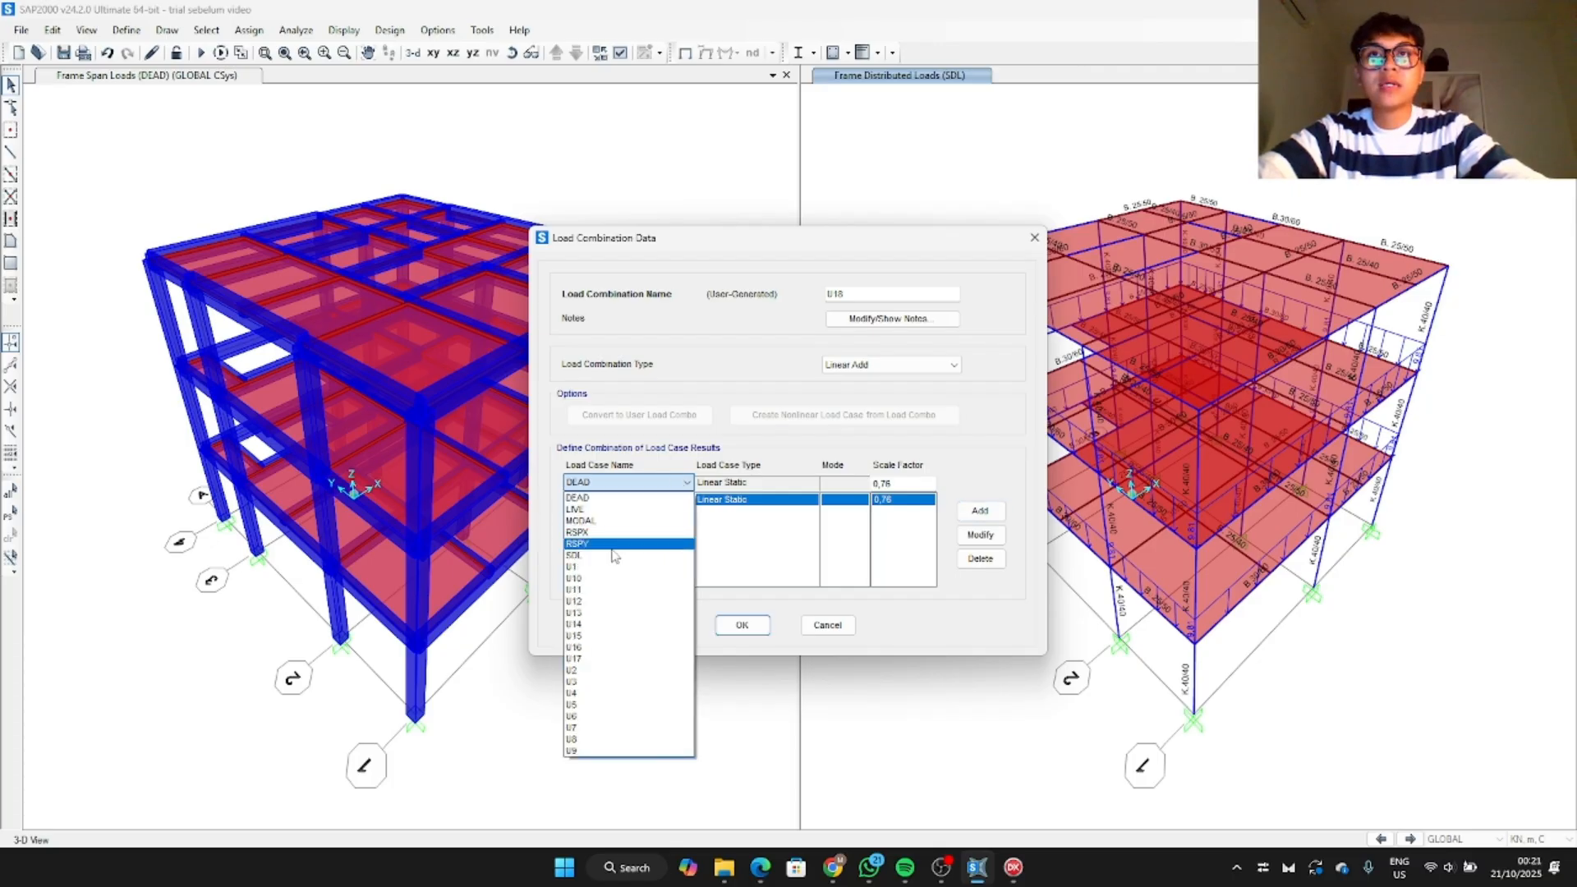
pyautogui.click(597, 556)
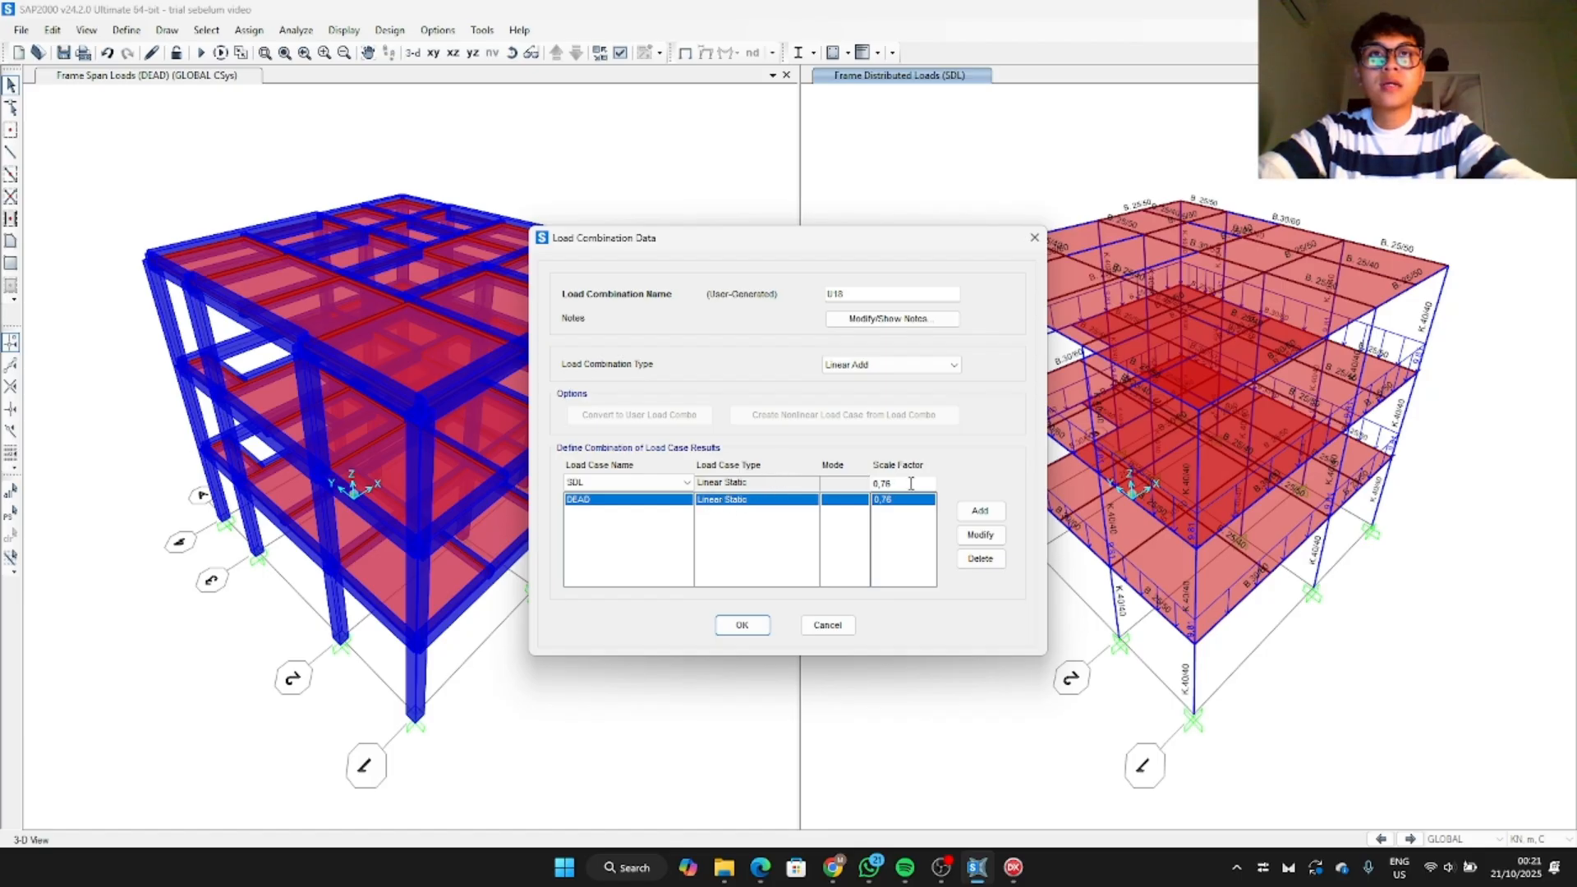
pyautogui.click(979, 509)
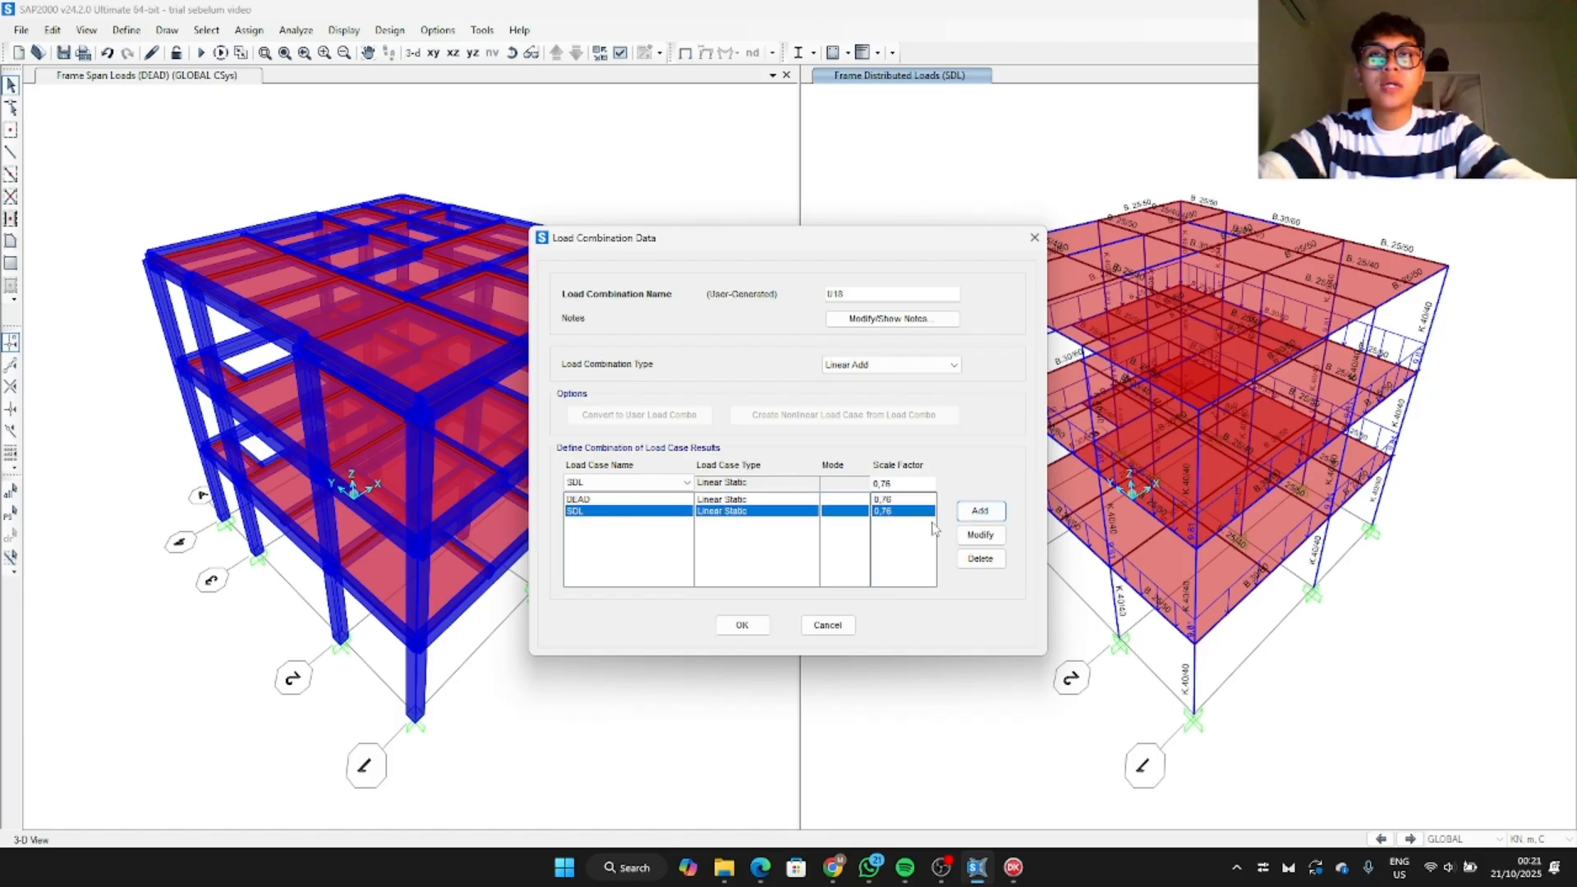
# Step: Add the RSPX response spectrum case to combination U18 with a scale factor of -0,39
pyautogui.click(666, 482)
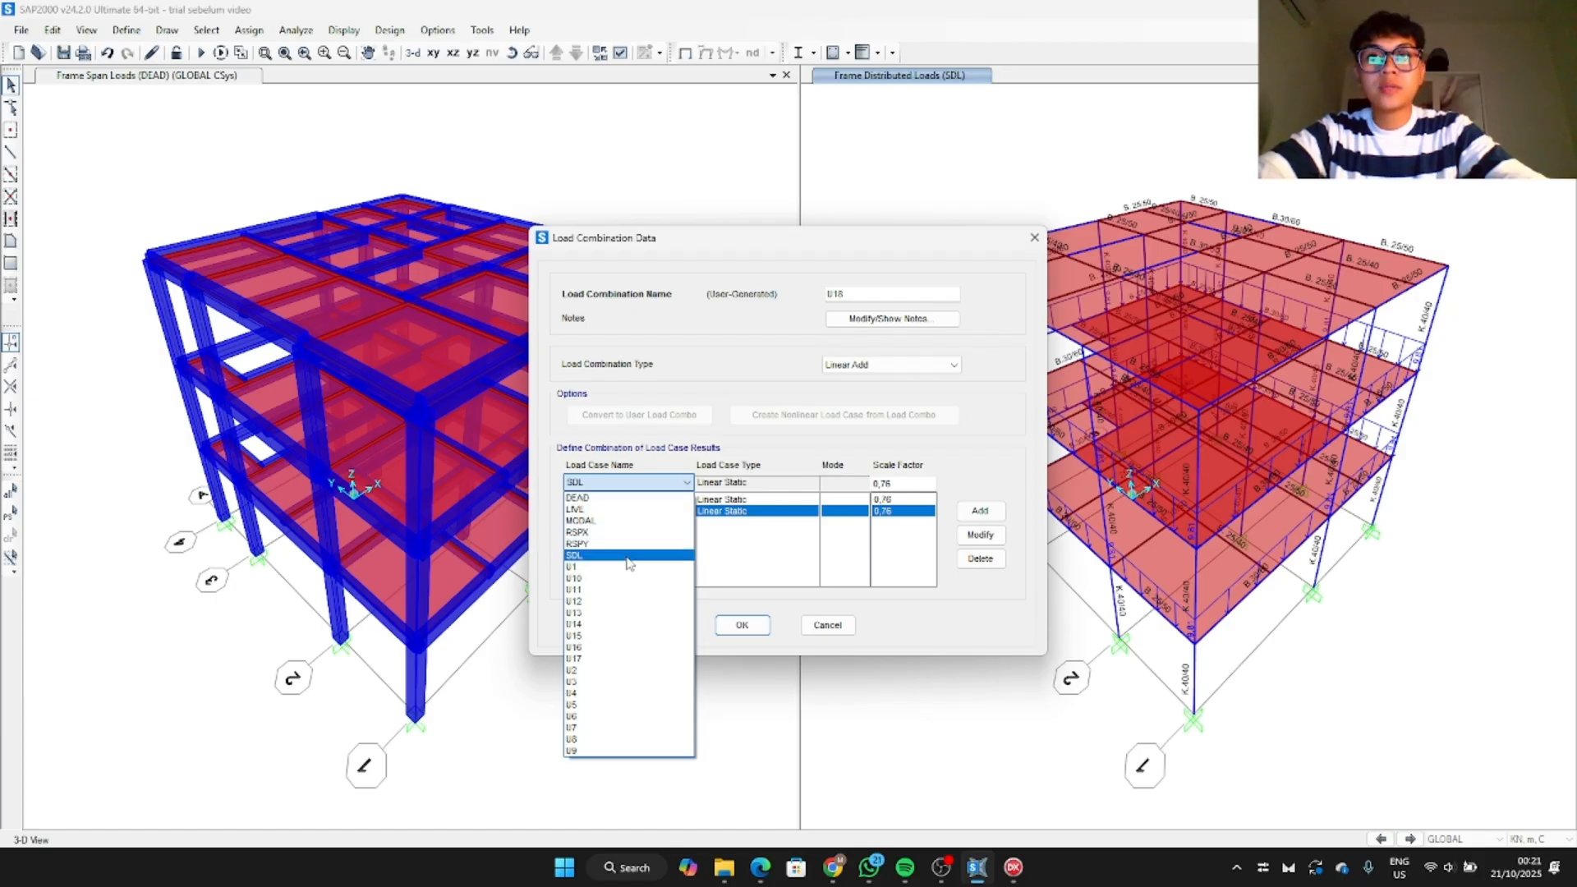
pyautogui.click(607, 533)
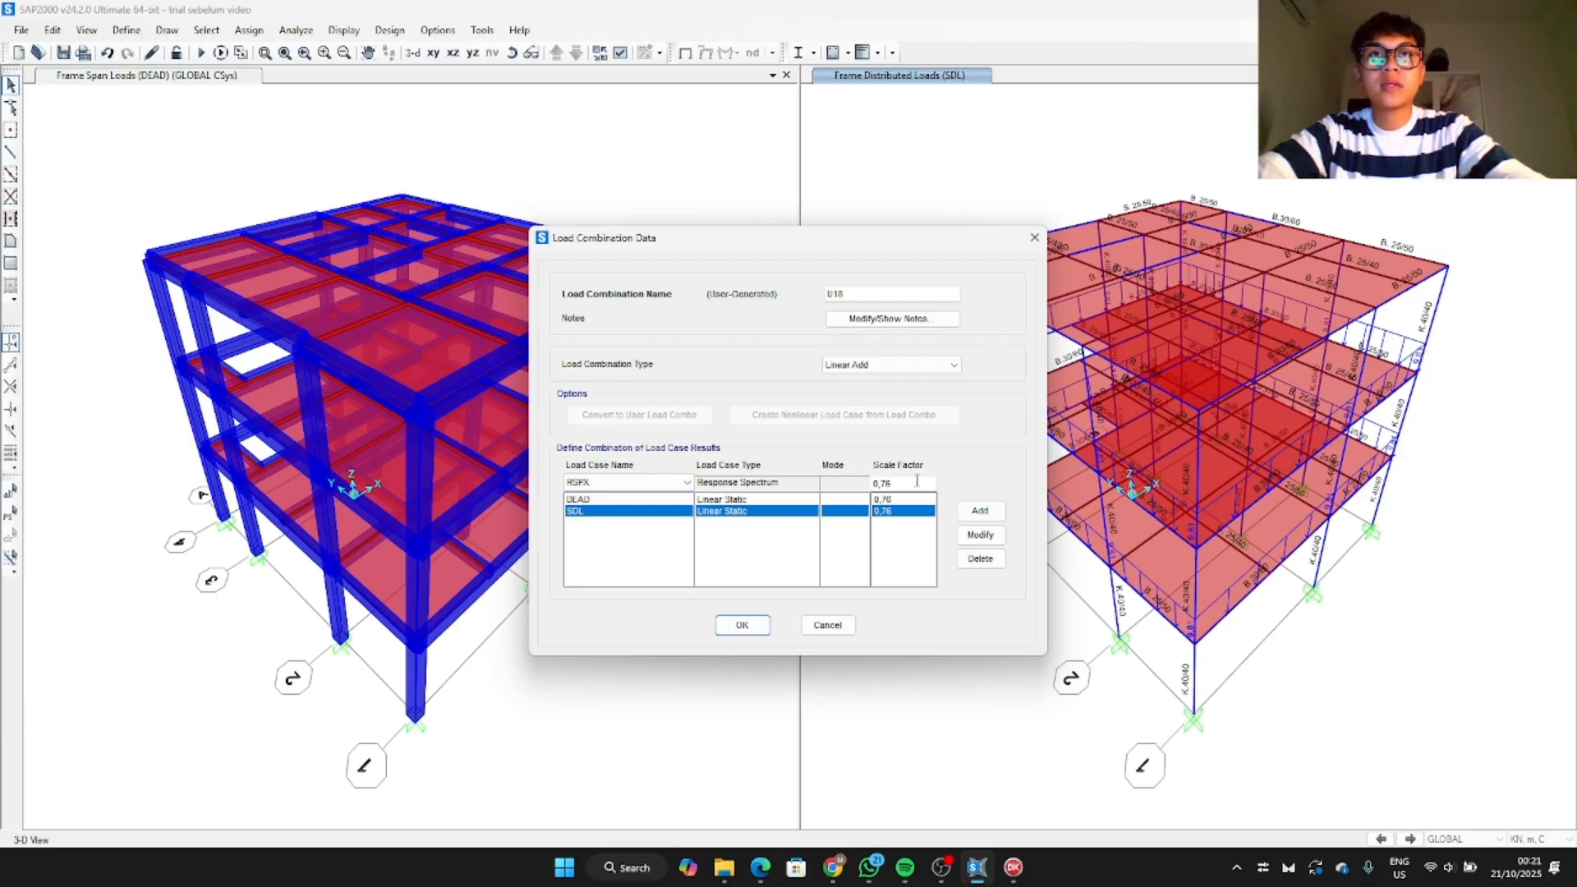
pyautogui.moveTo(917, 482); pyautogui.dragTo(732, 465)
pyautogui.write('-')
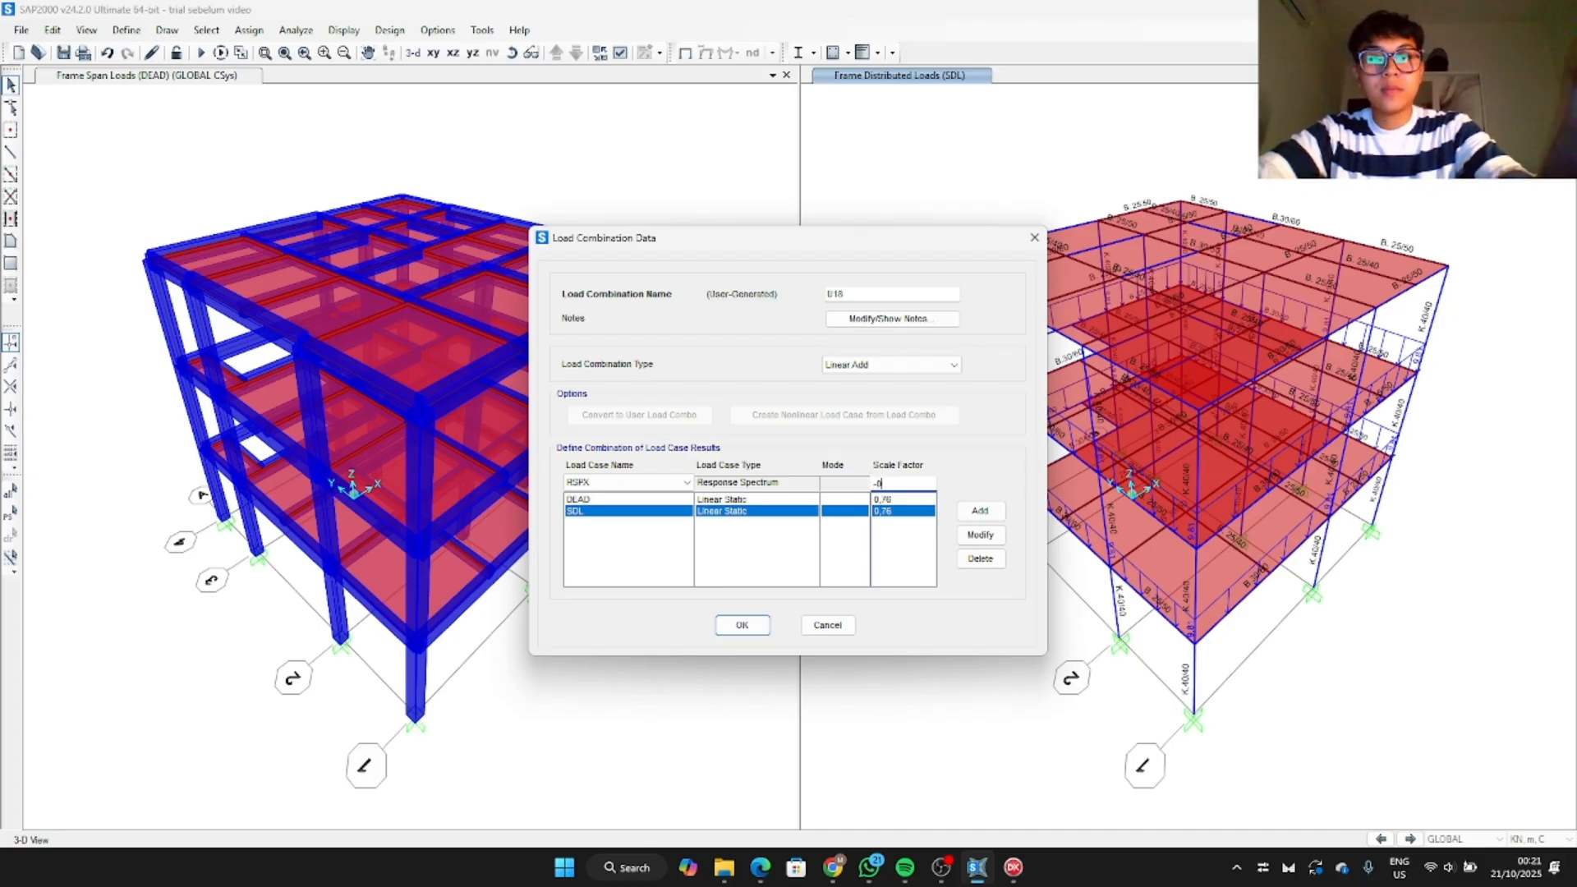
pyautogui.write('0')
pyautogui.write(',35')
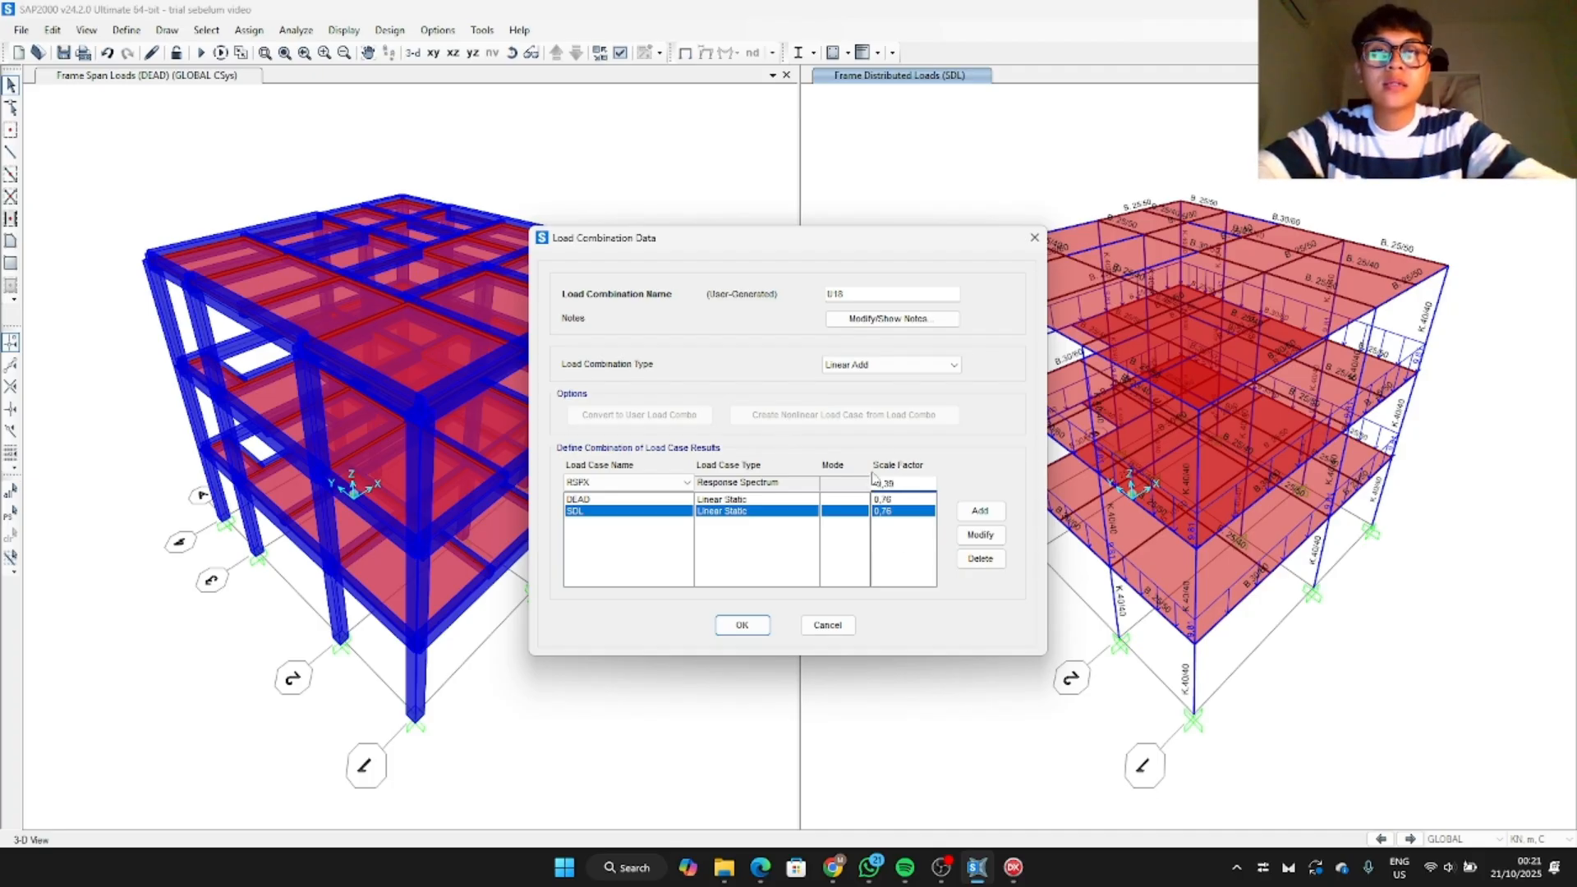
pyautogui.click(980, 510)
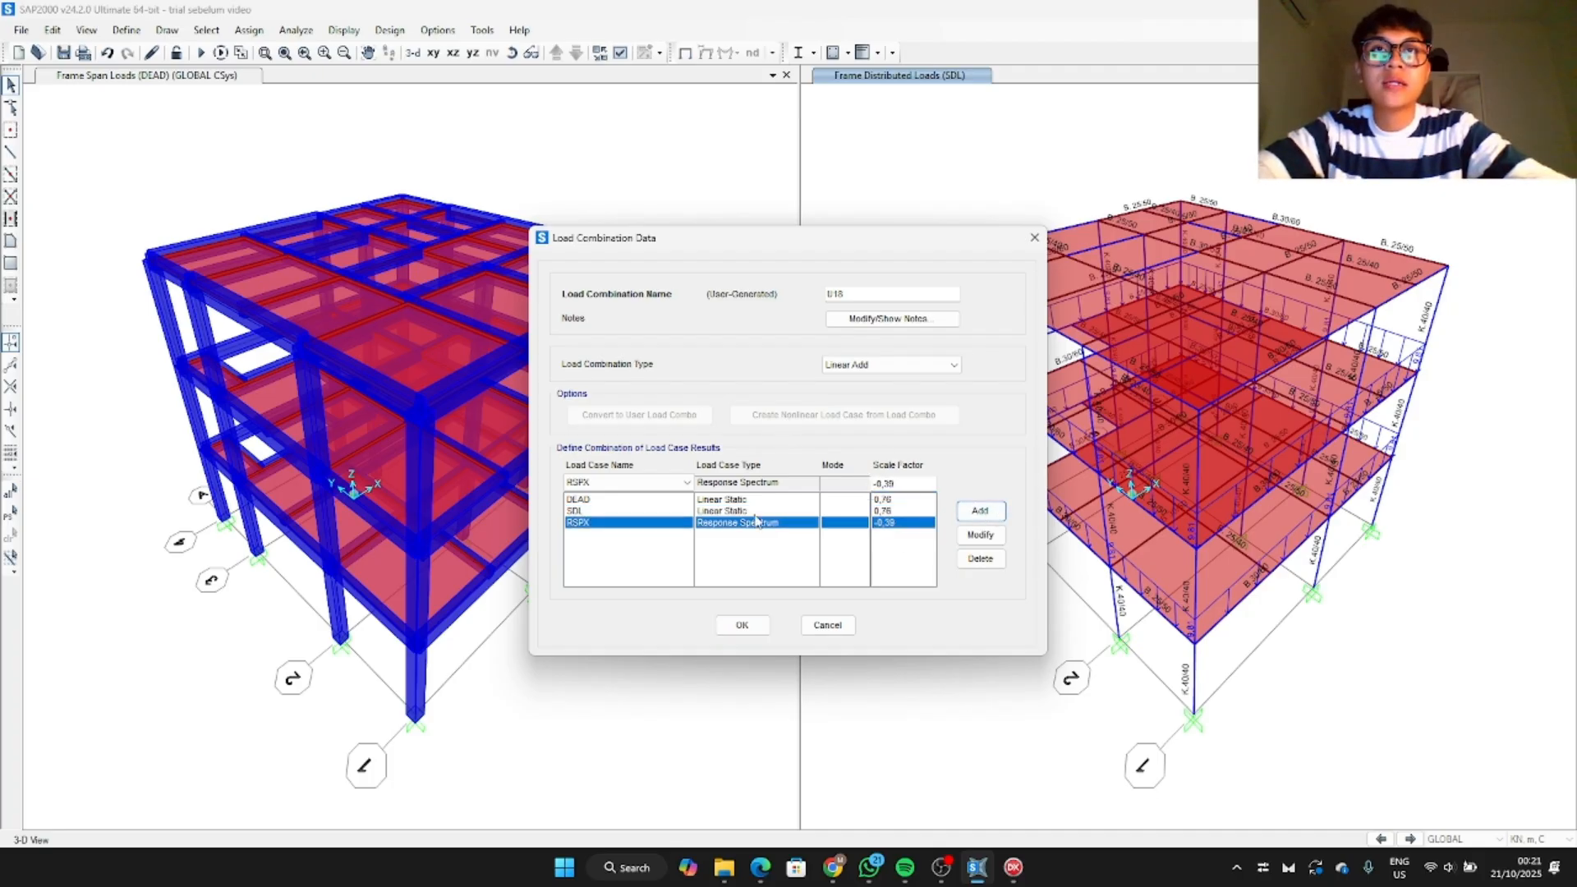
# Step: Add the RSPY response spectrum case to combination U18 with a scale factor of -0,39 and save the combination
pyautogui.click(630, 484)
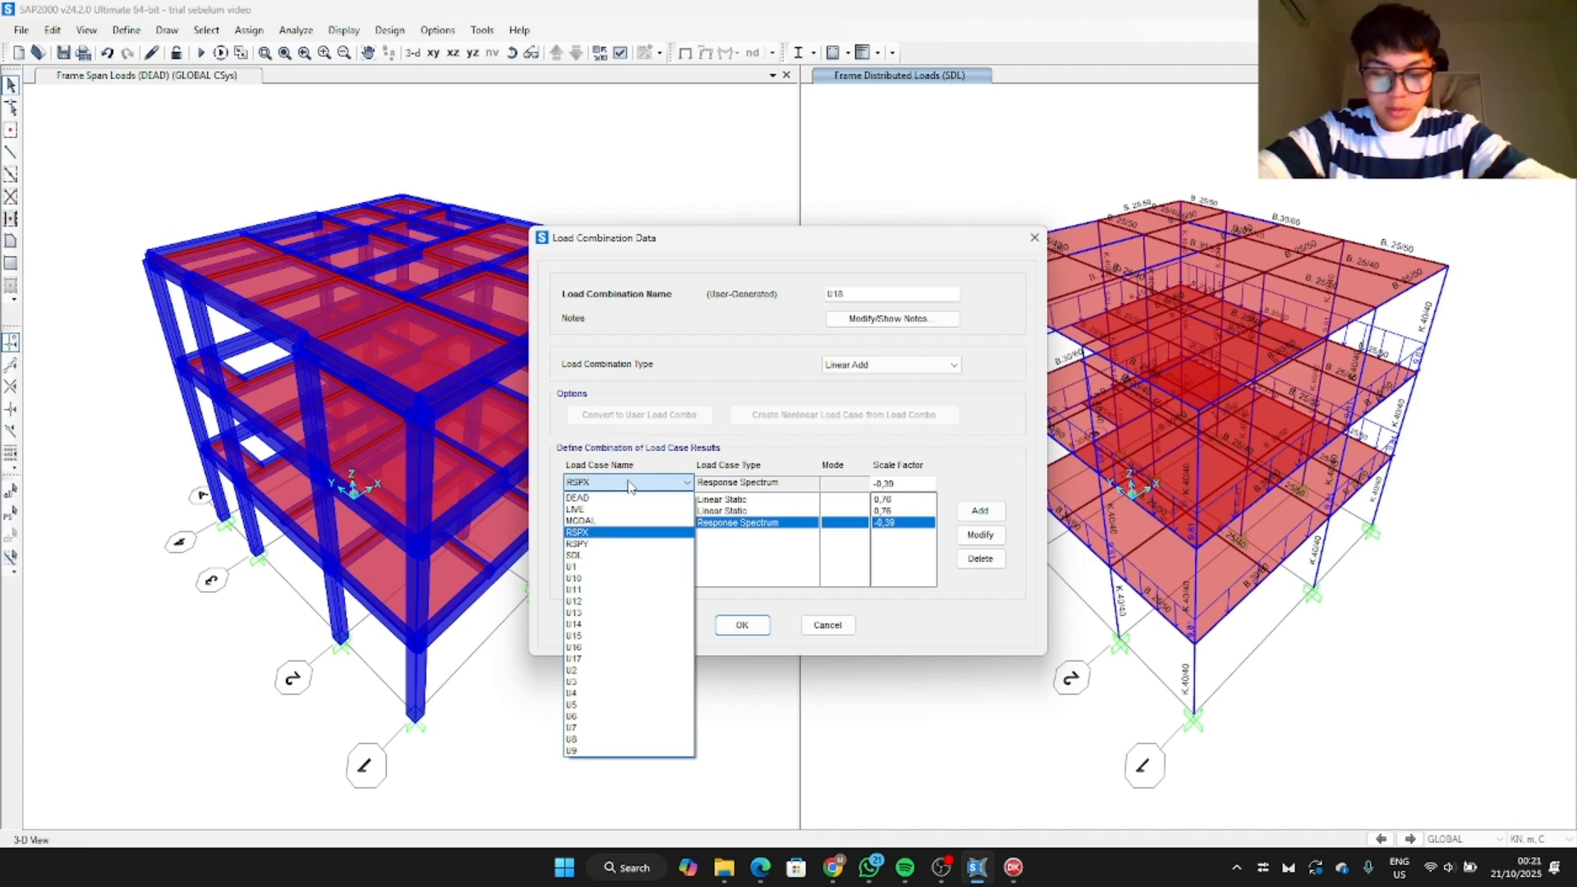
pyautogui.click(603, 545)
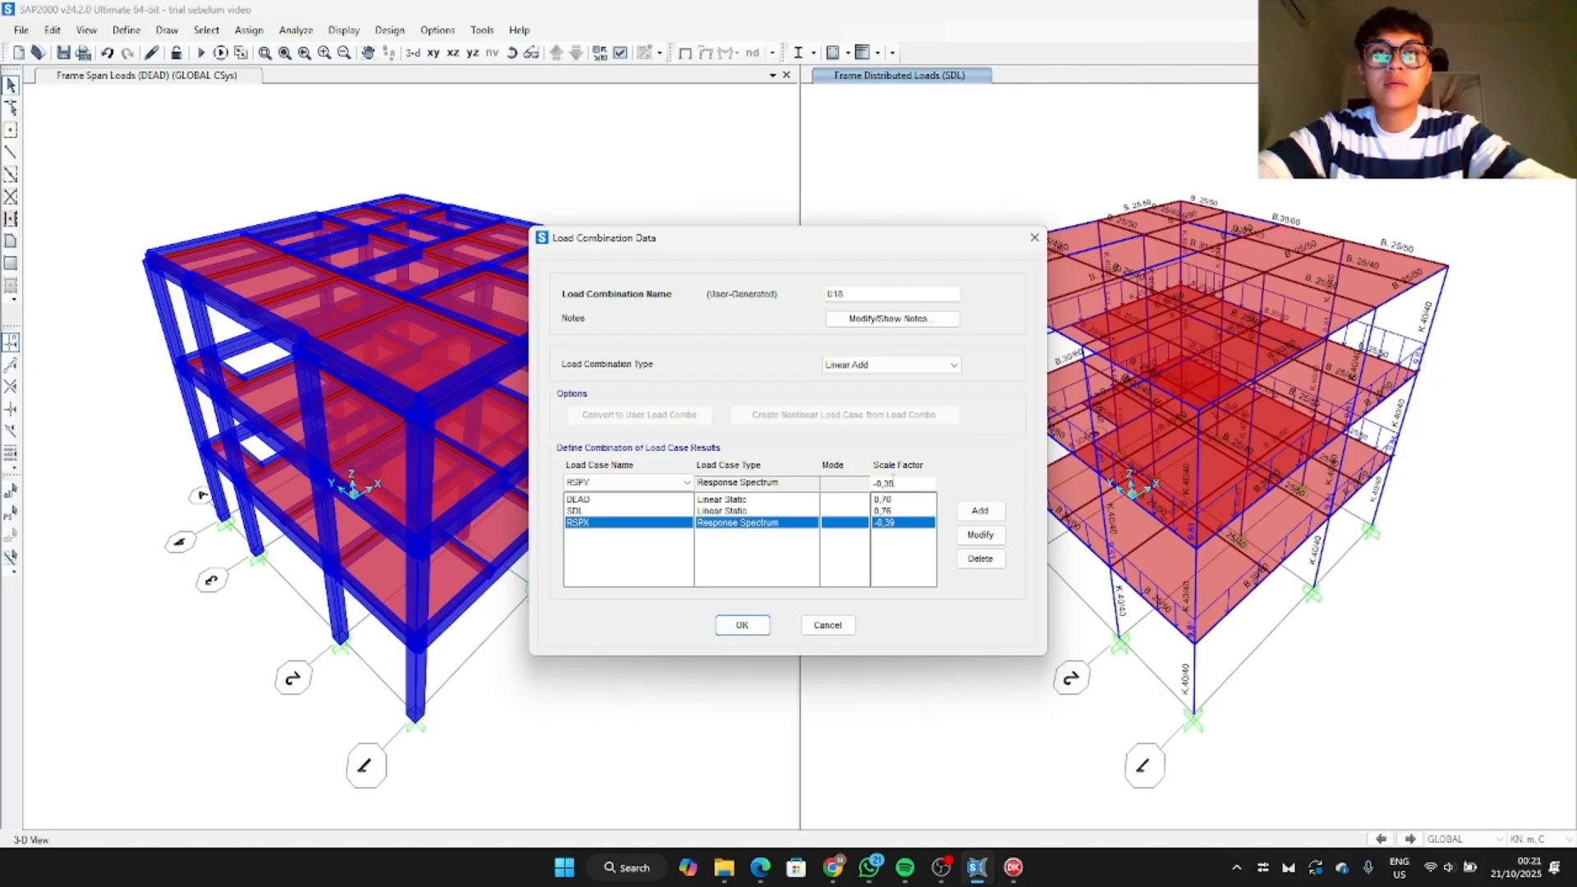
pyautogui.click(980, 513)
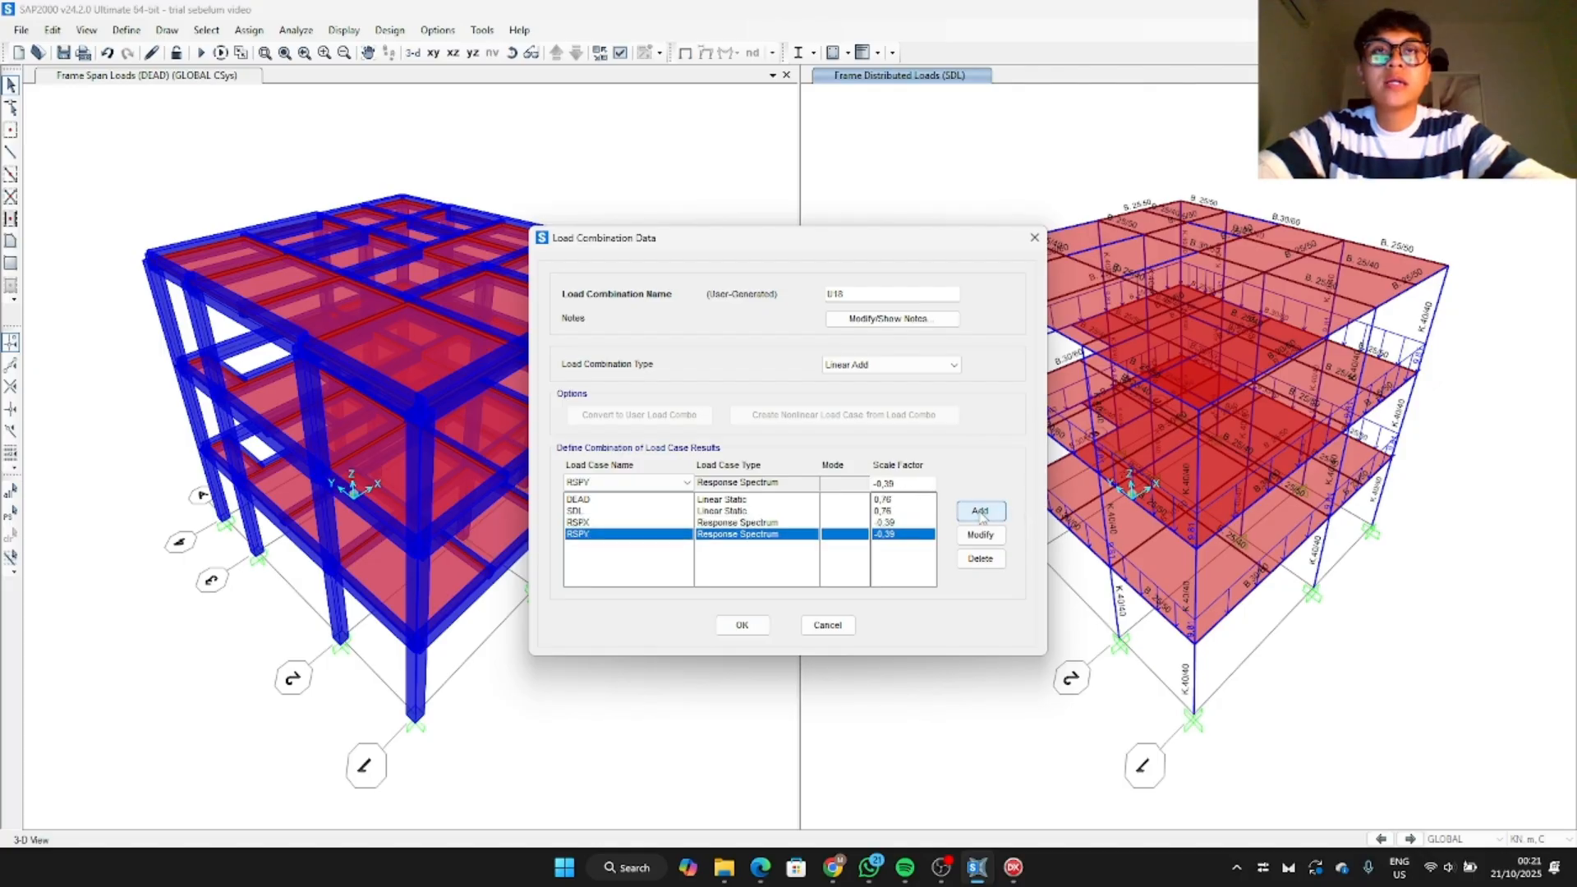
pyautogui.click(736, 625)
# Step: Review the load cases contained in combinations U1, U2 and U18 without changing them
pyautogui.scroll(2, 654, 495)
pyautogui.click(653, 496)
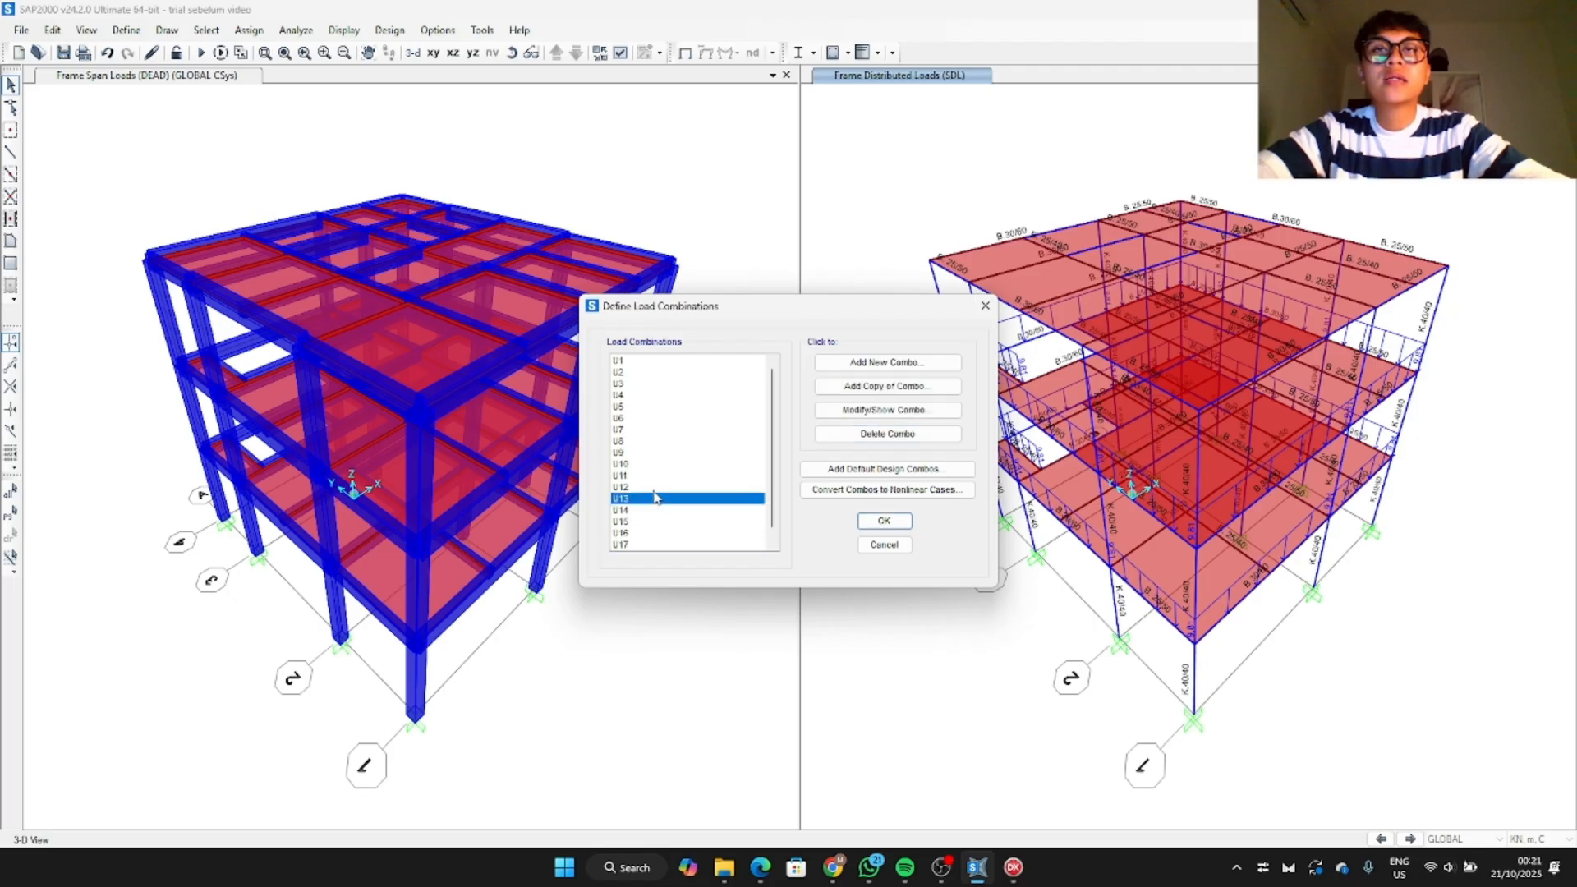
pyautogui.click(622, 361)
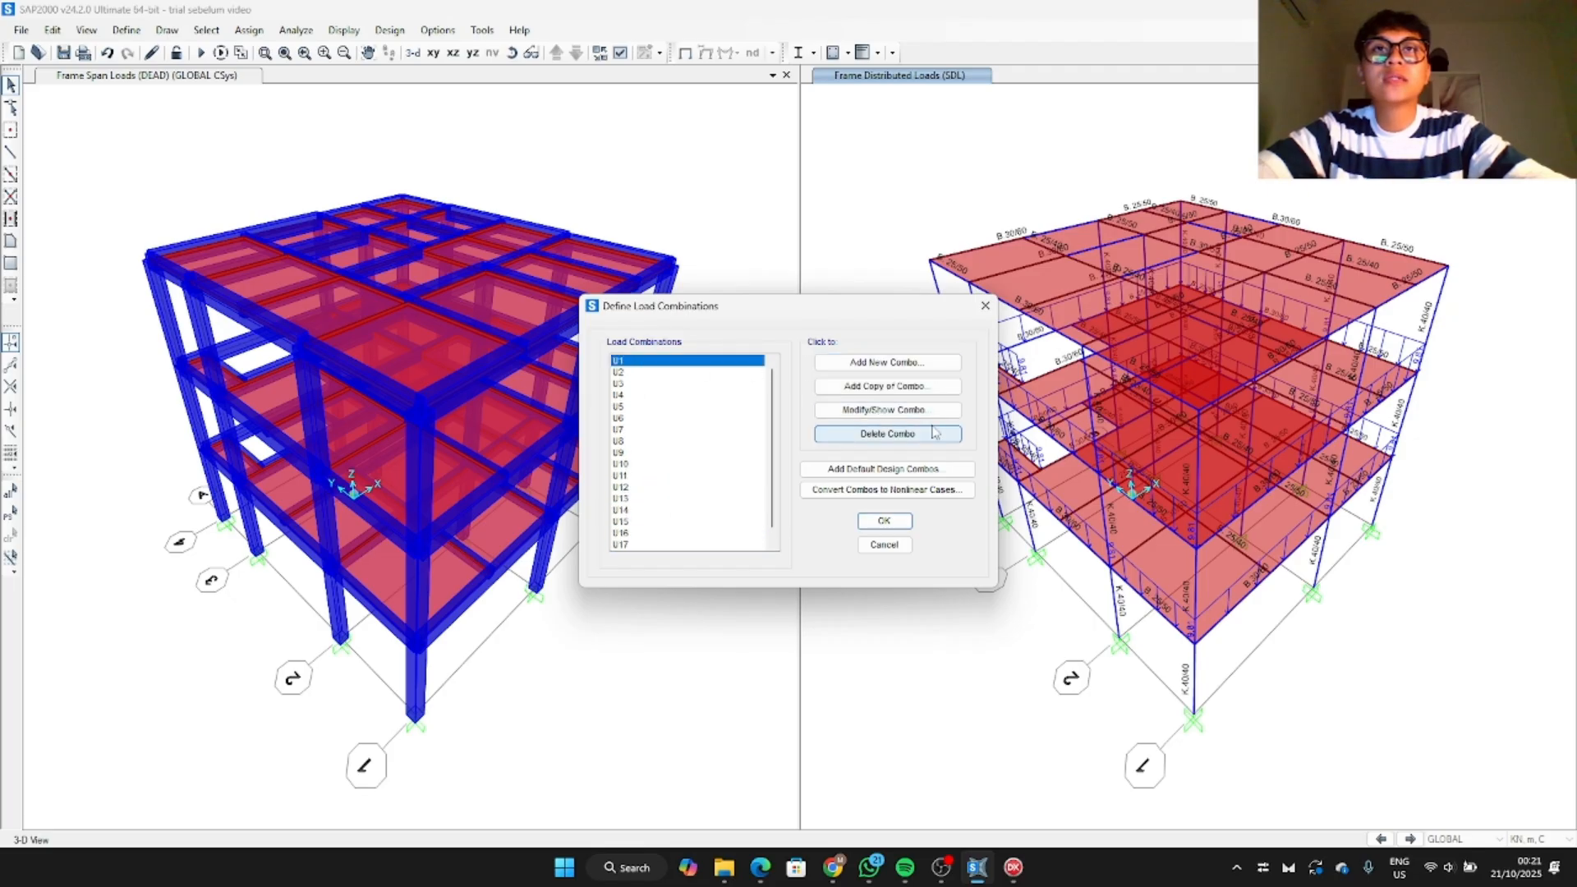
pyautogui.click(886, 410)
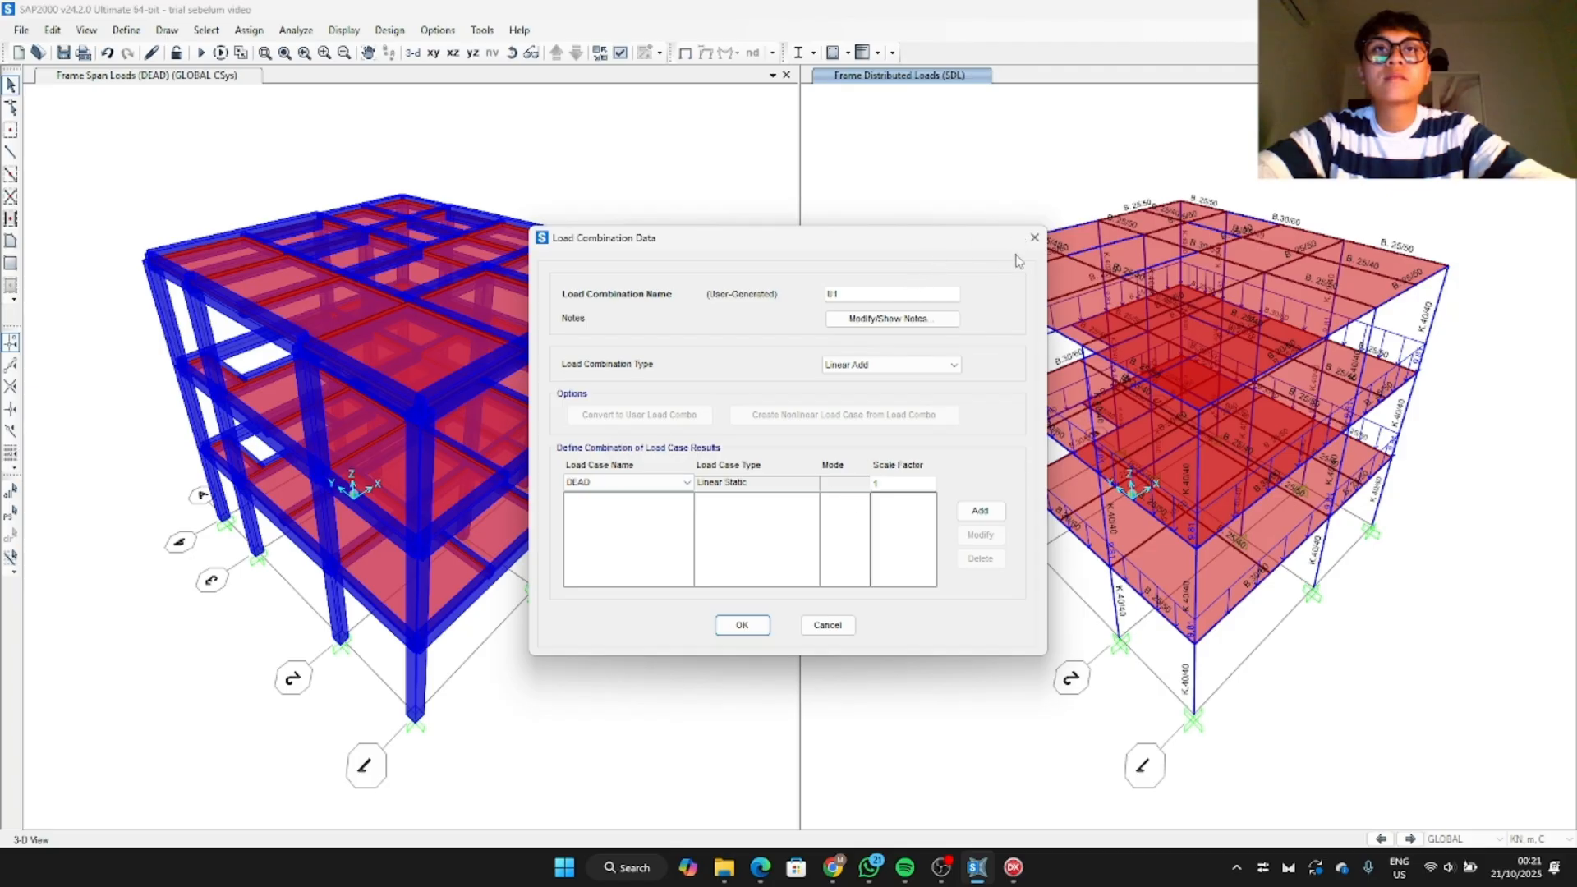
pyautogui.click(1034, 237)
pyautogui.click(716, 374)
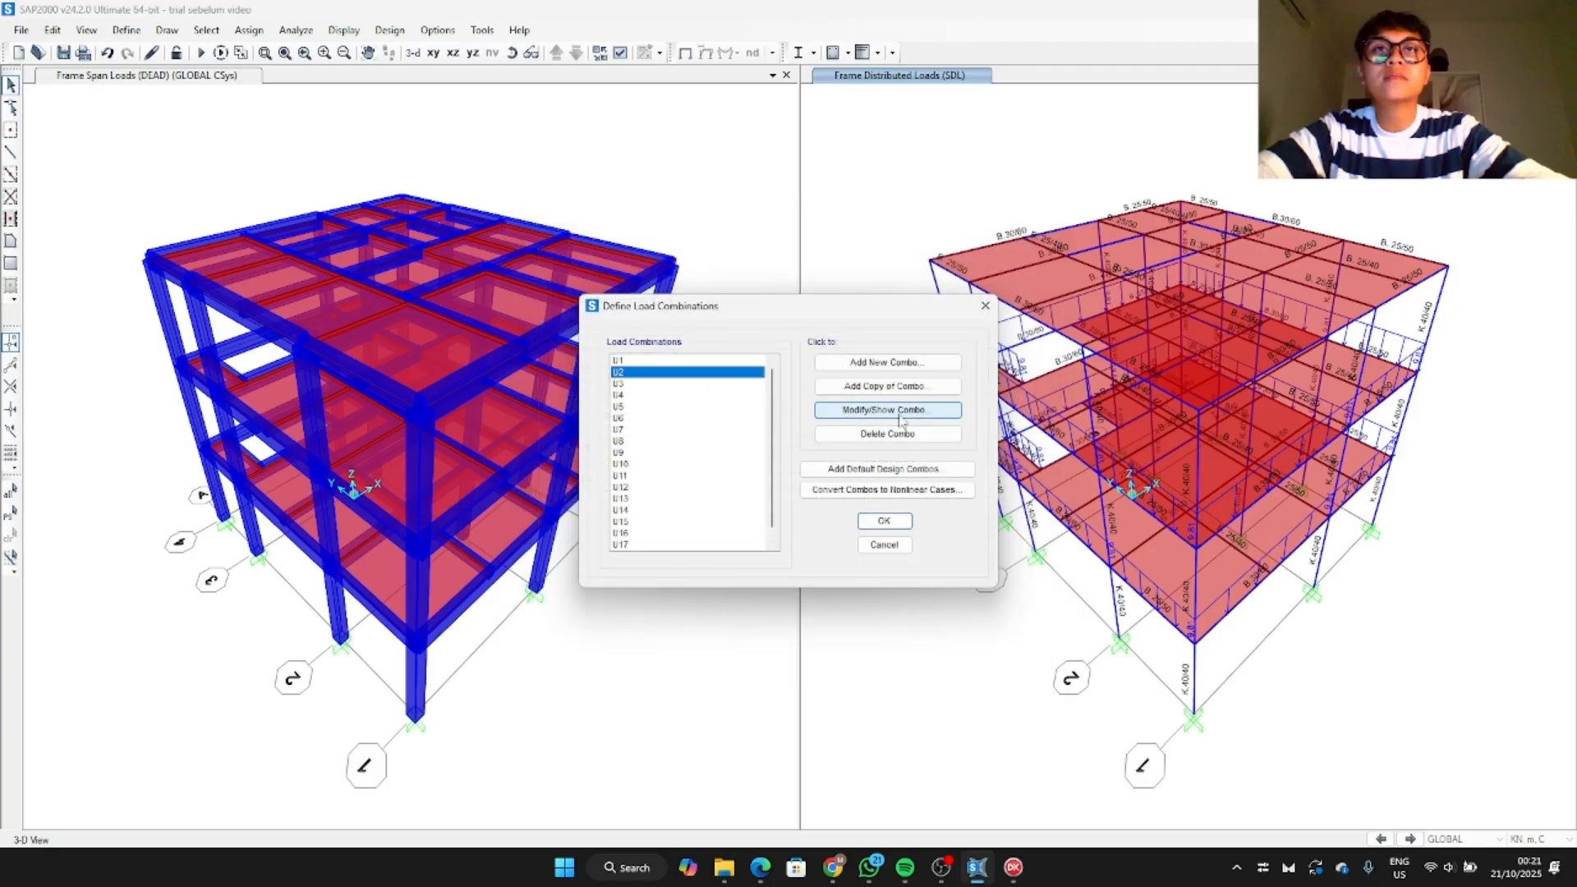
pyautogui.click(889, 411)
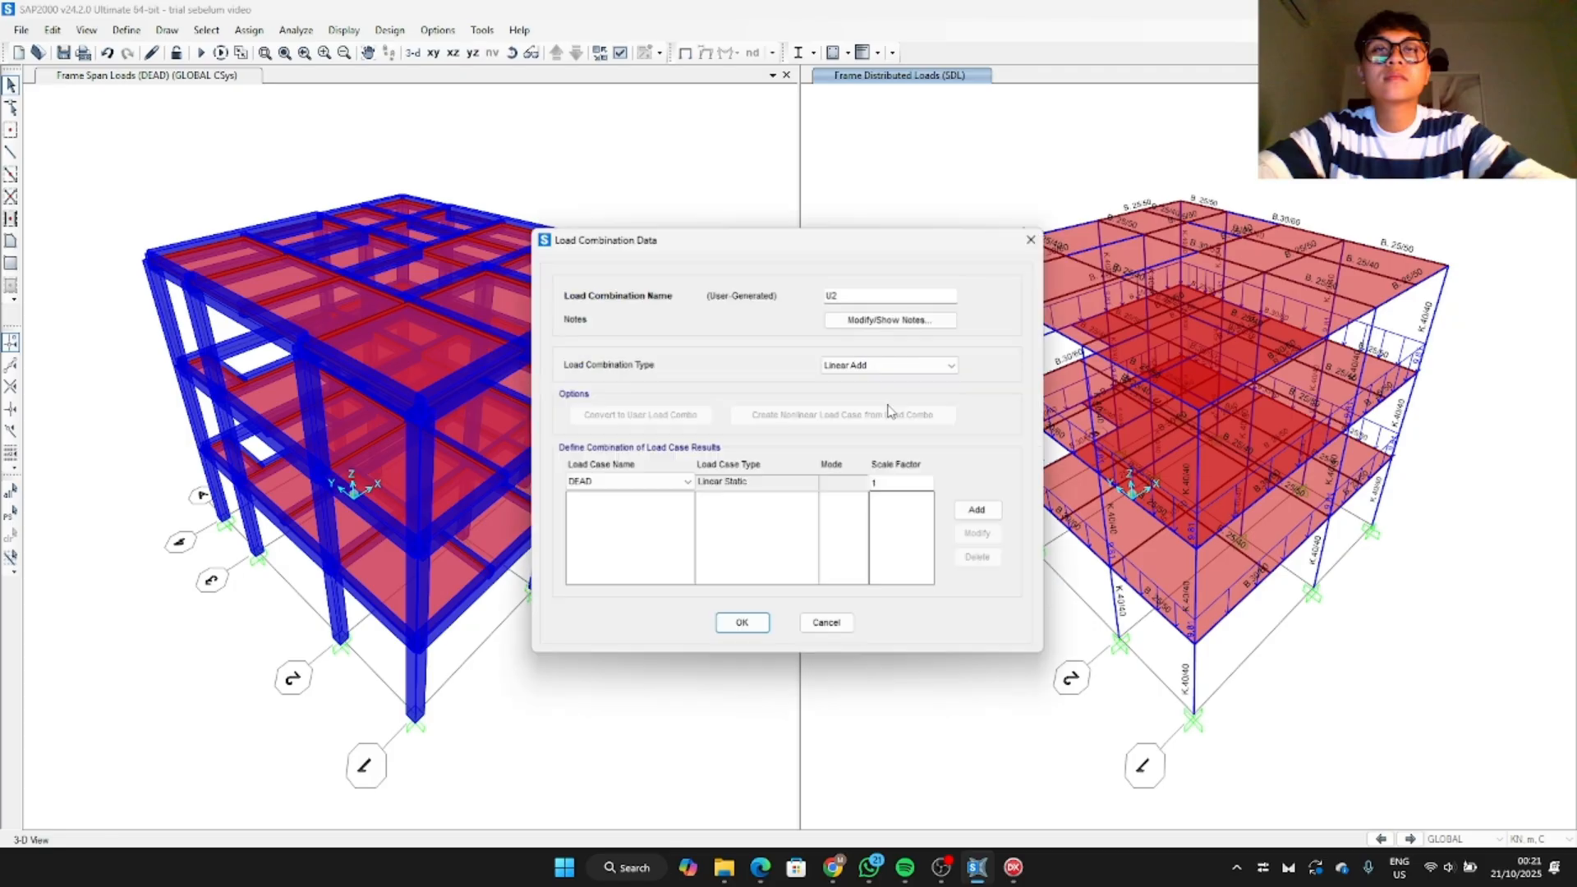
pyautogui.click(1030, 240)
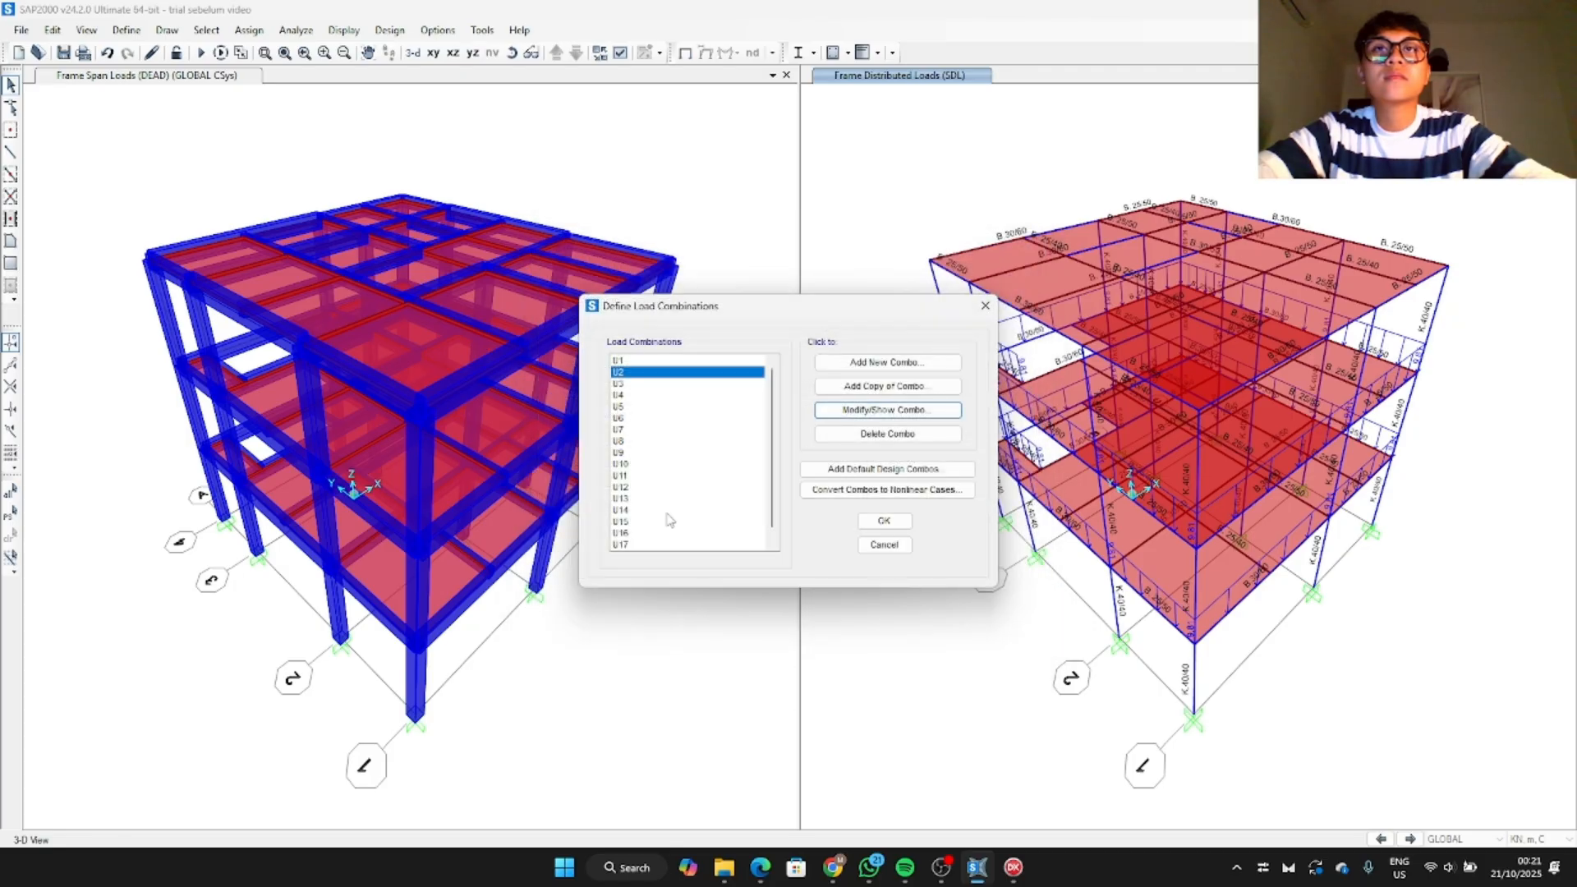
pyautogui.click(655, 552)
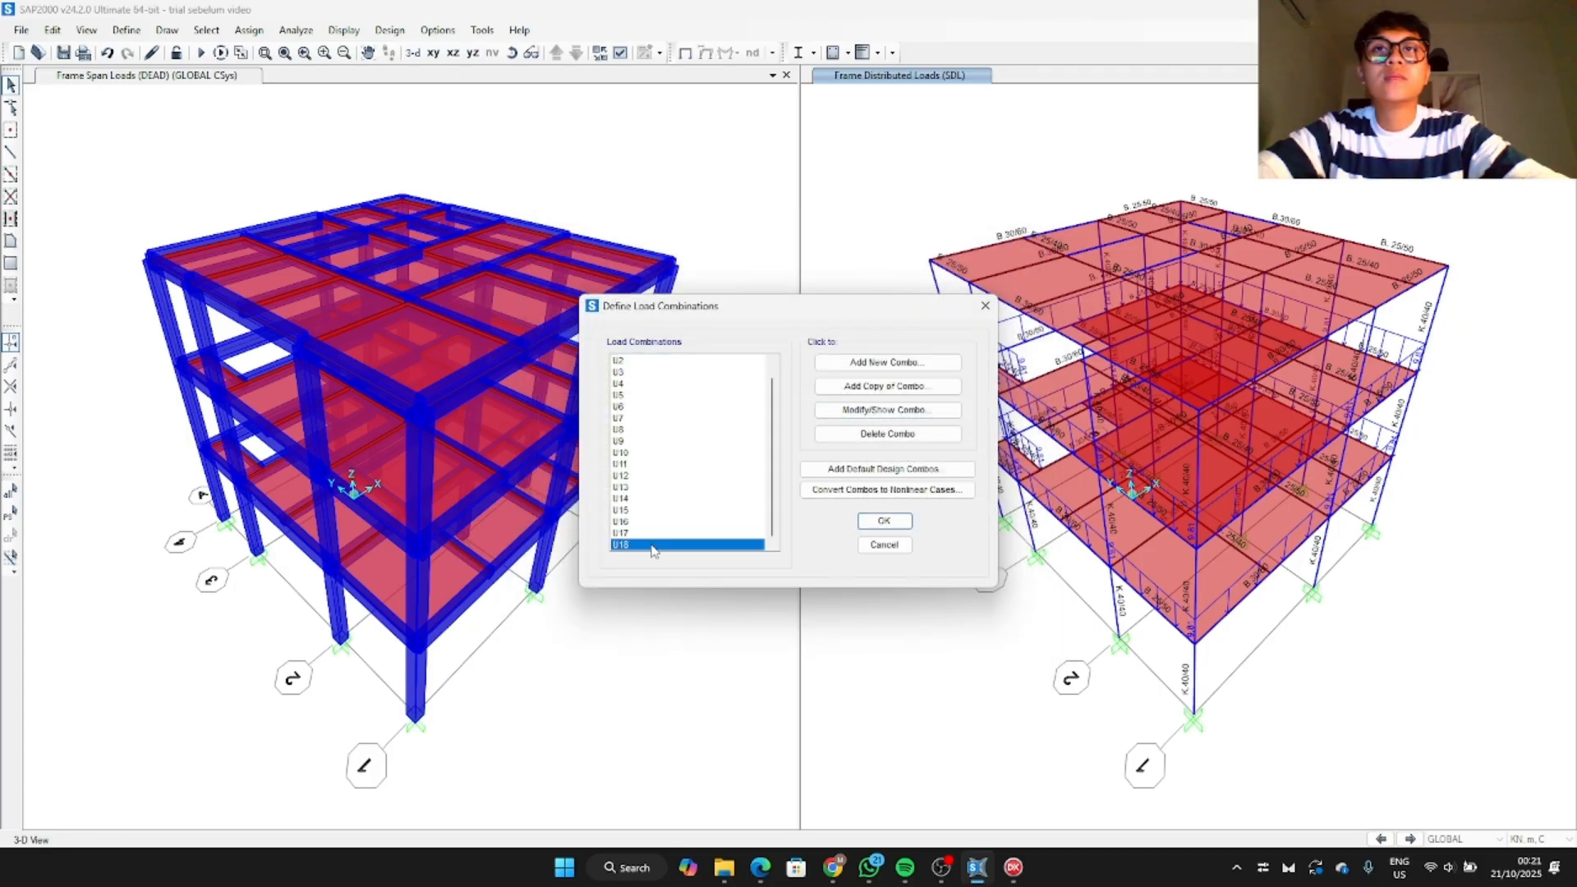
pyautogui.click(885, 411)
pyautogui.click(1031, 240)
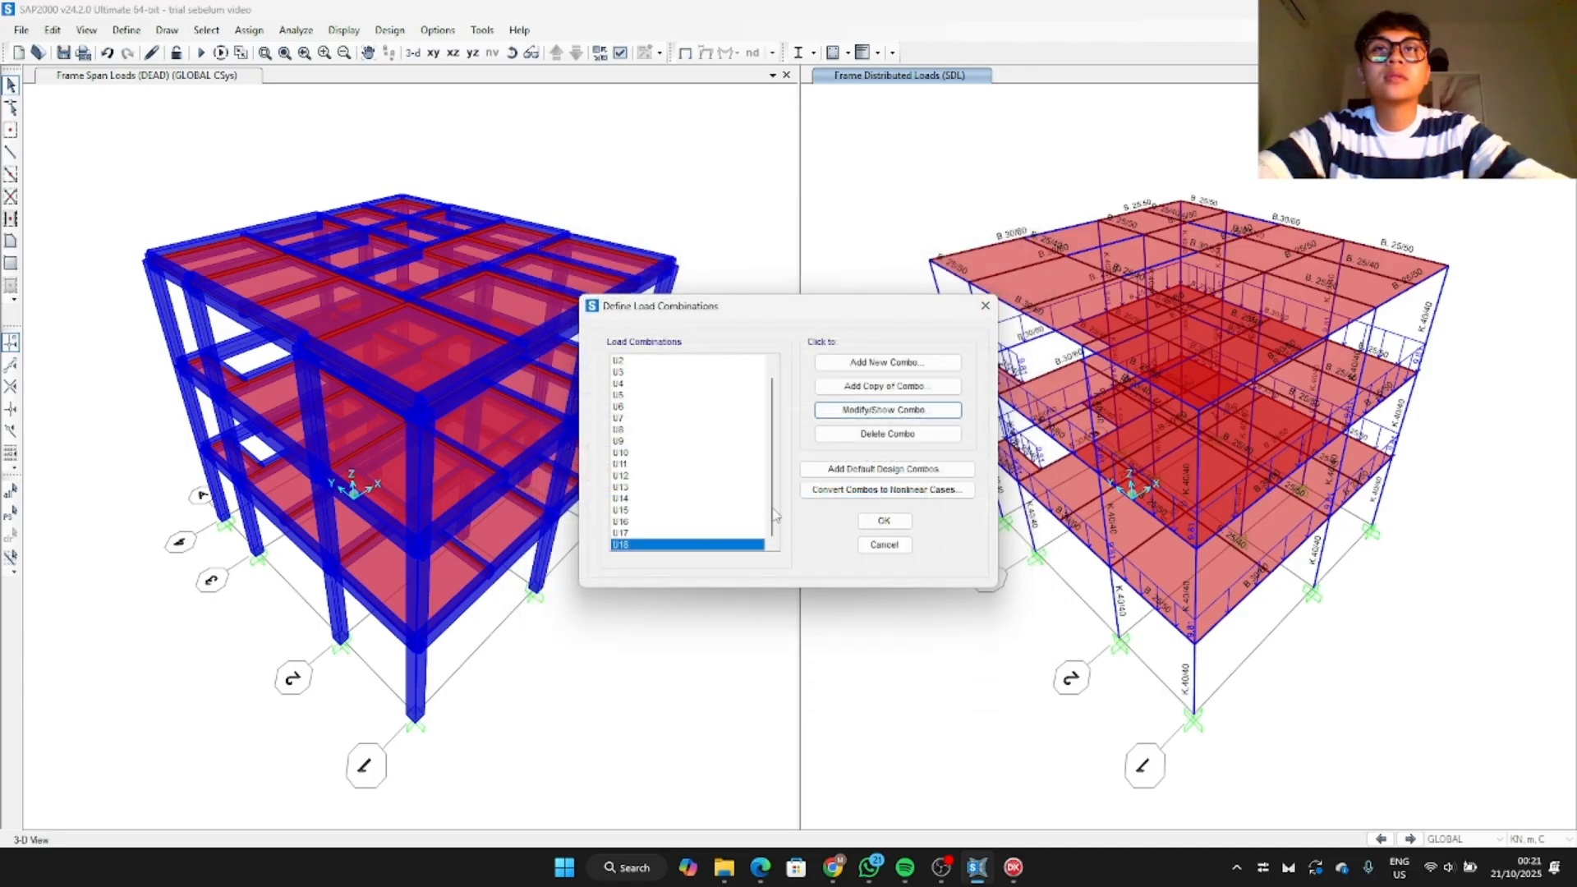
# Step: Delete load combinations U1 through U17, keeping only U18
pyautogui.click(620, 542)
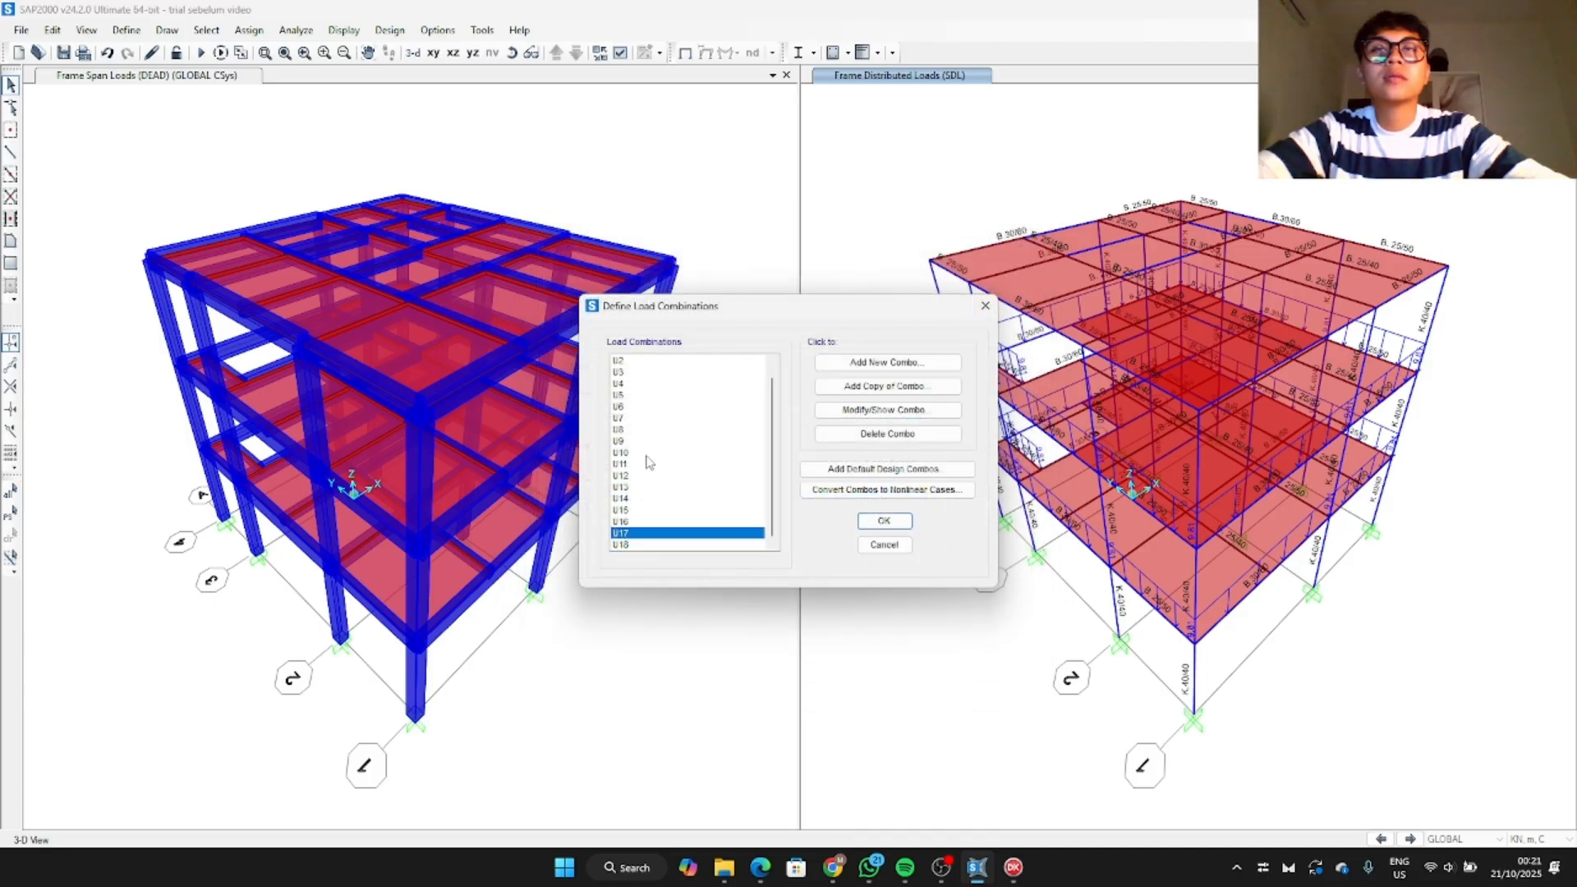
pyautogui.press('Delete')
pyautogui.keyDown('shift'); pyautogui.click(624, 361); pyautogui.keyUp('shift')
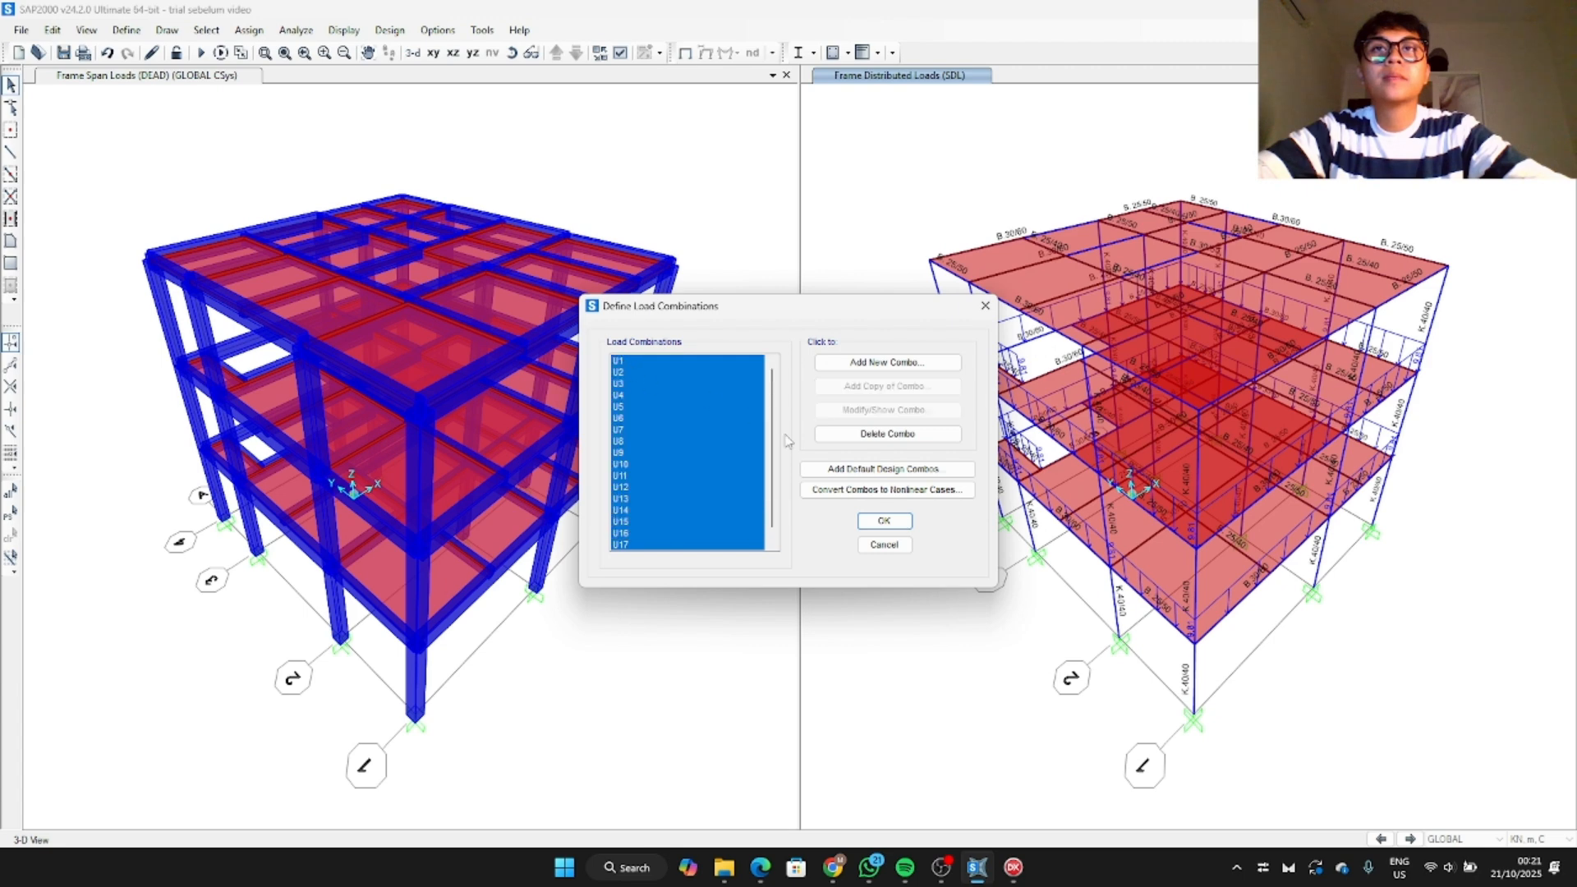
pyautogui.click(897, 438)
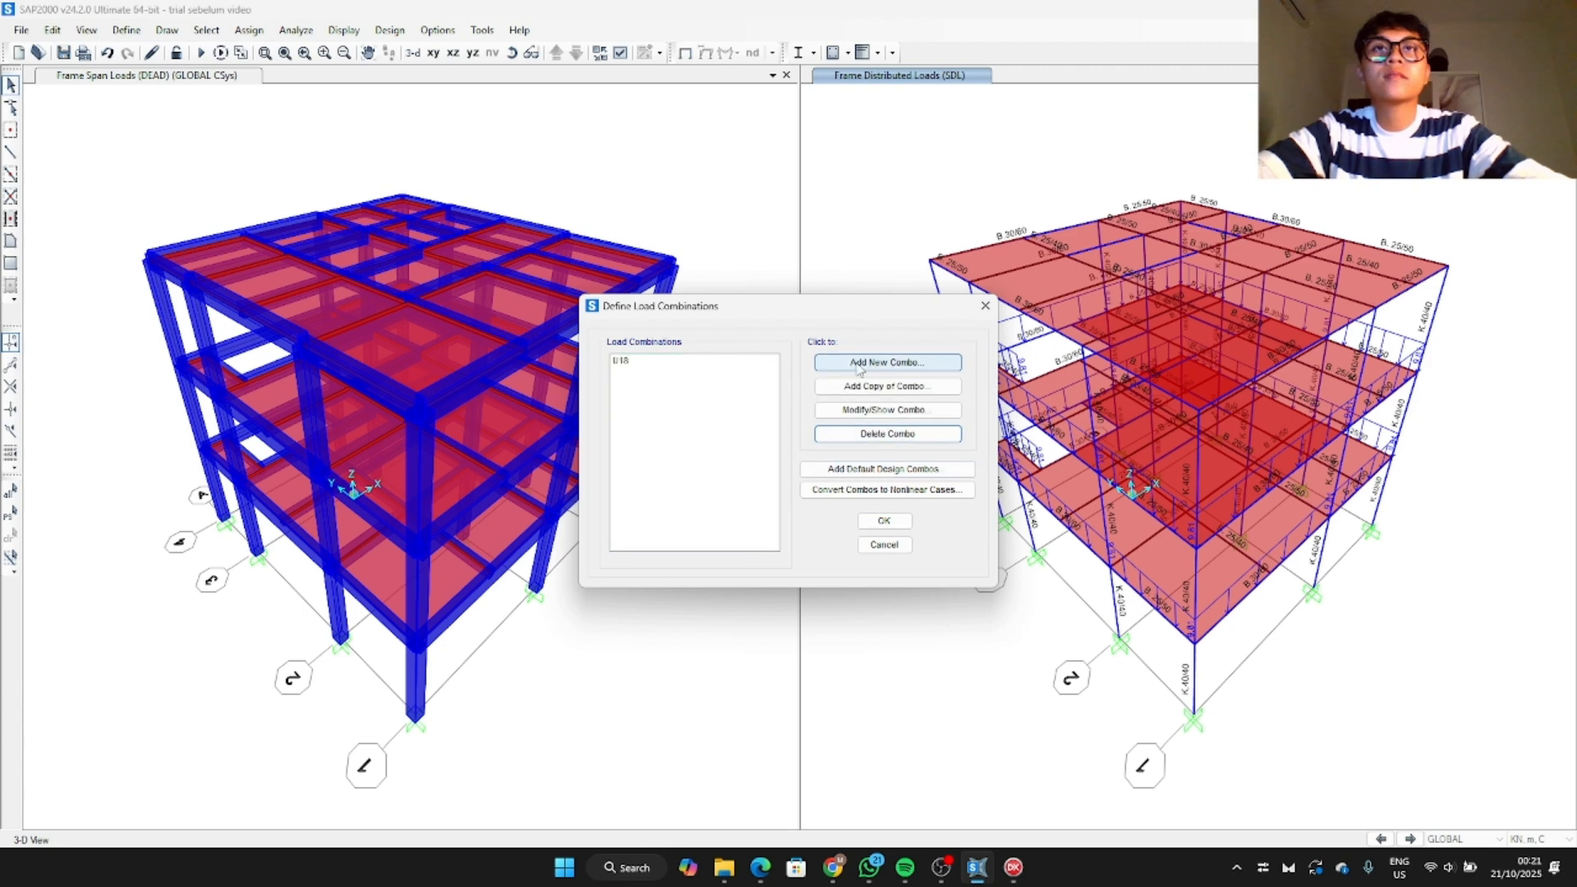
# Step: Create a new Linear Add load combination named U1
pyautogui.click(886, 365)
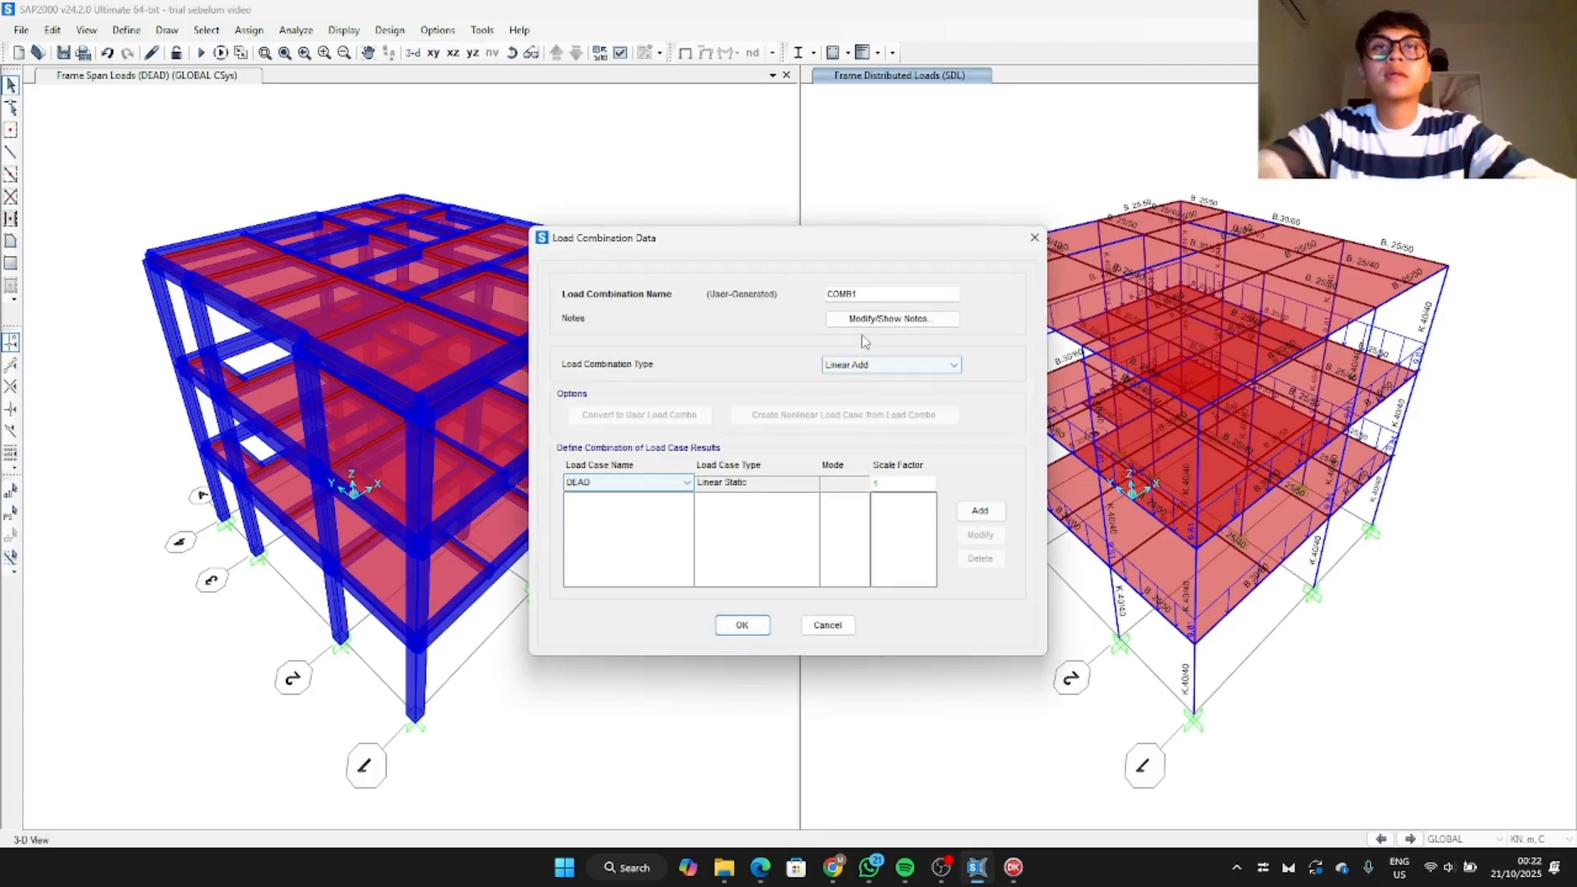
pyautogui.doubleClick(824, 295)
pyautogui.press('BackSpace')
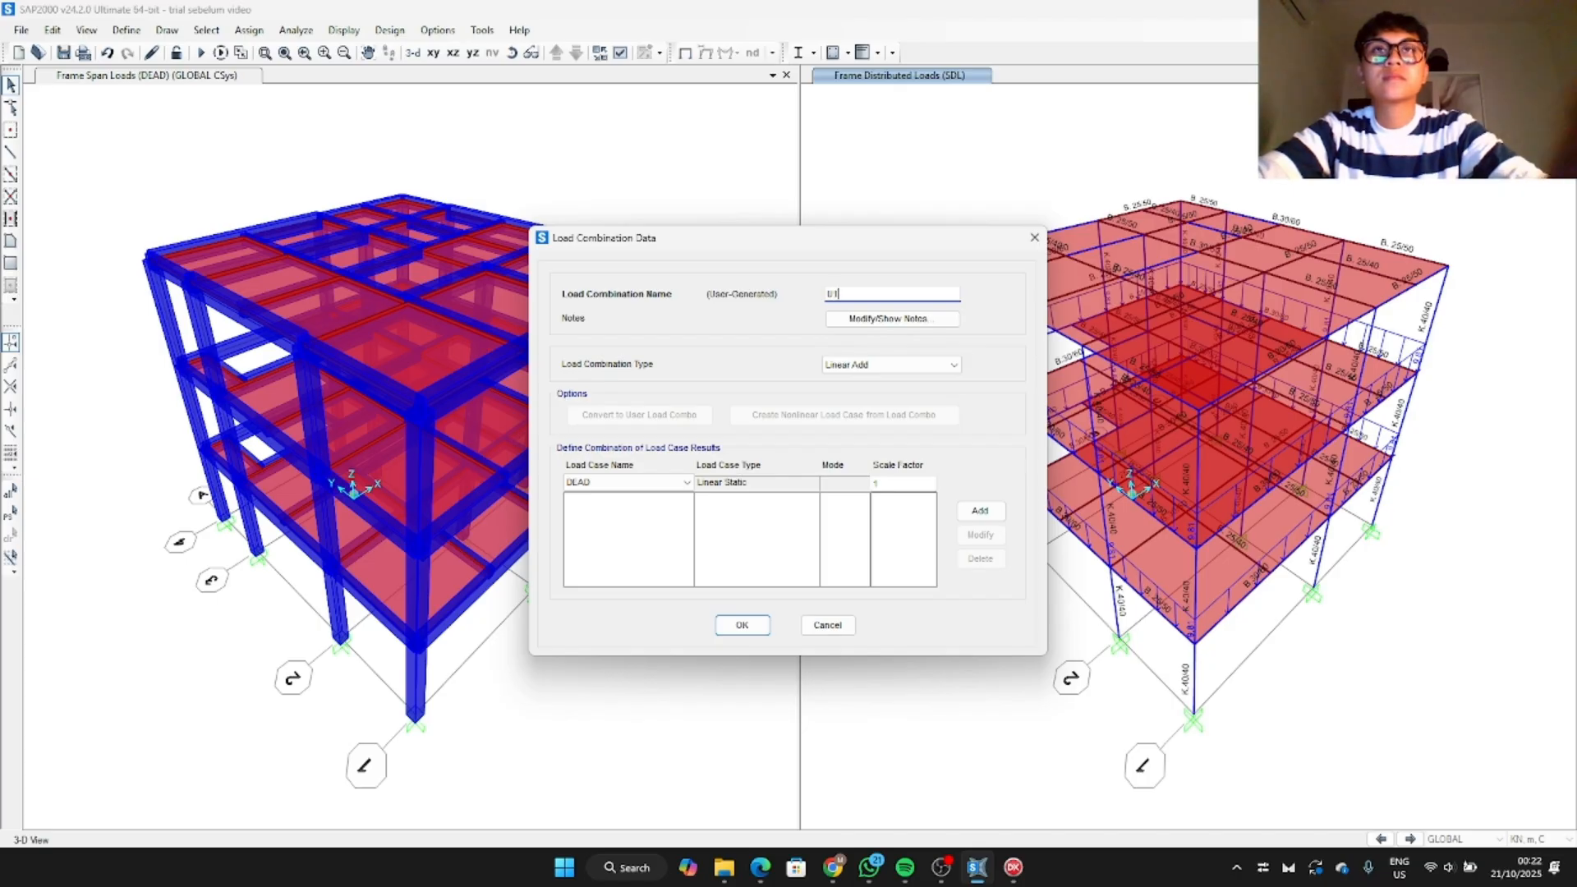
# Step: Add the DEAD load case to combination U1 with a scale factor of 1,4
pyautogui.click(670, 483)
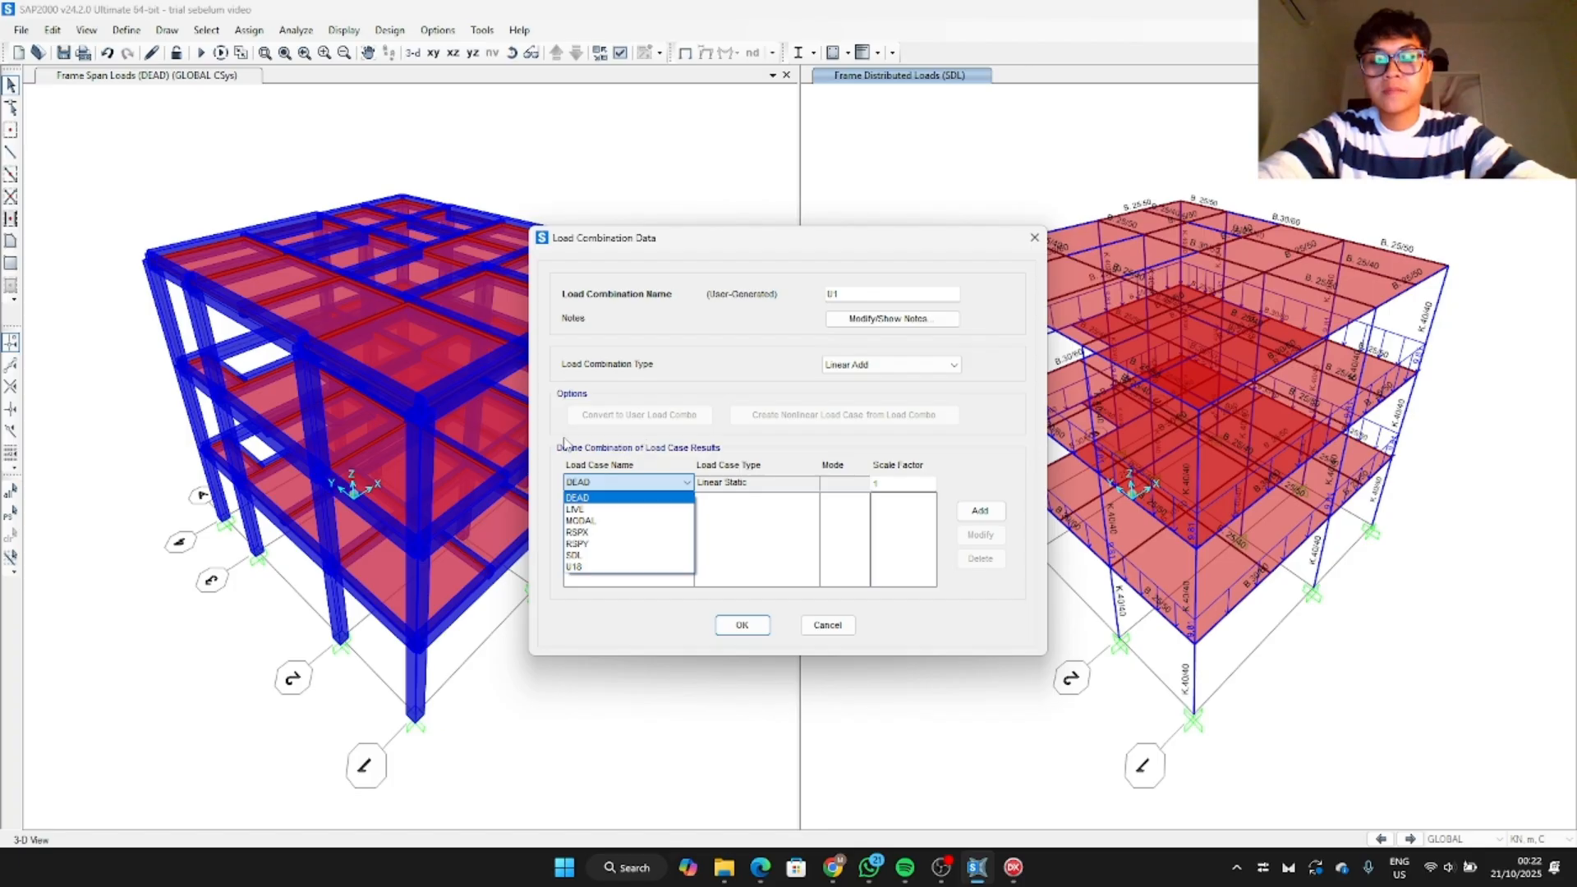
pyautogui.click(909, 483)
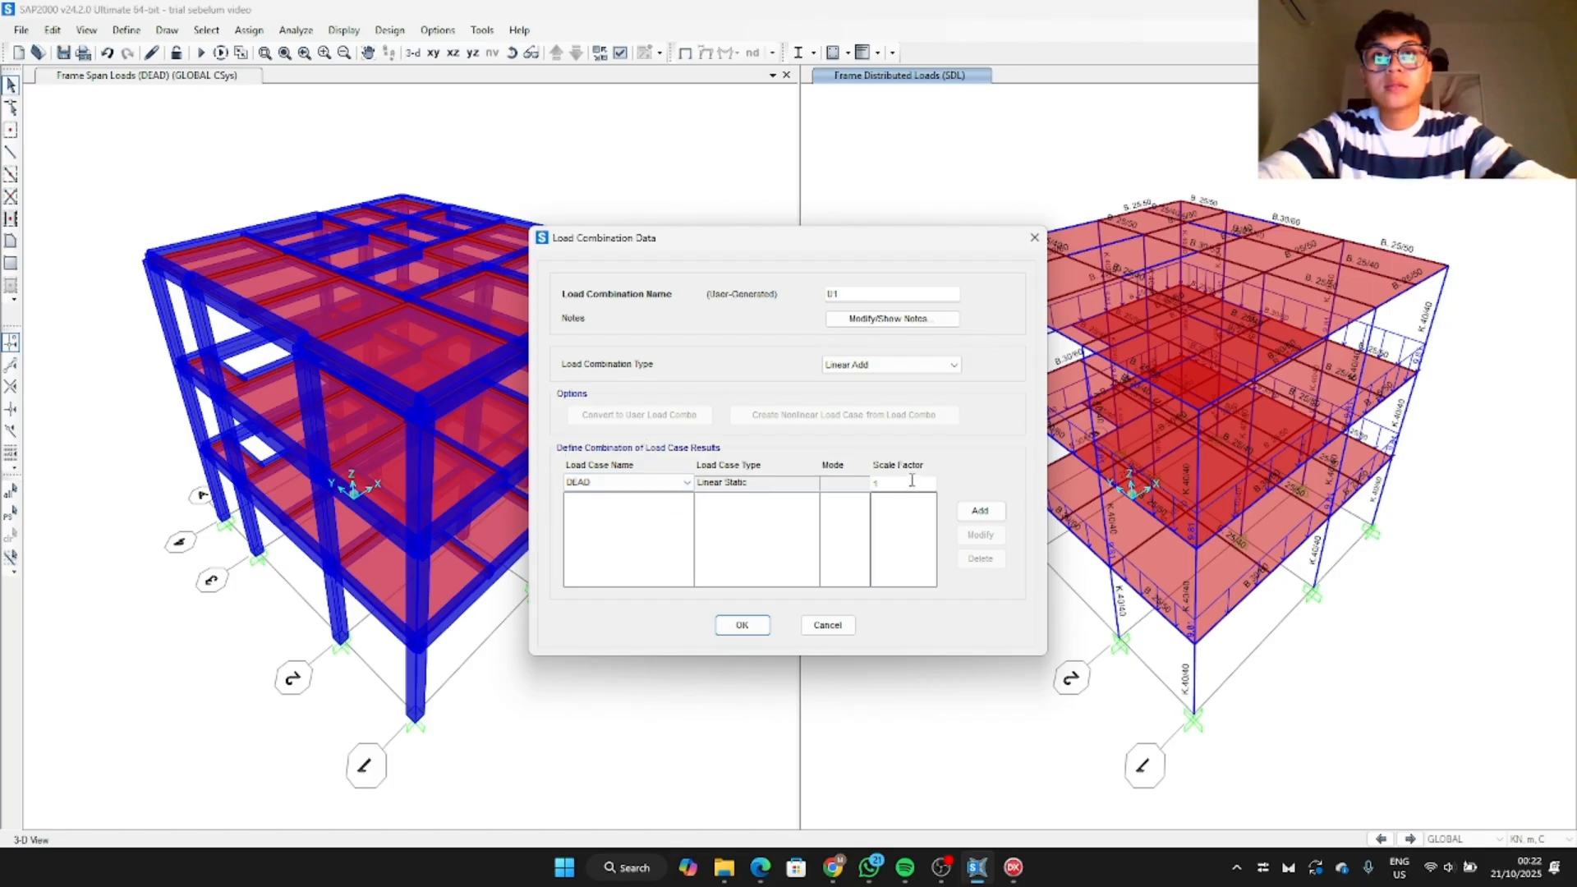
pyautogui.click(911, 483)
pyautogui.write('1,4')
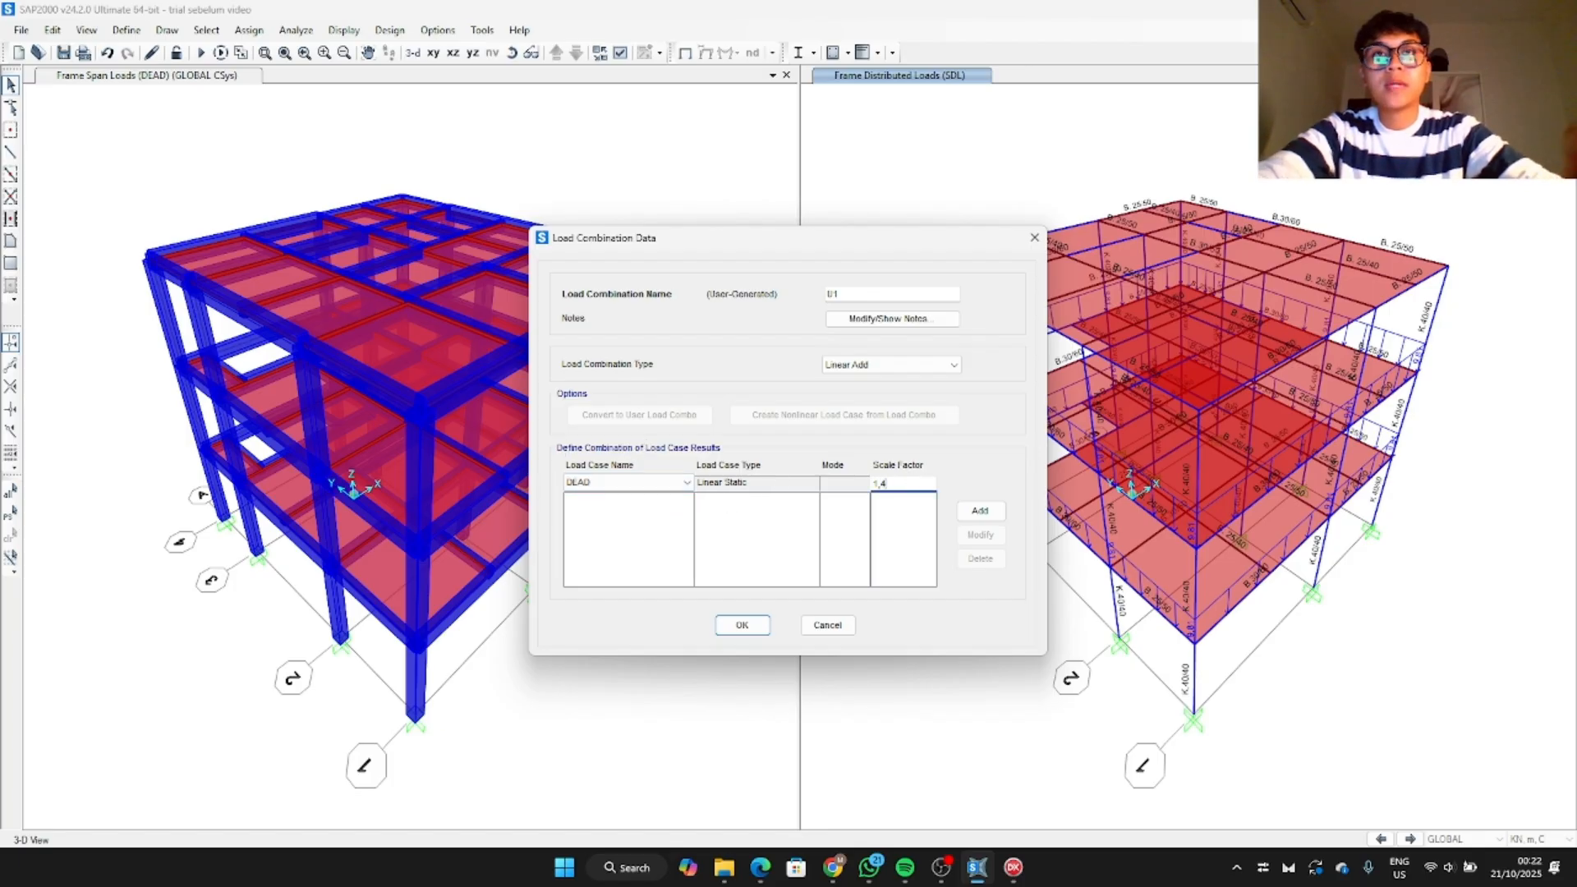
pyautogui.click(979, 511)
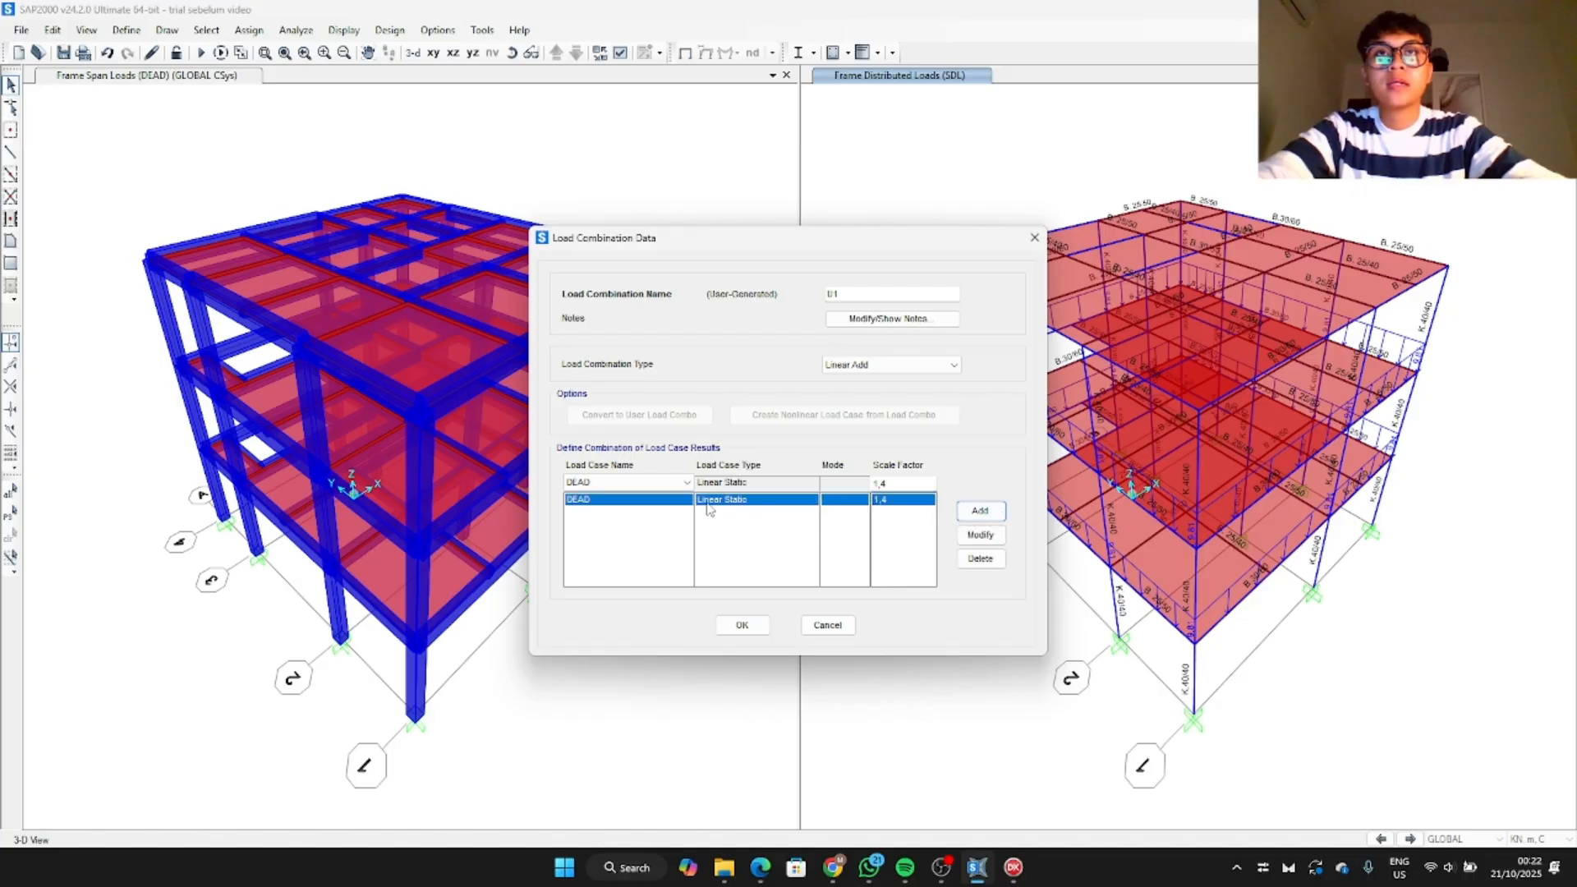
# Step: Add the LIVE load case to combination U1 with a scale factor of 1,4 and save the combination
pyautogui.click(687, 482)
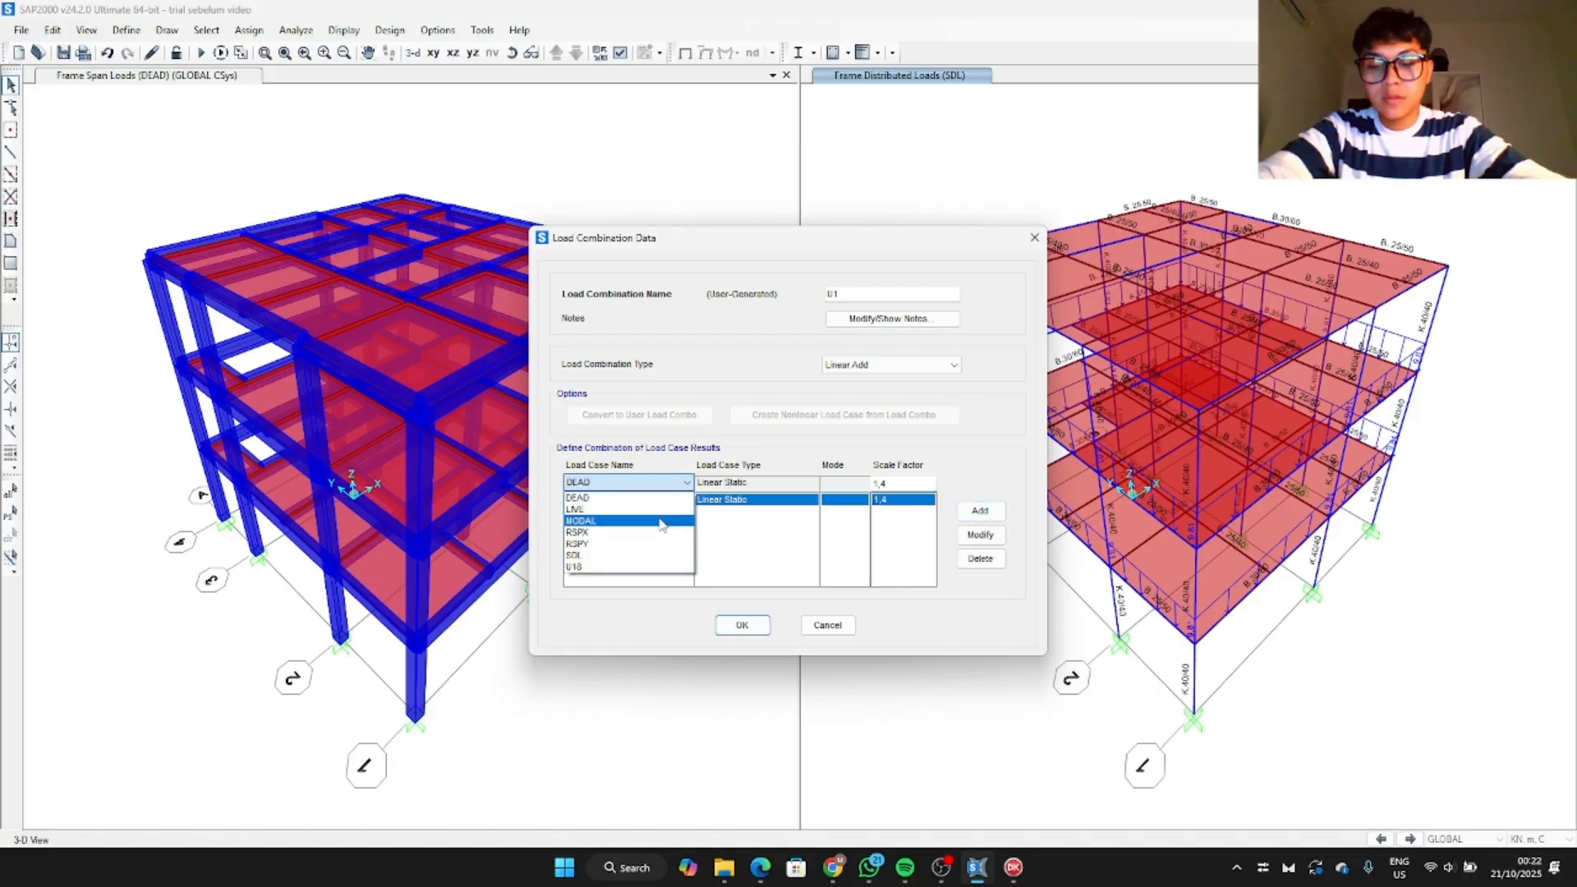
pyautogui.click(655, 501)
pyautogui.click(647, 485)
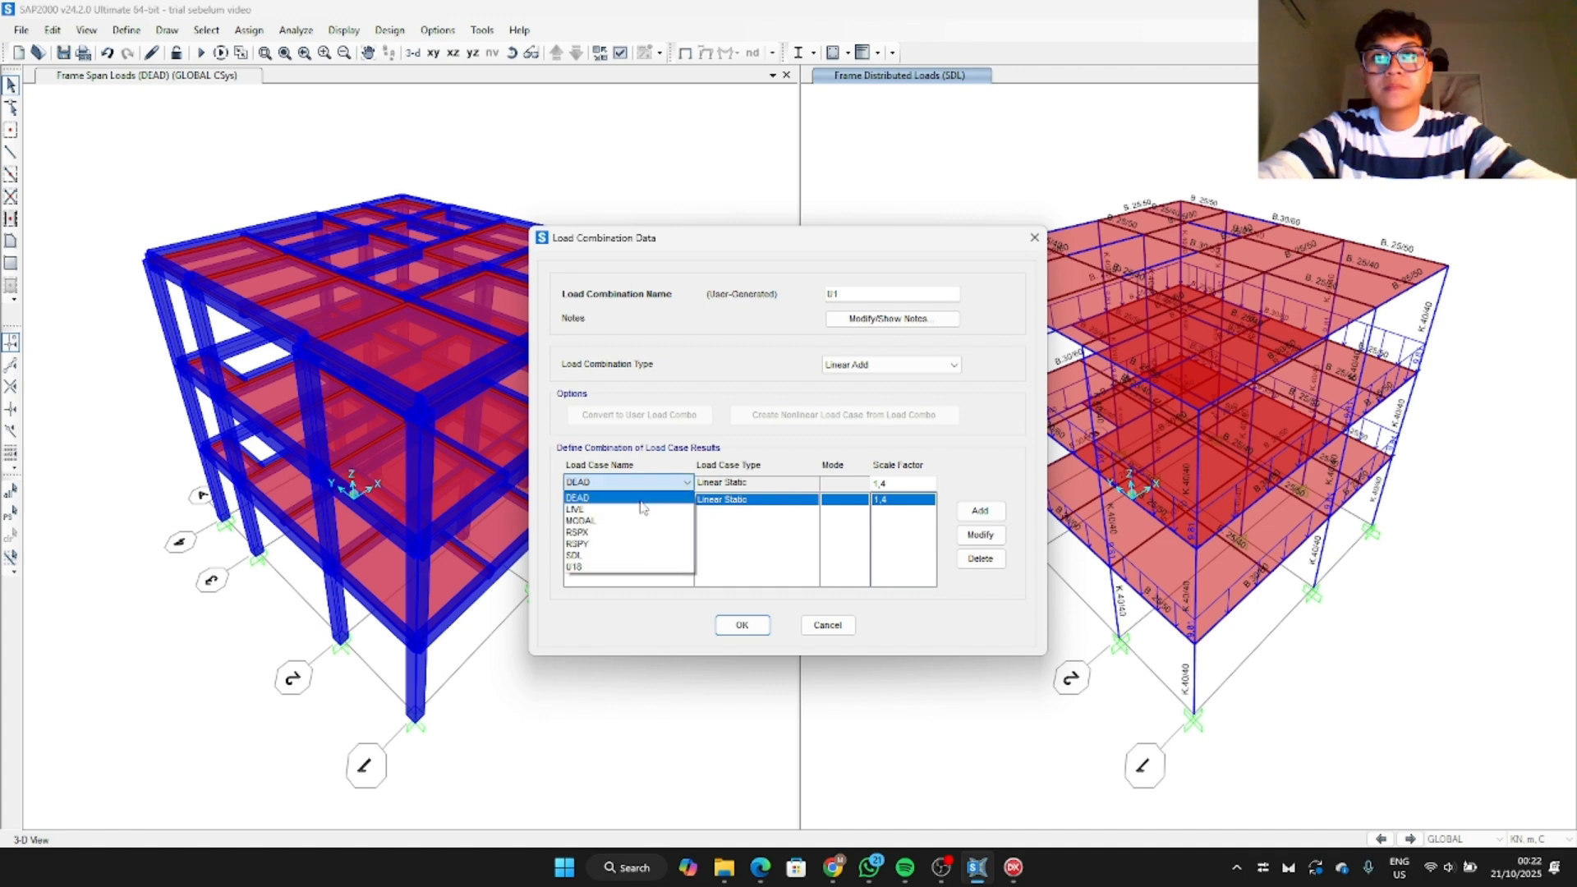
pyautogui.click(643, 510)
pyautogui.click(979, 511)
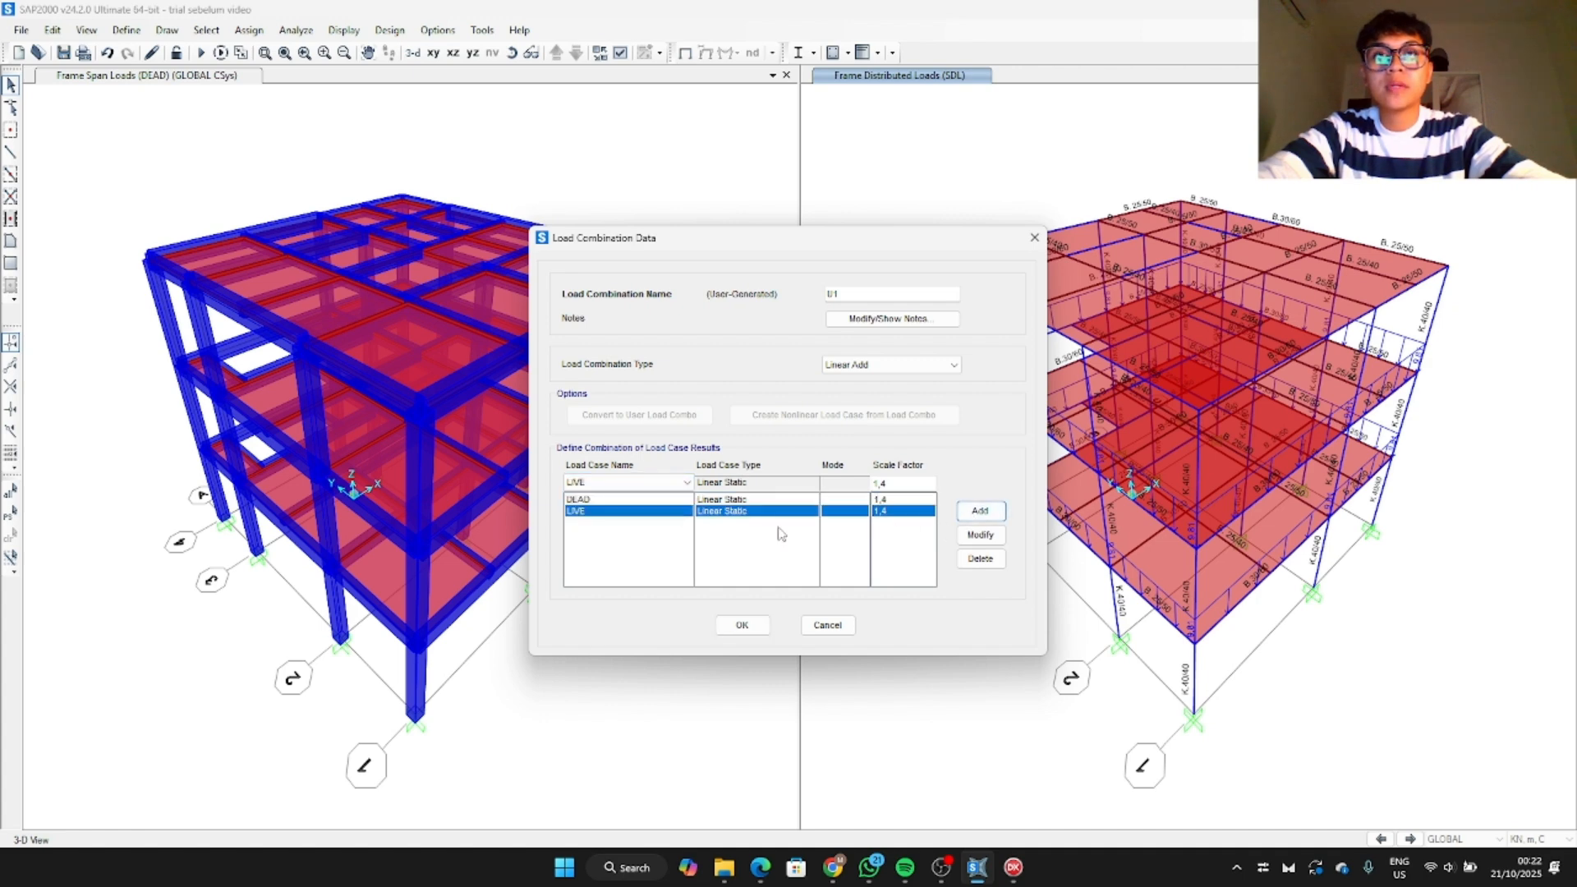
pyautogui.click(635, 485)
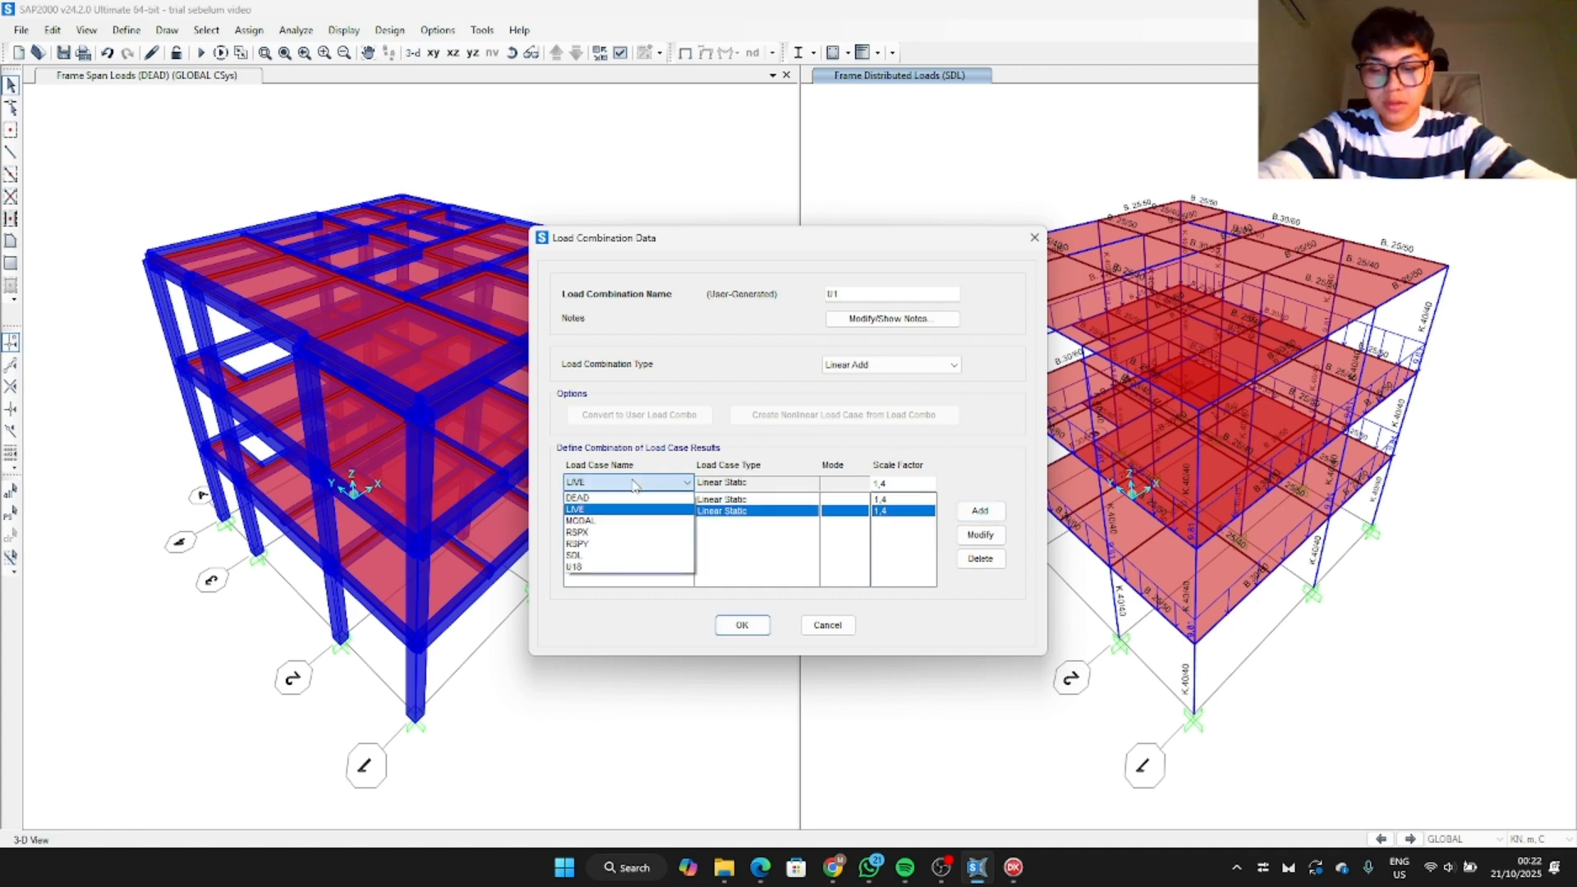
pyautogui.click(649, 509)
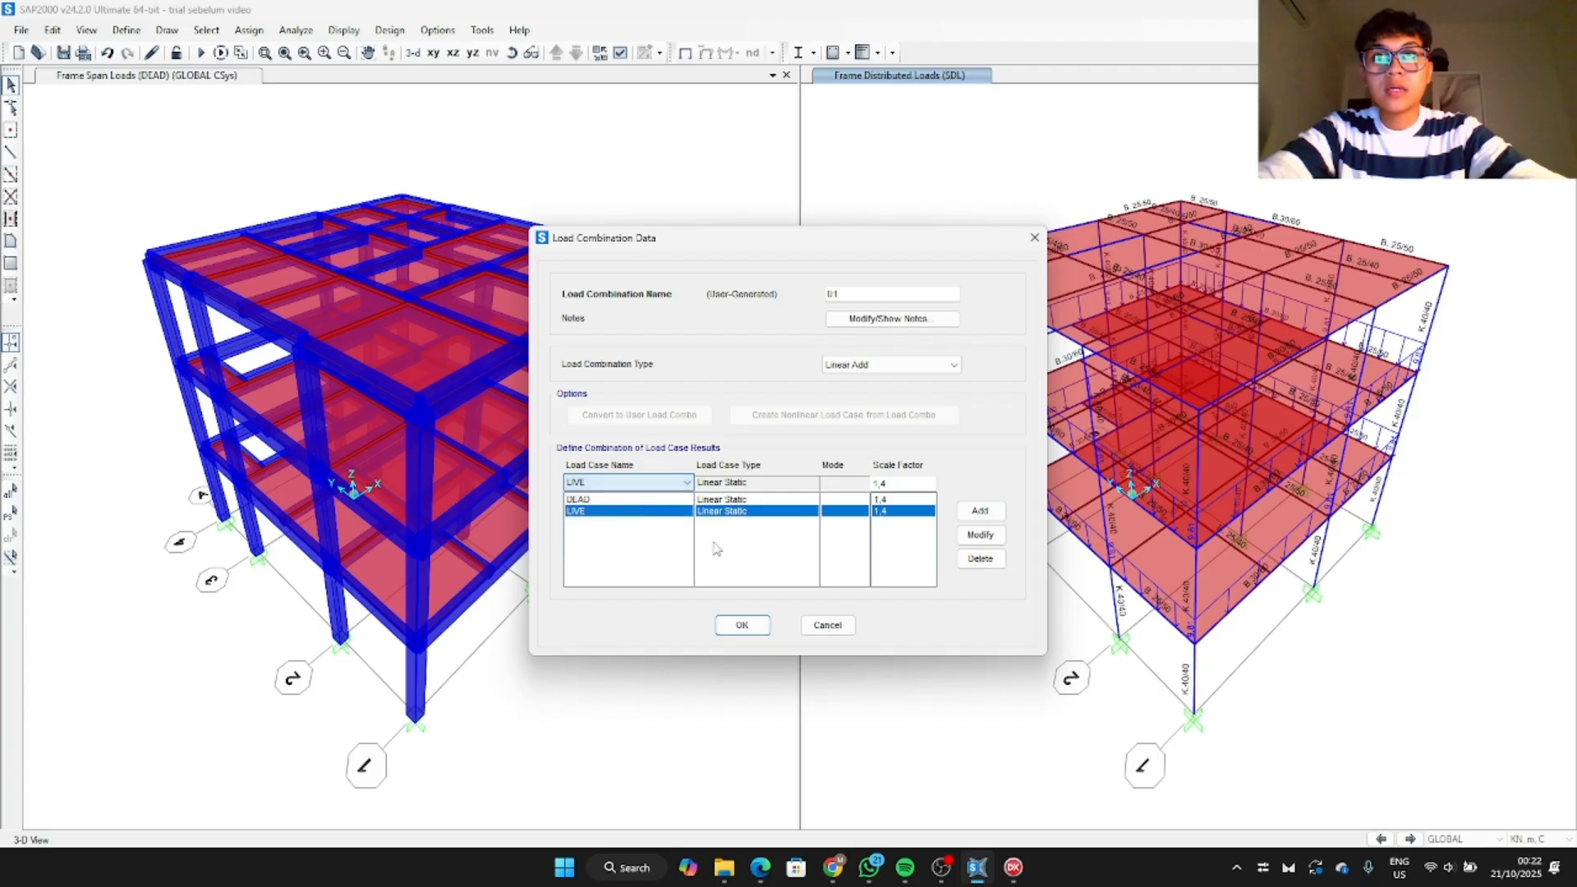
pyautogui.click(743, 624)
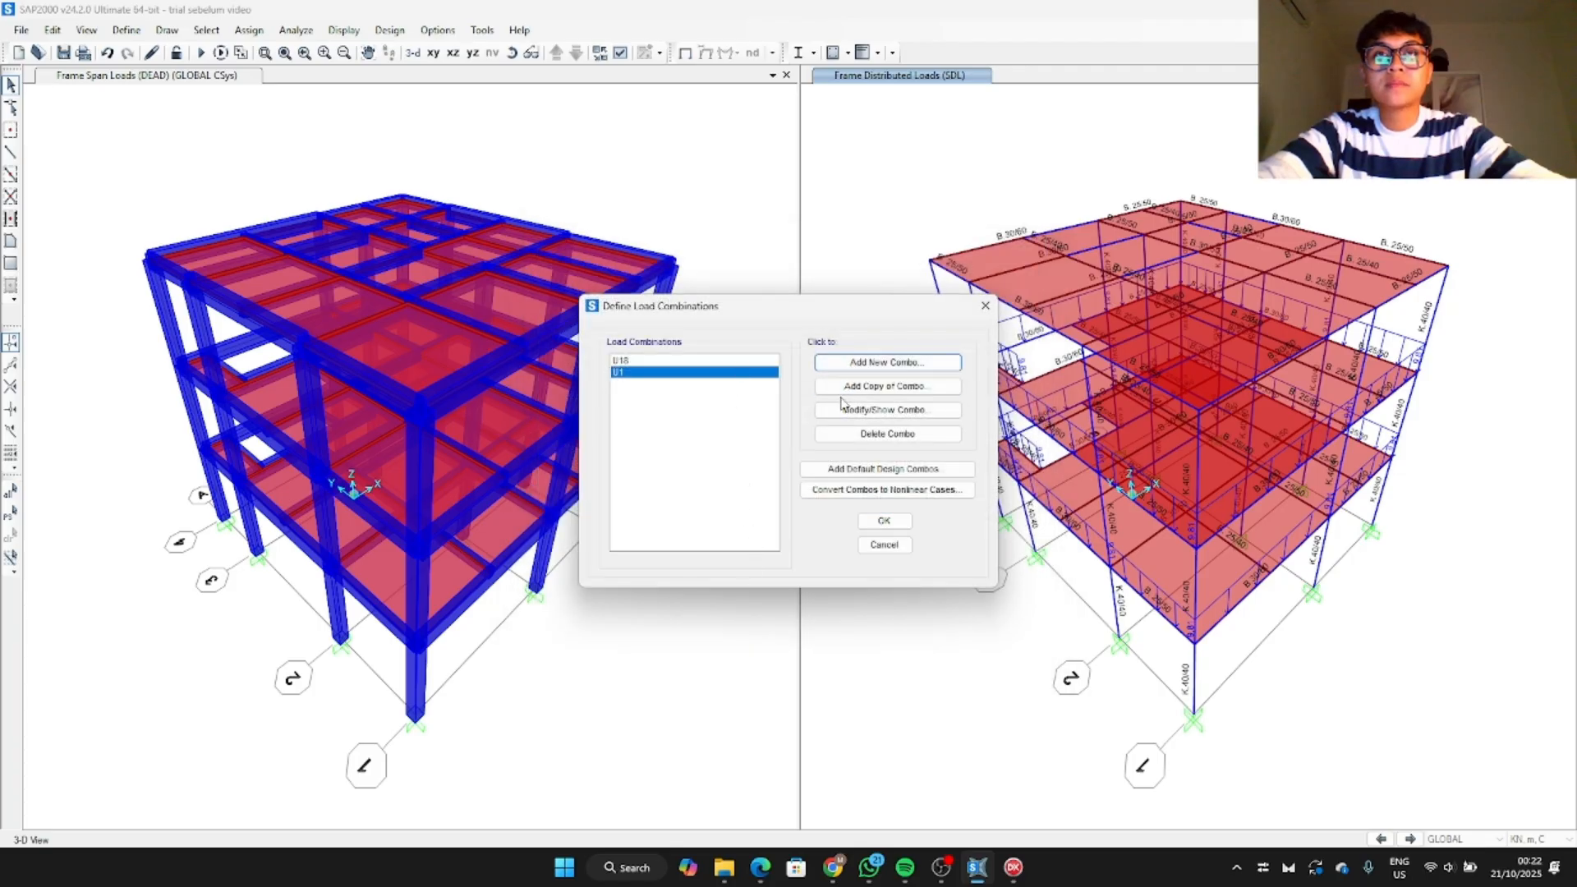
# Step: Create a new Linear Add load combination named U2 and add the DEAD load case with a scale factor of 1,2
pyautogui.click(914, 365)
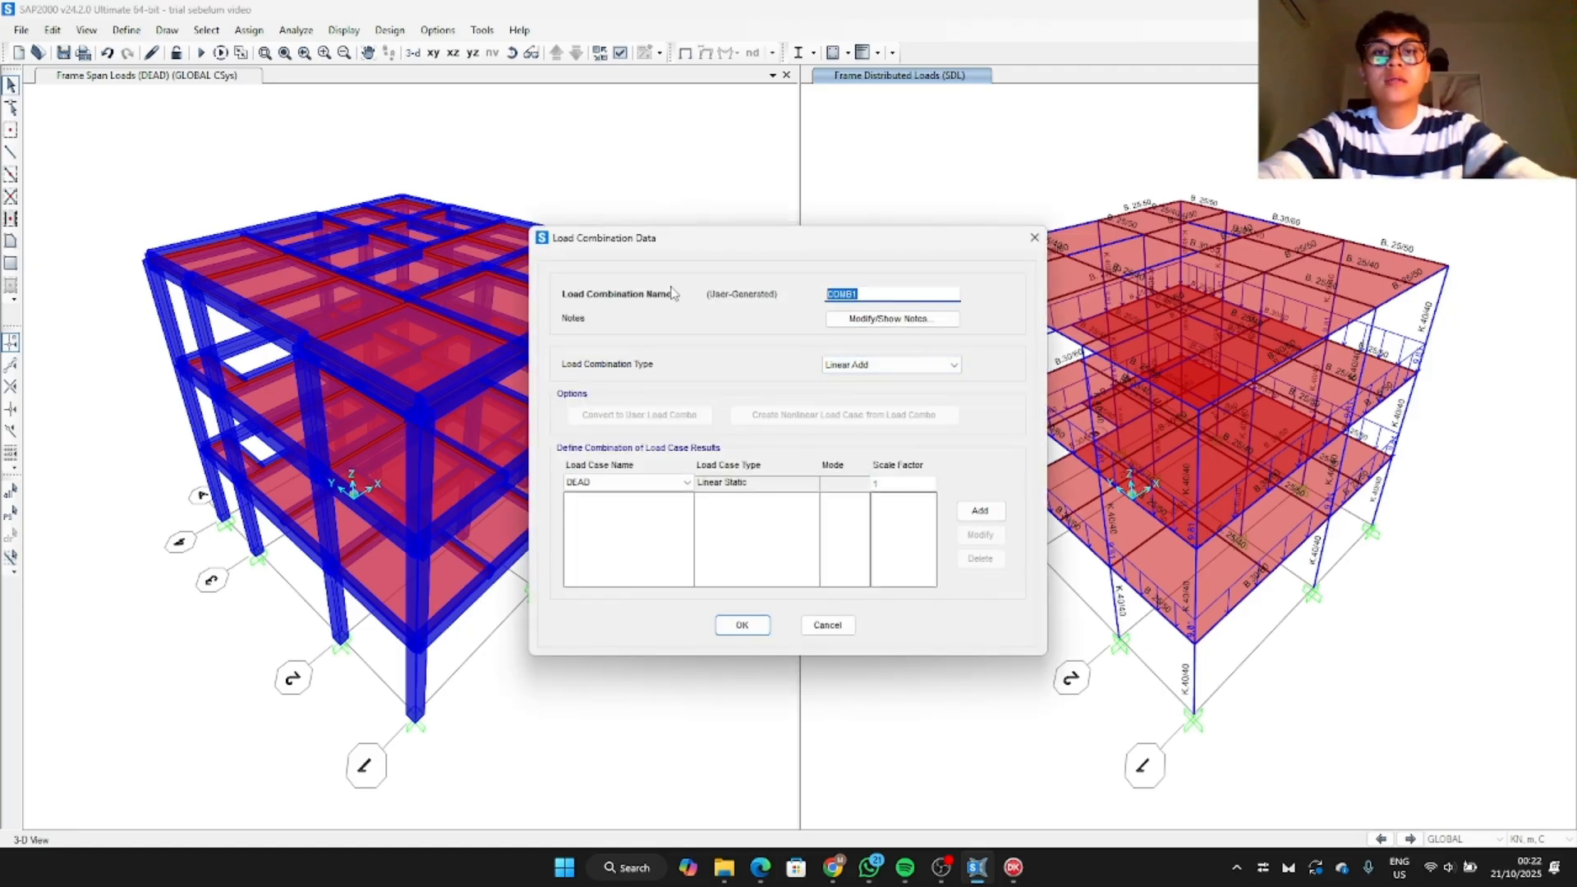
pyautogui.write('U2U2')
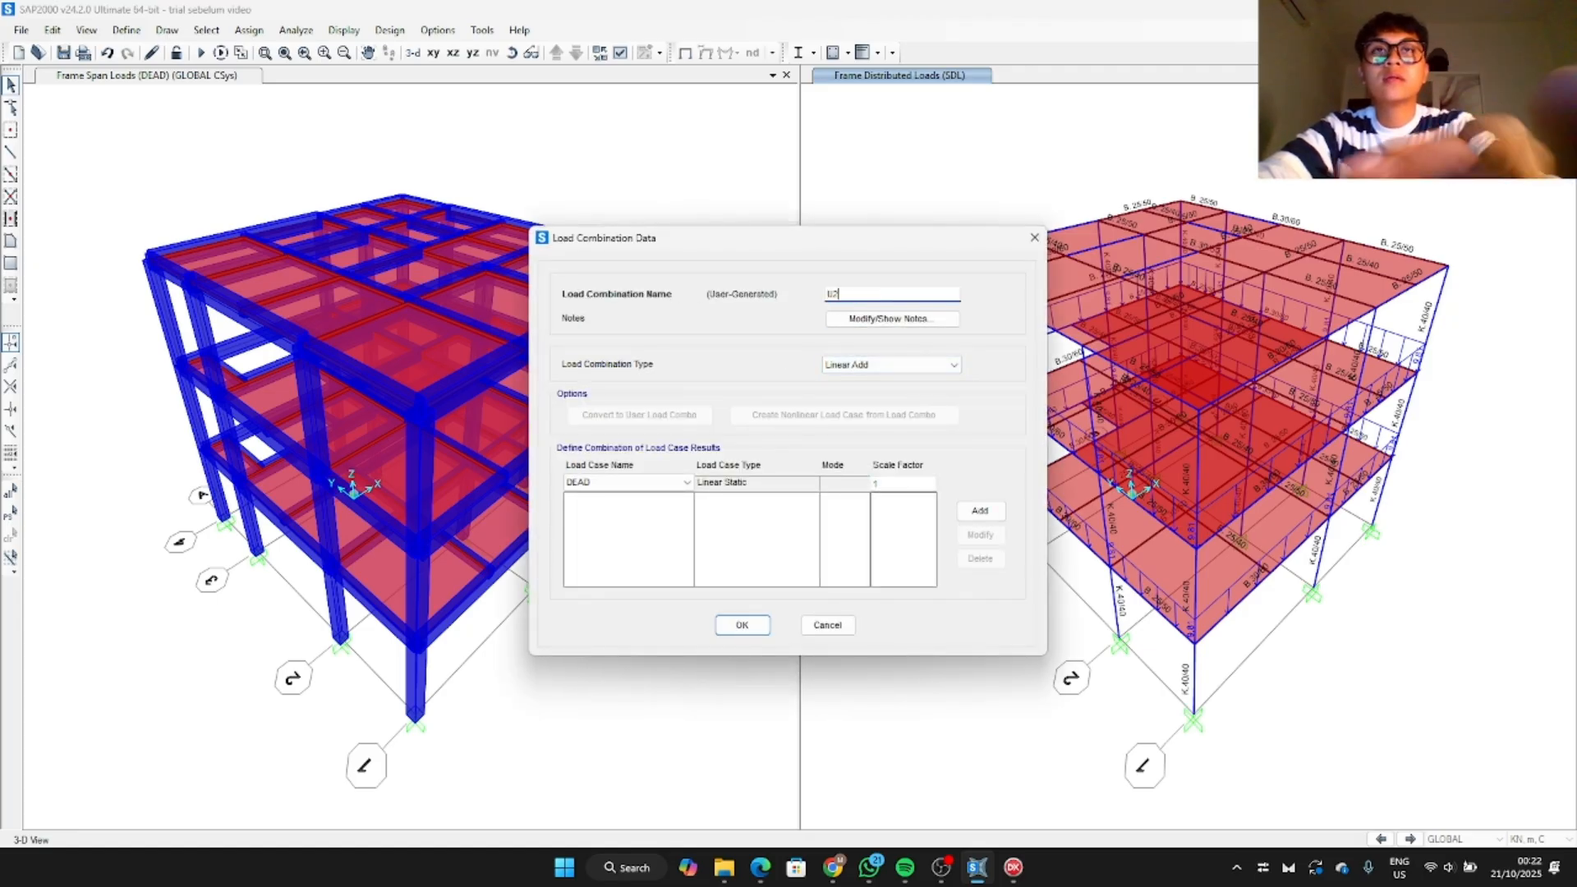
pyautogui.click(627, 482)
pyautogui.click(591, 493)
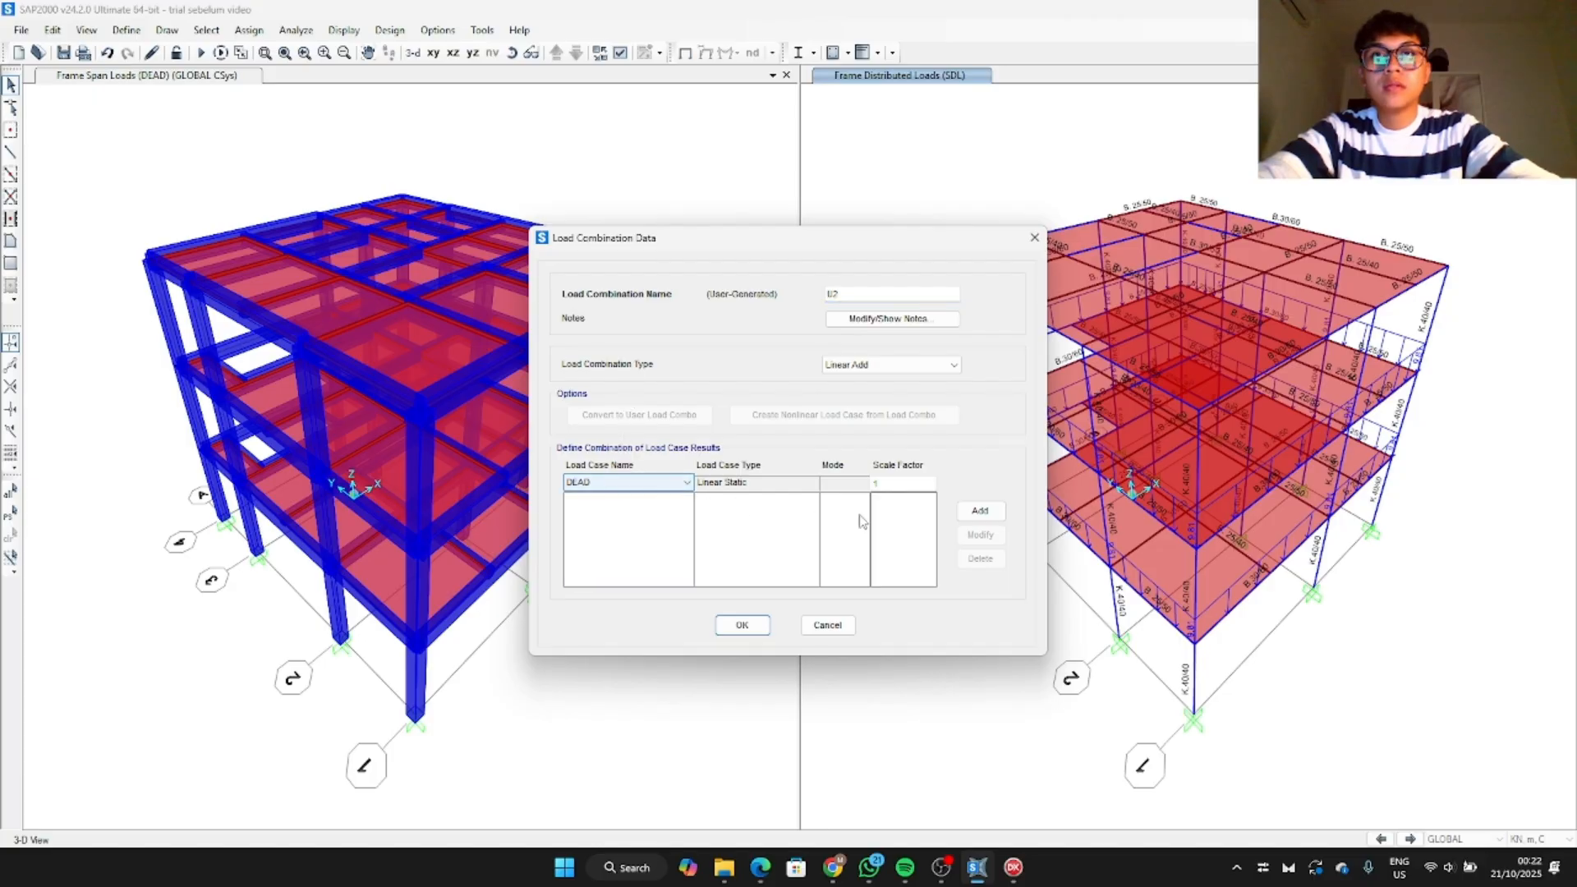
pyautogui.click(895, 483)
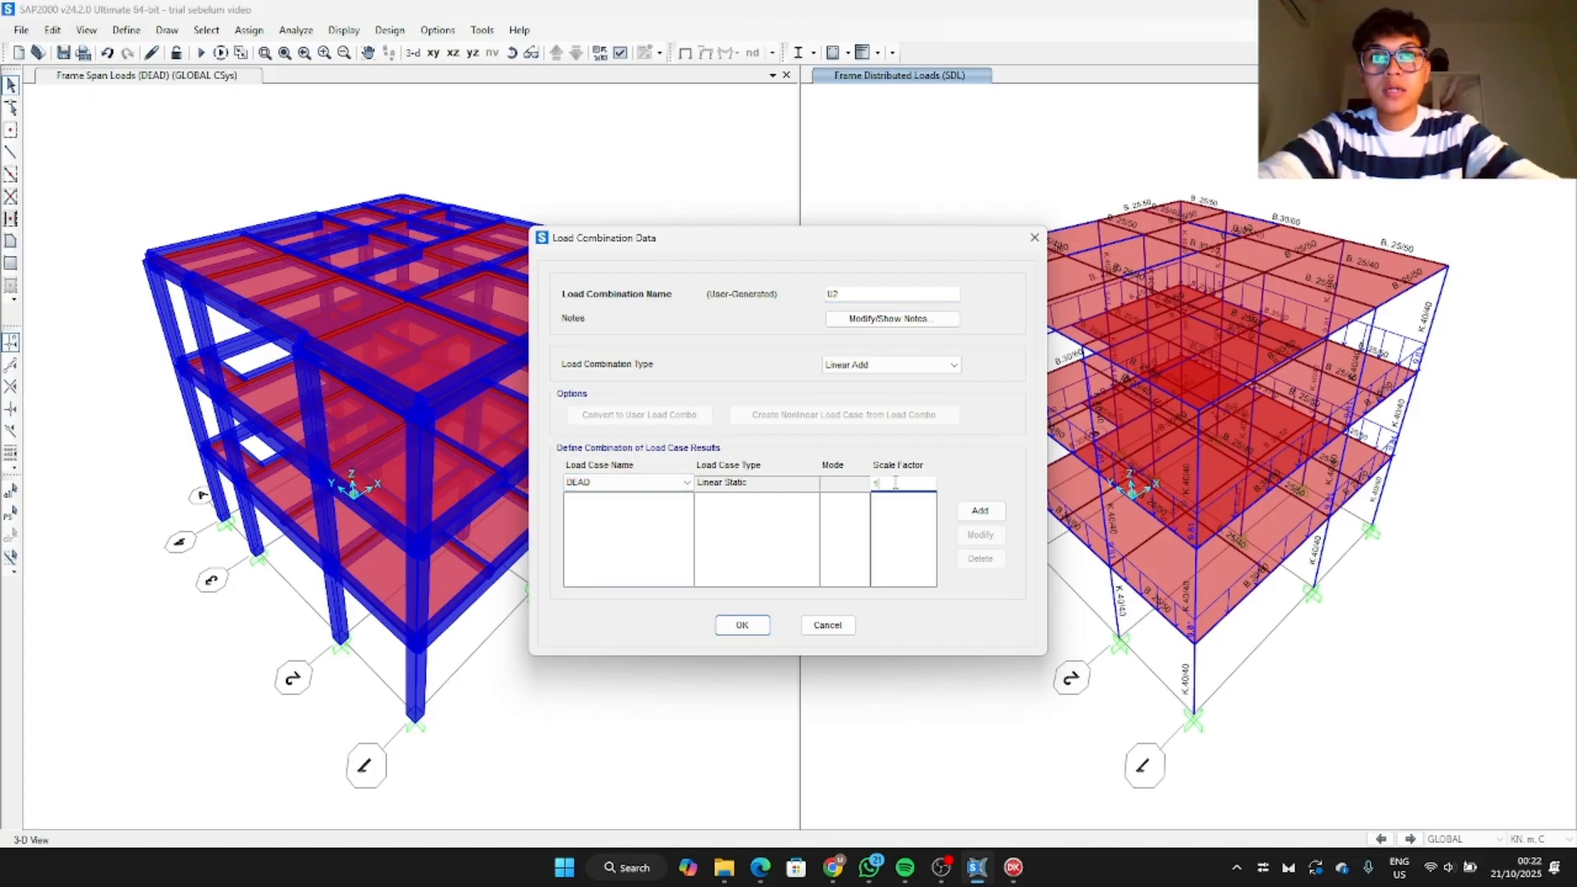
pyautogui.write('1,2')
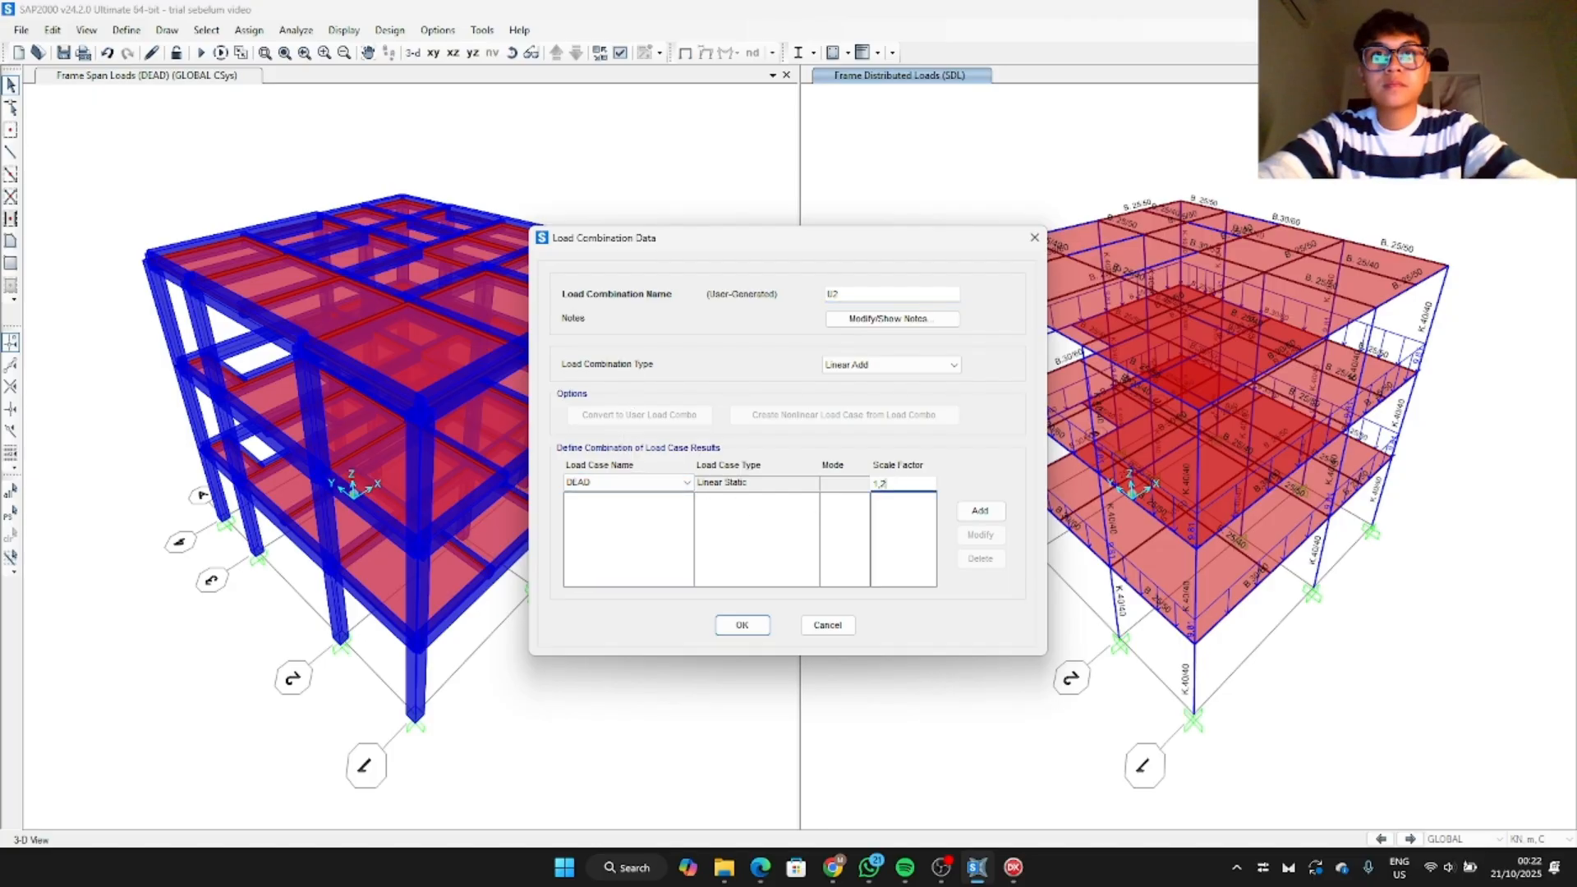
pyautogui.click(980, 510)
# Step: Add the SDL load case to combination U2 with a scale factor of 1,2
pyautogui.click(666, 483)
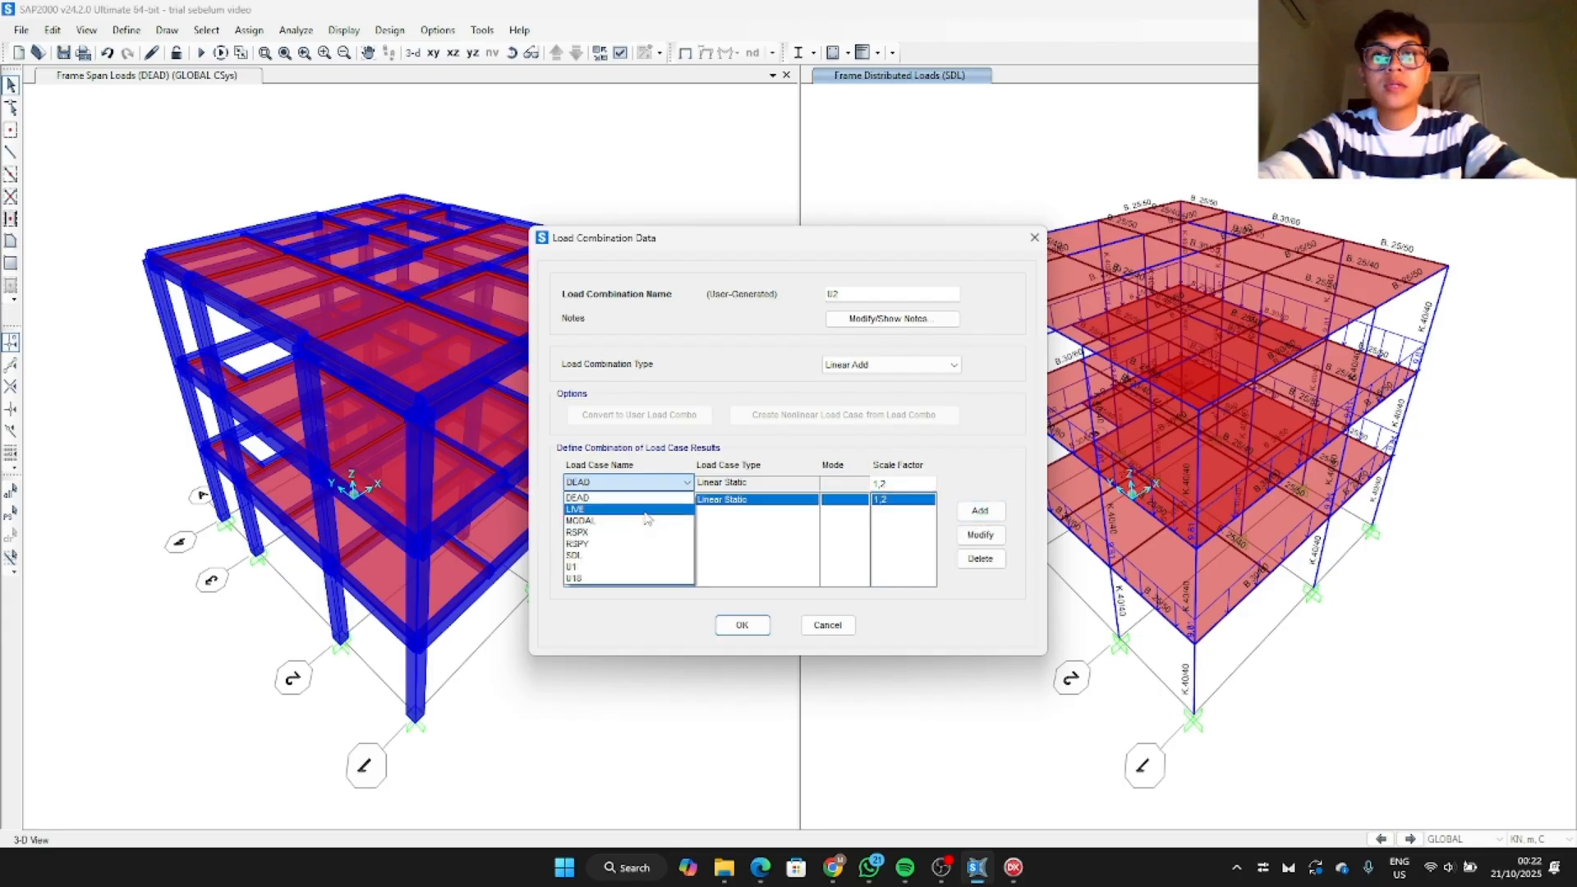
pyautogui.click(629, 555)
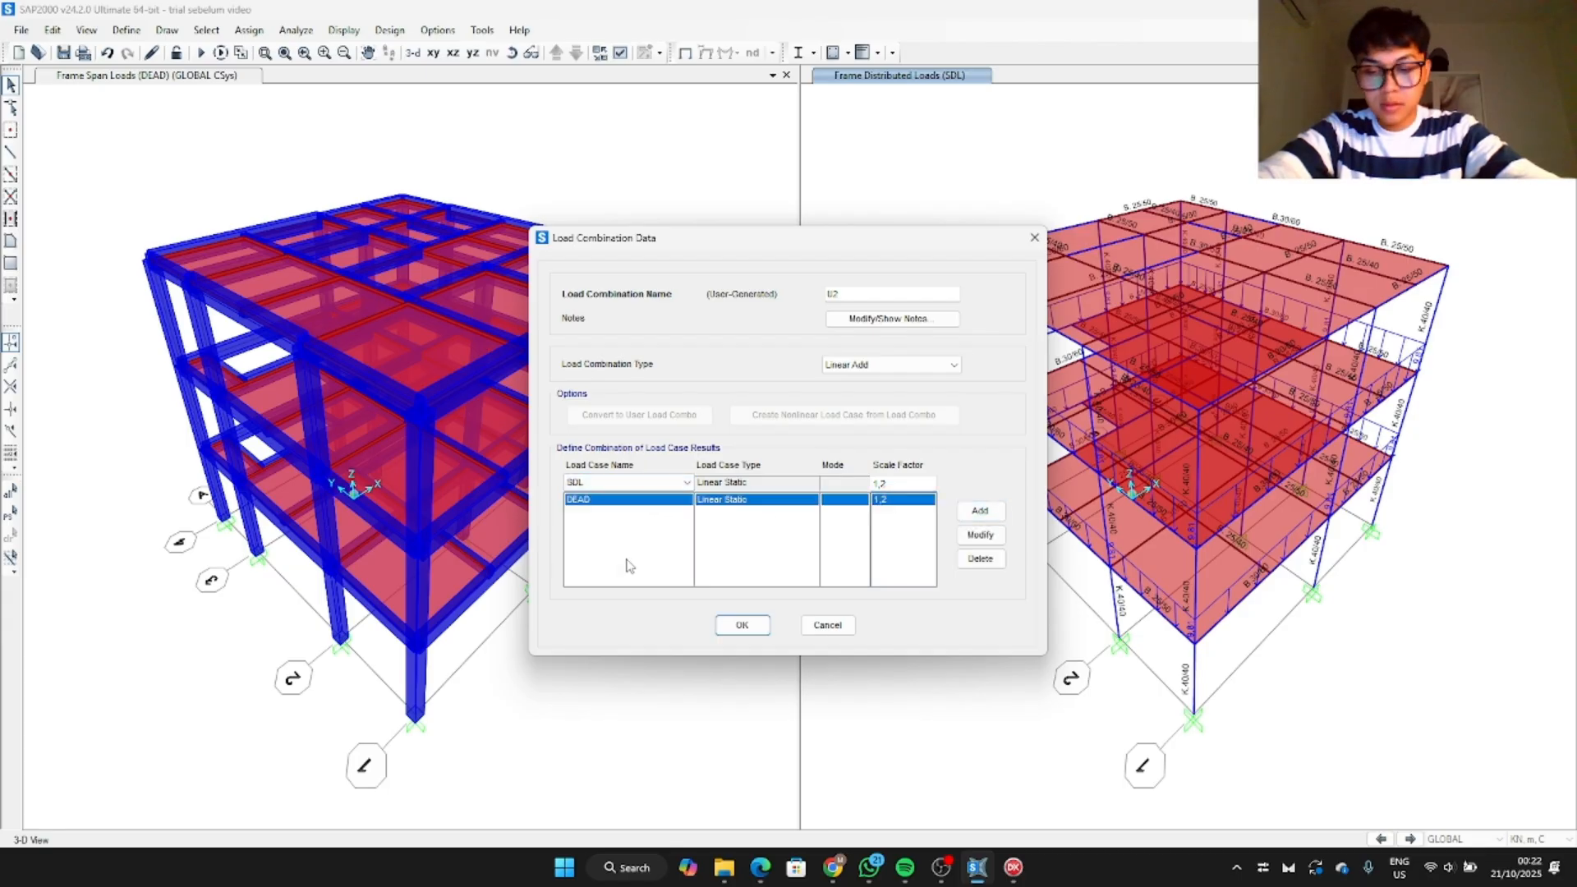
pyautogui.click(978, 511)
# Step: Add the LIVE load case to combination U2 with a scale factor of 1,6 and save the combination
pyautogui.click(666, 485)
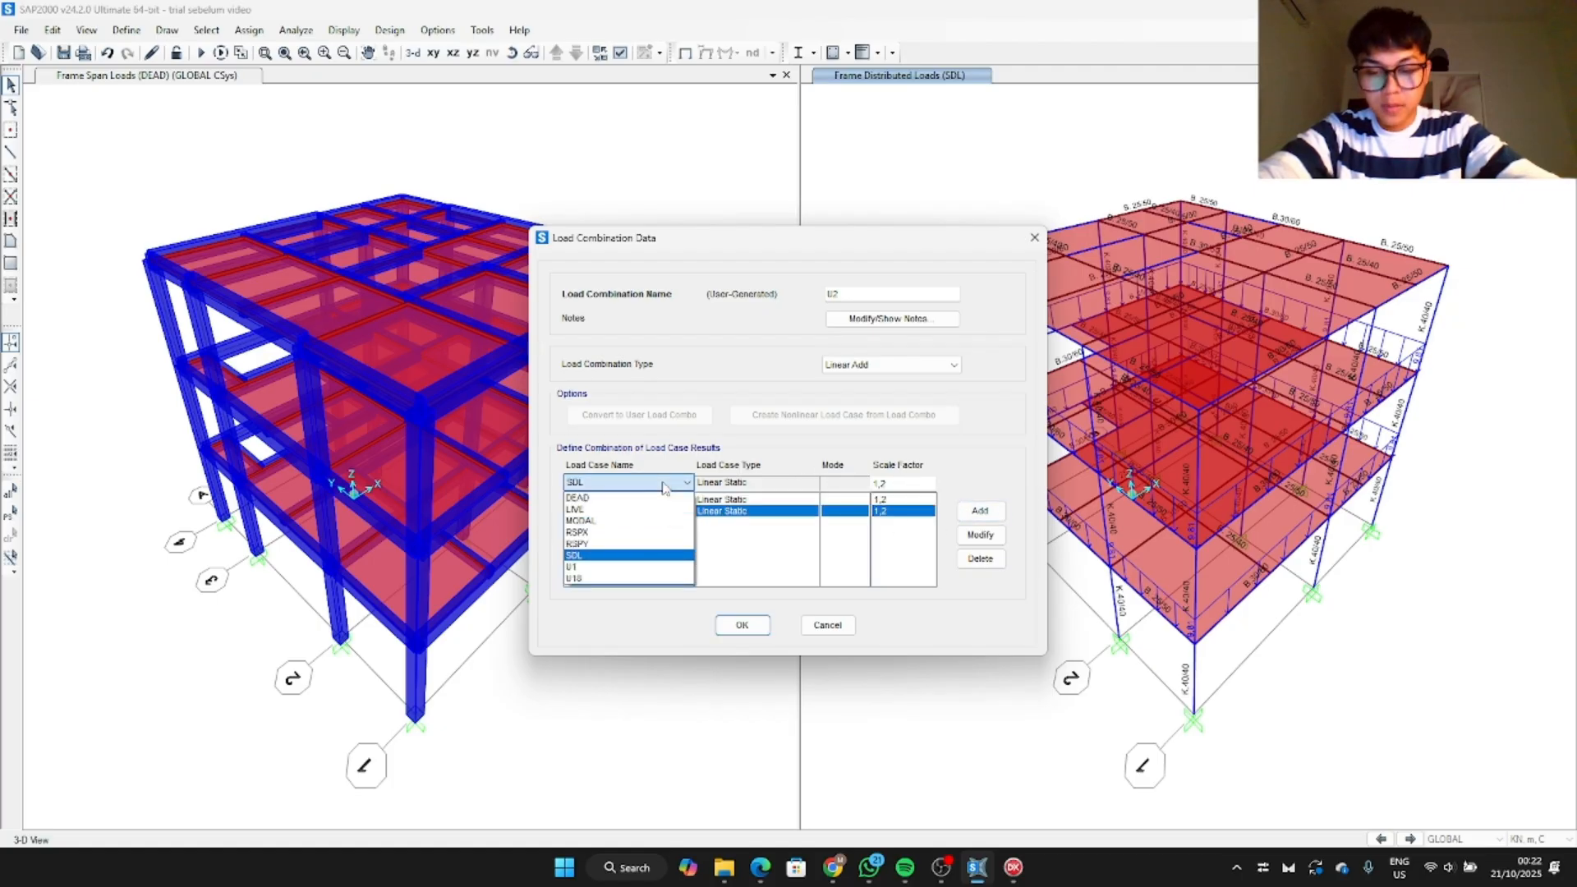
pyautogui.click(602, 510)
pyautogui.press('Tab')
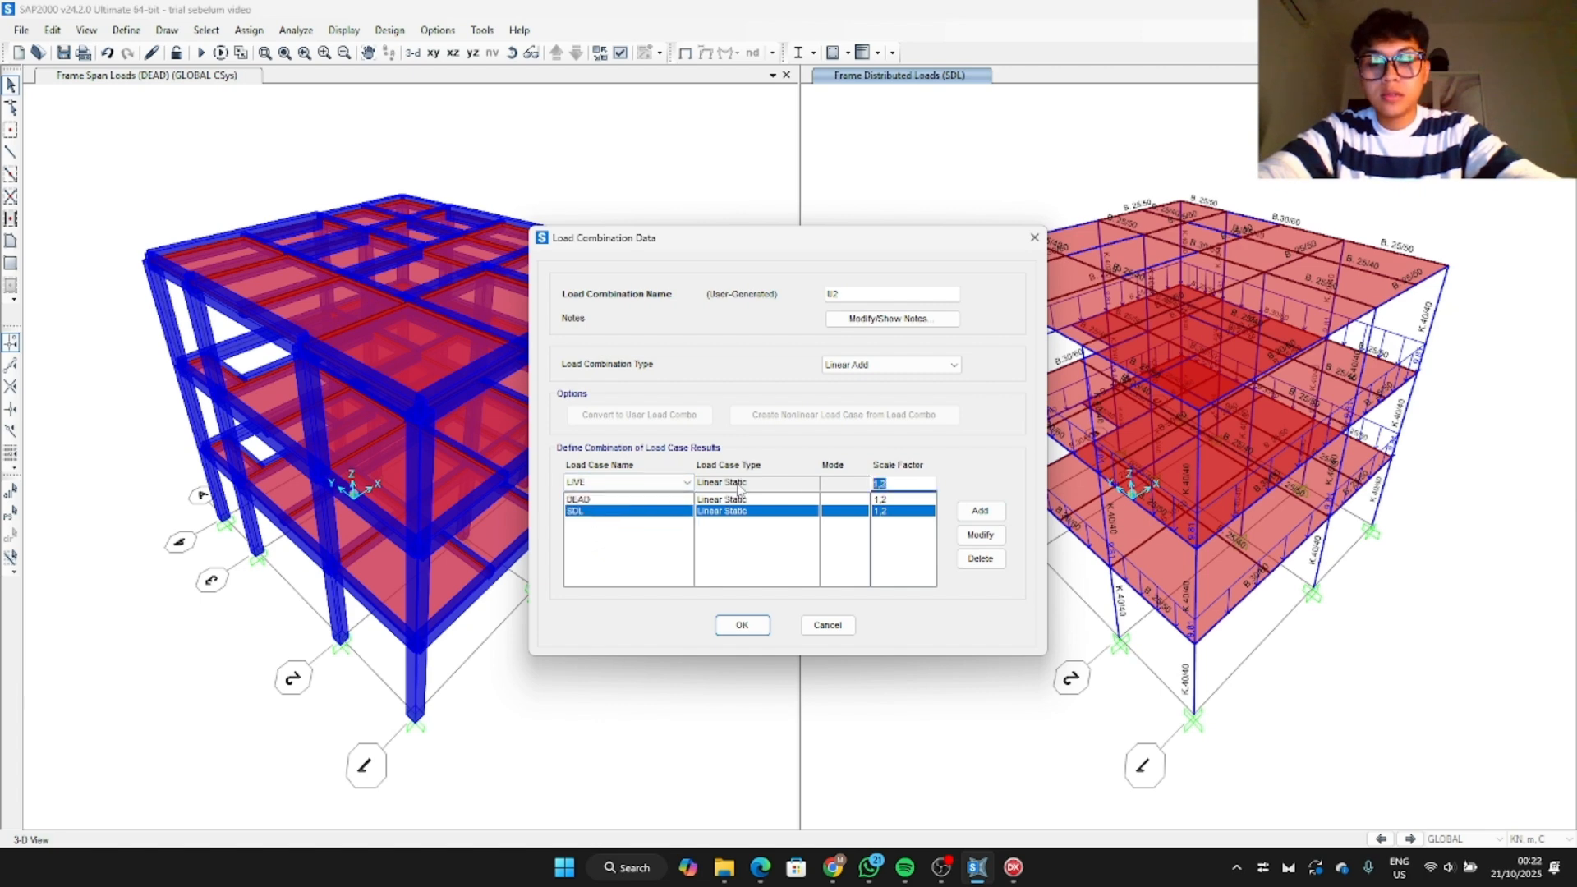
pyautogui.write('1,6')
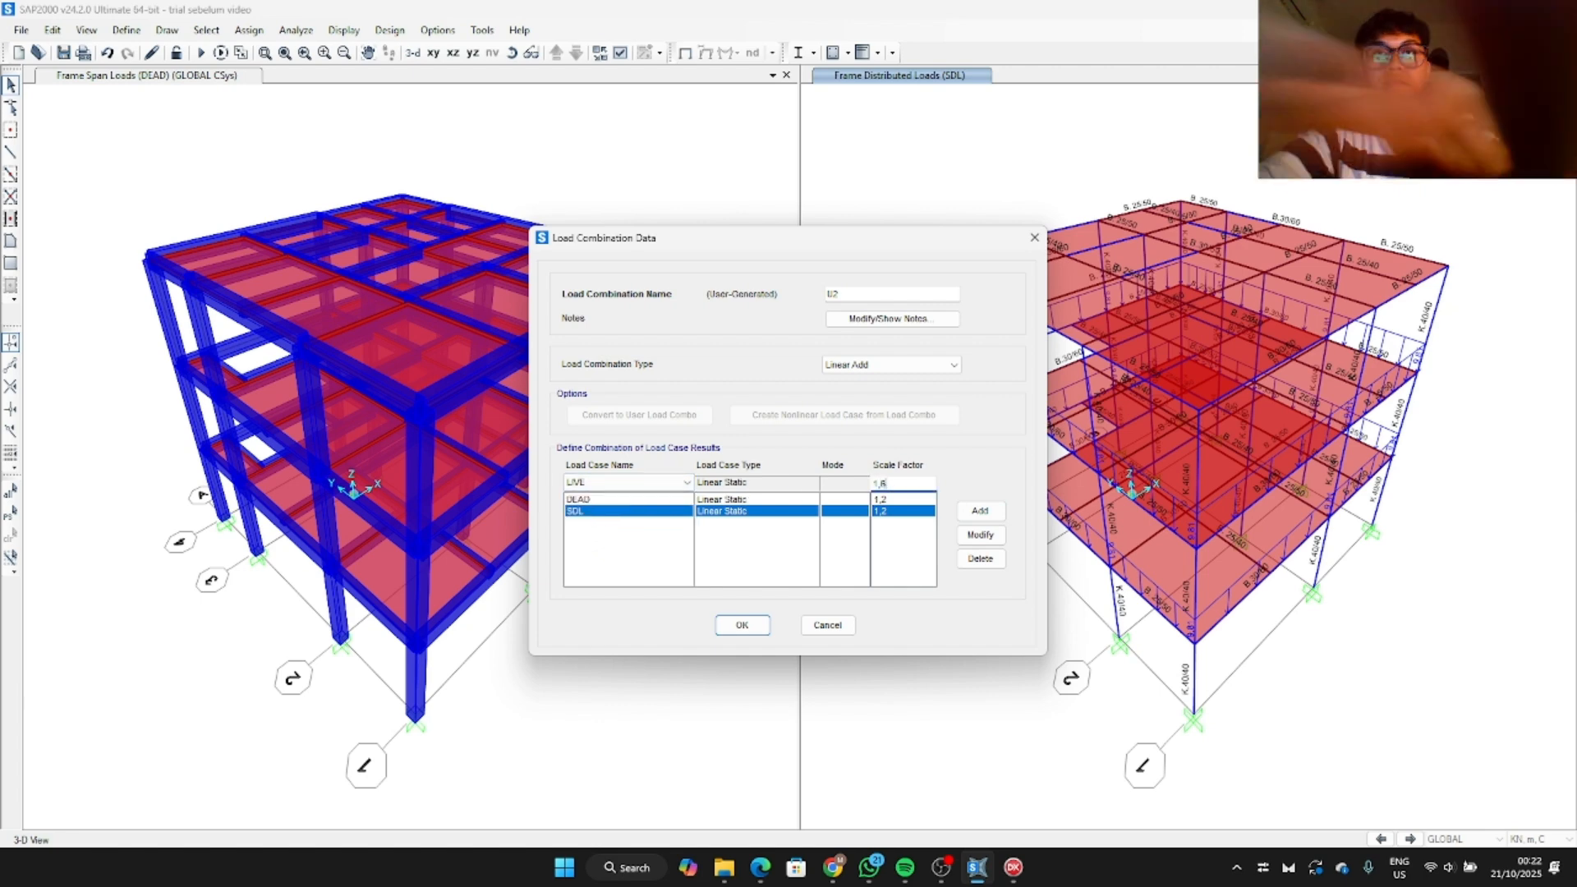
pyautogui.click(982, 511)
pyautogui.click(742, 625)
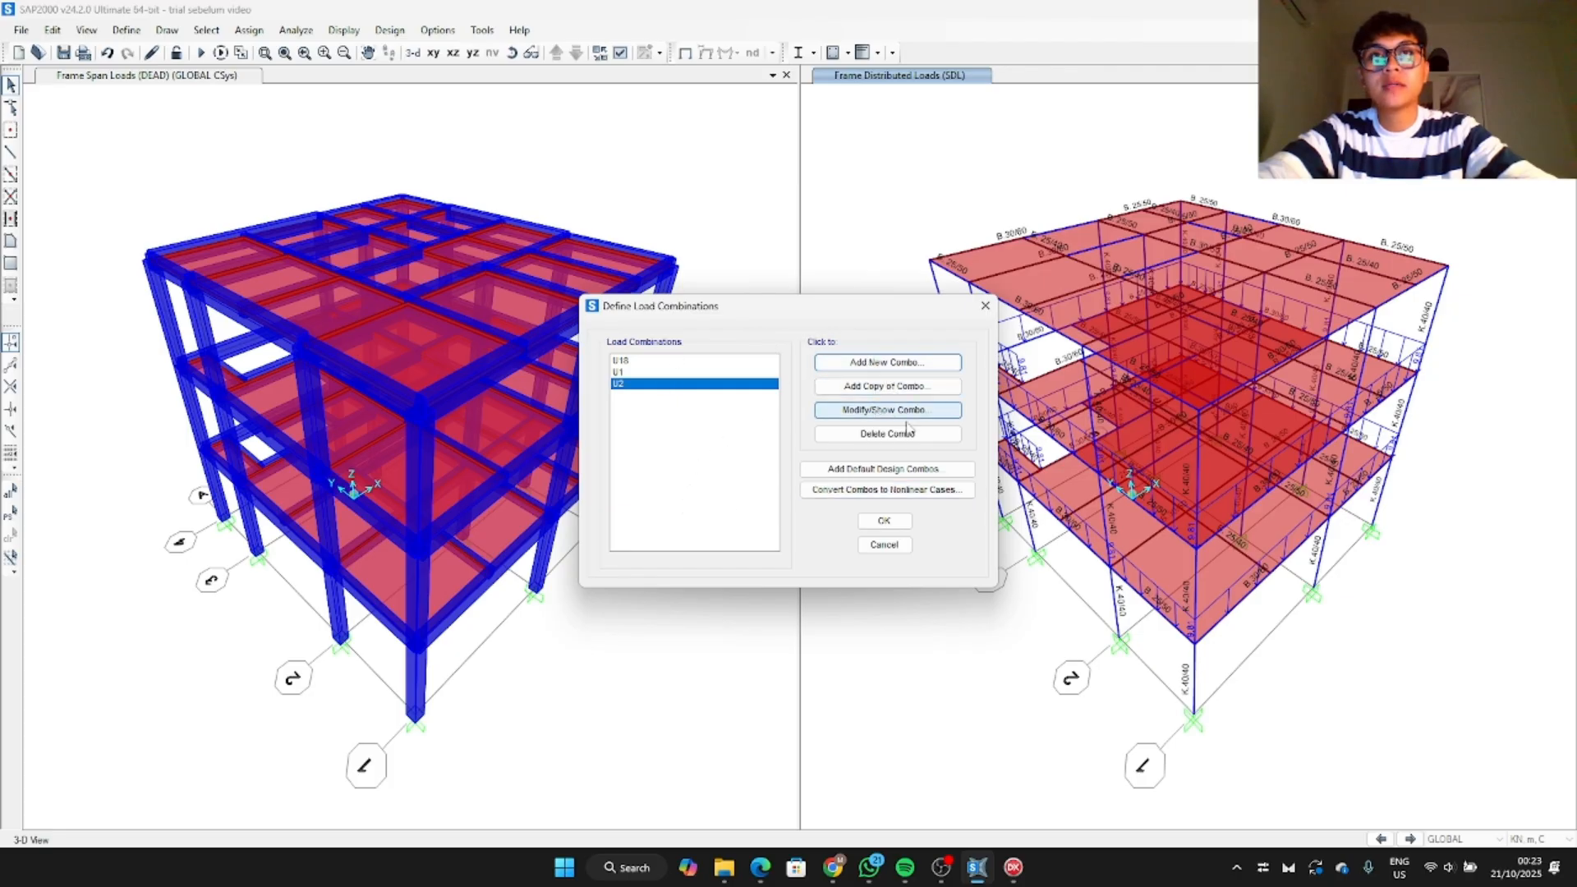
# Step: Abandon the new load combination and discard all changes made to the load combination list
pyautogui.click(907, 368)
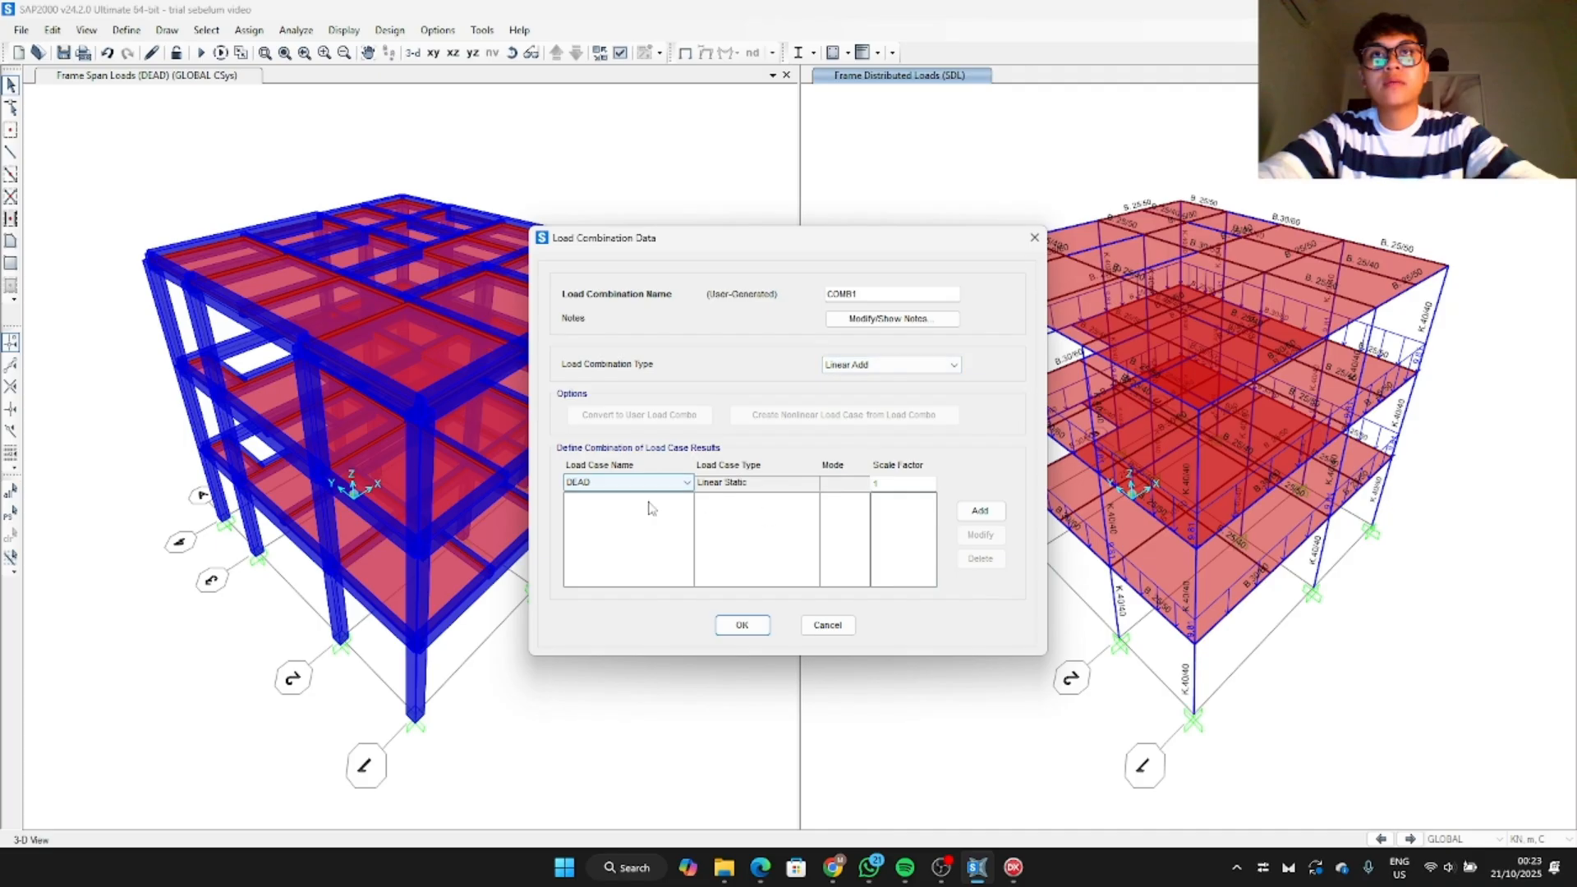
pyautogui.click(827, 625)
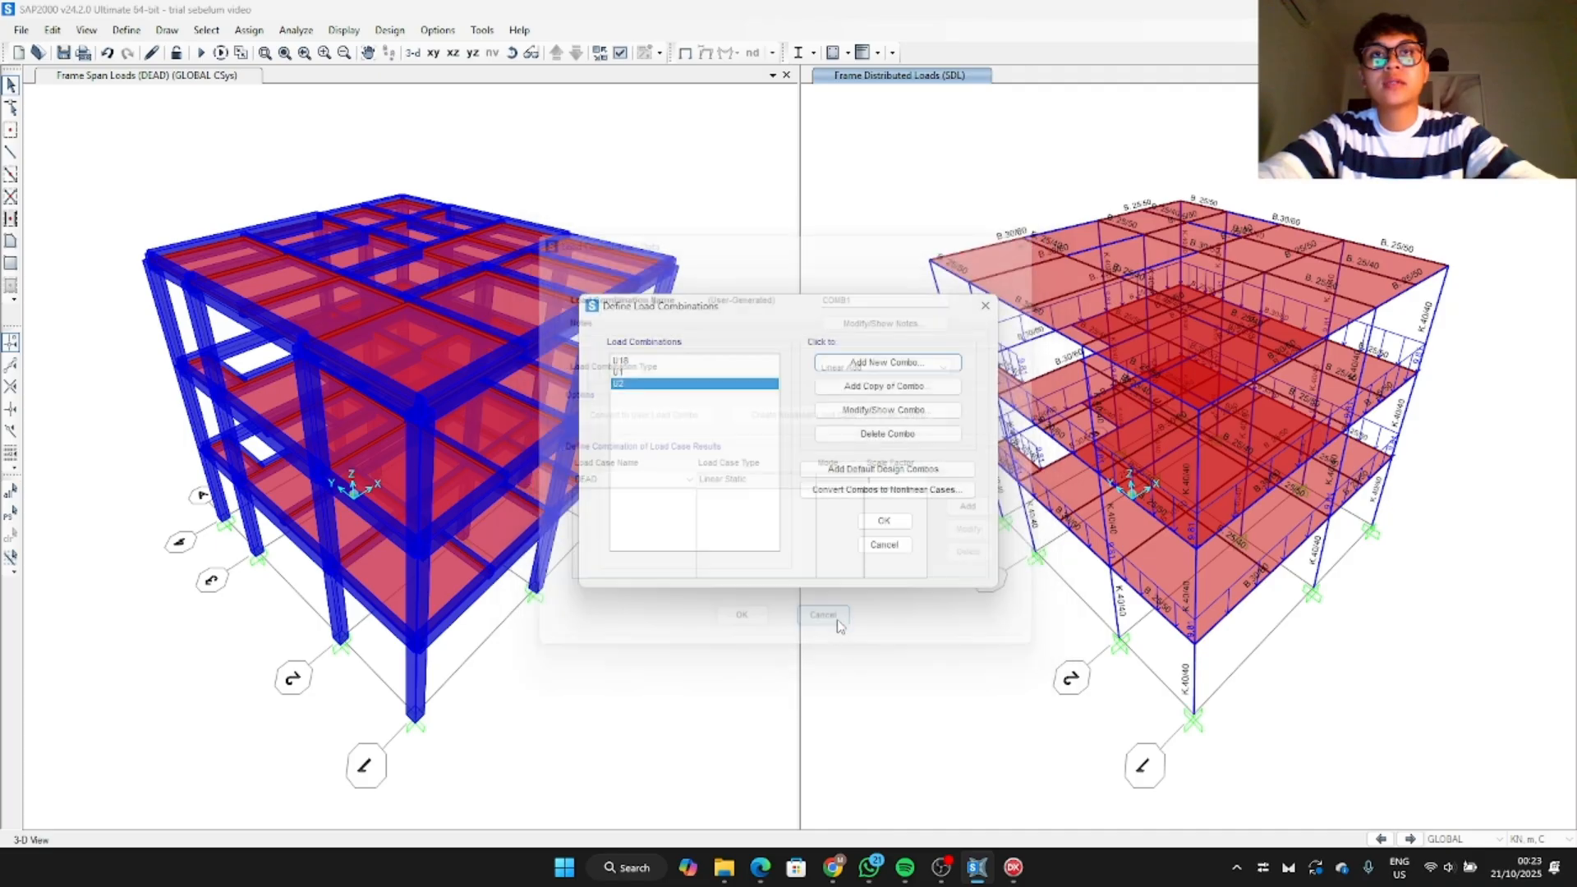
pyautogui.click(883, 544)
# Step: Reopen the load combination definitions, review the full list of combinations, and close it without changes
pyautogui.click(127, 30)
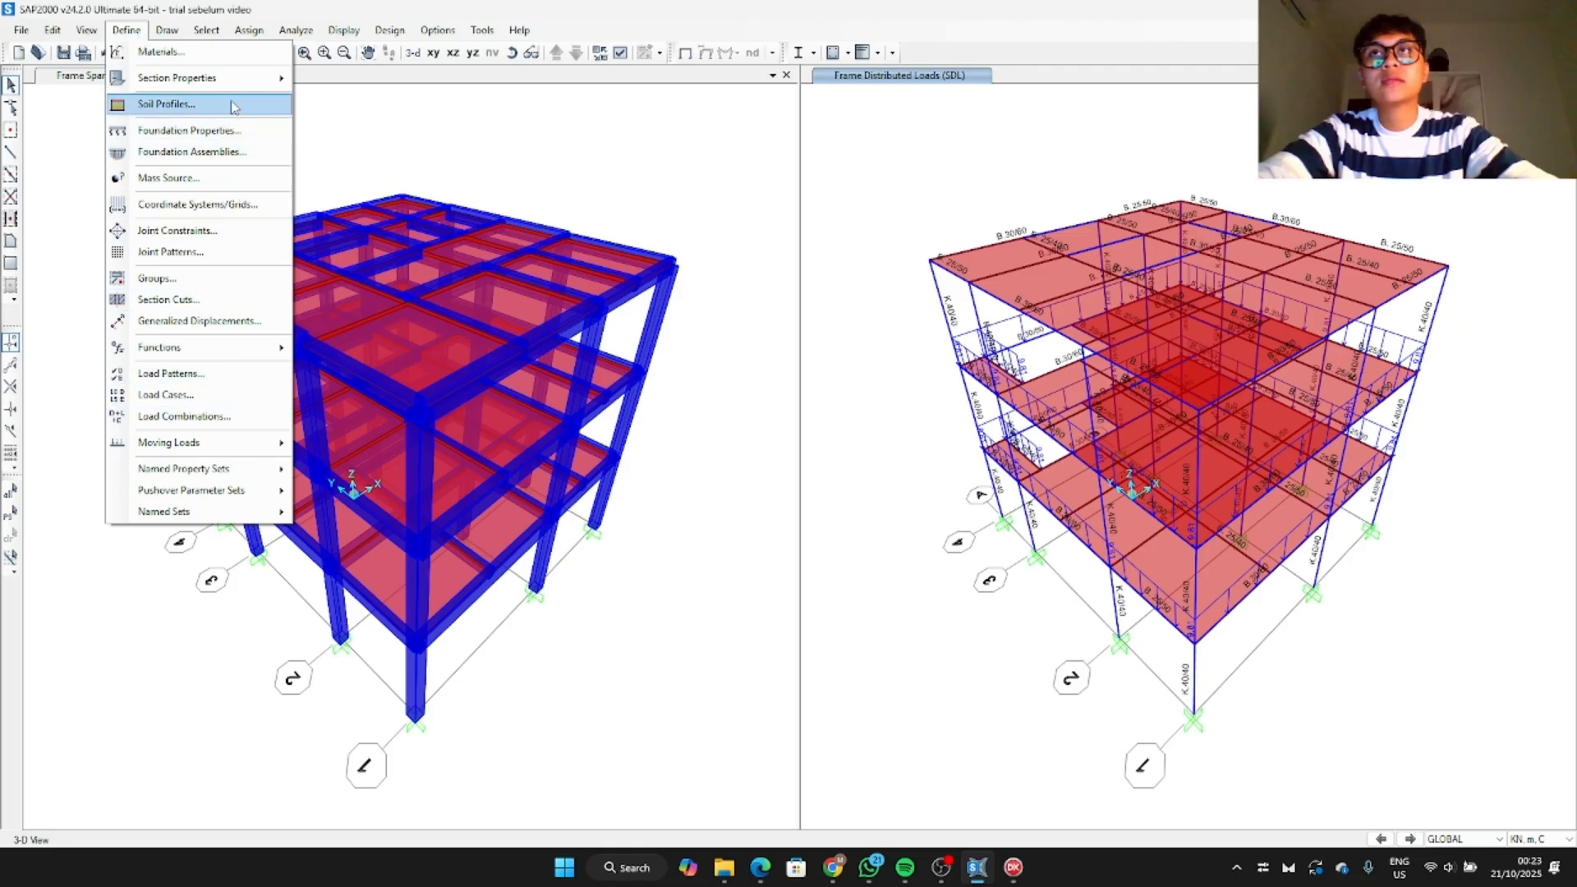
pyautogui.click(197, 417)
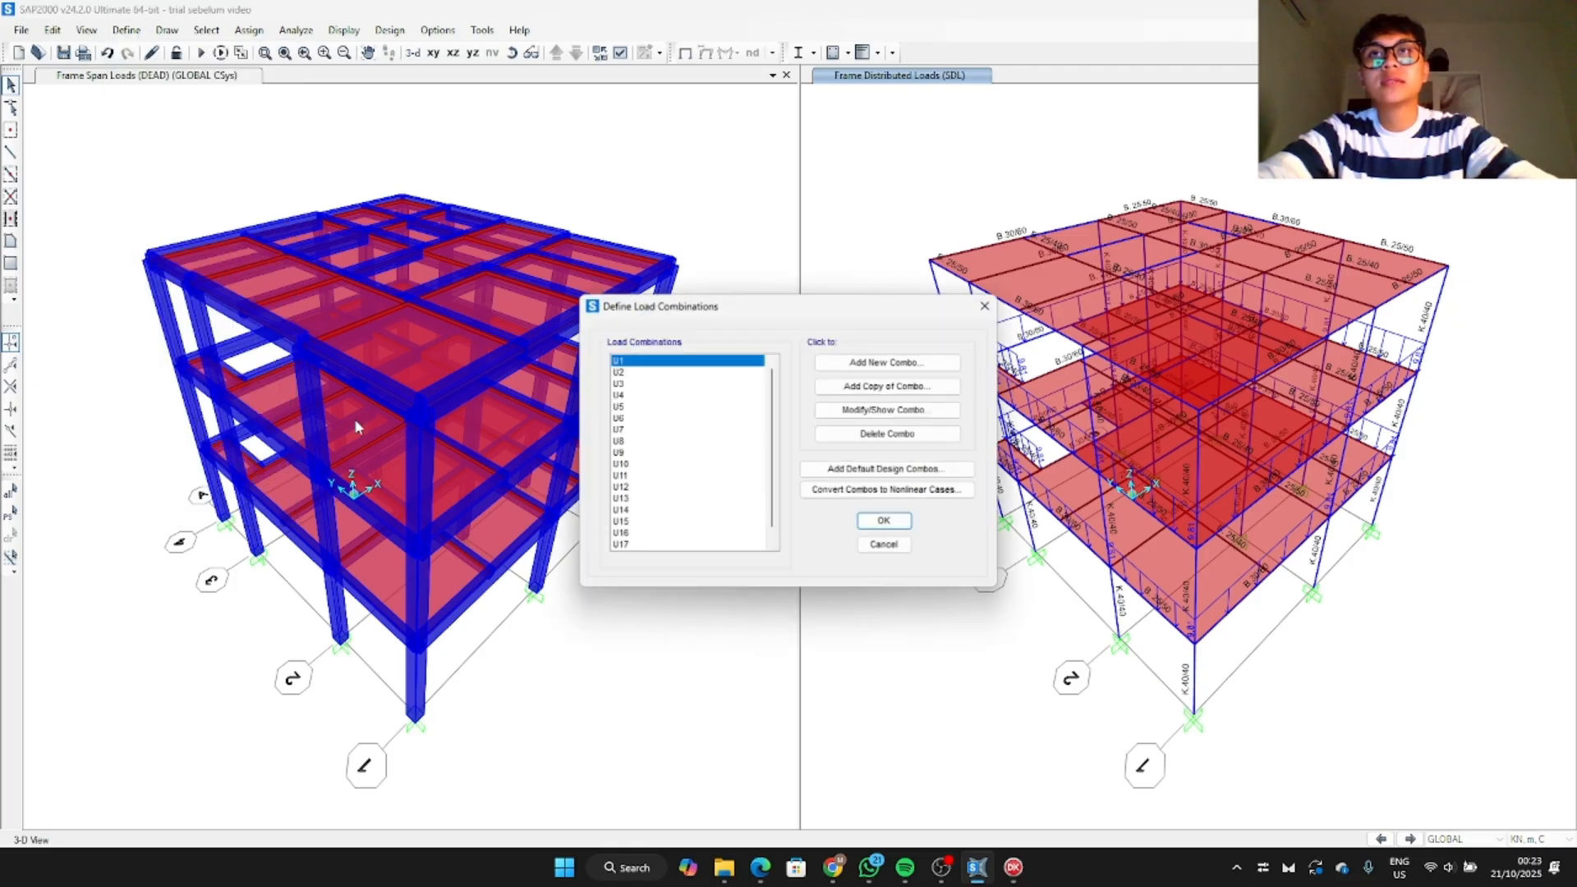
pyautogui.scroll(-3, 654, 517)
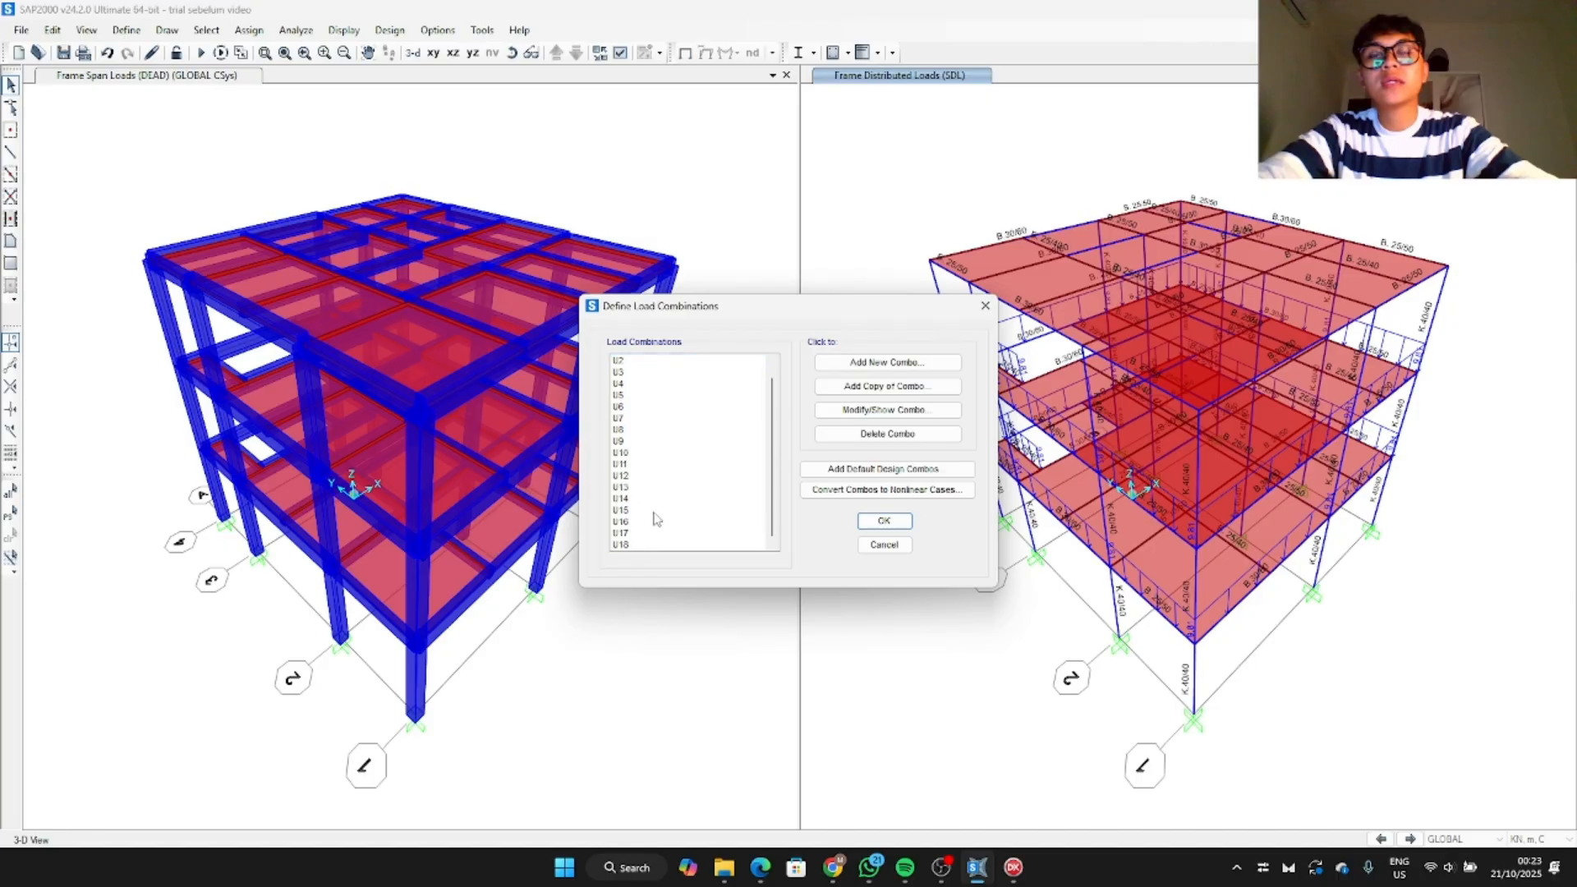
pyautogui.click(881, 545)
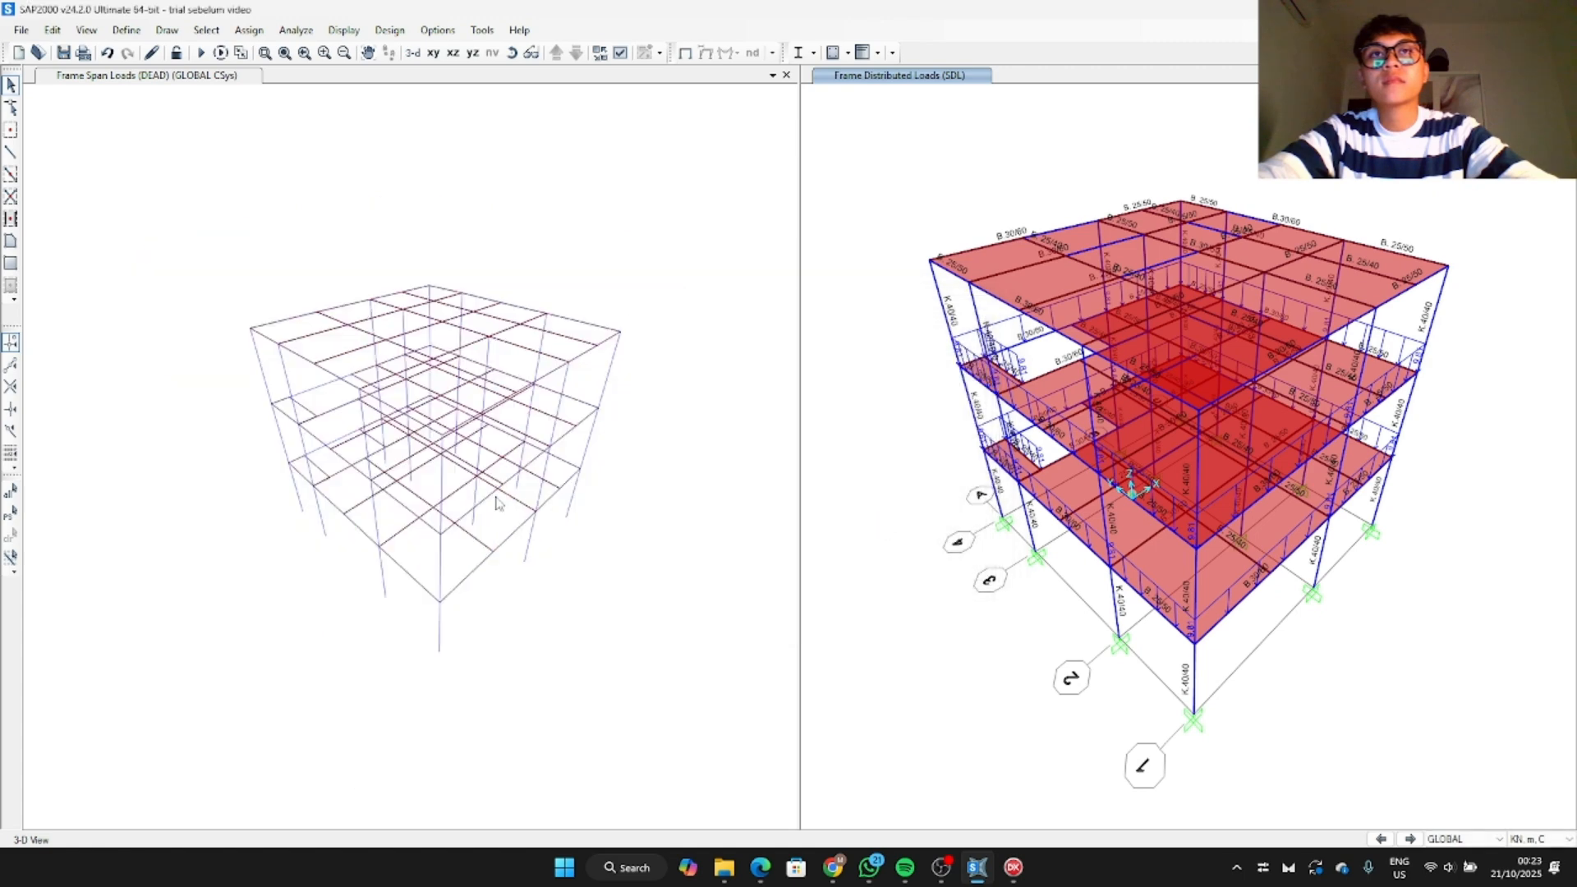
pyautogui.scroll(-3, 496, 497)
pyautogui.scroll(2, 496, 498)
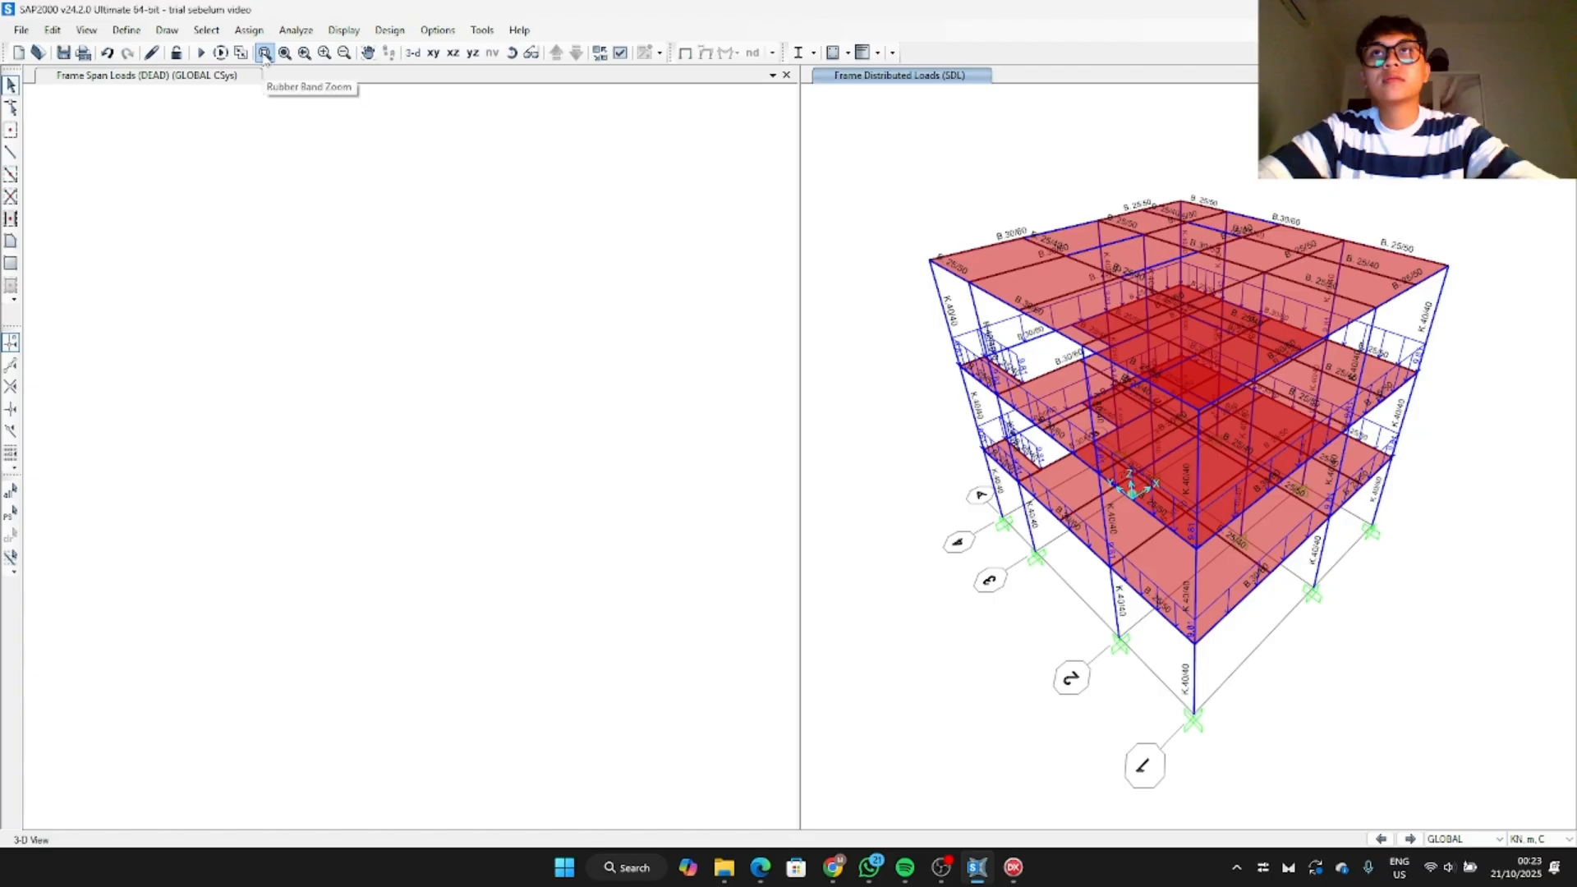
pyautogui.click(421, 367)
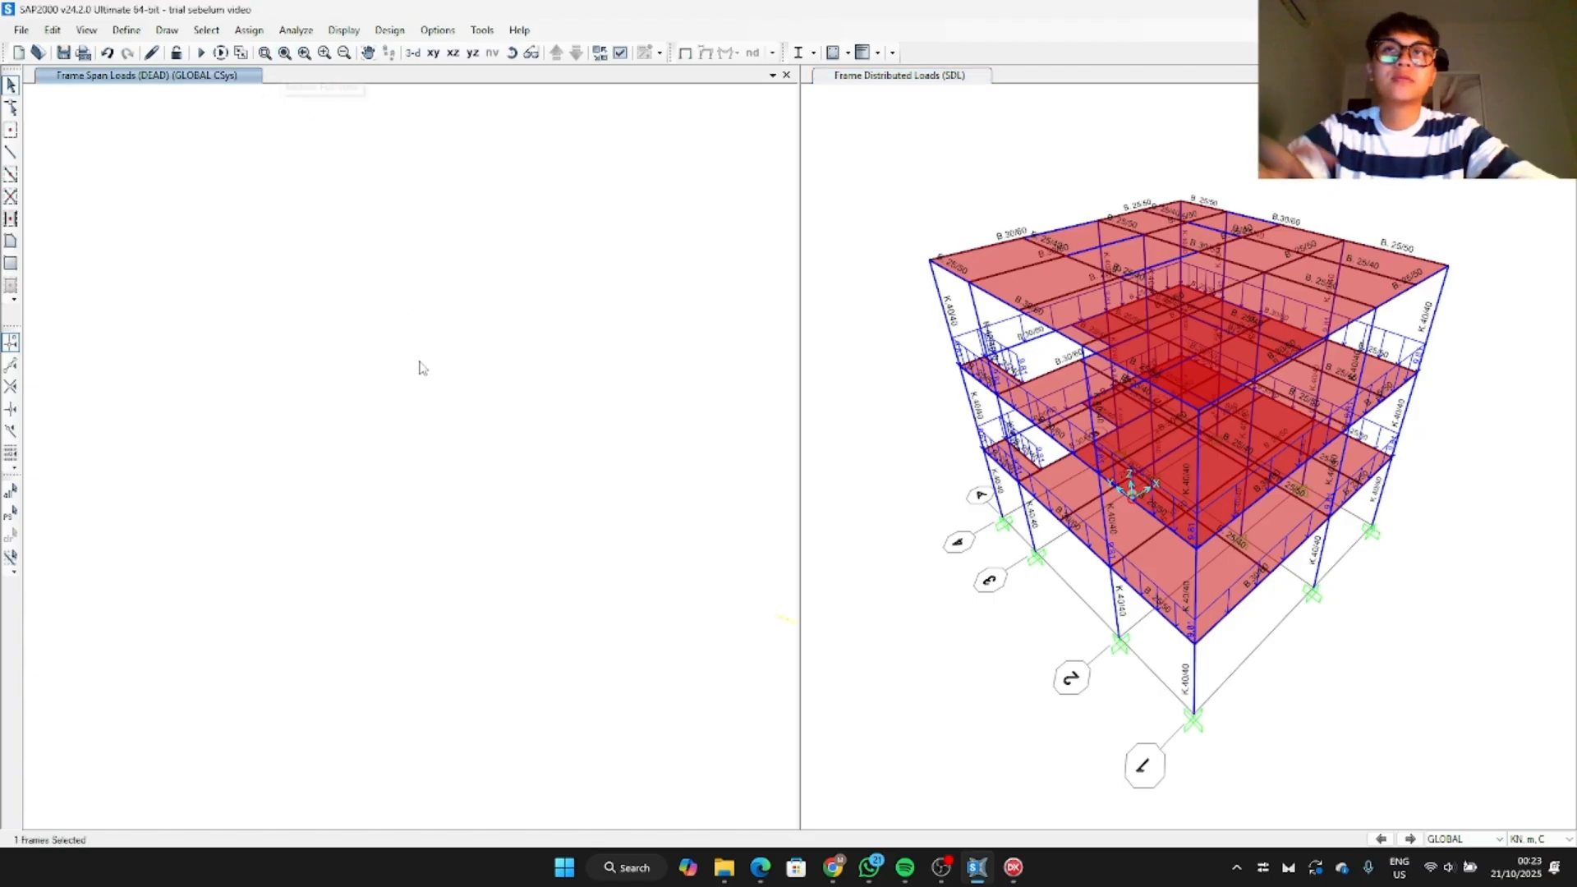
pyautogui.click(284, 51)
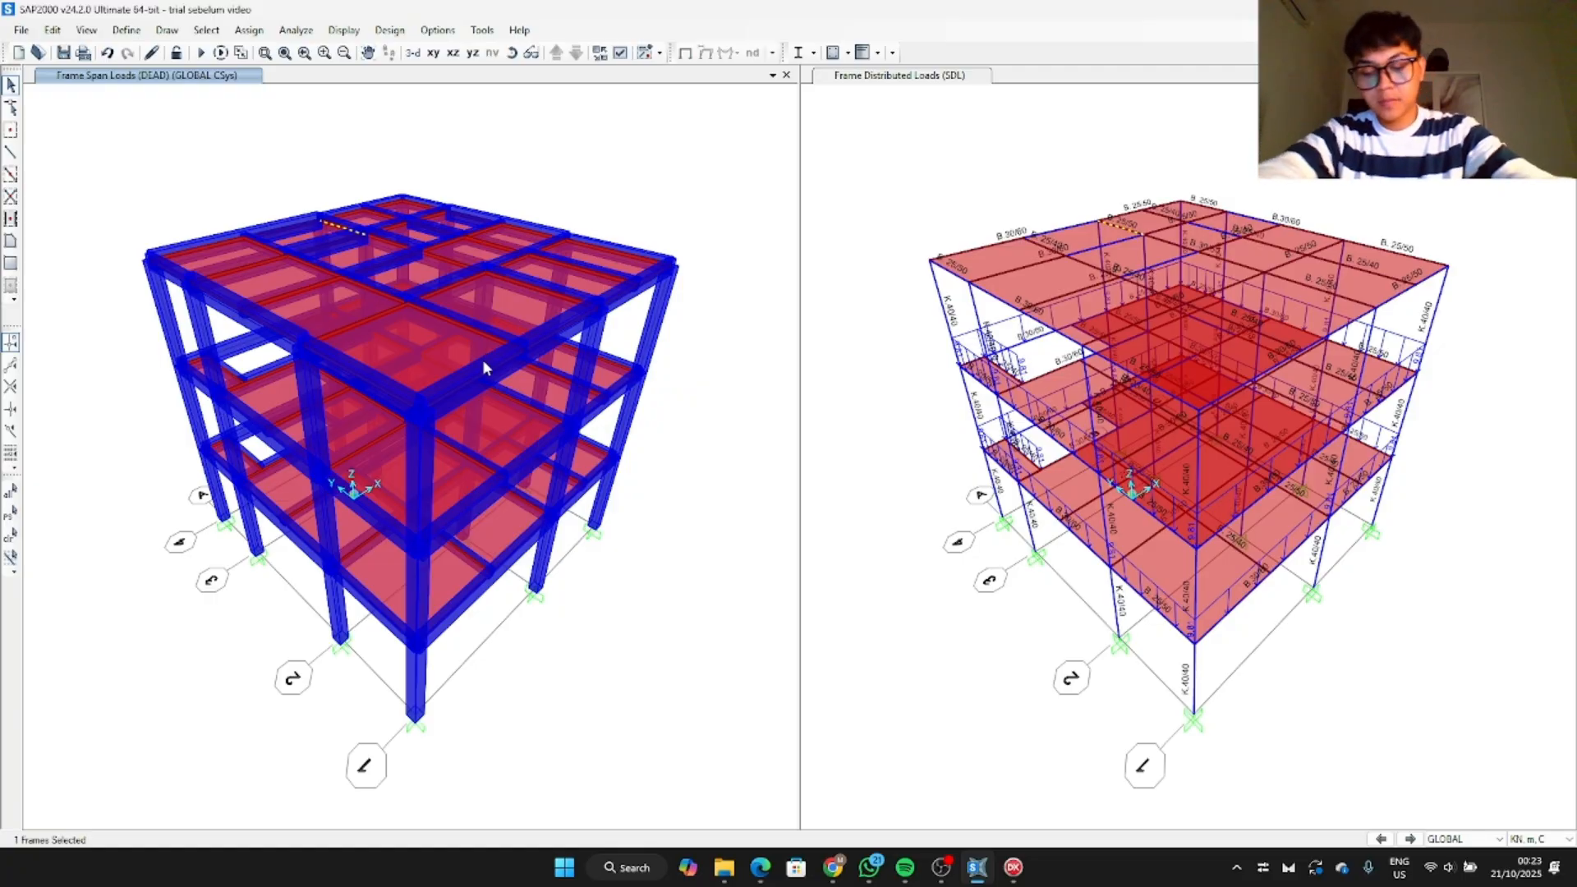
pyautogui.click(23, 31)
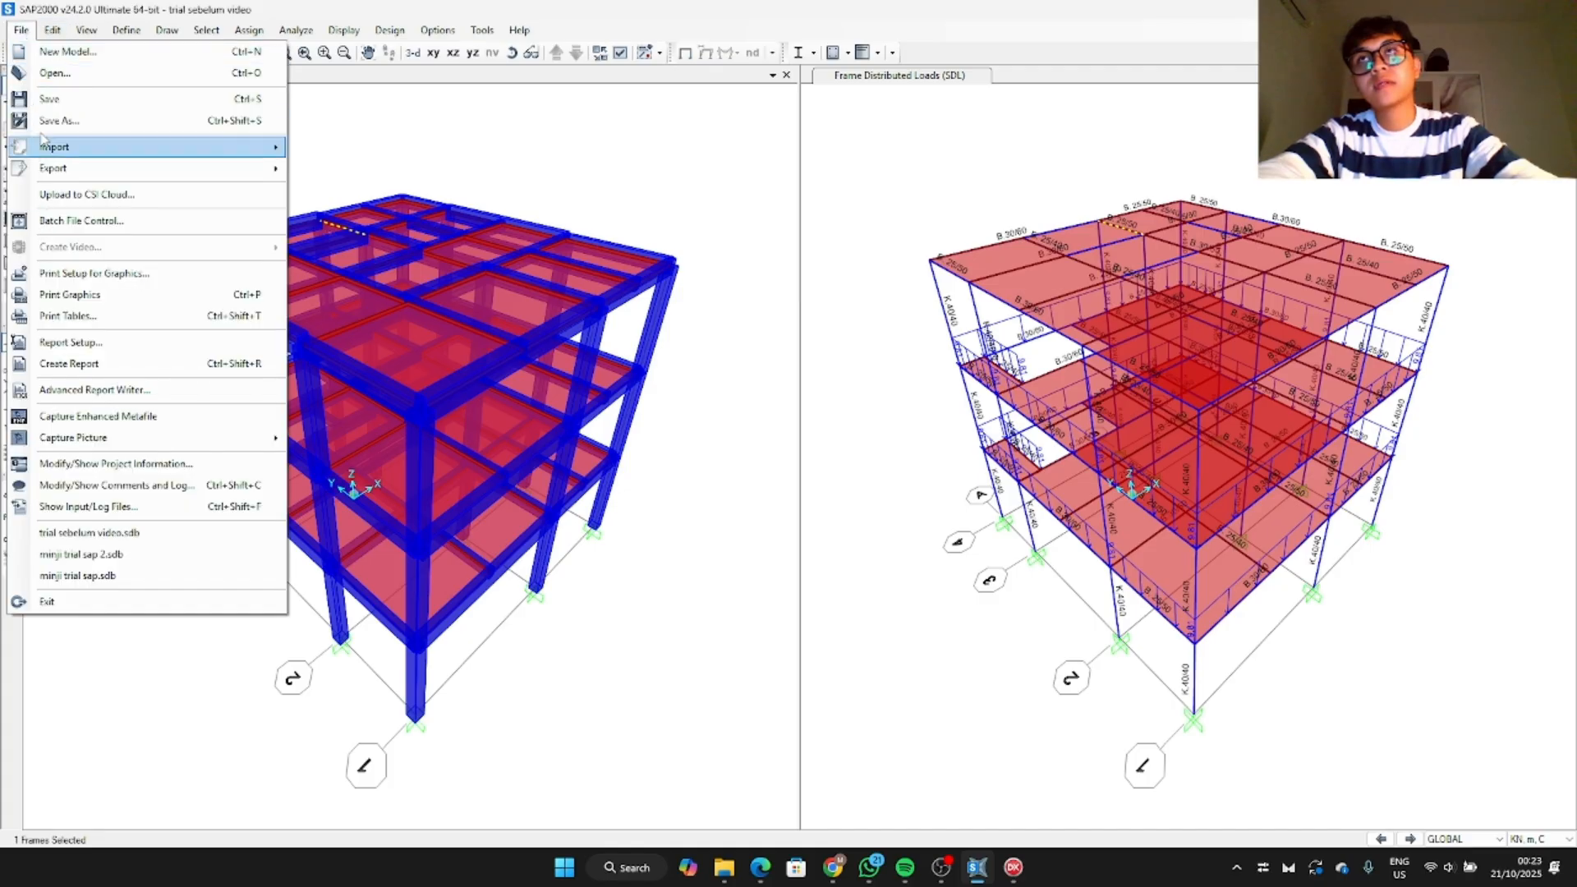
pyautogui.click(61, 117)
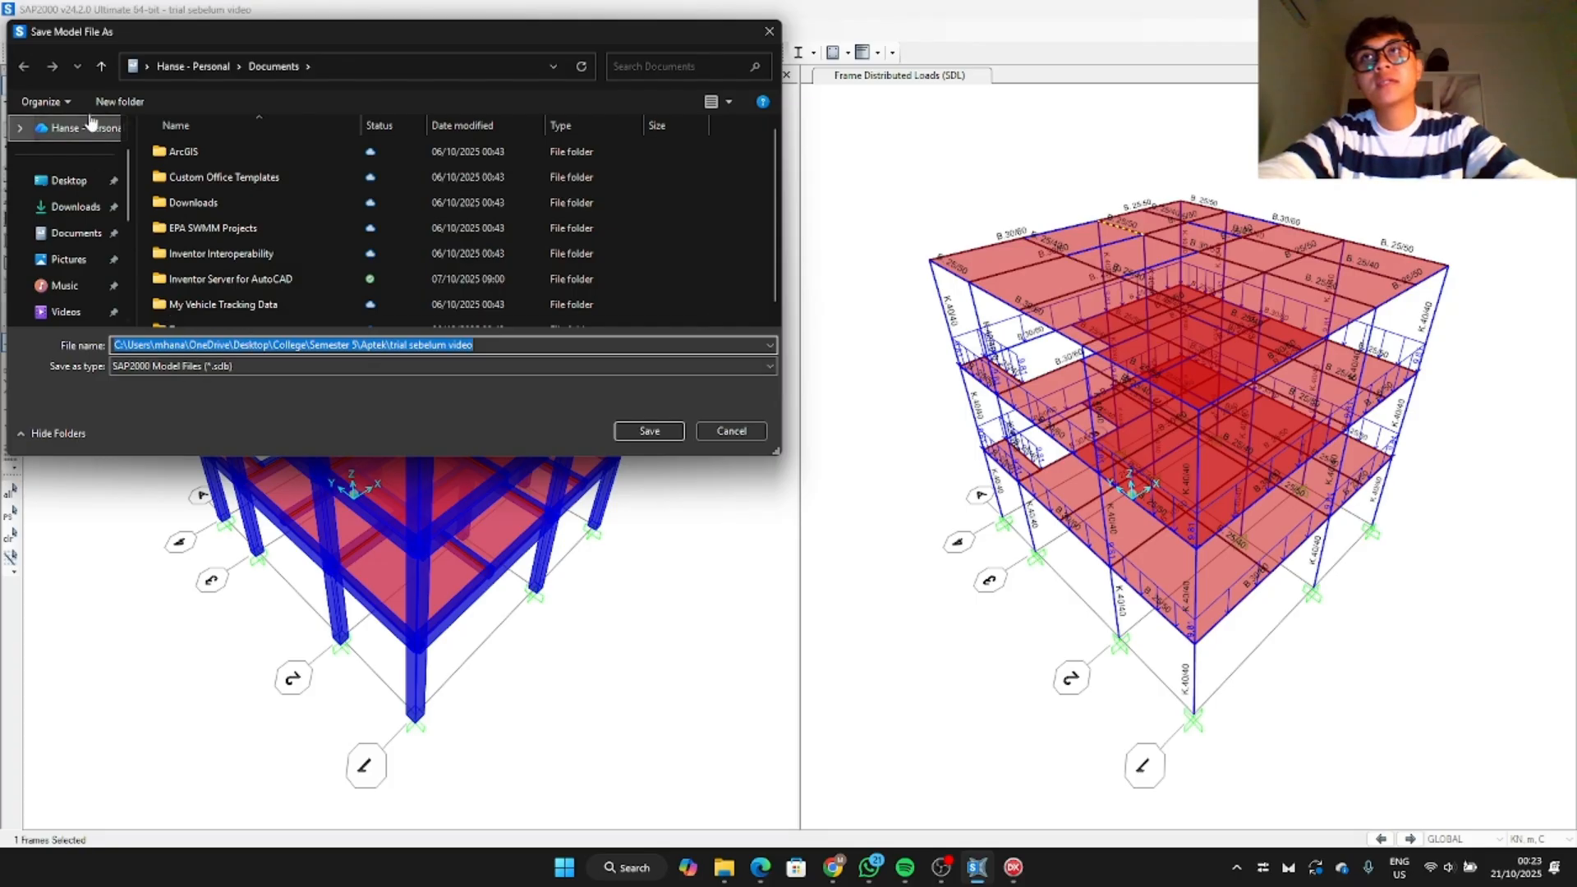
pyautogui.click(192, 367)
pyautogui.click(223, 368)
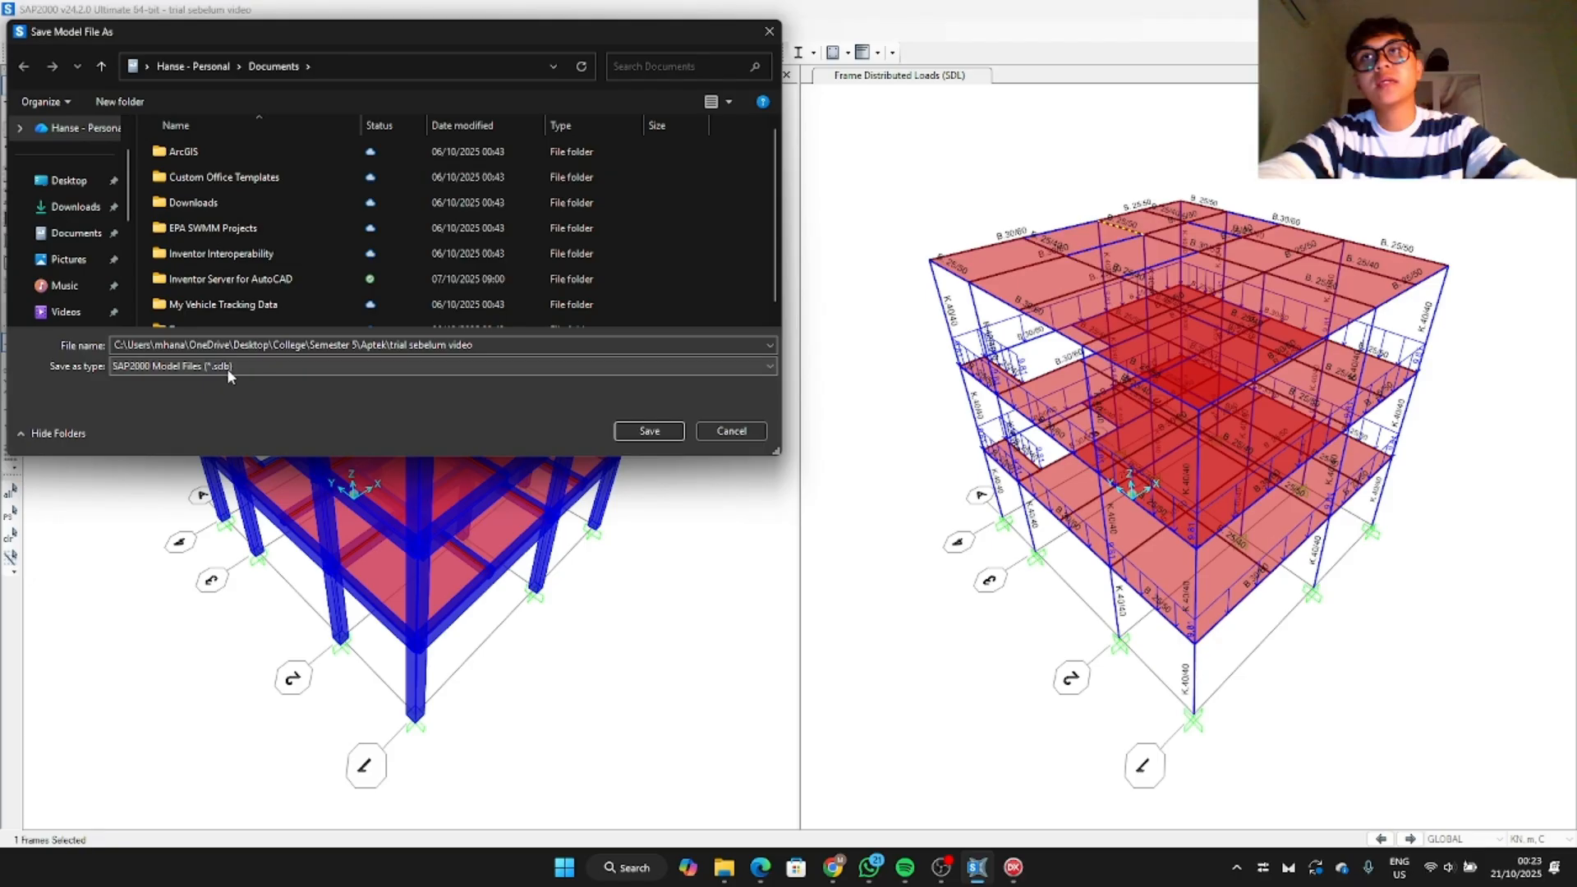
pyautogui.click(731, 431)
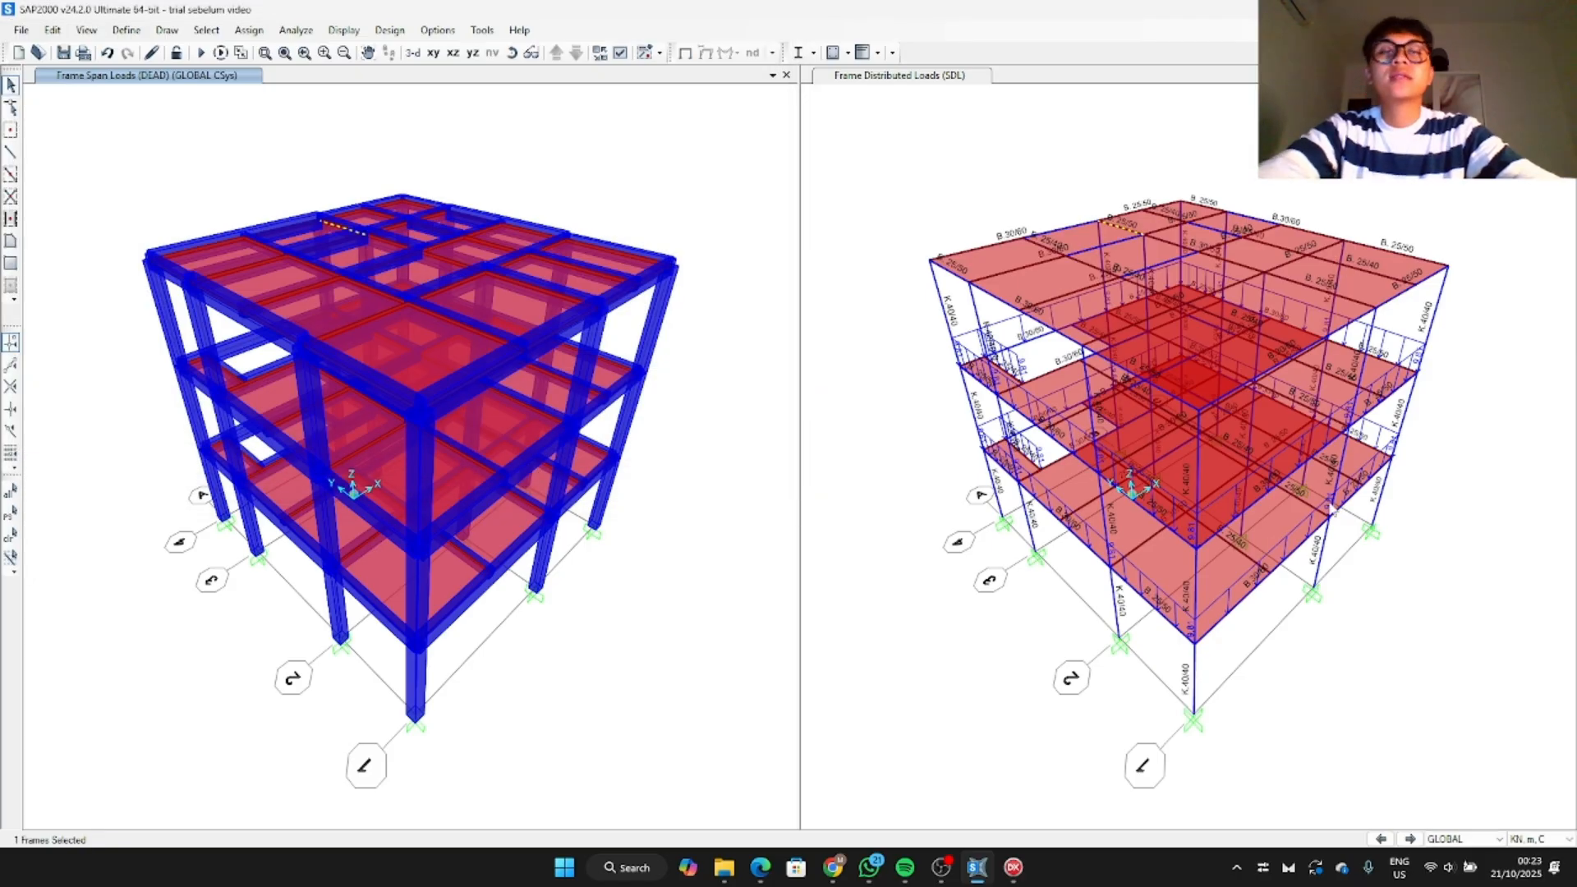